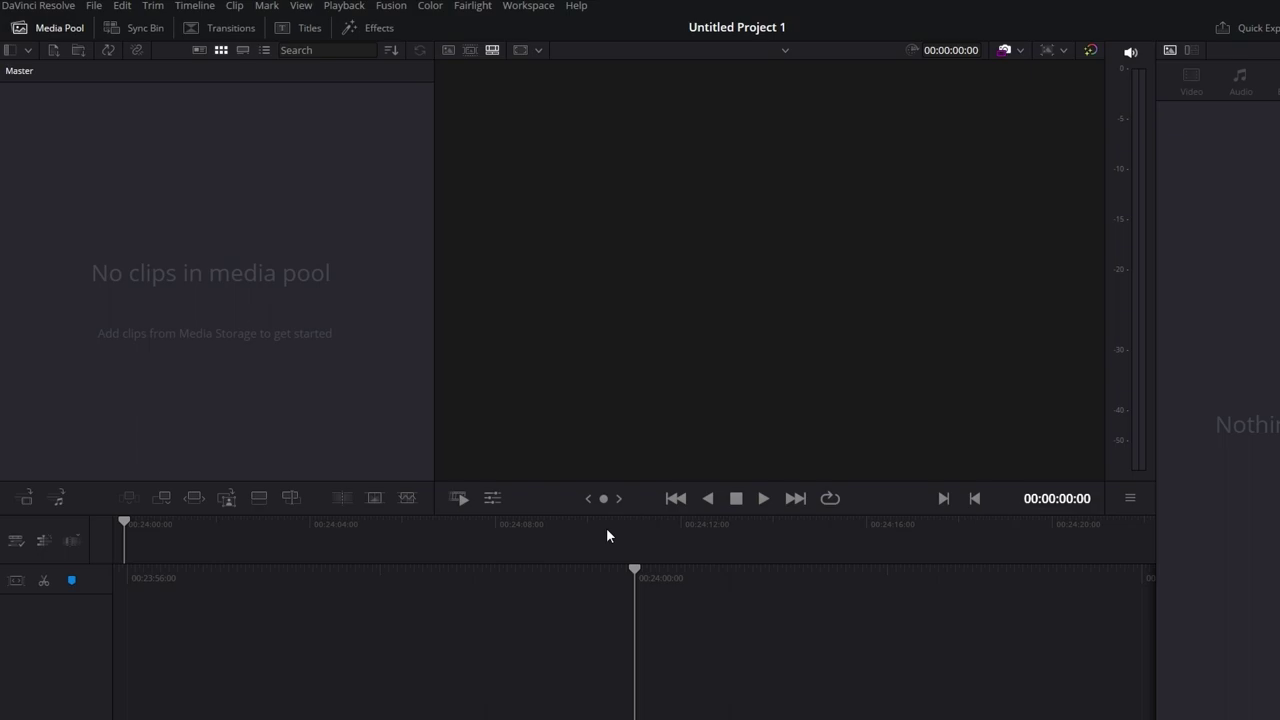
# Step: Import Arrow_png_image and pexels_videos_4642 (1080p) from the New folder directory into the media pool
pyautogui.hotkey('alt', 'Tab')
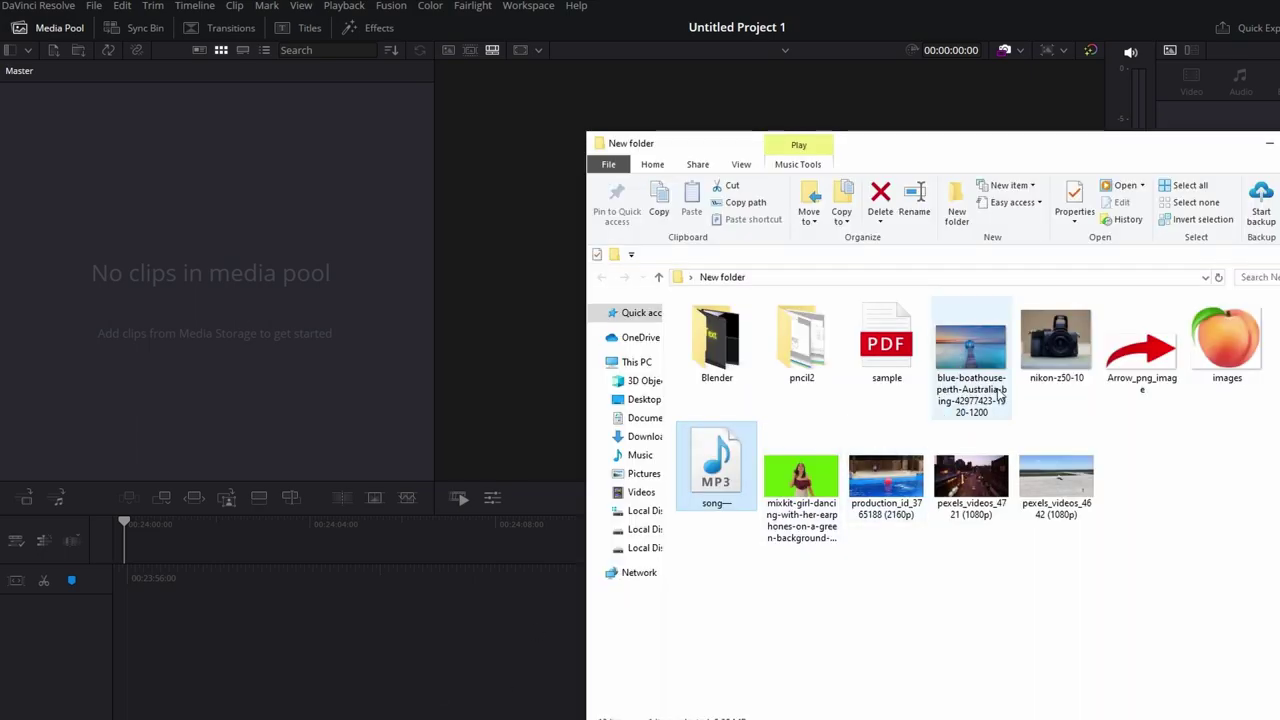
pyautogui.moveTo(1128, 370); pyautogui.dragTo(222, 270)
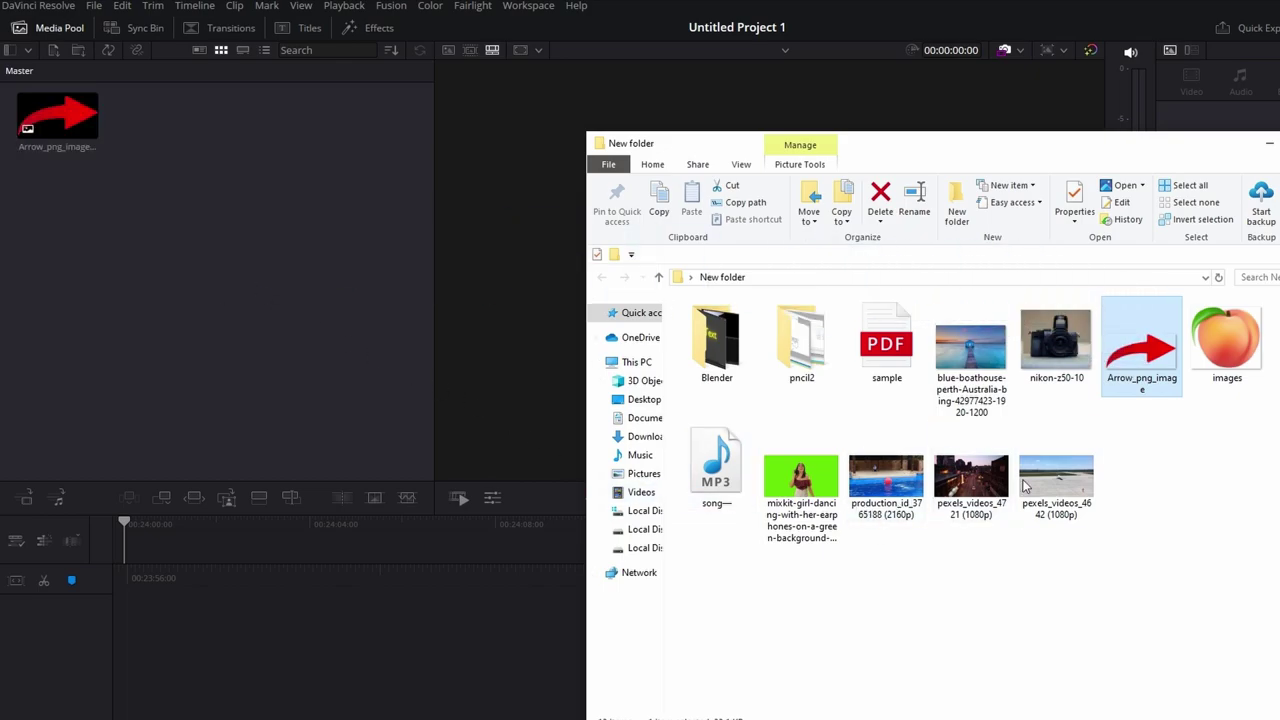
pyautogui.moveTo(1056, 478); pyautogui.dragTo(195, 325)
# Step: Place the airfield video on the timeline with the arrow image on the track above, and extend the arrow to the video's end
pyautogui.click(45, 127)
pyautogui.moveTo(45, 127); pyautogui.dragTo(638, 680)
pyautogui.click(153, 127)
pyautogui.moveTo(153, 127); pyautogui.dragTo(632, 597)
pyautogui.click(692, 657)
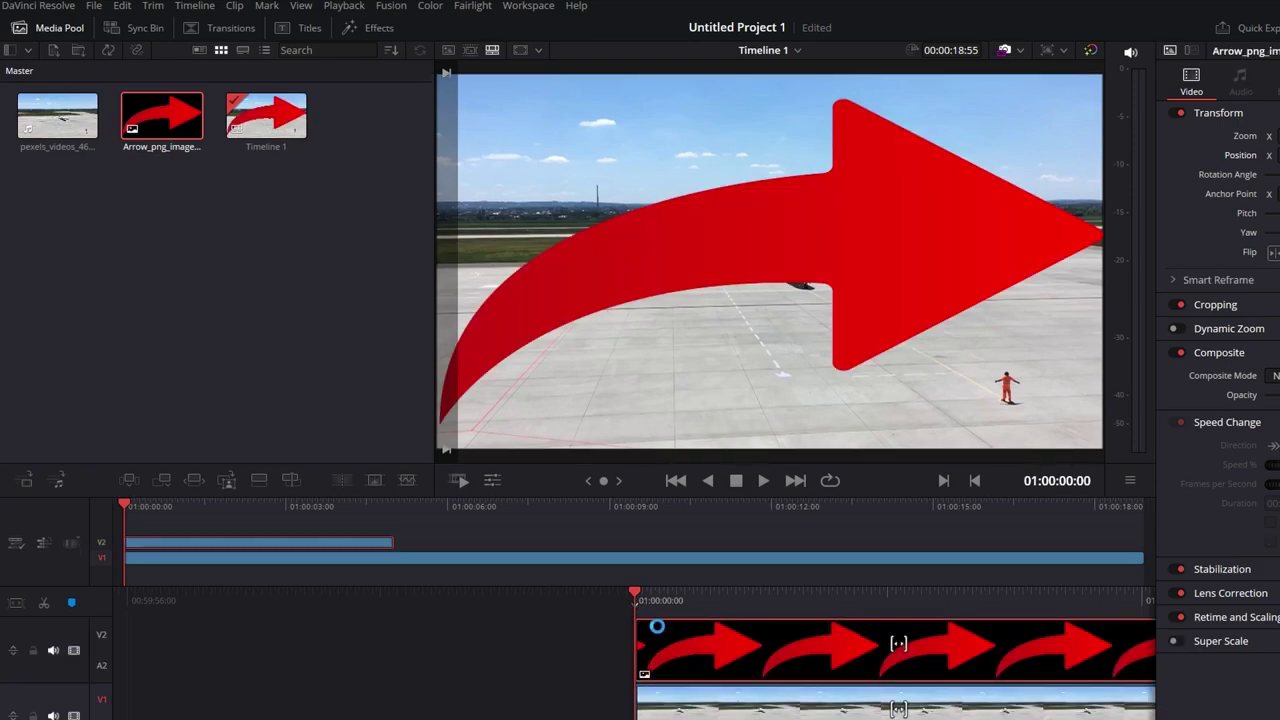
pyautogui.moveTo(395, 538); pyautogui.dragTo(1140, 537)
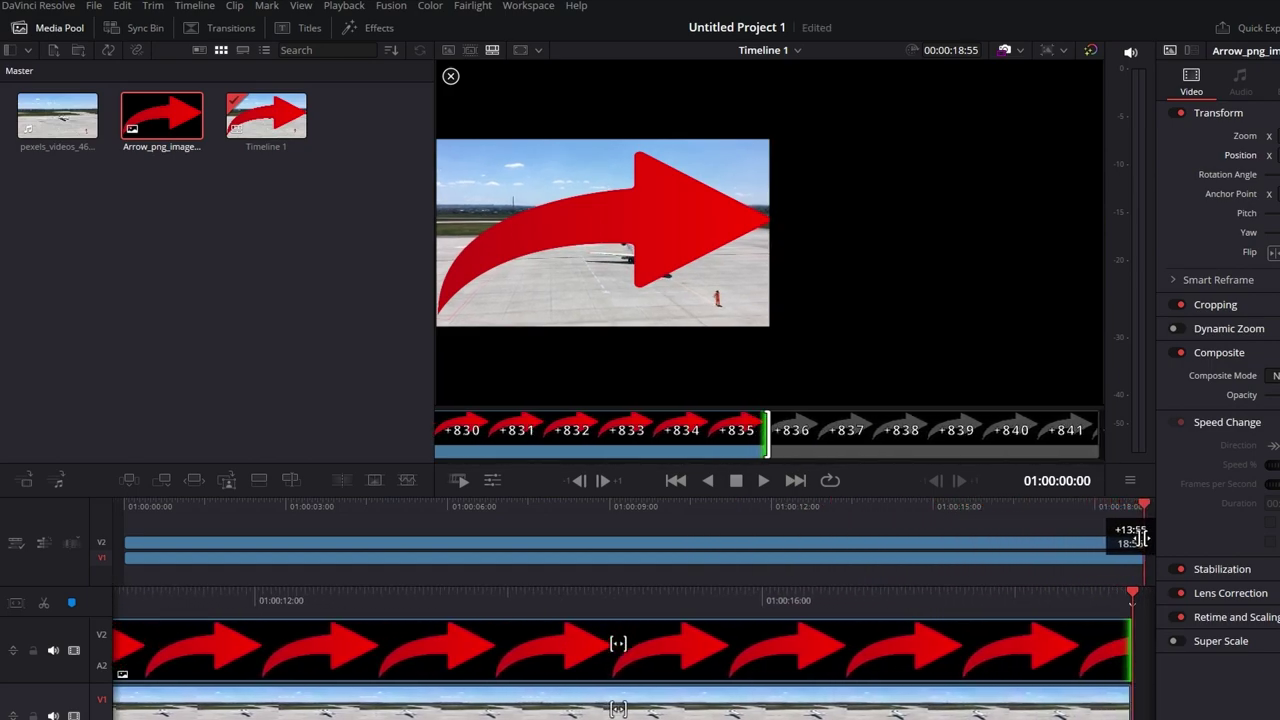
# Step: Scale the arrow overlay to 0.140, position it at X 363, Y -99 and rotate it to 96.18 beside the plane
pyautogui.click(265, 508)
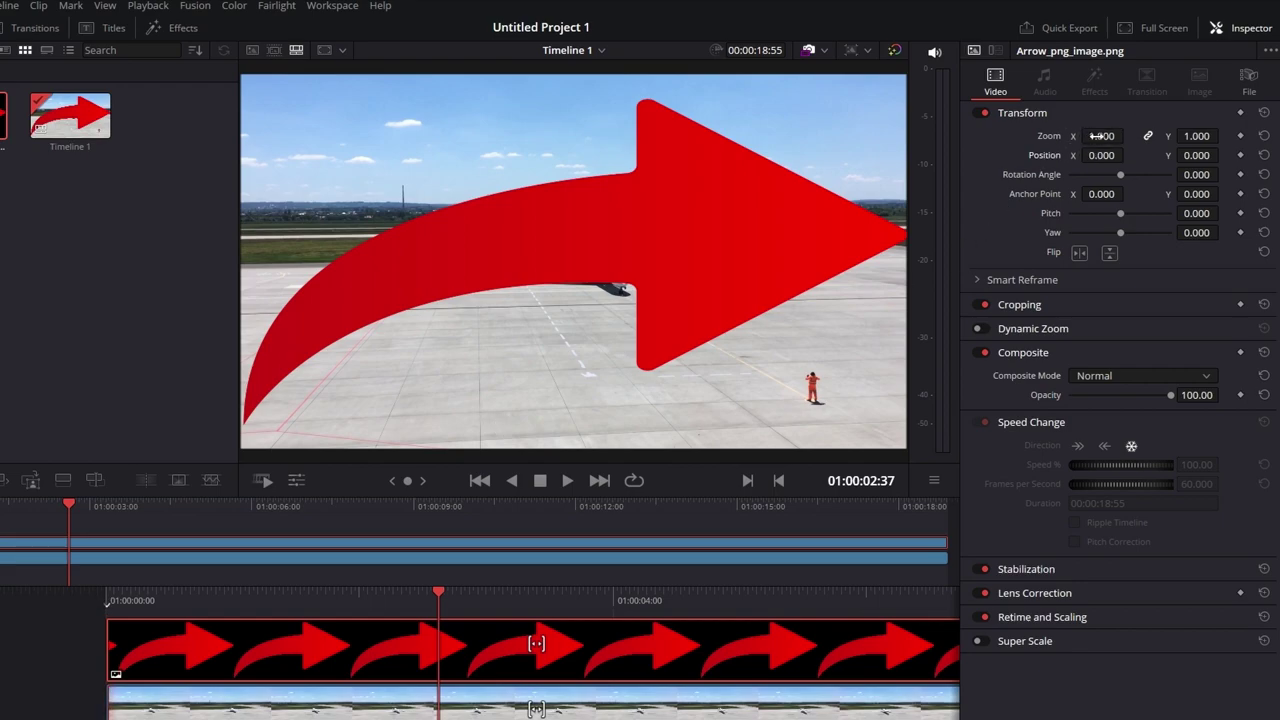
pyautogui.moveTo(1100, 134); pyautogui.dragTo(1012, 155)
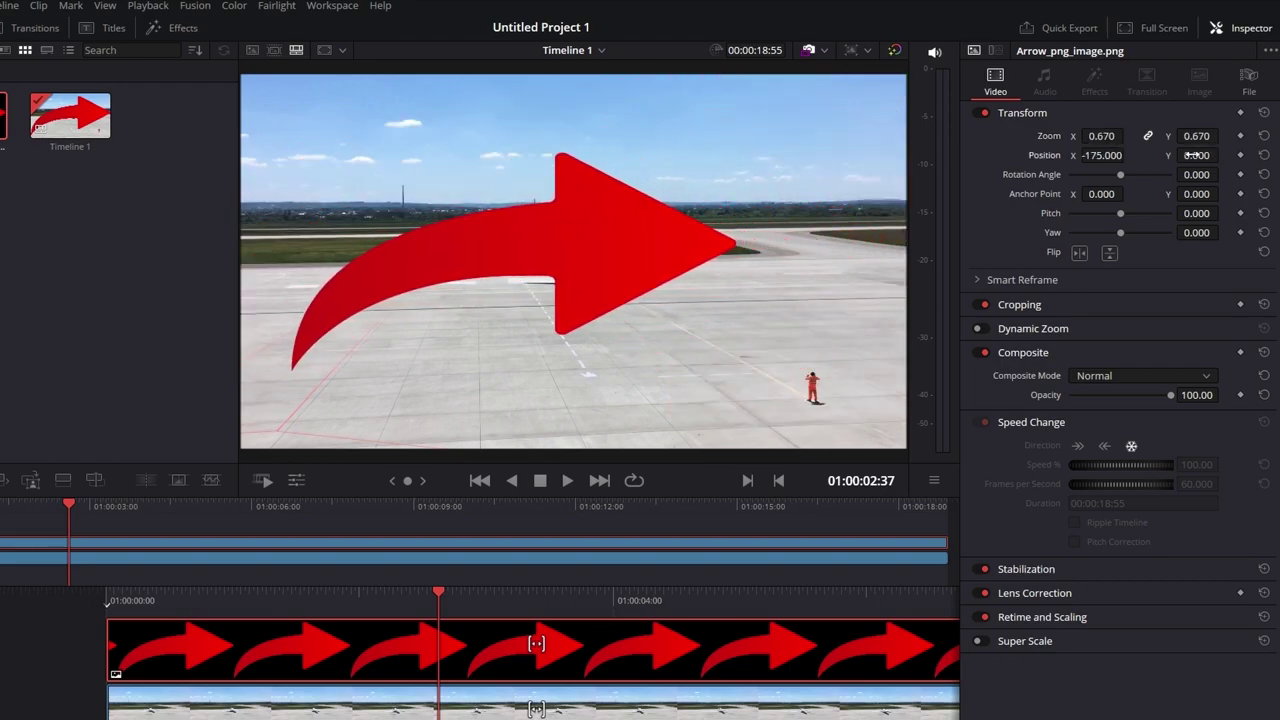
pyautogui.moveTo(1196, 155); pyautogui.dragTo(1130, 202)
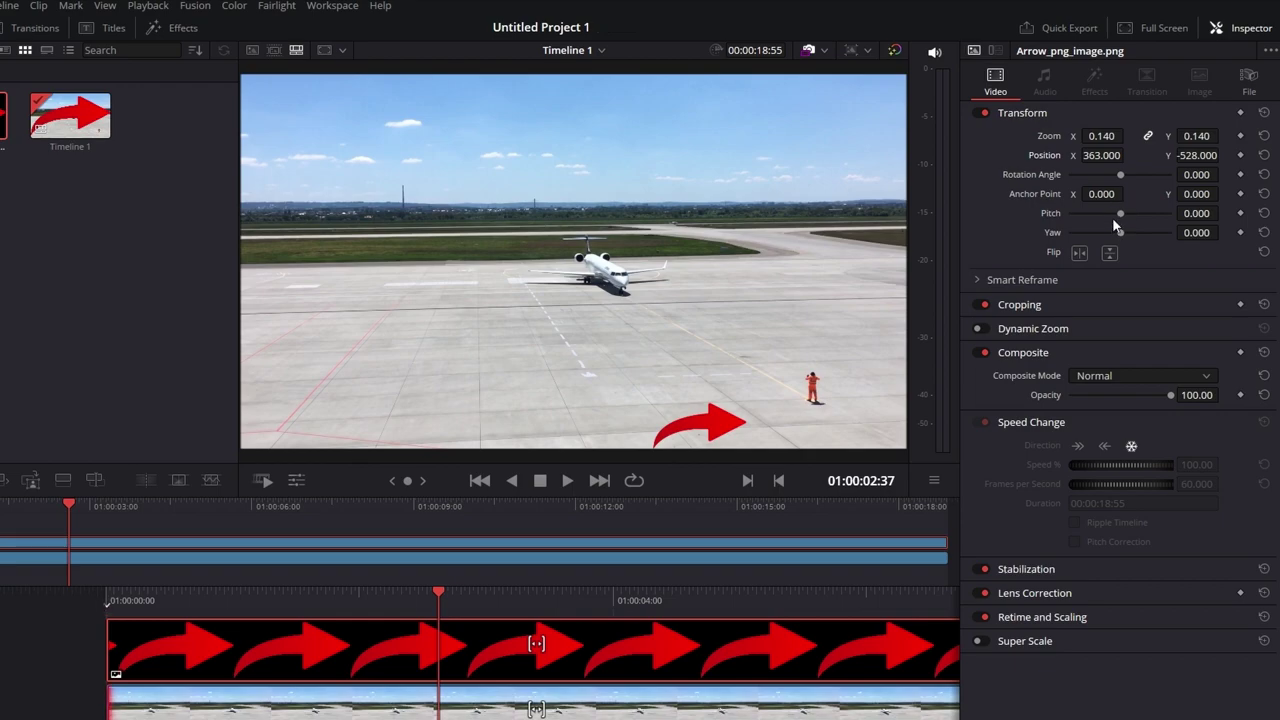
pyautogui.moveTo(1119, 172)
pyautogui.mouseDown()
pyautogui.moveTo(1180, 155)
pyautogui.moveTo(1190, 165)
pyautogui.moveTo(1122, 188)
pyautogui.mouseUp()
# Step: Play the timeline from its start to review the arrow overlay, and increase the arrow's rotation slightly
pyautogui.press('Home')
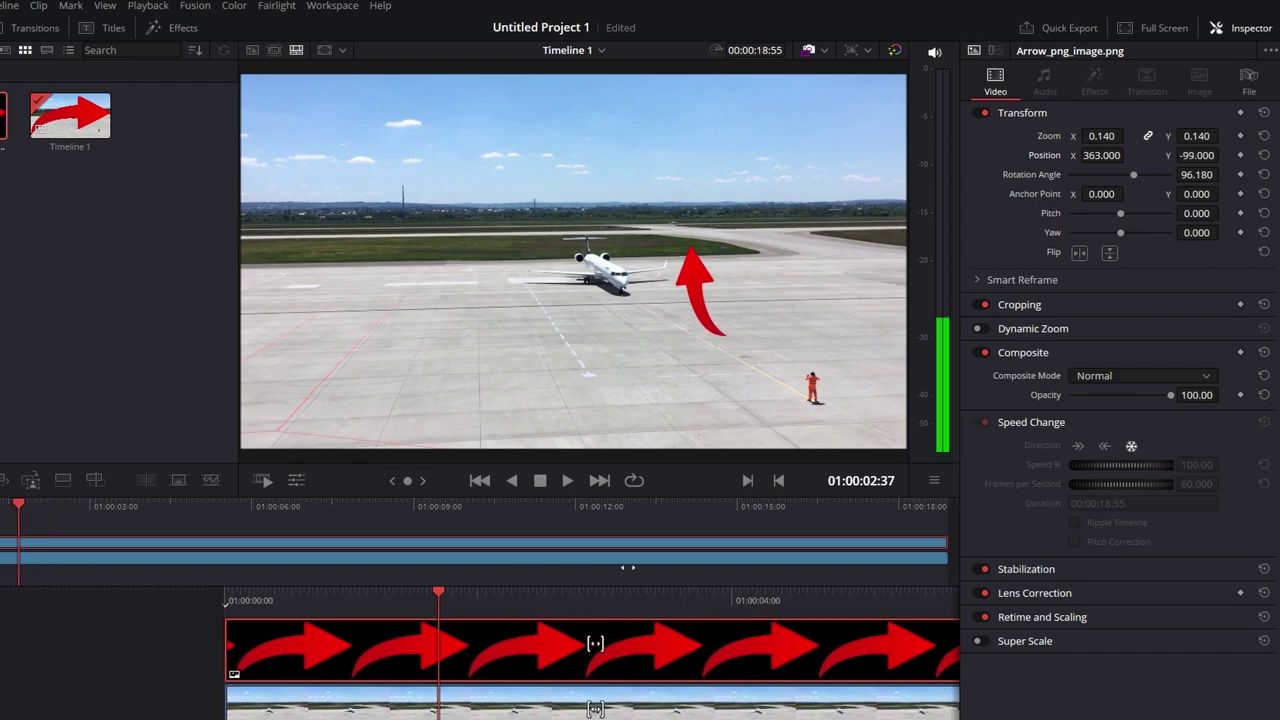
pyautogui.press('space')
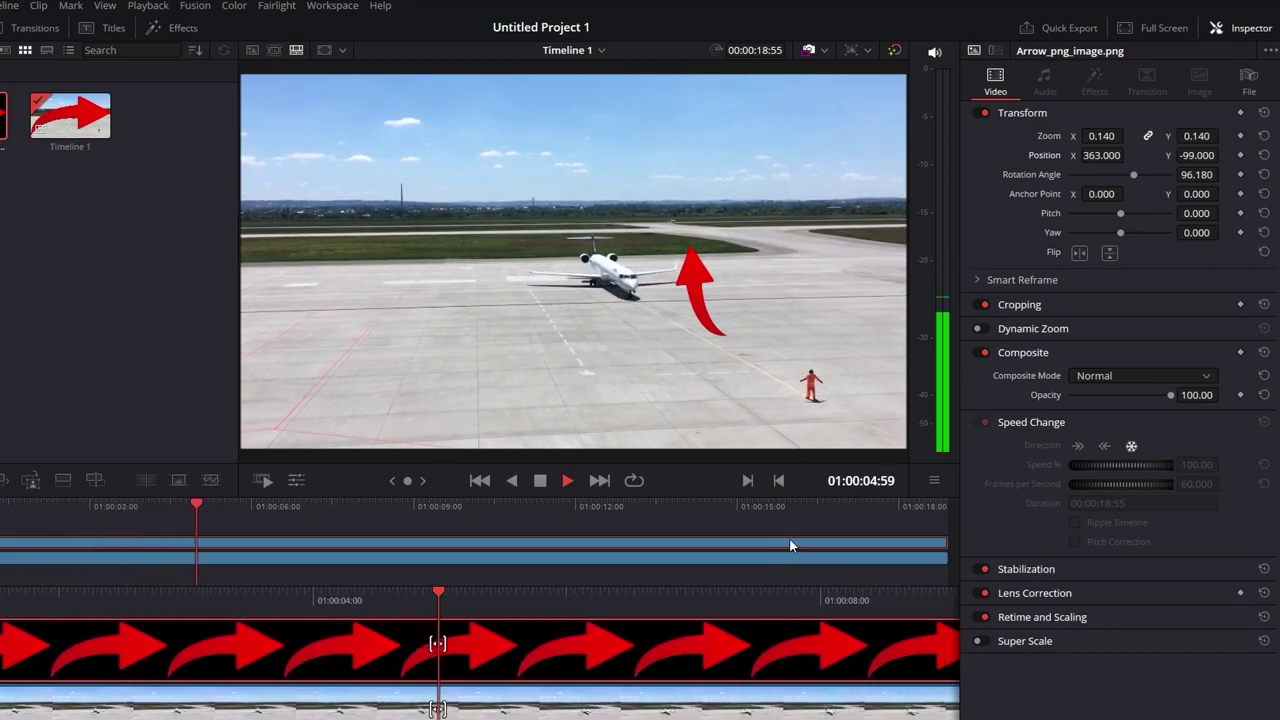
pyautogui.press('space')
pyautogui.moveTo(1133, 174); pyautogui.dragTo(1144, 174)
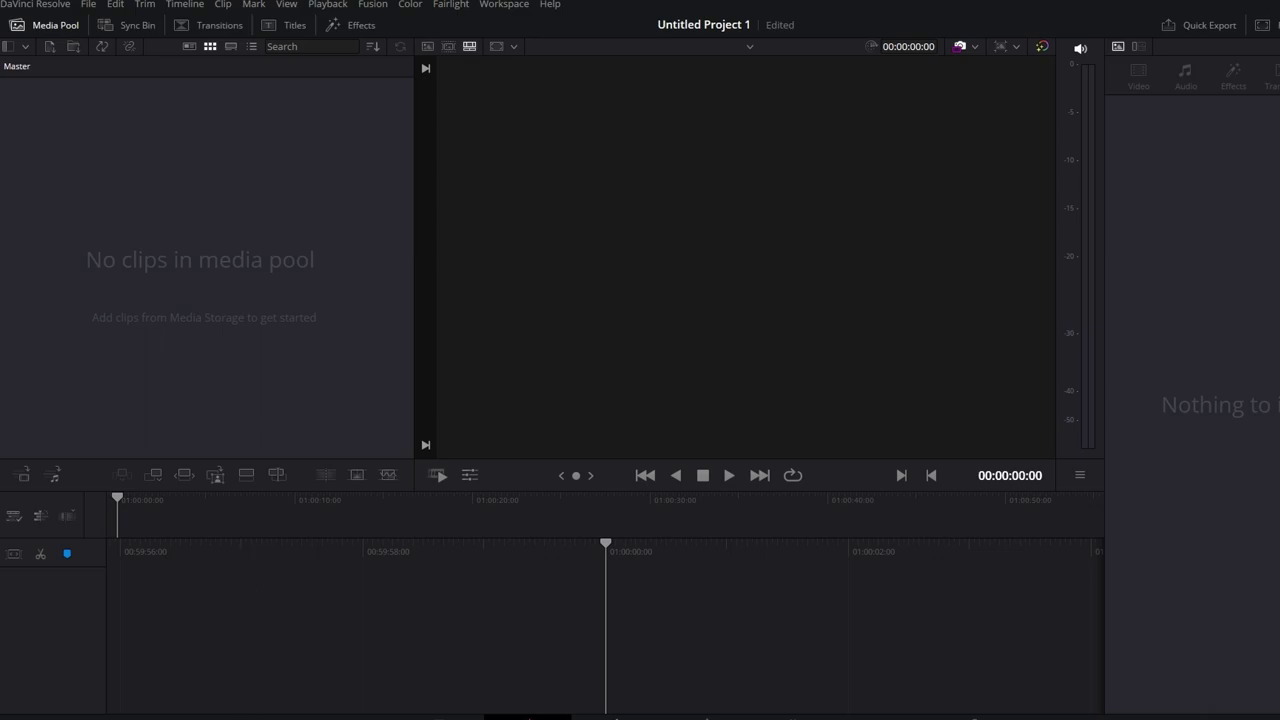
# Step: Add the song— MP3 file from the New folder directory to the empty media pool
pyautogui.hotkey('alt', 'Tab')
pyautogui.moveTo(700, 446); pyautogui.dragTo(251, 288)
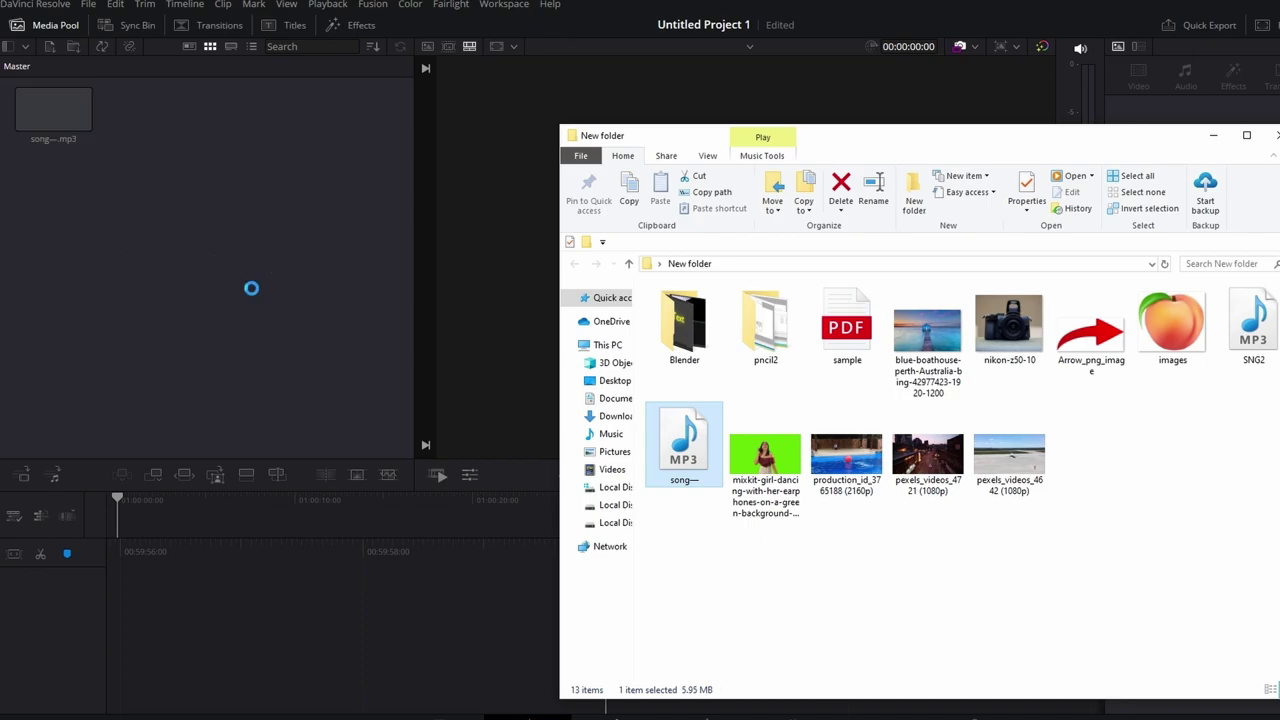
pyautogui.click(251, 288)
# Step: Import the SNG2 MP3 file into the media pool with the Import Media command
pyautogui.click(88, 4)
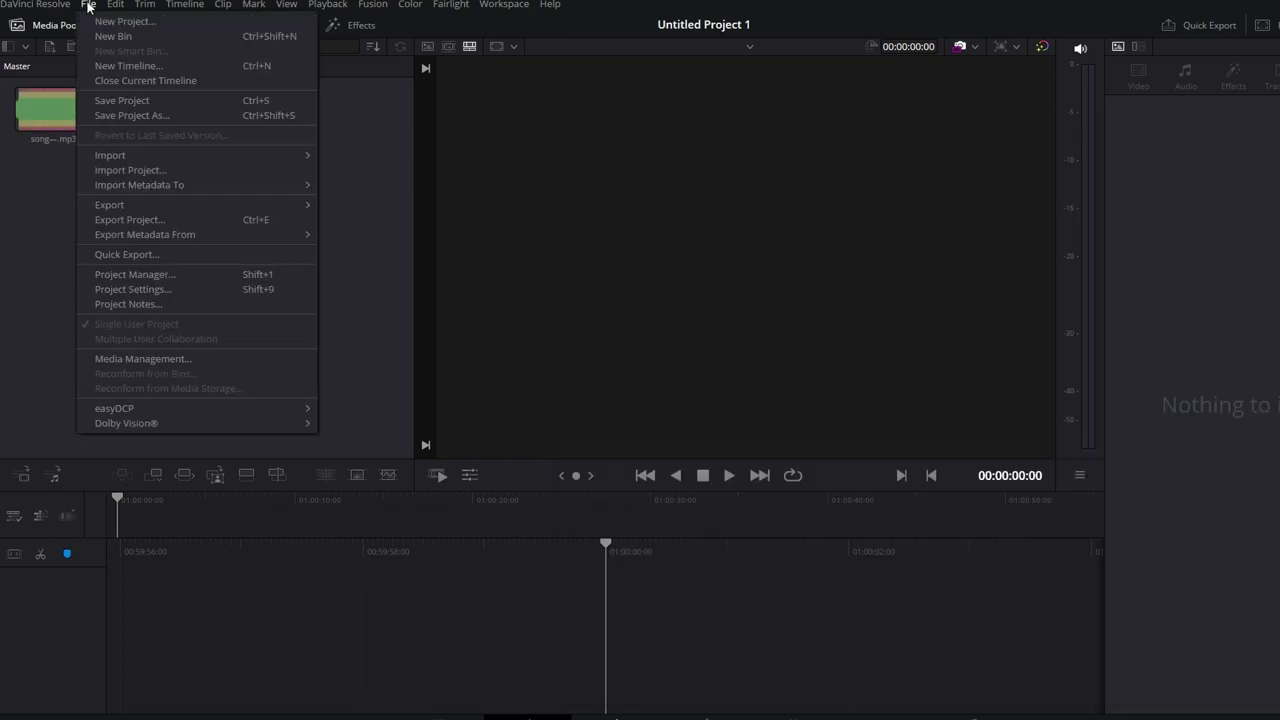
pyautogui.moveTo(129, 152)
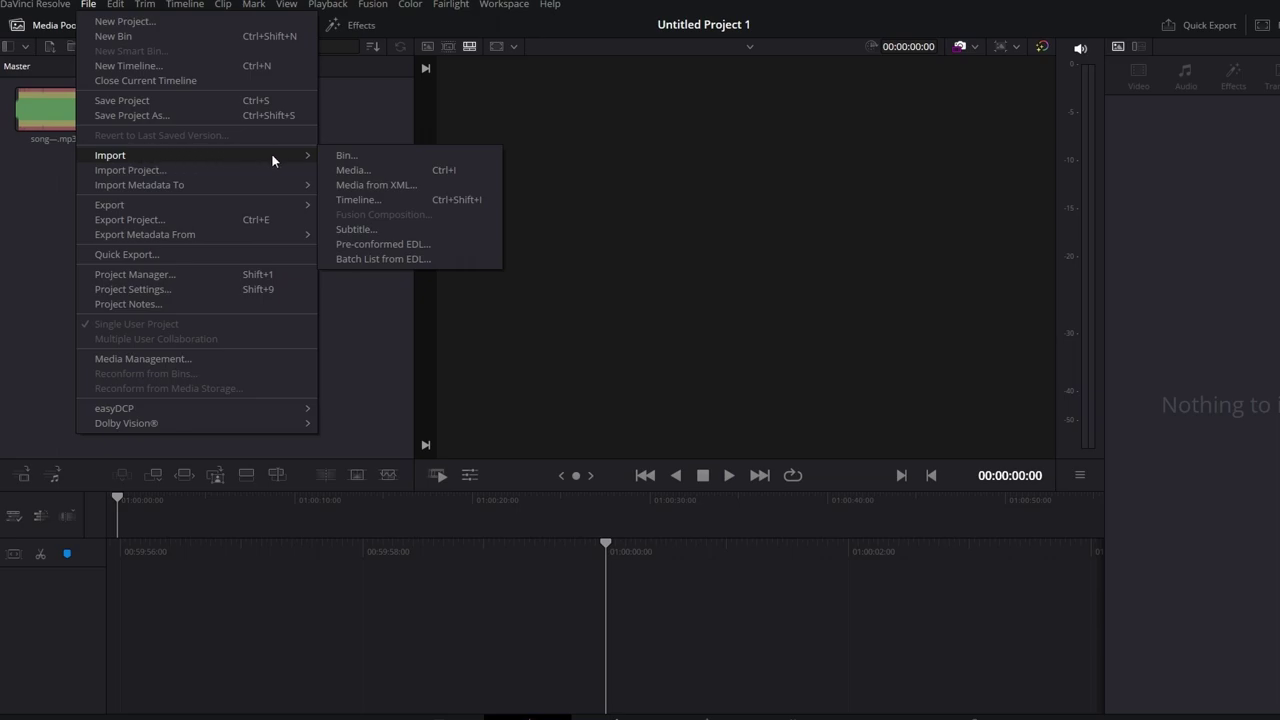
pyautogui.click(368, 171)
pyautogui.doubleClick(214, 131)
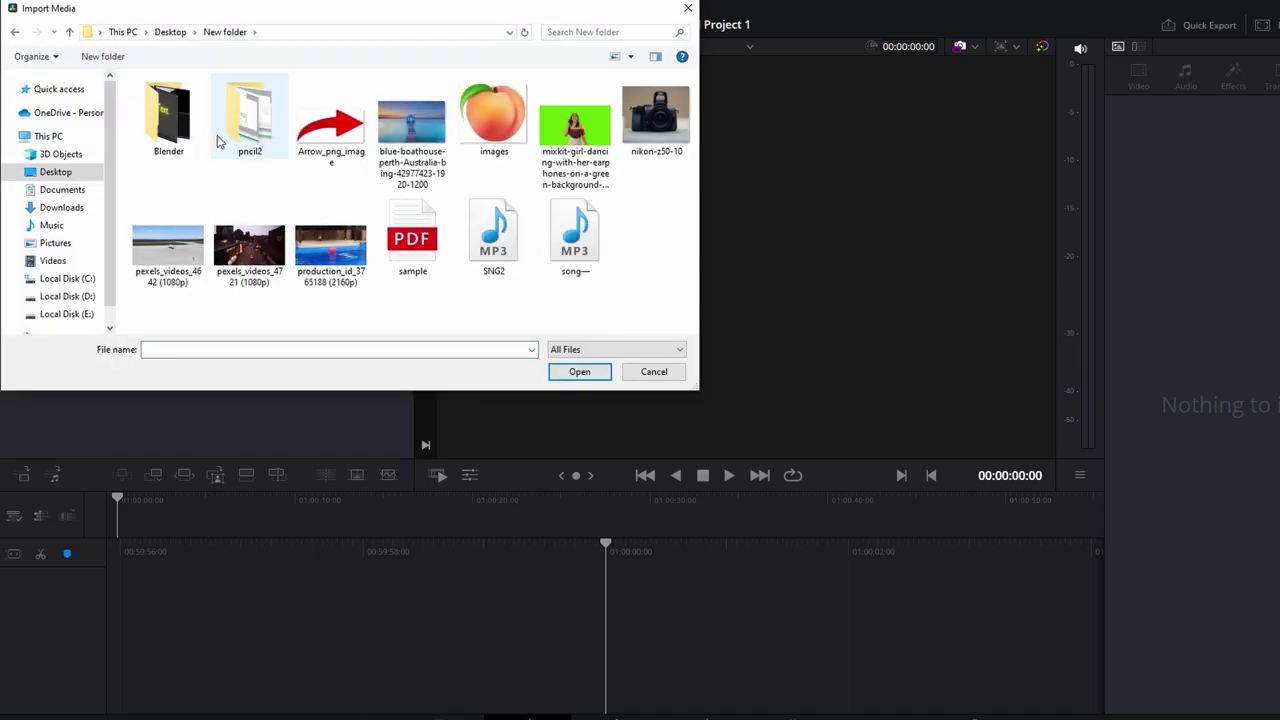
pyautogui.doubleClick(485, 247)
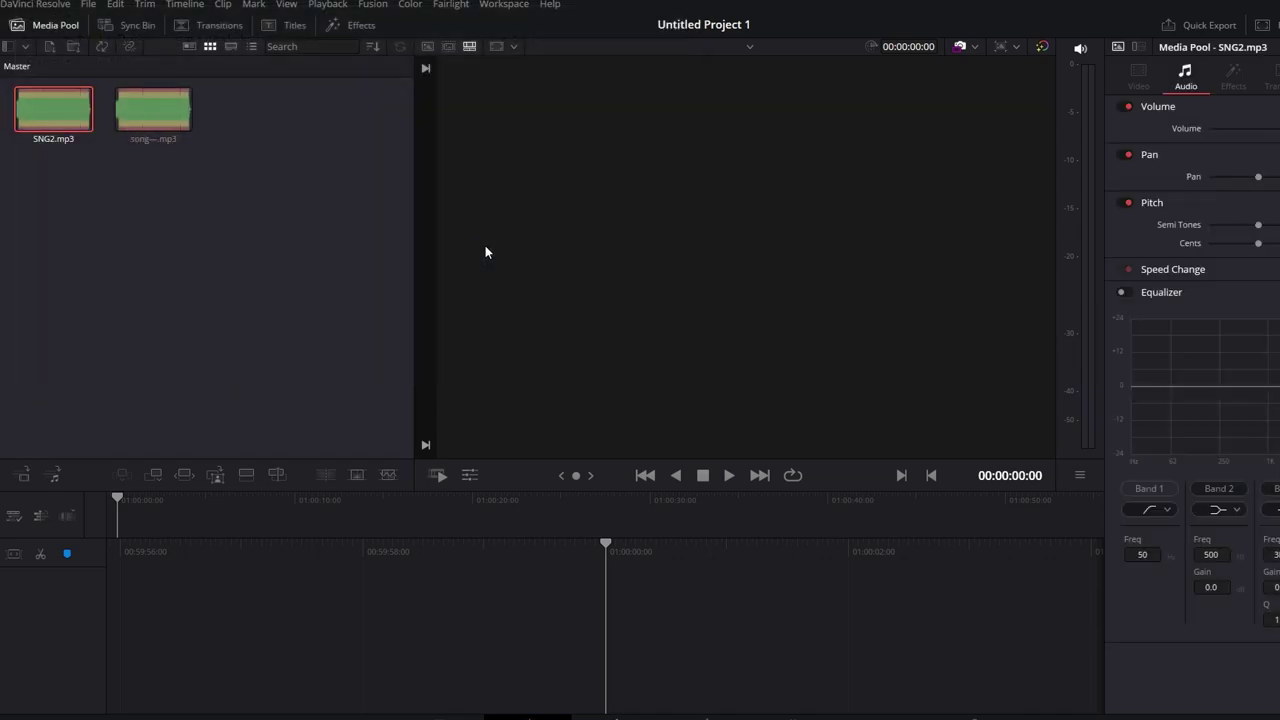
# Step: Place song—.mp3 from the media pool at the start of a new timeline and select the audio clip
pyautogui.click(140, 210)
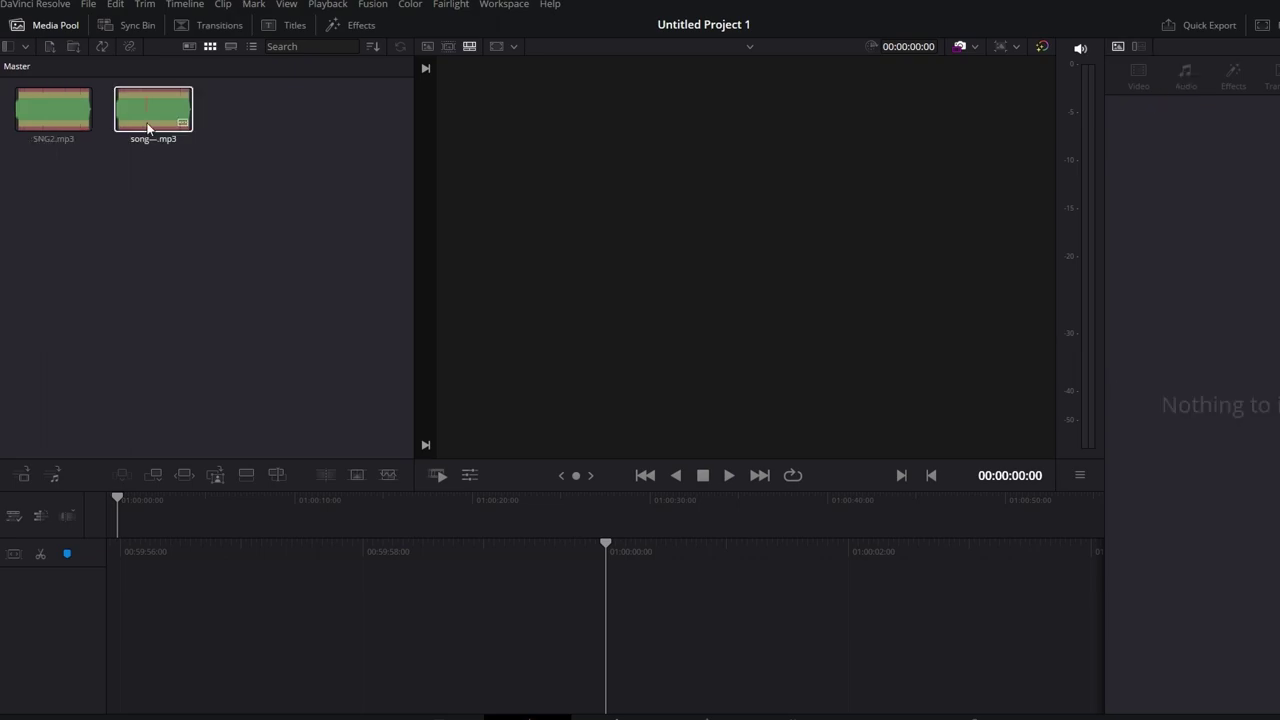
pyautogui.moveTo(131, 106); pyautogui.dragTo(111, 542)
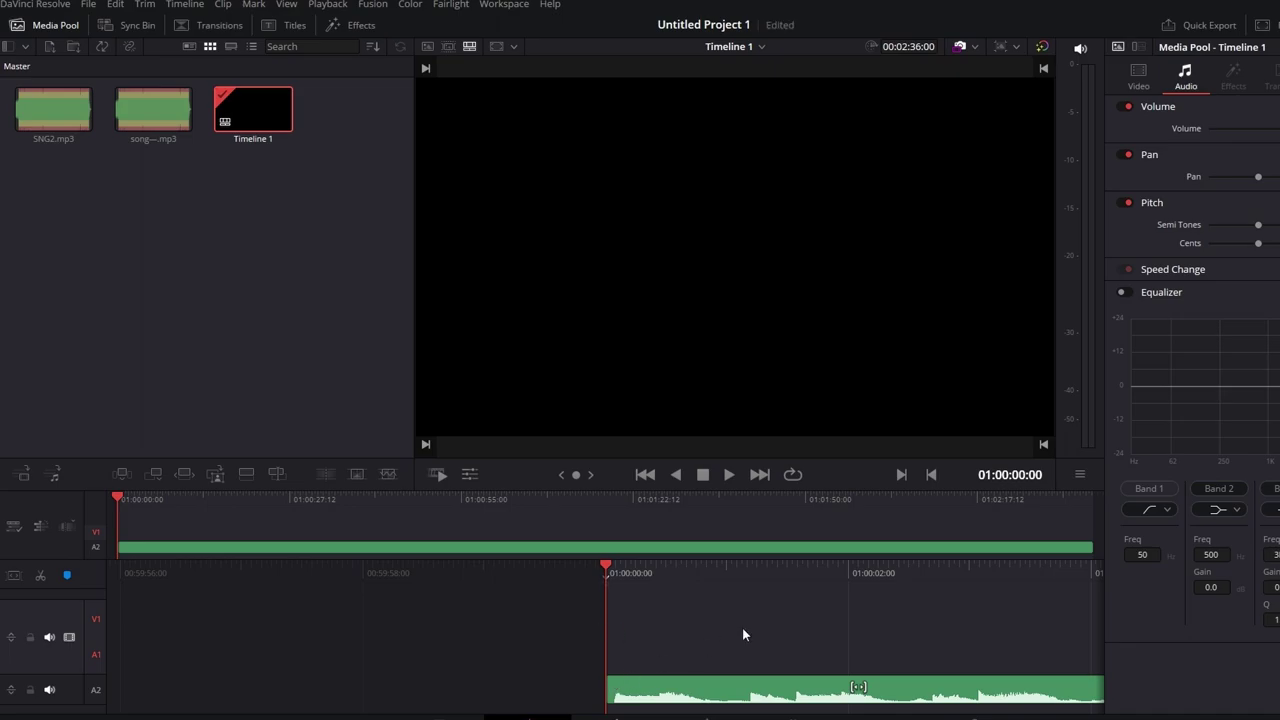
pyautogui.click(646, 688)
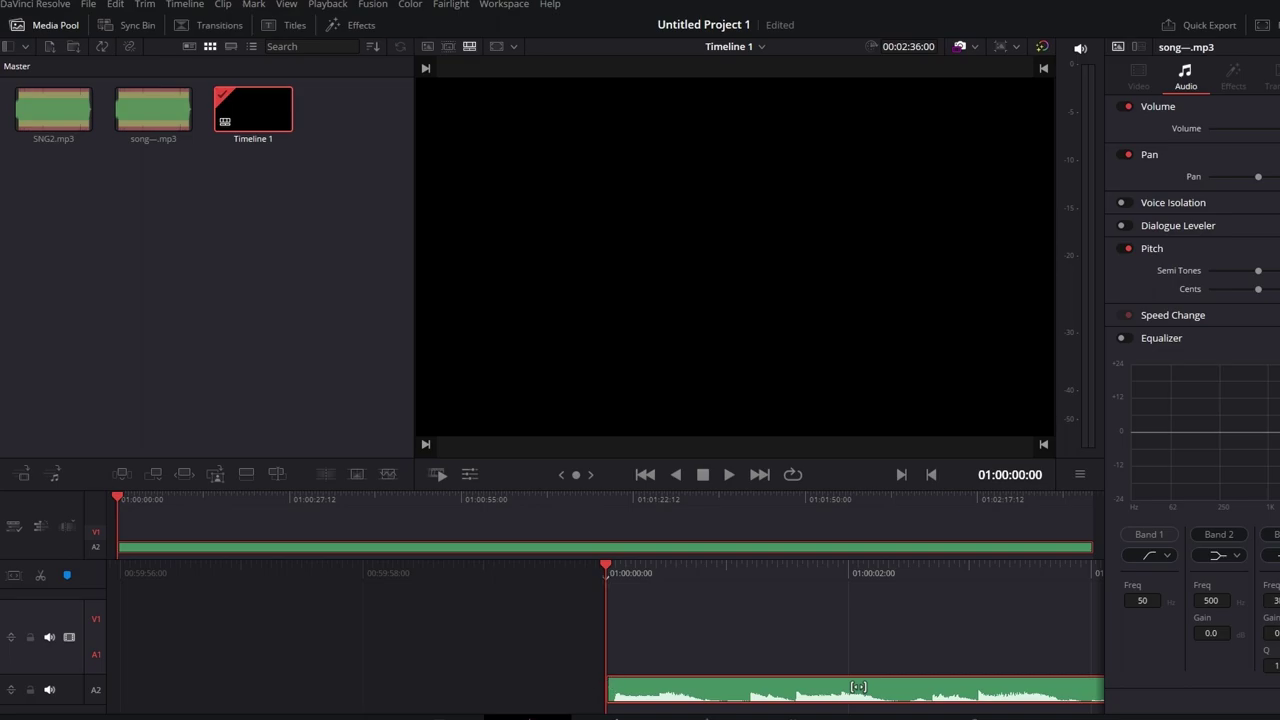
# Step: Lower the song clip's volume to -21.60 on the Edit page and save the project
pyautogui.click(623, 716)
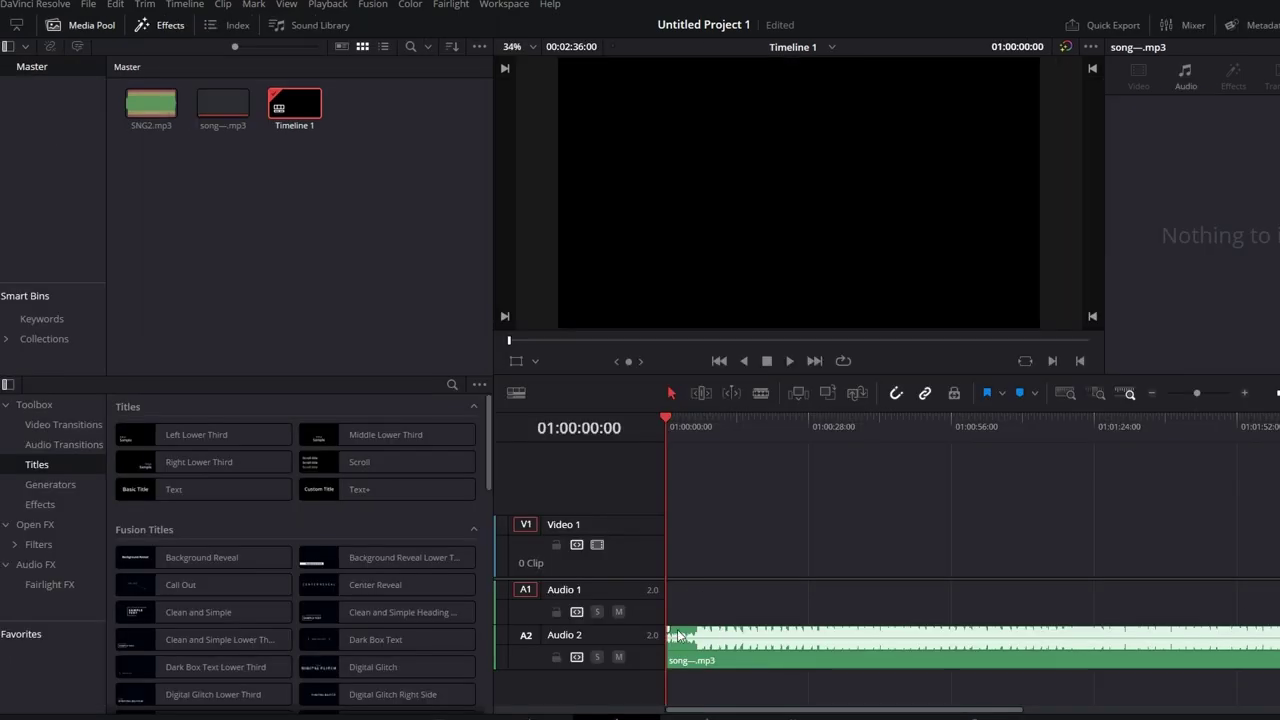
pyautogui.moveTo(667, 632); pyautogui.dragTo(688, 637)
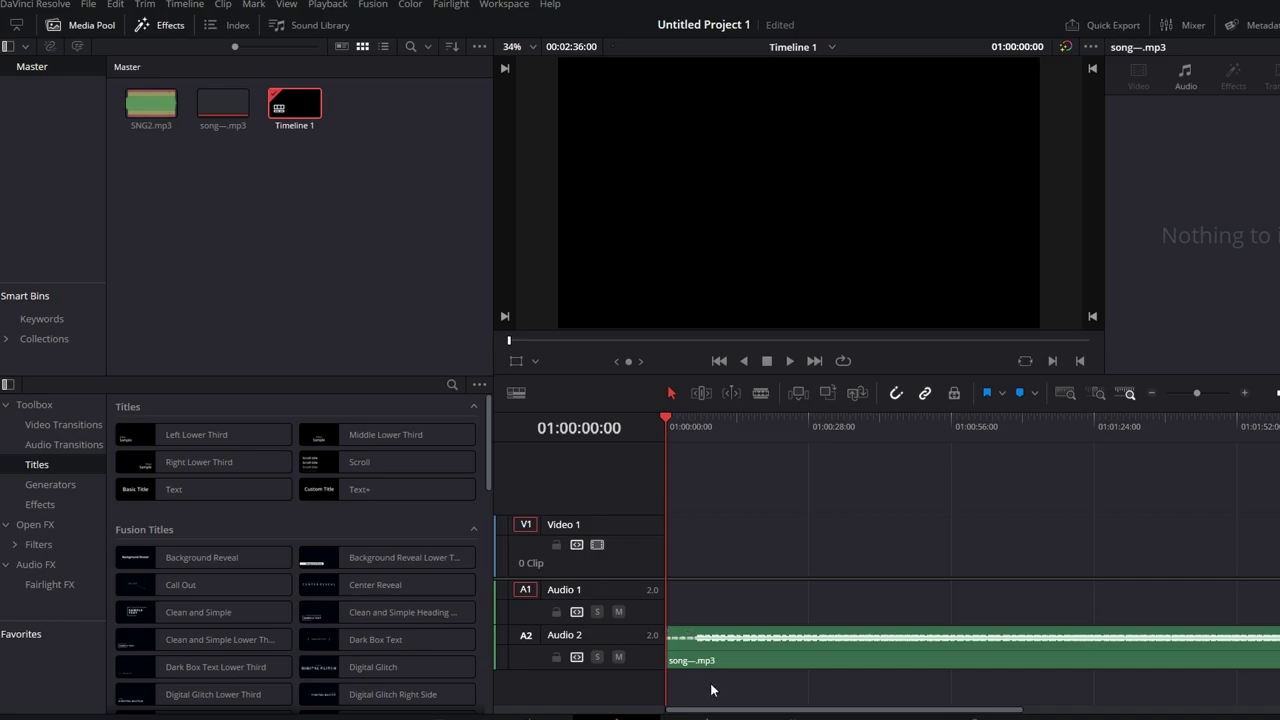
pyautogui.click(738, 648)
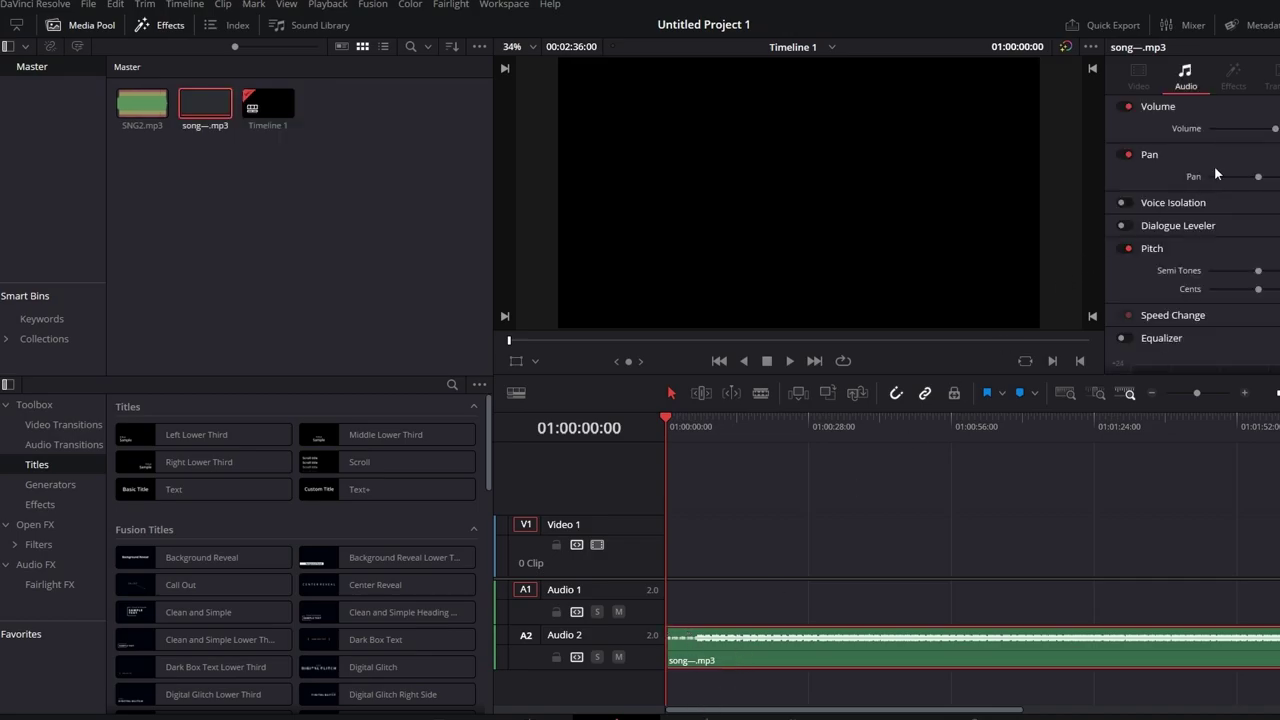
pyautogui.moveTo(1277, 135); pyautogui.dragTo(1269, 139)
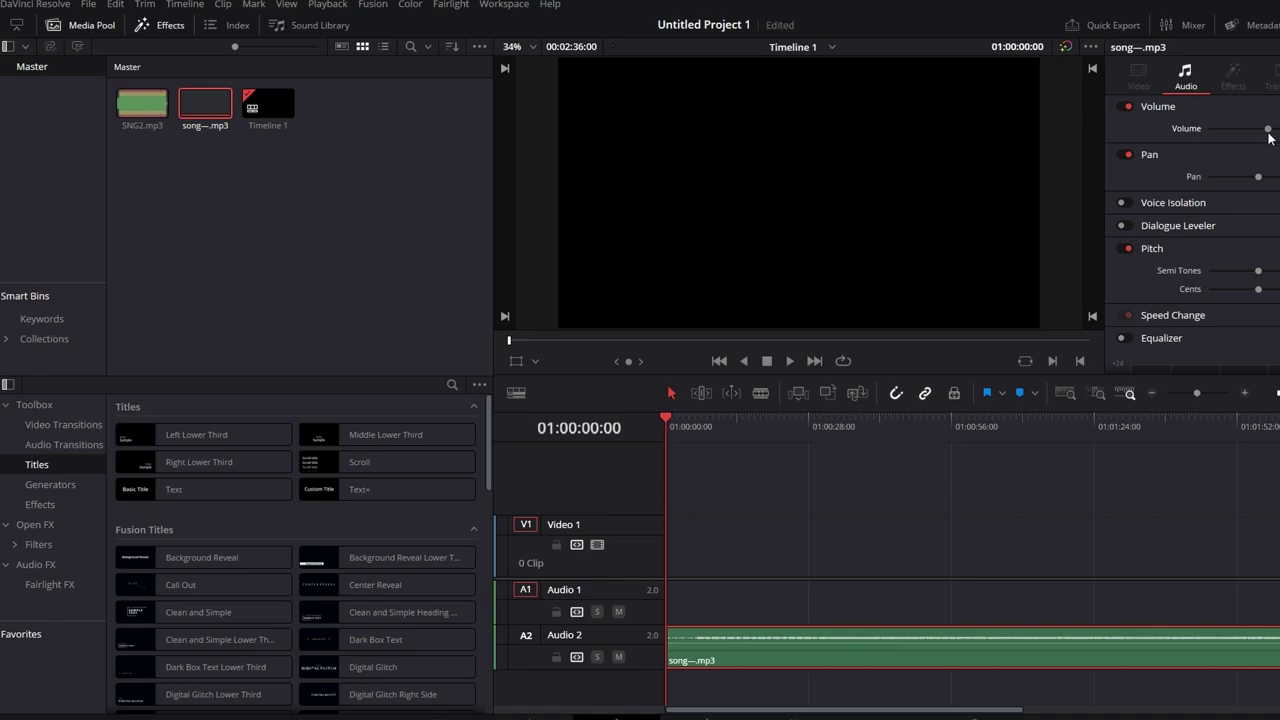
pyautogui.hotkey('ctrl', 's')
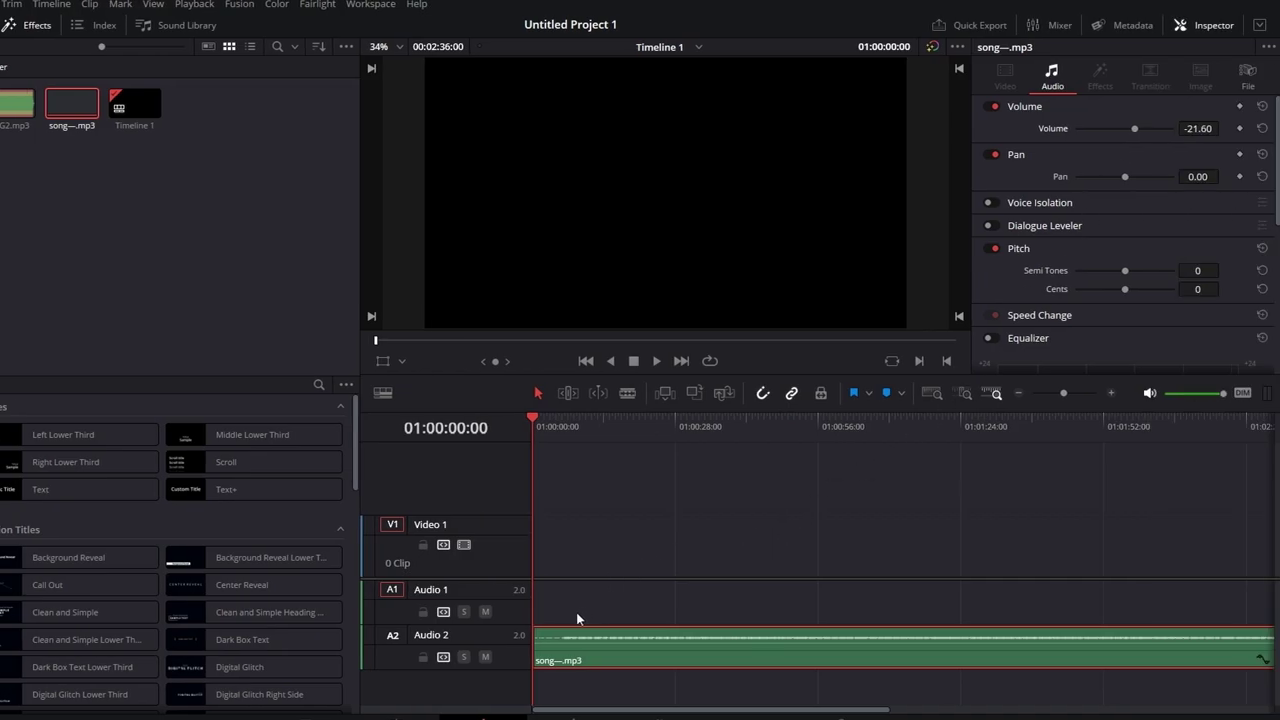
# Step: Shift the song clip on Audio 2 forward along the timeline by about 24 seconds
pyautogui.click(530, 641)
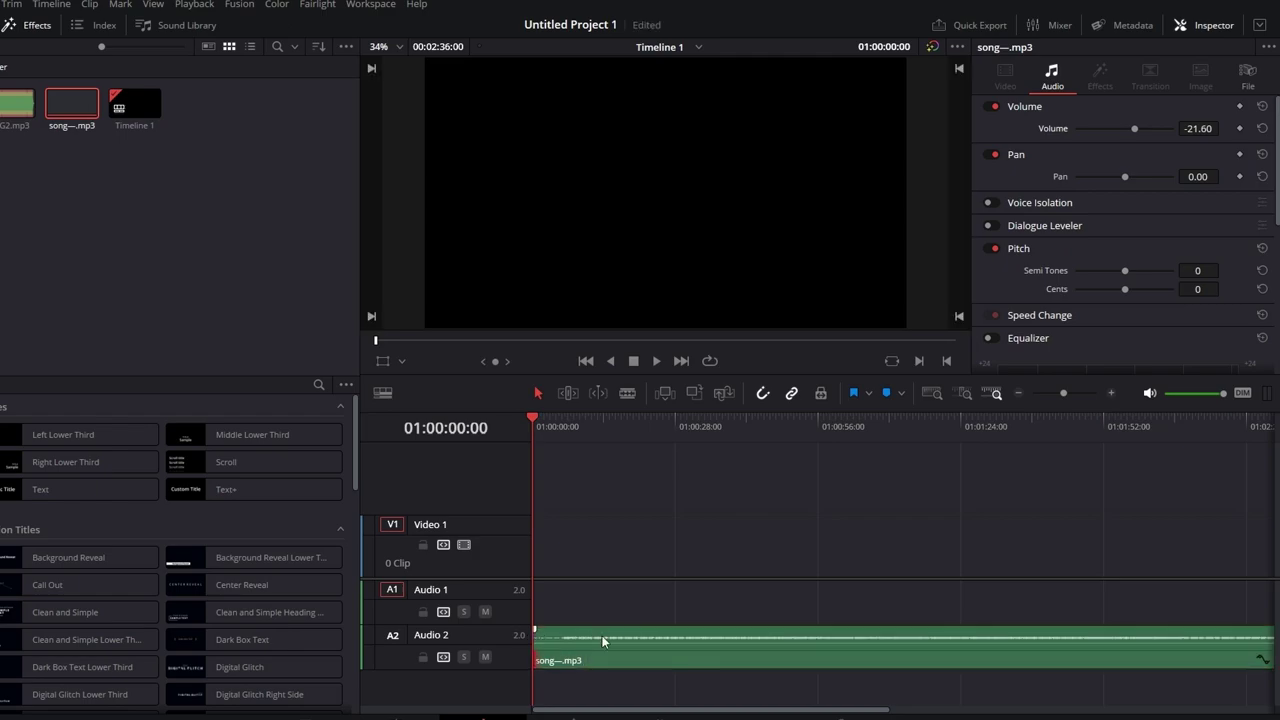
pyautogui.moveTo(622, 636); pyautogui.dragTo(738, 641)
pyautogui.moveTo(640, 711)
pyautogui.mouseDown()
pyautogui.moveTo(677, 708)
pyautogui.moveTo(653, 691)
pyautogui.mouseUp()
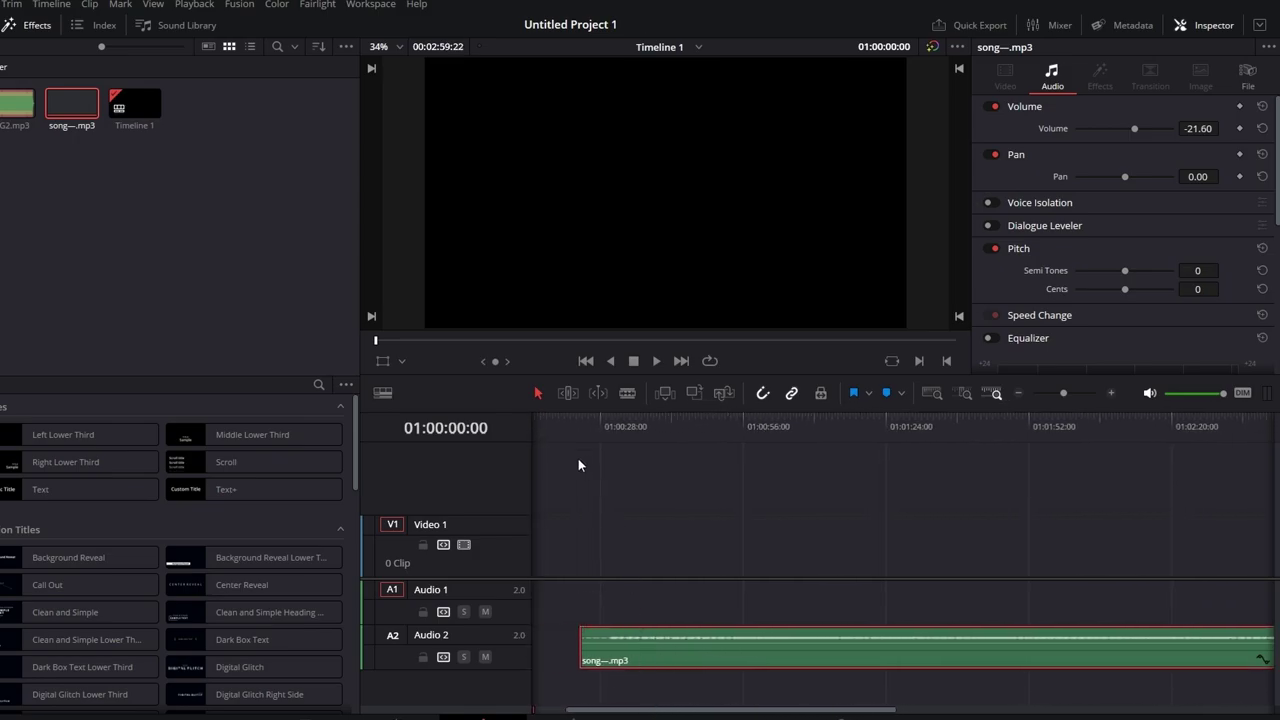
pyautogui.click(575, 421)
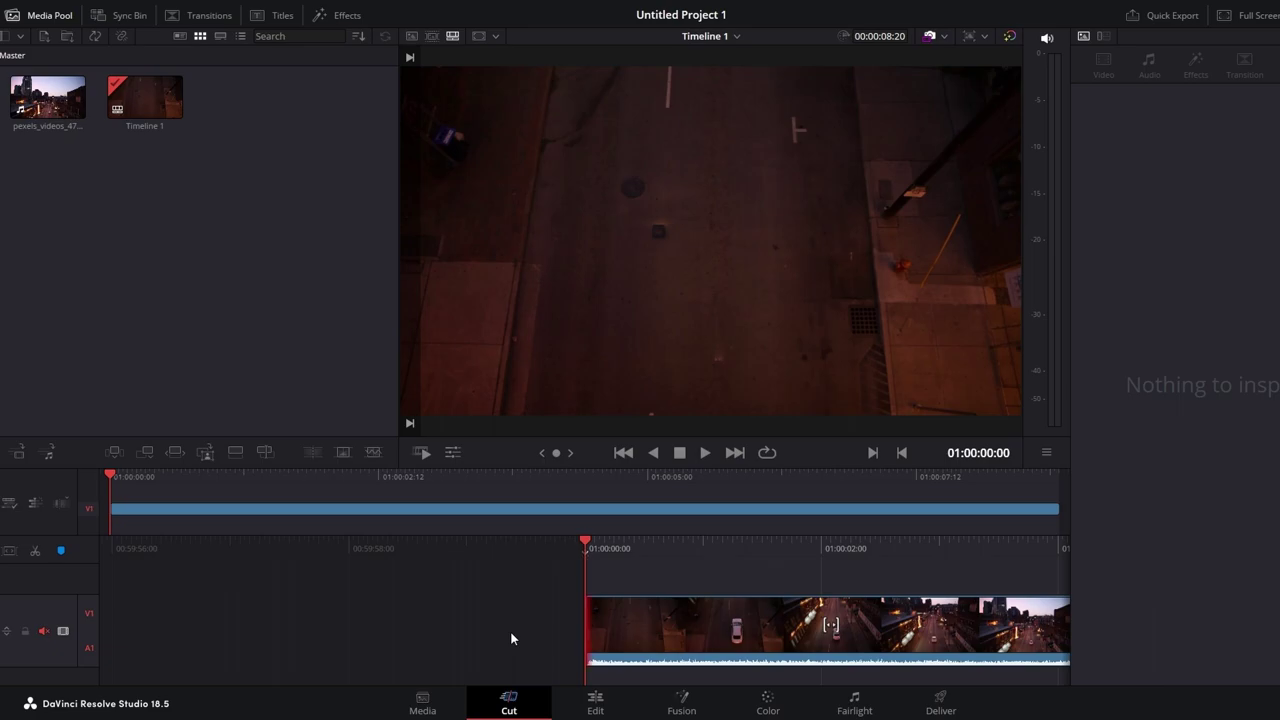
# Step: Open the timeline settings for Timeline 1 from the media pool on the Edit page
pyautogui.click(593, 705)
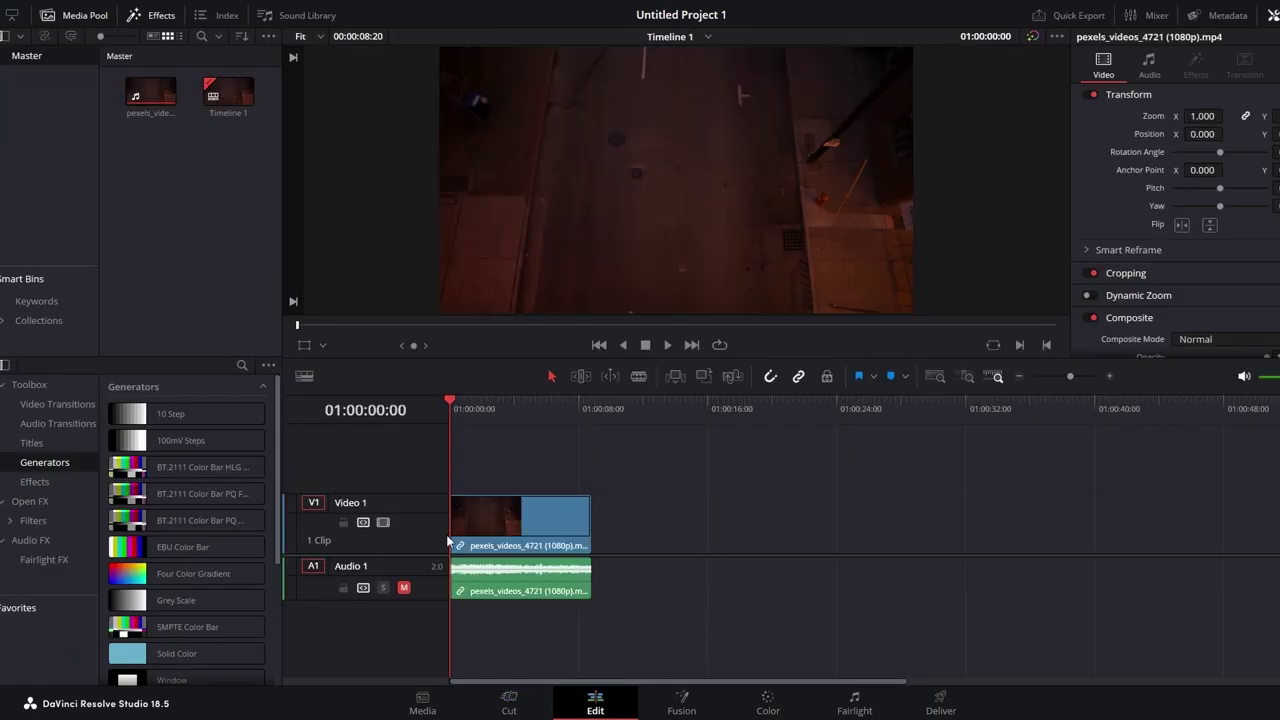
pyautogui.click(84, 15)
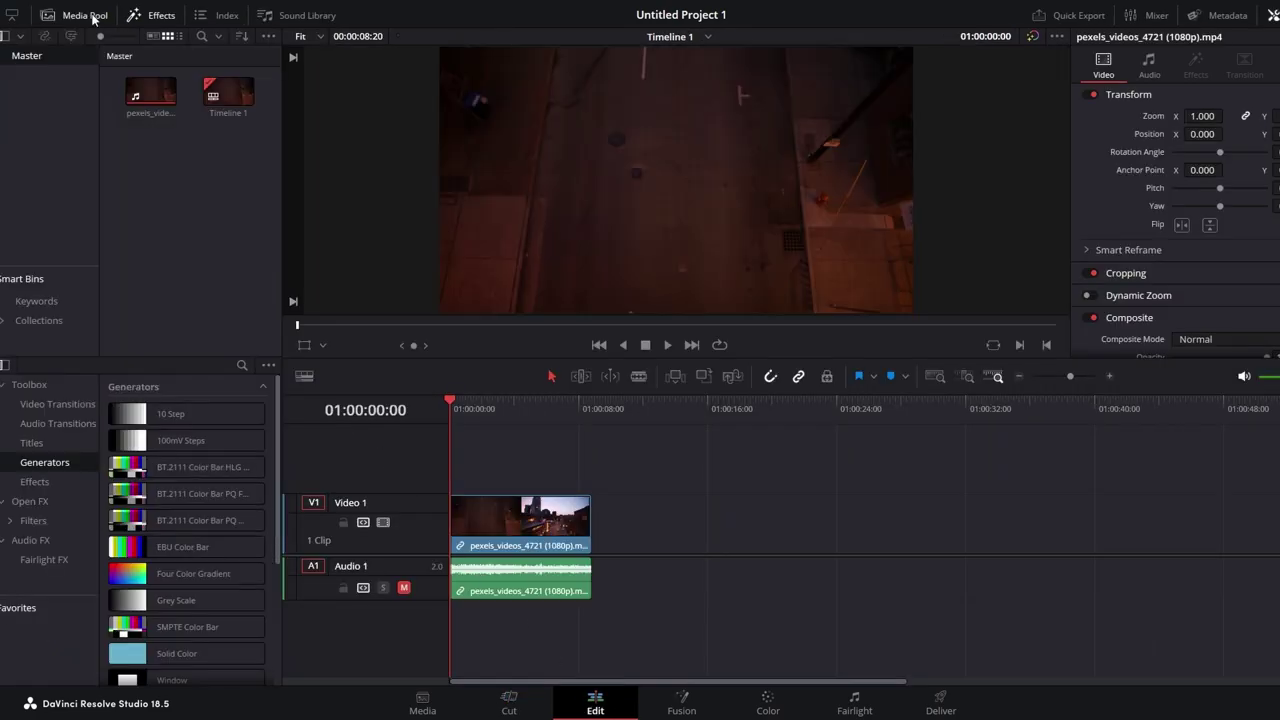
pyautogui.click(215, 103)
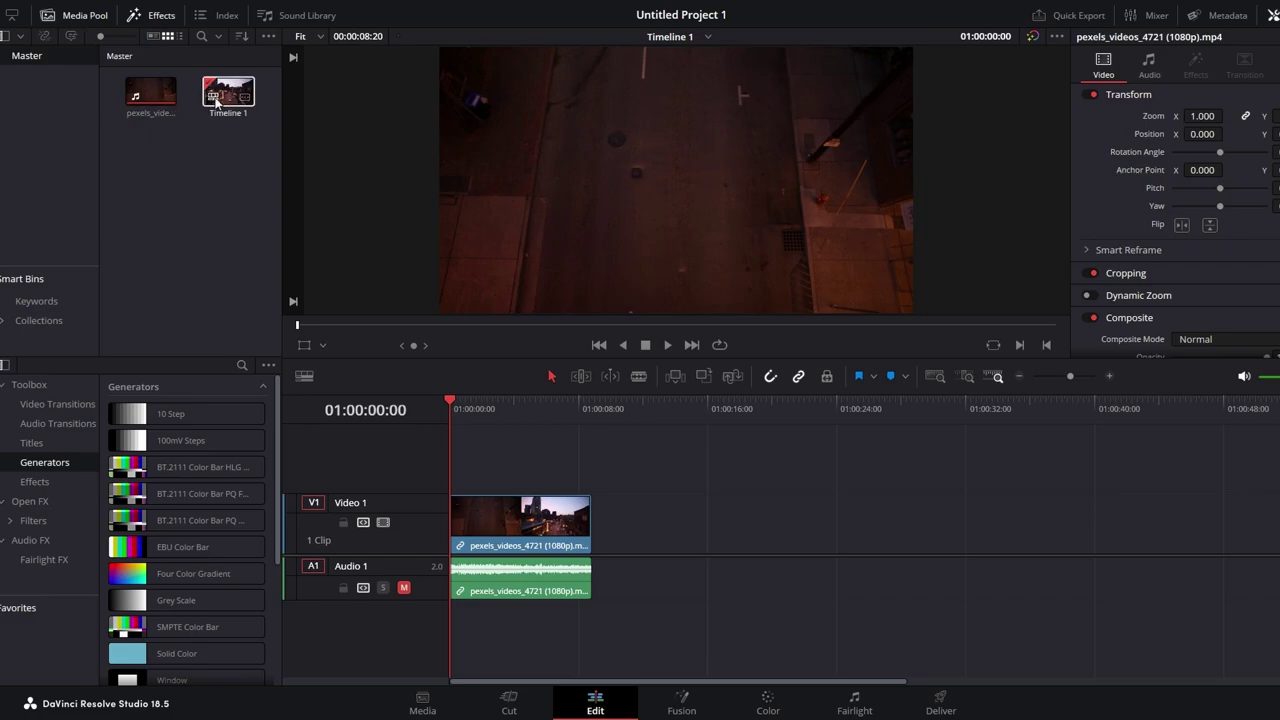
pyautogui.click(168, 98)
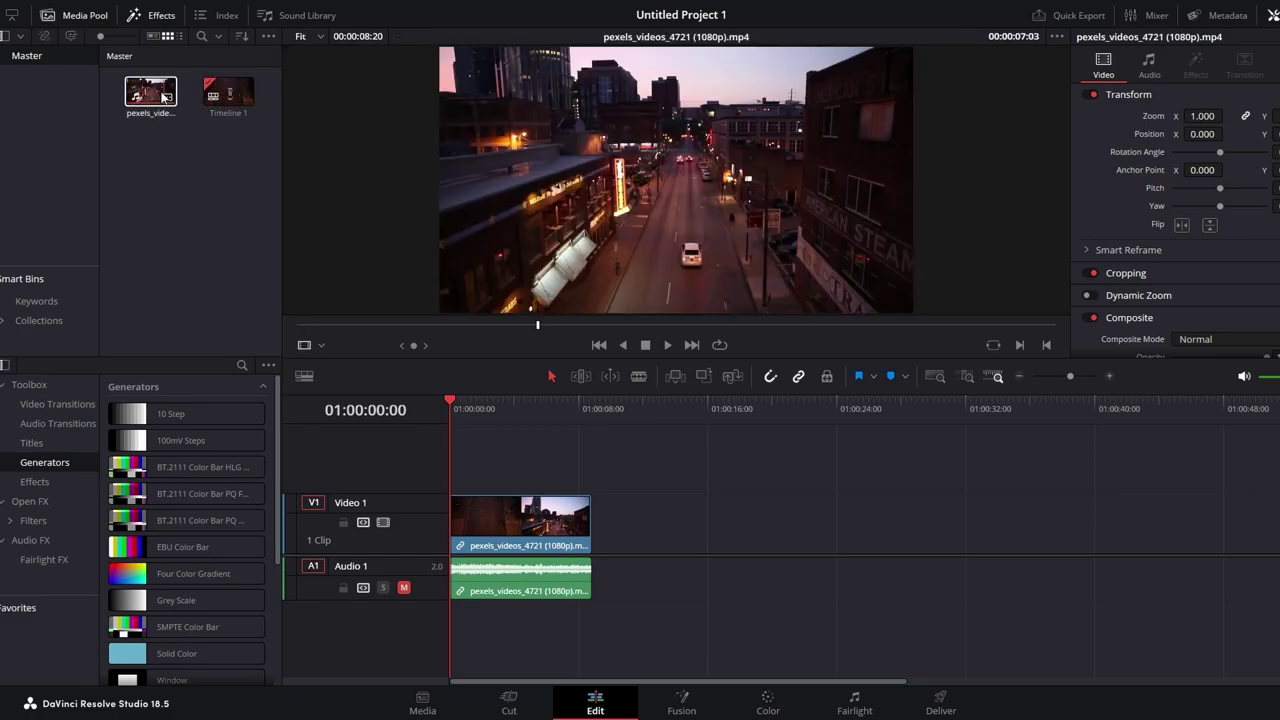
pyautogui.click(213, 98)
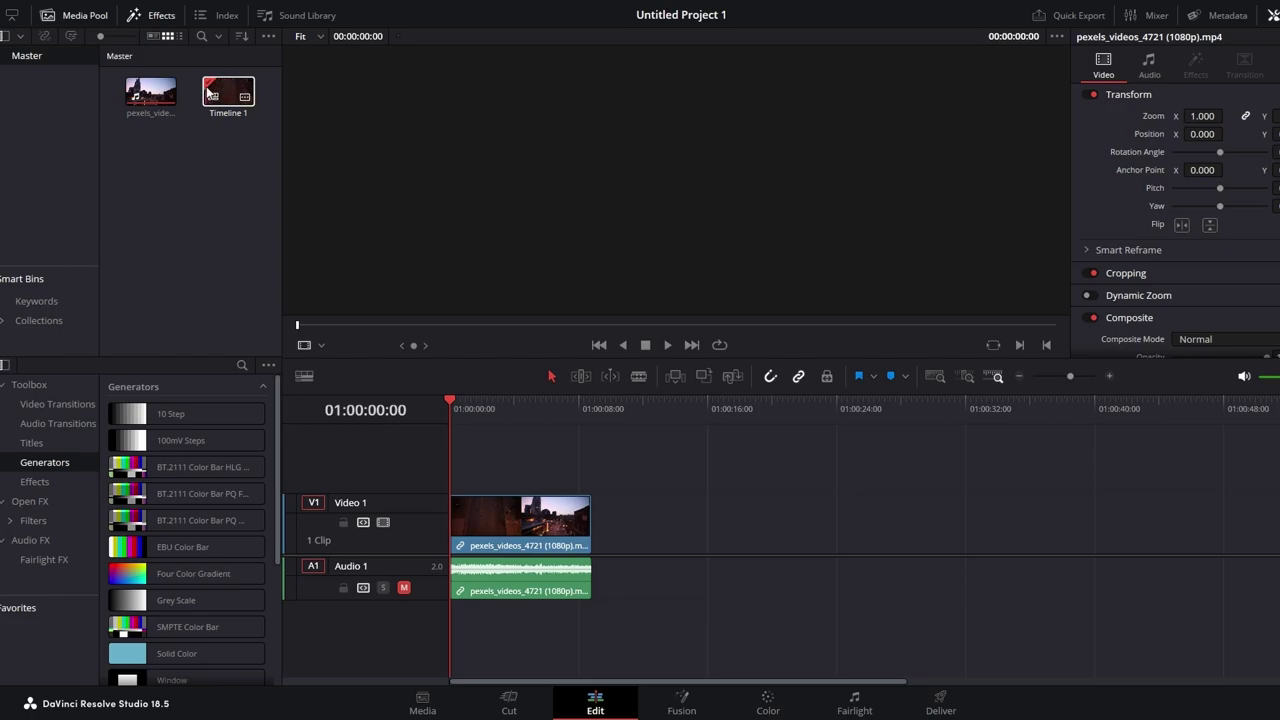
pyautogui.rightClick(213, 98)
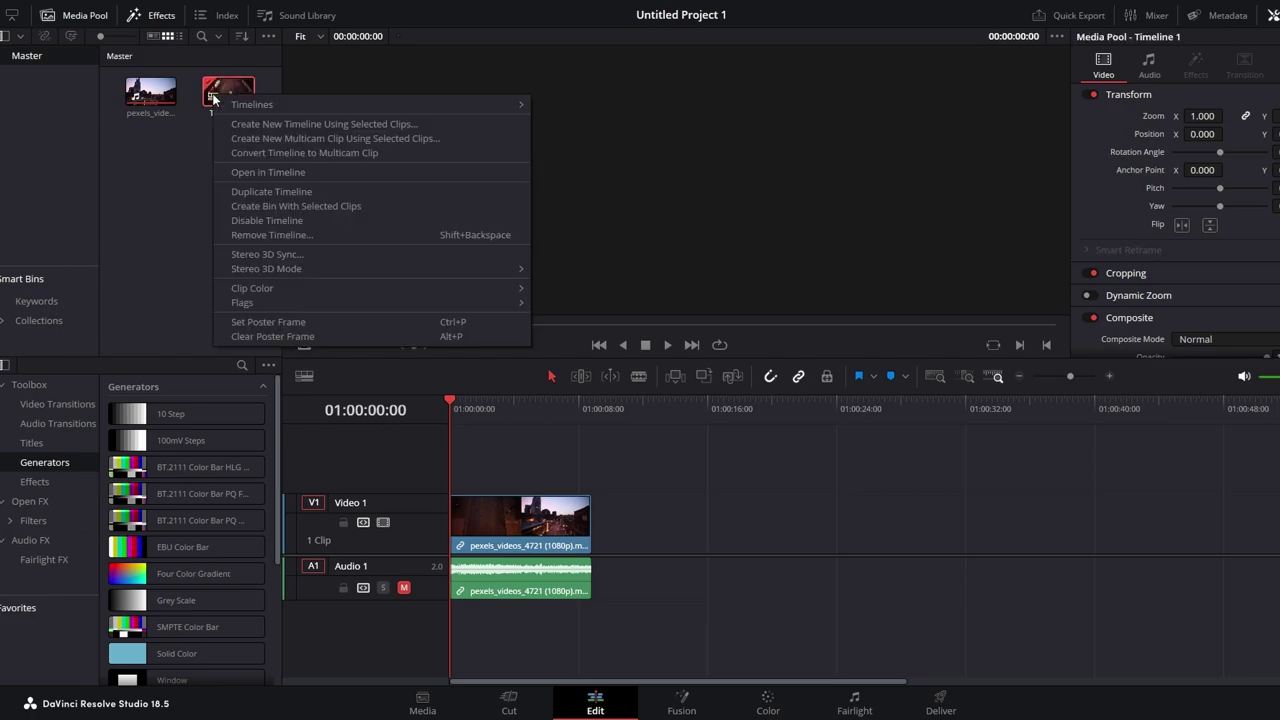
pyautogui.moveTo(399, 103)
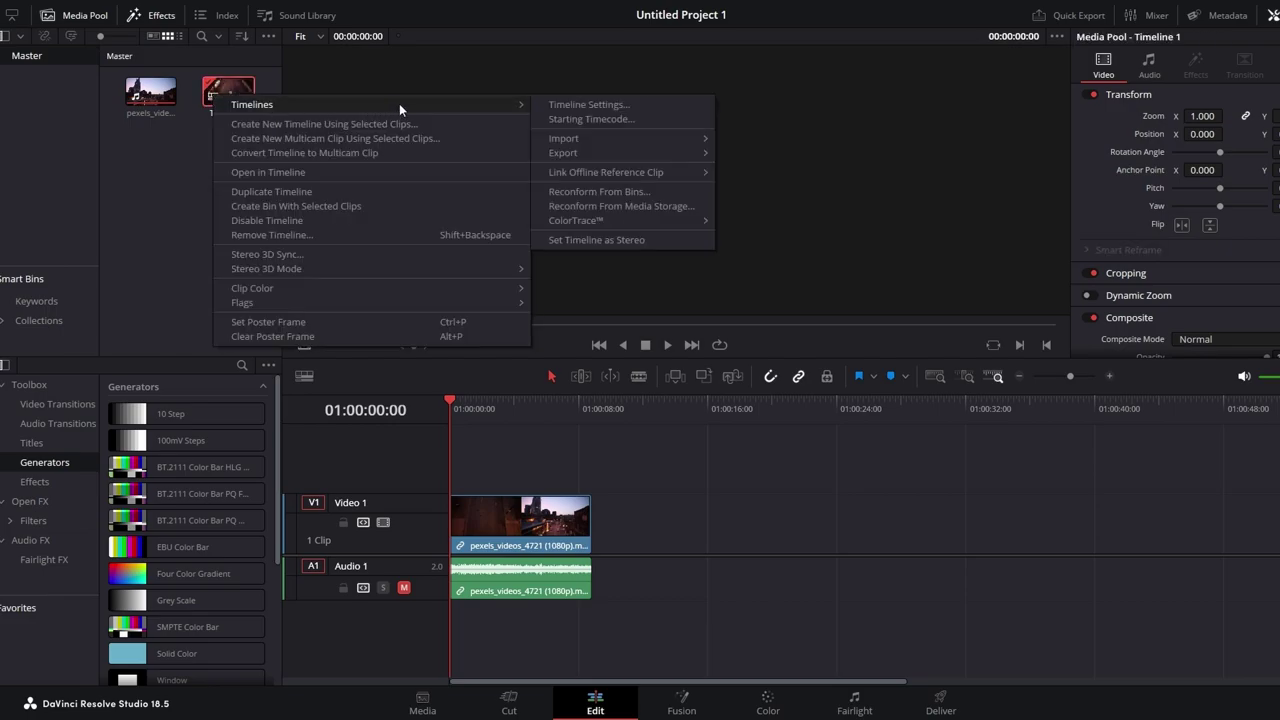
pyautogui.click(591, 104)
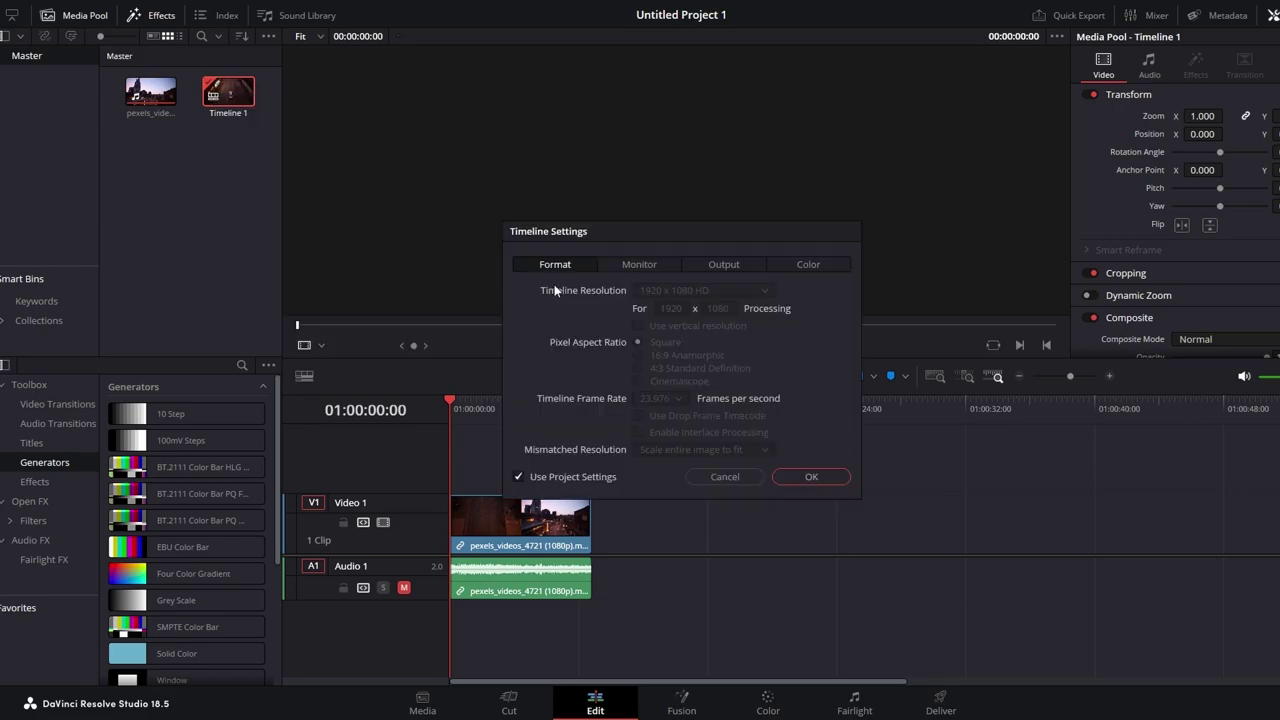
# Step: Stop using the project settings for Timeline 1 and set its resolution to 1080 x 1080 HD Square
pyautogui.click(518, 477)
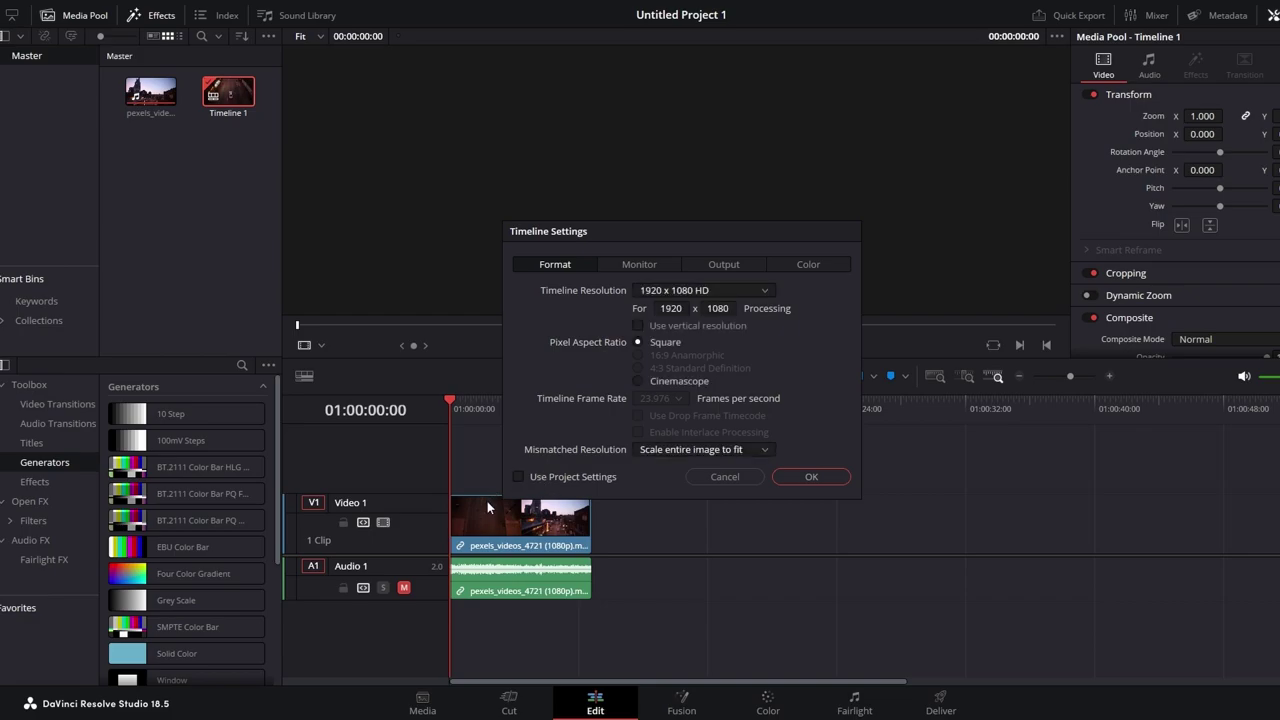
pyautogui.click(754, 289)
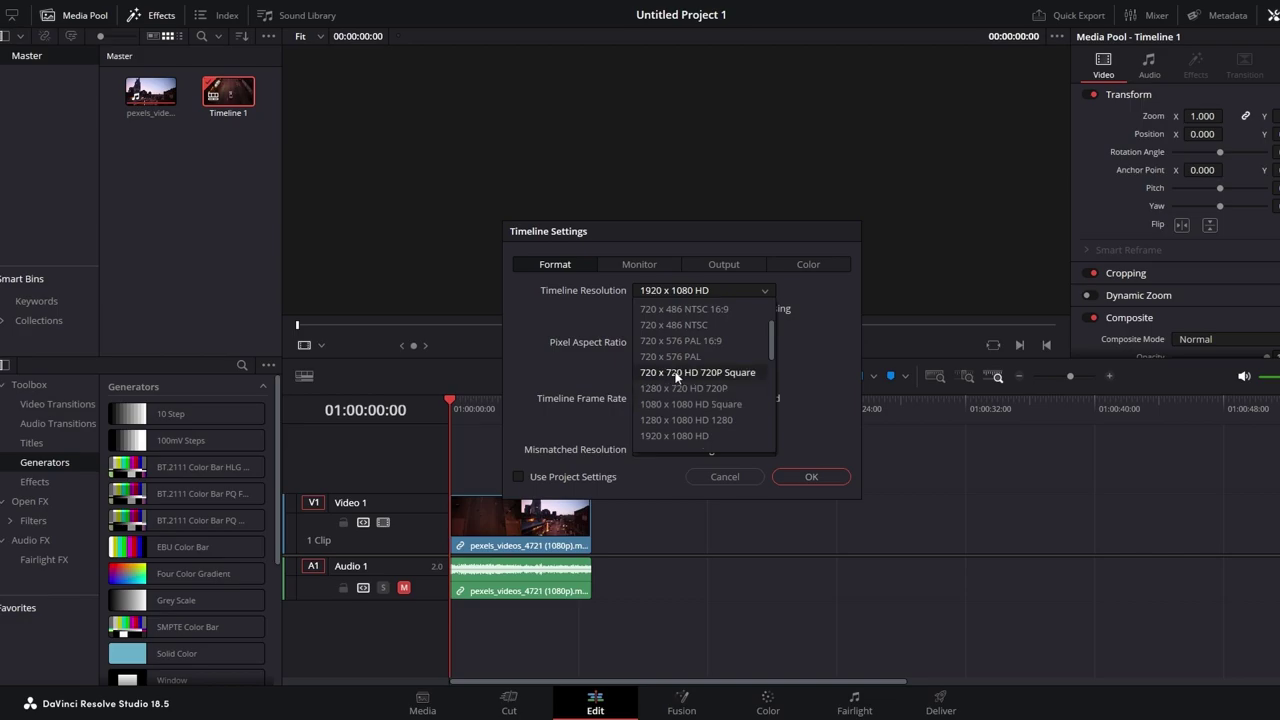
pyautogui.click(672, 405)
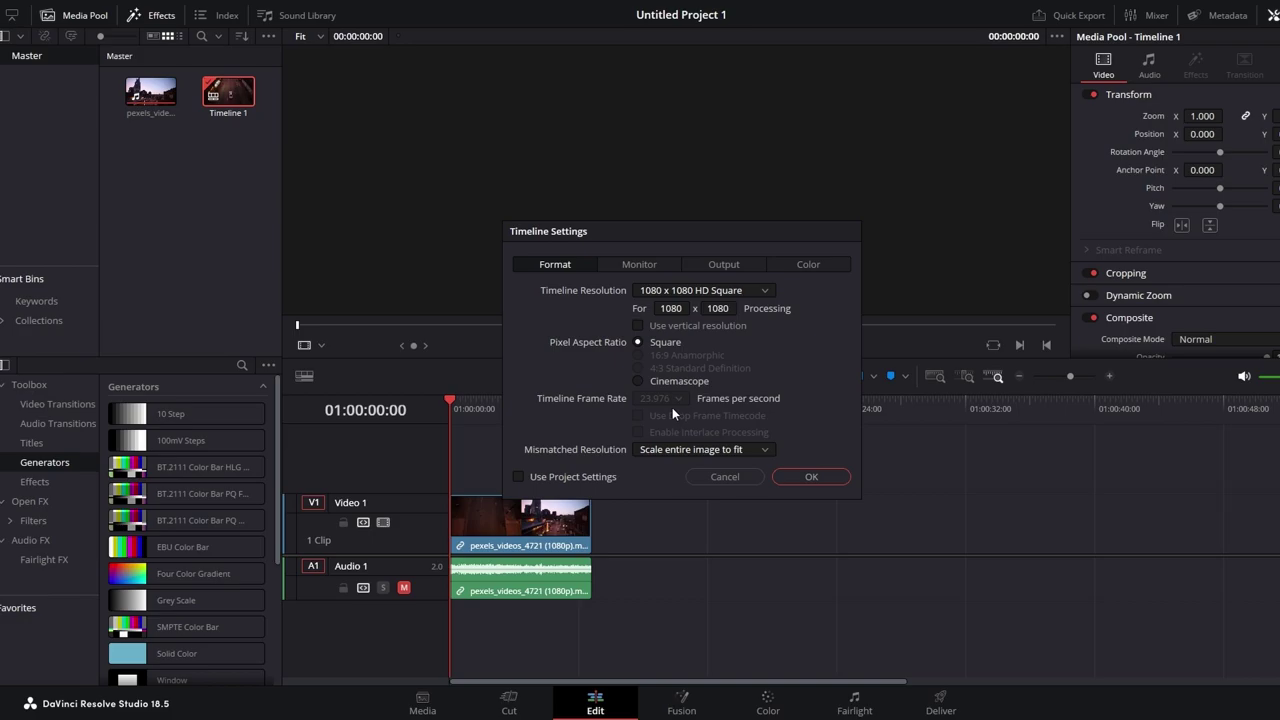
pyautogui.click(803, 478)
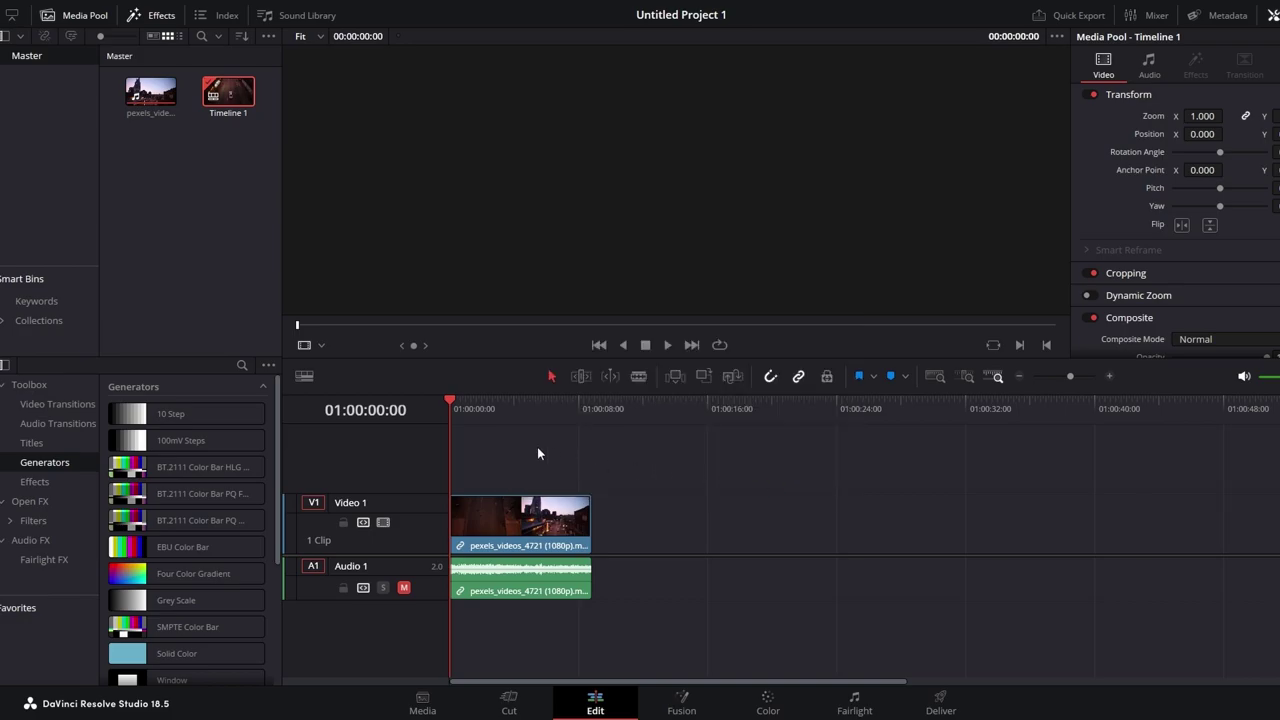
# Step: Select the street video clip with the playhead at 01:00:01:10 and increase its zoom
pyautogui.click(472, 405)
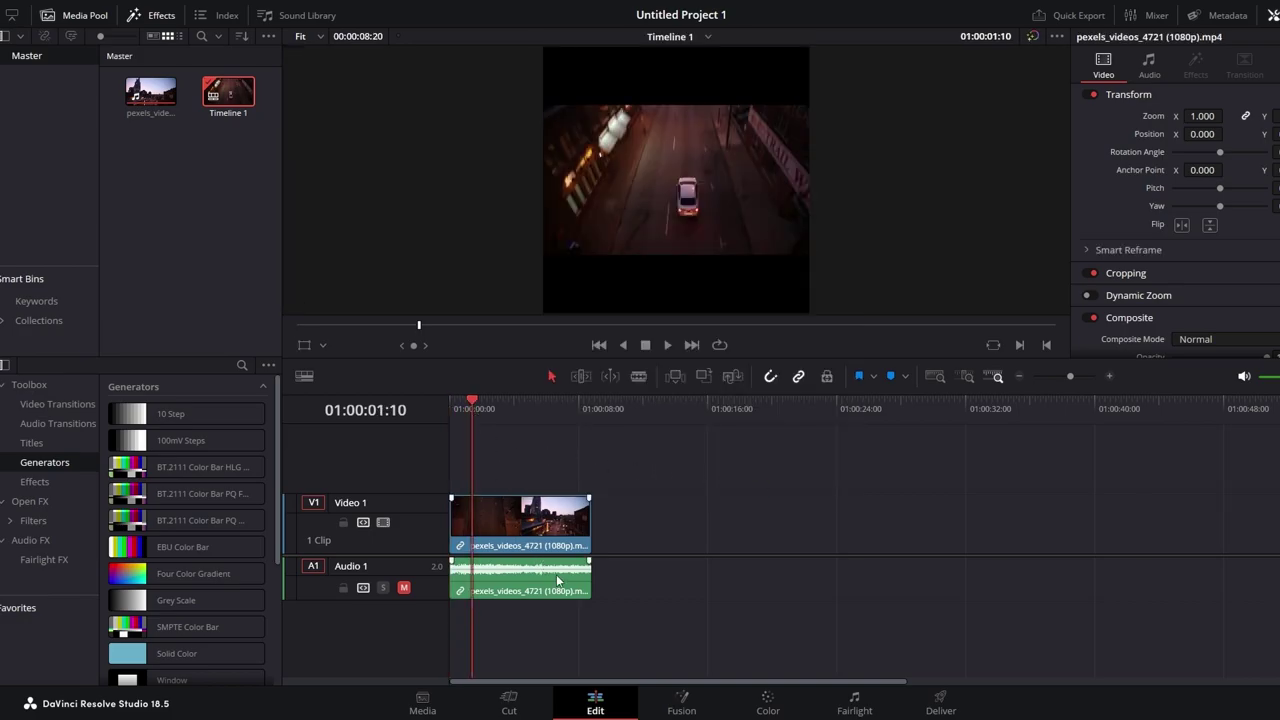
pyautogui.click(536, 532)
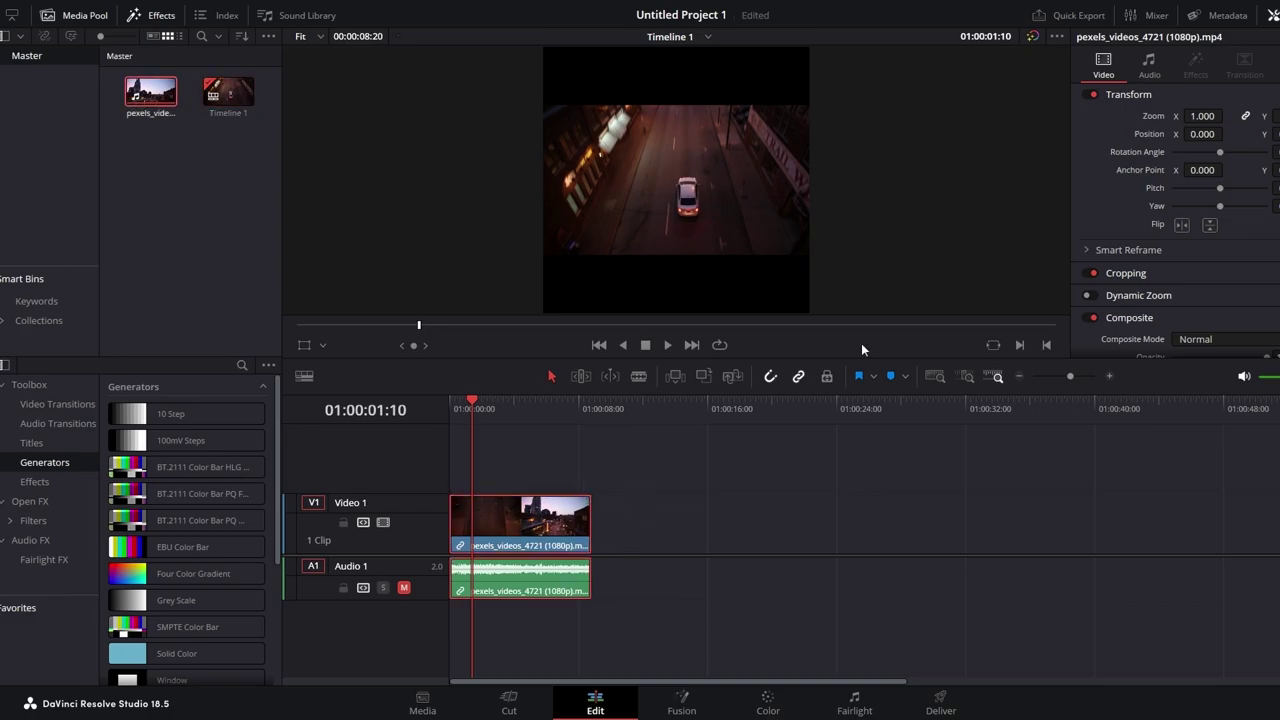
pyautogui.moveTo(1197, 116); pyautogui.dragTo(1240, 116)
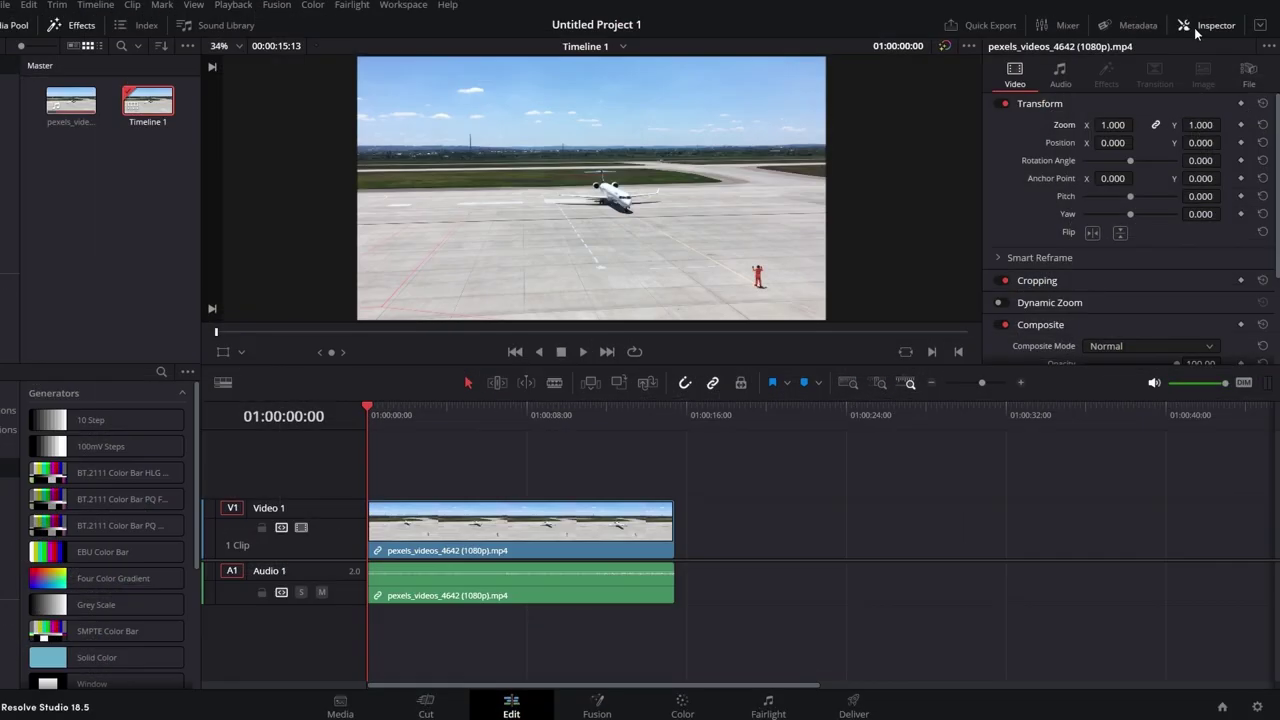
# Step: Try cropping the airplane clip from its lower-left corner directly in the timeline viewer with the Crop overlay
pyautogui.click(1194, 27)
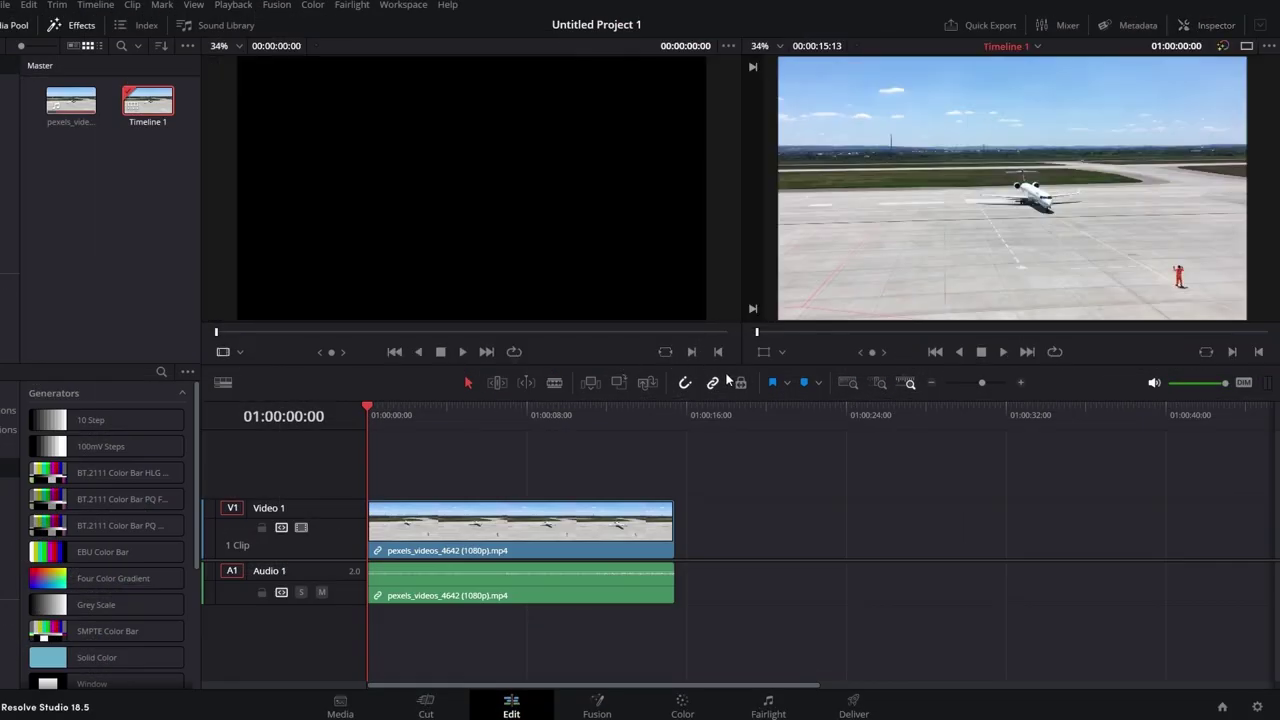
pyautogui.click(784, 354)
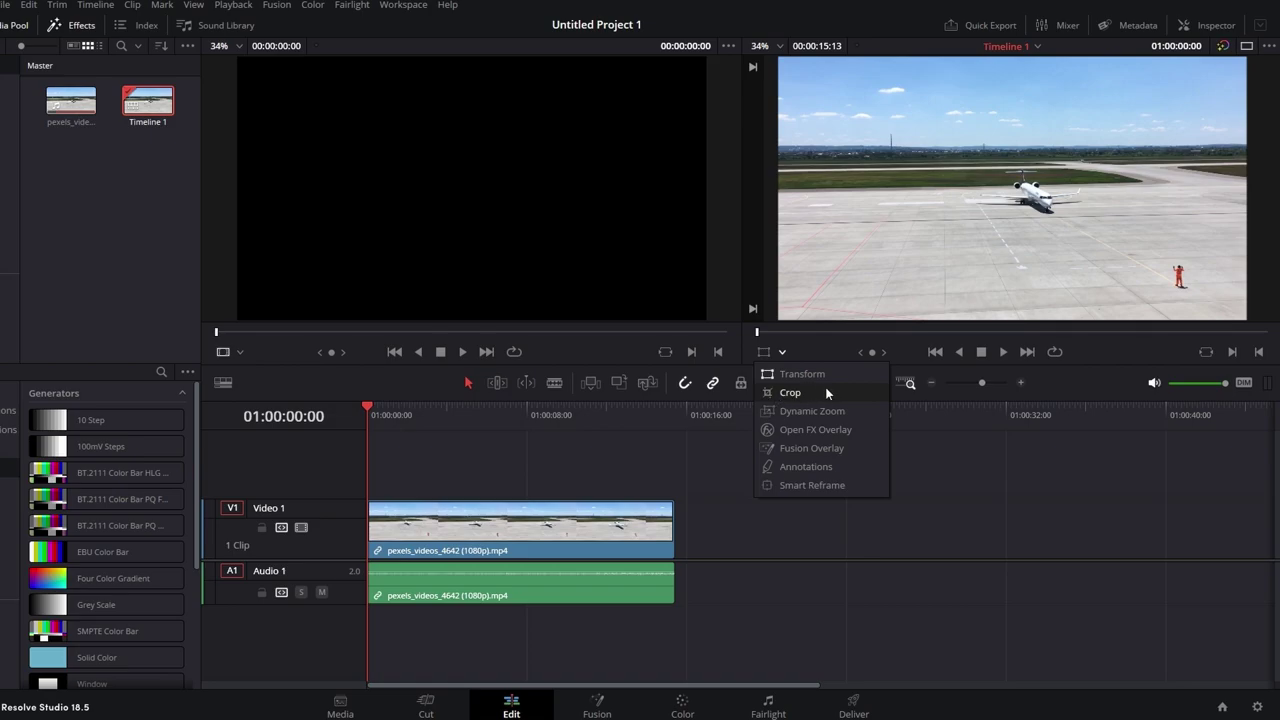
pyautogui.click(790, 392)
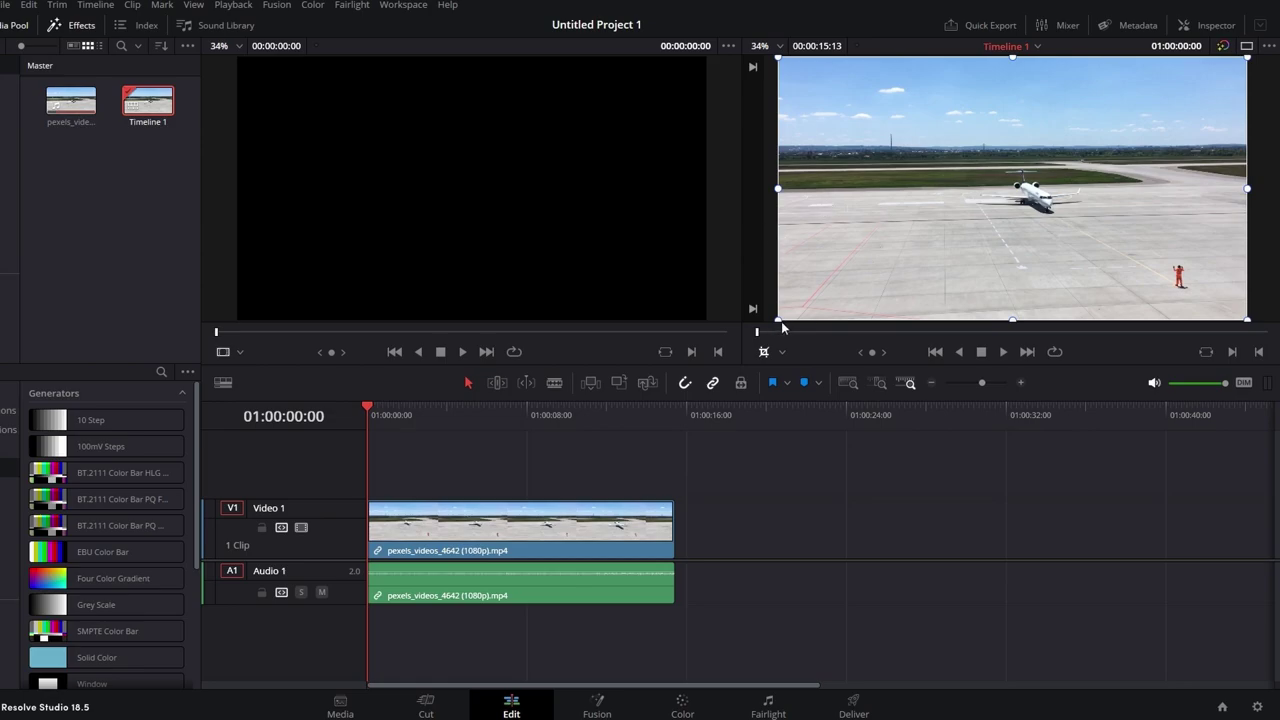
pyautogui.moveTo(781, 327); pyautogui.dragTo(922, 274)
pyautogui.hotkey('ctrl', 's')
# Step: Crop the airplane clip by 307.800 on the left and 469.000 on the right, and reset the crop softness
pyautogui.click(570, 531)
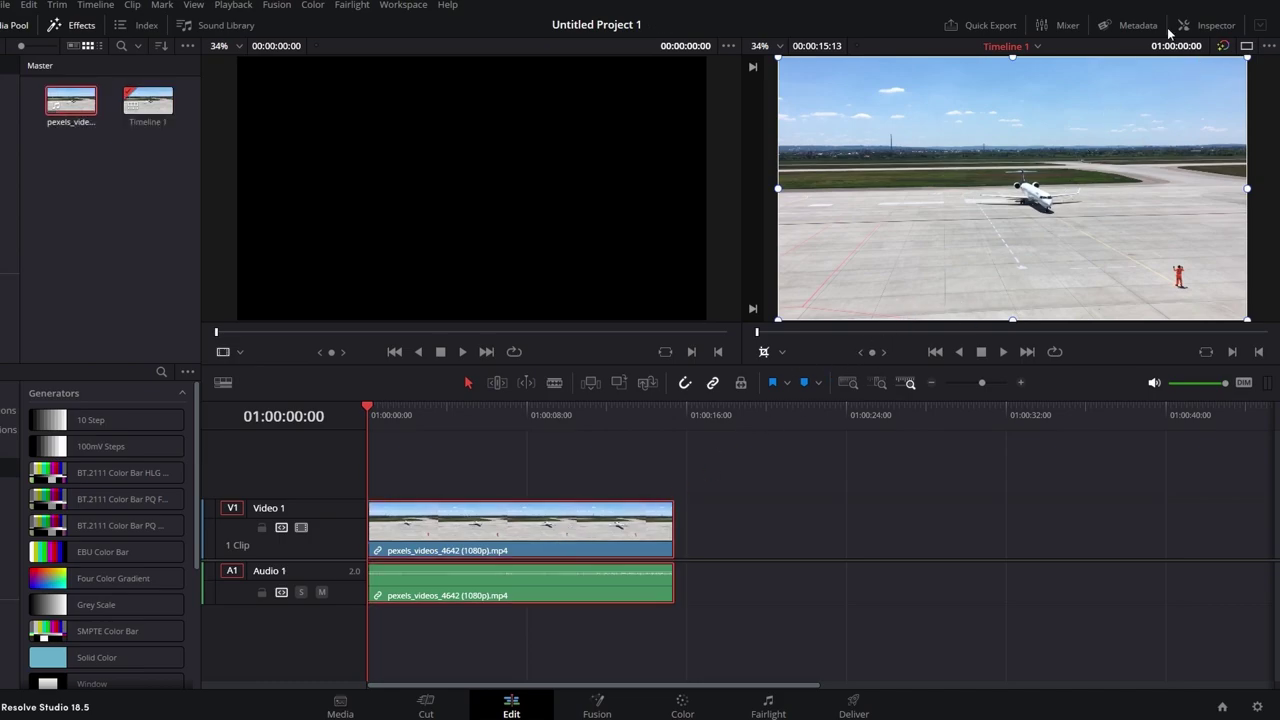
pyautogui.click(1216, 26)
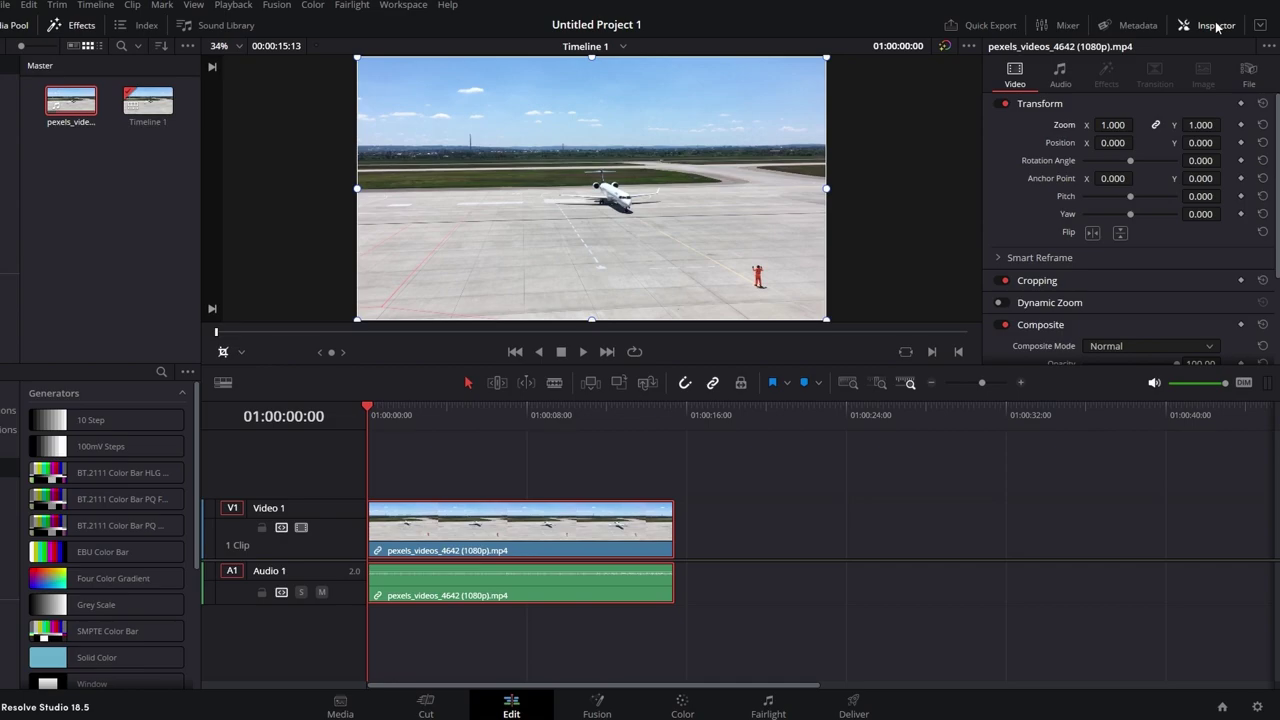
pyautogui.click(1028, 288)
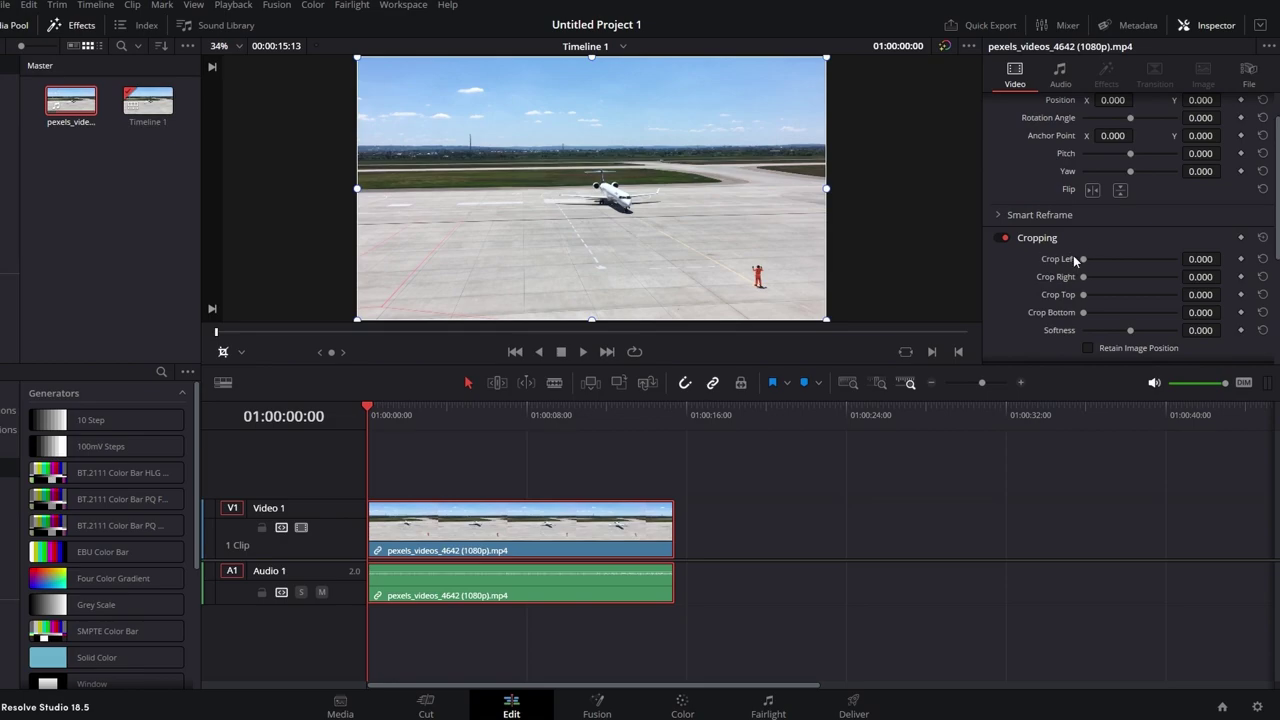
pyautogui.moveTo(1082, 260); pyautogui.dragTo(1106, 276)
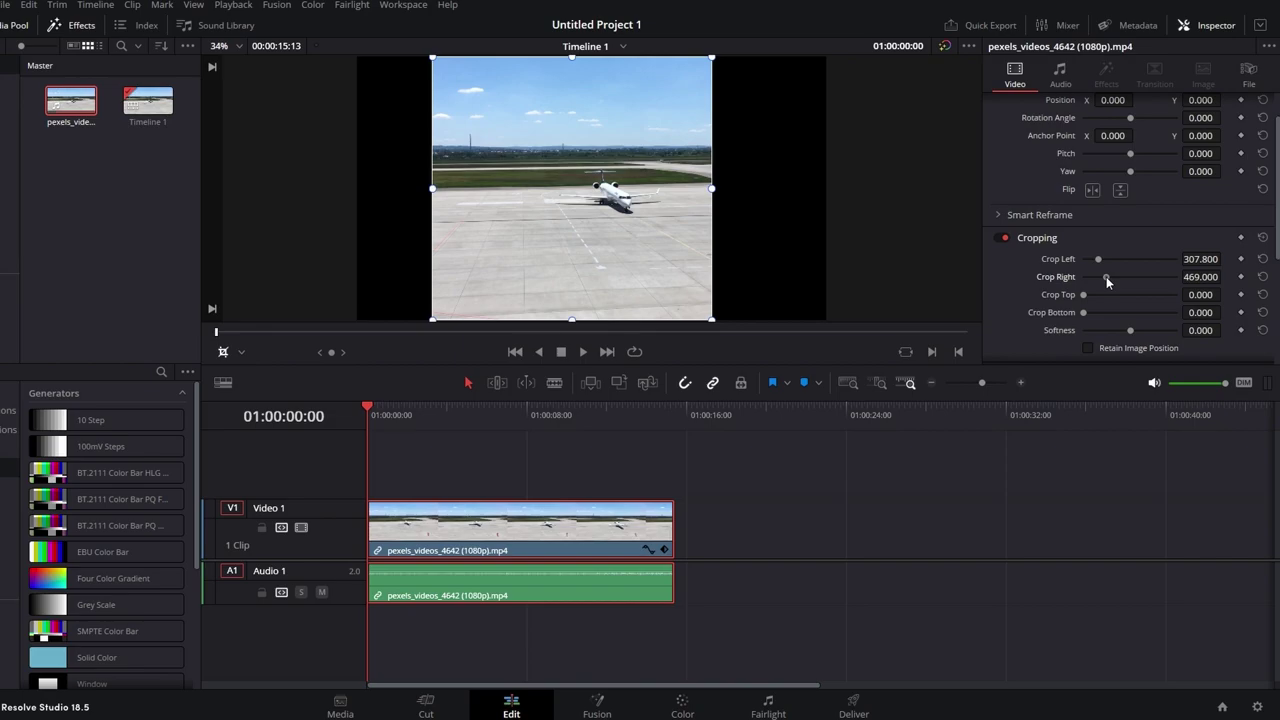
pyautogui.moveTo(1136, 326)
pyautogui.mouseDown()
pyautogui.moveTo(1101, 333)
pyautogui.moveTo(1169, 332)
pyautogui.moveTo(1127, 330)
pyautogui.mouseUp()
pyautogui.click(1262, 332)
# Step: Resize the cropped airplane clip to fill the frame with the Transform overlay and shift it to position X -2.919, Y 14.595
pyautogui.click(241, 352)
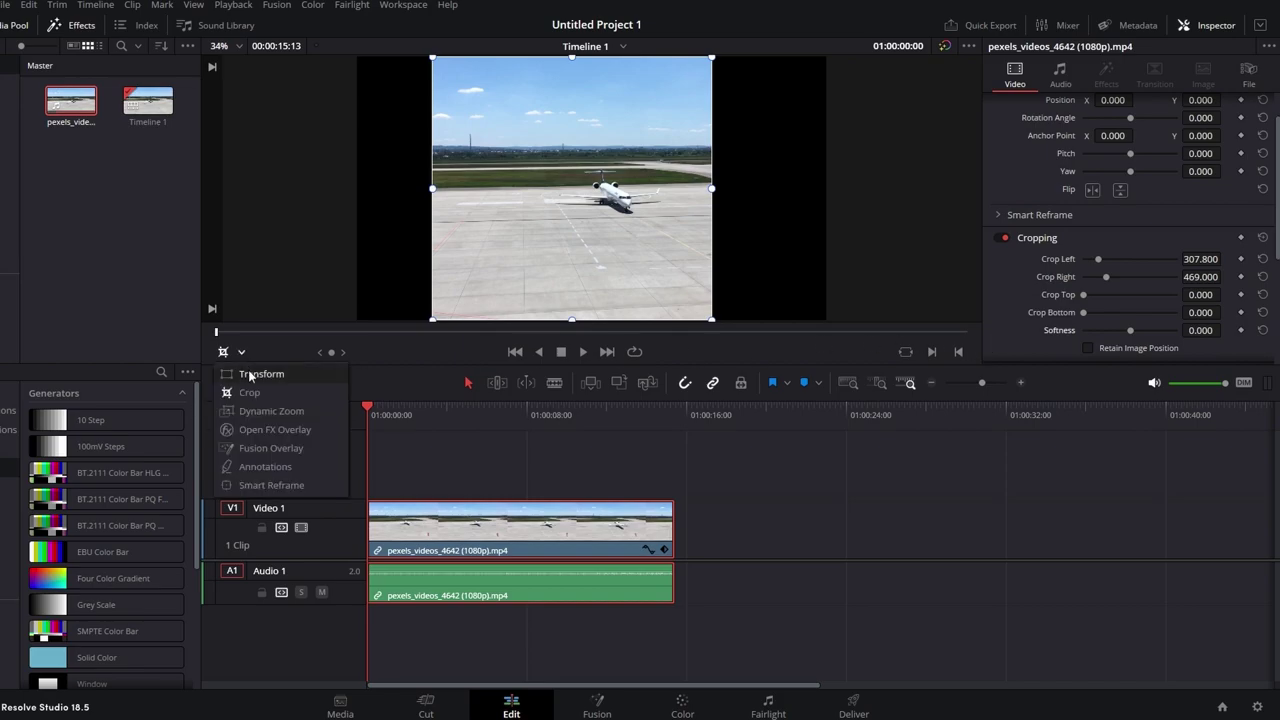
pyautogui.click(250, 375)
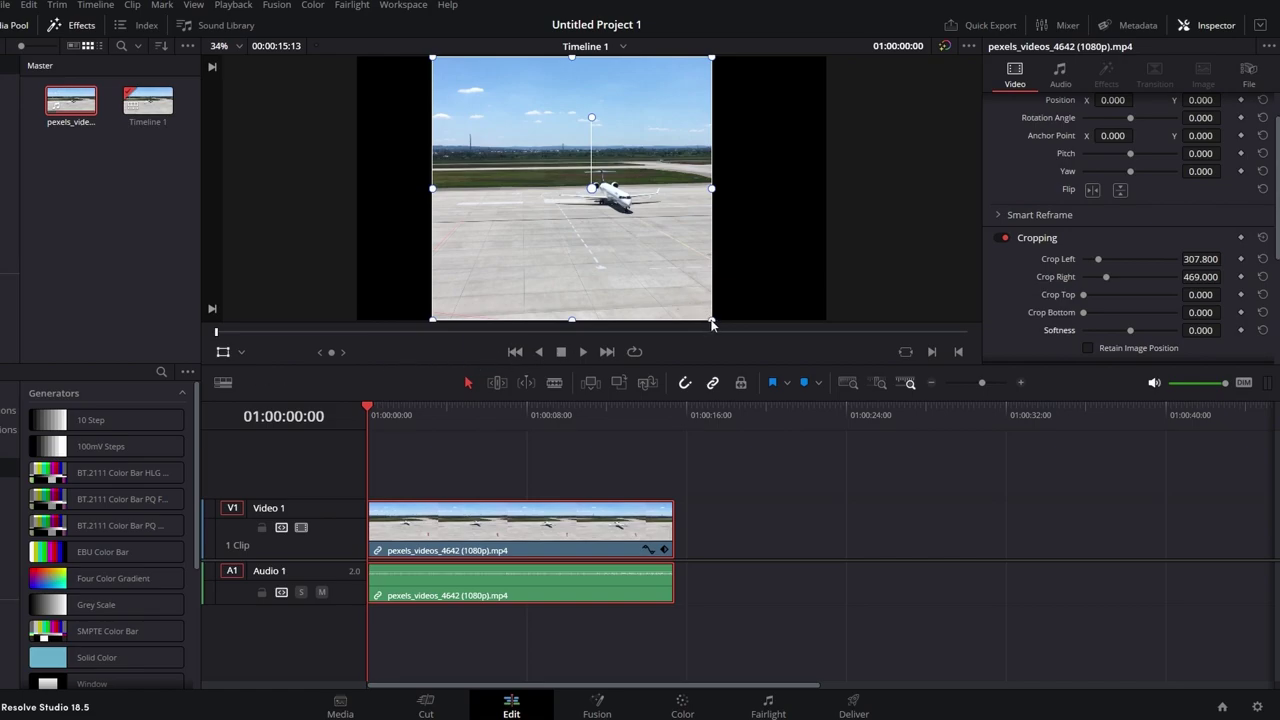
pyautogui.moveTo(712, 323); pyautogui.dragTo(857, 446)
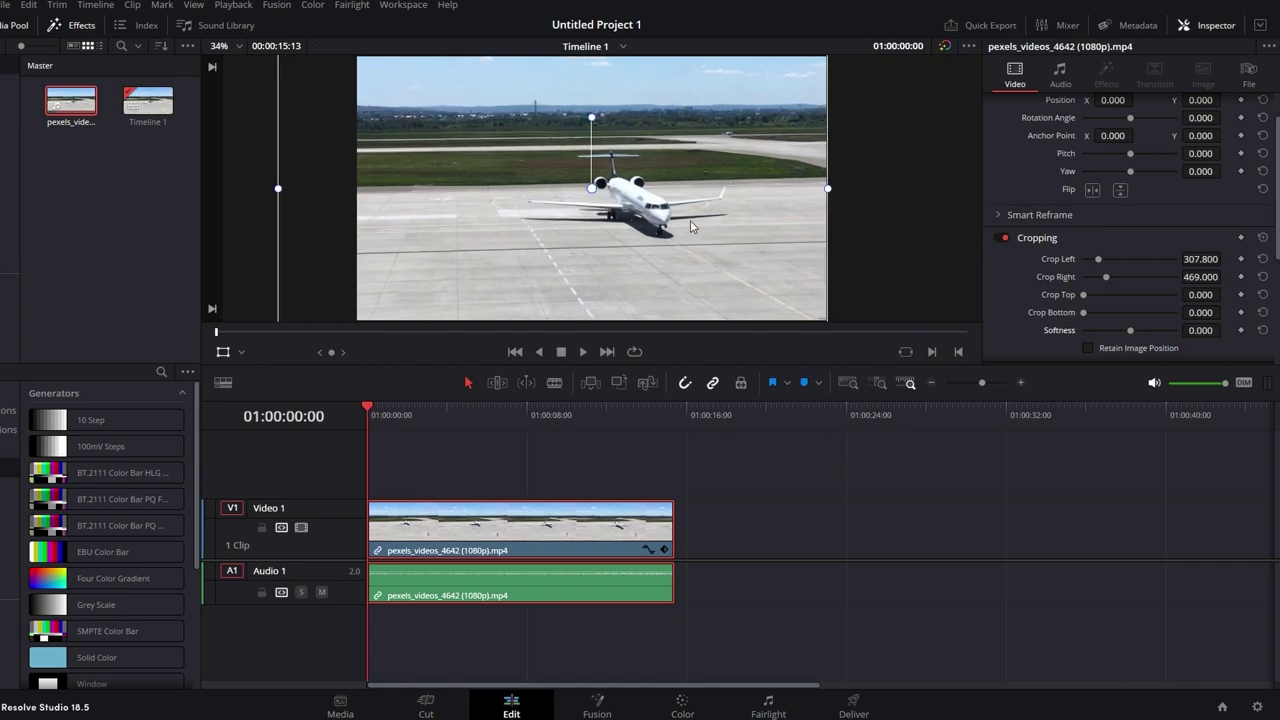
pyautogui.moveTo(646, 227)
pyautogui.mouseDown()
pyautogui.moveTo(657, 231)
pyautogui.moveTo(641, 227)
pyautogui.mouseUp()
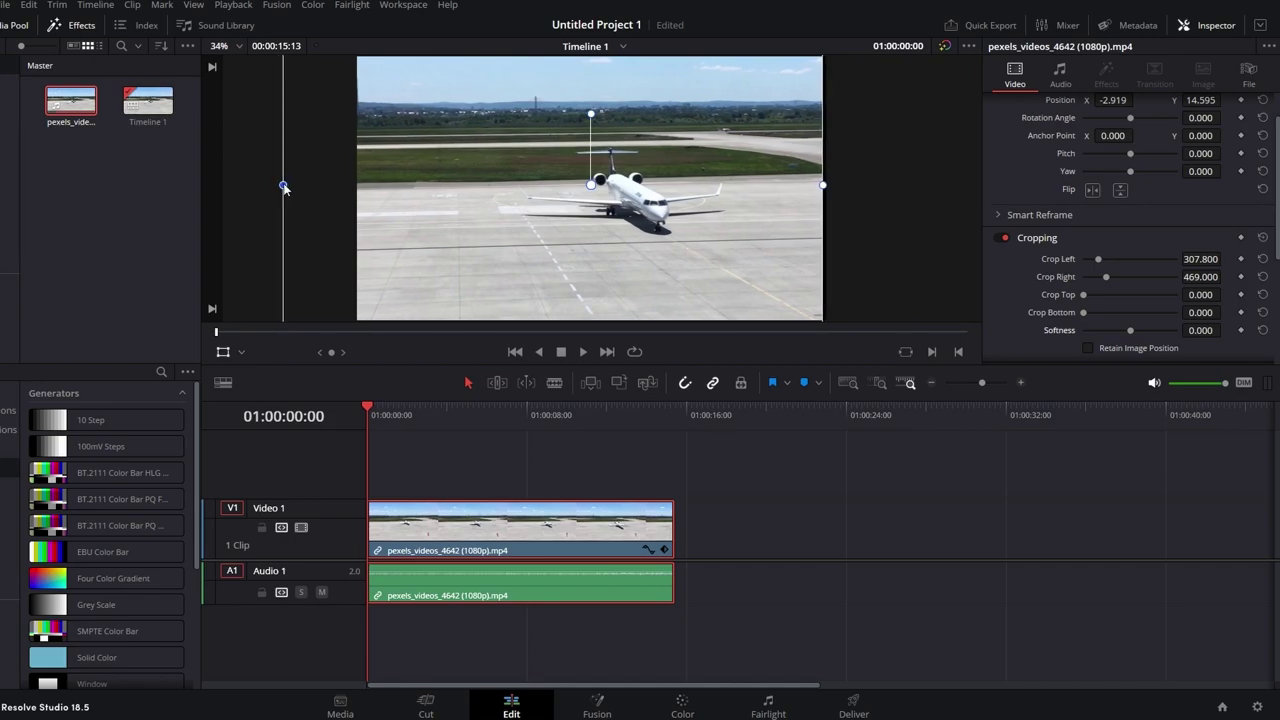
pyautogui.moveTo(284, 187); pyautogui.dragTo(300, 186)
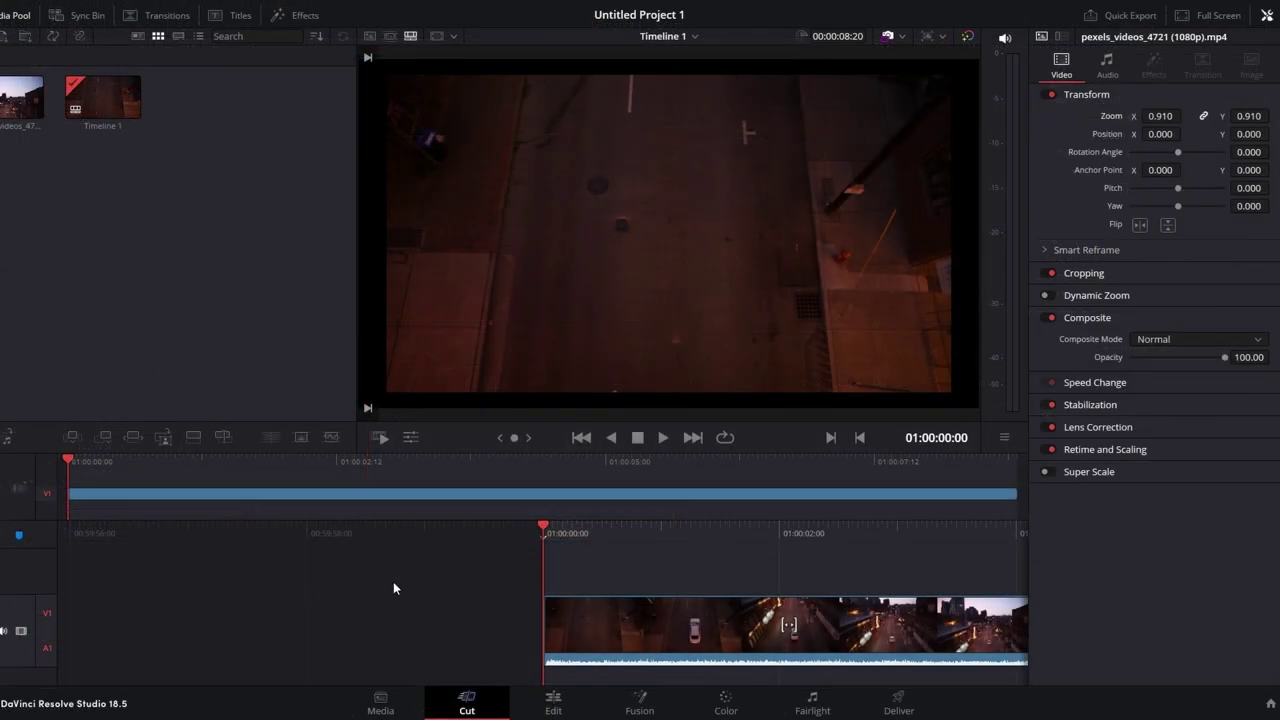
# Step: Select the street clip on the Cut page and switch its Transform settings off and back on
pyautogui.click(655, 627)
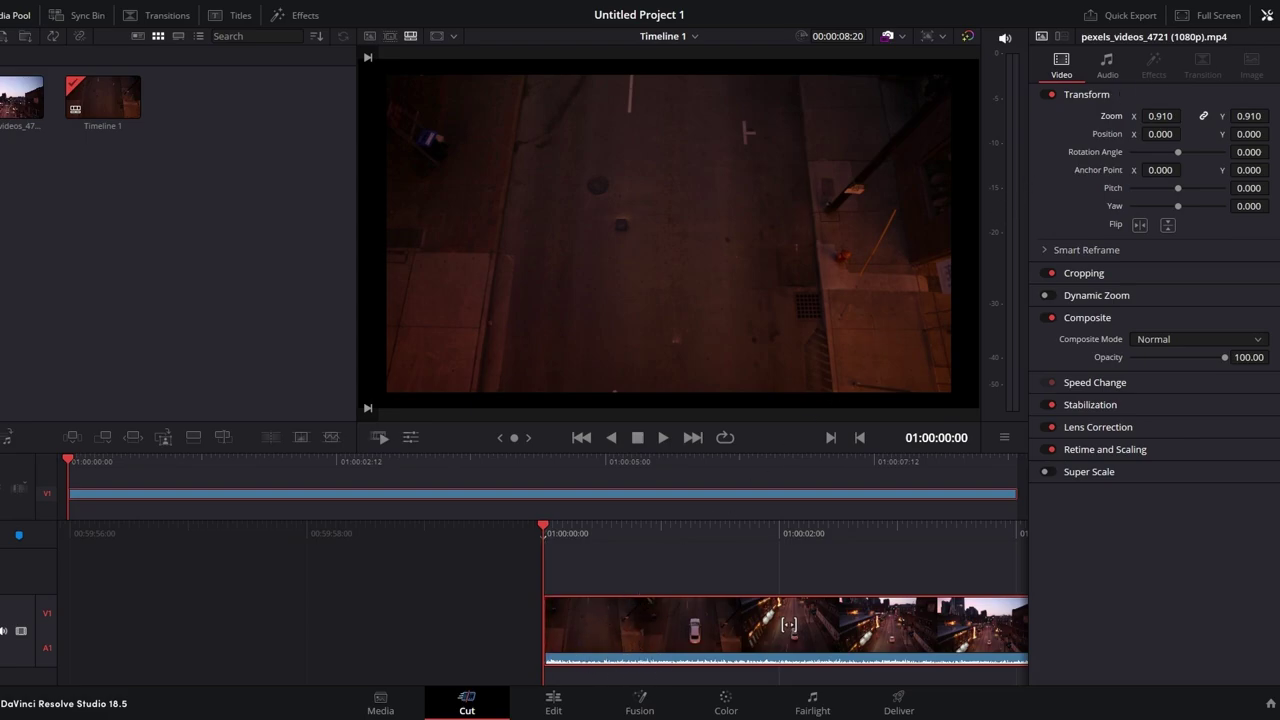
pyautogui.click(1266, 16)
pyautogui.click(1266, 16)
pyautogui.click(1053, 94)
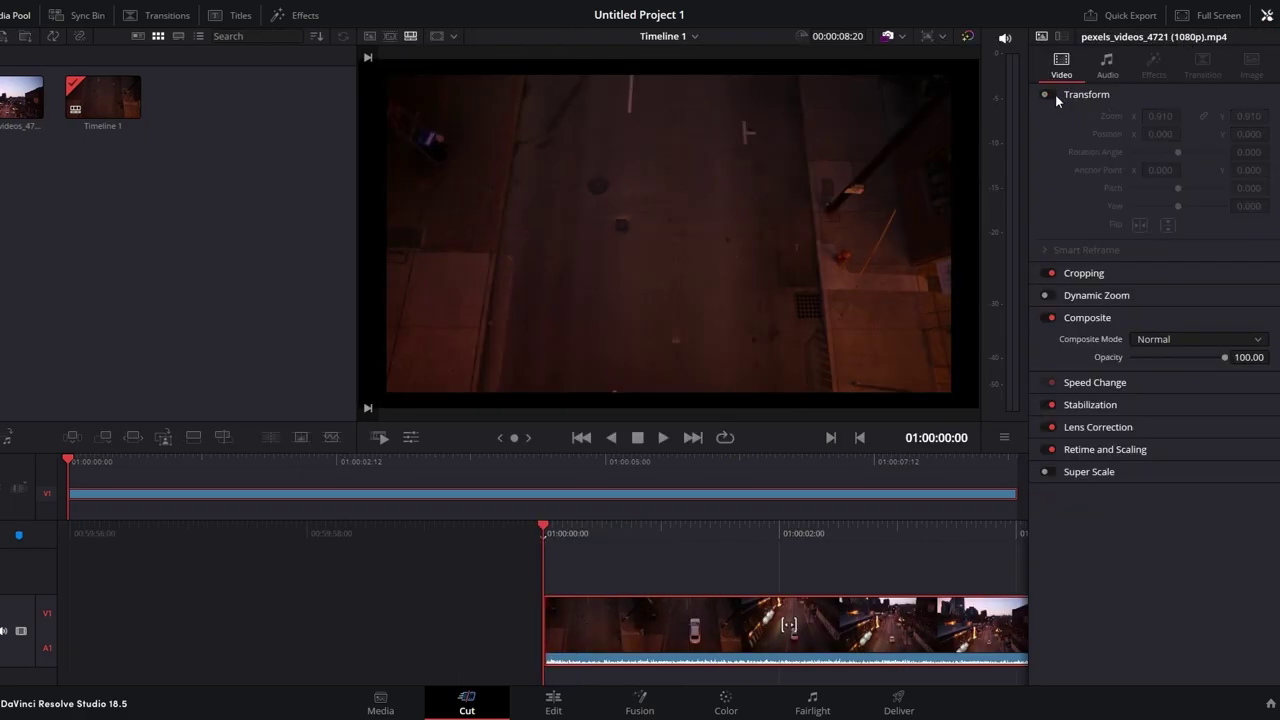
pyautogui.click(1052, 94)
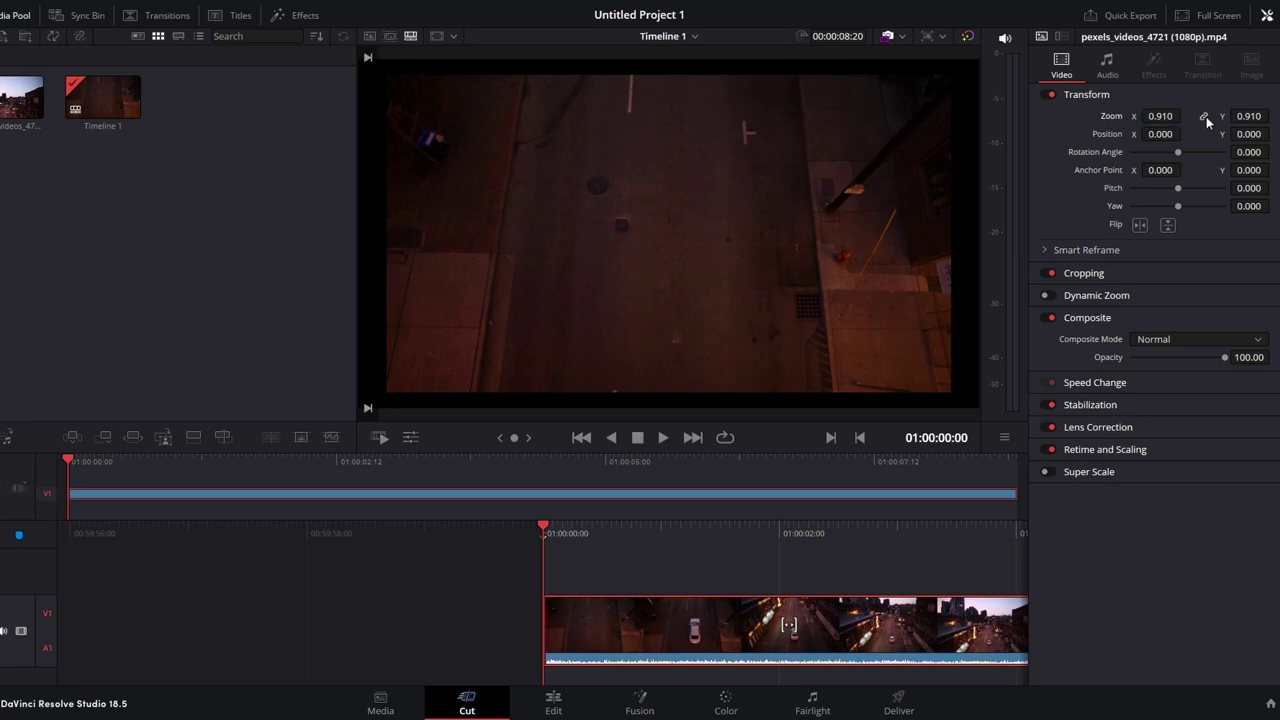
# Step: Try zooming the street clip to X 1.020 and Y 1.030 with the axes unlinked, and undo the zoom changes
pyautogui.moveTo(1163, 115); pyautogui.dragTo(1248, 116)
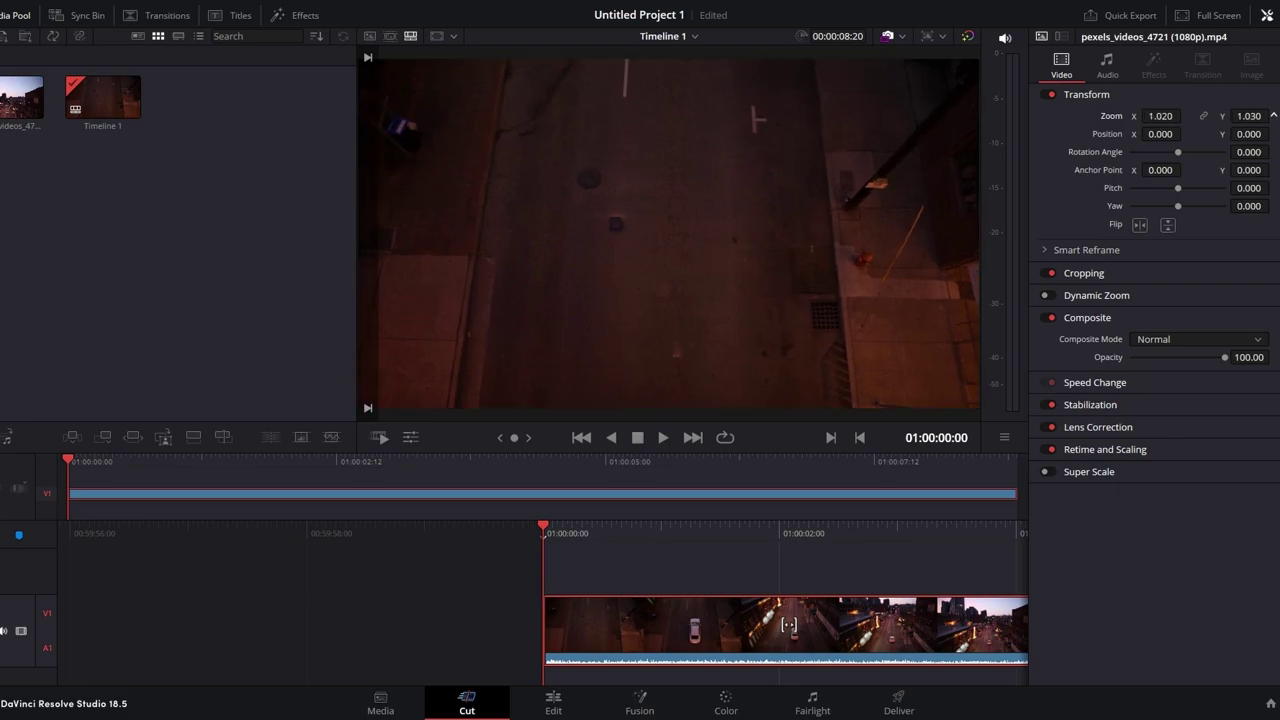
pyautogui.click(1203, 116)
pyautogui.hotkey('ctrl', 'z')
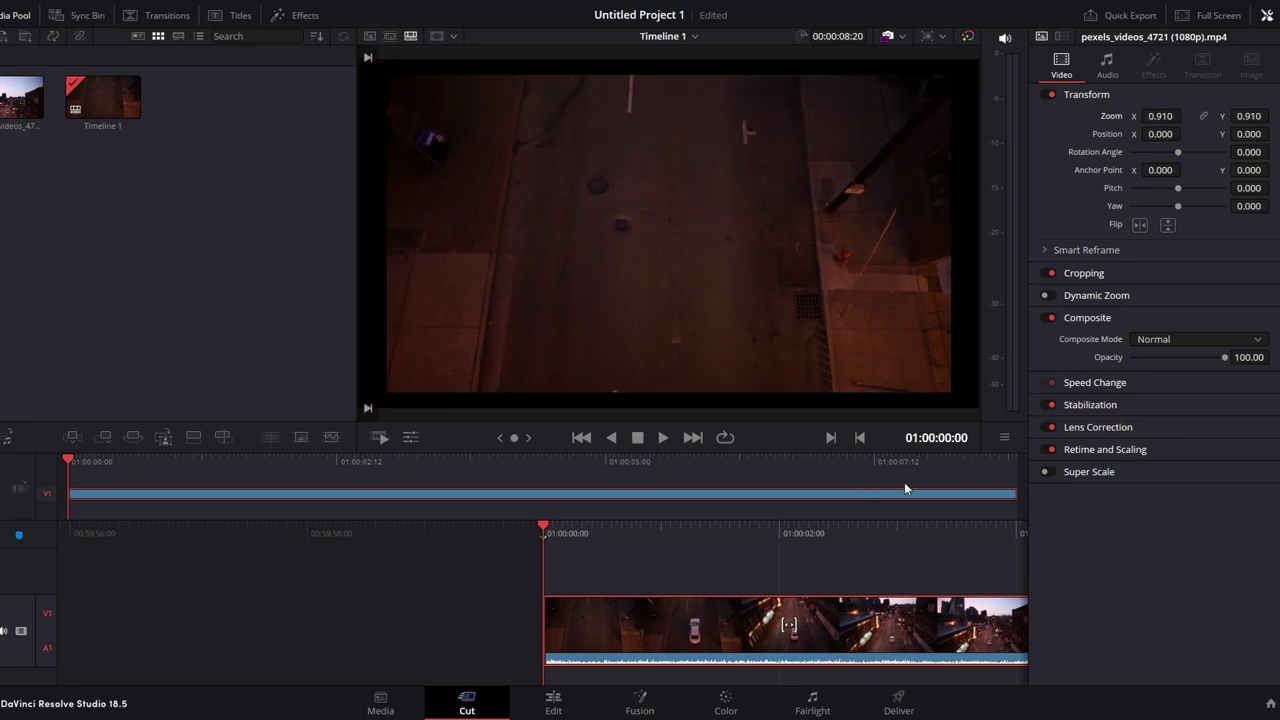
# Step: Set the street clip's scaling to Fill in its Retime and Scaling settings
pyautogui.click(1120, 447)
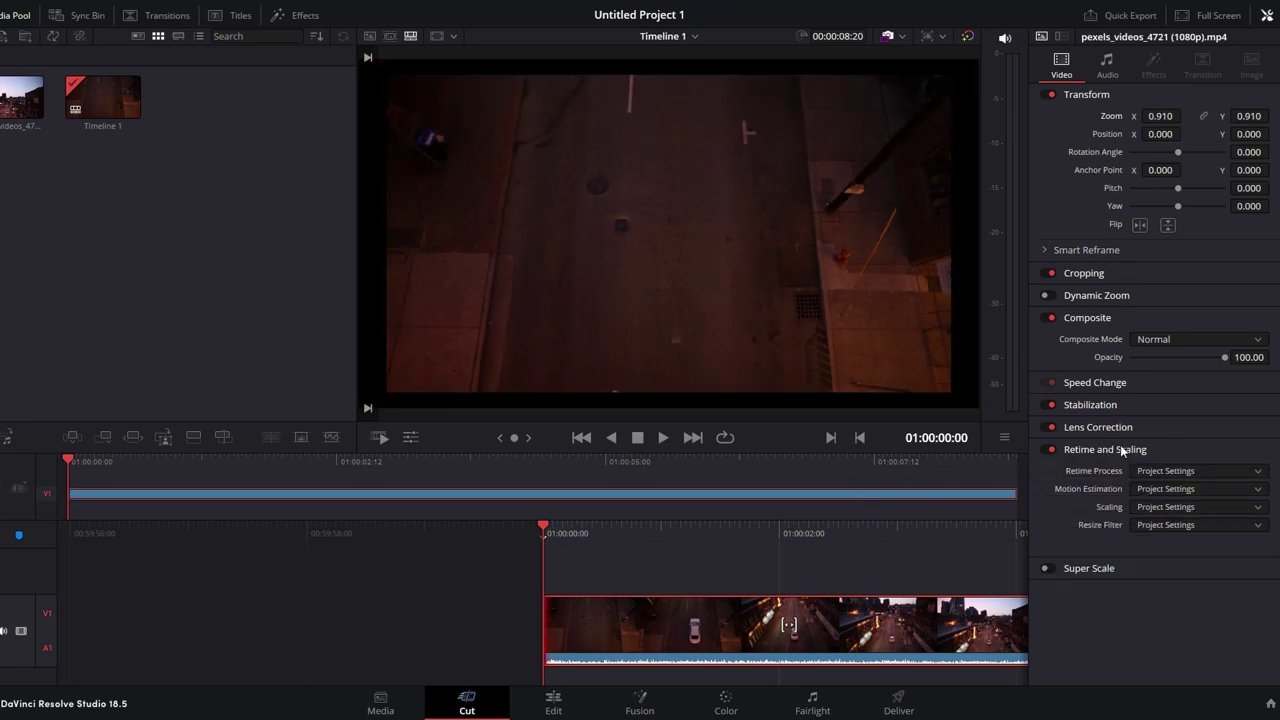
pyautogui.click(1158, 503)
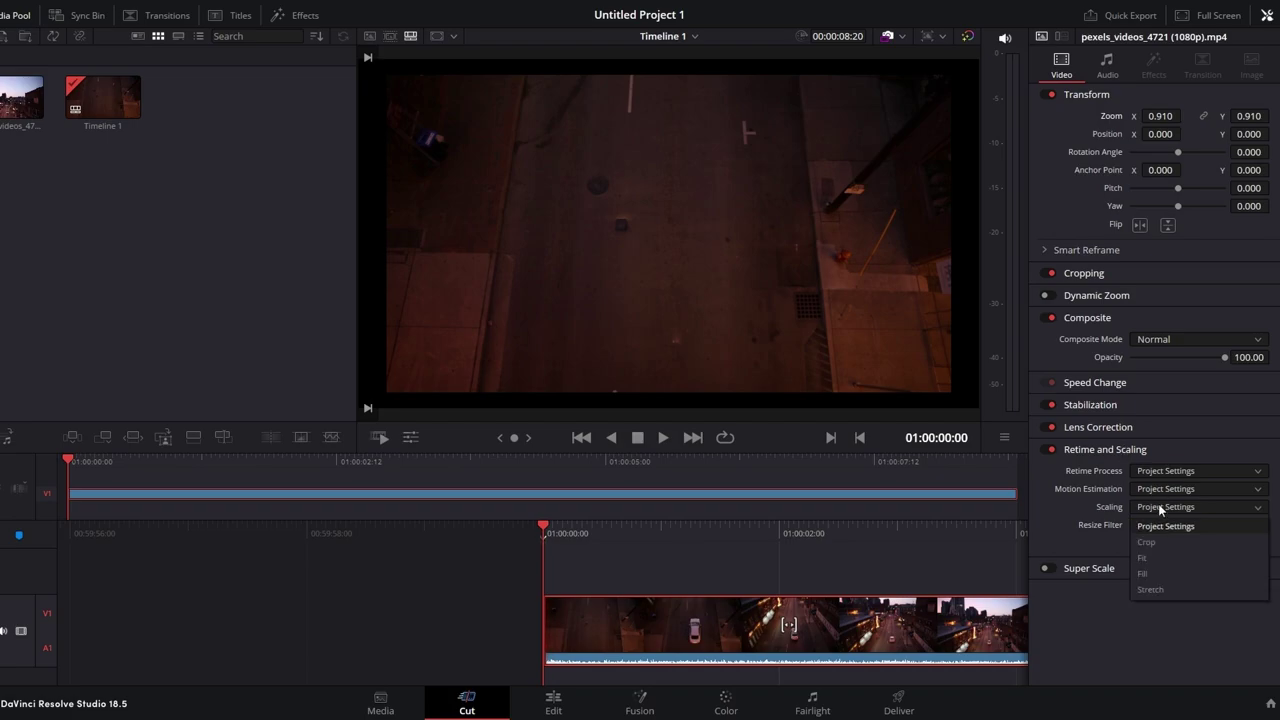
pyautogui.click(1160, 573)
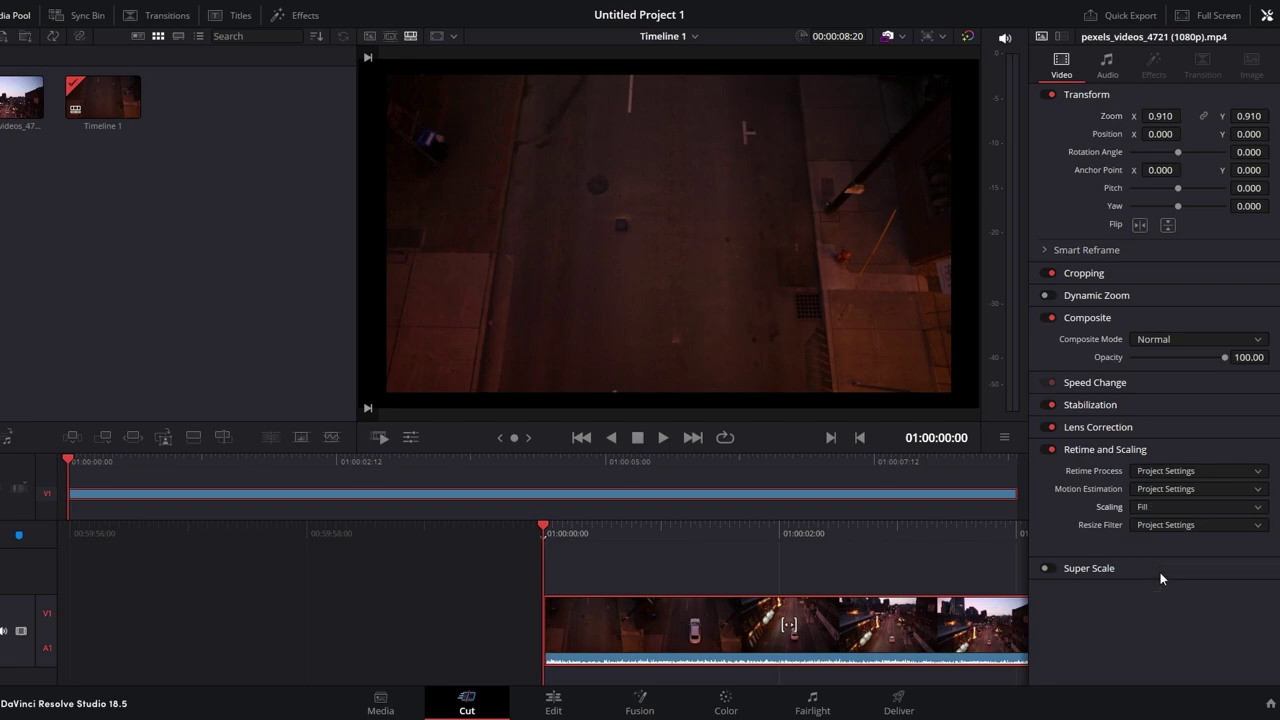
# Step: Set the street clip's scaling to Stretch and check its resize filter options
pyautogui.click(1178, 509)
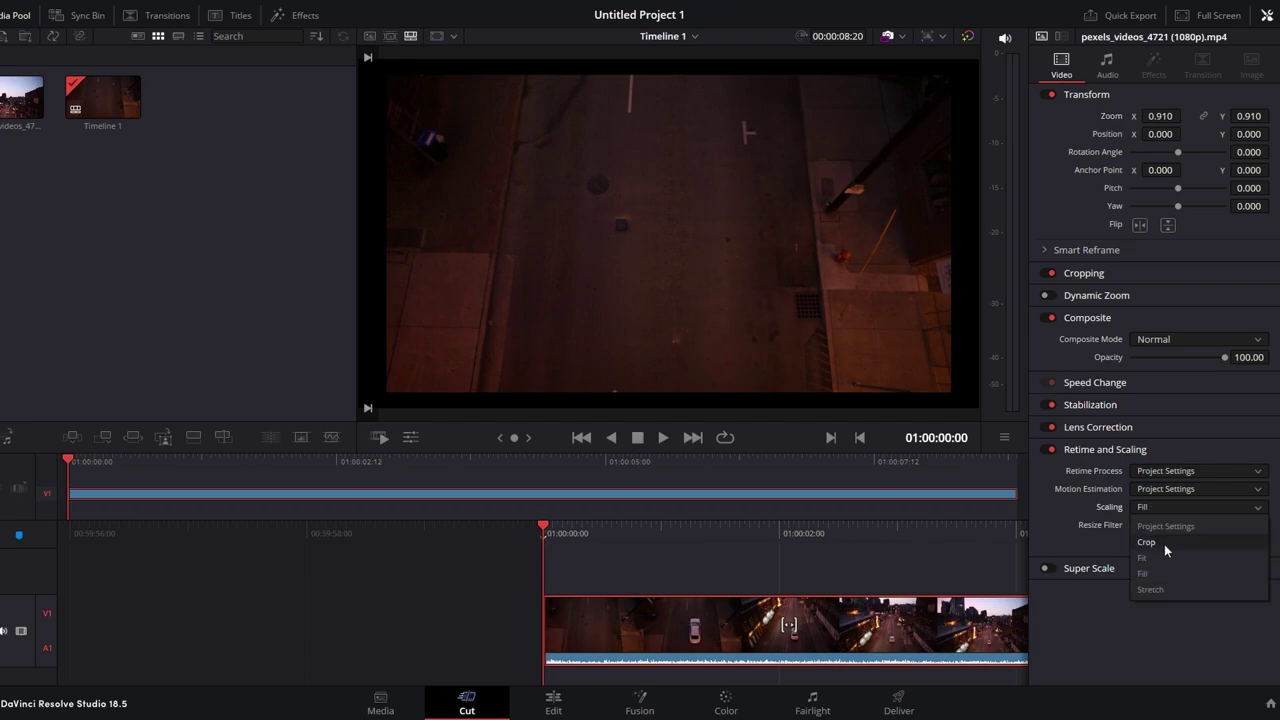
pyautogui.click(1152, 590)
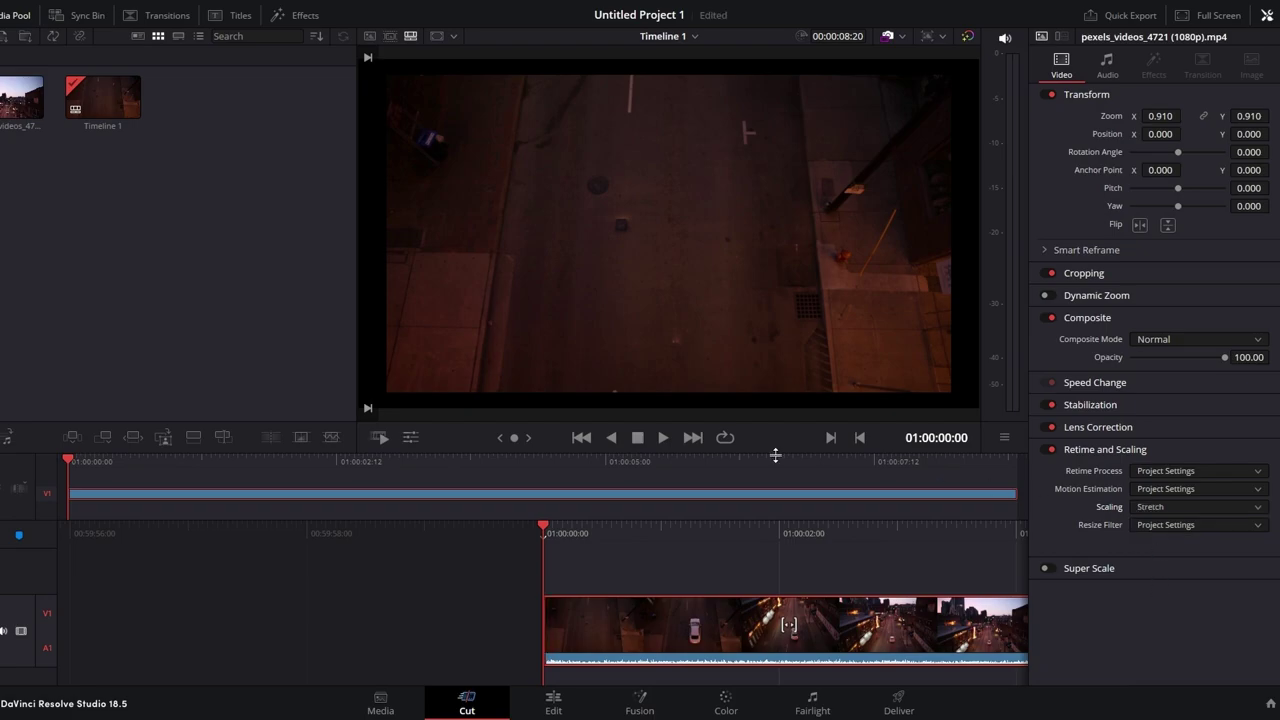
pyautogui.click(1192, 526)
pyautogui.click(1194, 525)
pyautogui.moveTo(1205, 115); pyautogui.dragTo(1201, 435)
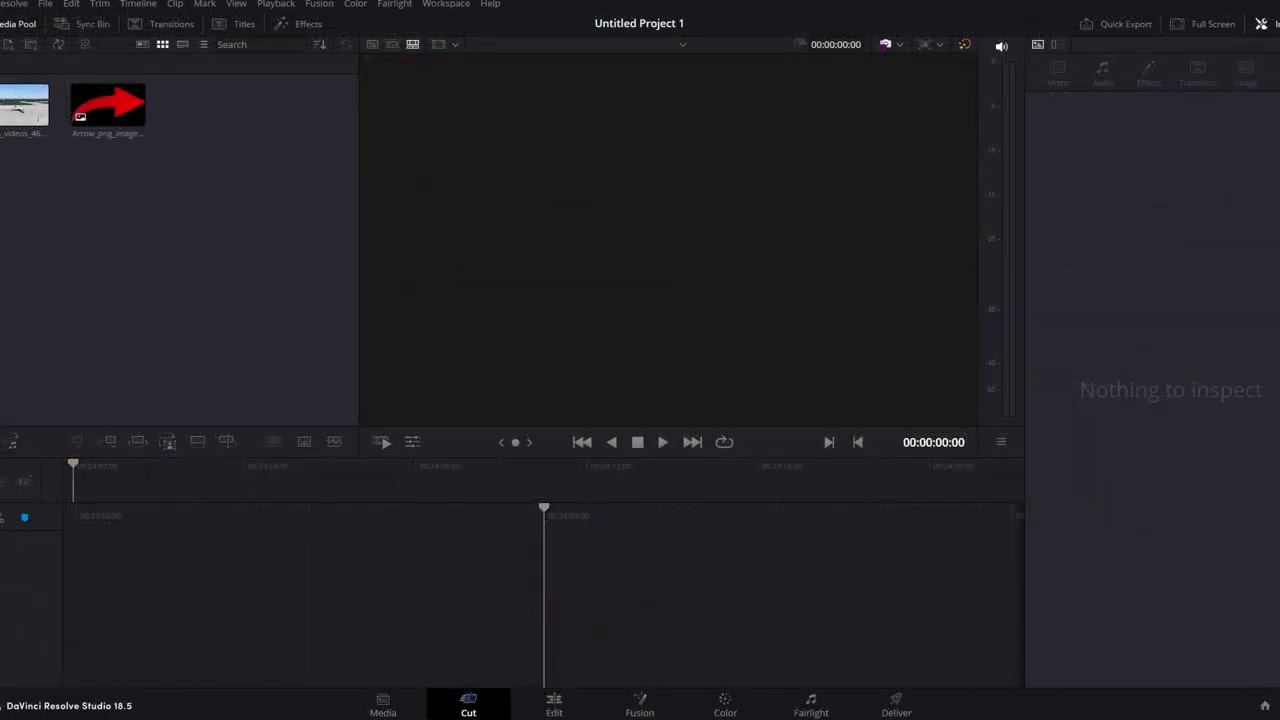
# Step: Place the airplane clip on a new timeline, overlay Arrow_png_image.png above its start and play the result
pyautogui.moveTo(24, 105); pyautogui.dragTo(536, 590)
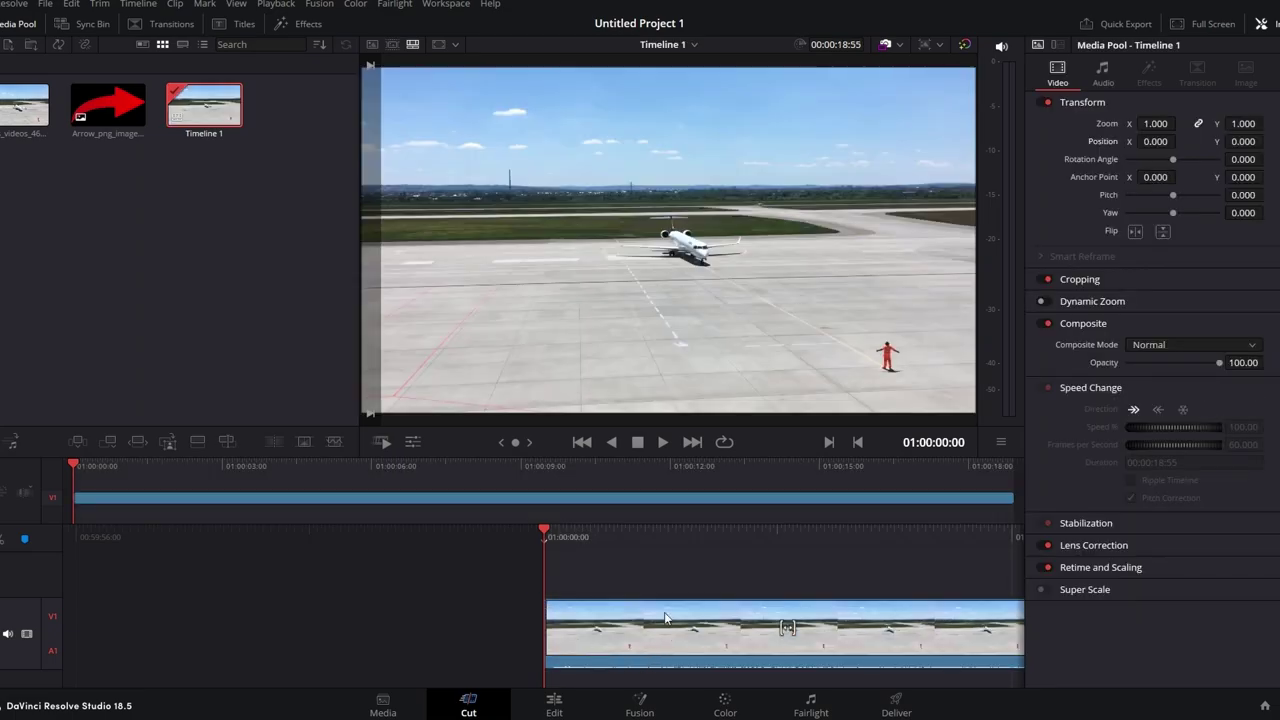
pyautogui.click(680, 640)
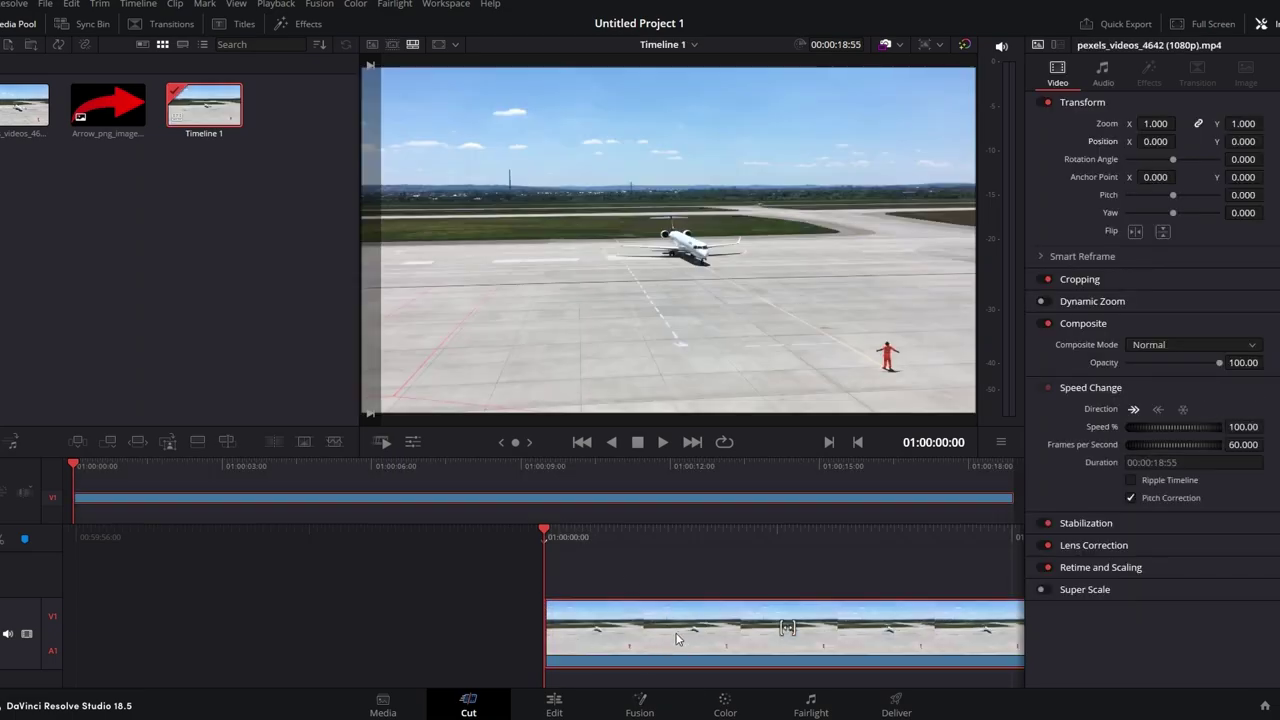
pyautogui.moveTo(108, 108); pyautogui.dragTo(576, 590)
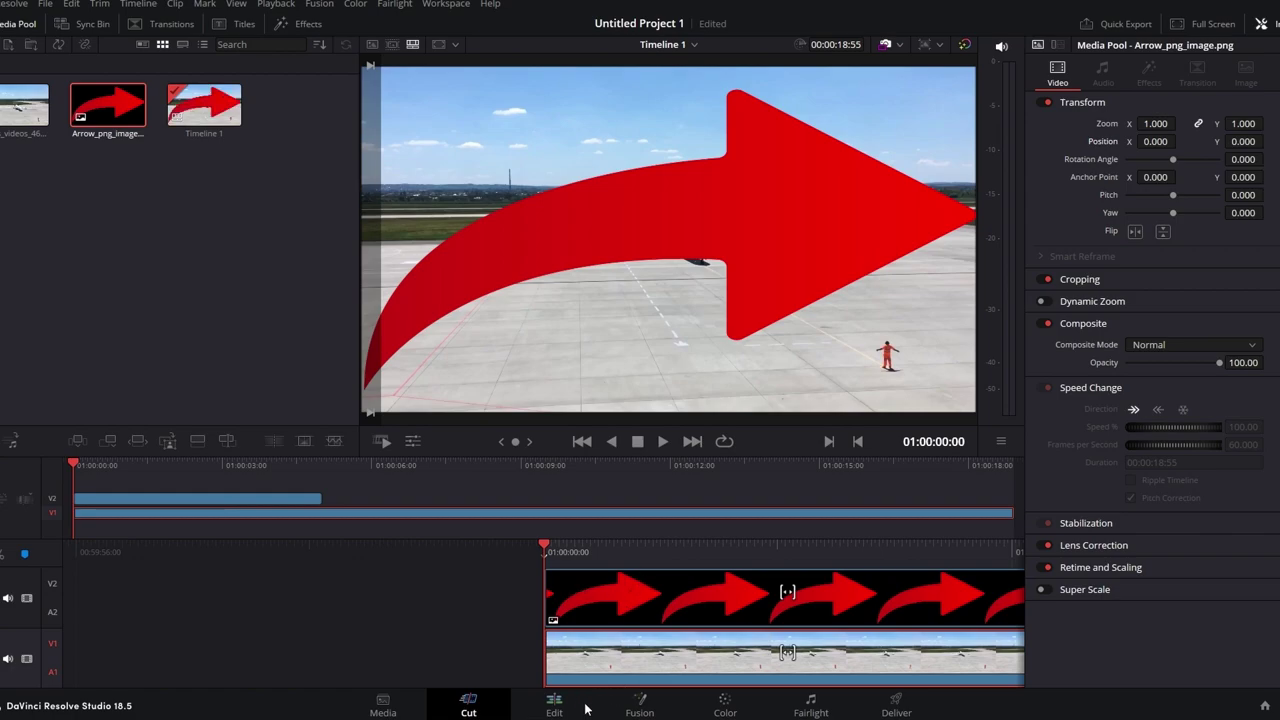
pyautogui.press('space')
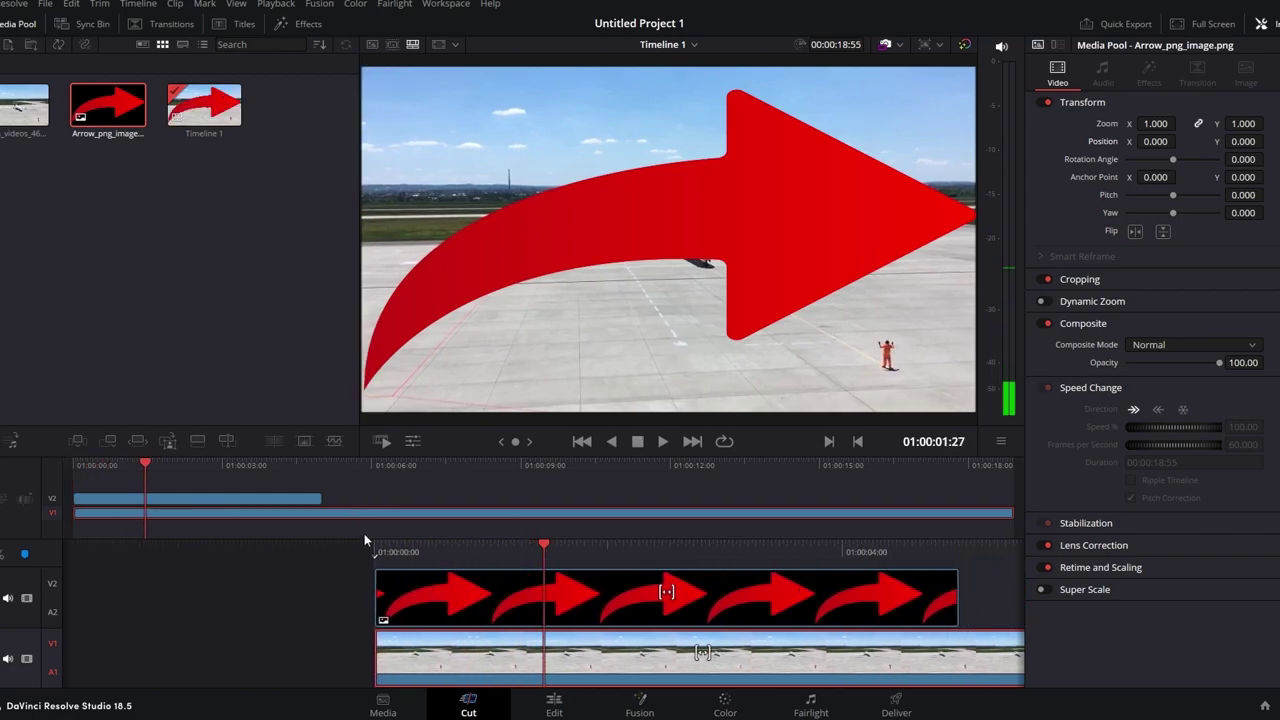
# Step: Select the arrow image on the timeline and hide and reshow the Inspector
pyautogui.click(440, 598)
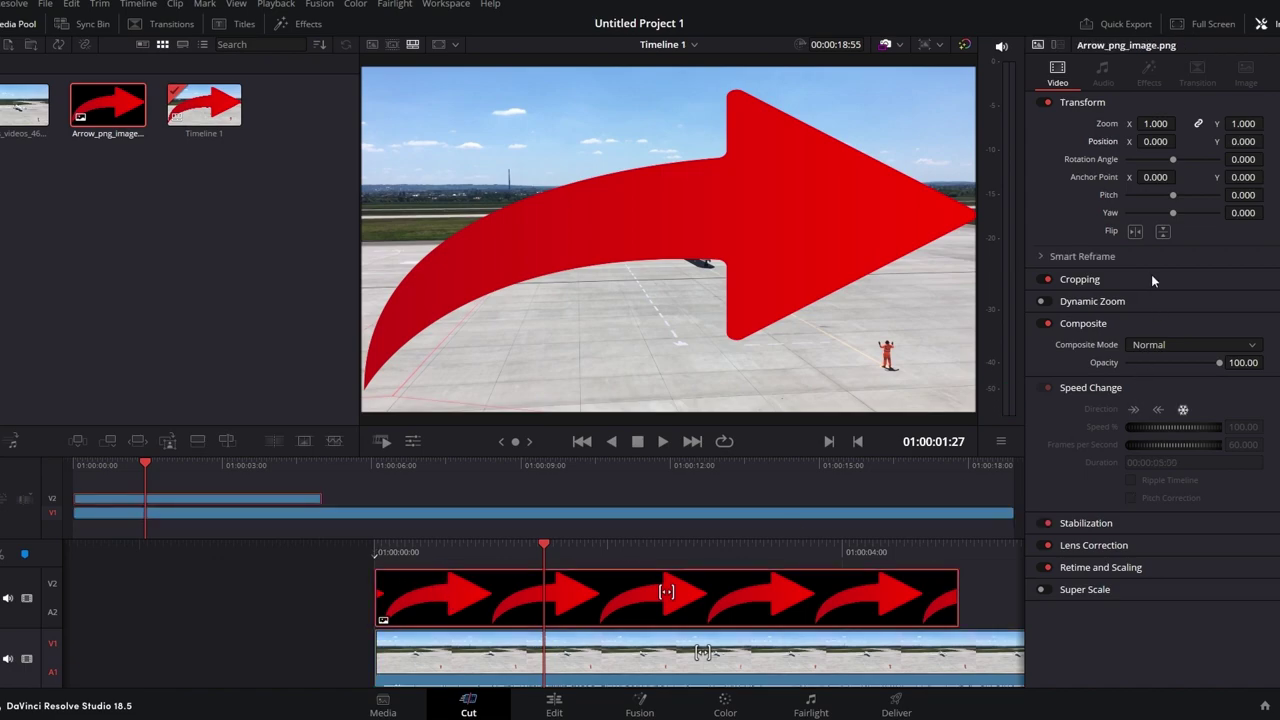
pyautogui.click(1259, 23)
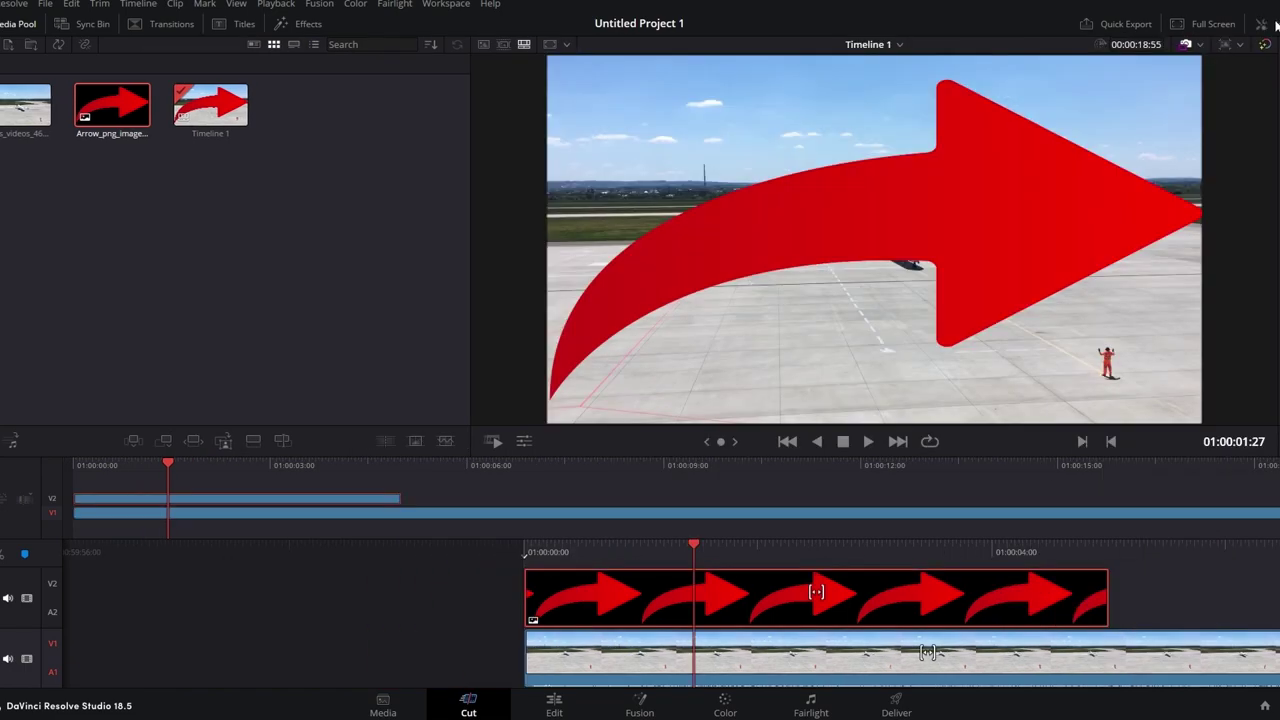
pyautogui.click(1259, 23)
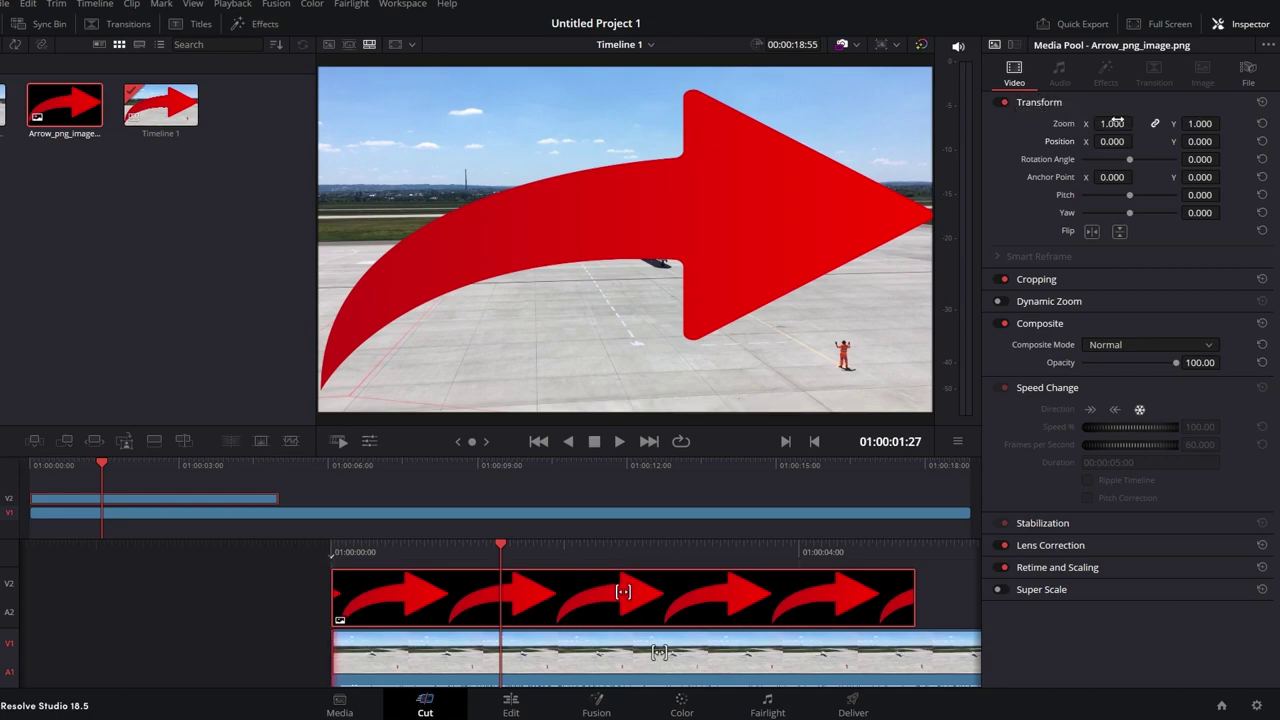
# Step: Scale the overlaid arrow image down to a linked zoom of 0.320 and shift its position
pyautogui.moveTo(1113, 122)
pyautogui.mouseDown()
pyautogui.moveTo(1086, 124)
pyautogui.moveTo(1130, 123)
pyautogui.mouseUp()
pyautogui.click(600, 596)
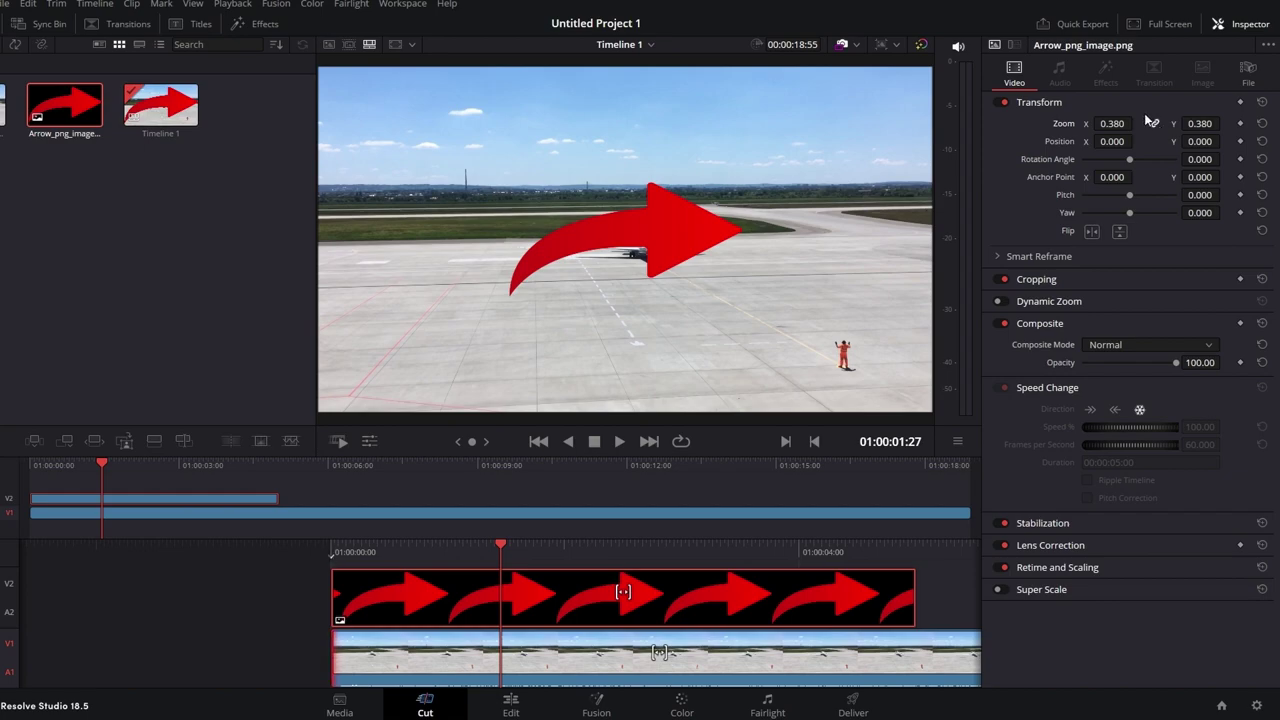
pyautogui.doubleClick(1199, 123)
pyautogui.write('0.2')
pyautogui.press('Return')
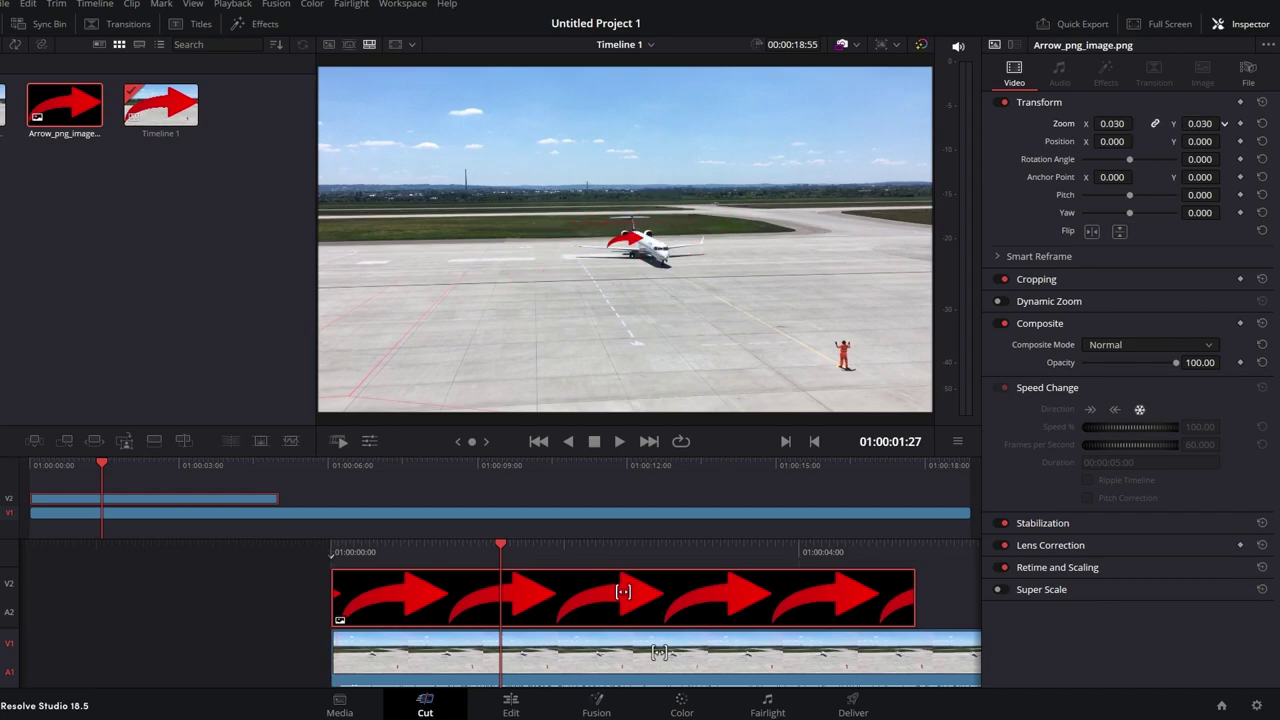
pyautogui.scroll(12, 1224, 123)
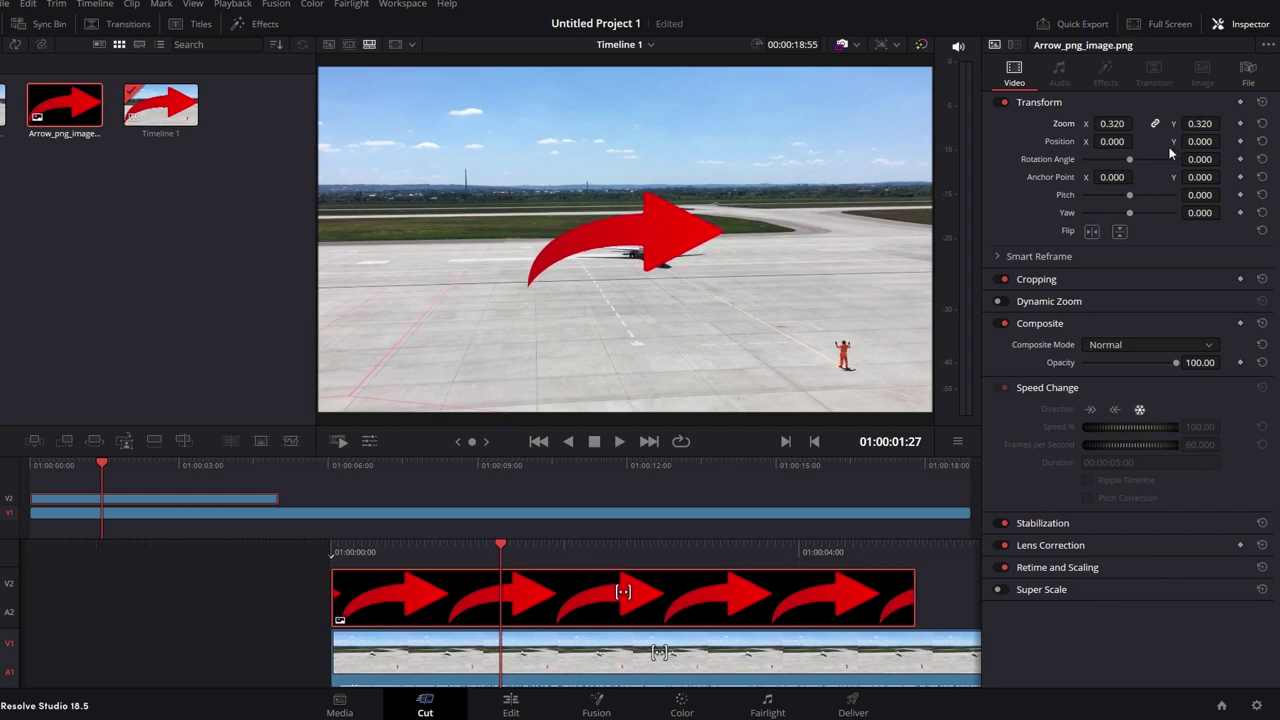
pyautogui.moveTo(1112, 141); pyautogui.dragTo(1158, 172)
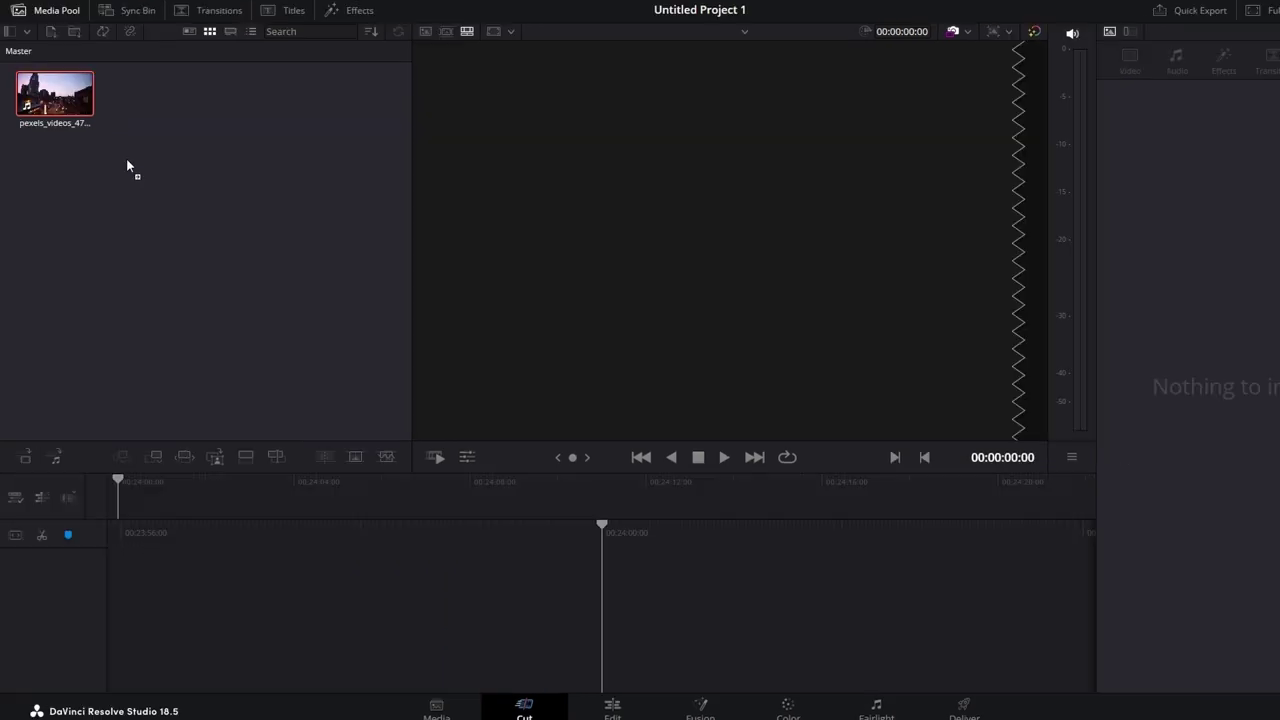
# Step: Place the street clip on a new timeline and select it on the Edit page with the Inspector shown
pyautogui.moveTo(168, 274); pyautogui.dragTo(593, 645)
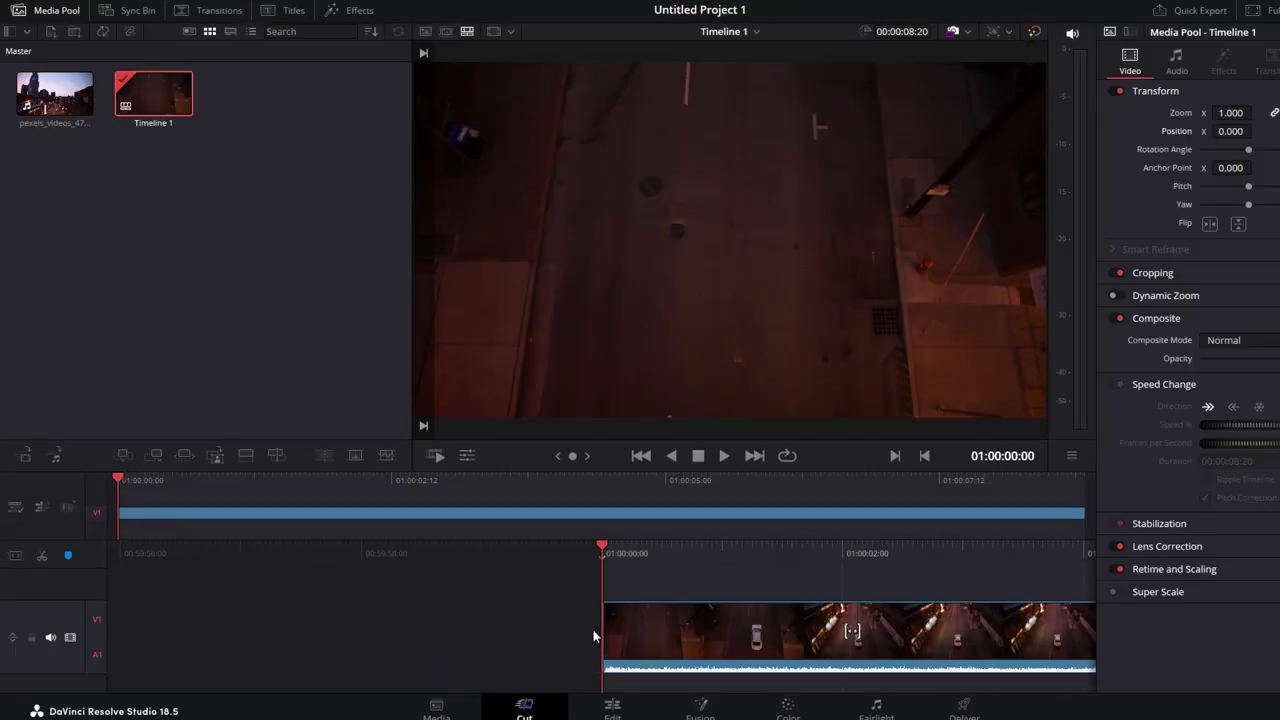
pyautogui.click(612, 708)
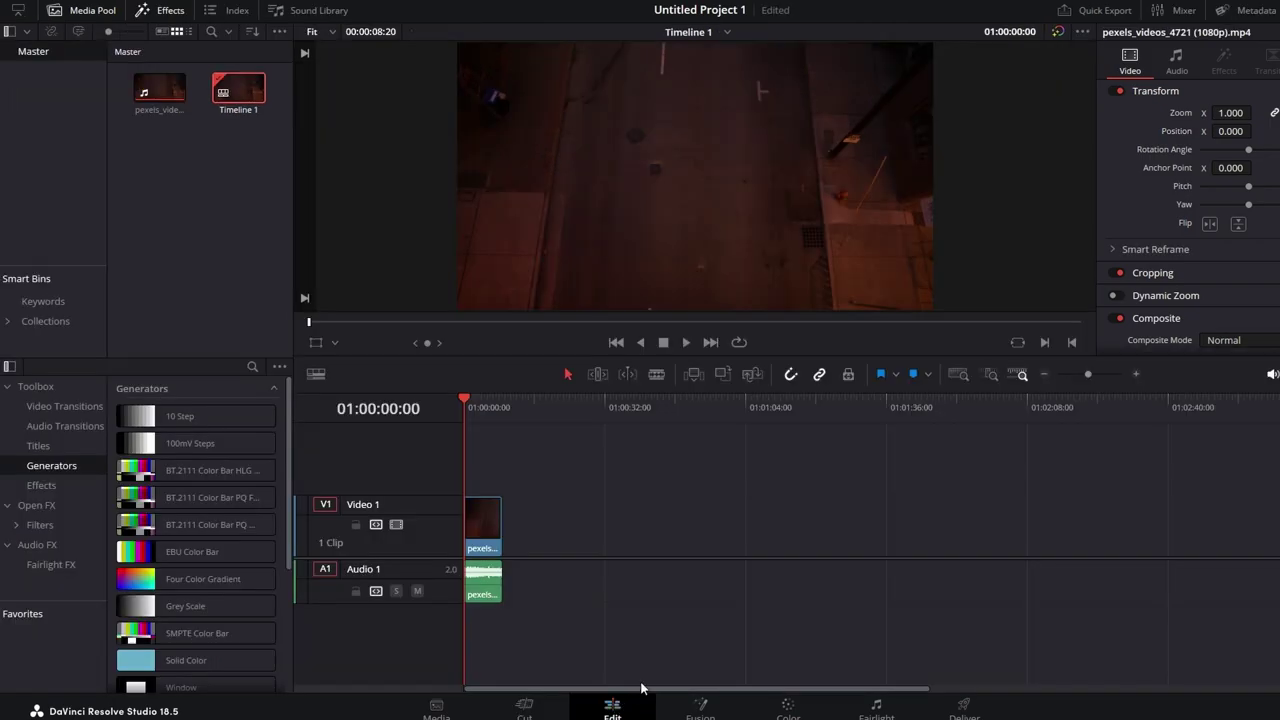
pyautogui.click(484, 526)
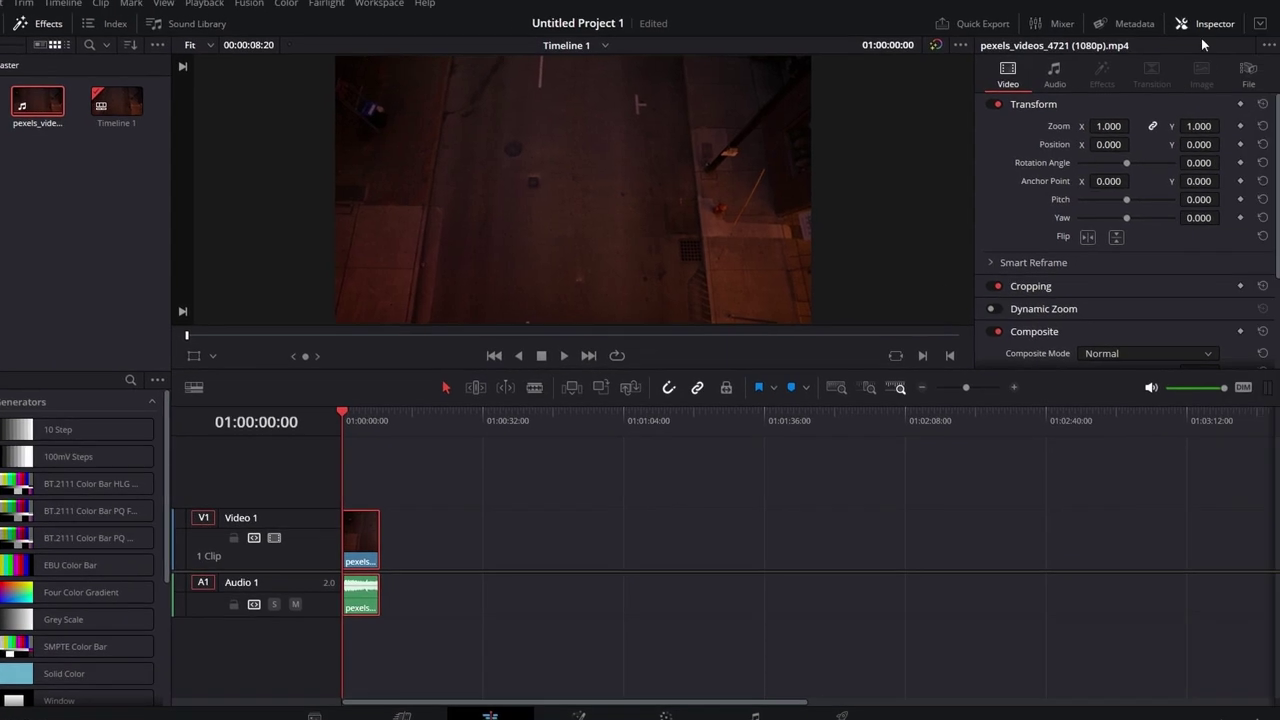
pyautogui.click(1212, 26)
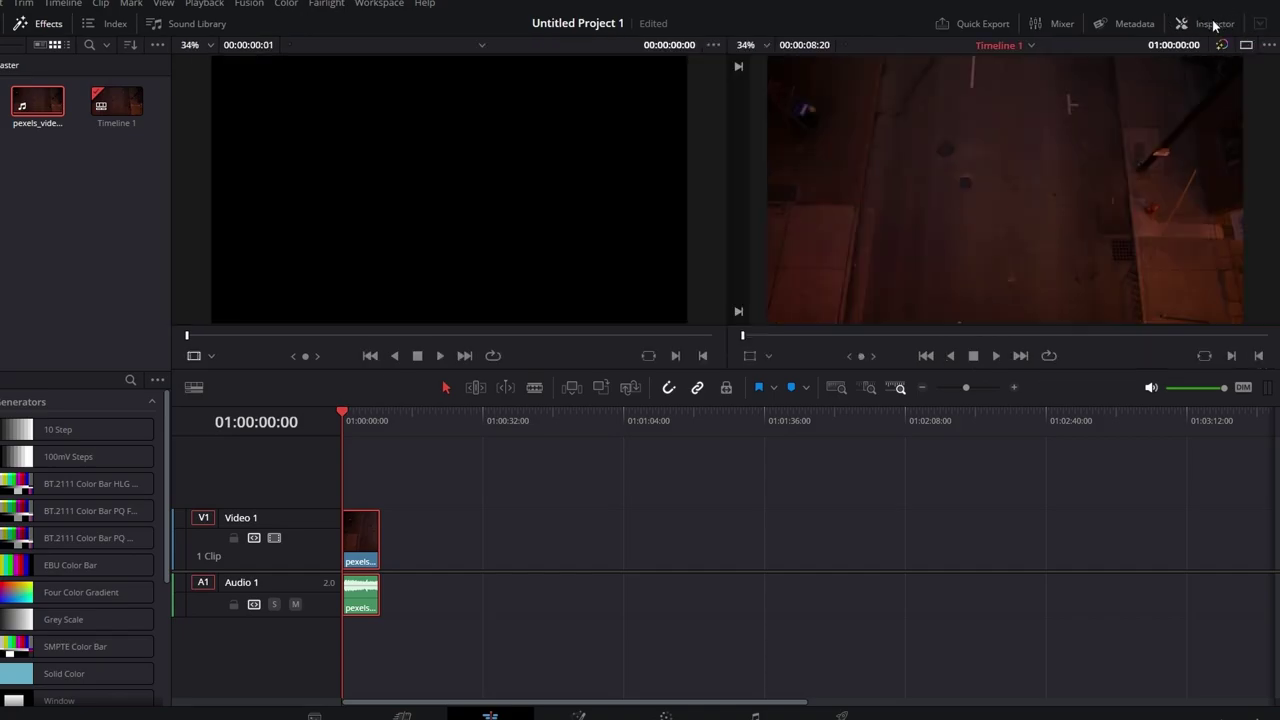
pyautogui.click(1215, 25)
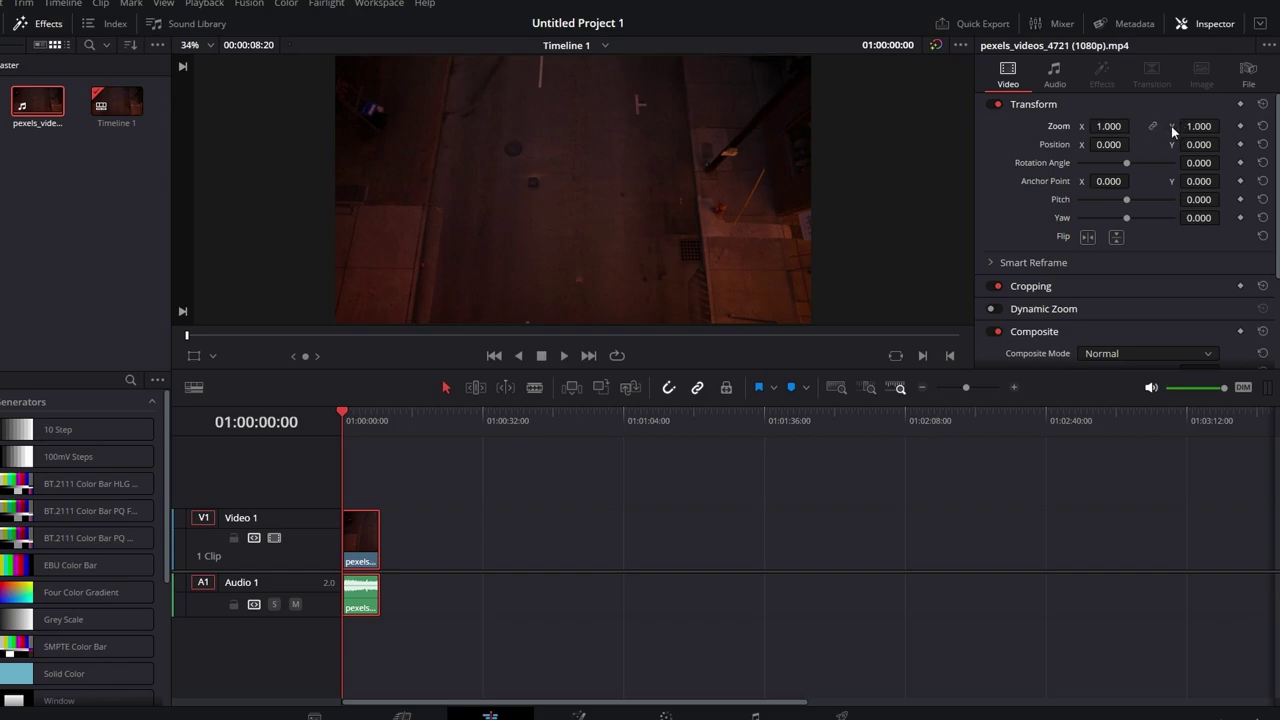
# Step: Try horizontal zooms of 1.410 and 100 on the street clip with the axes unlinked, and reset the zoom
pyautogui.moveTo(1104, 128); pyautogui.dragTo(1134, 126)
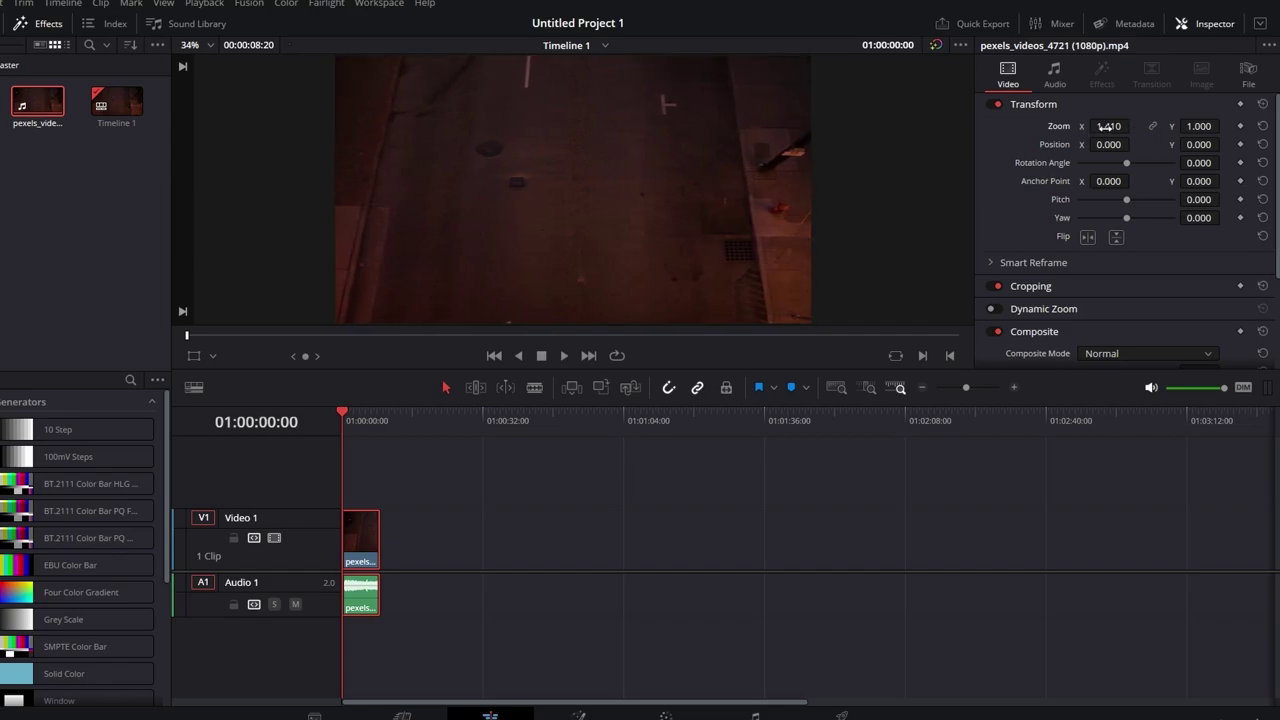
pyautogui.click(360, 421)
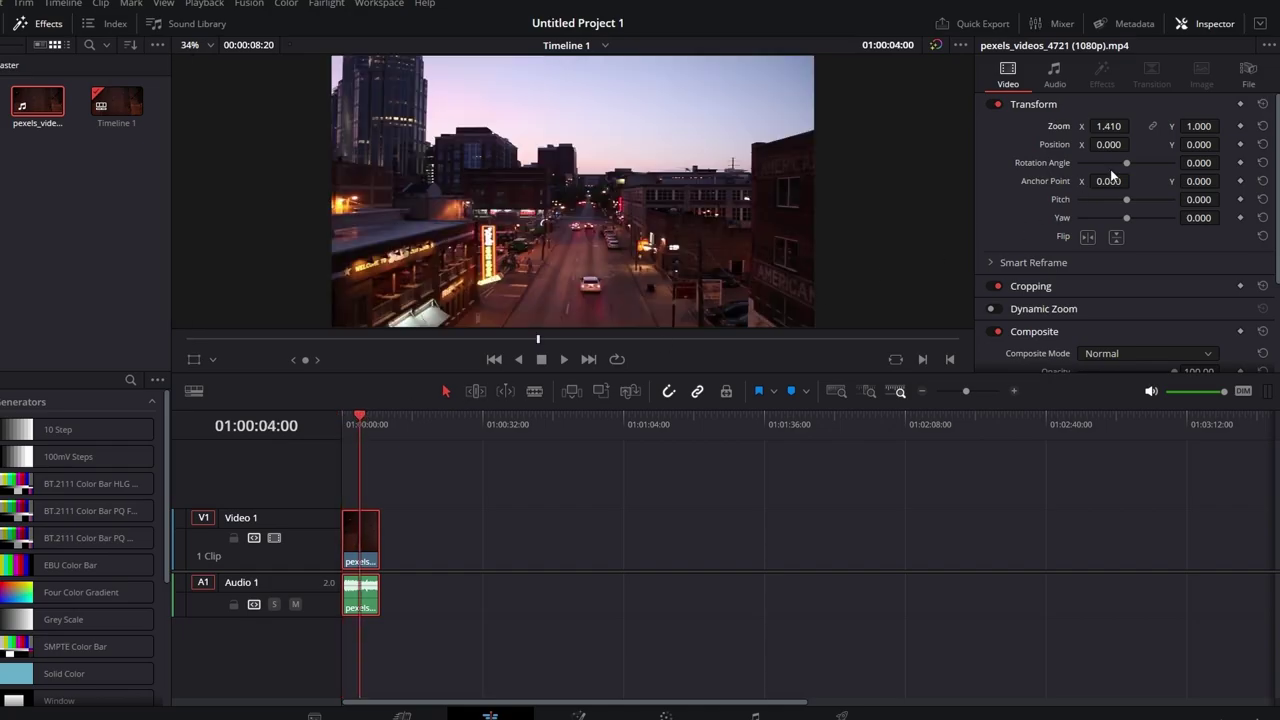
pyautogui.click(1108, 126)
pyautogui.write('100')
pyautogui.press('Return')
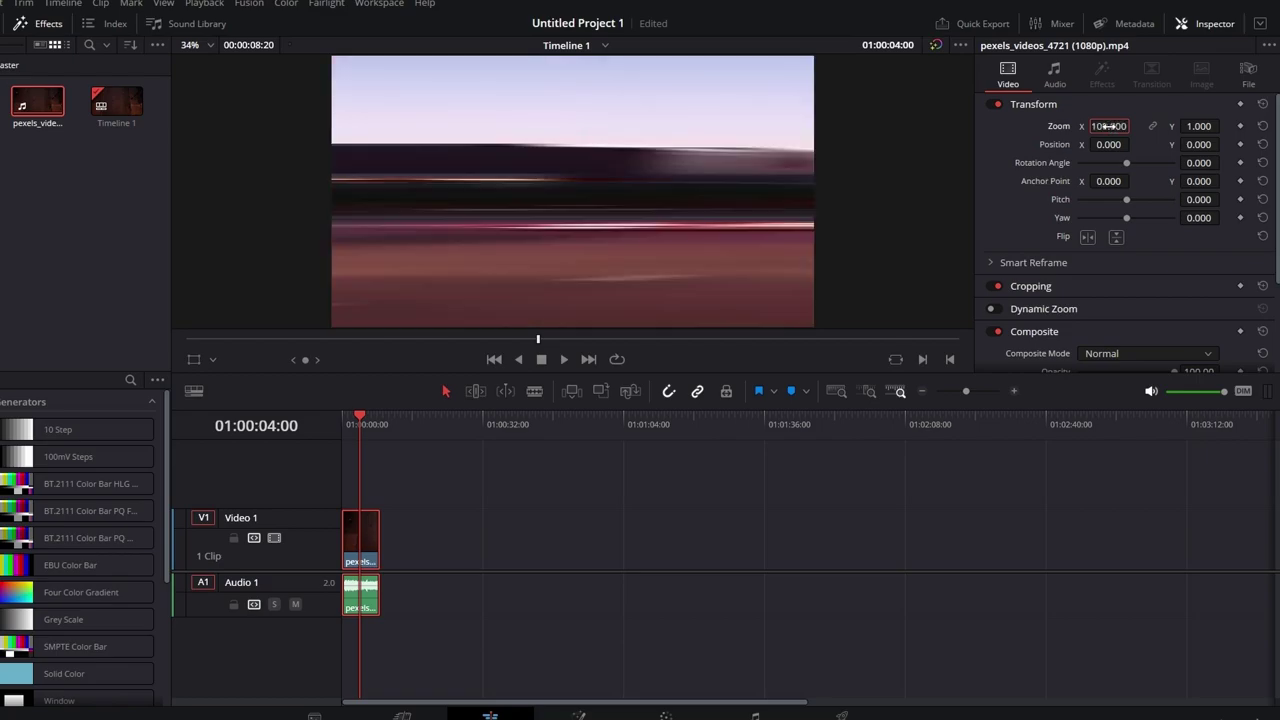
pyautogui.click(1263, 126)
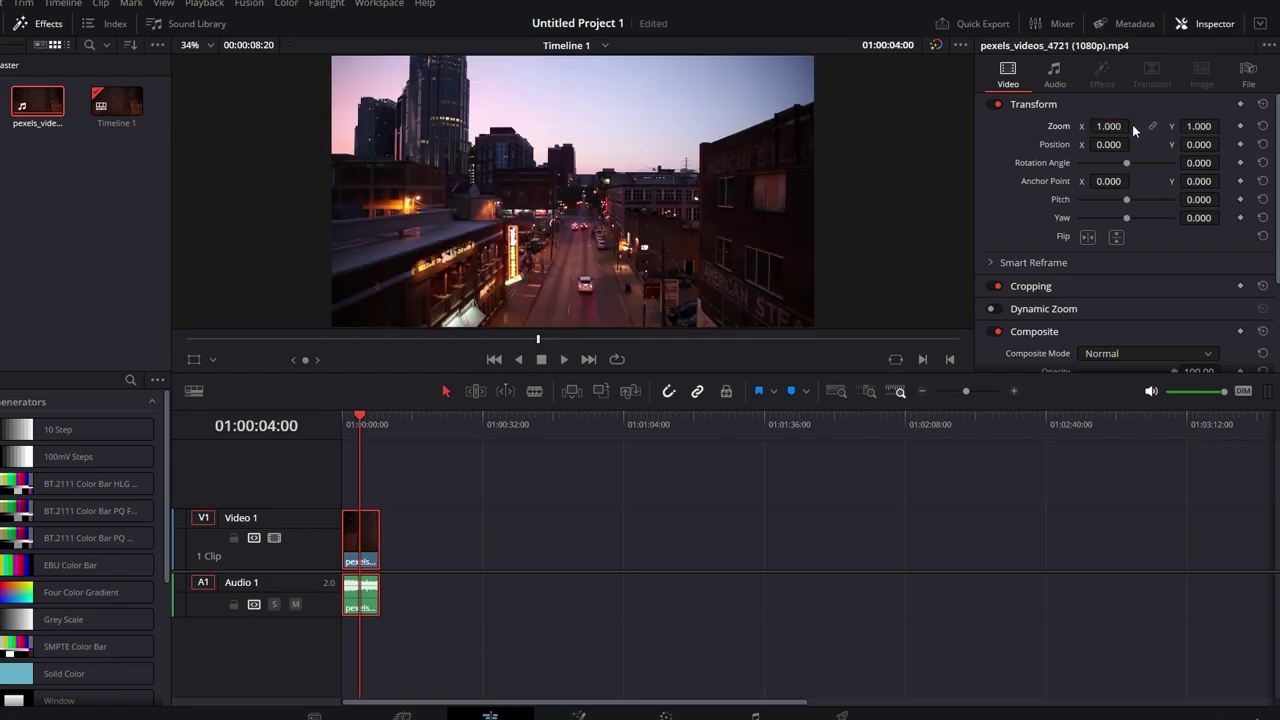
pyautogui.moveTo(1108, 126)
pyautogui.mouseDown()
pyautogui.moveTo(1133, 127)
pyautogui.moveTo(1108, 126)
pyautogui.mouseUp()
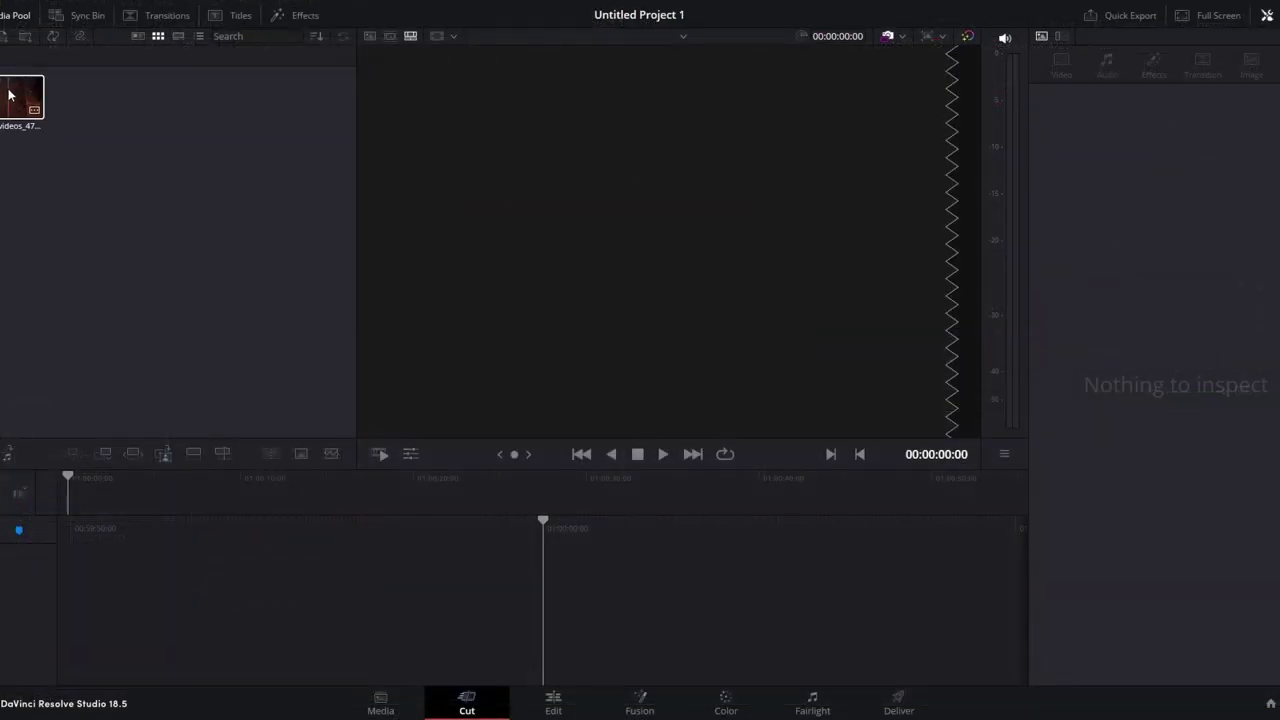
# Step: Place the street clip on a new timeline, open it on the Edit page and move the playhead to 01:00:03:23
pyautogui.moveTo(22, 97); pyautogui.dragTo(533, 604)
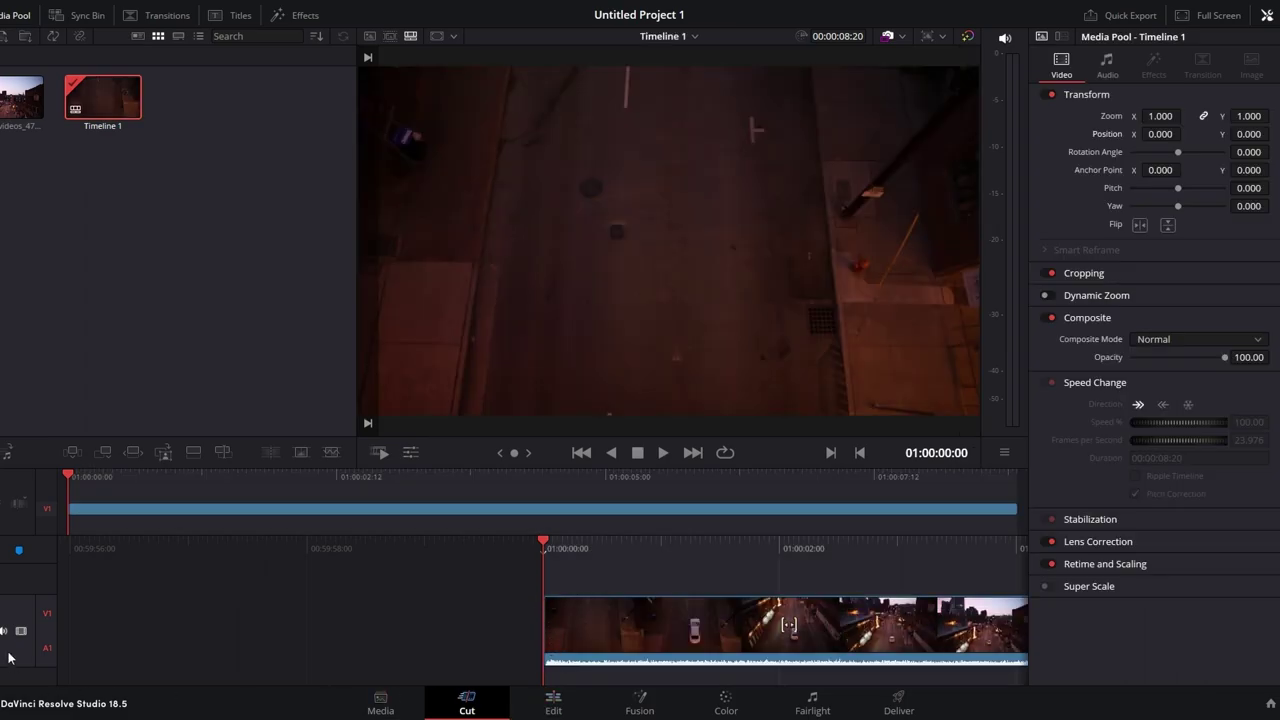
pyautogui.click(554, 706)
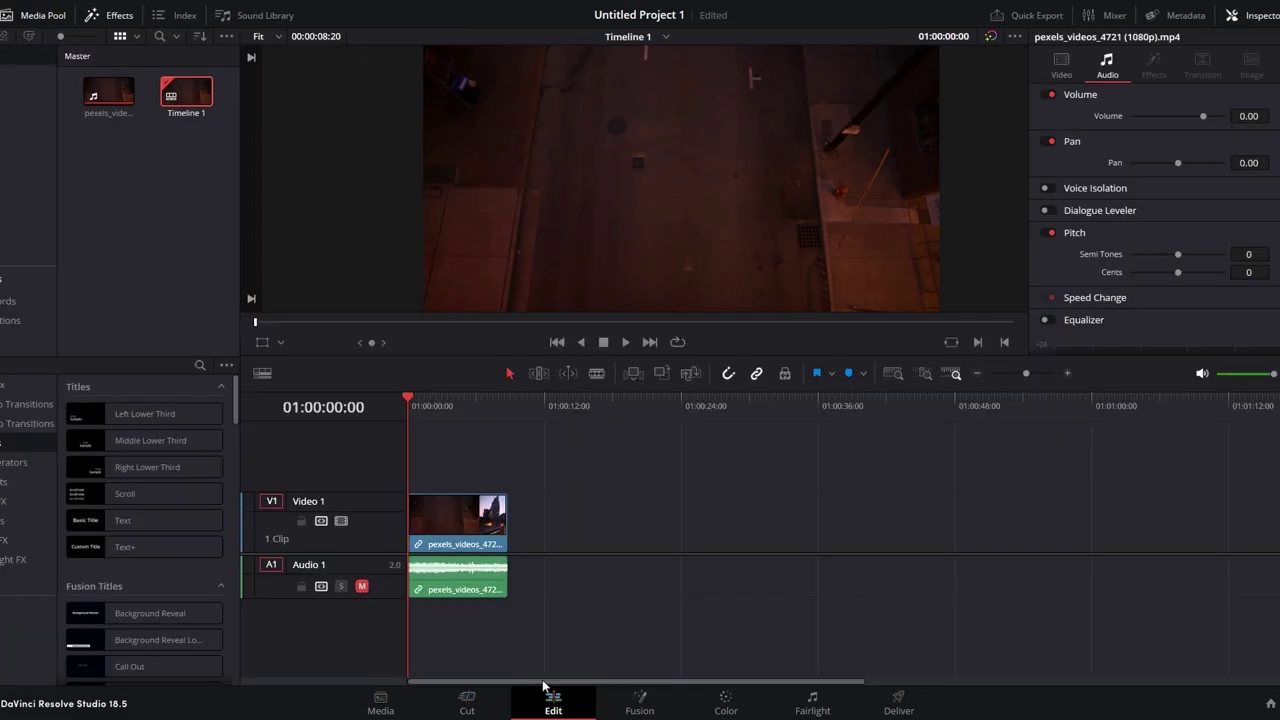
pyautogui.moveTo(415, 414); pyautogui.dragTo(454, 406)
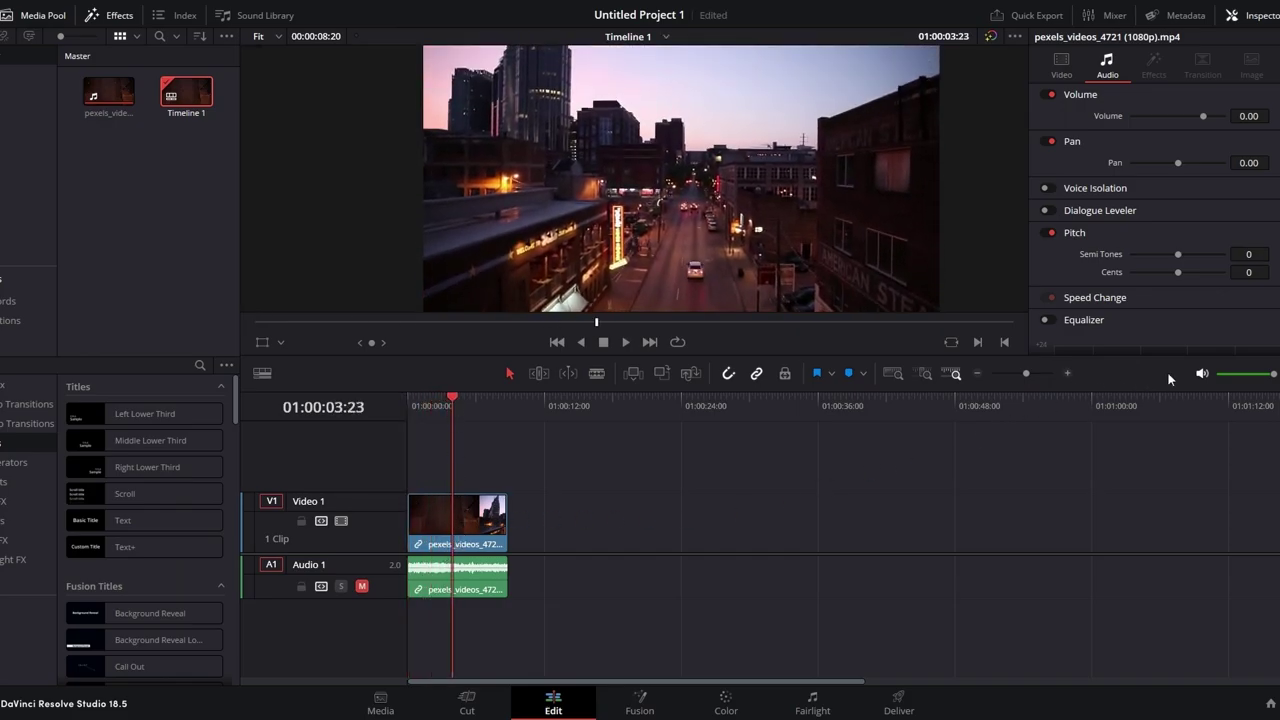
pyautogui.moveTo(1028, 372); pyautogui.dragTo(1030, 372)
# Step: Copy the street clip and paste the duplicate directly after it at 01:00:08:20
pyautogui.click(500, 548)
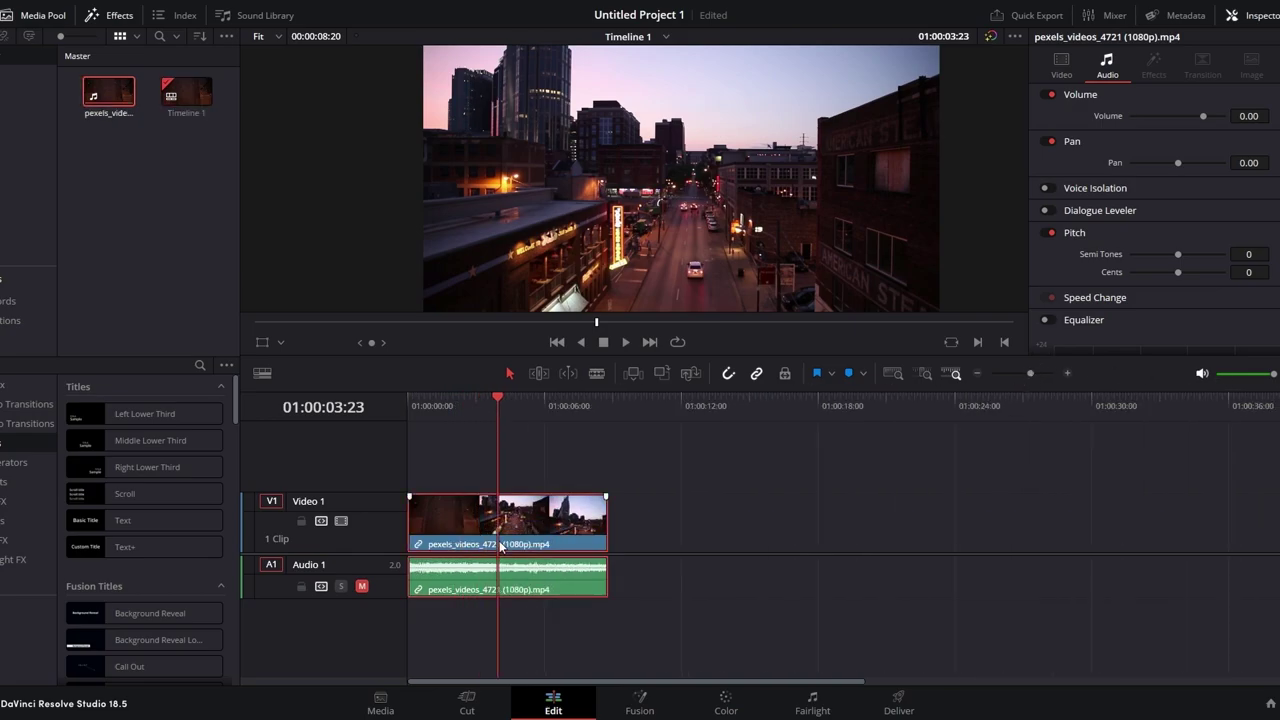
pyautogui.moveTo(499, 401); pyautogui.dragTo(607, 412)
pyautogui.rightClick(548, 494)
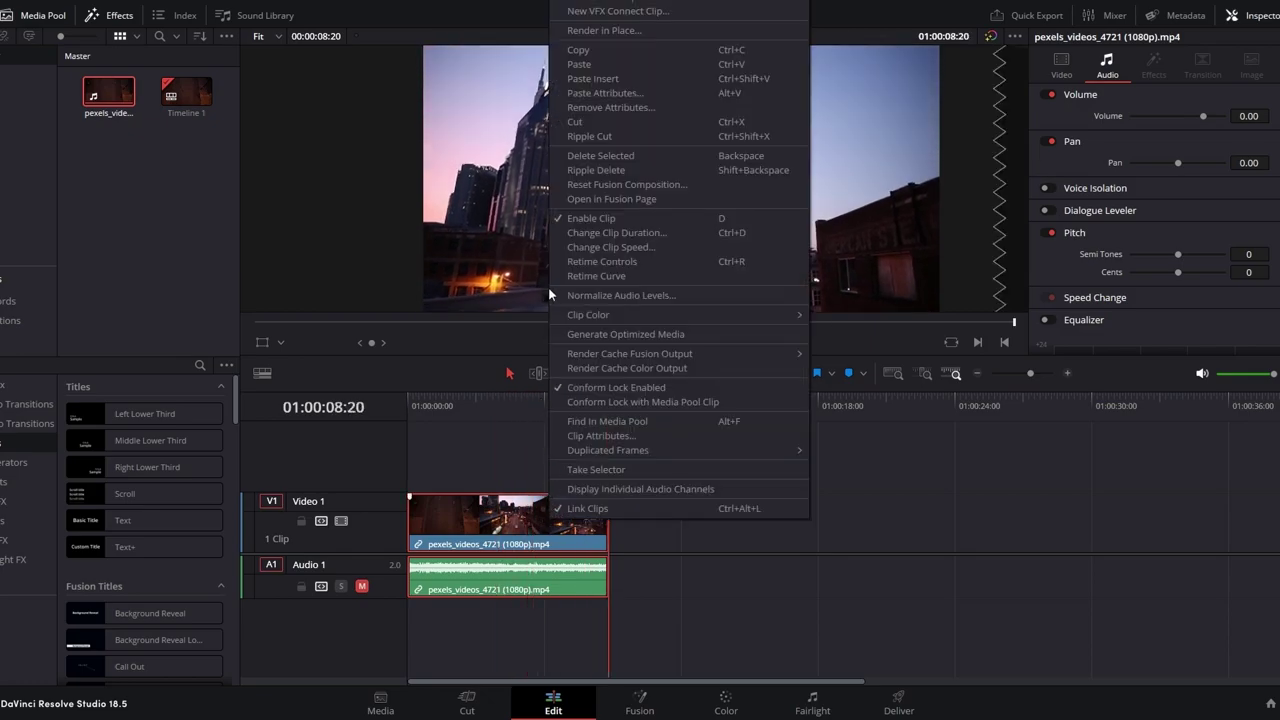
pyautogui.click(616, 51)
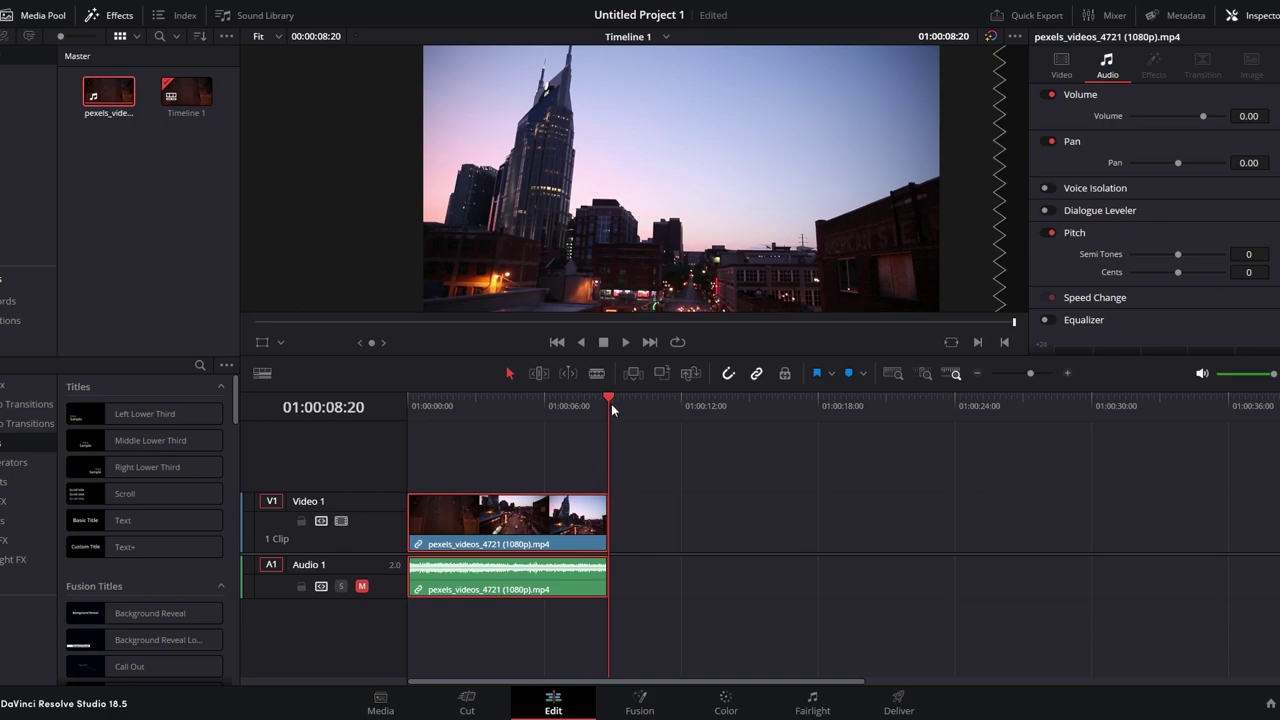
pyautogui.rightClick(639, 519)
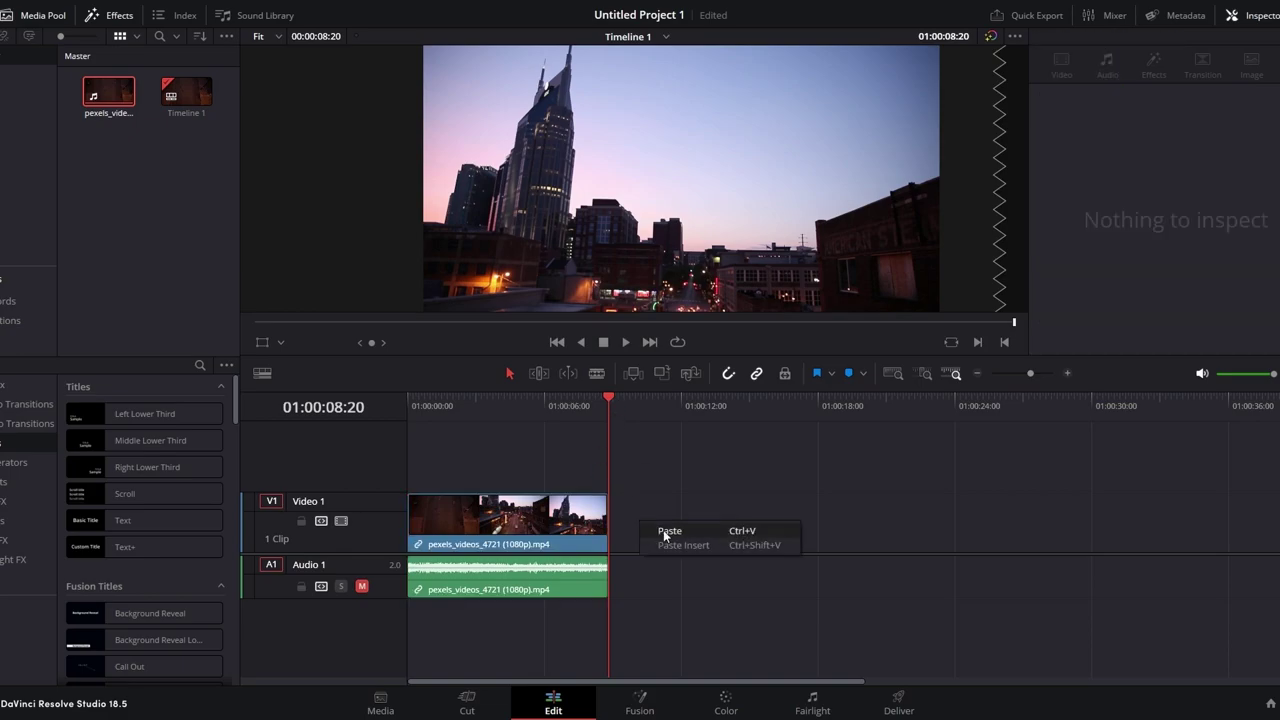
pyautogui.click(670, 531)
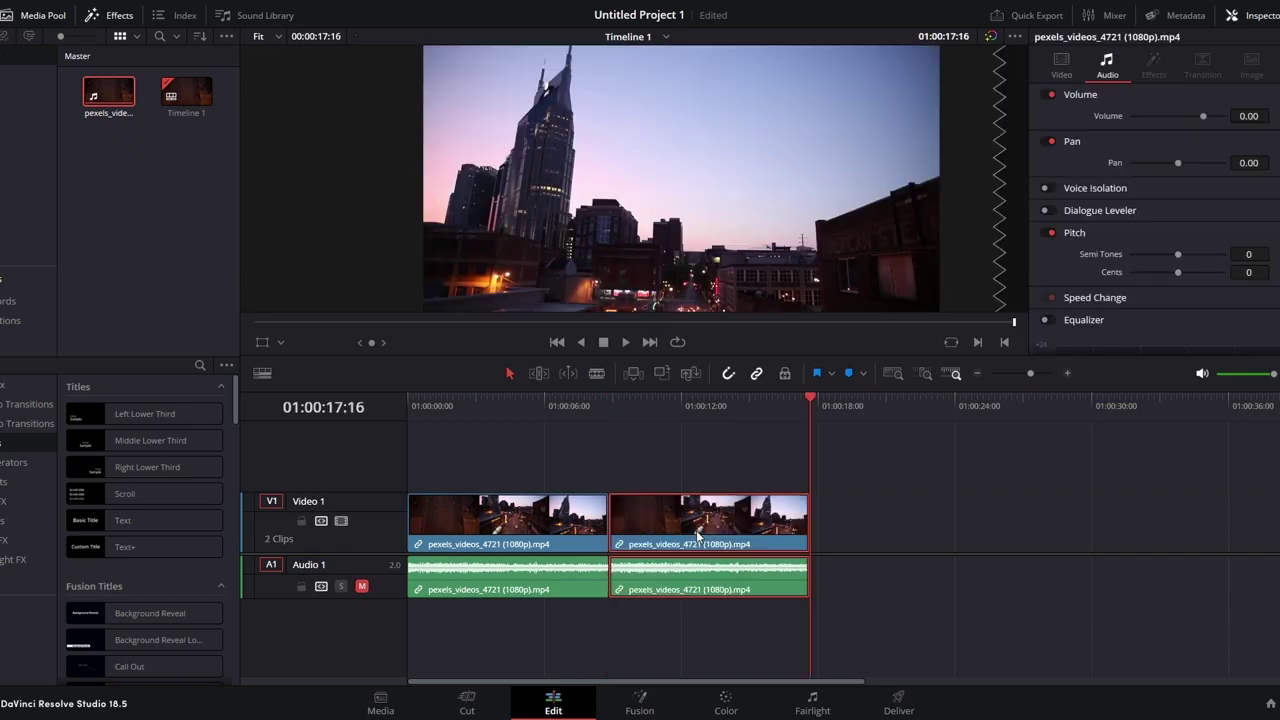
# Step: Move the playhead to 01:00:08:20 and reverse the second street clip with Change Clip Speed, keeping pitch correction on
pyautogui.moveTo(806, 399); pyautogui.dragTo(616, 421)
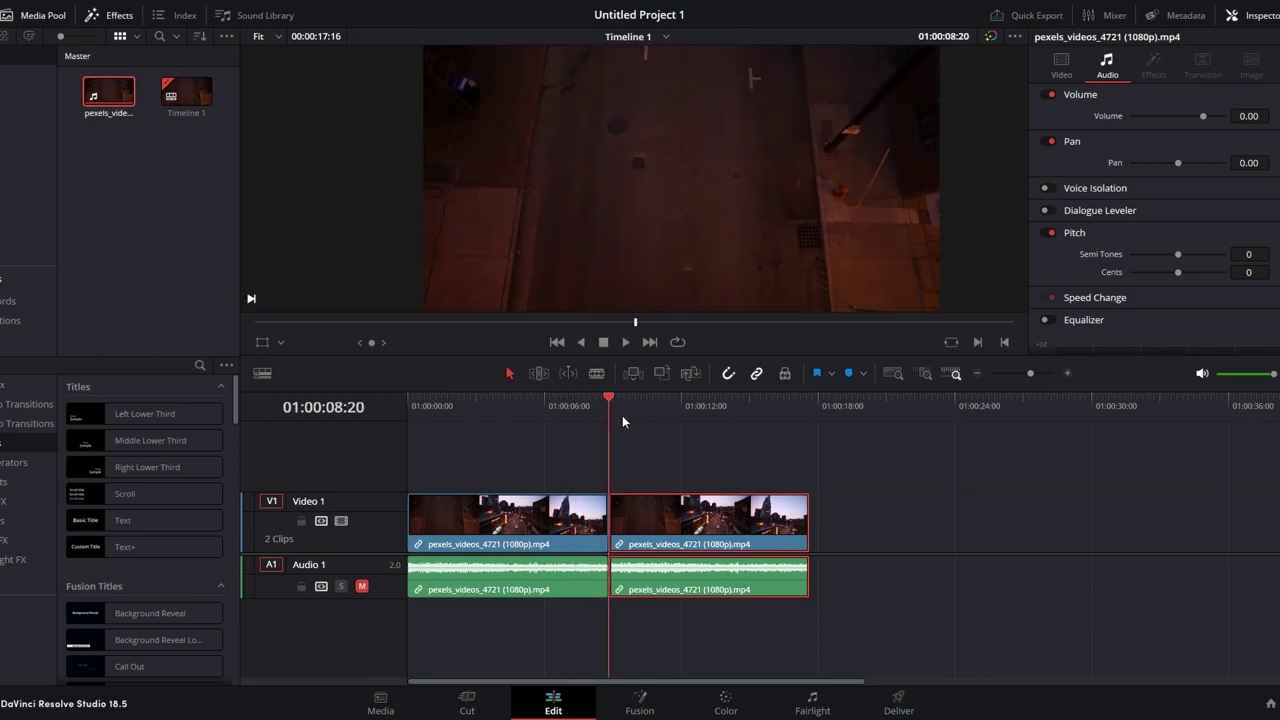
pyautogui.rightClick(670, 528)
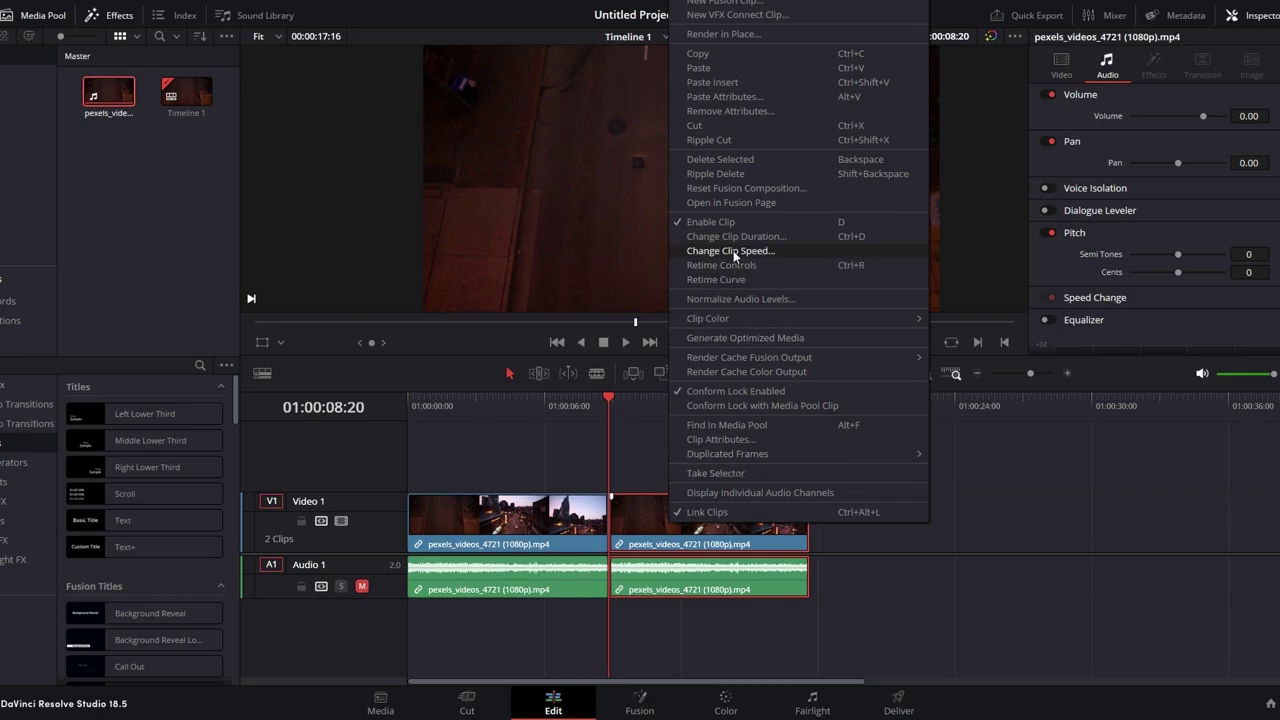
pyautogui.click(734, 252)
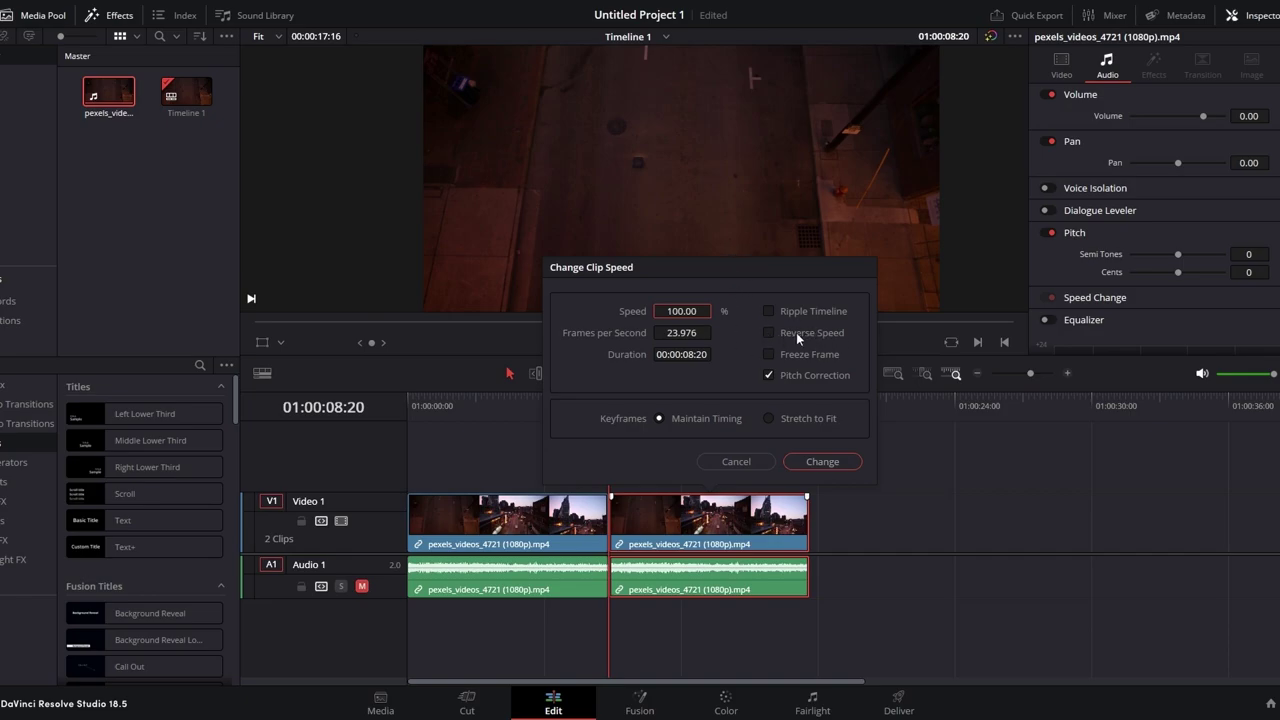
pyautogui.click(770, 333)
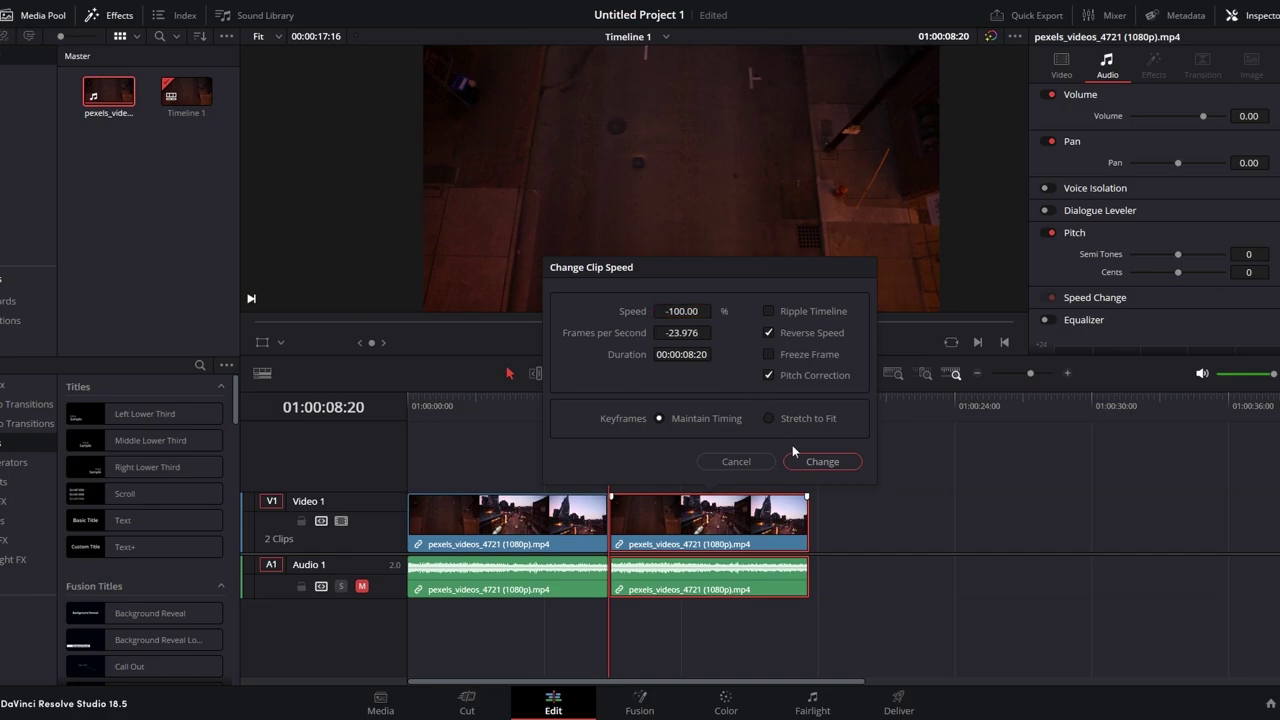
pyautogui.click(822, 462)
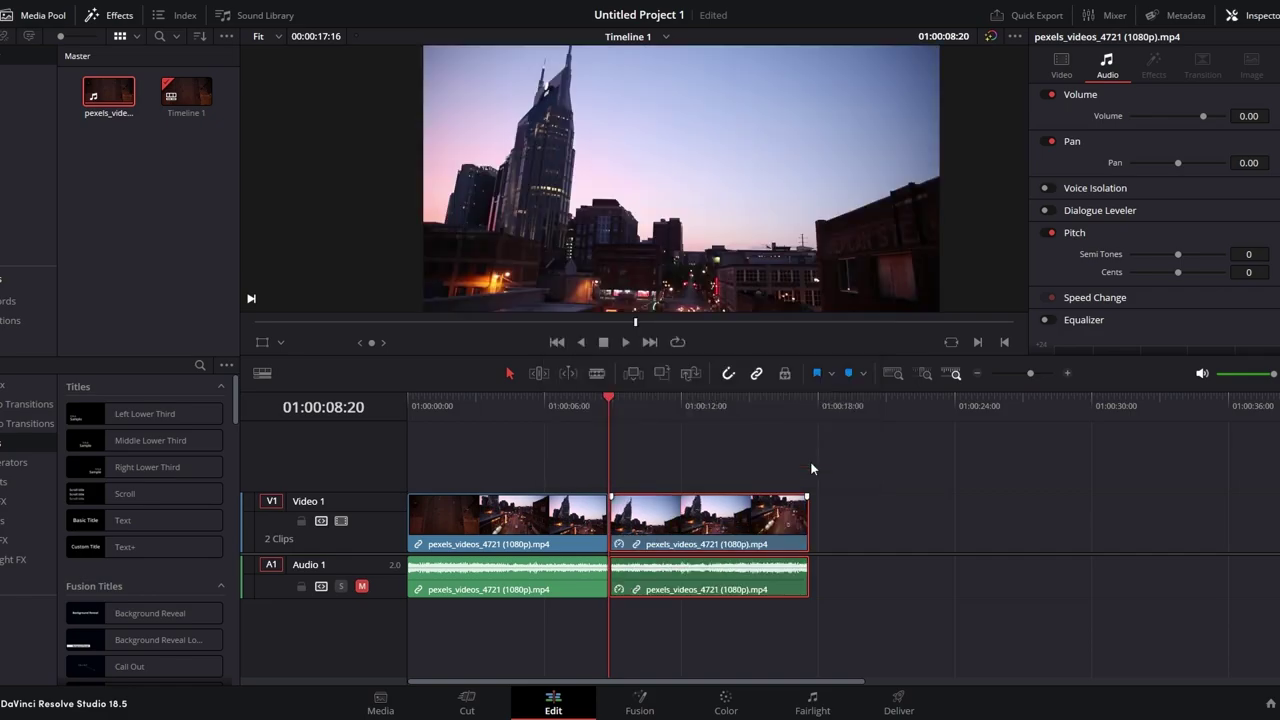
# Step: Save the project and play the two street clips from near the start of the first one
pyautogui.hotkey('ctrl', 's')
pyautogui.moveTo(613, 398); pyautogui.dragTo(436, 402)
pyautogui.press('space')
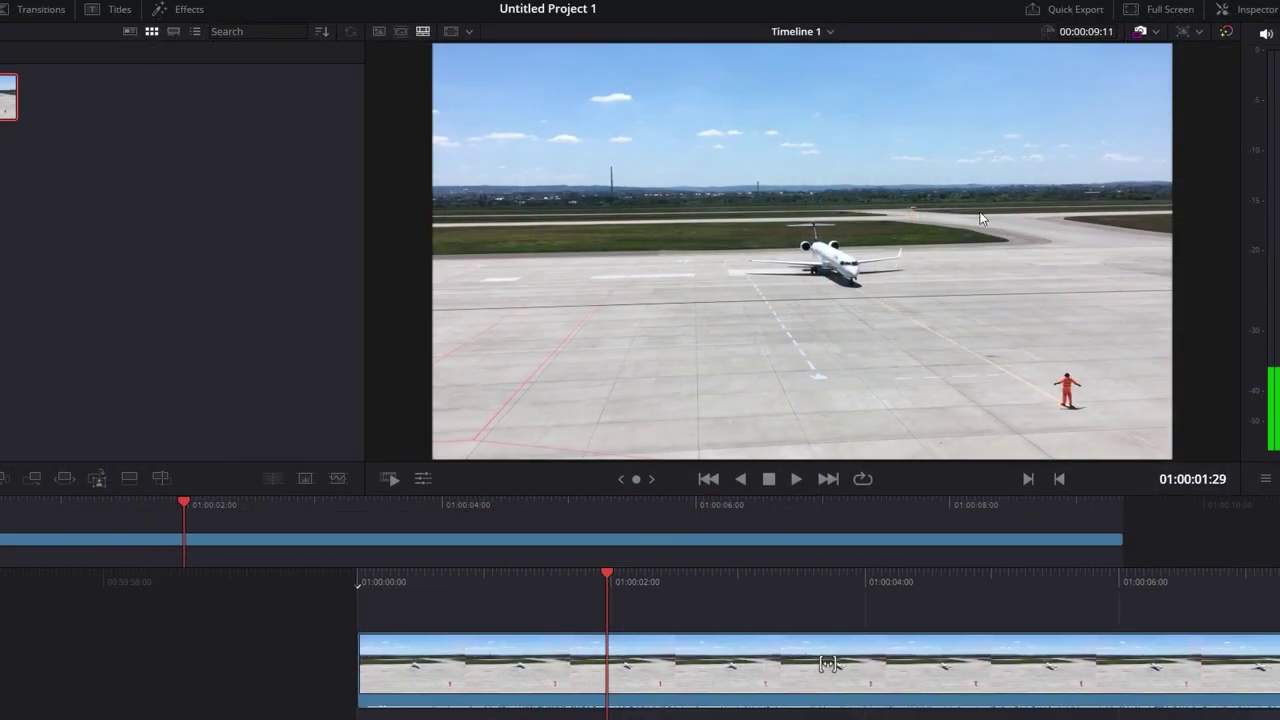
# Step: Select the airplane clip with the Inspector shown and add a zoom keyframe at 01:00:01:05
pyautogui.click(1248, 11)
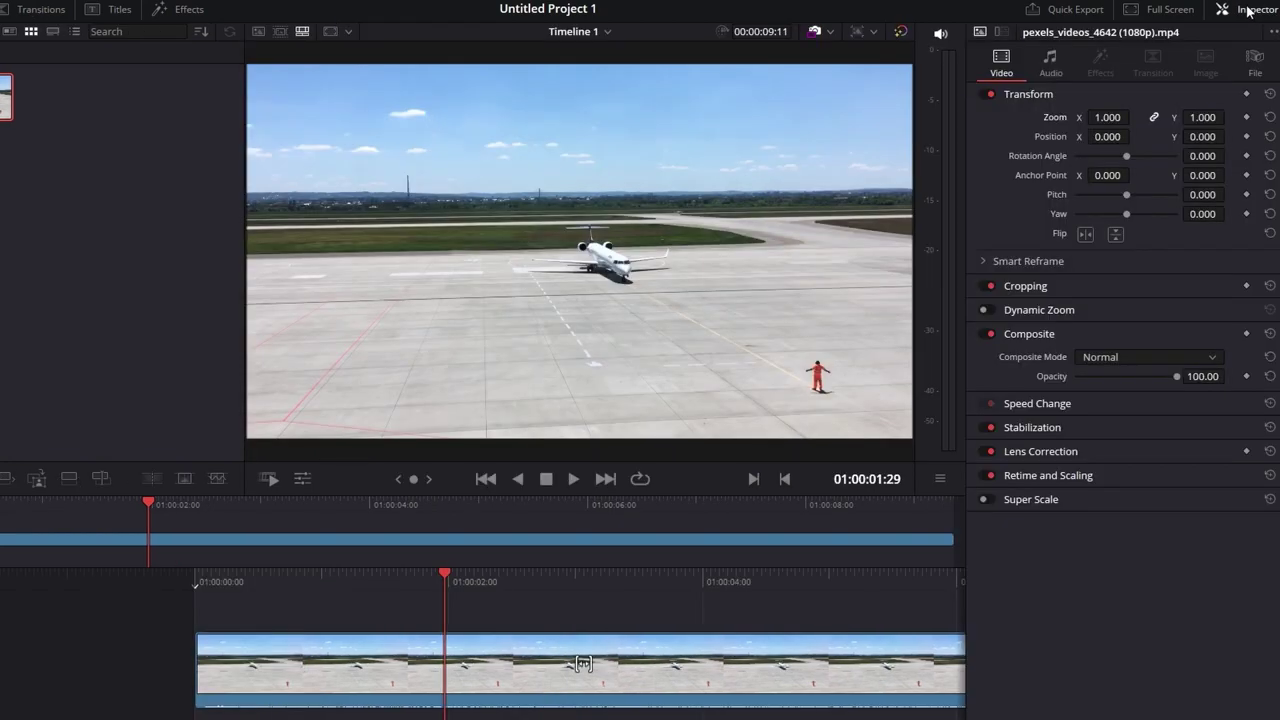
pyautogui.click(343, 680)
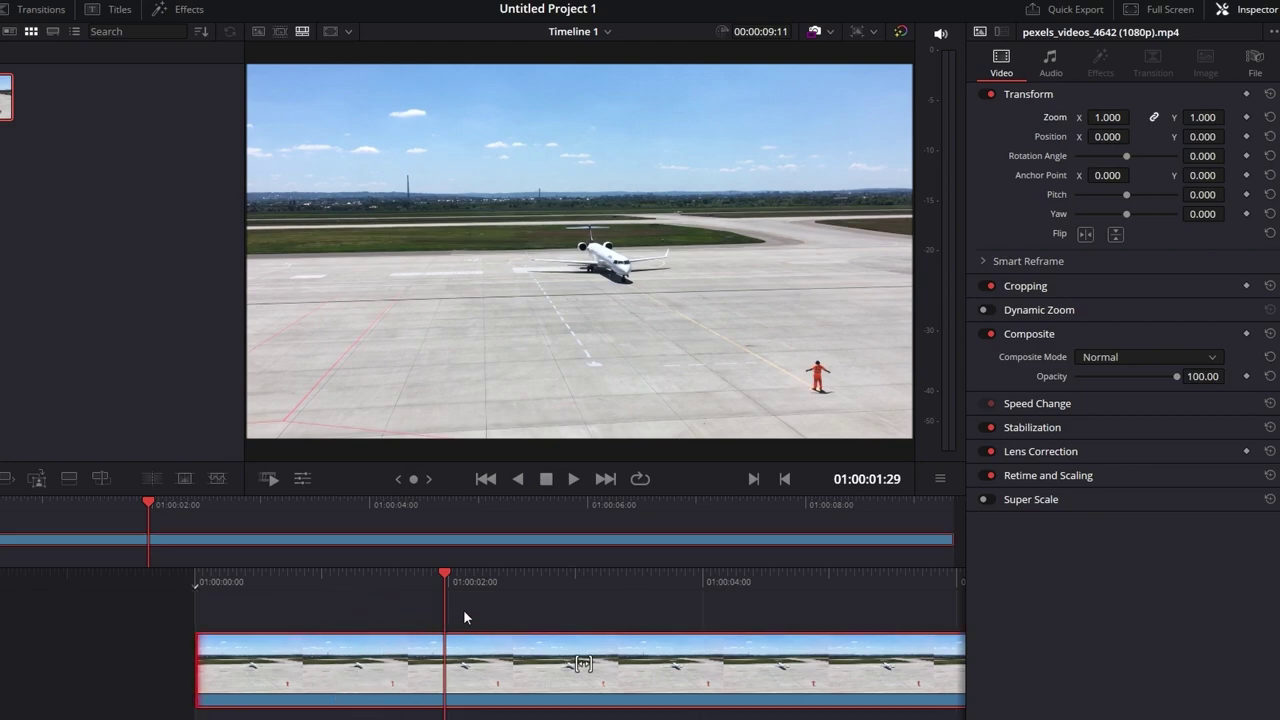
pyautogui.click(445, 572)
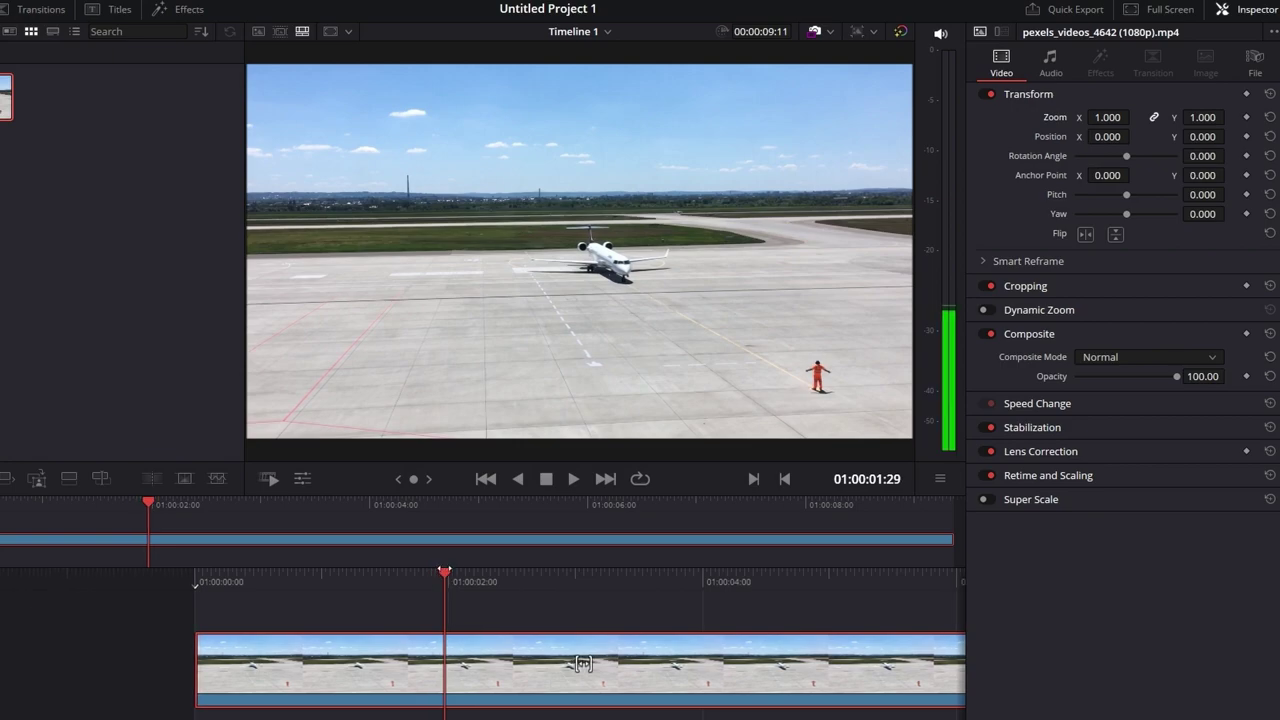
pyautogui.moveTo(583, 663); pyautogui.dragTo(649, 663)
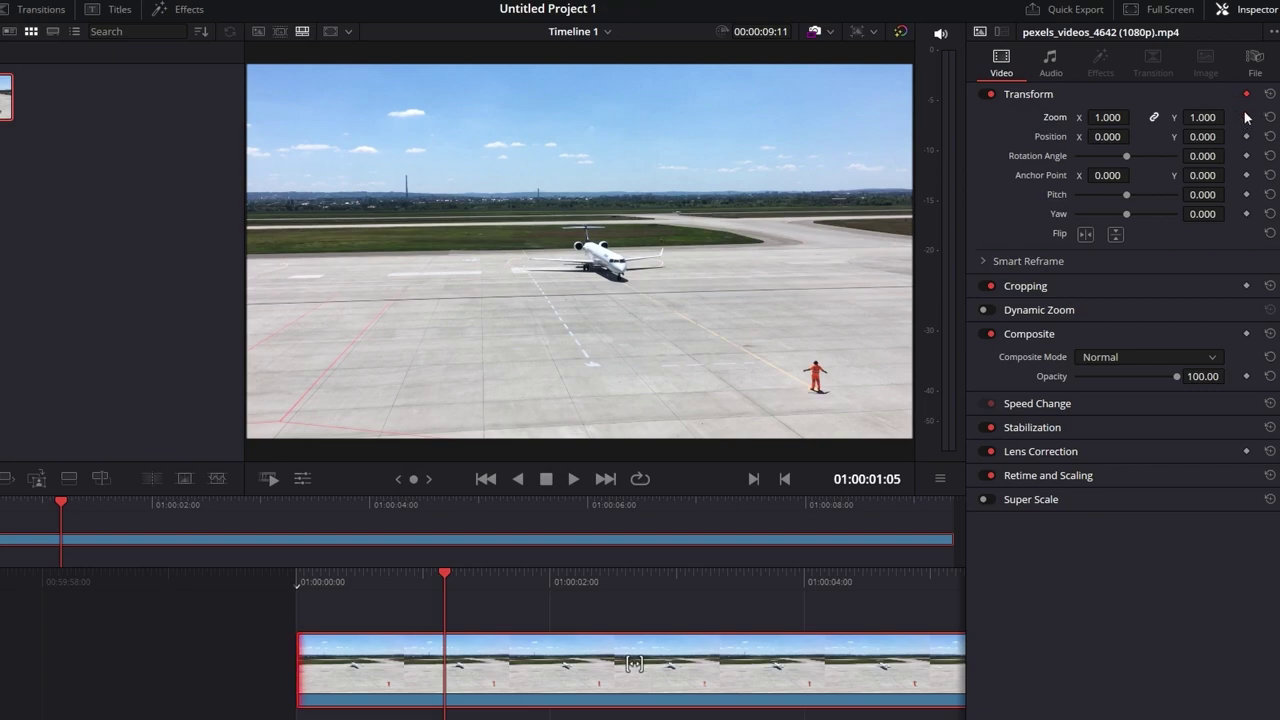
pyautogui.click(1246, 117)
# Step: Set the airplane clip's zoom to 1.570 at 01:00:03:15 and add a zoom keyframe holding that value at 01:00:05:13
pyautogui.press('space')
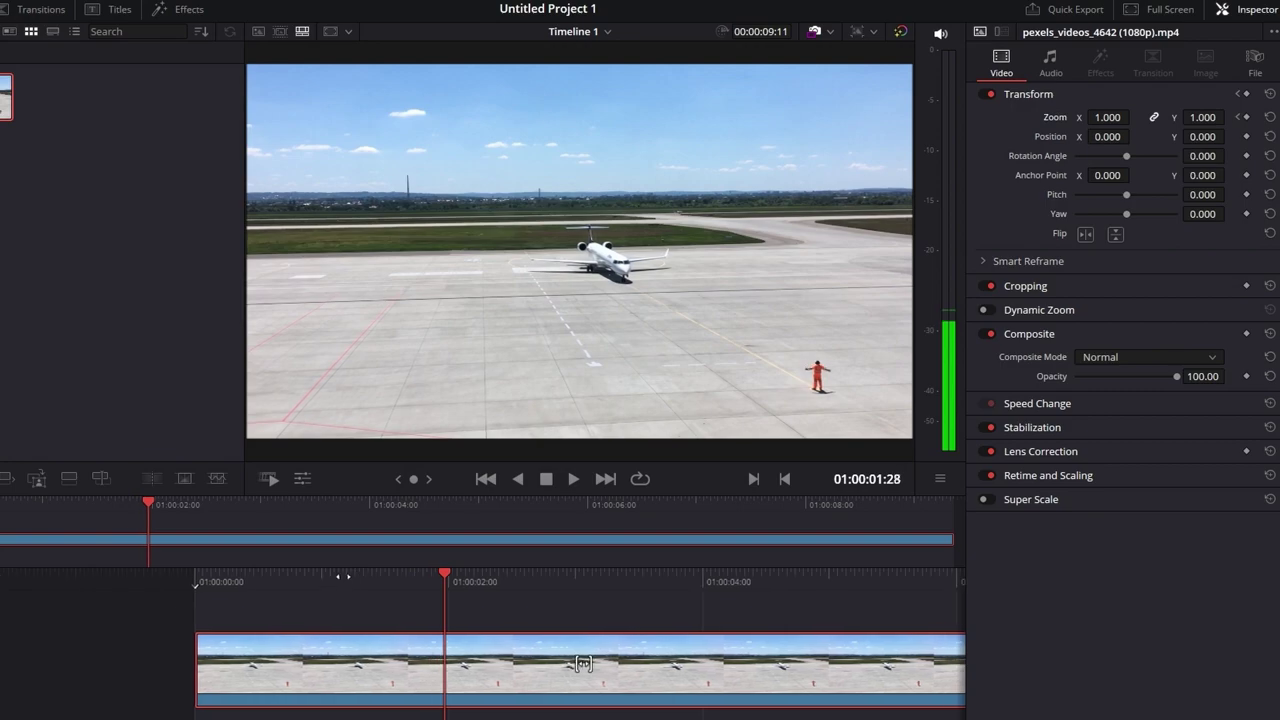
pyautogui.press('space')
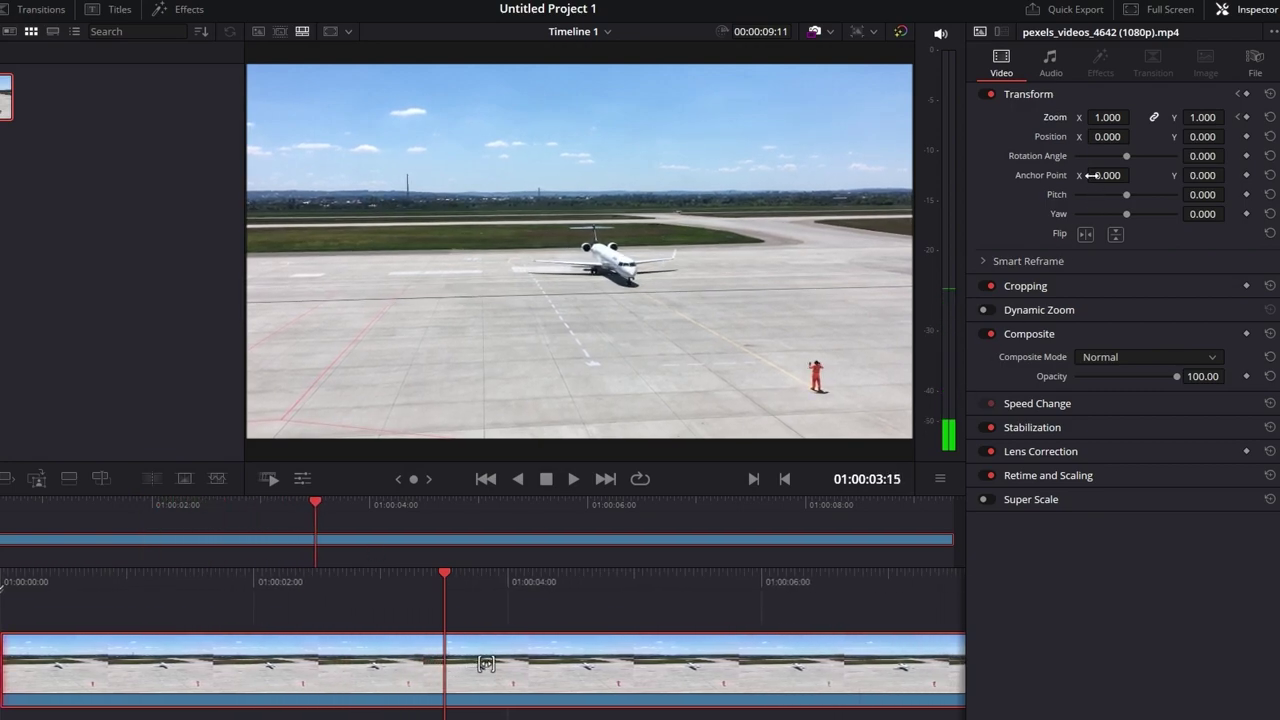
pyautogui.moveTo(1112, 117); pyautogui.dragTo(1134, 117)
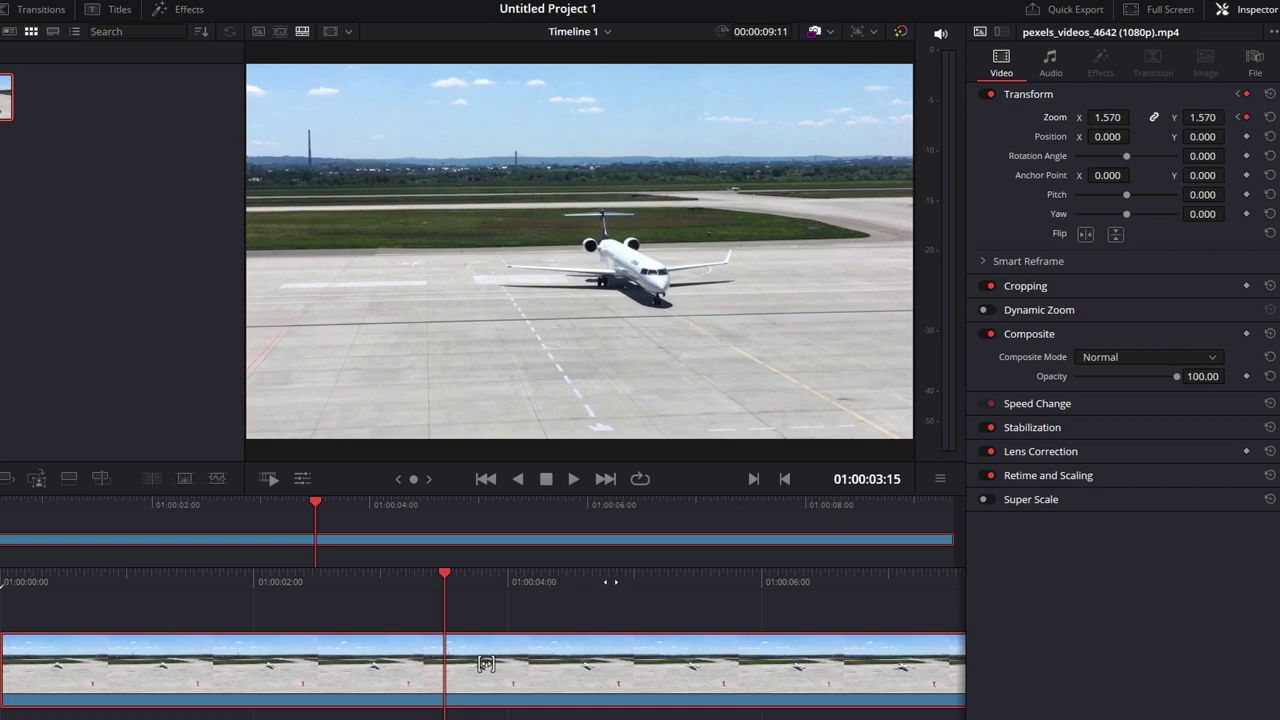
pyautogui.press('space')
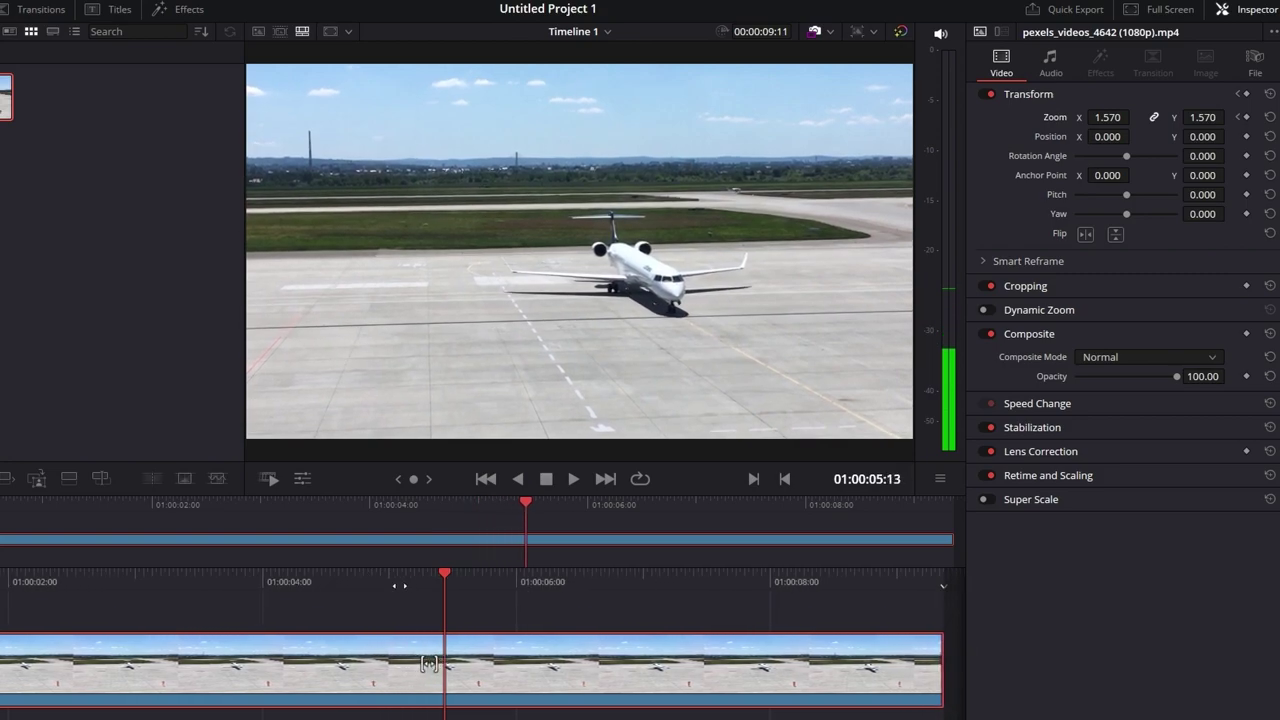
pyautogui.click(1246, 118)
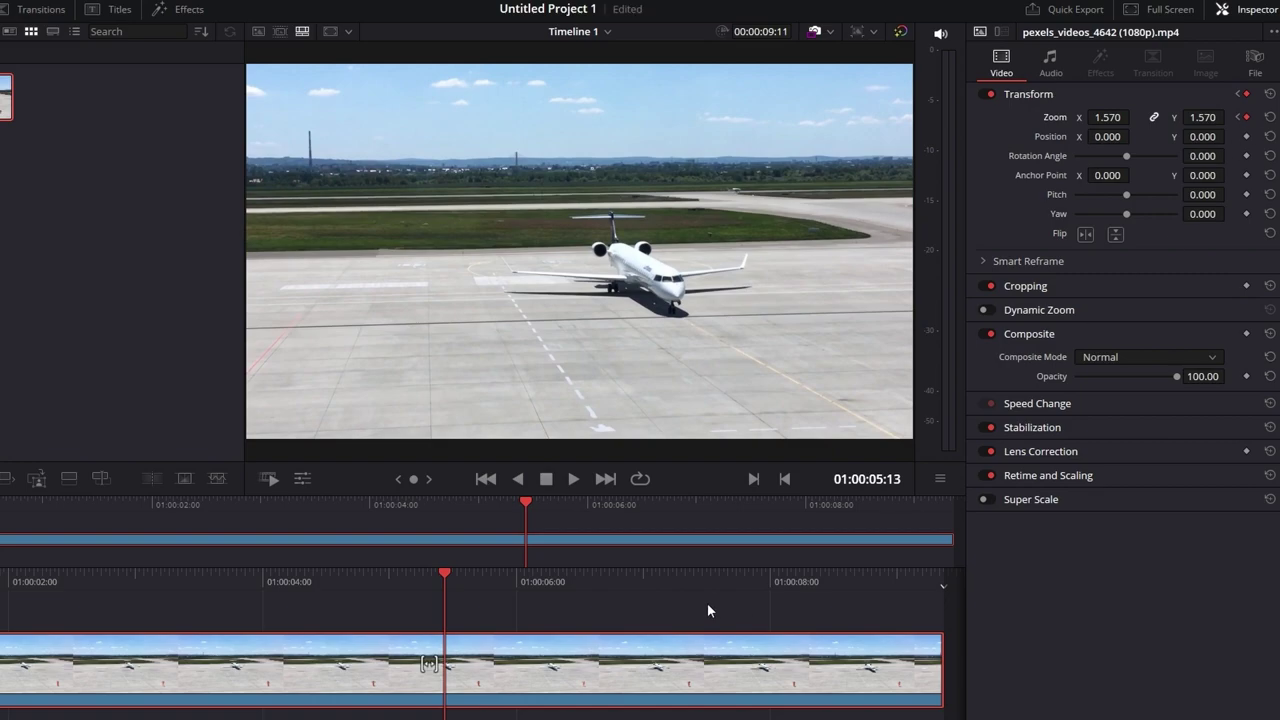
# Step: Set the airplane clip's zoom to 1.000 at 01:00:06:26 and play the zoom animation from the start
pyautogui.press('space')
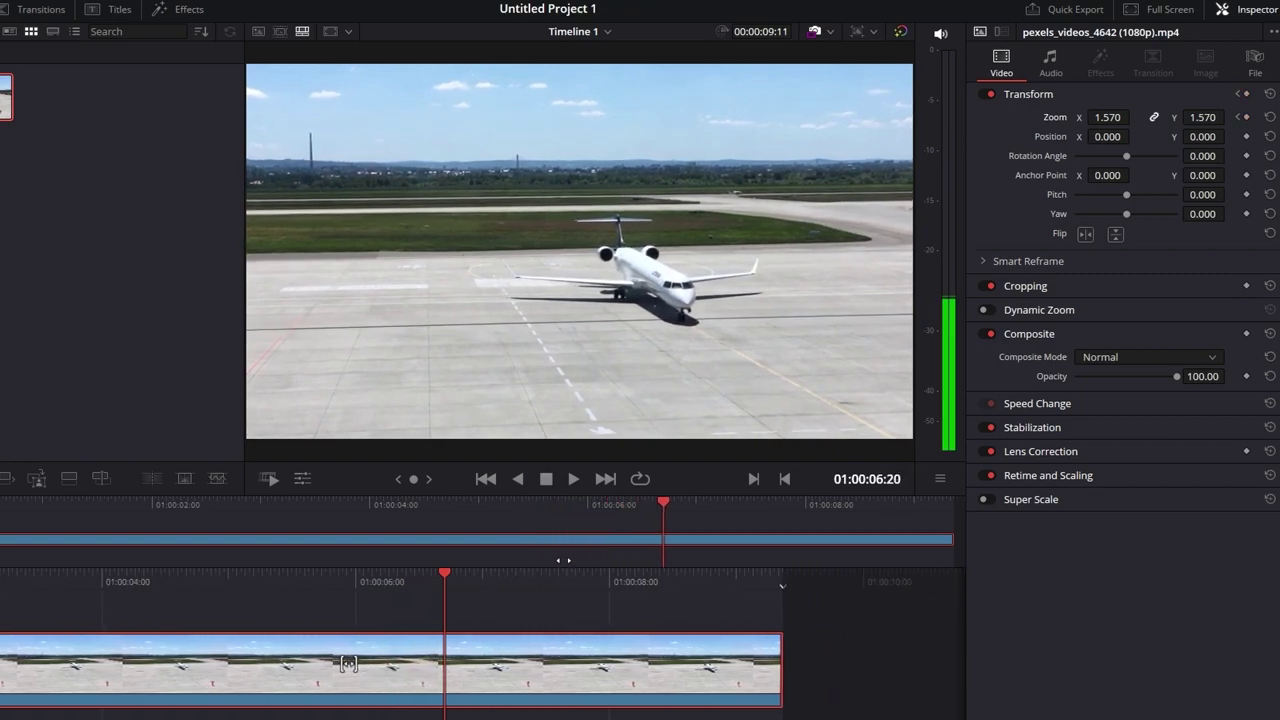
pyautogui.moveTo(1108, 117); pyautogui.dragTo(1207, 117)
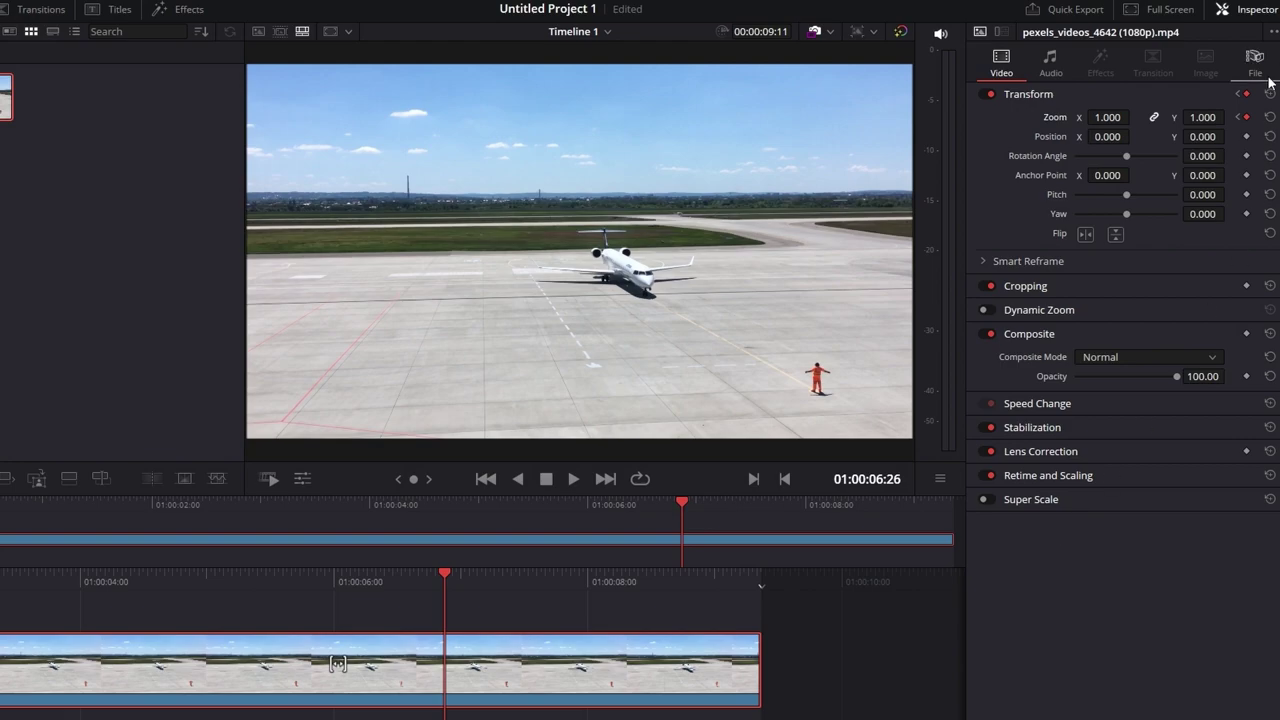
pyautogui.hotkey('shift', 'Left')
pyautogui.hotkey('shift', 'Left')
pyautogui.click(1238, 118)
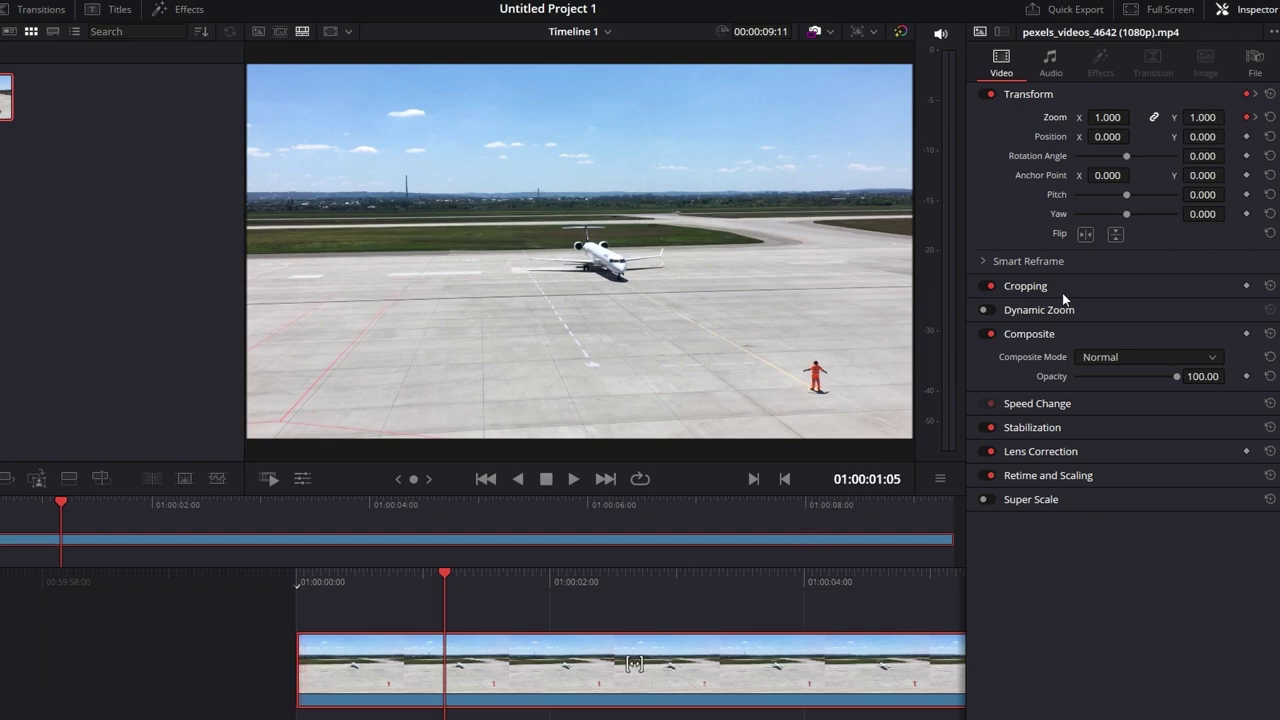
pyautogui.moveTo(546, 578); pyautogui.dragTo(694, 577)
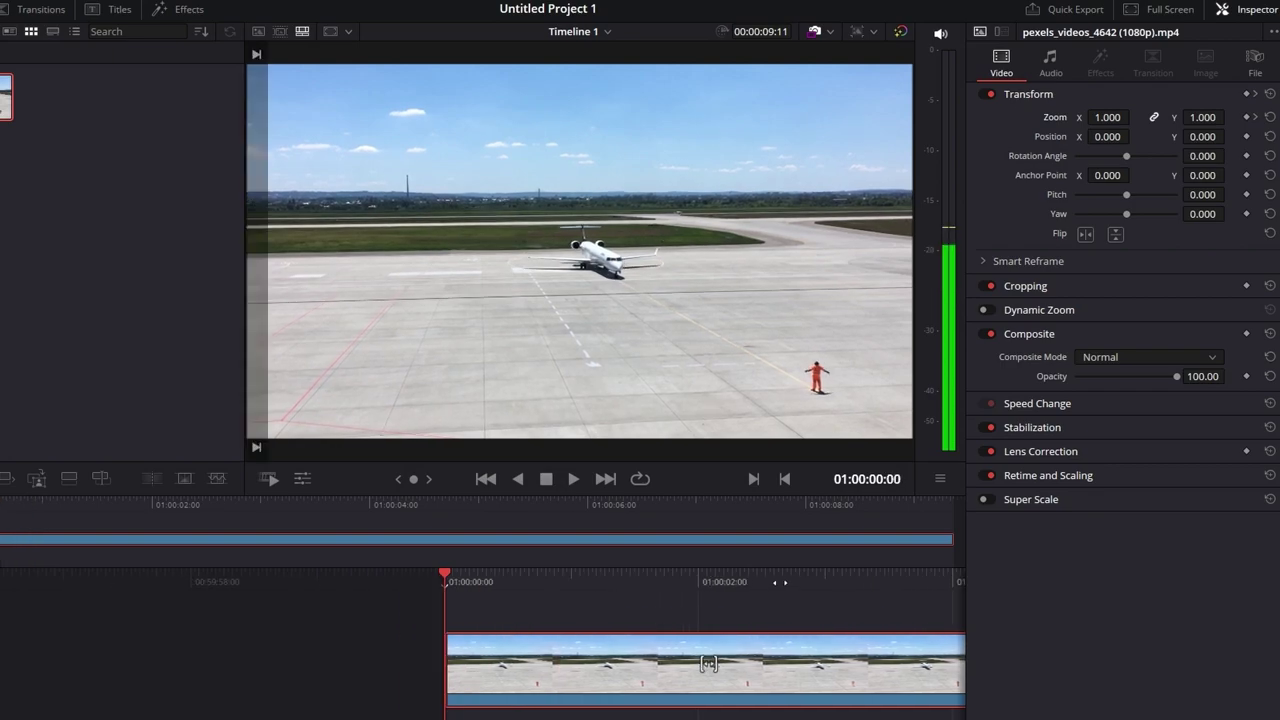
pyautogui.press('space')
pyautogui.press('space')
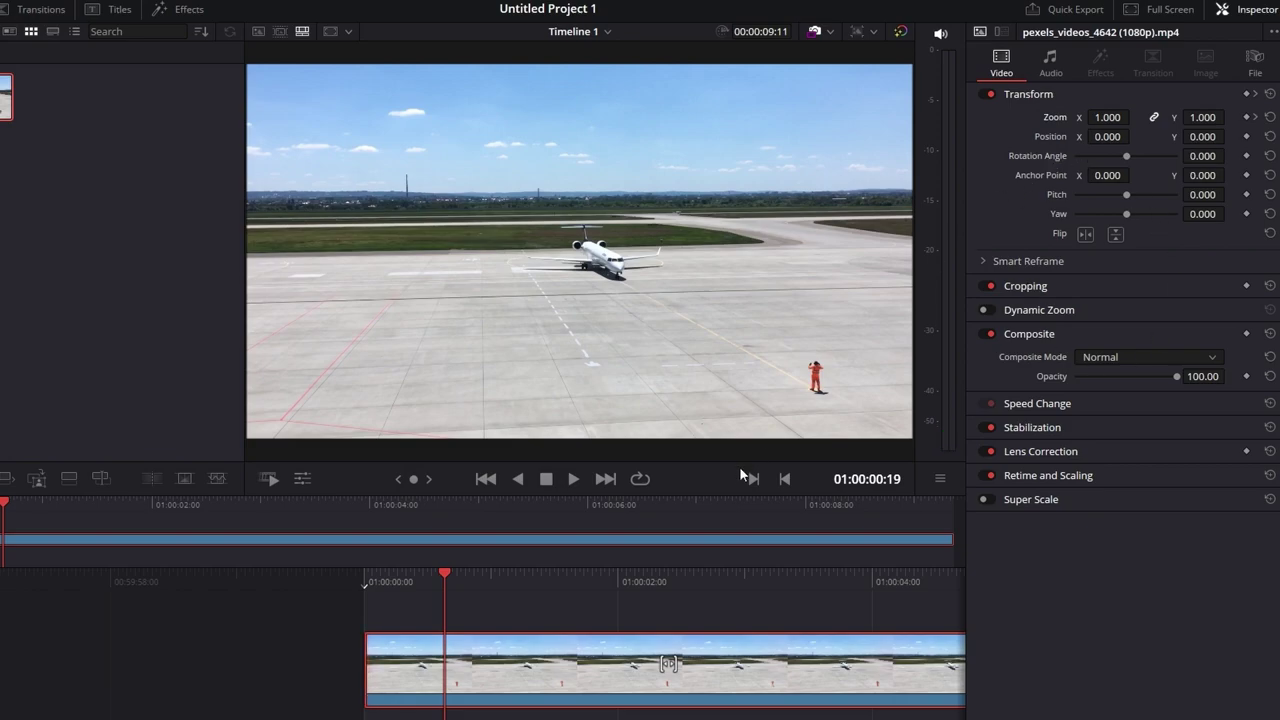
pyautogui.press('space')
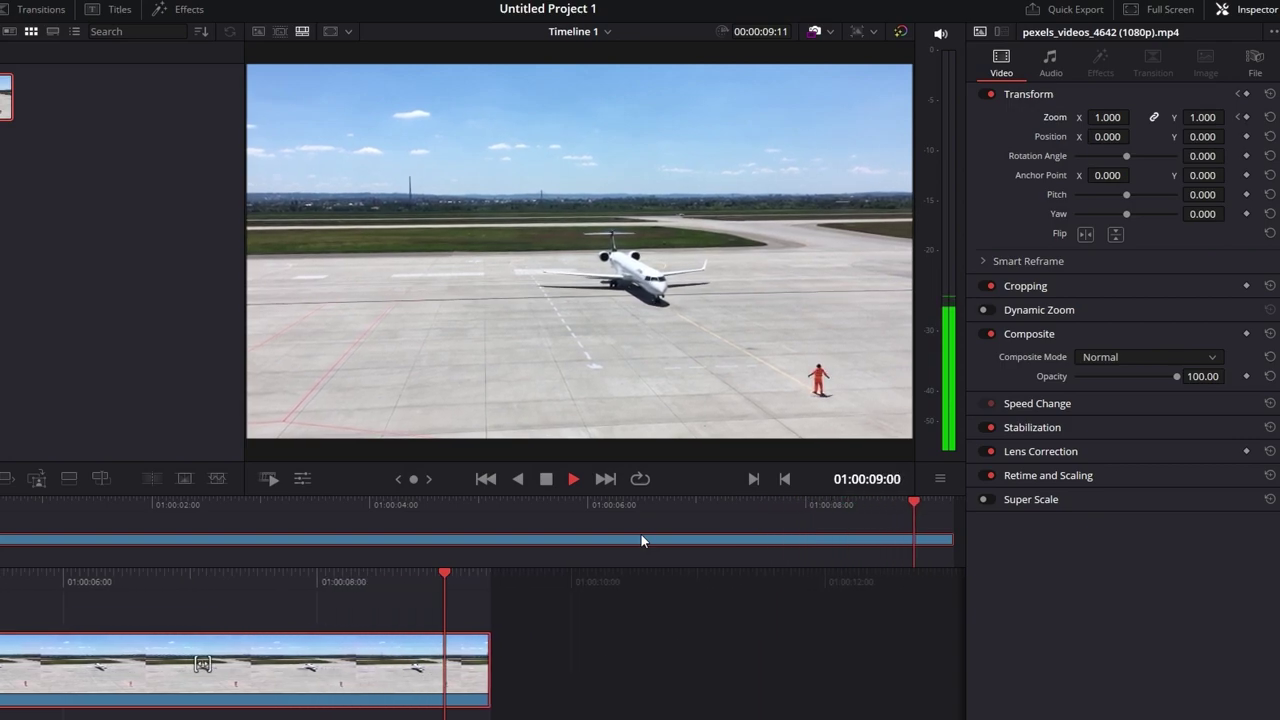
# Step: Replace the zoom keyframe at 01:00:06:26 with one at 01:00:07:08 and play the airplane clip from the start
pyautogui.click(1239, 118)
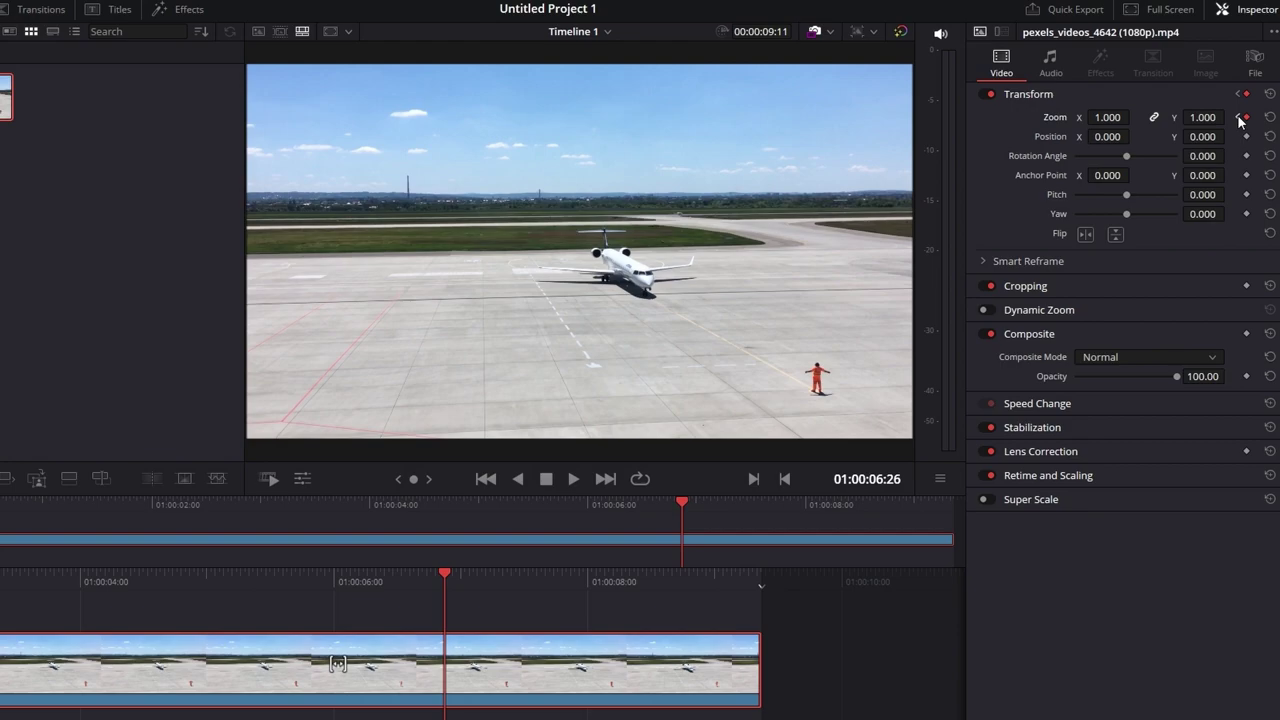
pyautogui.click(1246, 118)
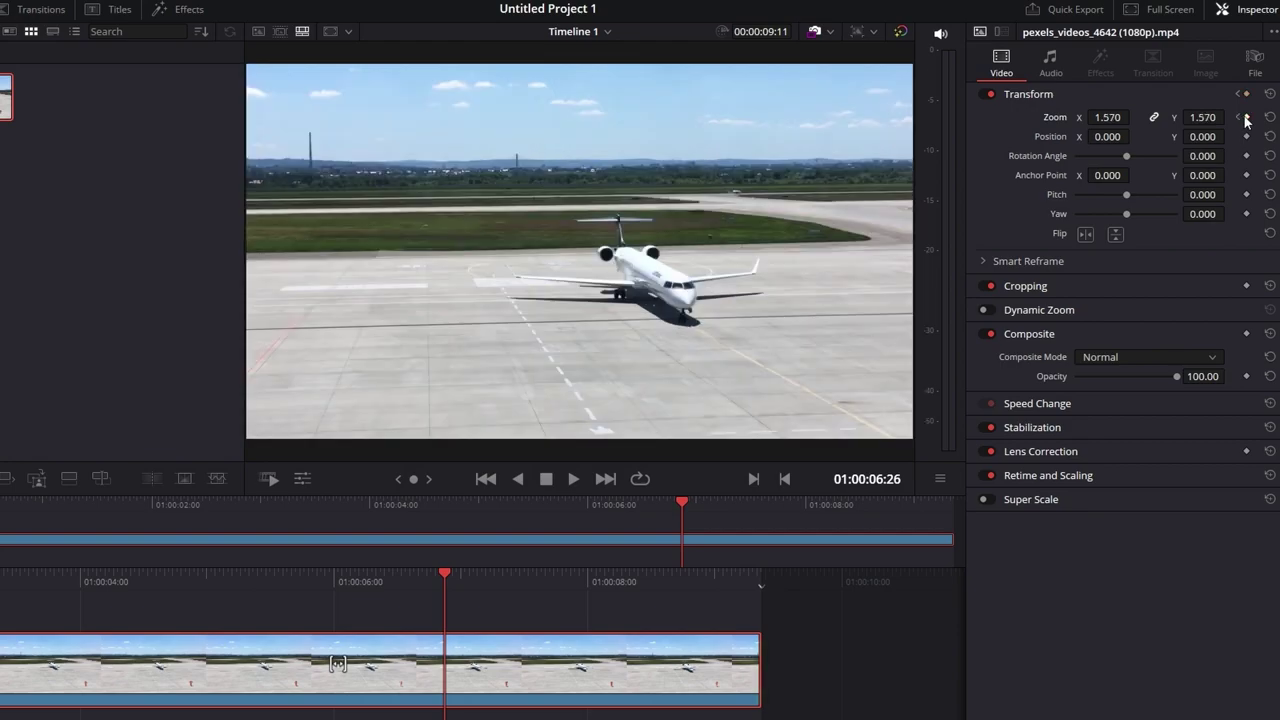
pyautogui.moveTo(562, 584); pyautogui.dragTo(512, 583)
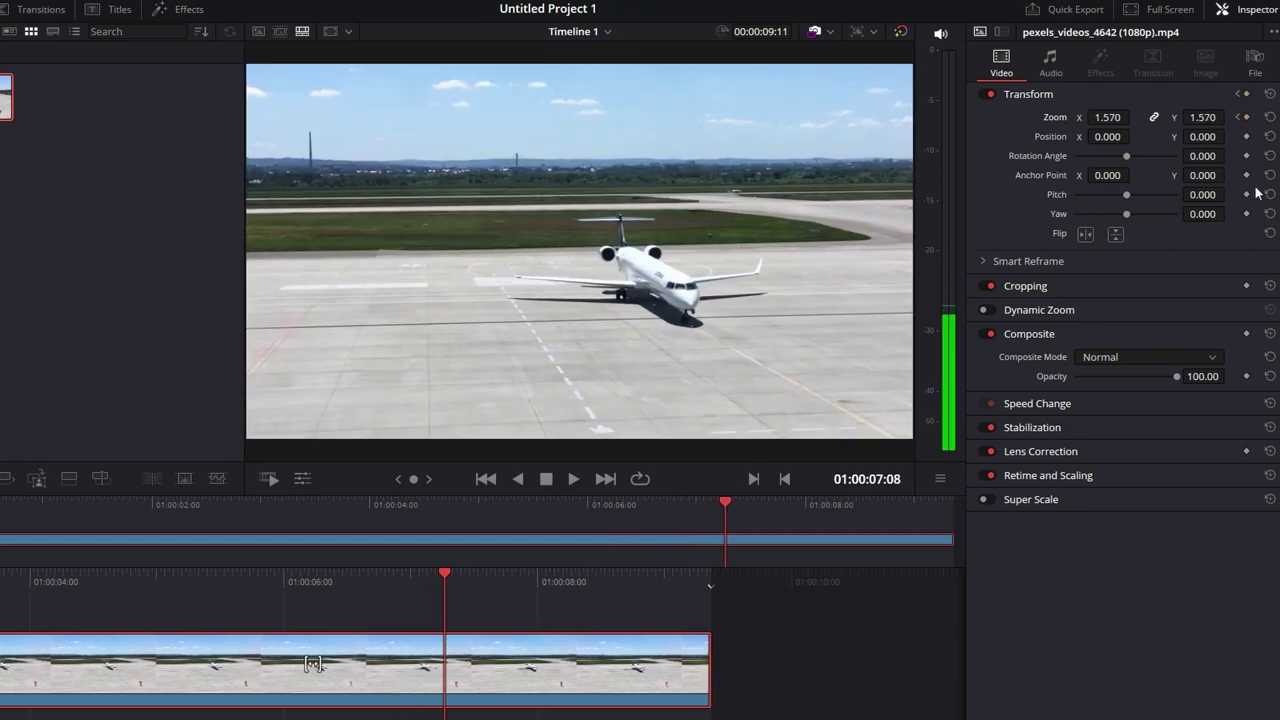
pyautogui.click(1246, 118)
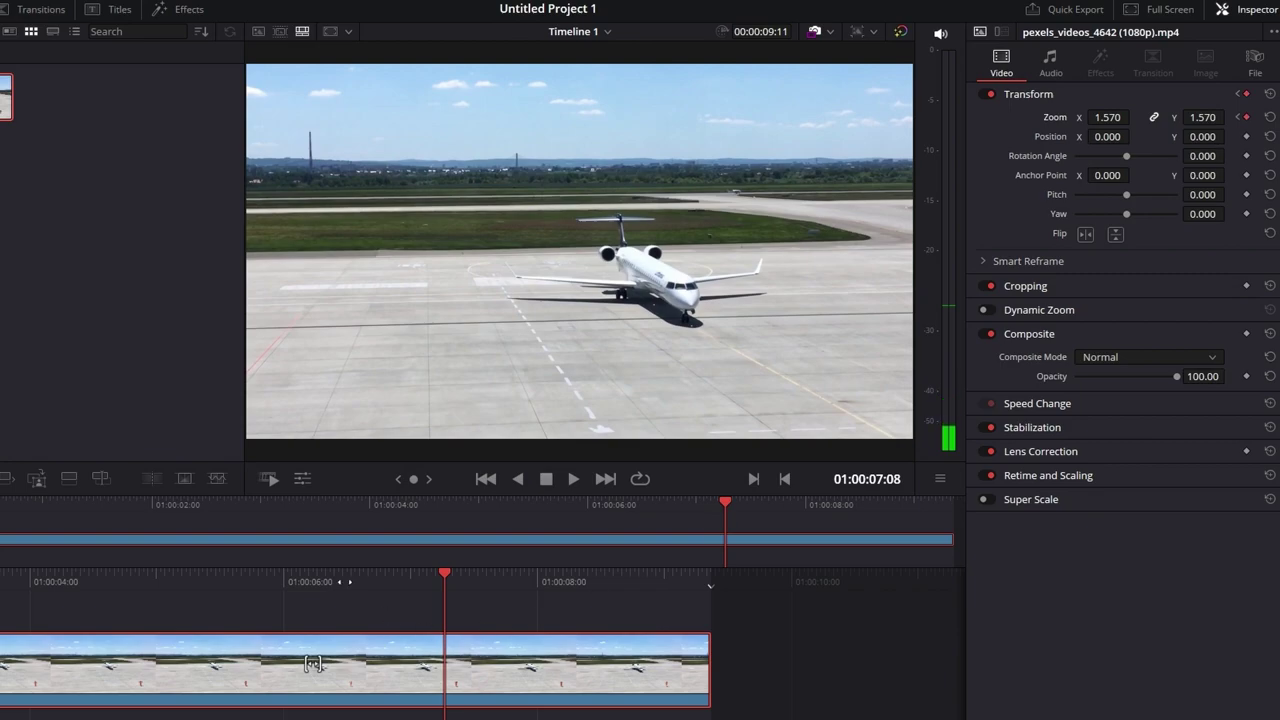
pyautogui.press('Home')
pyautogui.press('space')
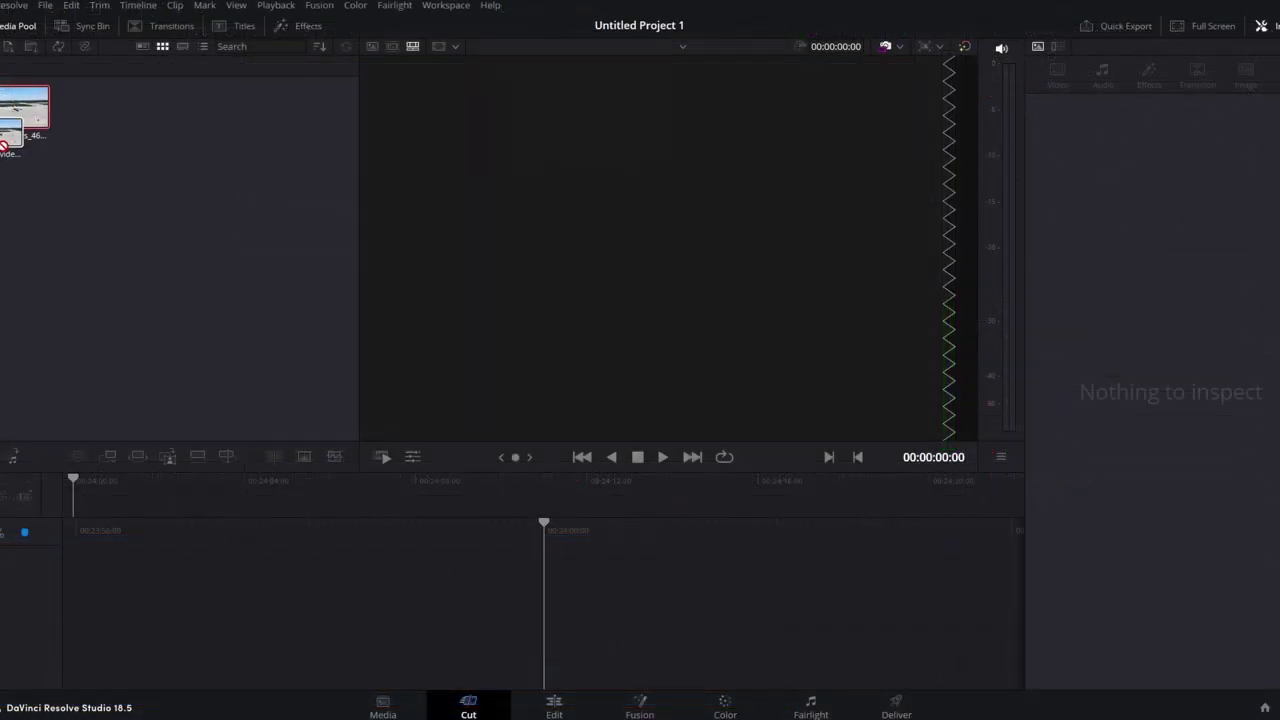
# Step: Place the airplane clip on a new timeline and open it on the Color page
pyautogui.moveTo(18, 150); pyautogui.dragTo(69, 500)
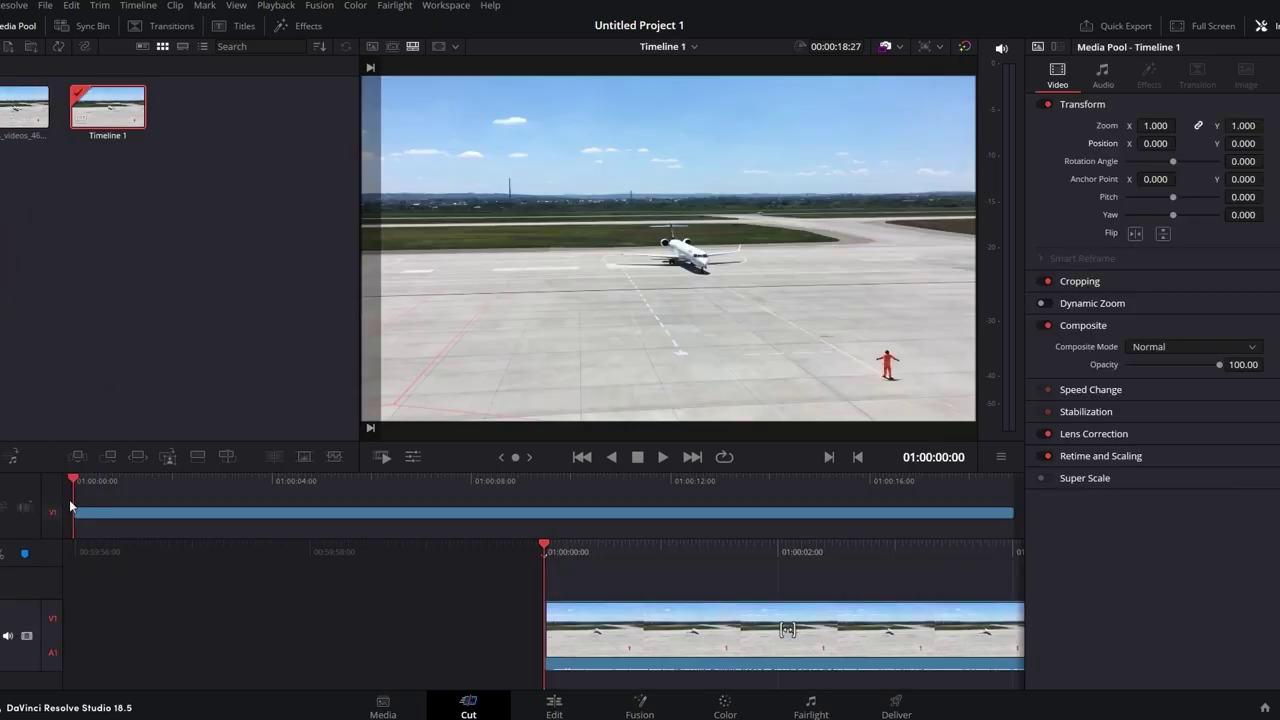
pyautogui.click(725, 706)
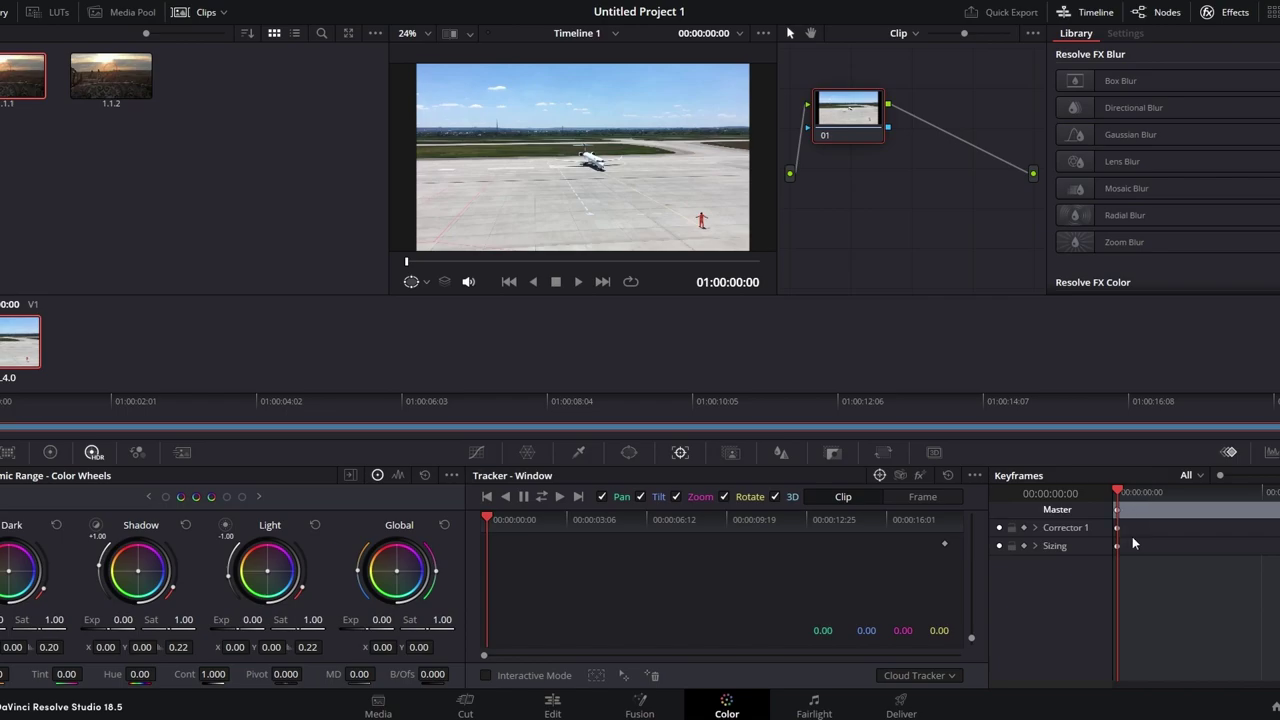
# Step: Add a dynamic keyframe at the start of the Master track and shift the Global color wheel to orange at X -0.24, Y 0.19
pyautogui.rightClick(1150, 514)
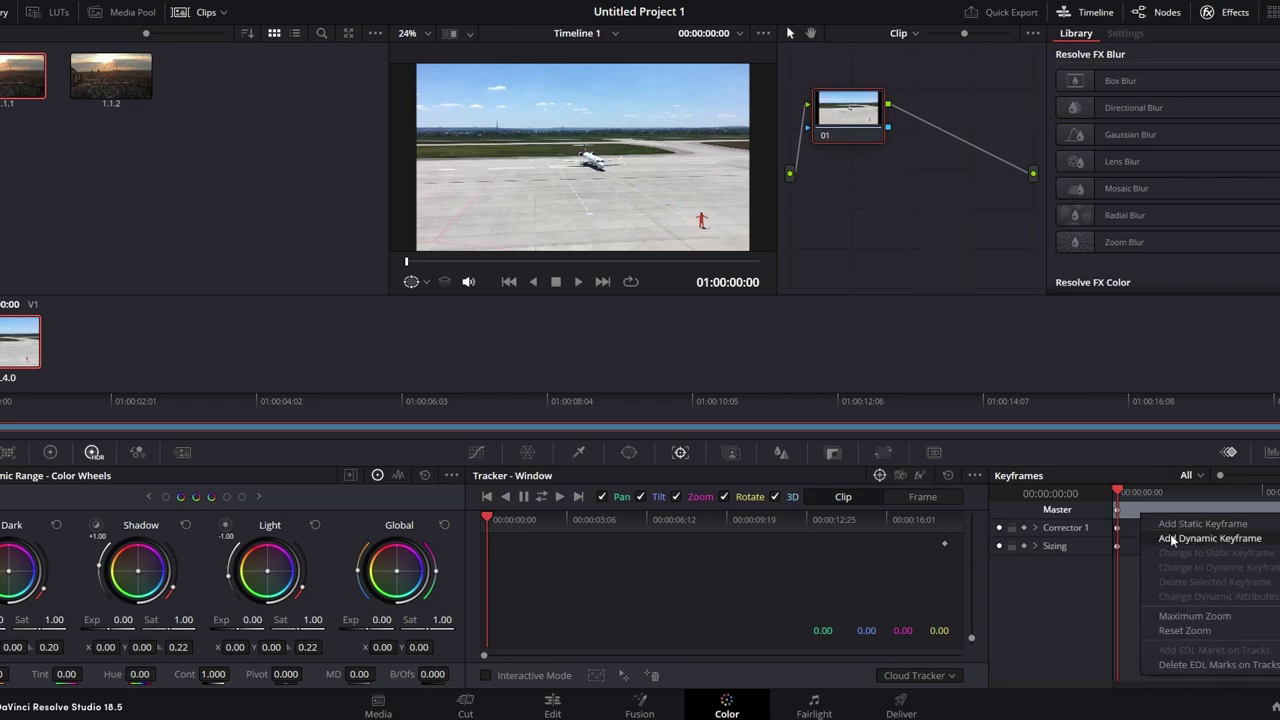
pyautogui.click(1173, 540)
pyautogui.moveTo(401, 572); pyautogui.dragTo(383, 561)
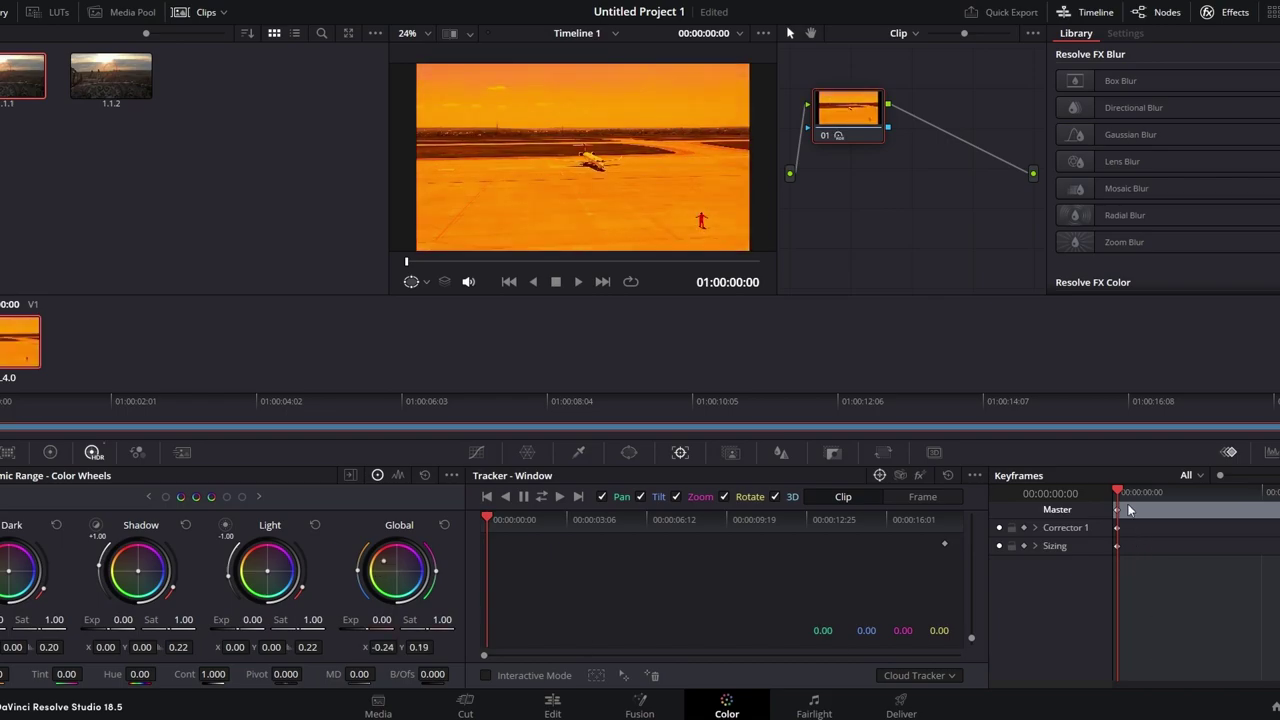
# Step: Add a second dynamic Master keyframe at 00:00:06:23, return the Global color wheel to neutral, and scrub past the keyframe to 00:00:08:25
pyautogui.moveTo(1123, 495); pyautogui.dragTo(1196, 497)
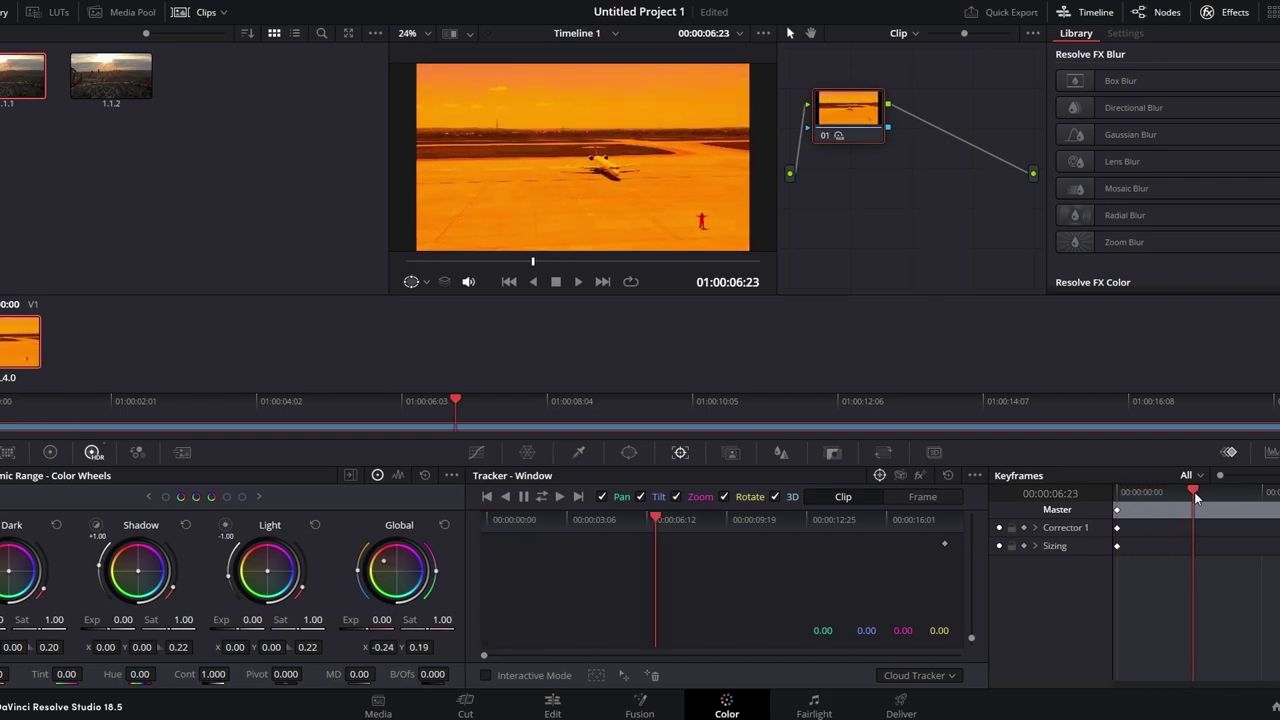
pyautogui.rightClick(1183, 513)
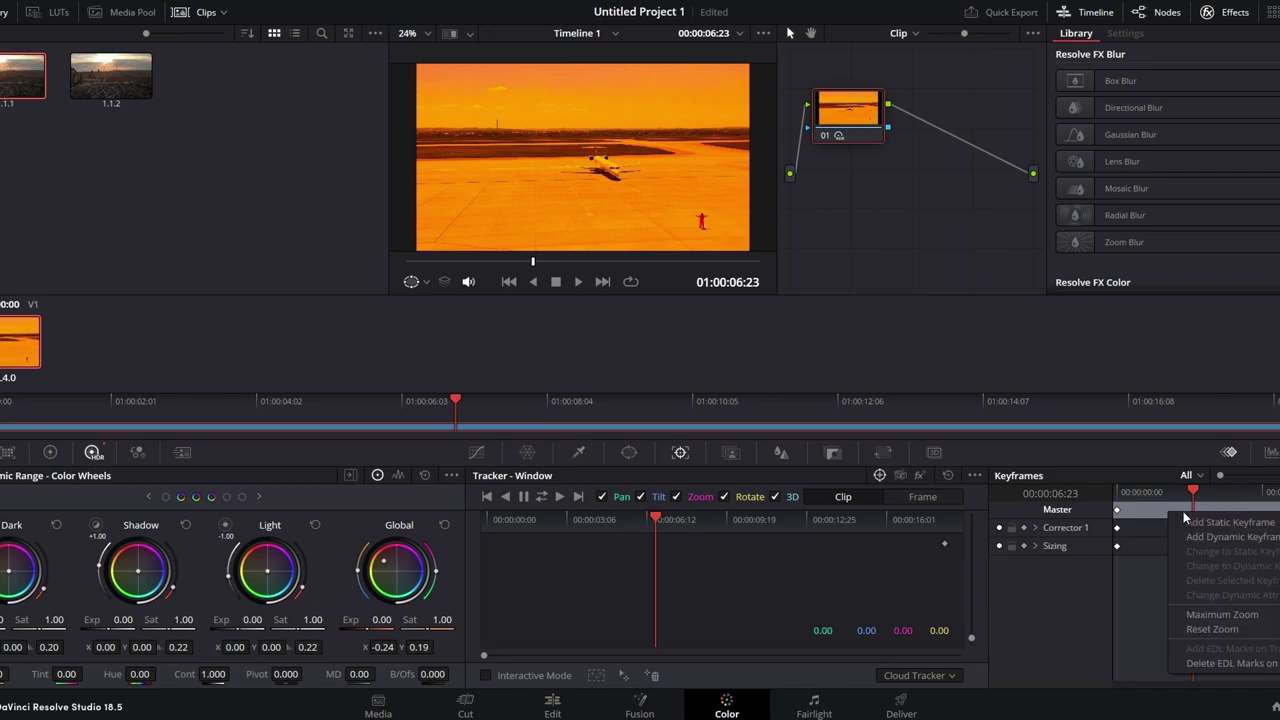
pyautogui.click(1265, 541)
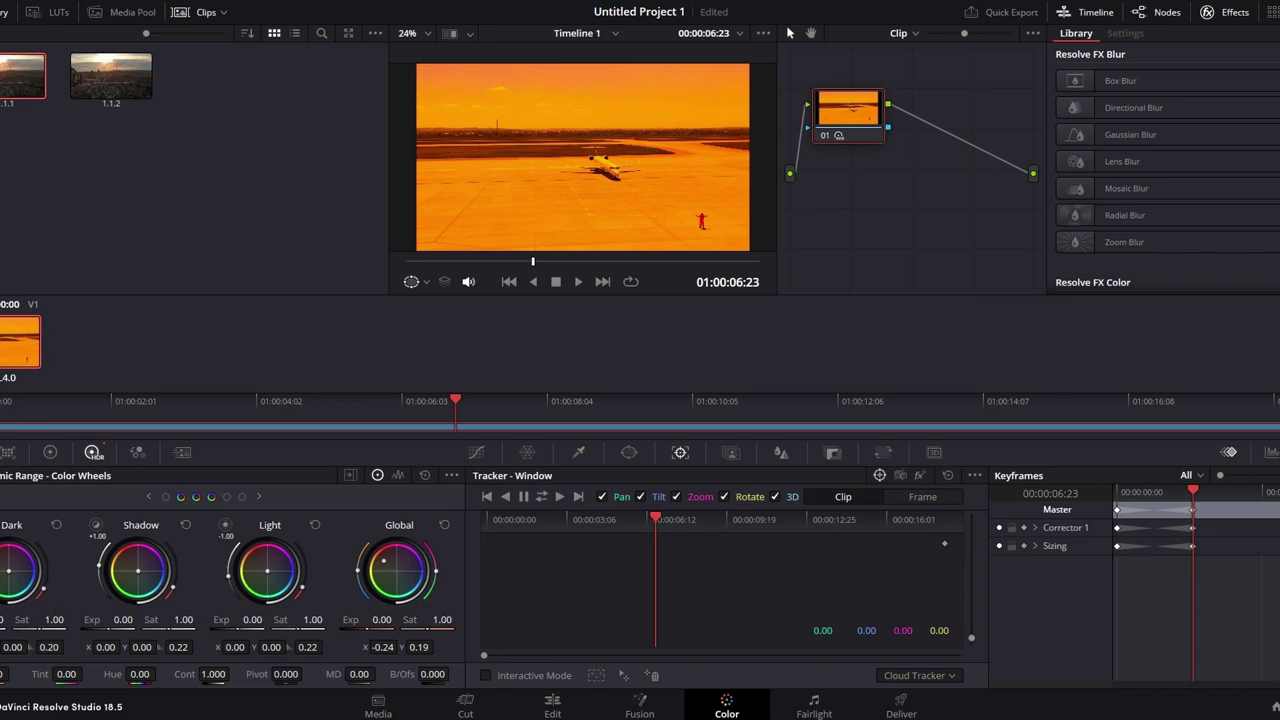
pyautogui.moveTo(384, 562); pyautogui.dragTo(400, 574)
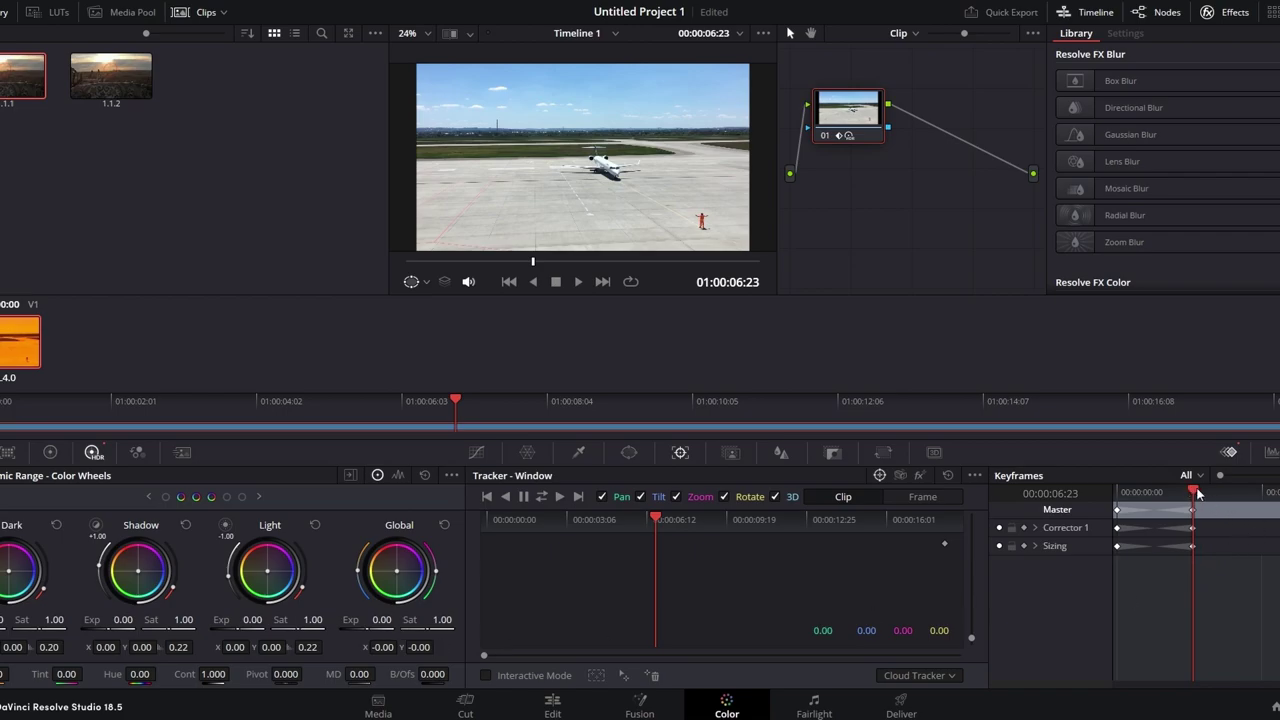
pyautogui.moveTo(1192, 492); pyautogui.dragTo(1219, 497)
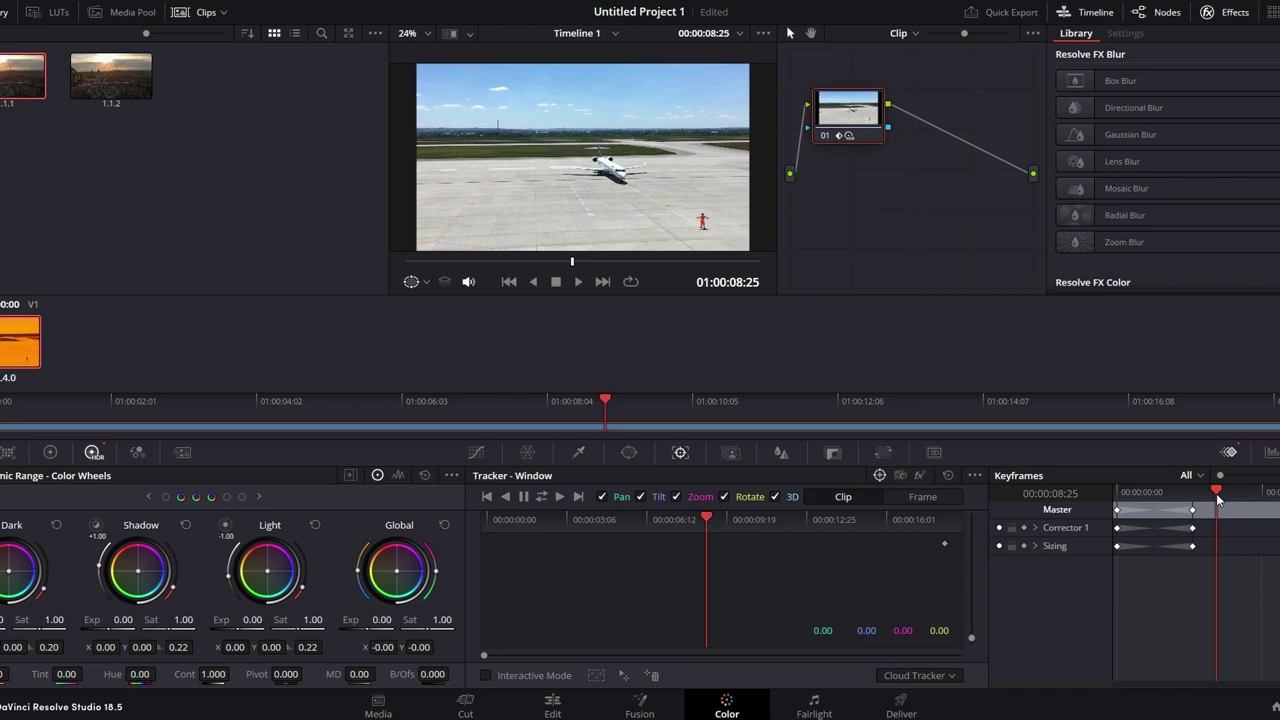
# Step: Return the playhead to the clip's start and play the color animation on the Edit page
pyautogui.moveTo(1218, 500); pyautogui.dragTo(1044, 489)
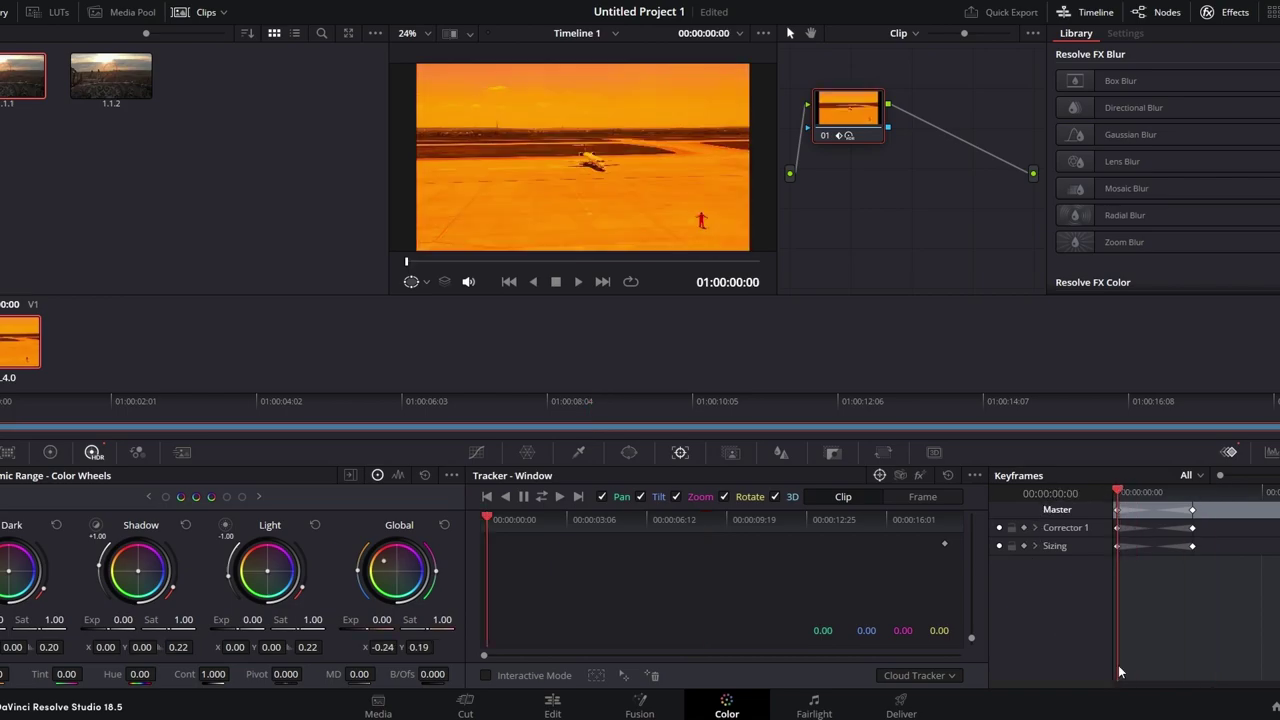
pyautogui.click(564, 705)
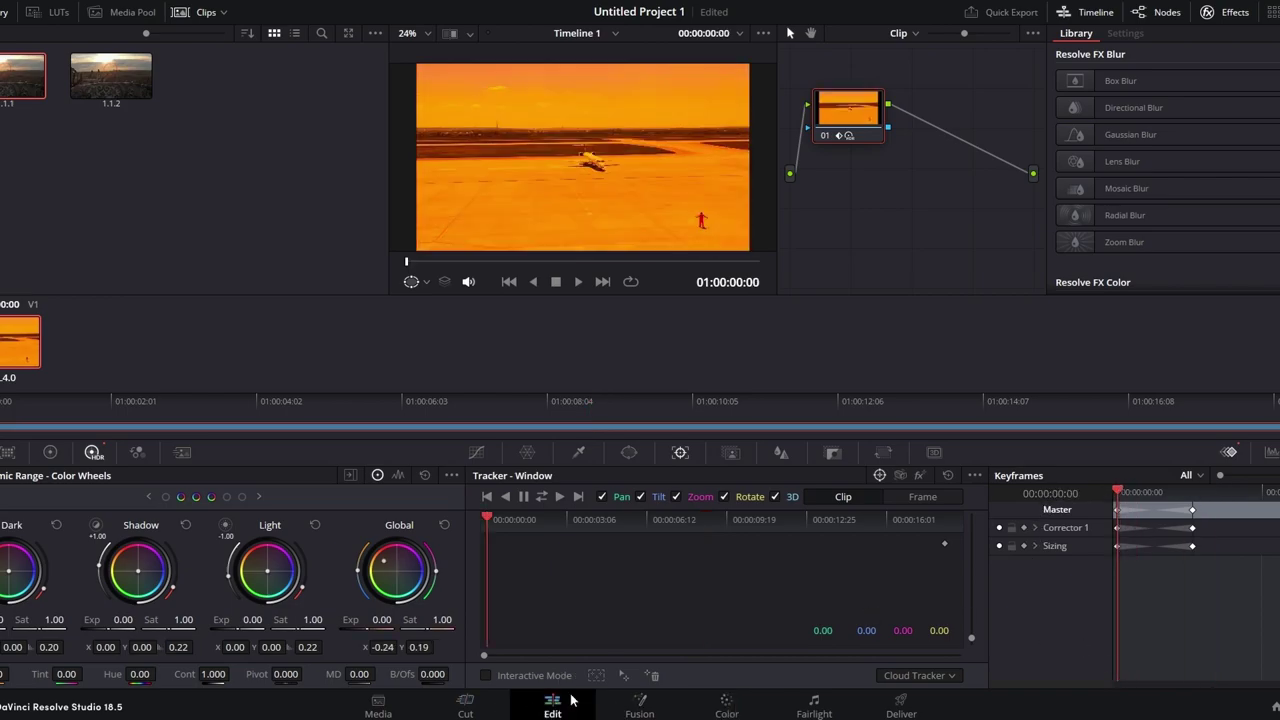
pyautogui.press('space')
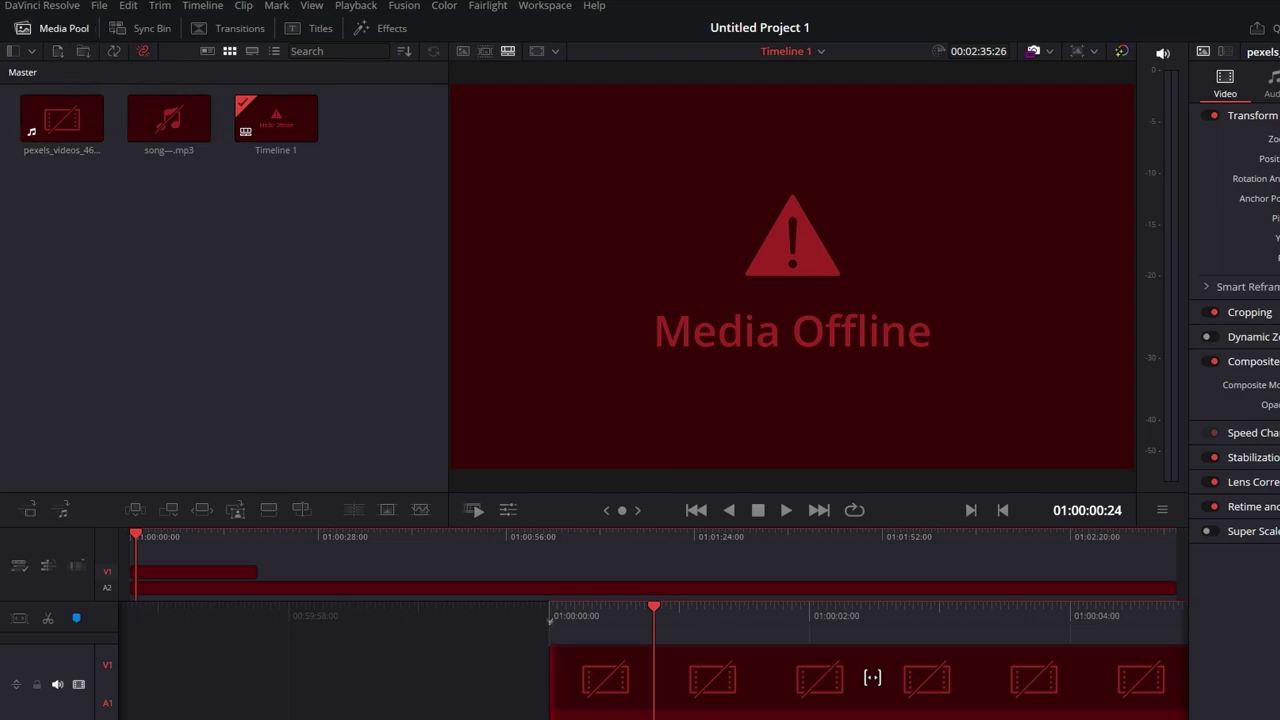
# Step: On the Edit page, select the offline pexels video and song clips in the media pool and start relinking them
pyautogui.hotkey('shift', '4')
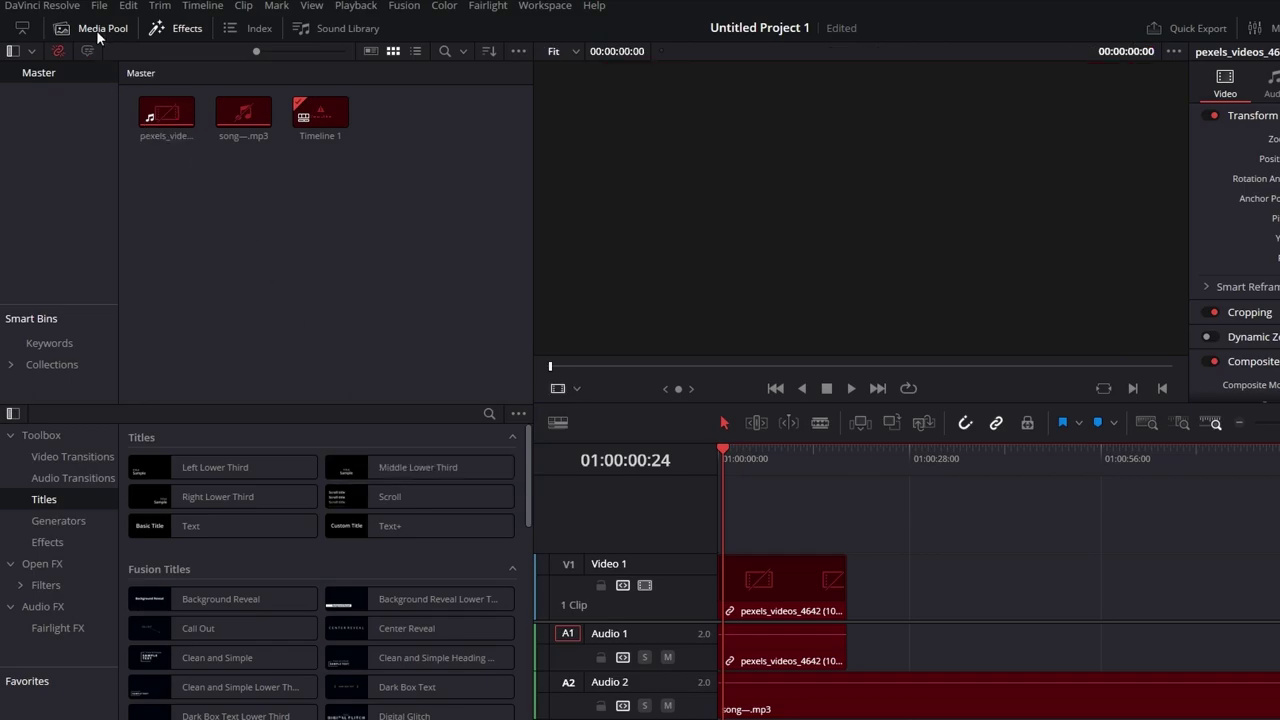
pyautogui.click(96, 30)
pyautogui.click(96, 30)
pyautogui.click(248, 122)
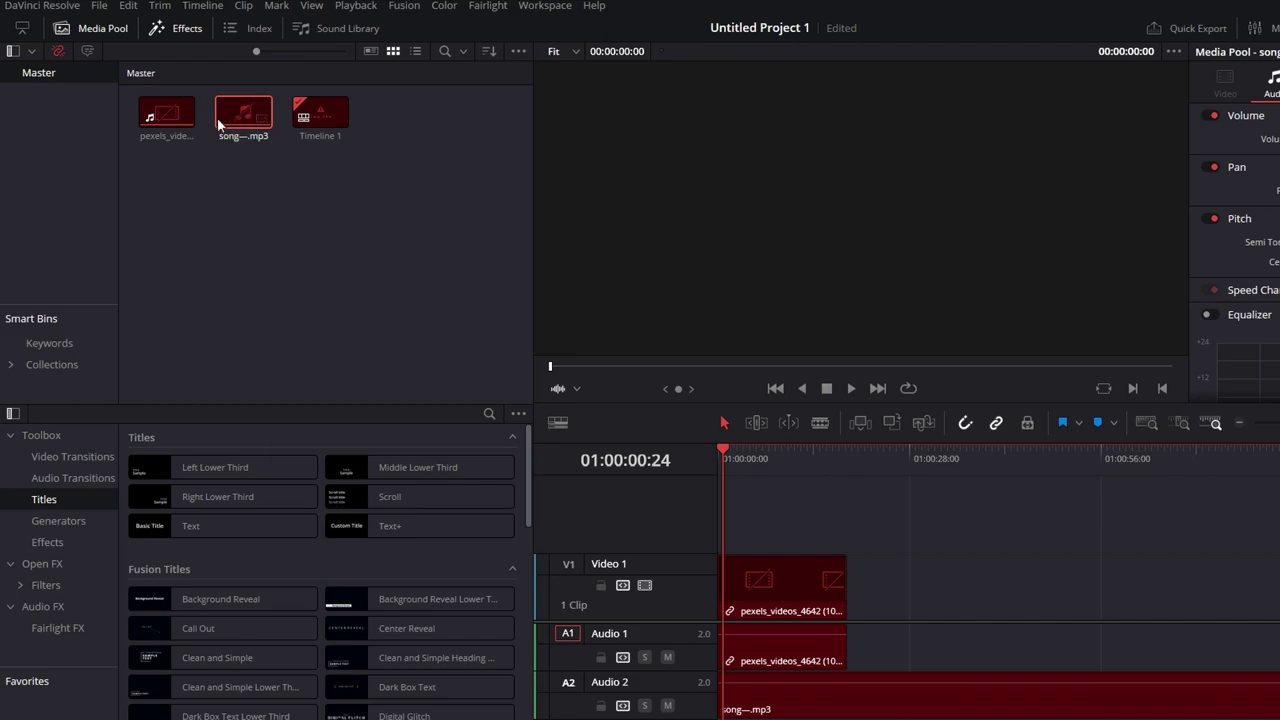
pyautogui.click(181, 120)
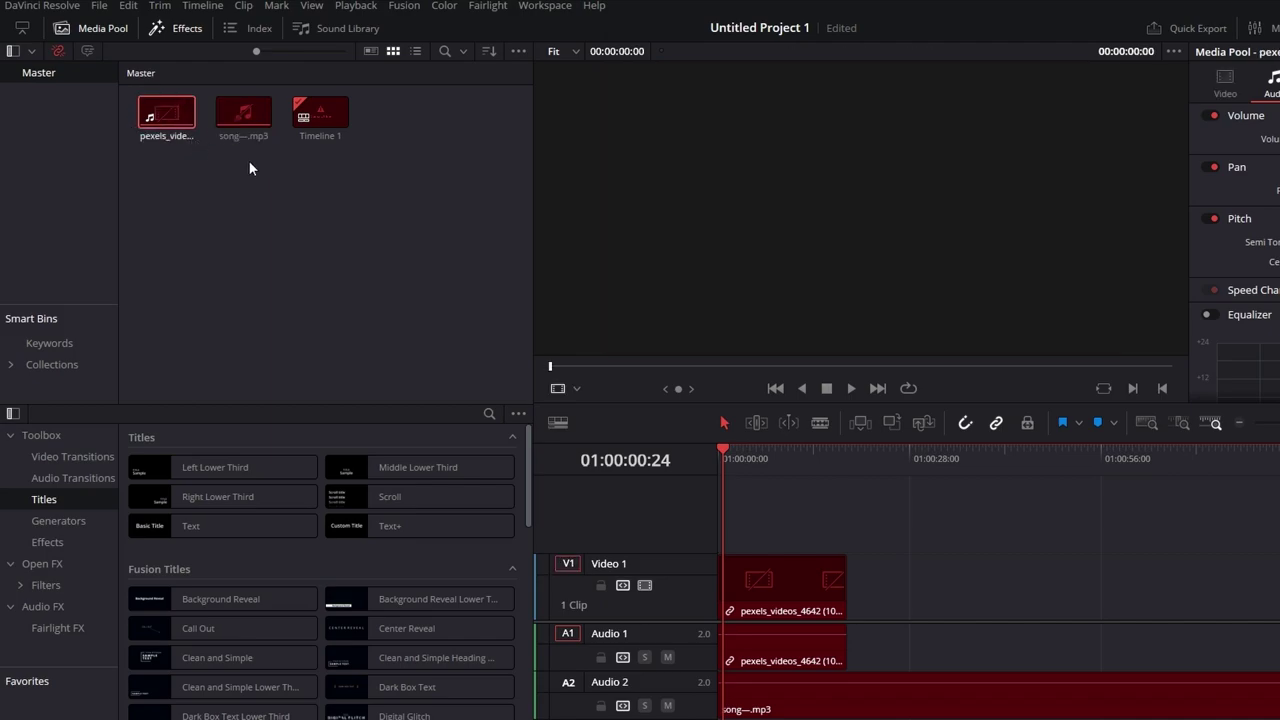
pyautogui.moveTo(250, 168); pyautogui.dragTo(168, 114)
pyautogui.rightClick(167, 114)
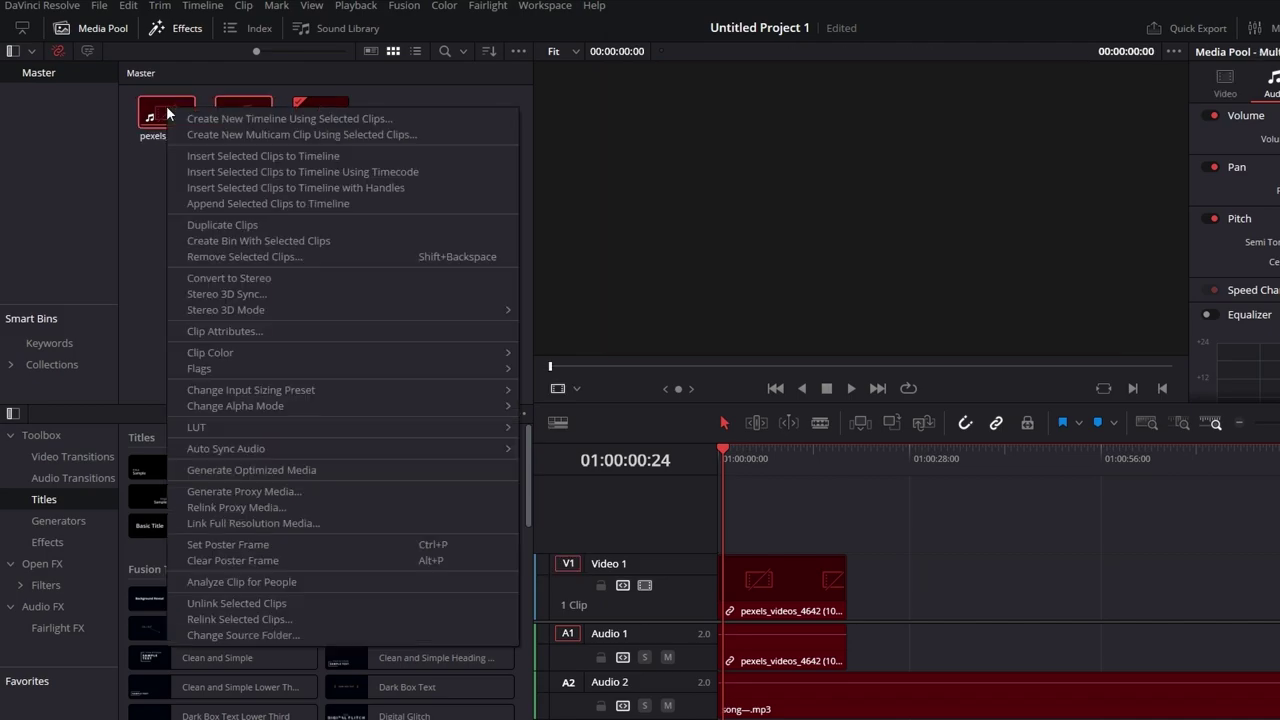
pyautogui.click(285, 620)
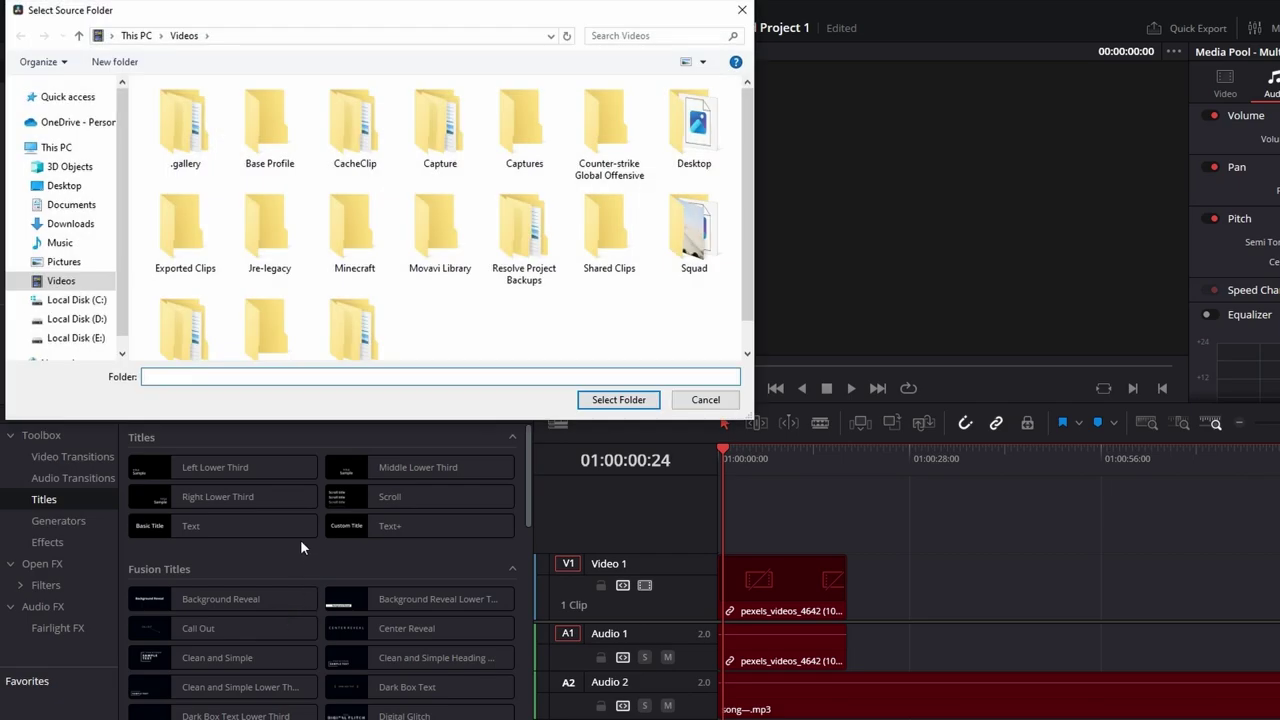
# Step: Choose Local Disk (C:) as the source folder for relinking the offline clips
pyautogui.scroll(-1, 455, 323)
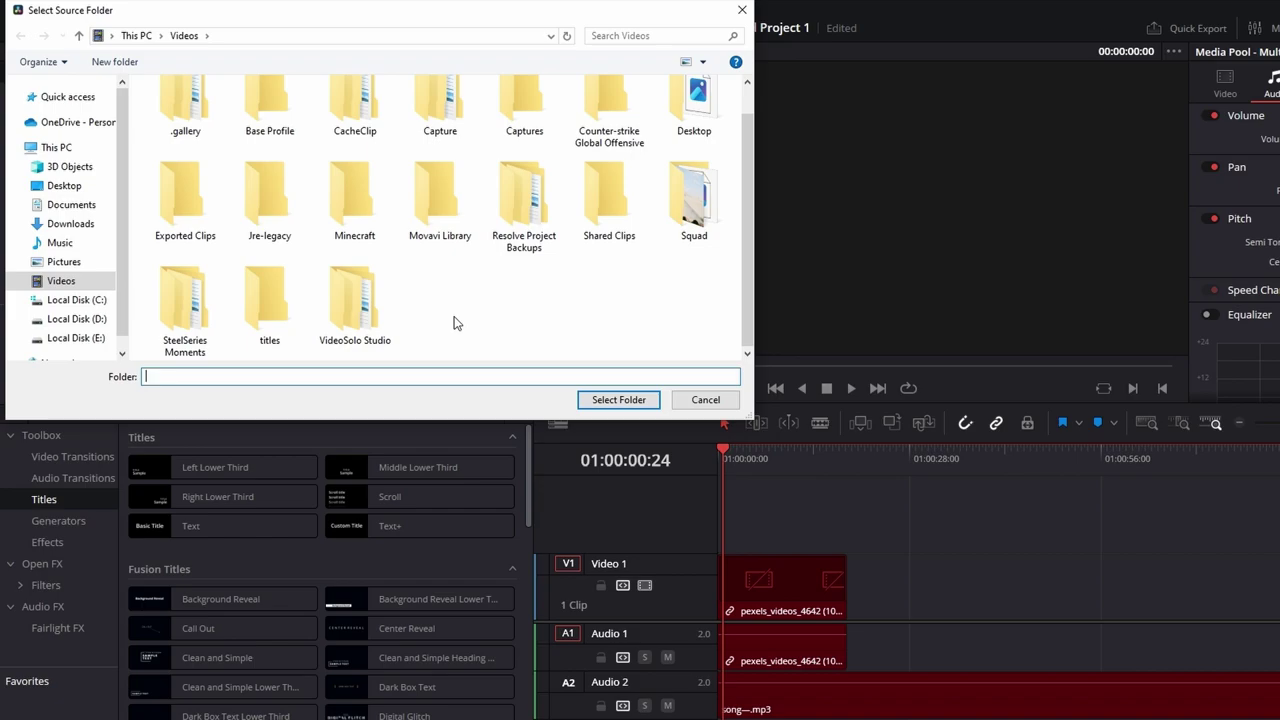
pyautogui.click(70, 301)
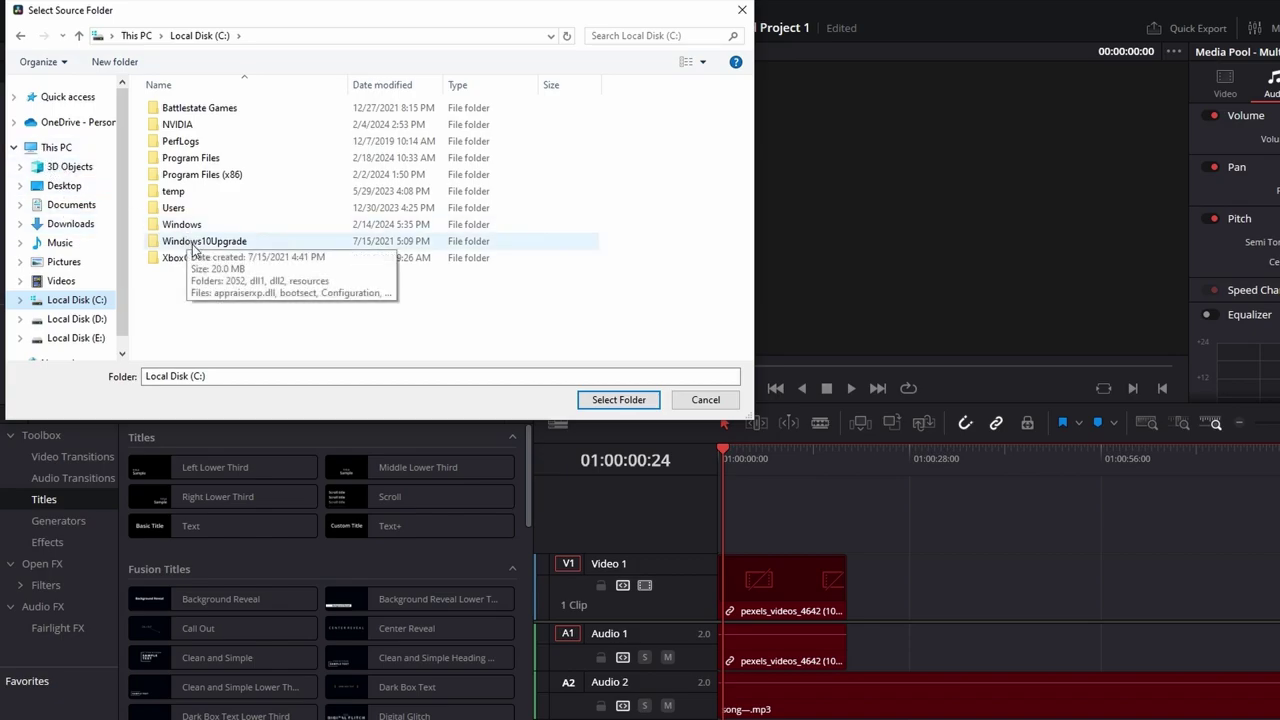
pyautogui.click(594, 399)
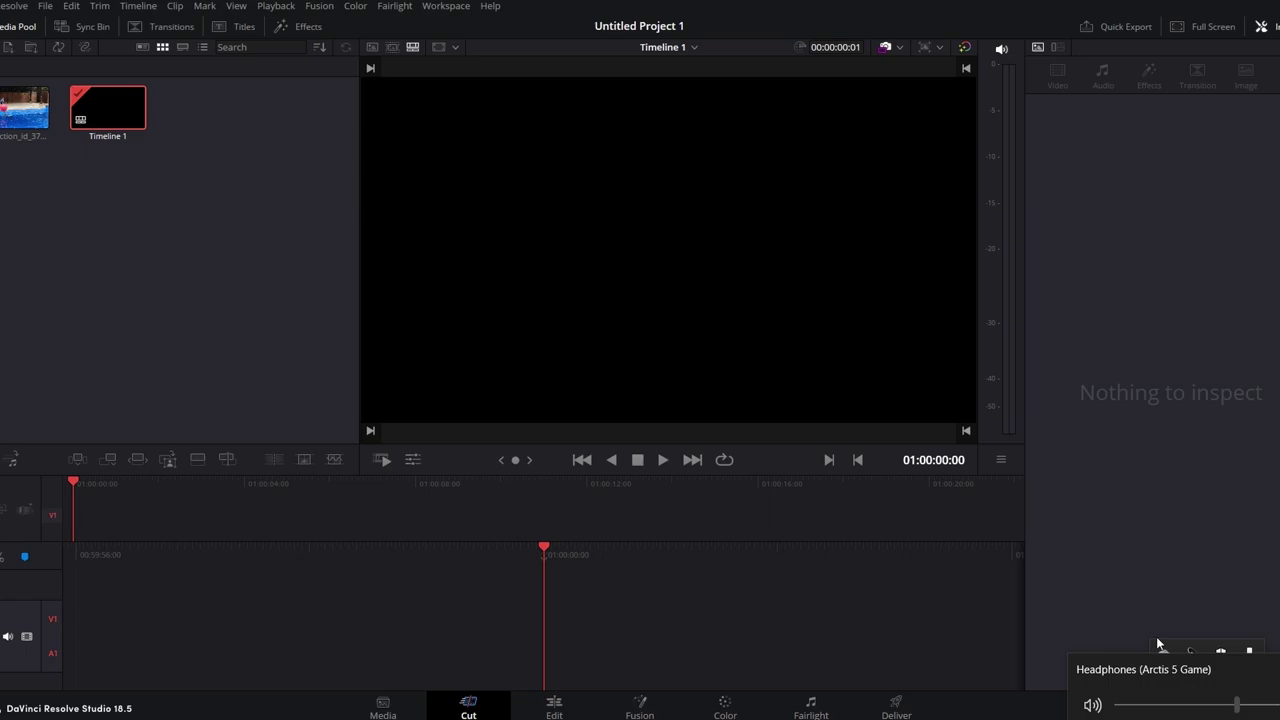
# Step: Set the audio output device to Use system settings in the Video and Audio I/O preferences and save
pyautogui.click(3, 5)
pyautogui.click(32, 77)
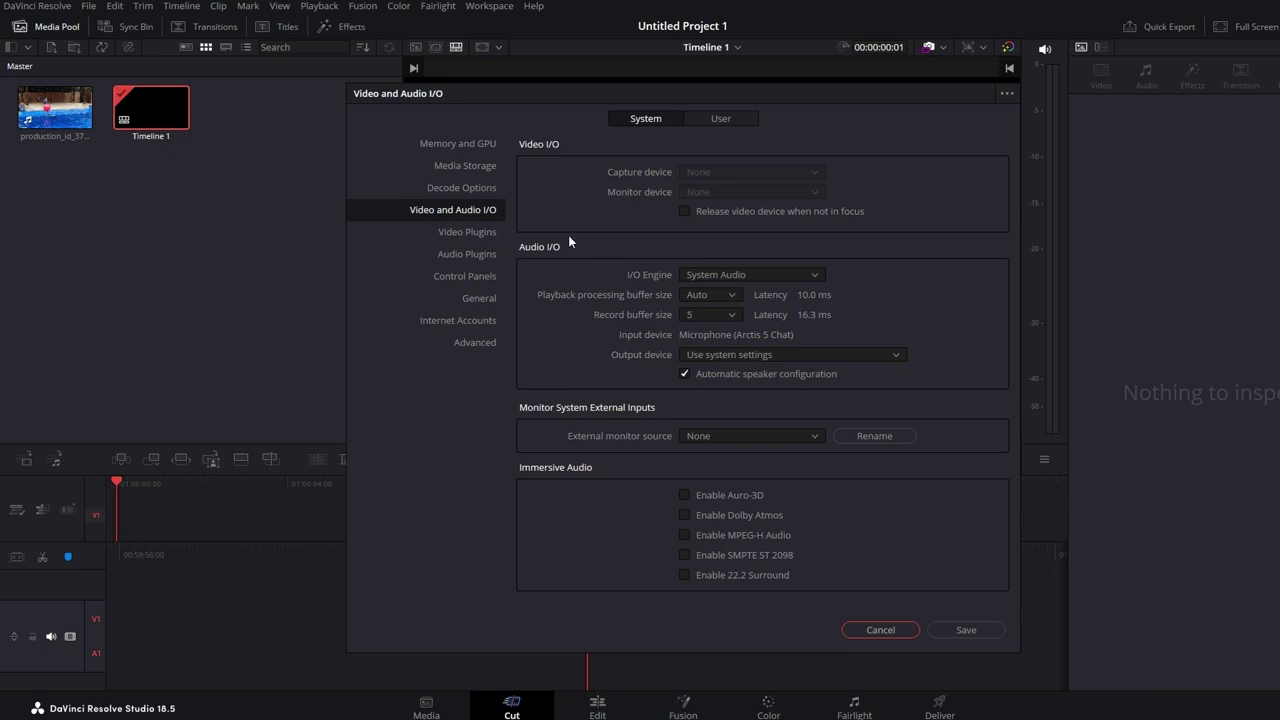
pyautogui.click(733, 354)
pyautogui.click(675, 372)
pyautogui.click(710, 358)
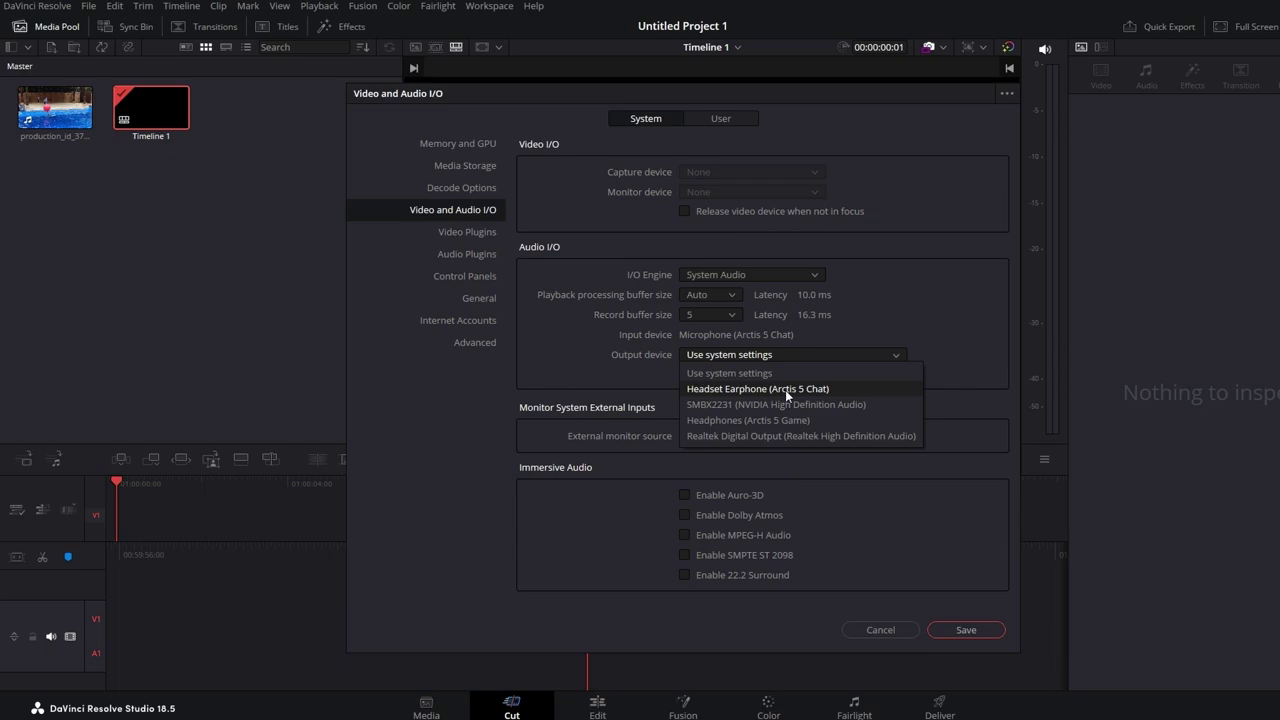
pyautogui.click(939, 364)
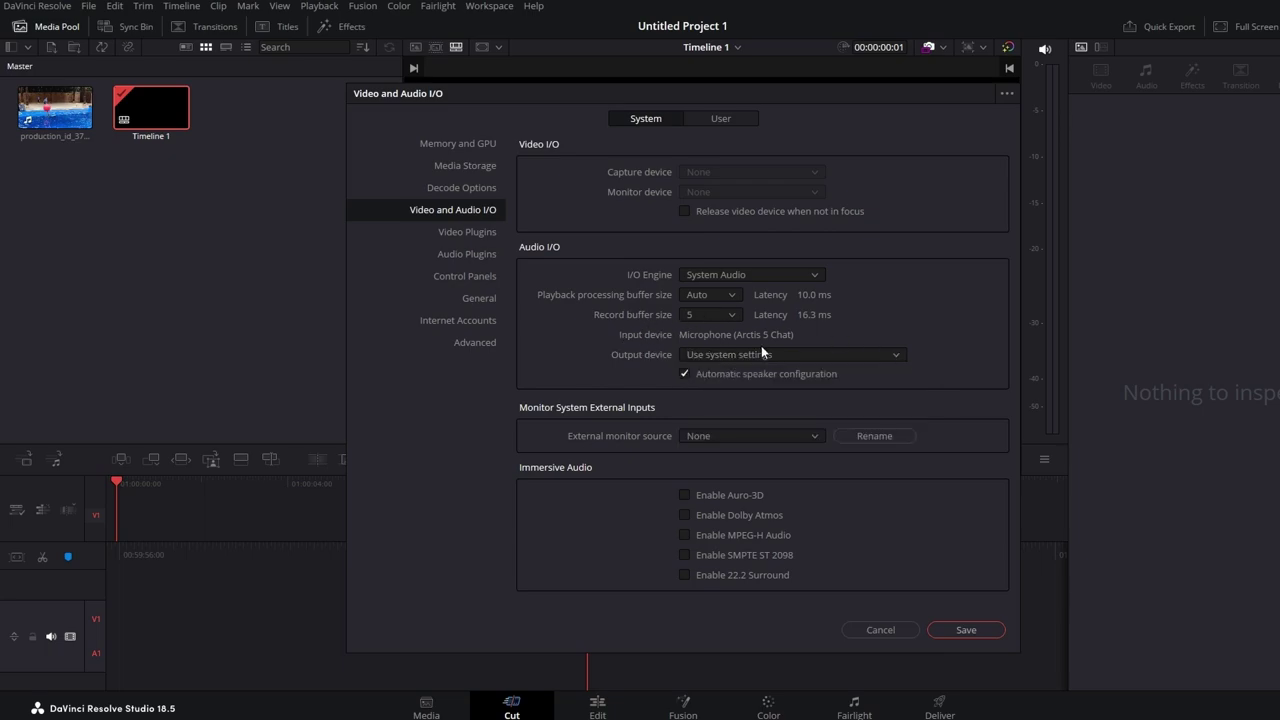
pyautogui.click(962, 631)
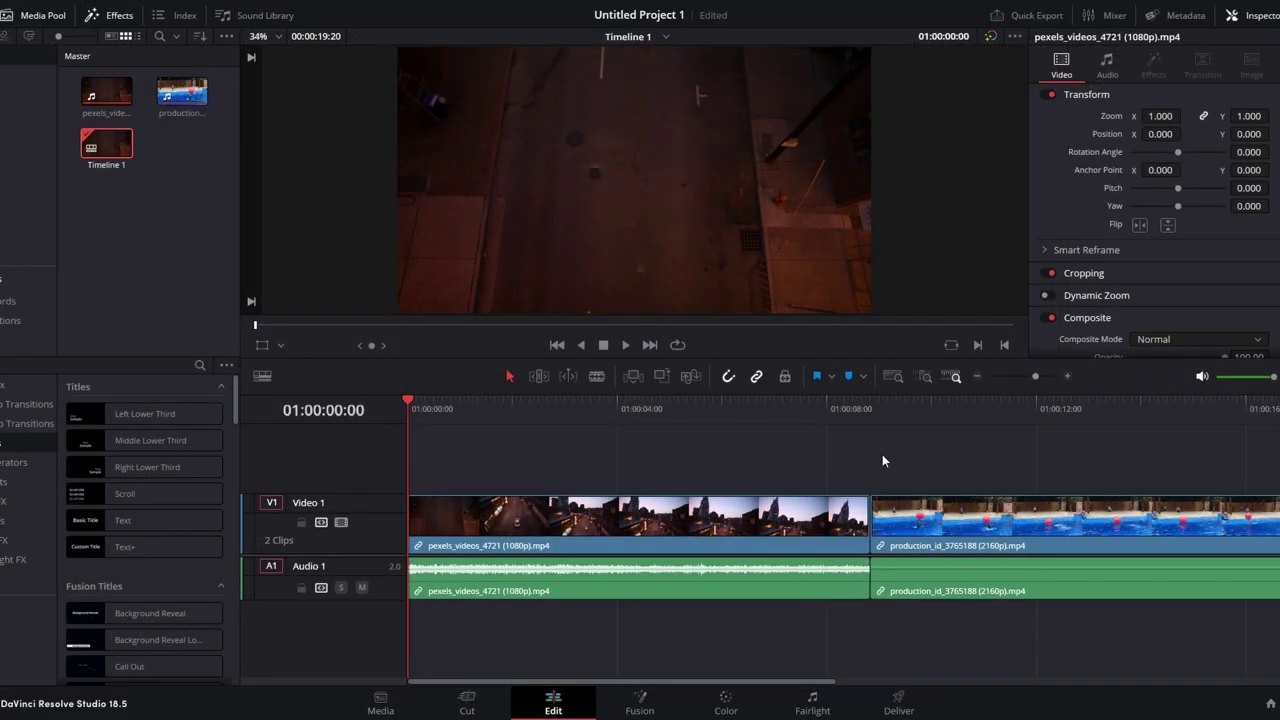
# Step: Display the video transitions for the two-clip timeline and choose Cross Dissolve
pyautogui.moveTo(1036, 376); pyautogui.dragTo(1029, 375)
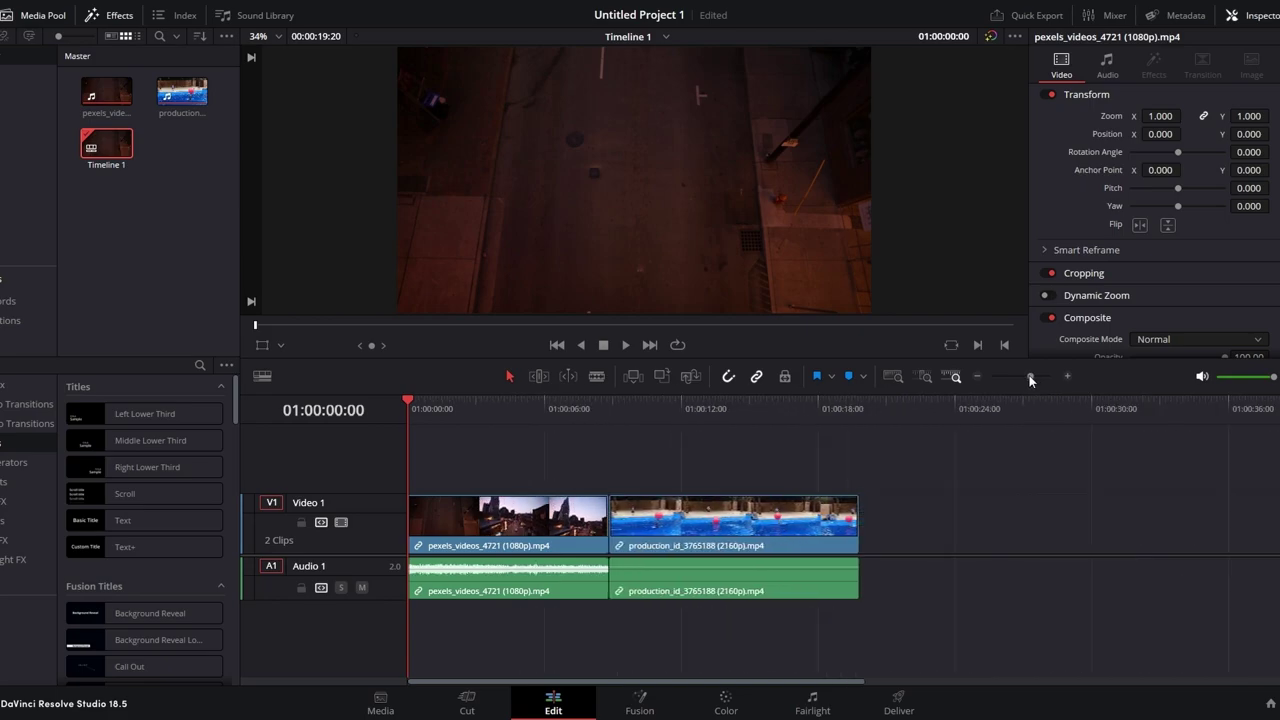
pyautogui.click(4, 406)
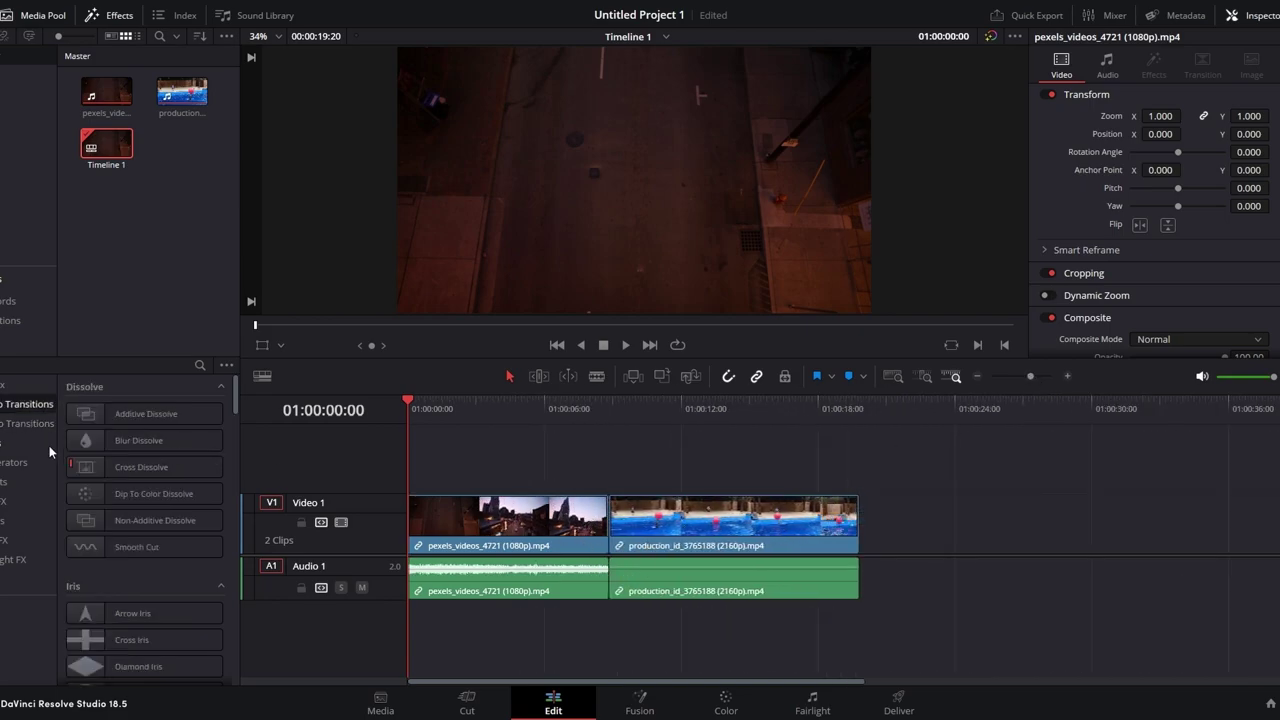
pyautogui.moveTo(96, 462); pyautogui.dragTo(200, 478)
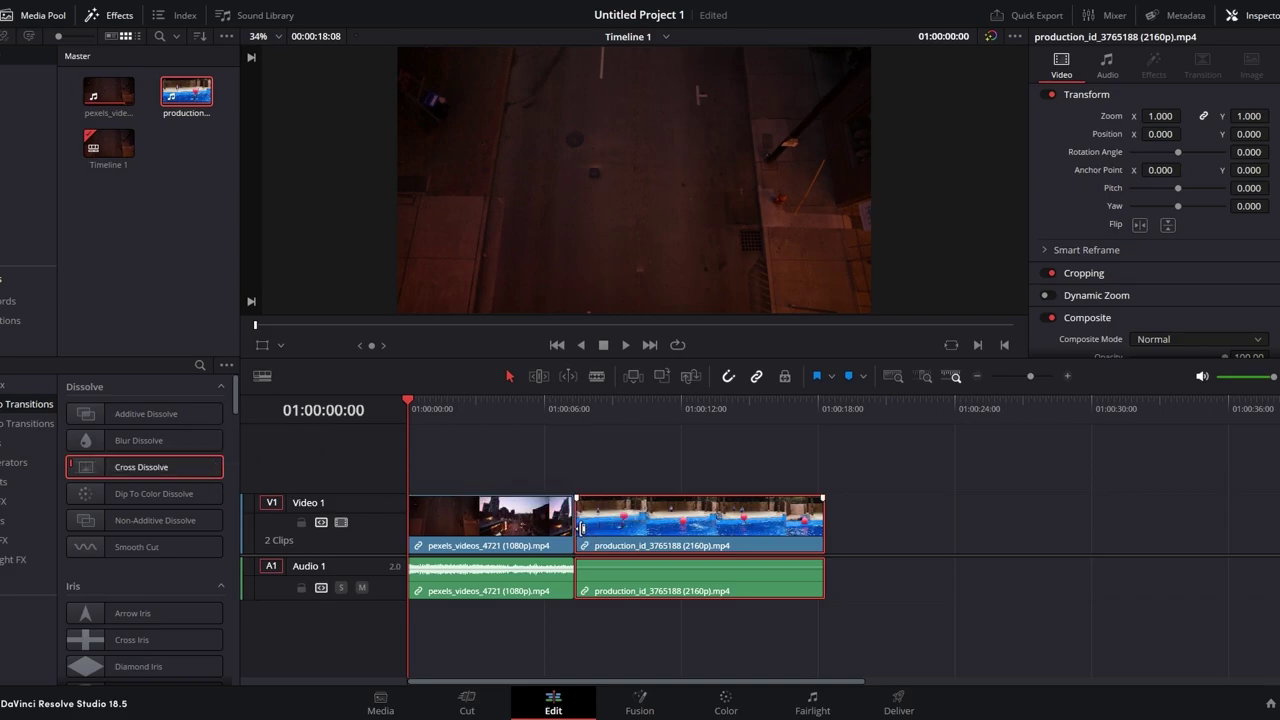
# Step: Trim about 1.6 seconds off the start of the dolphin clip and move it back against the city clip
pyautogui.moveTo(581, 528); pyautogui.dragTo(613, 528)
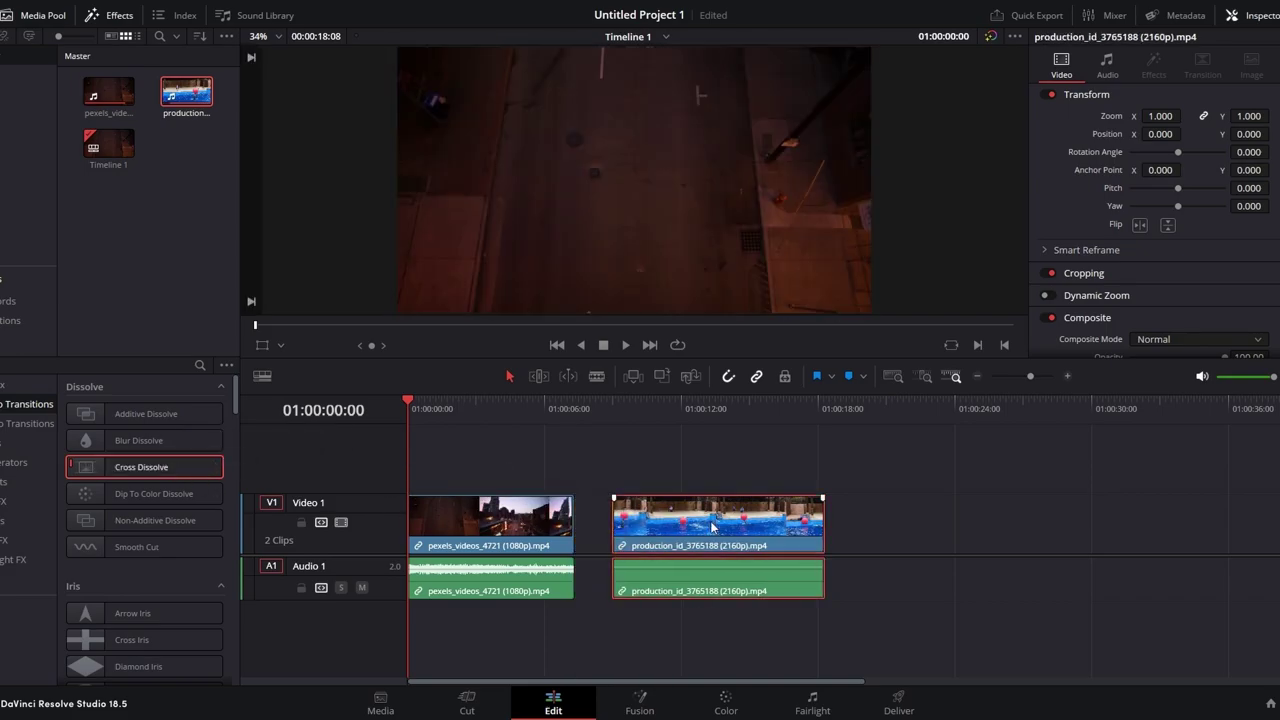
pyautogui.moveTo(712, 527); pyautogui.dragTo(675, 527)
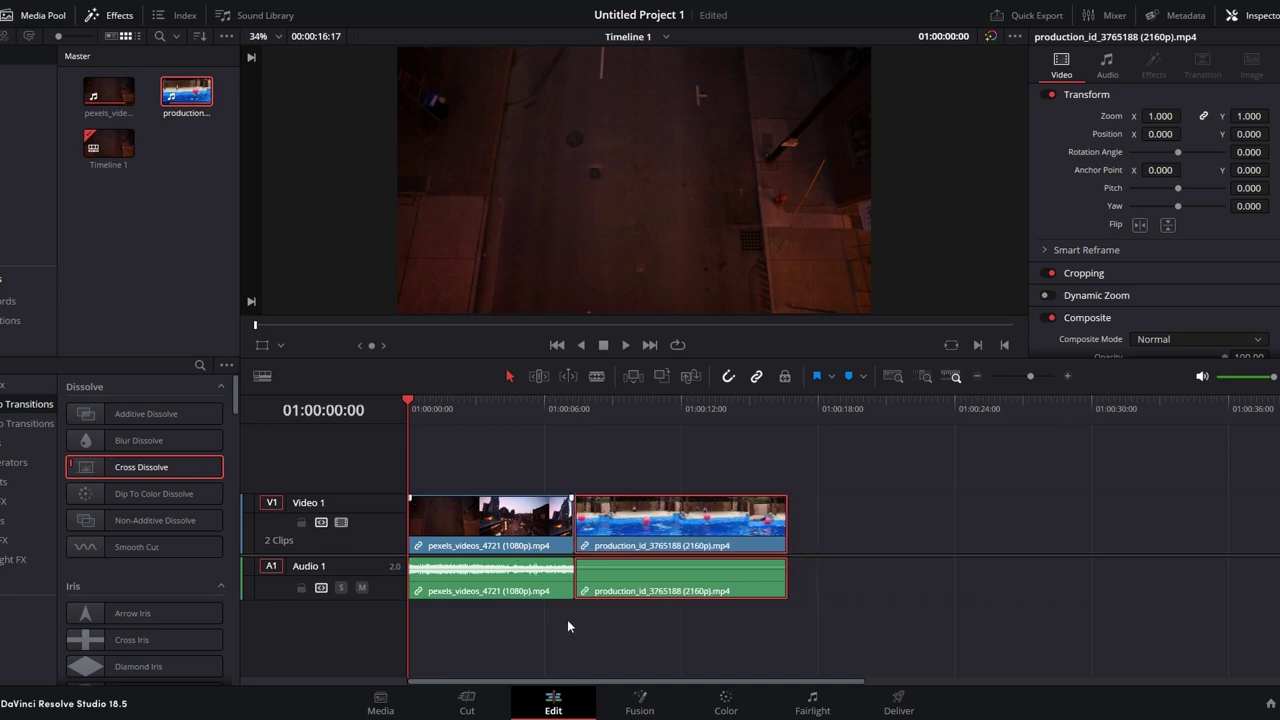
pyautogui.click(590, 632)
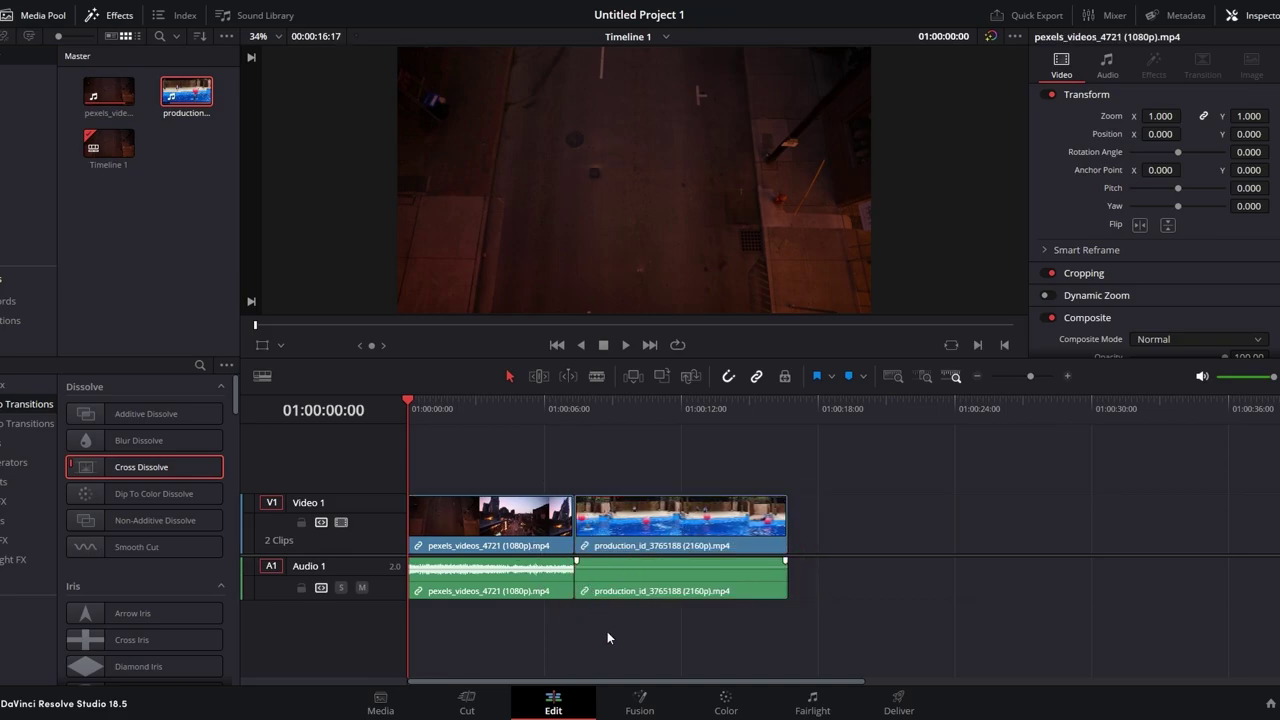
# Step: Apply a 1.3-second Cross Dissolve at the cut between the city and dolphin clips and play through it
pyautogui.moveTo(119, 467); pyautogui.dragTo(589, 519)
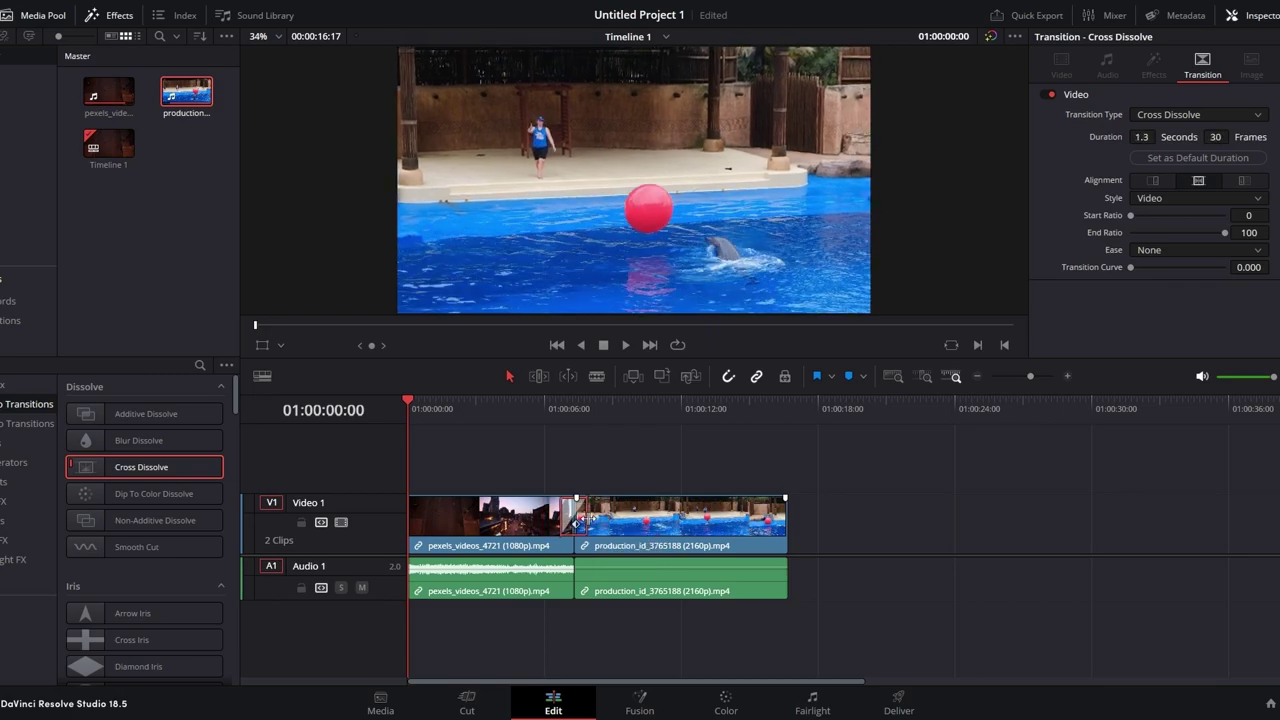
pyautogui.click(548, 413)
pyautogui.press('space')
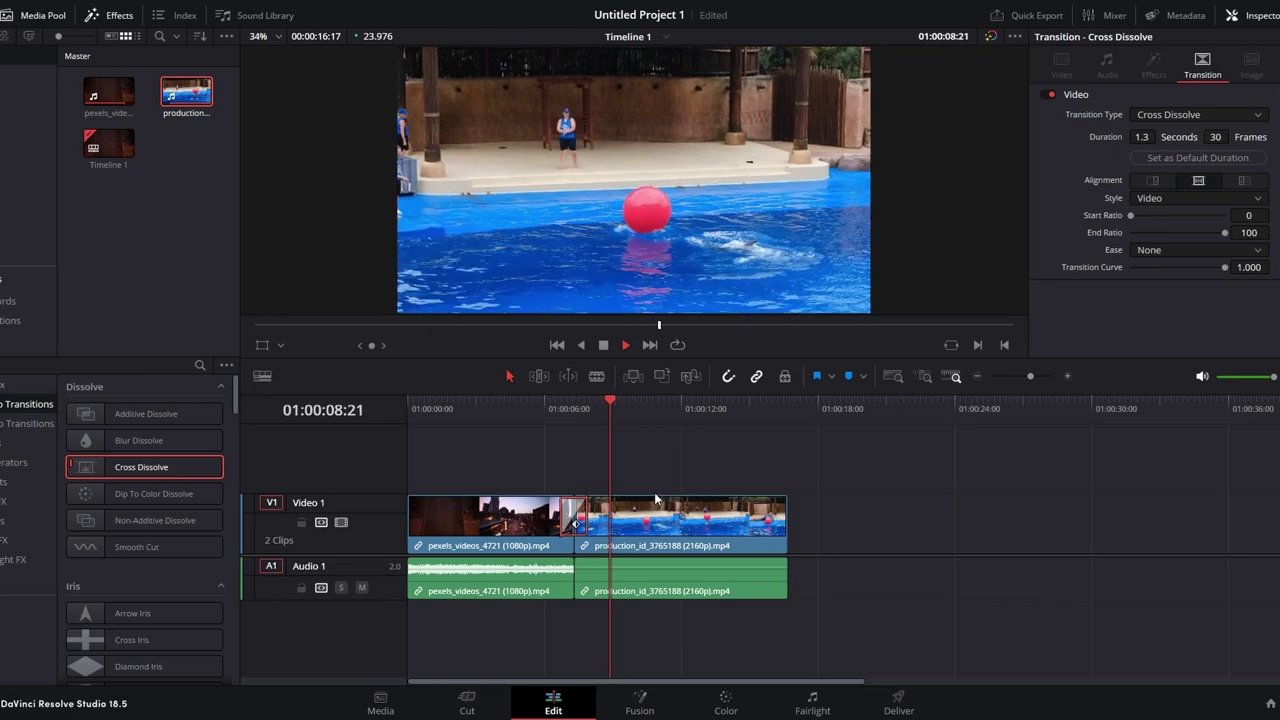
pyautogui.press('space')
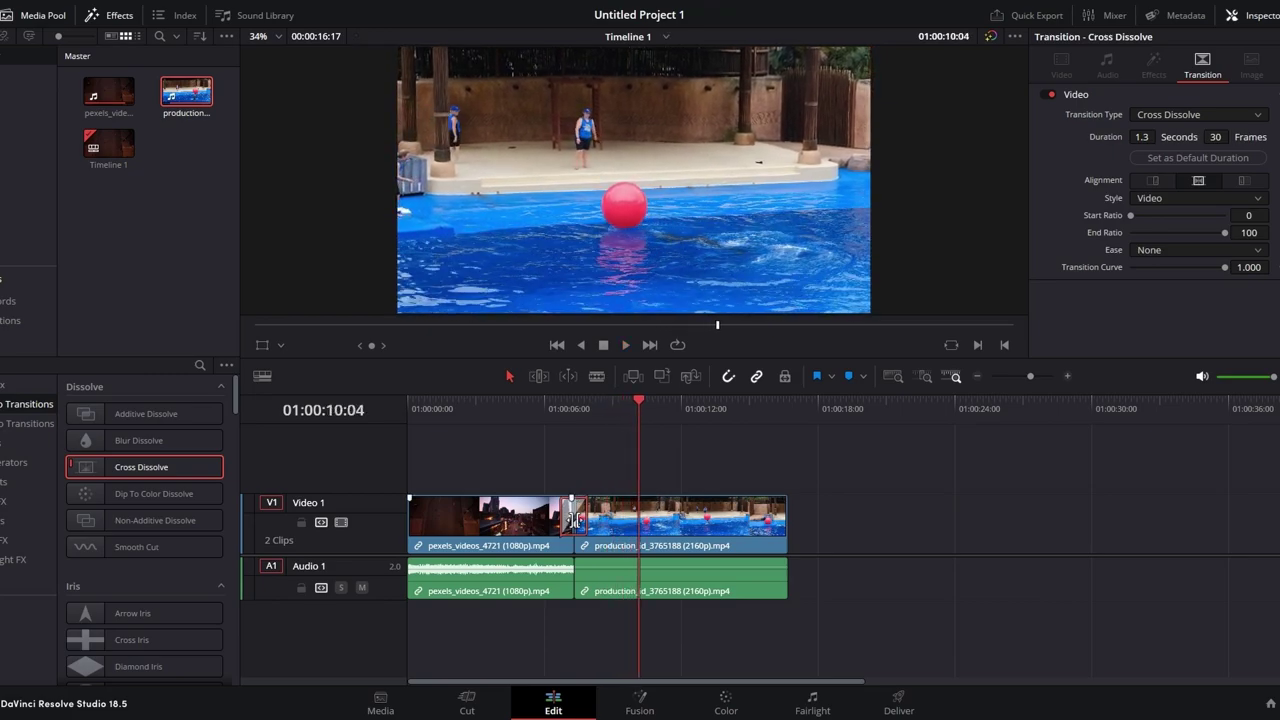
# Step: Trim about 1.4 seconds more off the dolphin clip's start and apply a 3.0-second Cross Dissolve between the two clips
pyautogui.moveTo(577, 518); pyautogui.dragTo(640, 520)
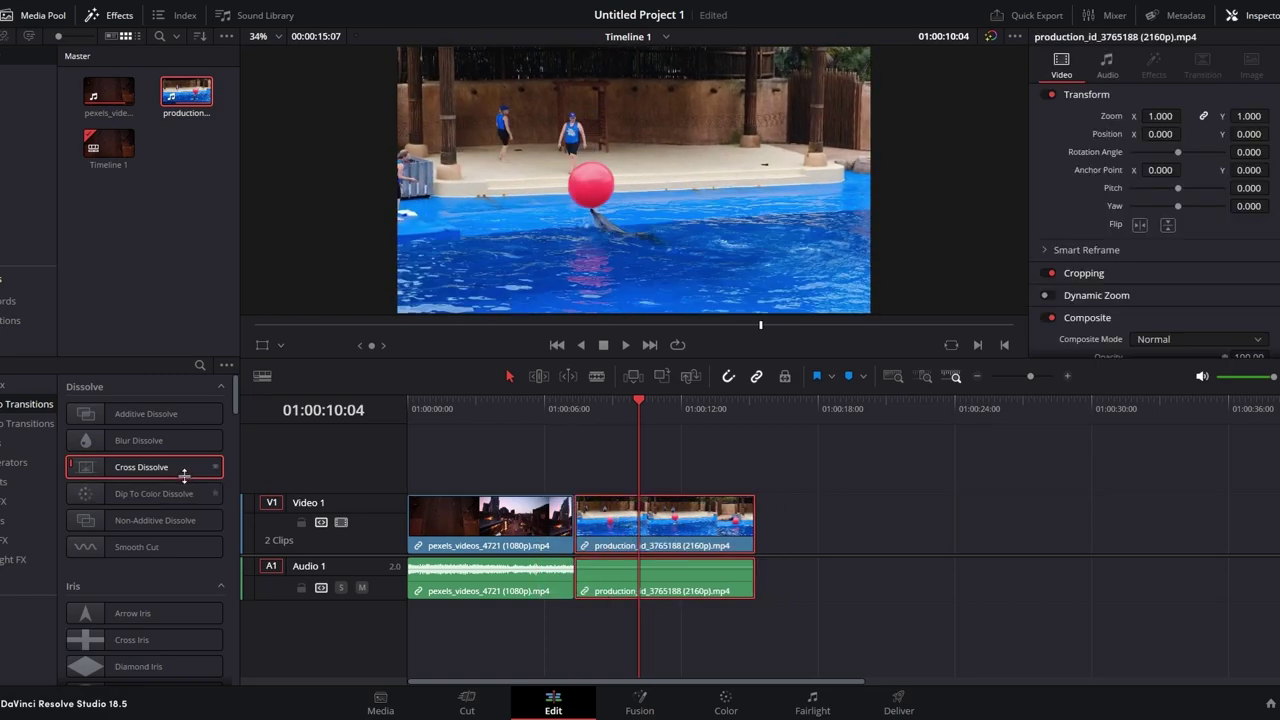
pyautogui.moveTo(184, 476); pyautogui.dragTo(547, 517)
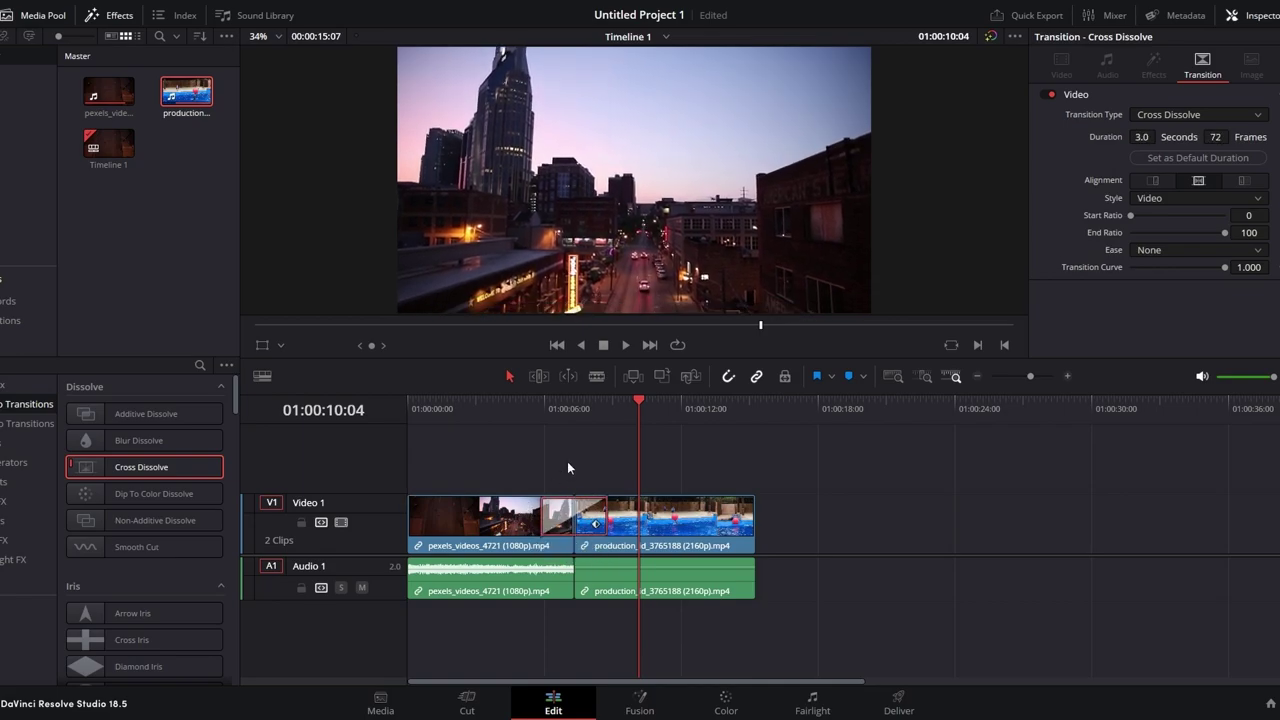
pyautogui.click(542, 401)
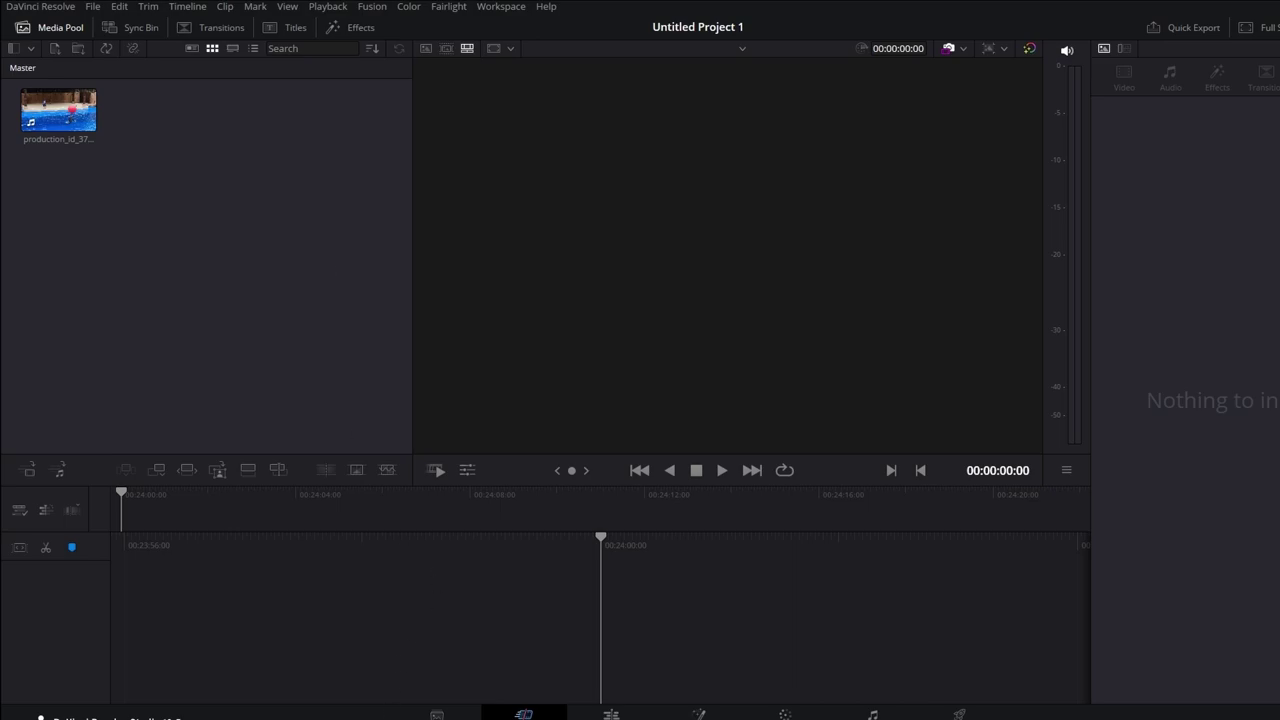
# Step: Undo the import of the dolphin clip into the media pool
pyautogui.click(117, 7)
pyautogui.click(108, 8)
pyautogui.click(95, 8)
pyautogui.moveTo(117, 13)
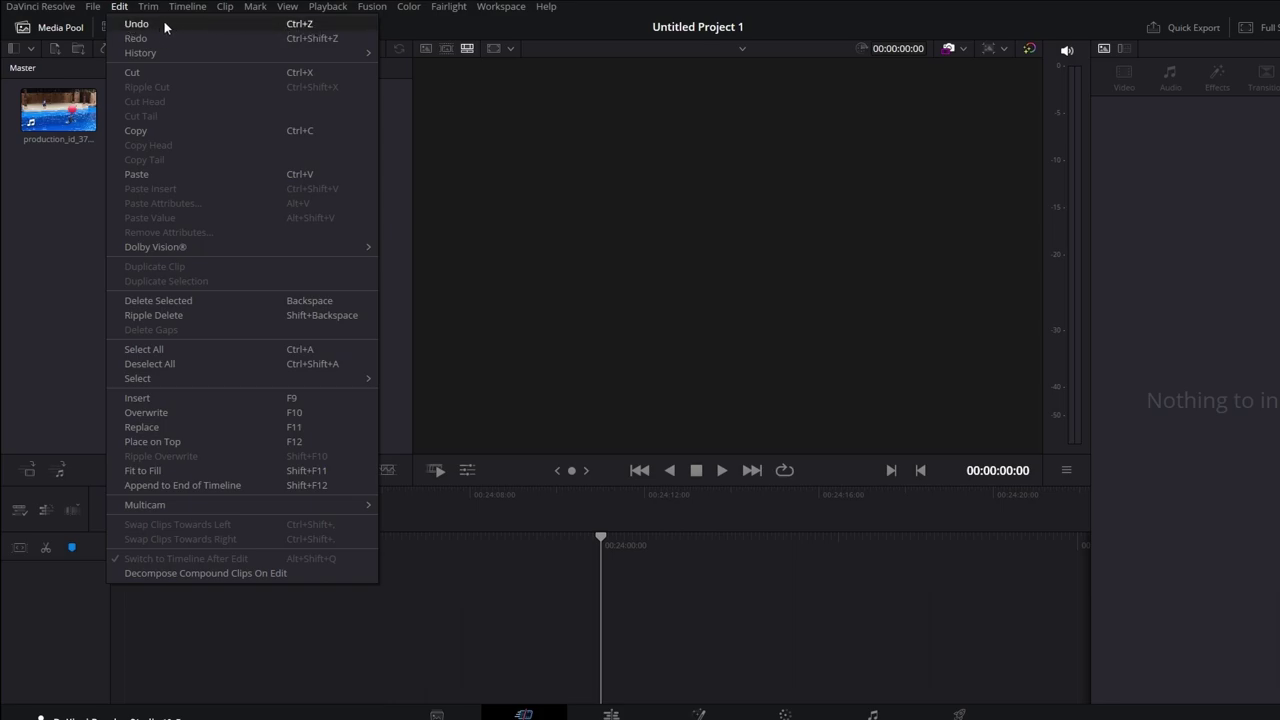
pyautogui.click(164, 21)
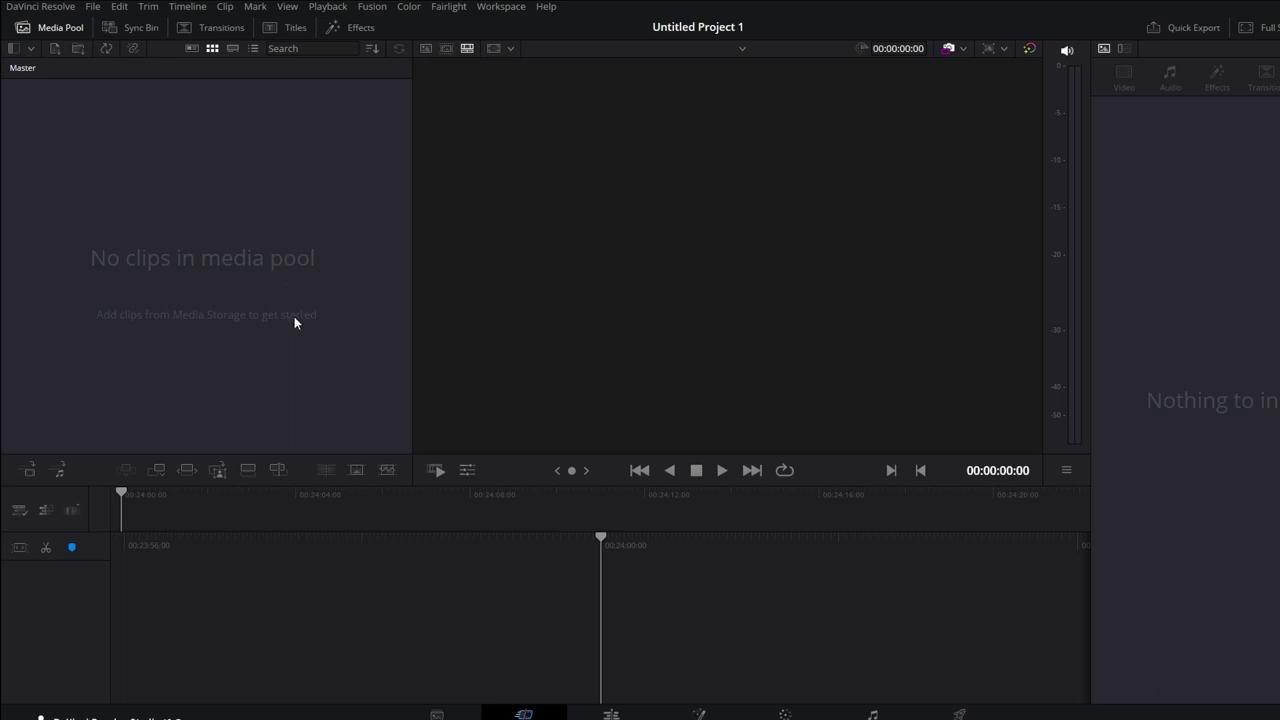
# Step: Redo the undone import of the dolphin clip
pyautogui.moveTo(386, 477); pyautogui.dragTo(298, 650)
pyautogui.click(117, 7)
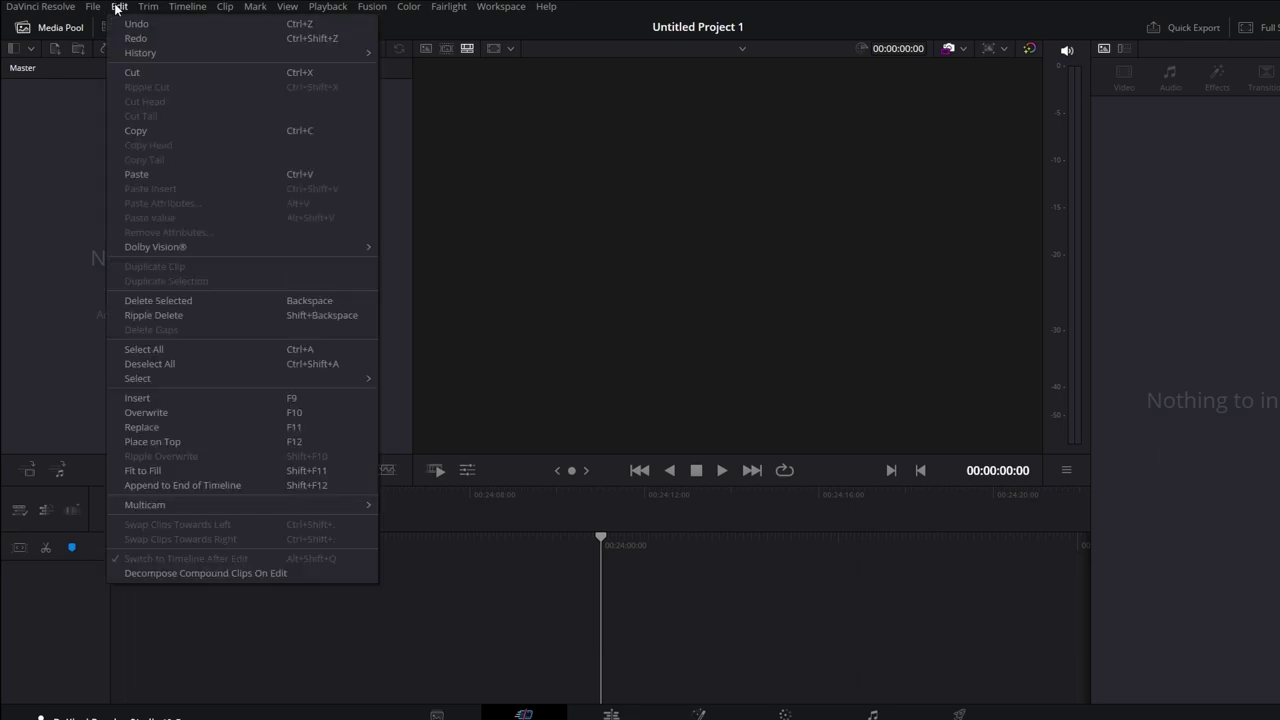
pyautogui.click(304, 38)
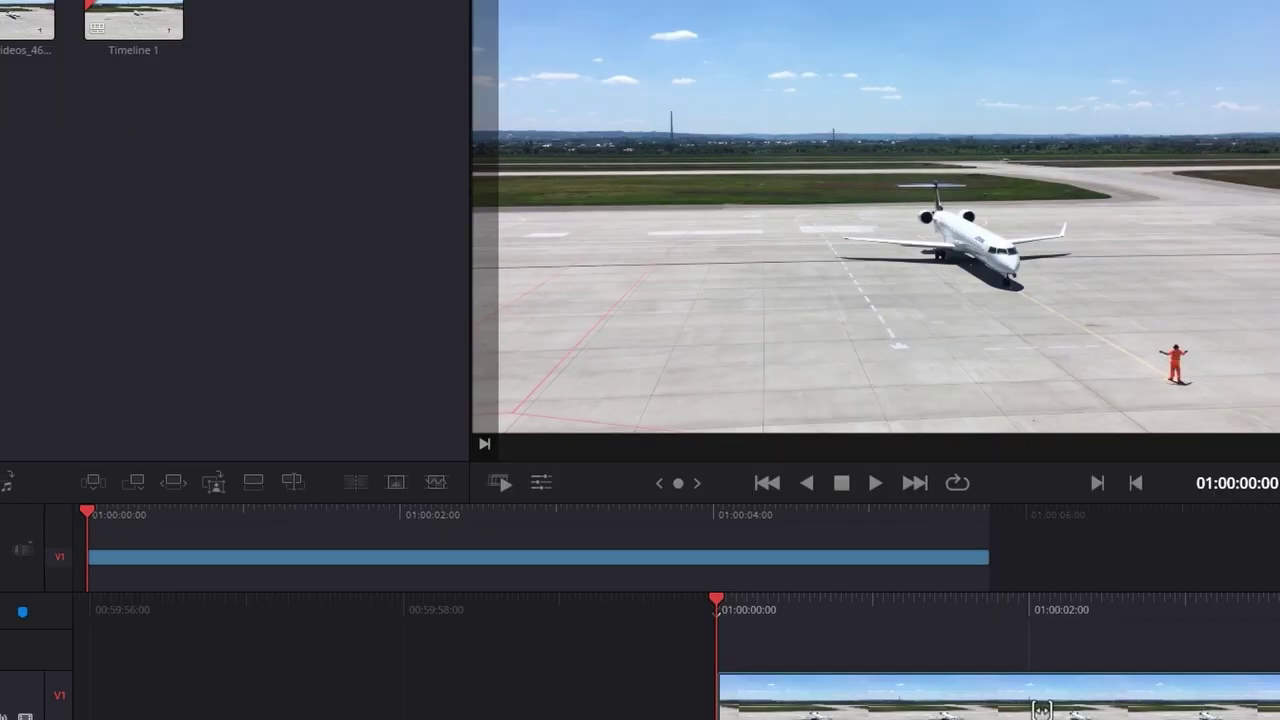
# Step: Draw a closed six-point Curve window around the orange-suited marshaller on node 01 in the Color page
pyautogui.click(727, 708)
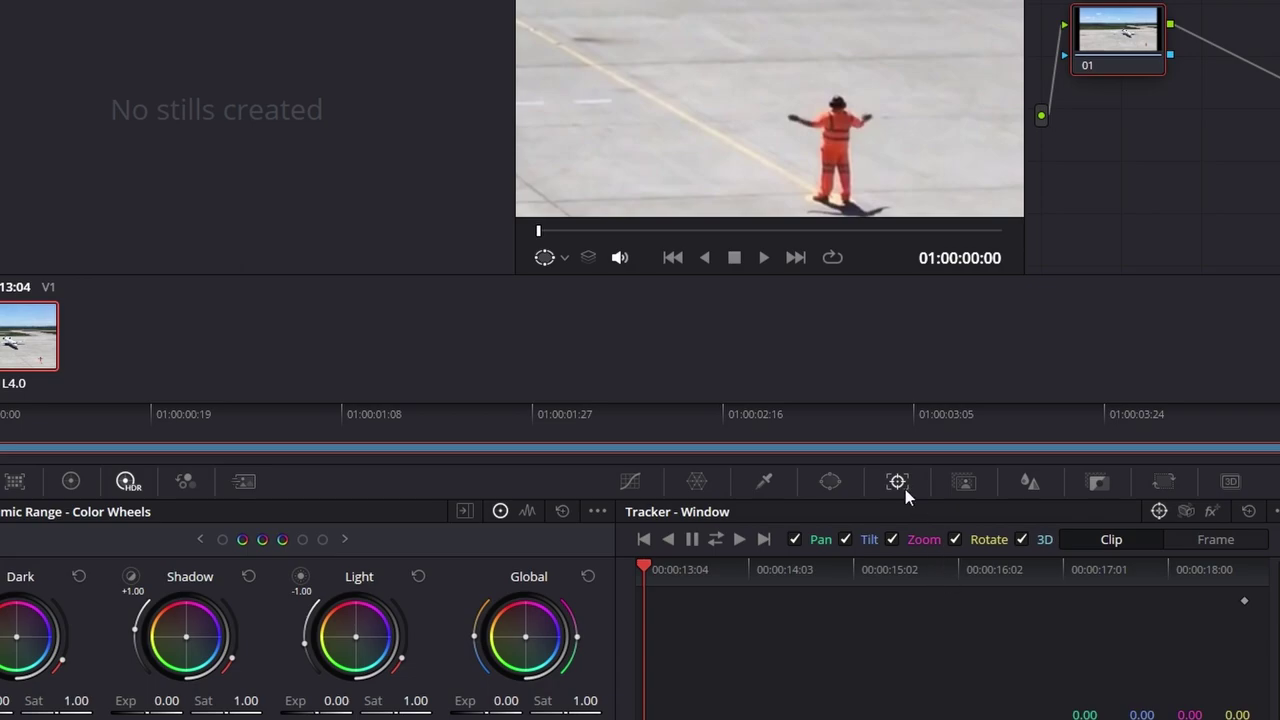
pyautogui.click(829, 481)
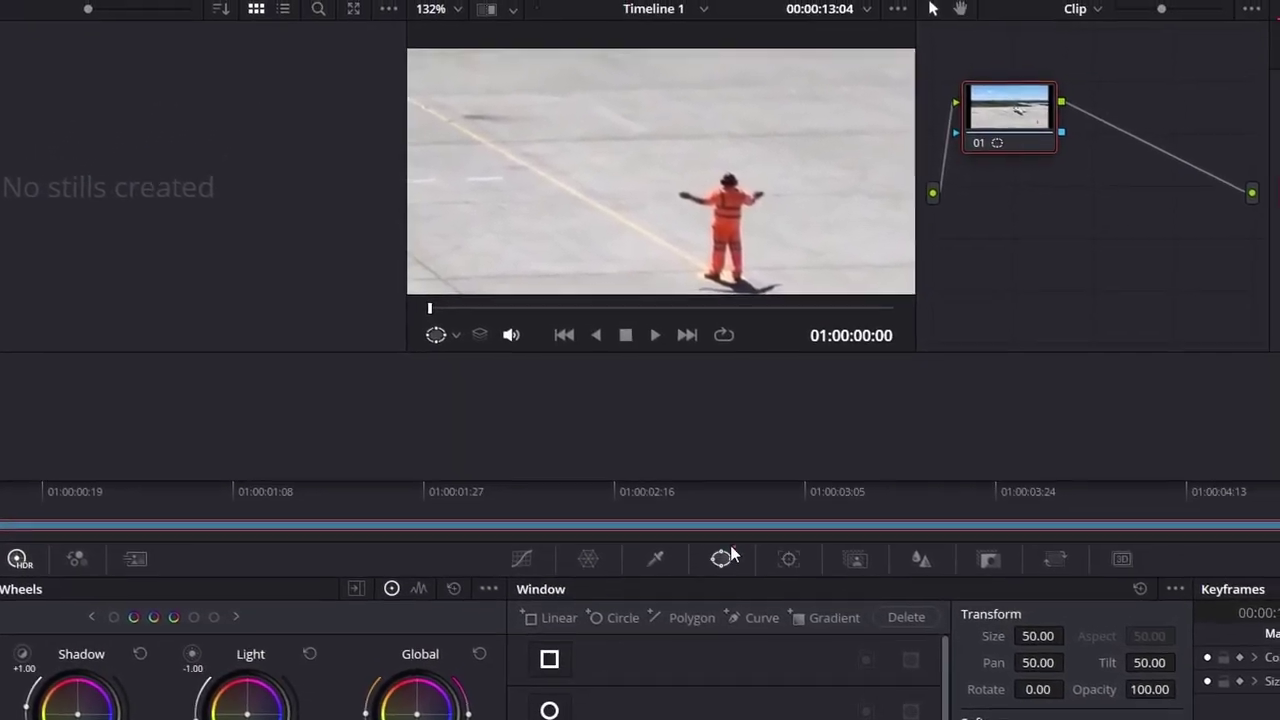
pyautogui.scroll(-4, 690, 183)
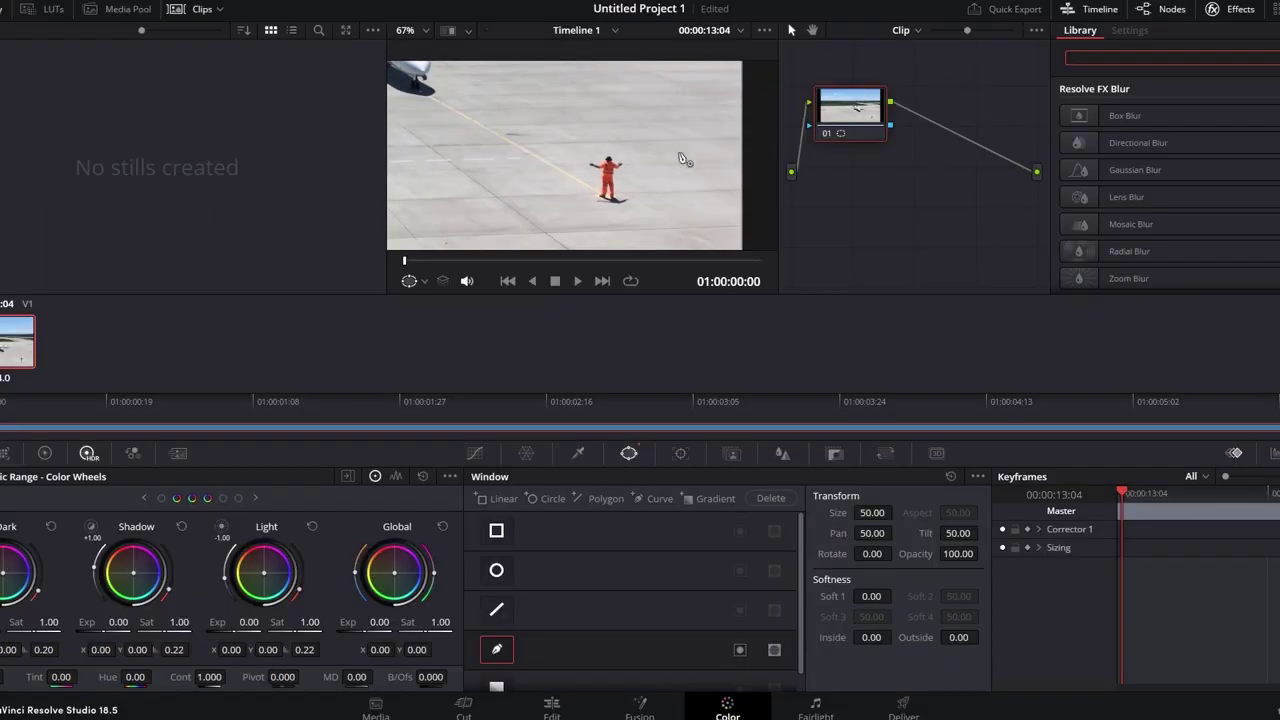
pyautogui.scroll(4, 722, 212)
pyautogui.scroll(-1, 673, 252)
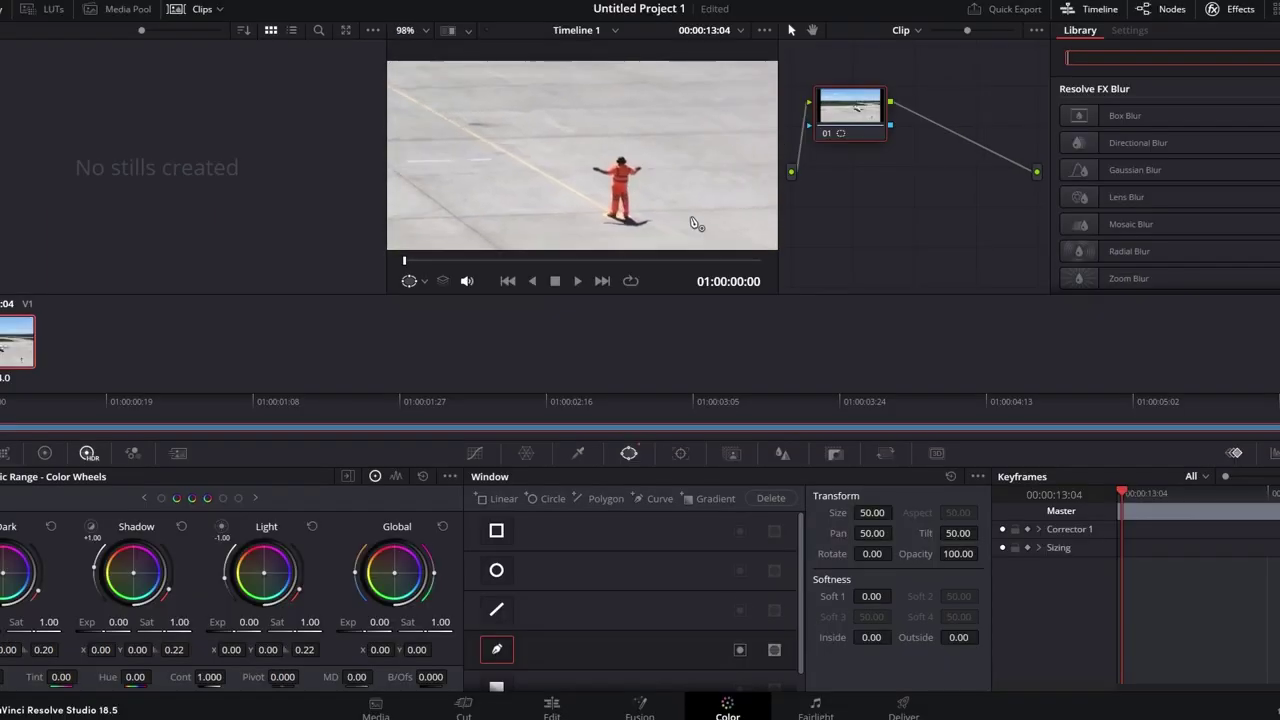
pyautogui.click(680, 220)
pyautogui.click(678, 135)
pyautogui.click(586, 127)
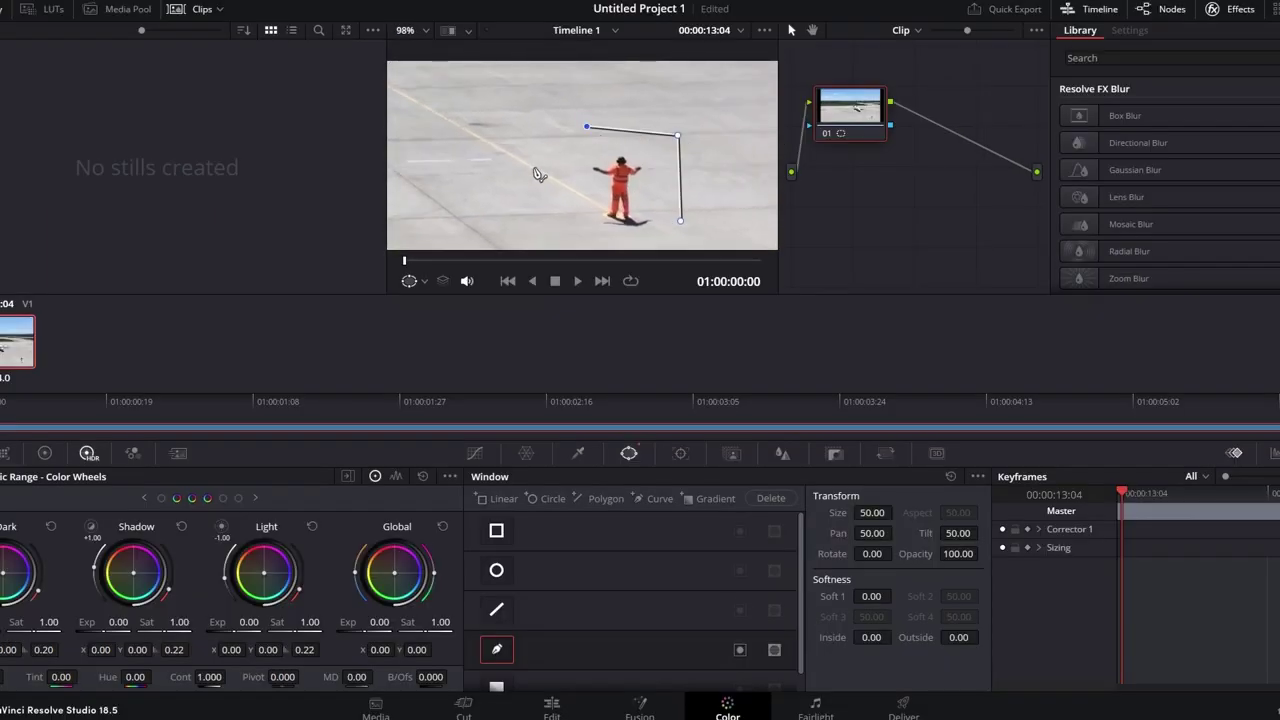
pyautogui.click(534, 168)
pyautogui.click(544, 217)
pyautogui.click(583, 244)
pyautogui.click(680, 220)
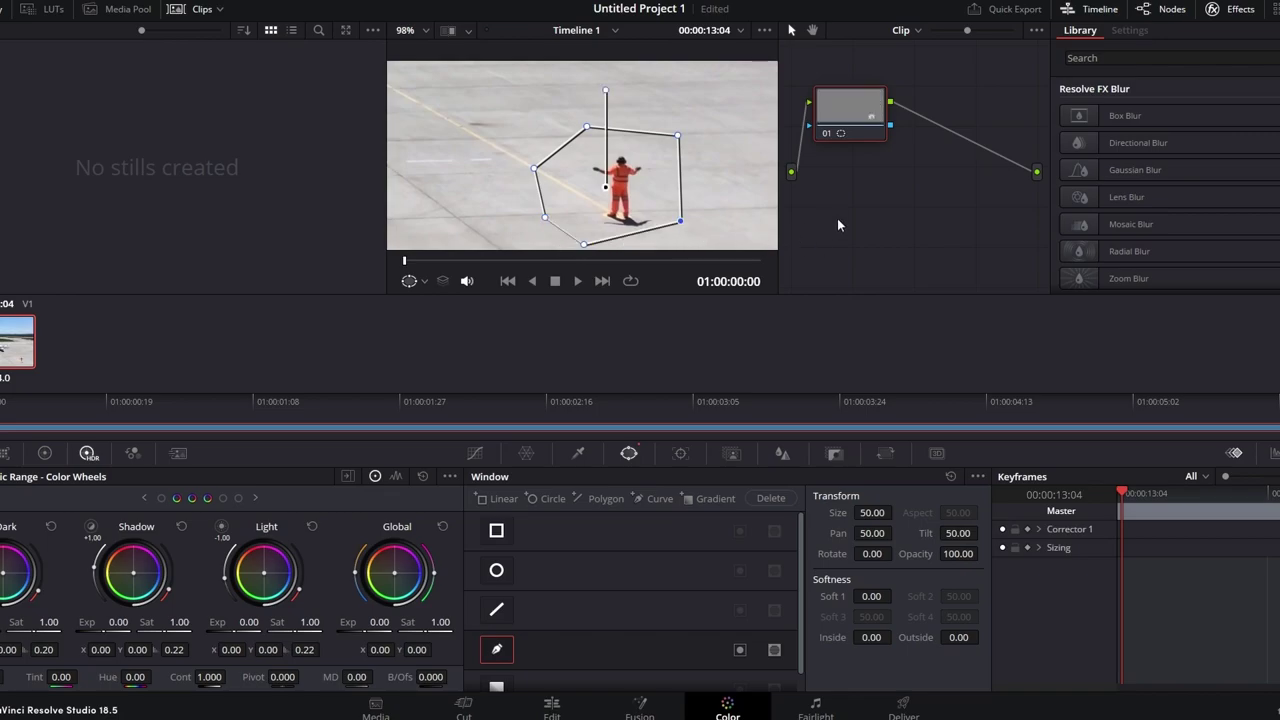
# Step: Track the marshaller window forward through the clip and apply the Object Removal effect to node 01
pyautogui.click(680, 453)
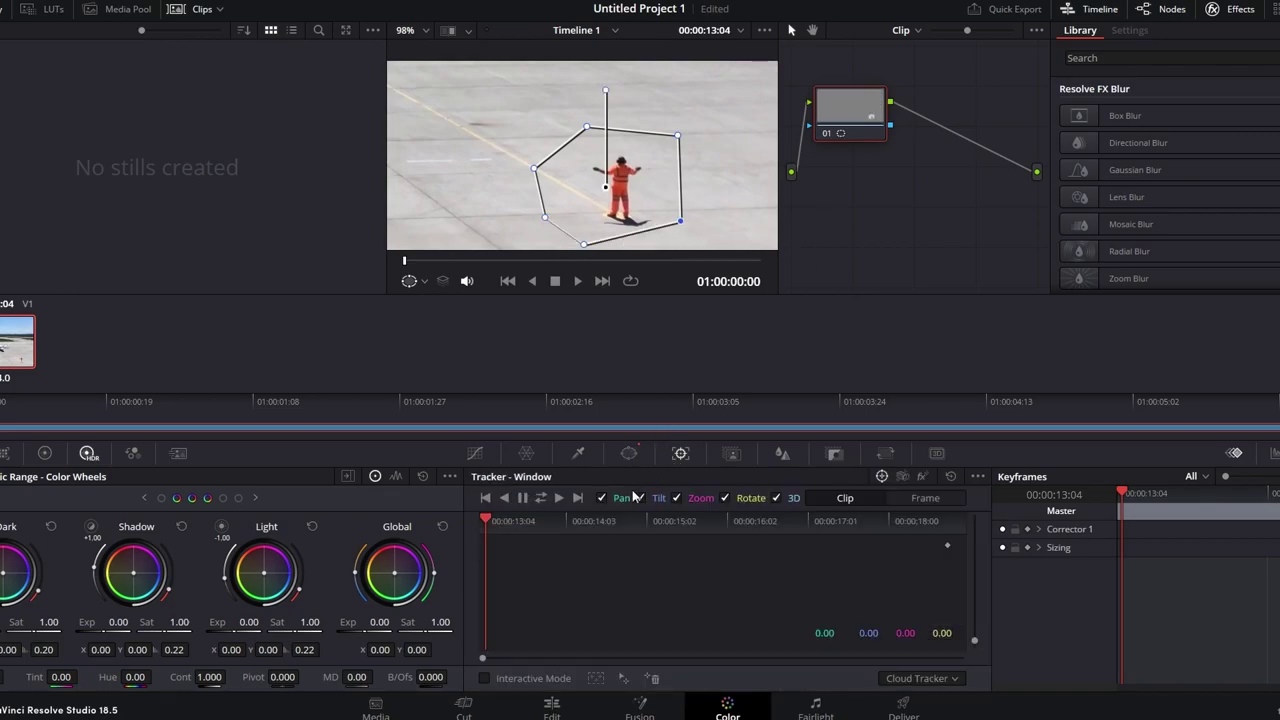
pyautogui.click(560, 497)
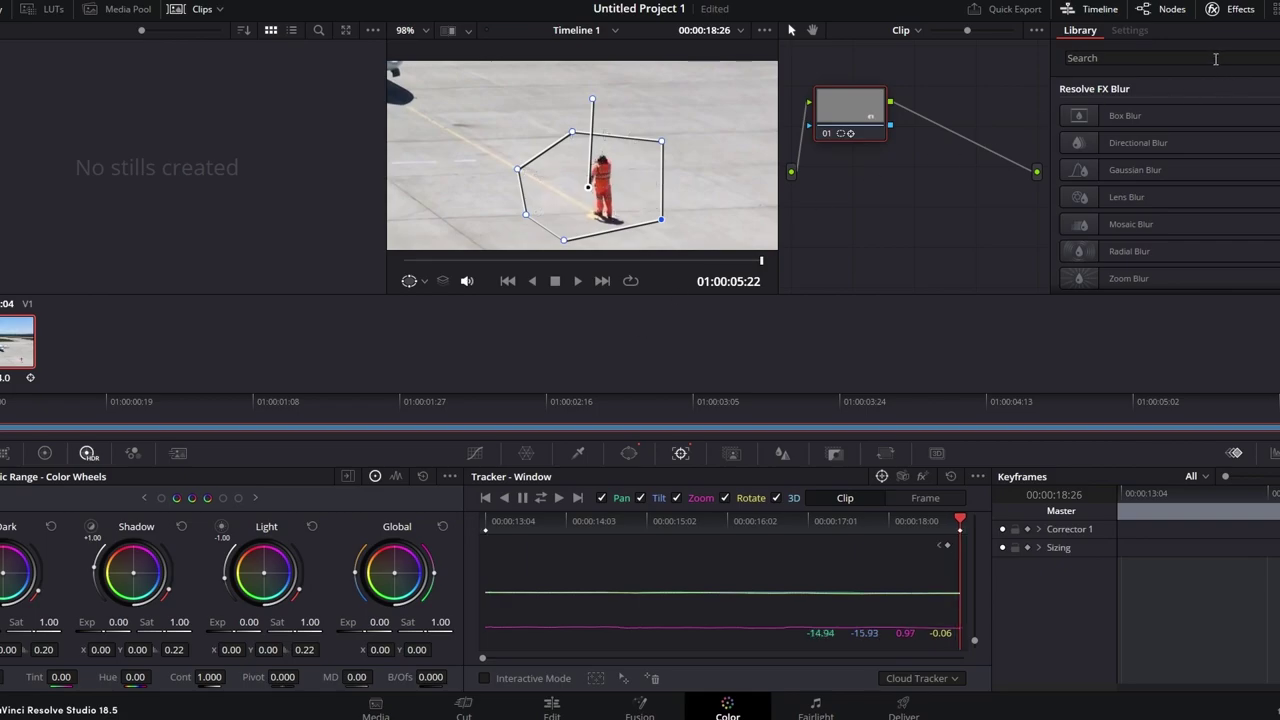
pyautogui.click(1212, 56)
pyautogui.write('ob')
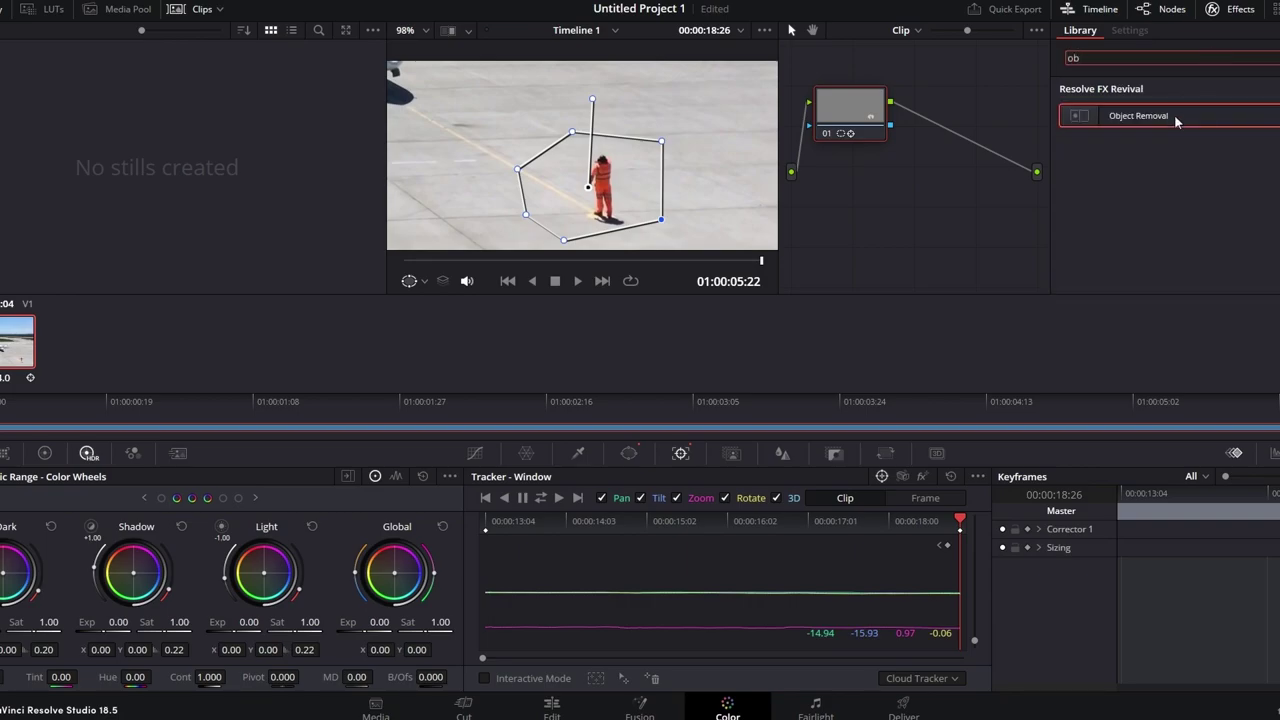
pyautogui.moveTo(1160, 117); pyautogui.dragTo(851, 117)
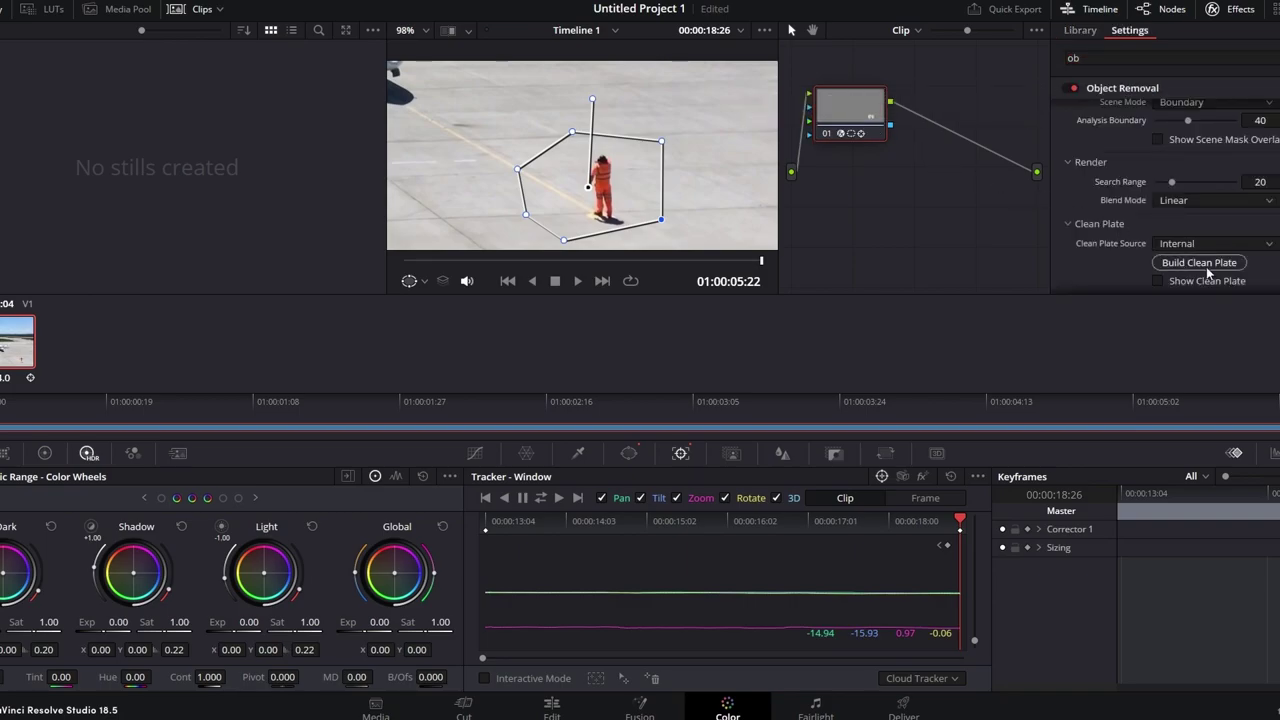
# Step: Build the Object Removal clean plate after running Scene Analysis, and scrub through the clip in the Cut page to check it
pyautogui.click(1206, 264)
pyautogui.scroll(-1, 1218, 236)
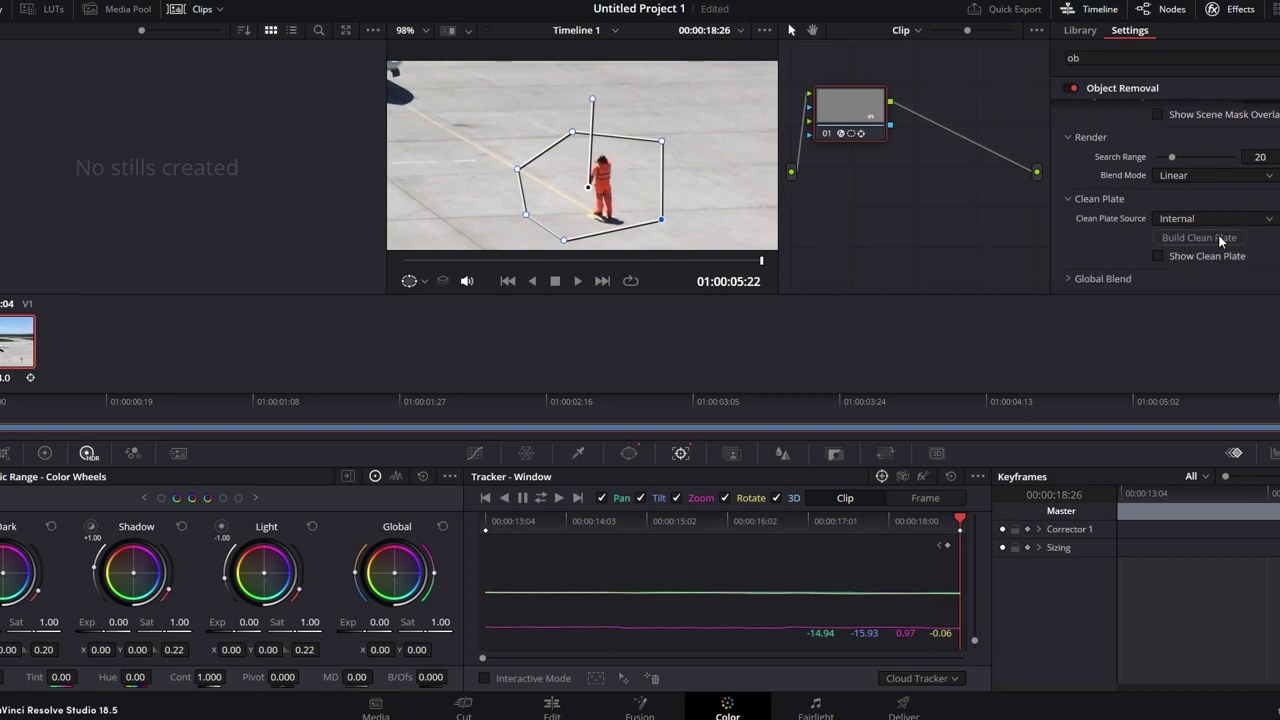
pyautogui.scroll(4, 1154, 260)
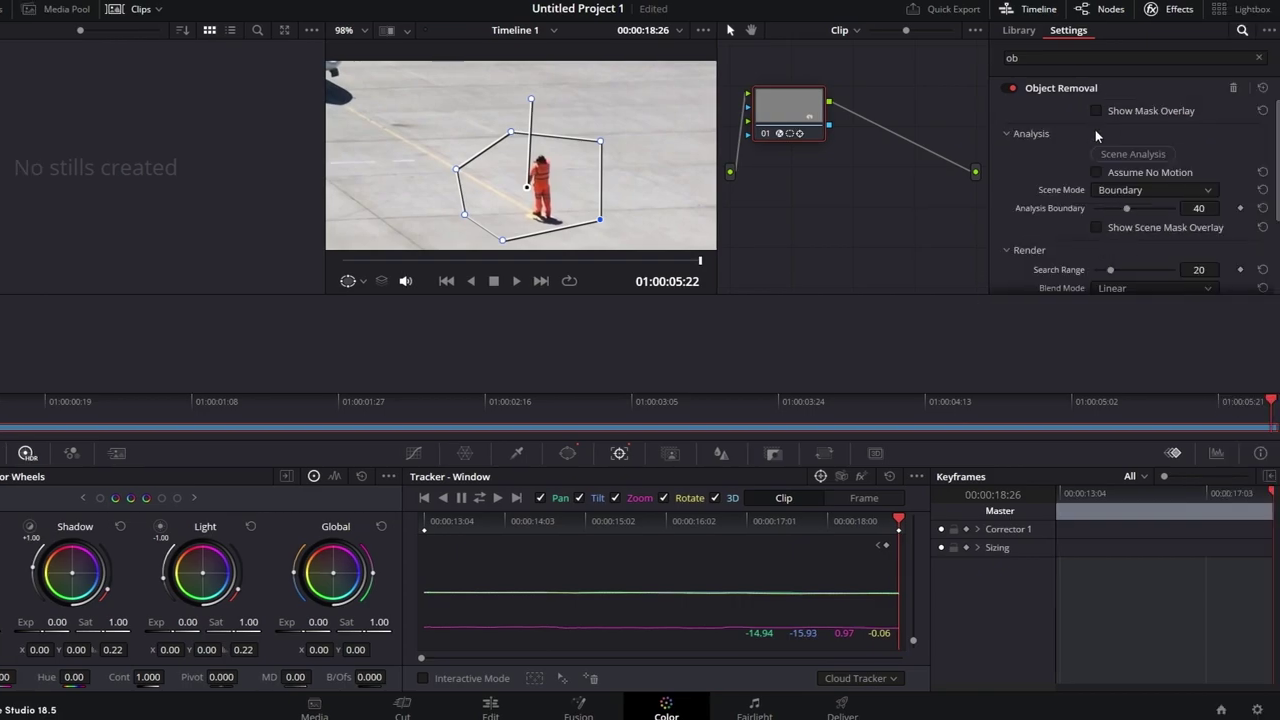
pyautogui.click(1116, 151)
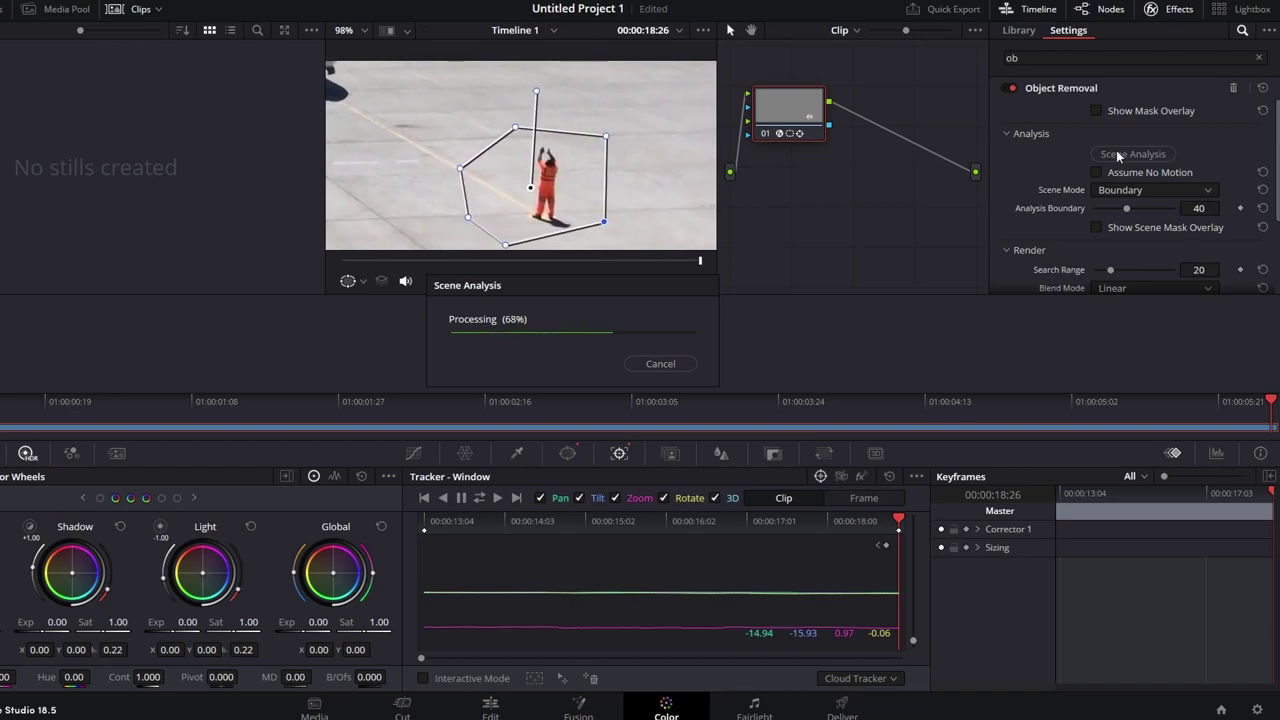
pyautogui.scroll(-3, 1138, 240)
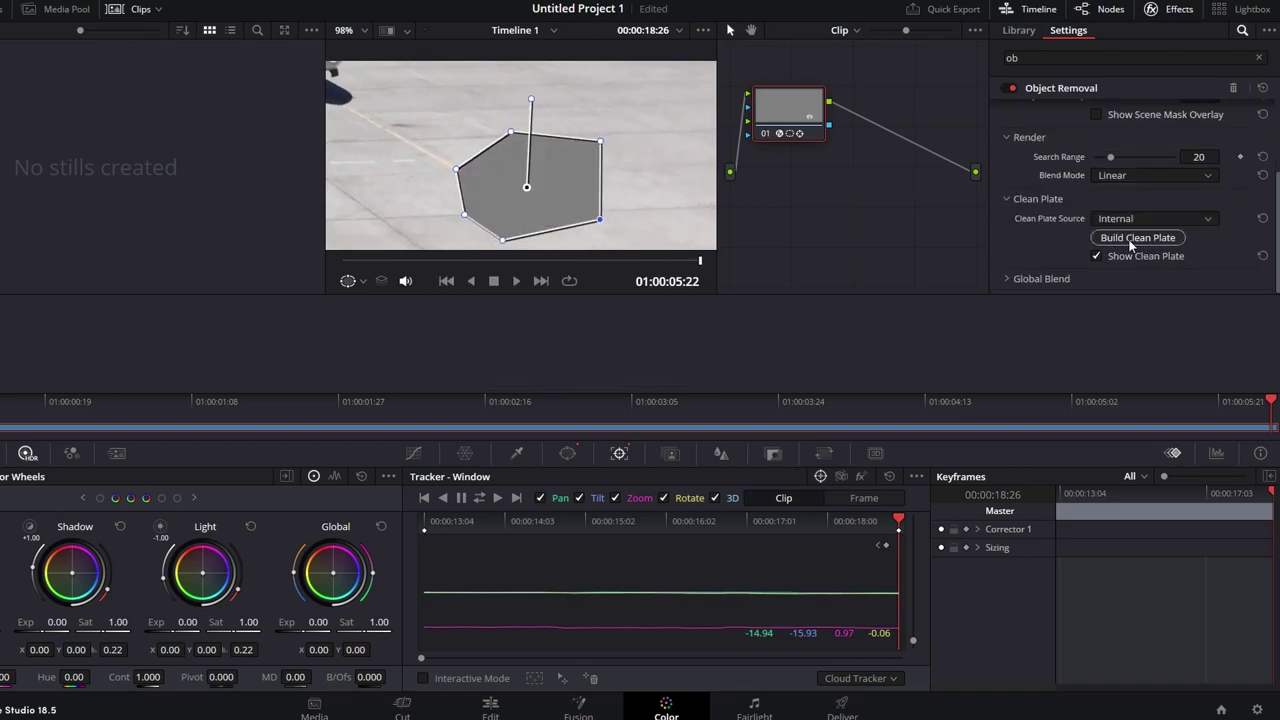
pyautogui.click(1130, 240)
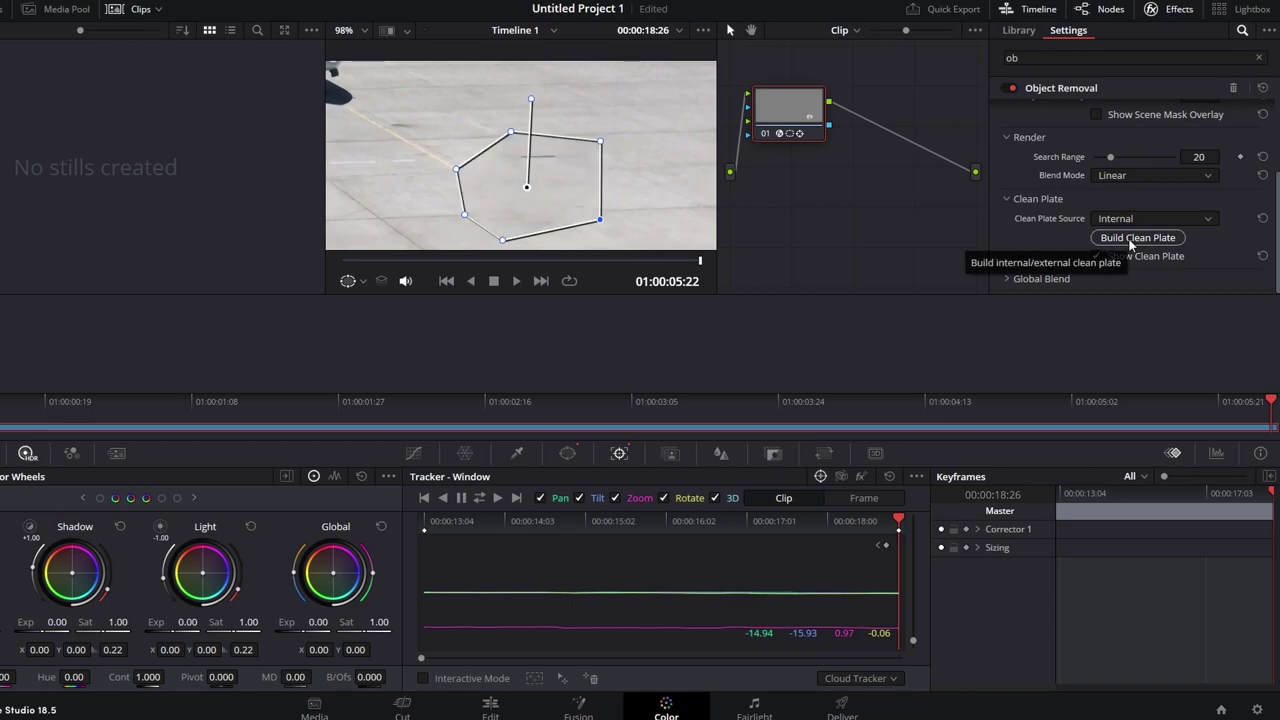
pyautogui.click(403, 697)
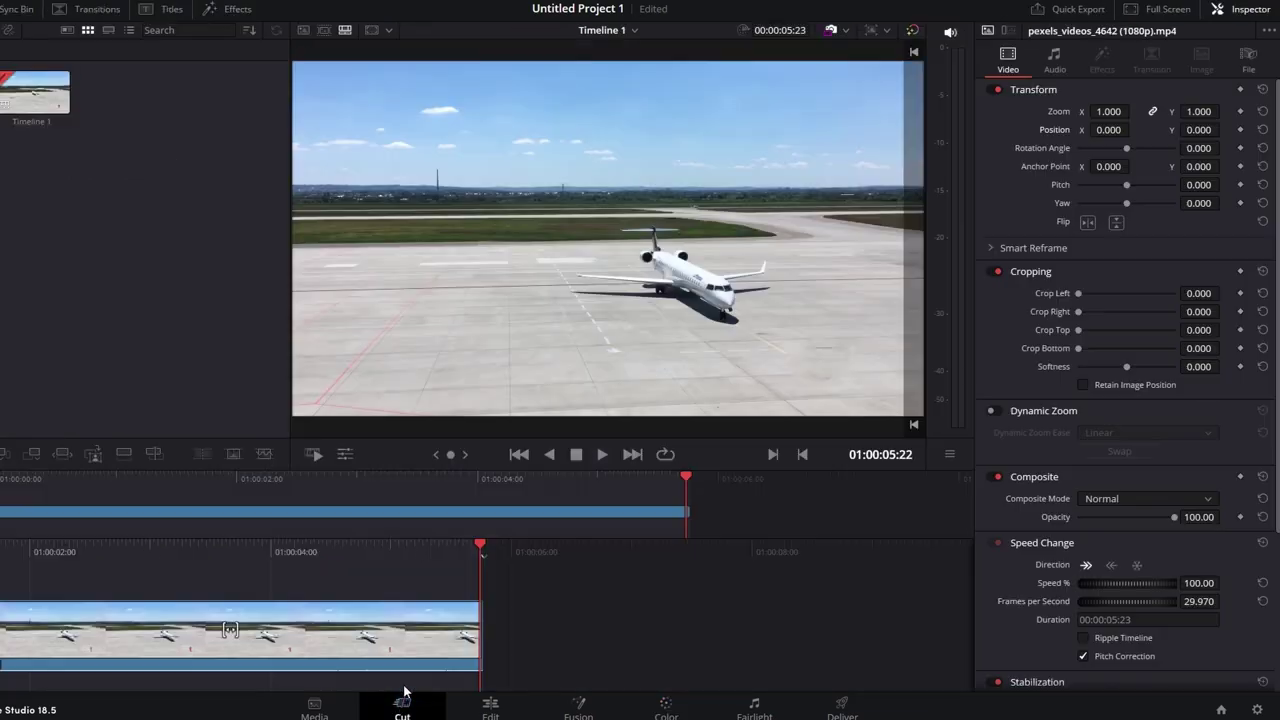
pyautogui.moveTo(374, 516); pyautogui.dragTo(194, 448)
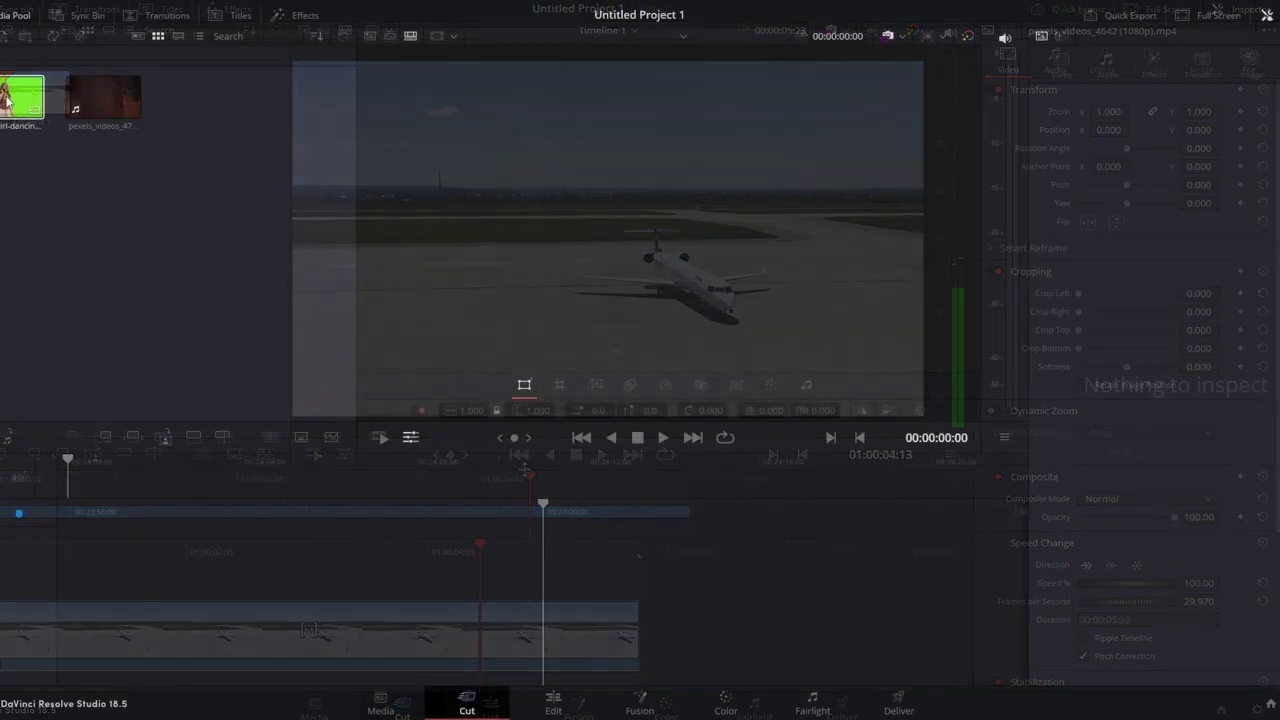
# Step: Place the city street clip on the timeline with the green-screen dancer clip above it, trimmed to the street clip's end
pyautogui.moveTo(103, 97); pyautogui.dragTo(541, 591)
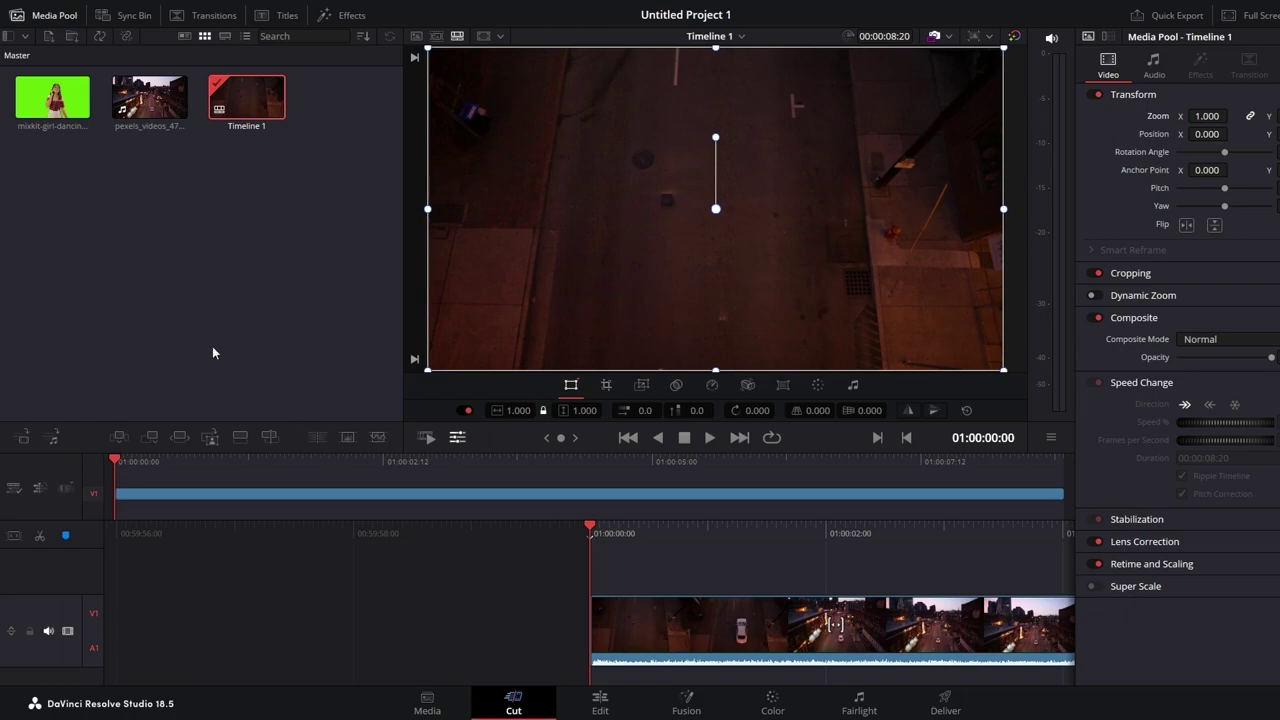
pyautogui.moveTo(52, 97); pyautogui.dragTo(590, 540)
pyautogui.click(600, 700)
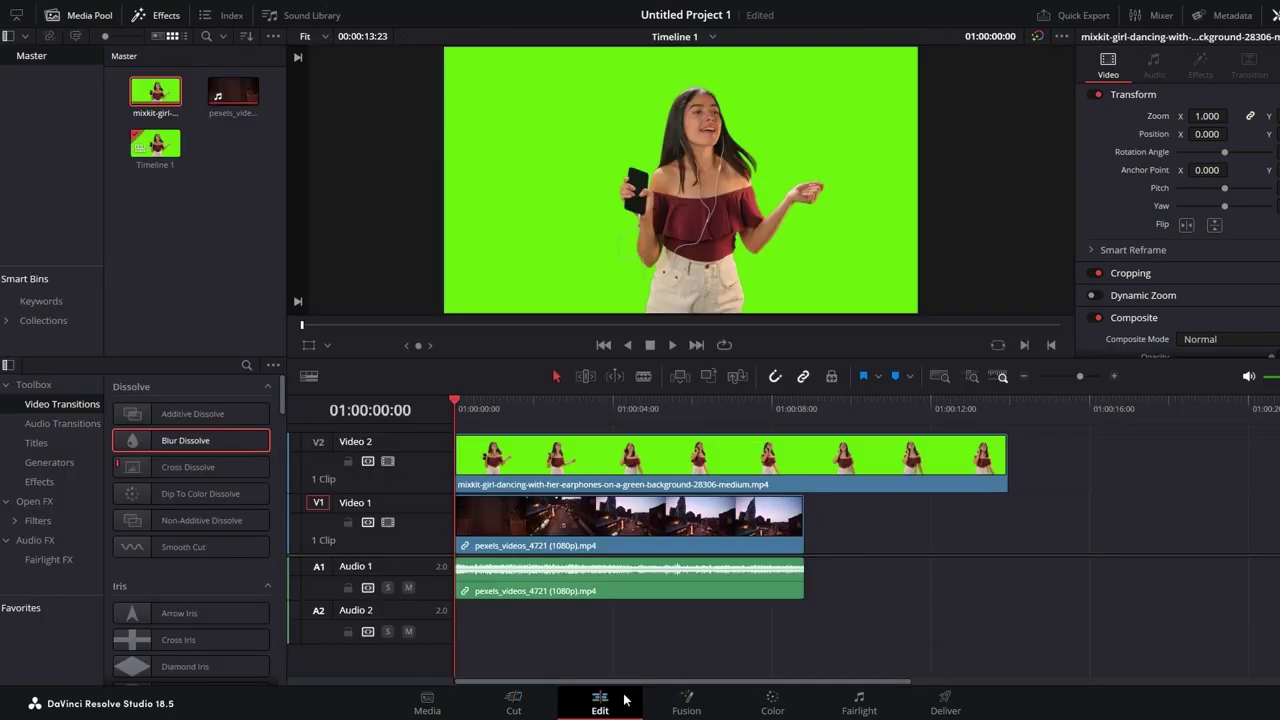
pyautogui.moveTo(1005, 460); pyautogui.dragTo(807, 472)
# Step: Find the 3D Keyer among the Open FX filters and apply it to the green-screen dancer clip on Video 2
pyautogui.click(668, 459)
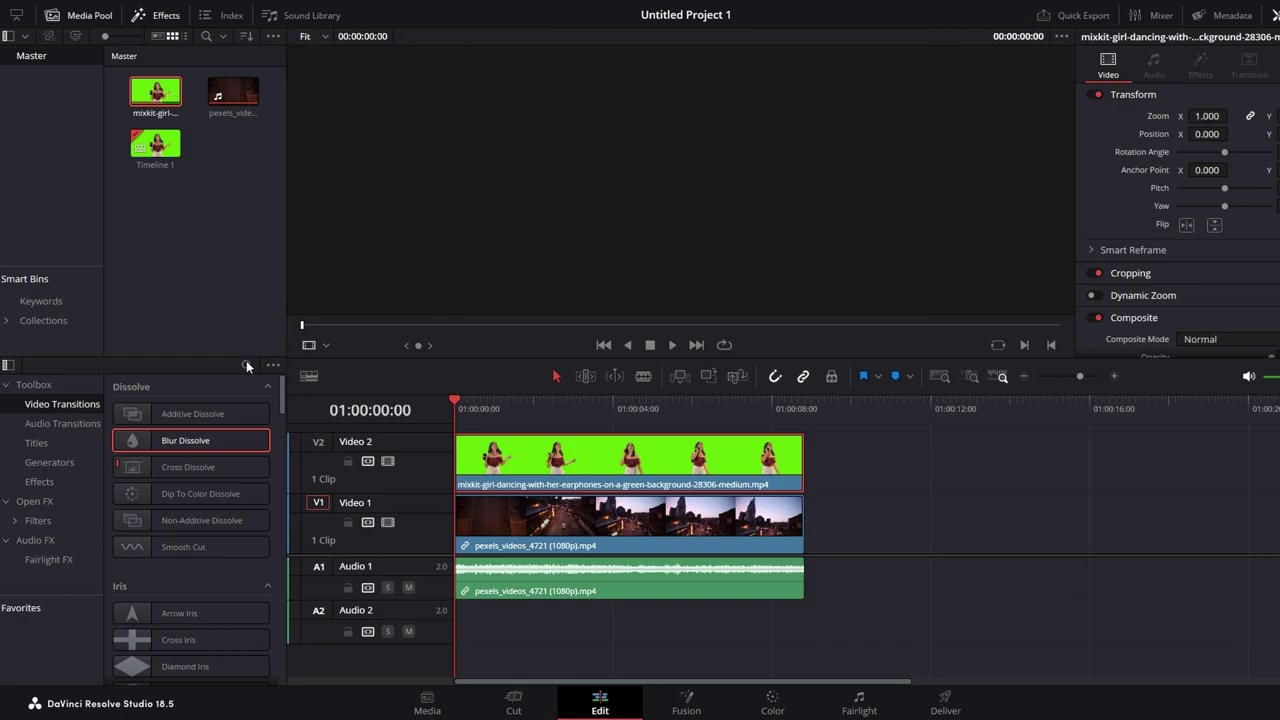
pyautogui.click(247, 364)
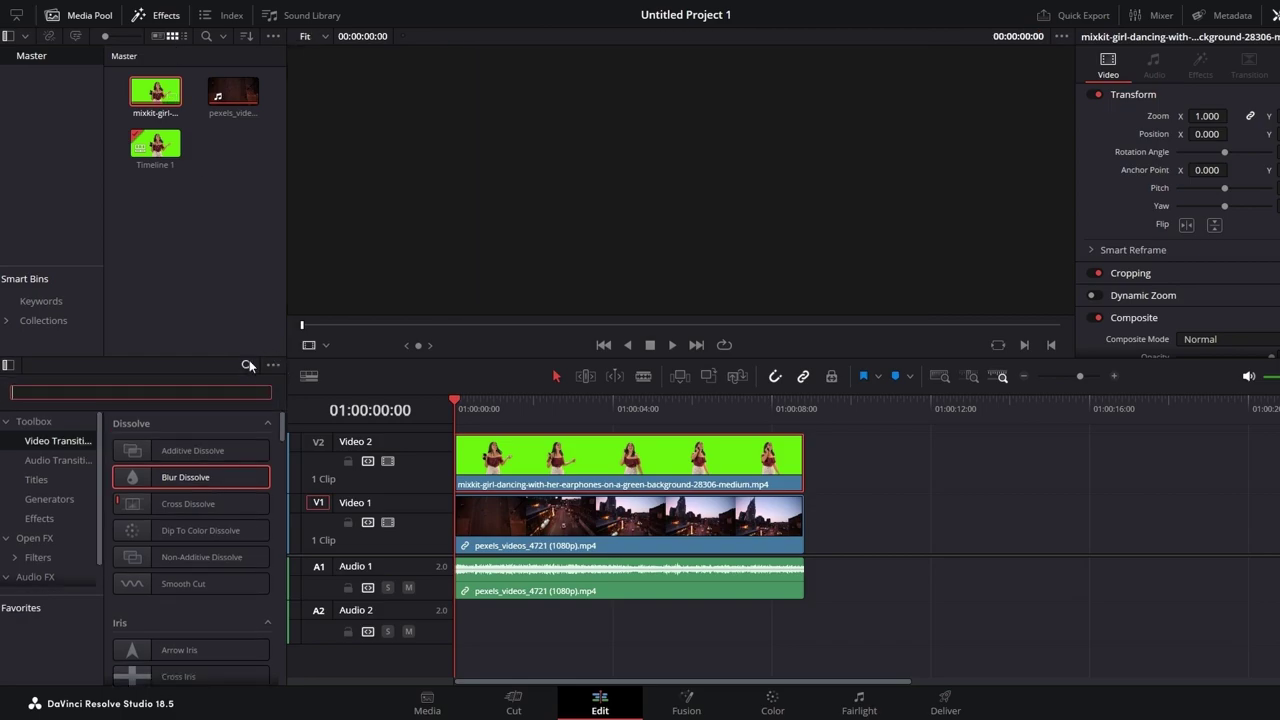
pyautogui.write('3d k')
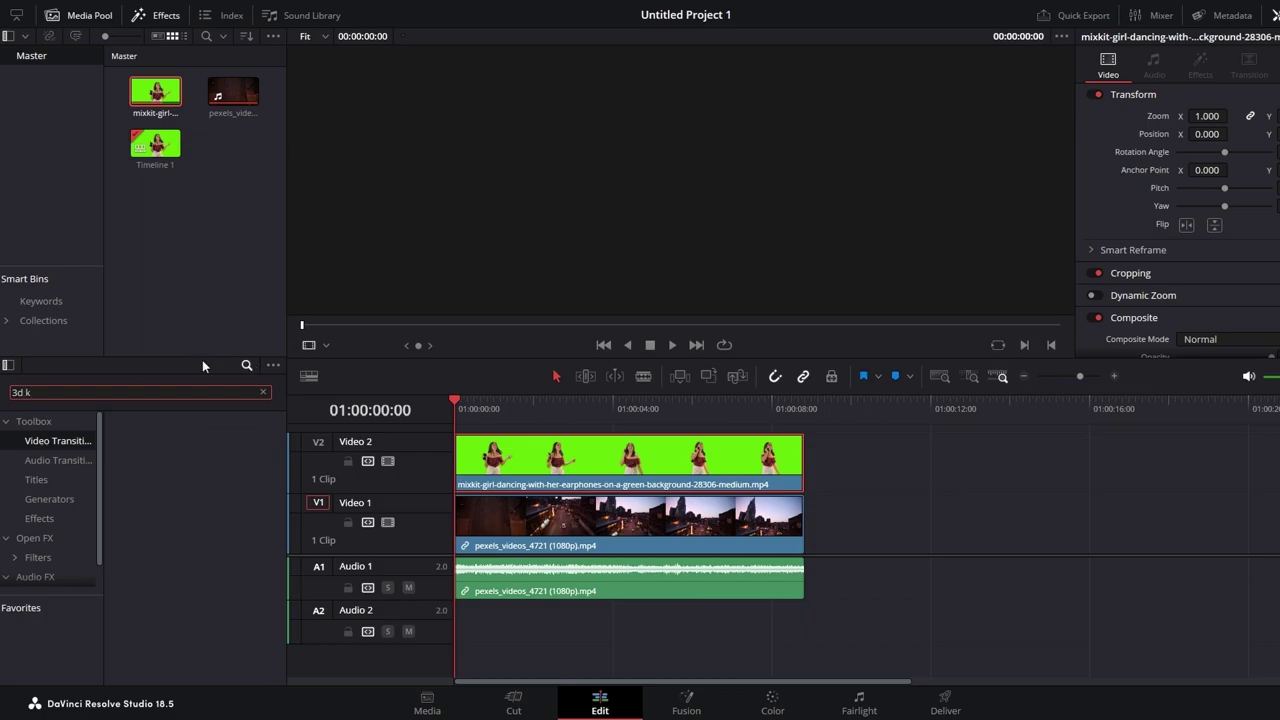
pyautogui.click(36, 479)
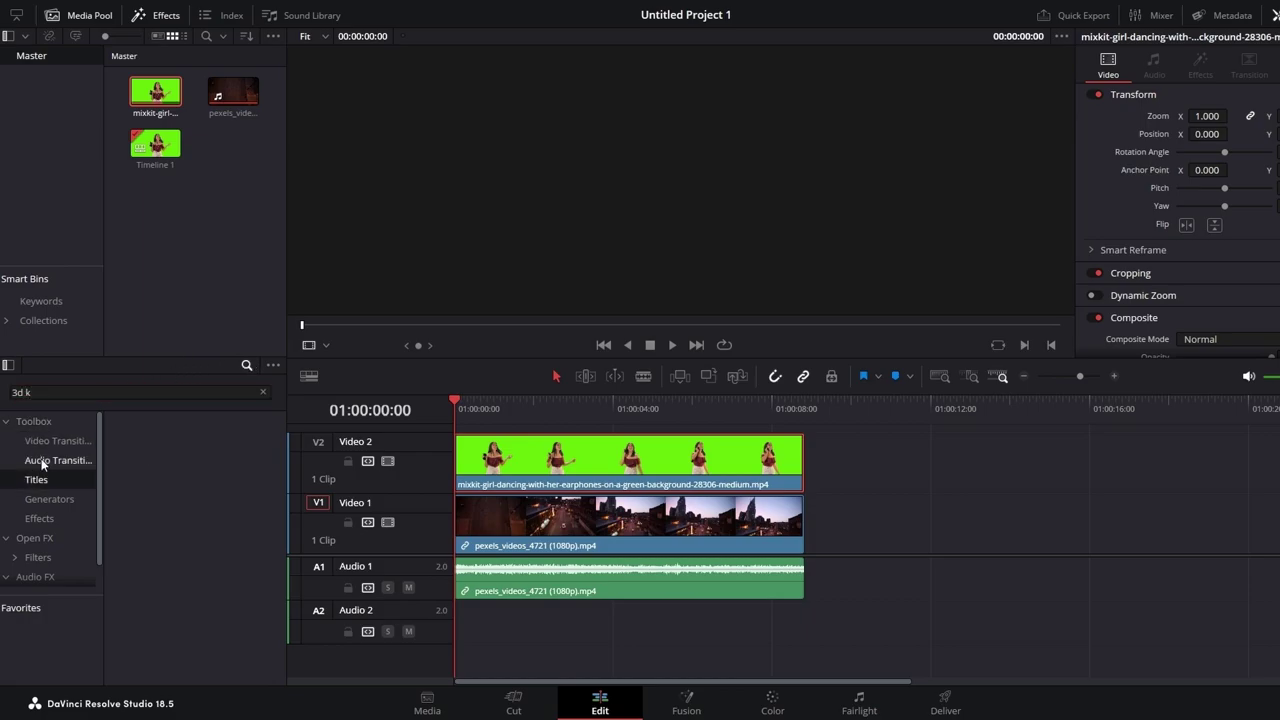
pyautogui.click(42, 463)
pyautogui.click(45, 499)
pyautogui.click(38, 518)
pyautogui.click(32, 556)
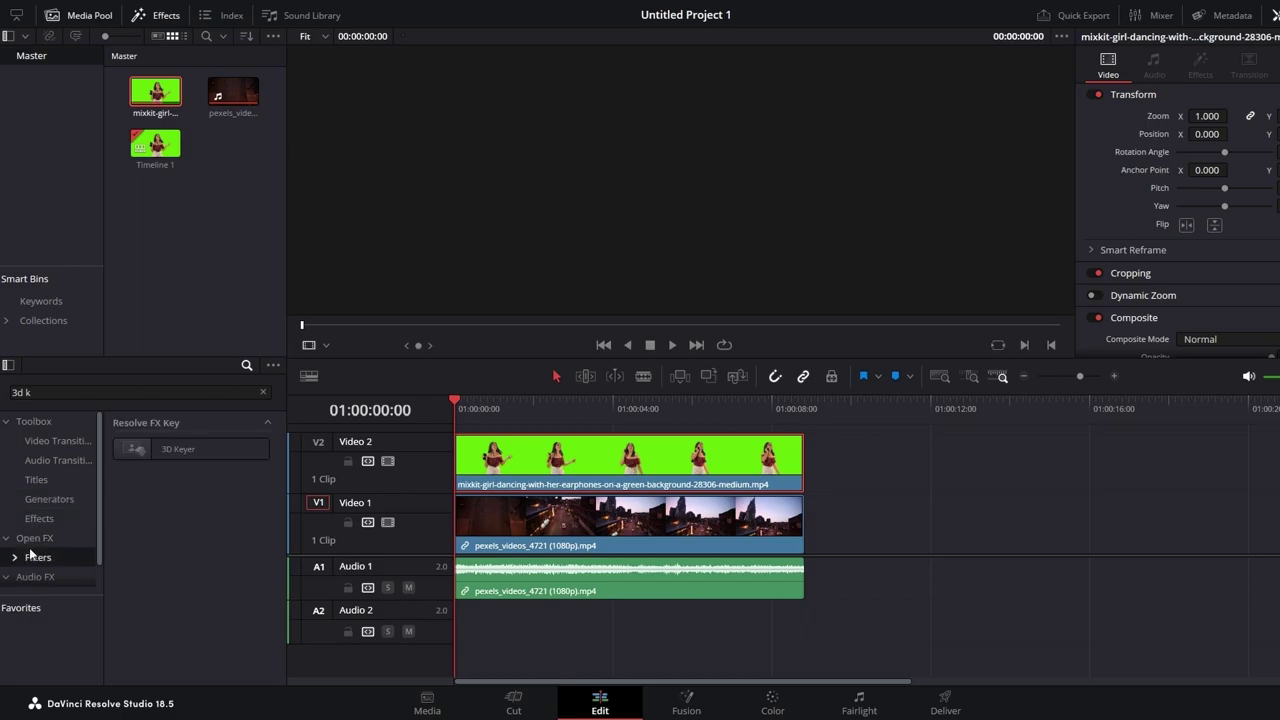
pyautogui.moveTo(172, 449); pyautogui.dragTo(548, 456)
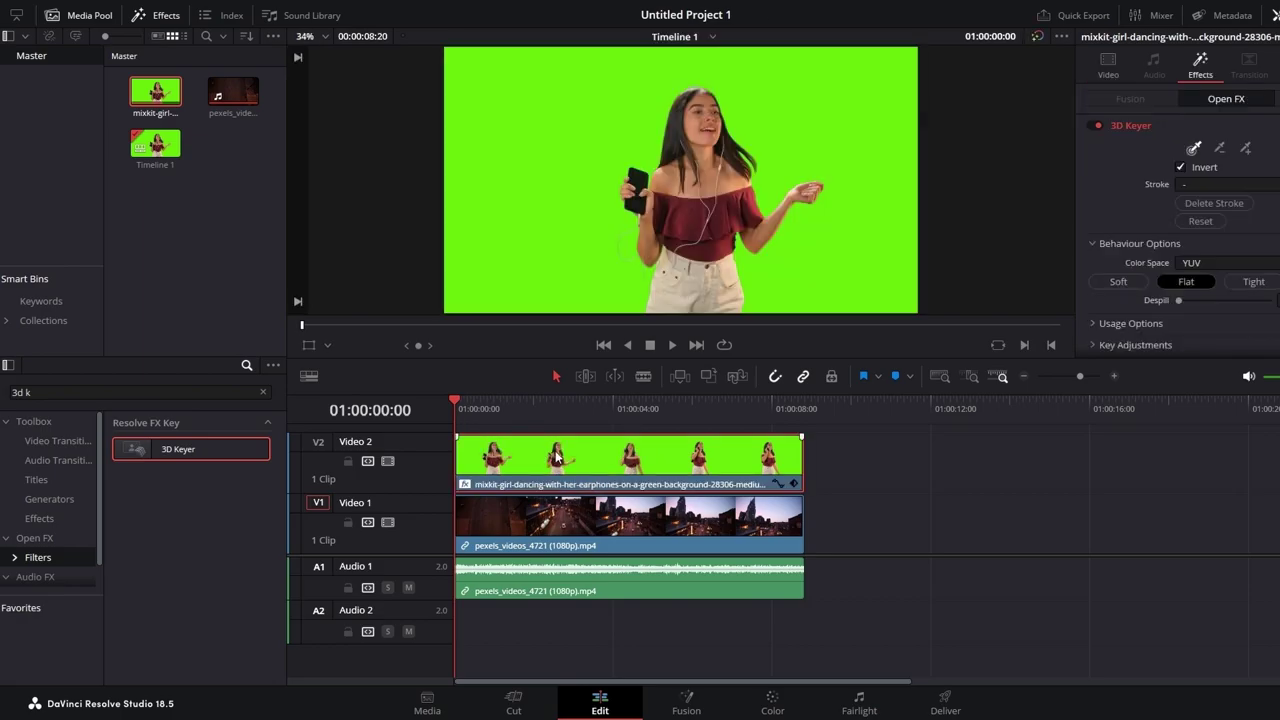
# Step: Enable the Open FX Overlay, sample the green background with the 3D Keyer, and play the composite
pyautogui.click(327, 345)
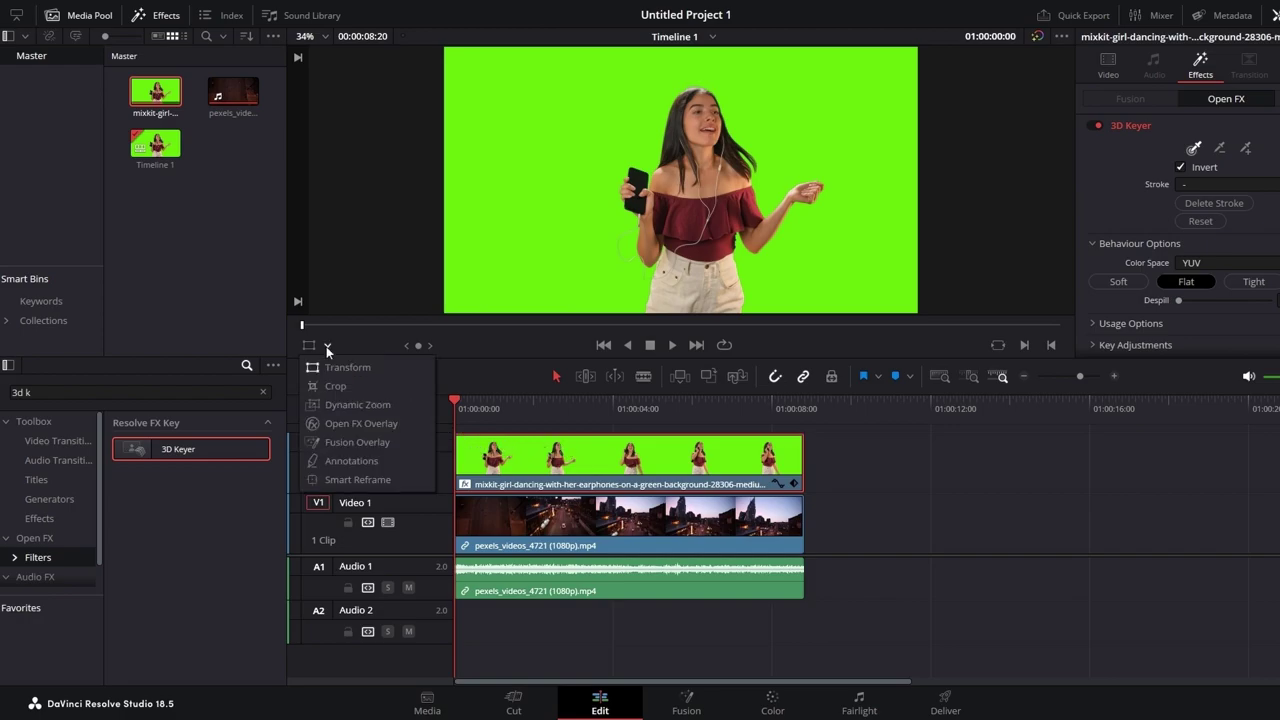
pyautogui.click(335, 424)
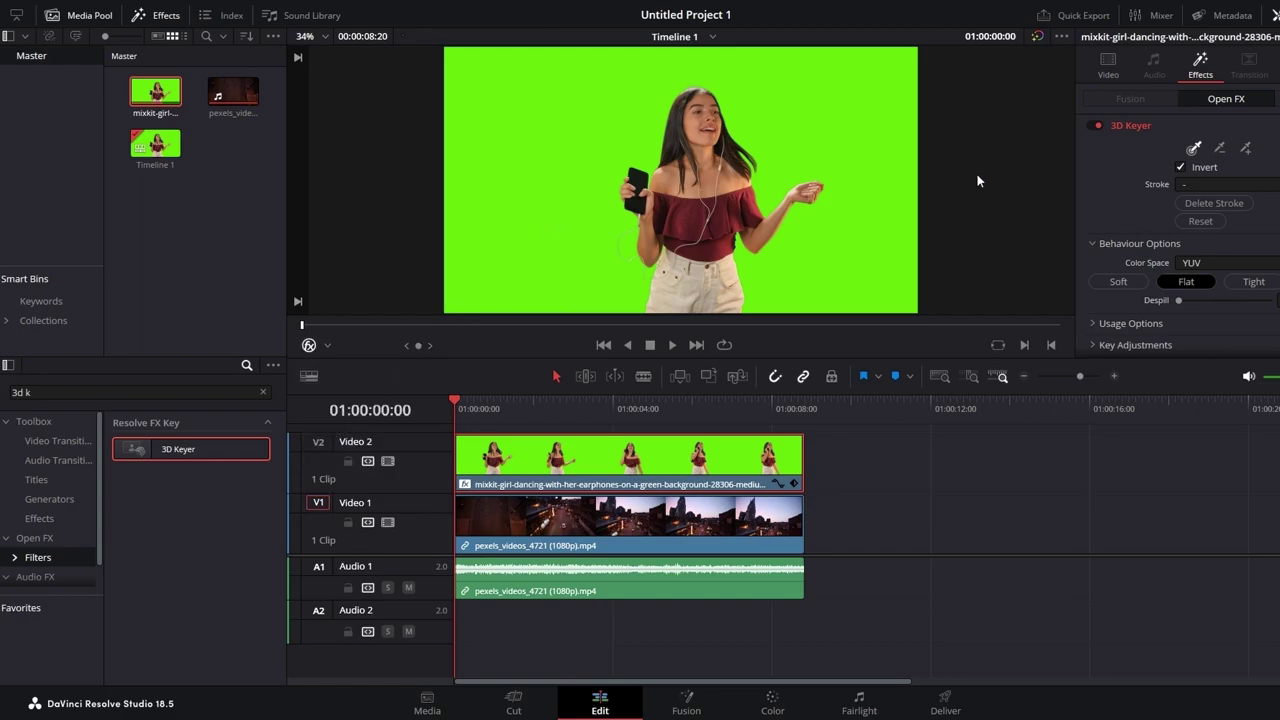
pyautogui.click(1195, 148)
pyautogui.moveTo(564, 127); pyautogui.dragTo(524, 195)
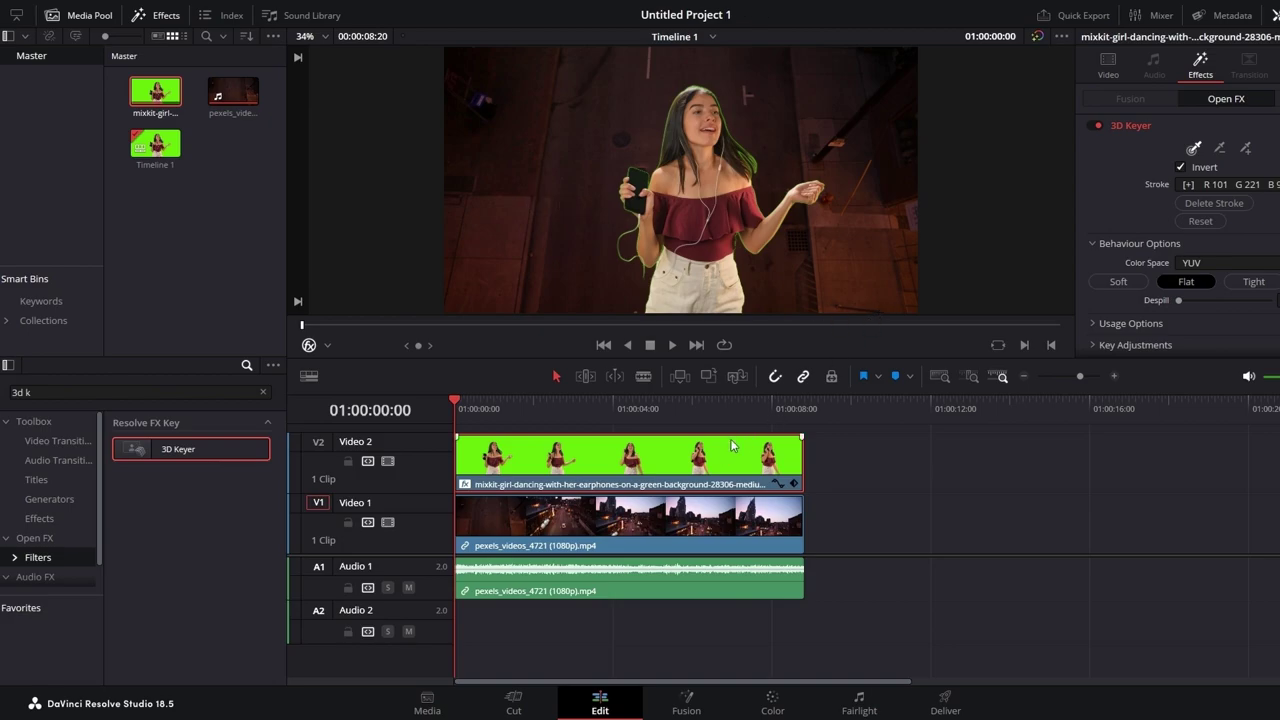
pyautogui.press('space')
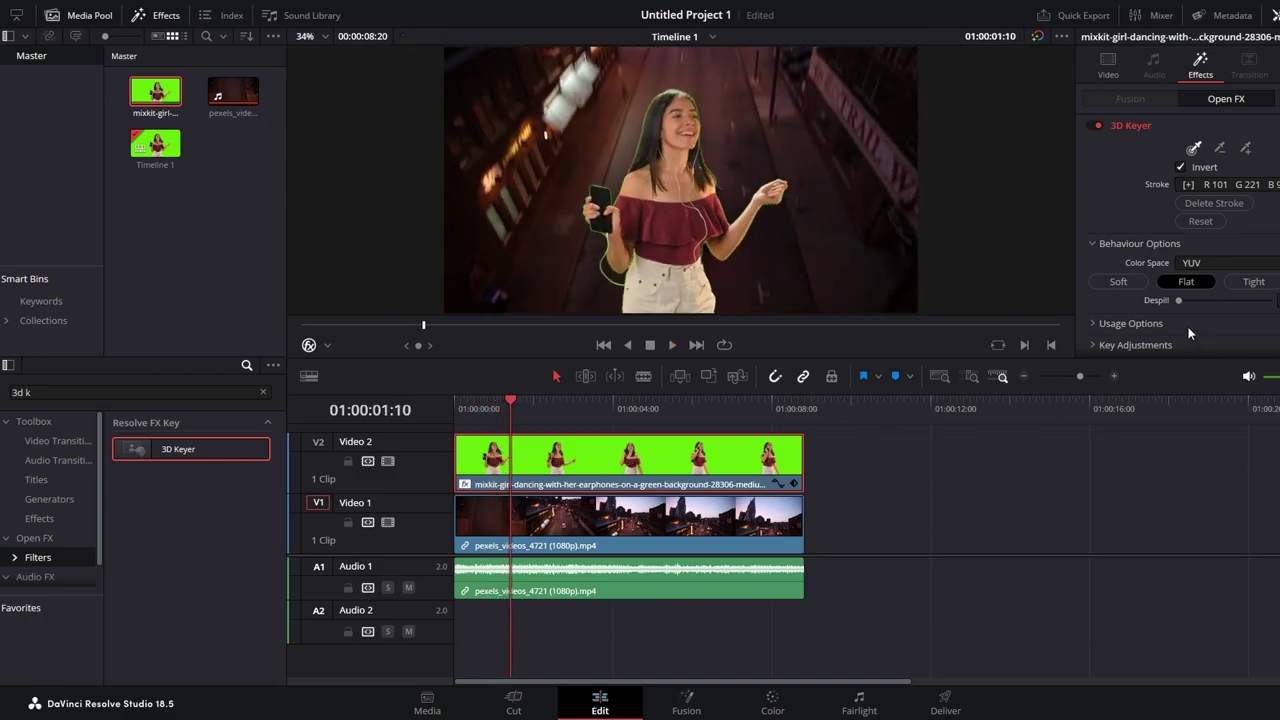
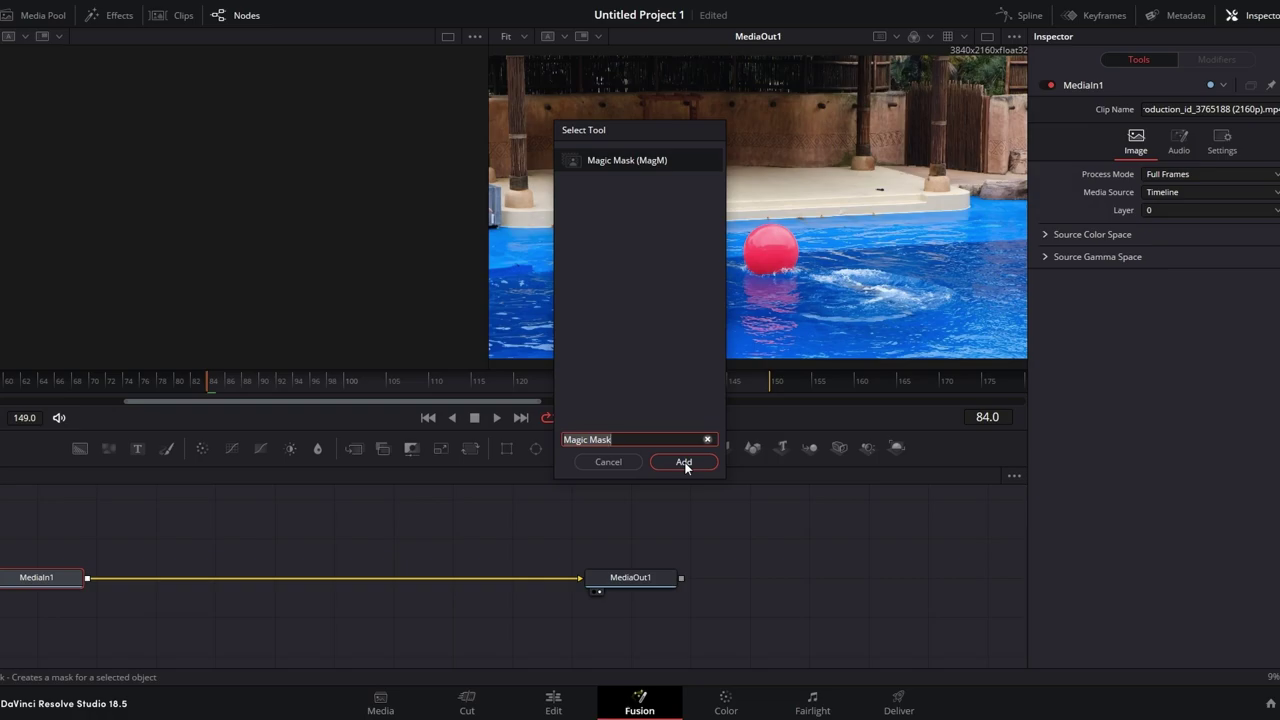
# Step: Add a Magic Mask tool after MediaIn1 and paint a selection stroke over the pink ball
pyautogui.click(684, 463)
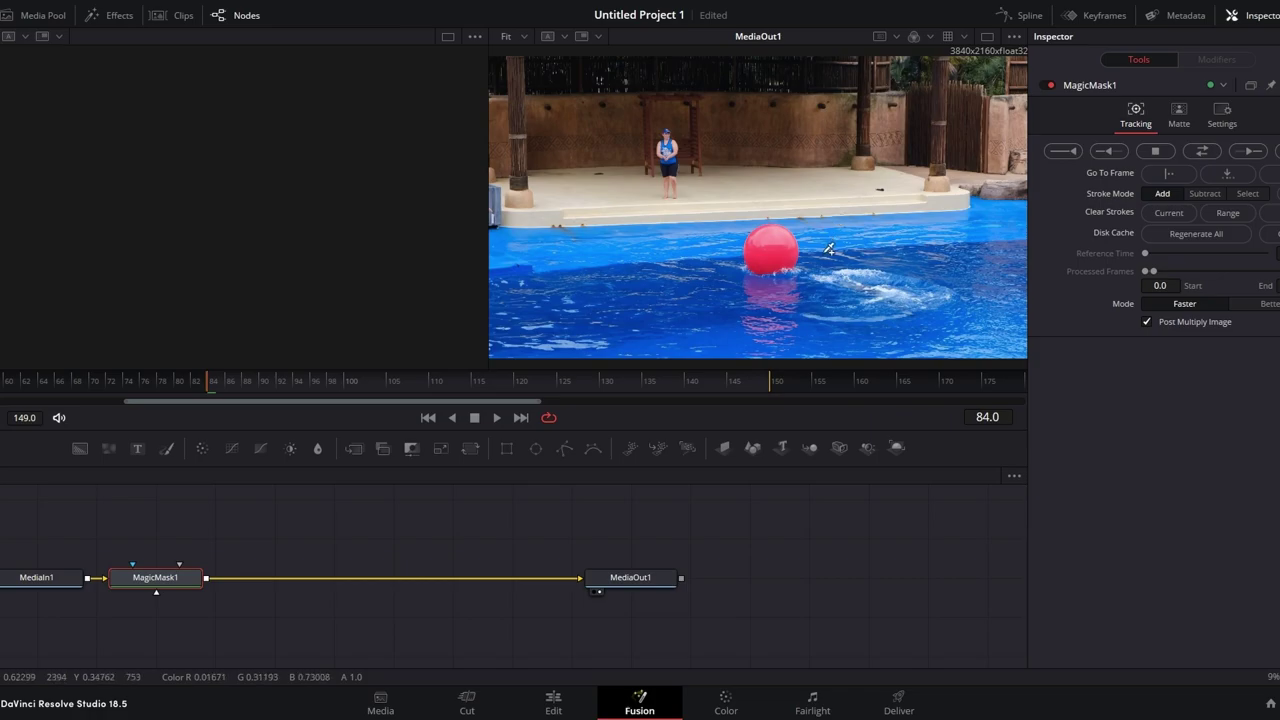
pyautogui.moveTo(786, 229)
pyautogui.mouseDown()
pyautogui.moveTo(756, 236)
pyautogui.moveTo(750, 258)
pyautogui.moveTo(801, 255)
pyautogui.moveTo(786, 252)
pyautogui.mouseUp()
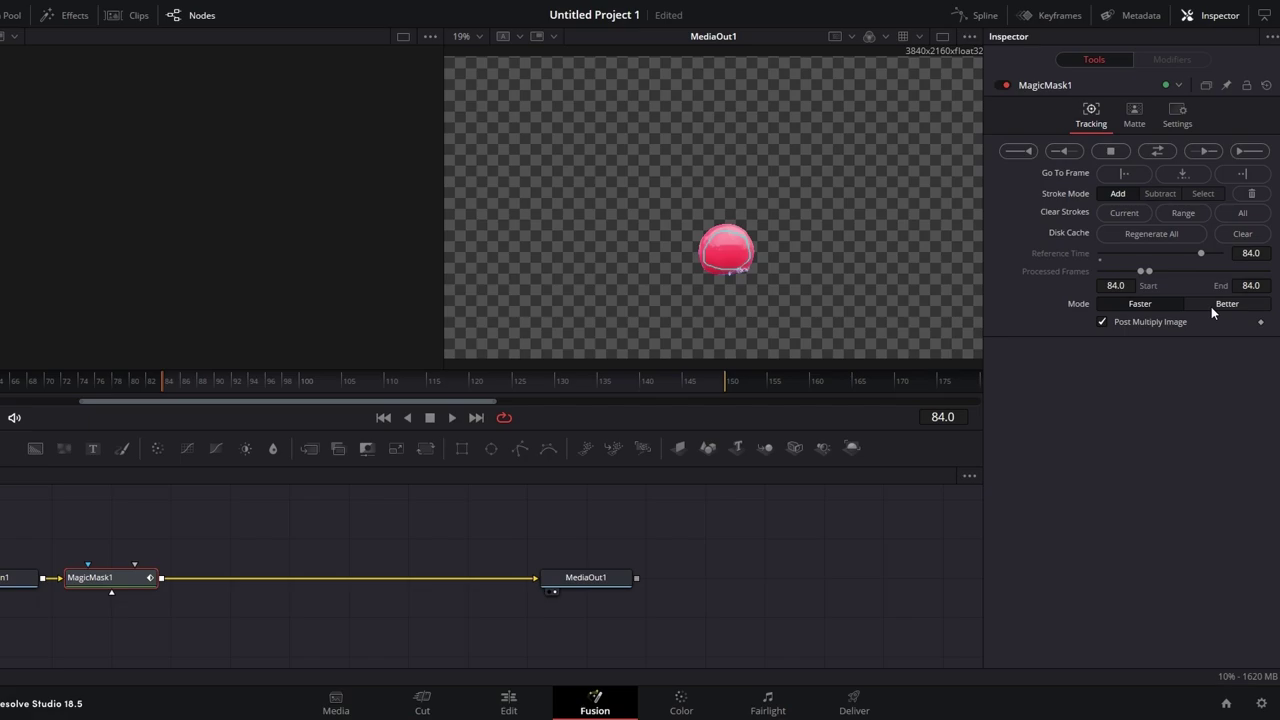
# Step: Set the Magic Mask mode to Better, adjust its Refine Range, and track the ball mask forward
pyautogui.click(1211, 306)
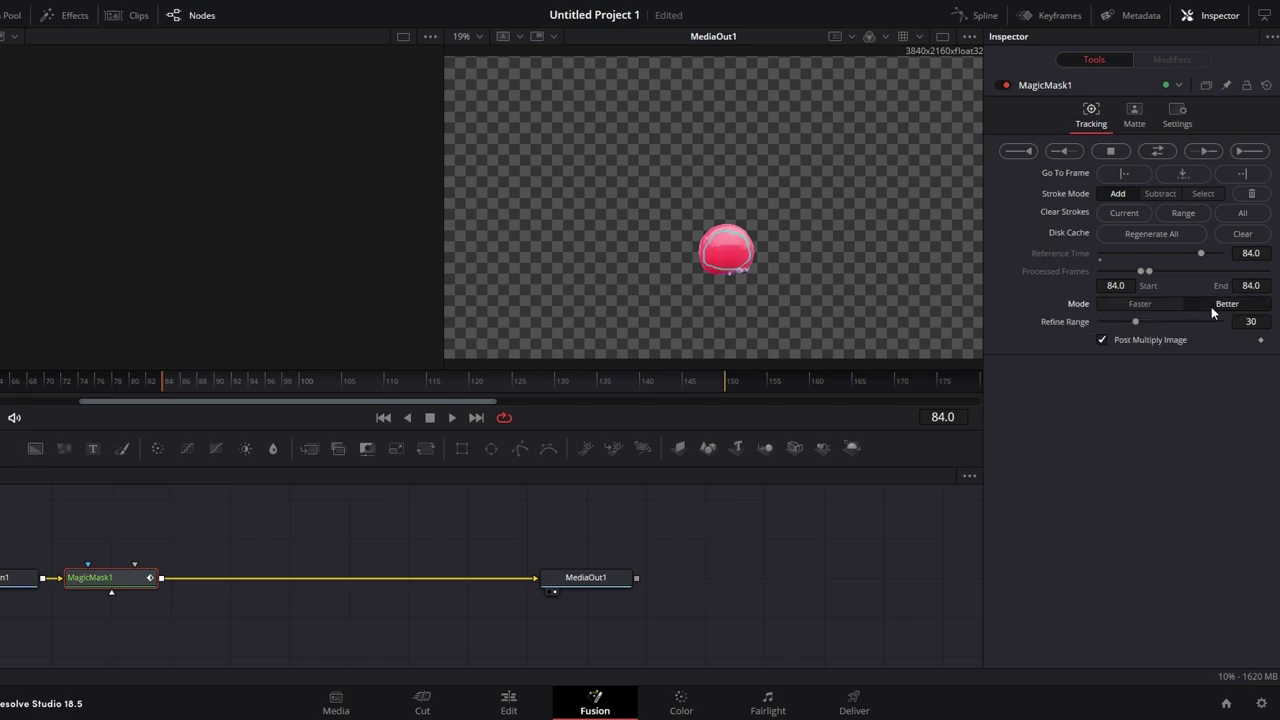
pyautogui.moveTo(1143, 322); pyautogui.dragTo(1147, 323)
pyautogui.click(1247, 152)
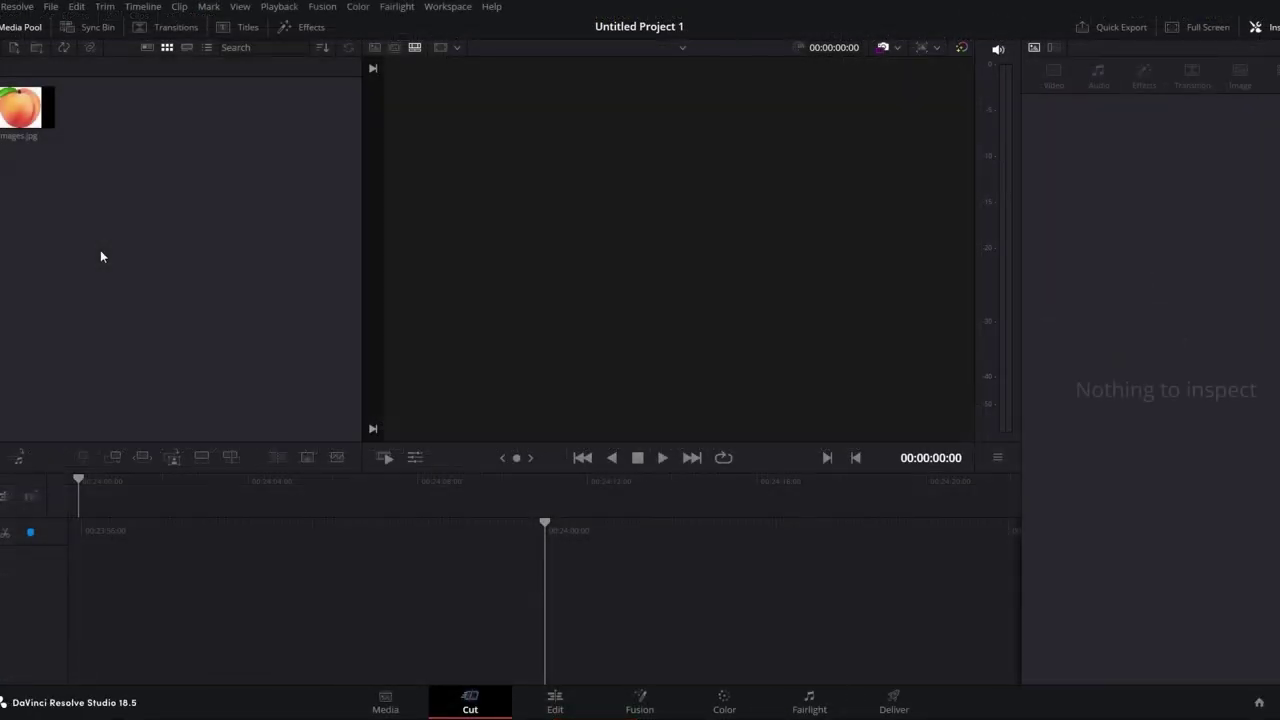
# Step: Place the peach image images.jpg on the empty timeline, add a second video track, and move the image up to Video 2
pyautogui.moveTo(25, 110); pyautogui.dragTo(547, 555)
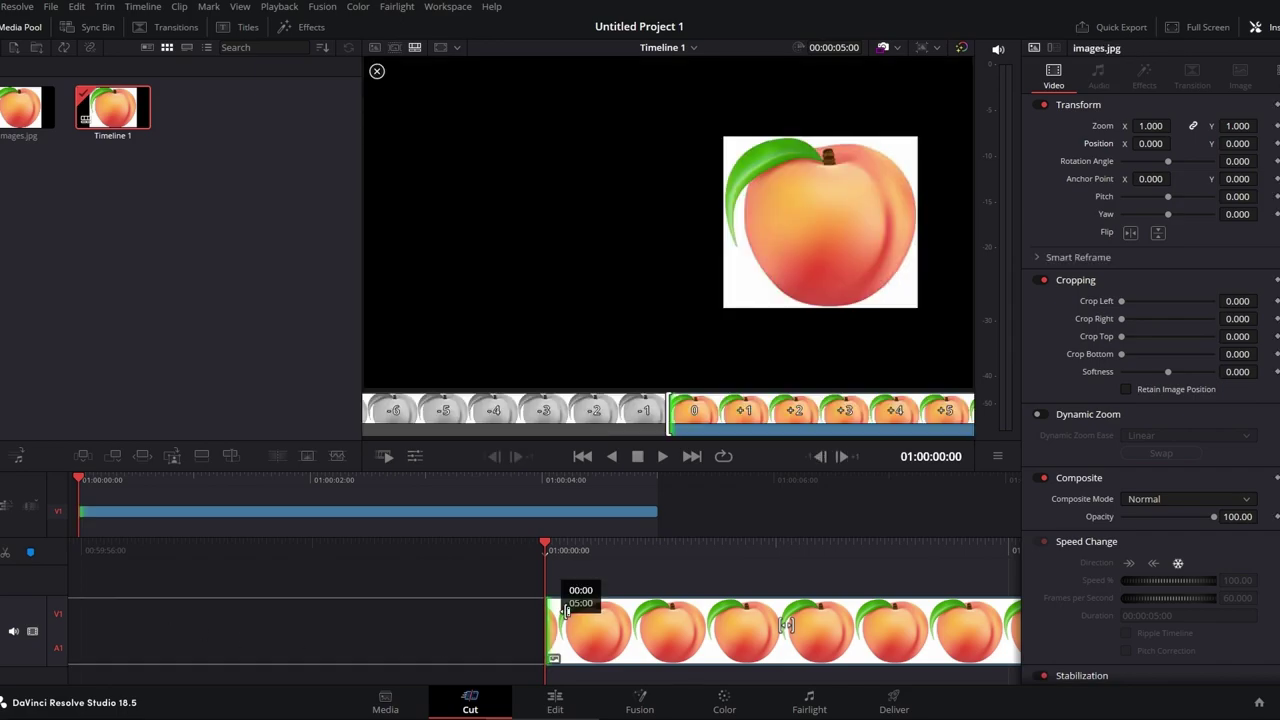
pyautogui.rightClick(60, 614)
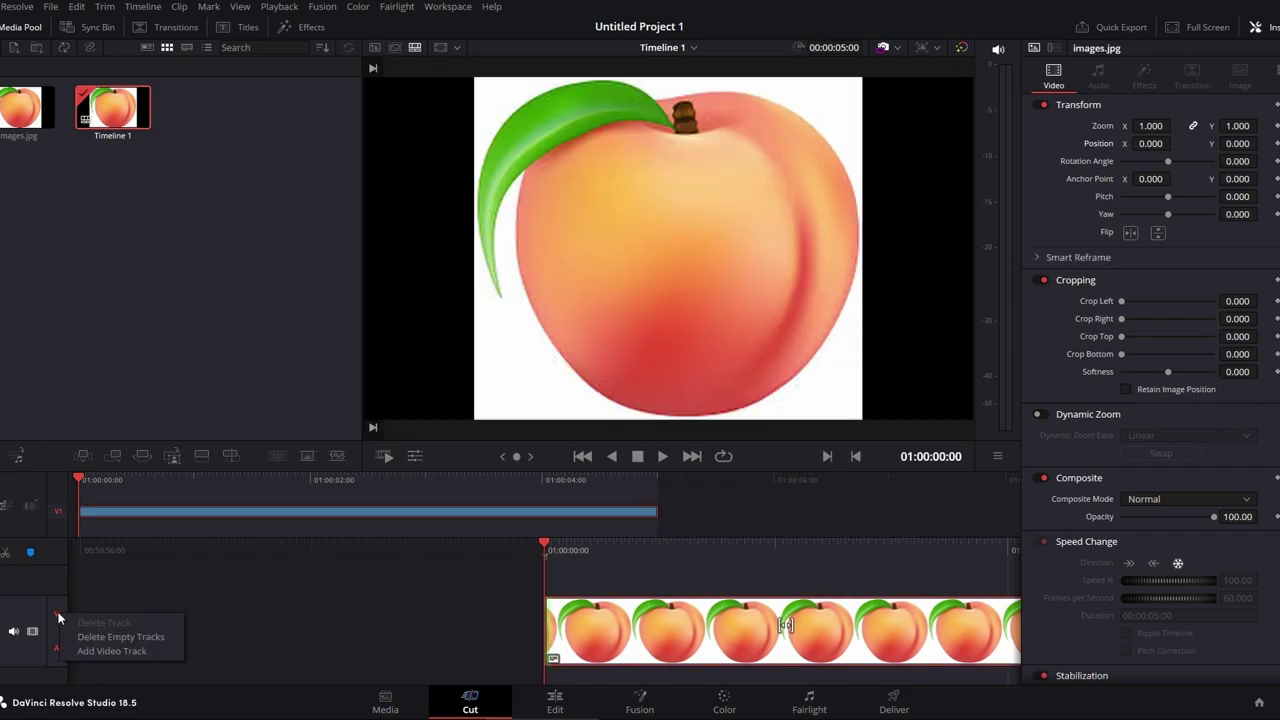
pyautogui.click(110, 651)
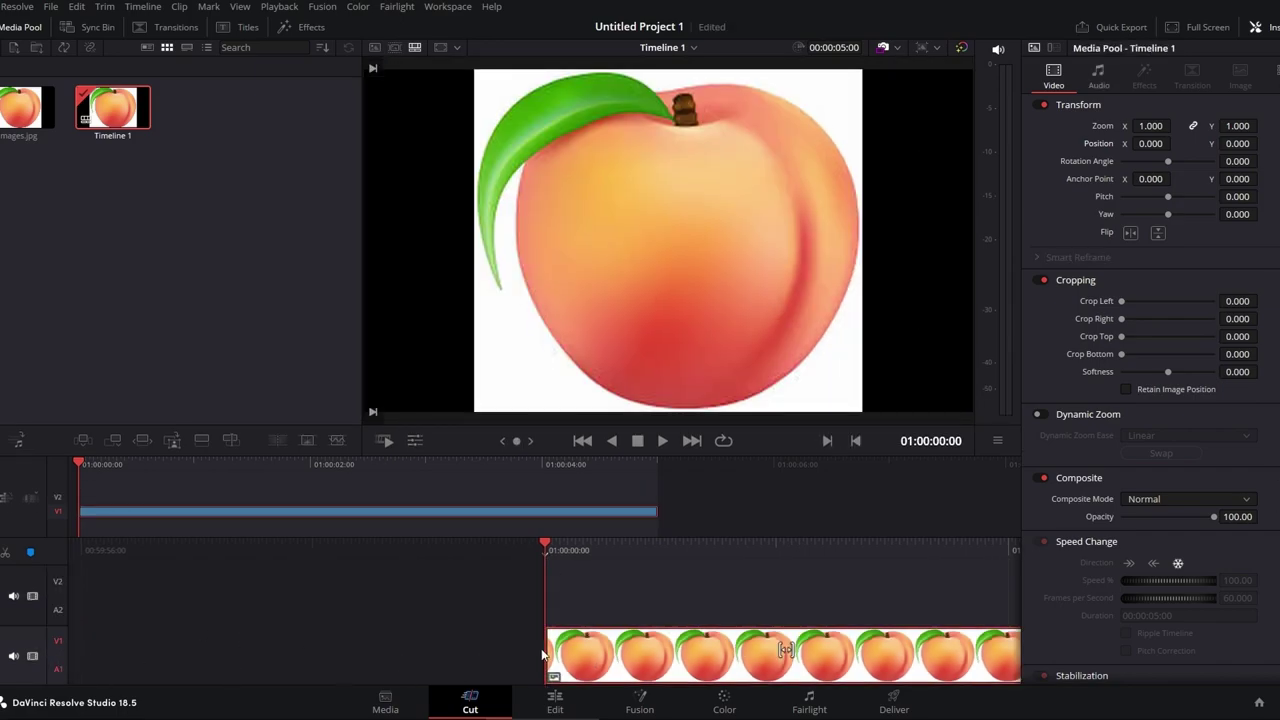
pyautogui.moveTo(598, 660); pyautogui.dragTo(600, 610)
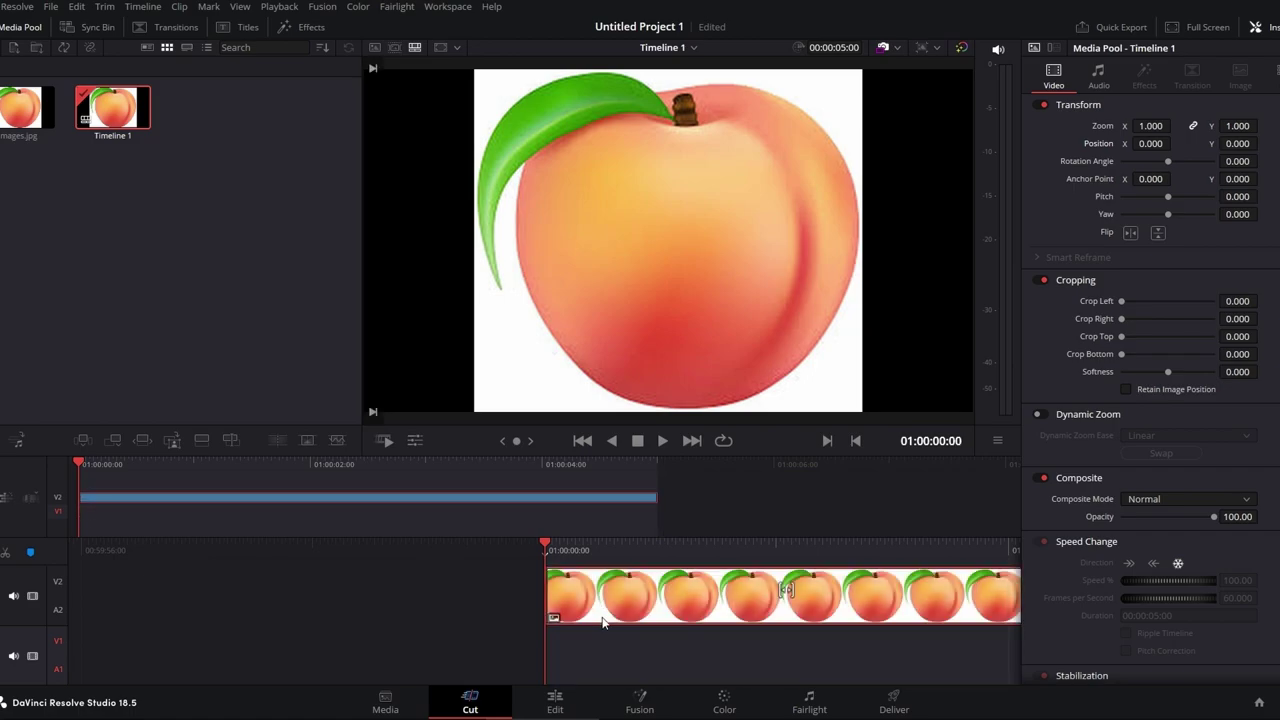
# Step: In Fusion, add a Magic Mask after MediaIn1 and paint a selection stroke along the peach's green leaf
pyautogui.click(665, 692)
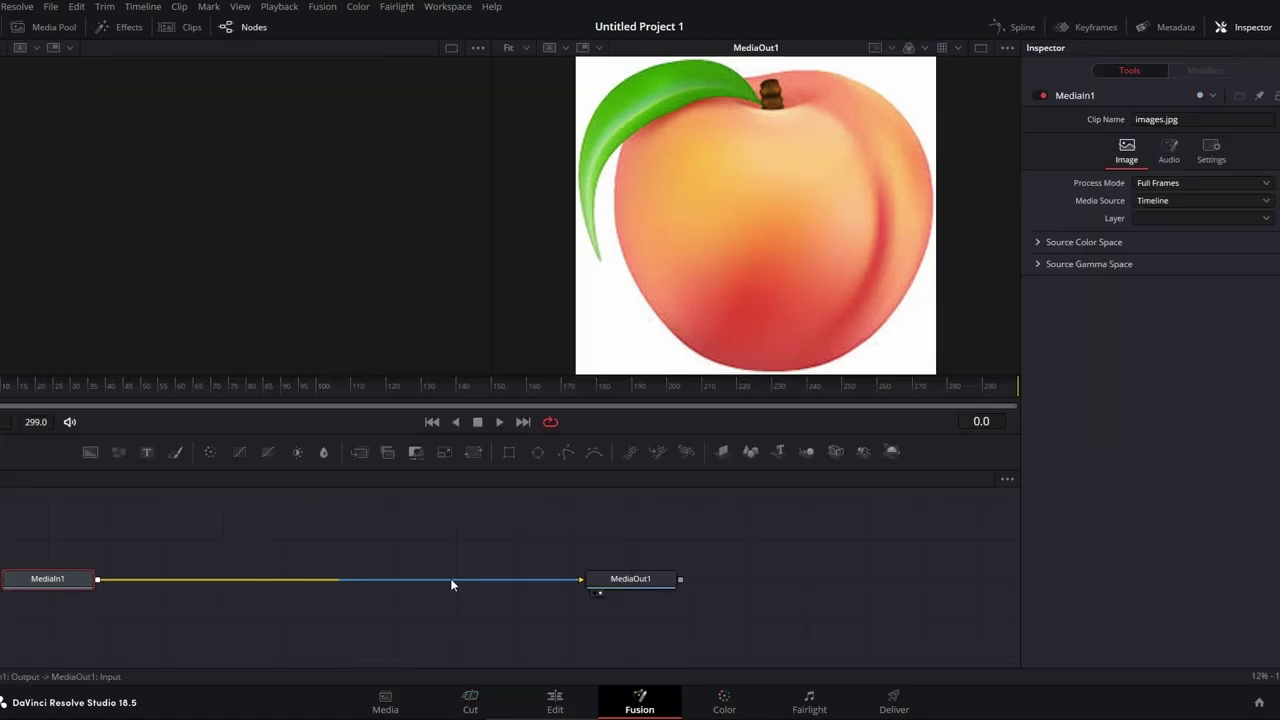
pyautogui.hotkey('shift', 'space')
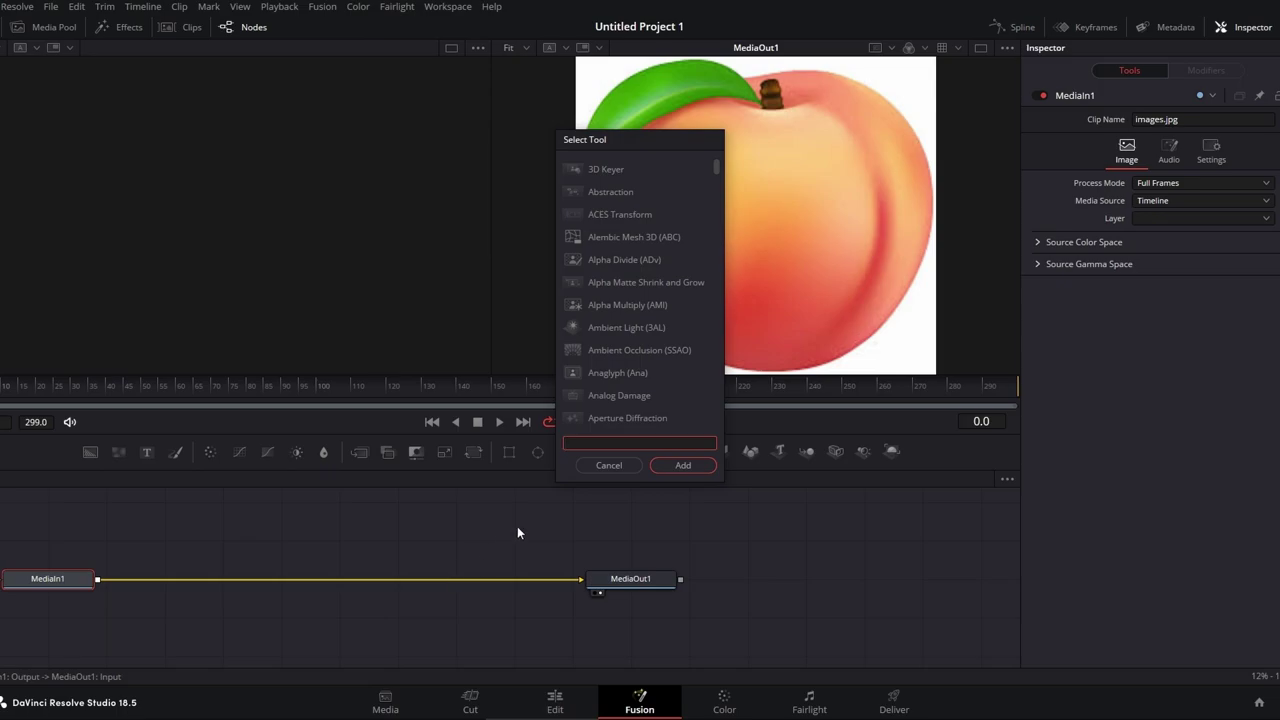
pyautogui.write('mag')
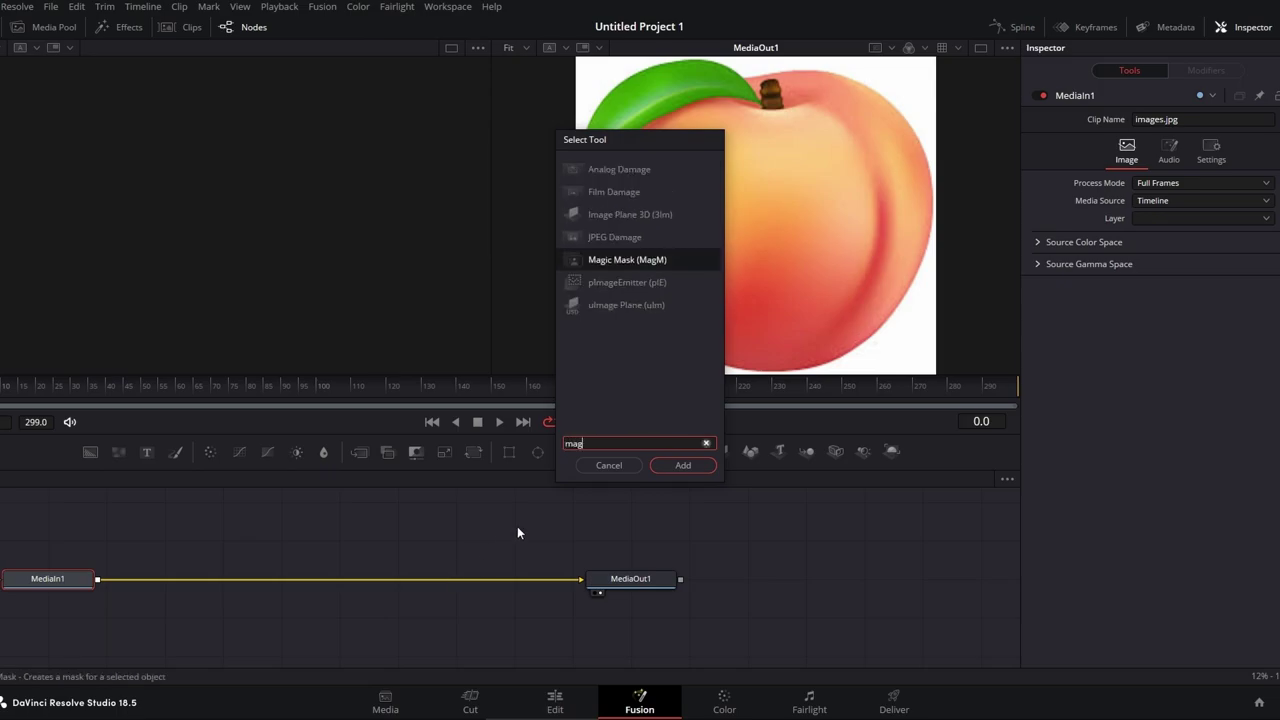
pyautogui.click(680, 465)
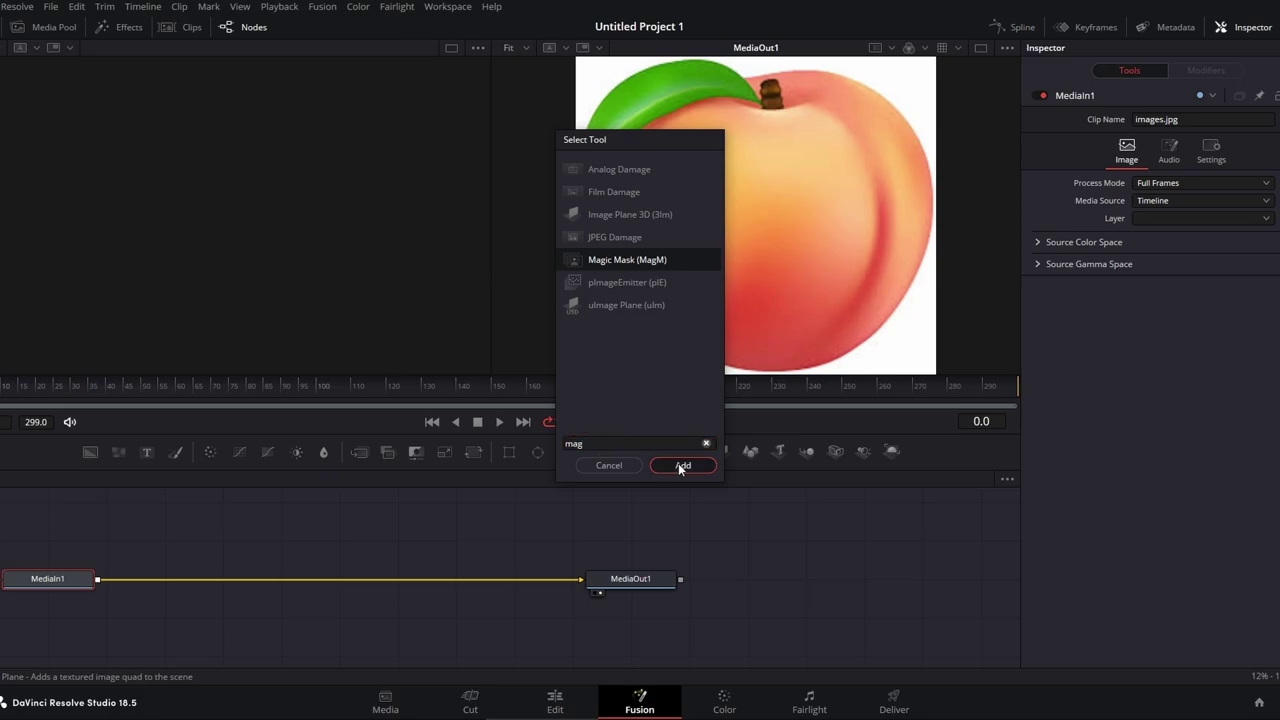
pyautogui.click(680, 465)
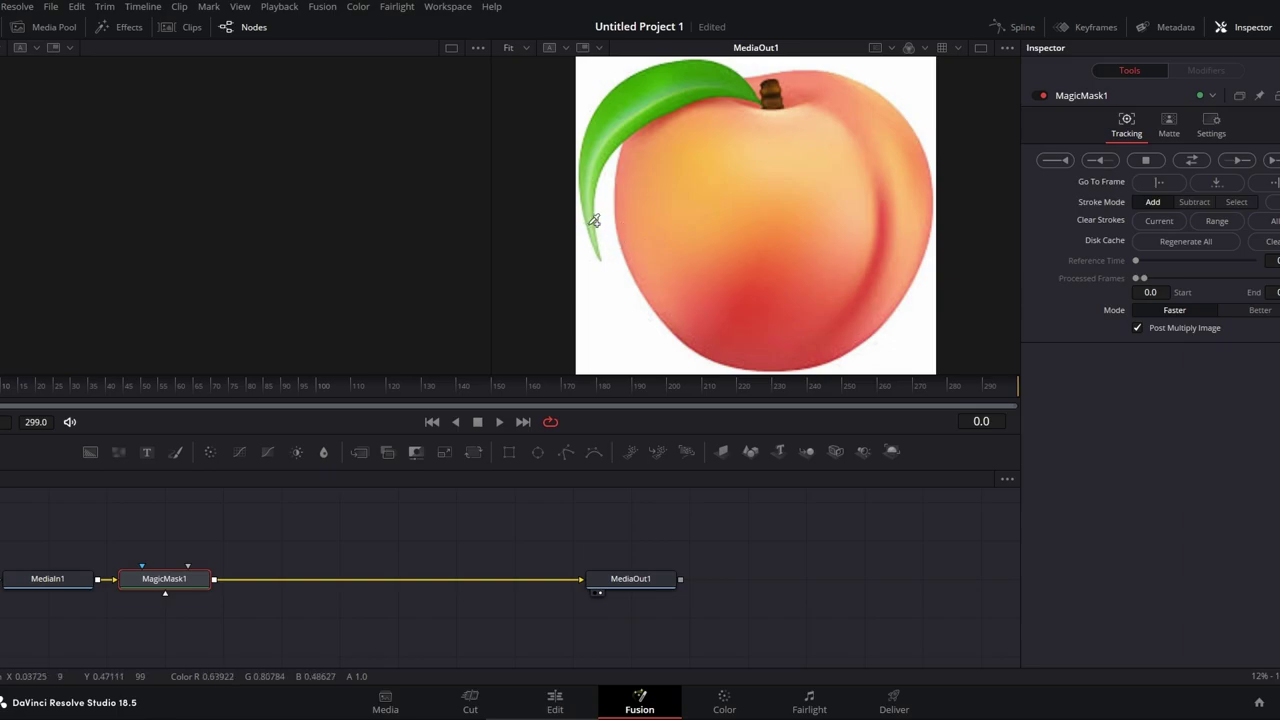
pyautogui.moveTo(591, 199)
pyautogui.mouseDown()
pyautogui.moveTo(619, 113)
pyautogui.moveTo(663, 90)
pyautogui.moveTo(830, 88)
pyautogui.moveTo(886, 186)
pyautogui.moveTo(891, 244)
pyautogui.moveTo(865, 305)
pyautogui.moveTo(834, 333)
pyautogui.moveTo(779, 346)
pyautogui.moveTo(703, 318)
pyautogui.moveTo(648, 244)
pyautogui.moveTo(621, 113)
pyautogui.mouseUp()
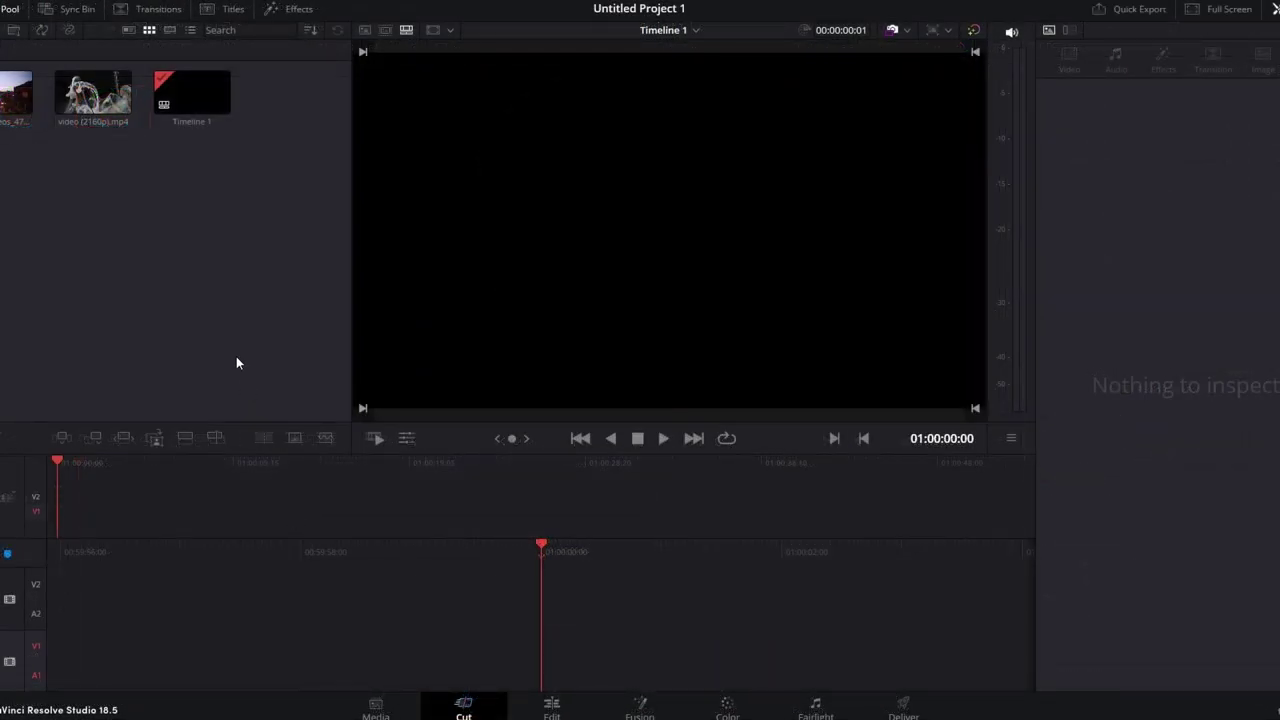
# Step: Place the night street clip on Video 1 and overlay the smoke clip video (2160p).mp4 on Video 2, both from the timeline start
pyautogui.moveTo(16, 92); pyautogui.dragTo(545, 640)
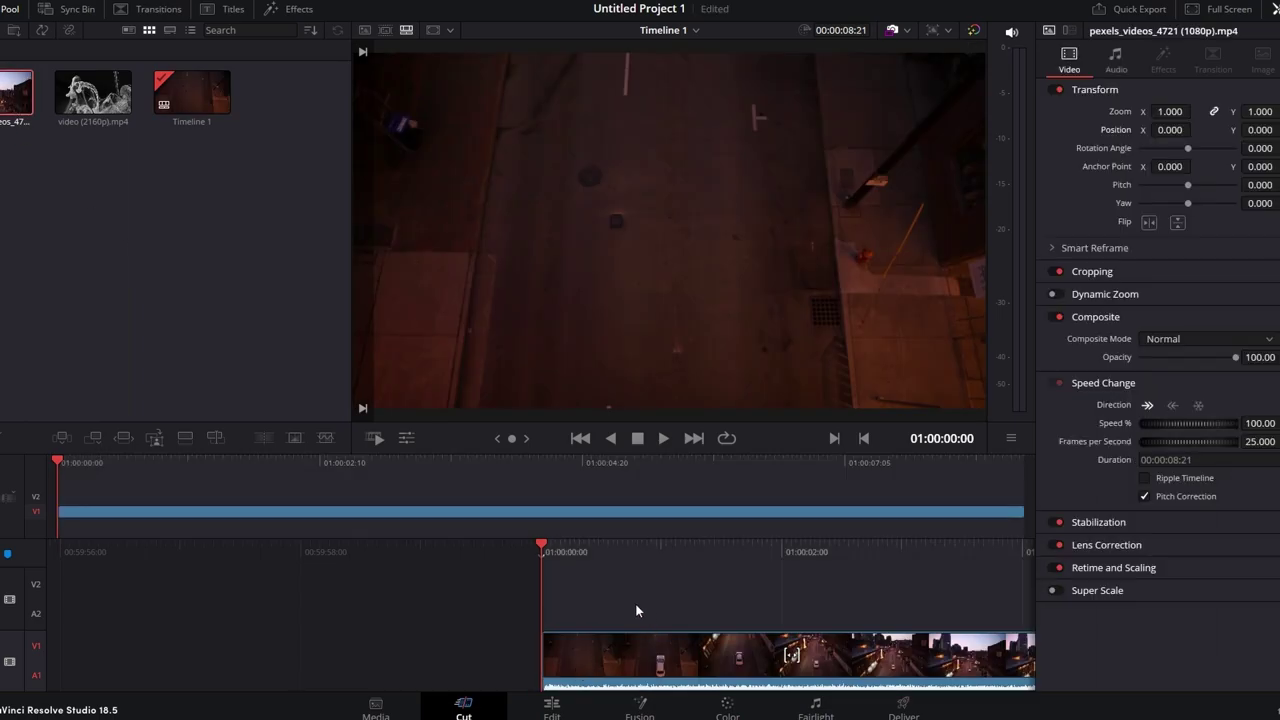
pyautogui.moveTo(93, 95); pyautogui.dragTo(328, 498)
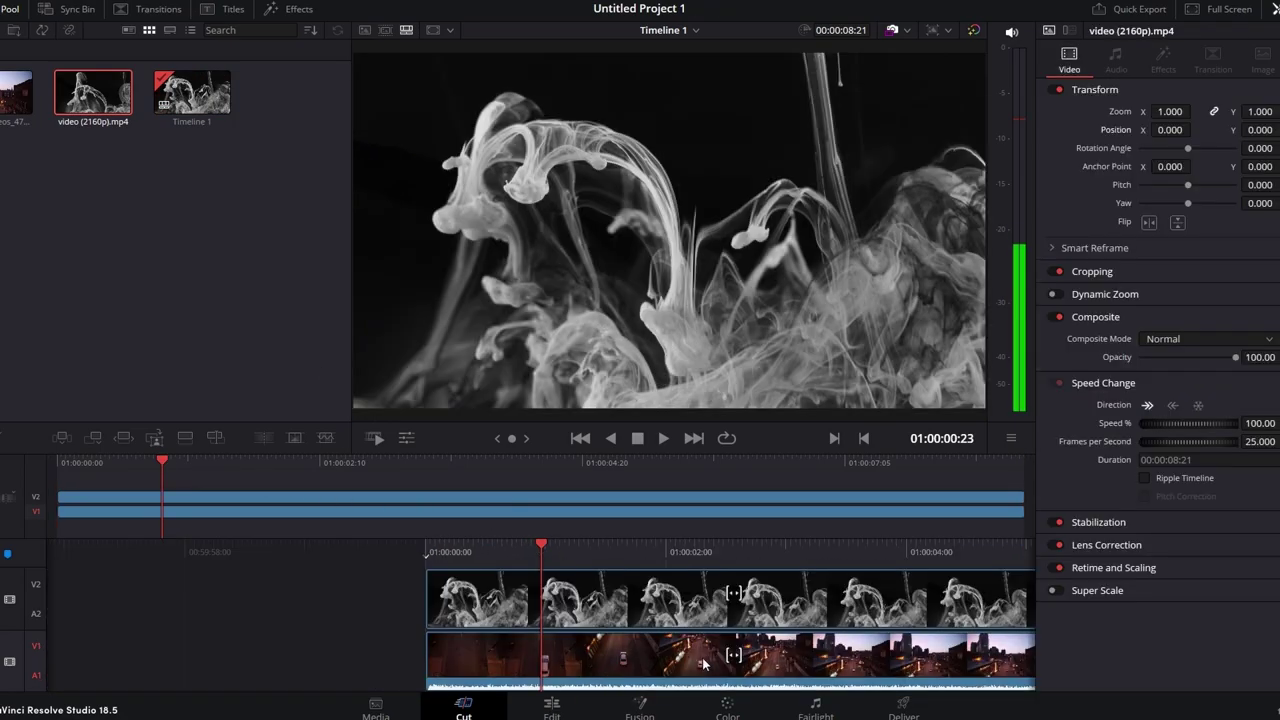
# Step: In Fusion, insert a Luma Keyer between the smoke clip's MediaIn1 and MediaOut1, centre its node, and show its Inspector settings
pyautogui.click(635, 707)
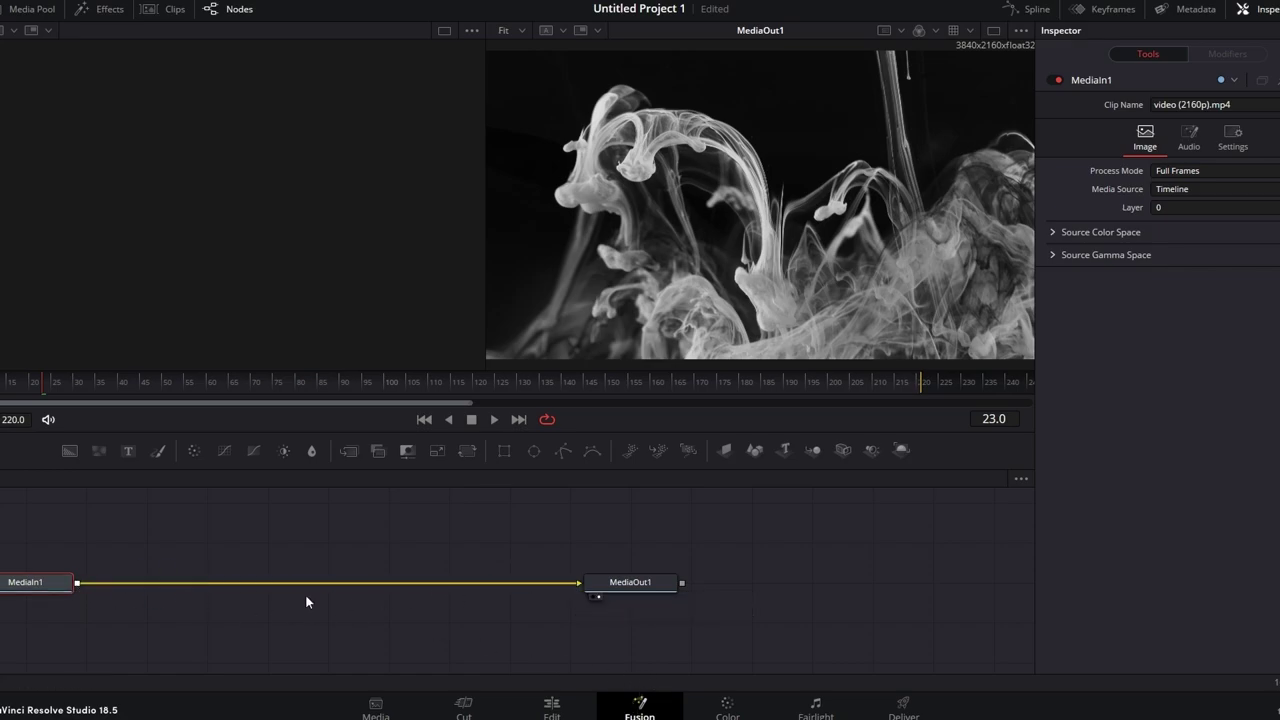
pyautogui.hotkey('shift', 'space')
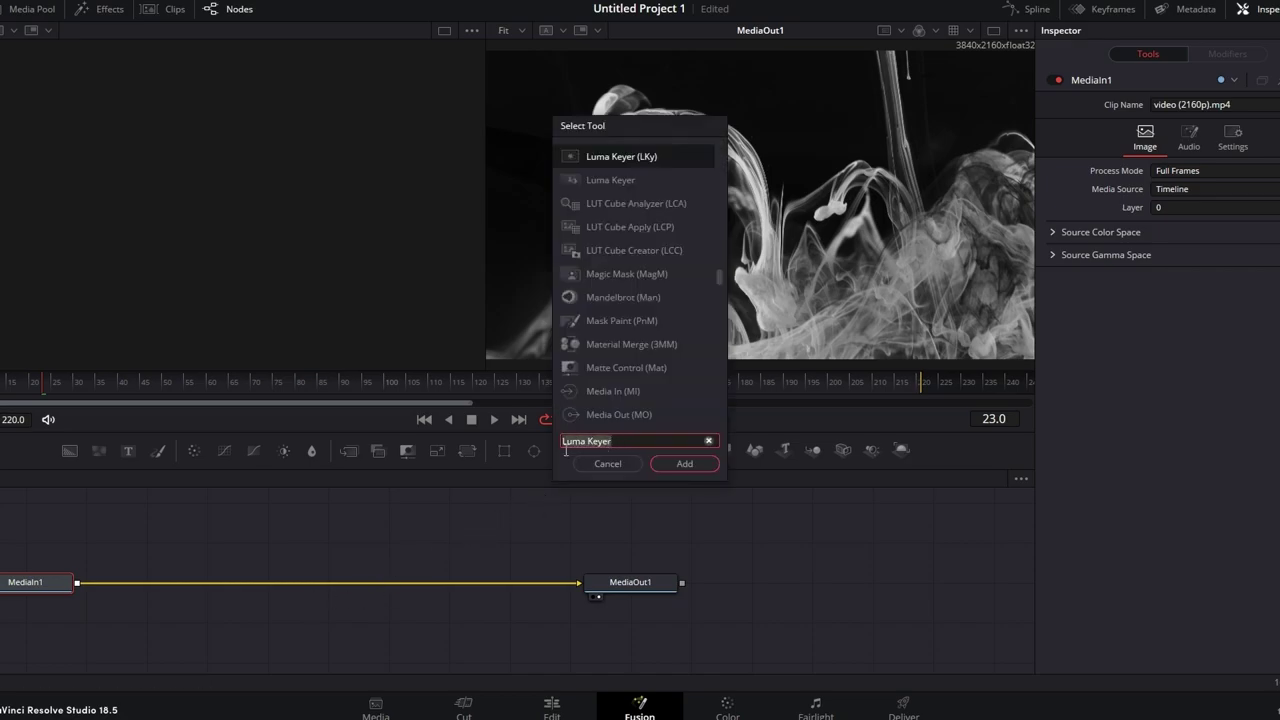
pyautogui.click(681, 463)
pyautogui.moveTo(143, 582); pyautogui.dragTo(297, 581)
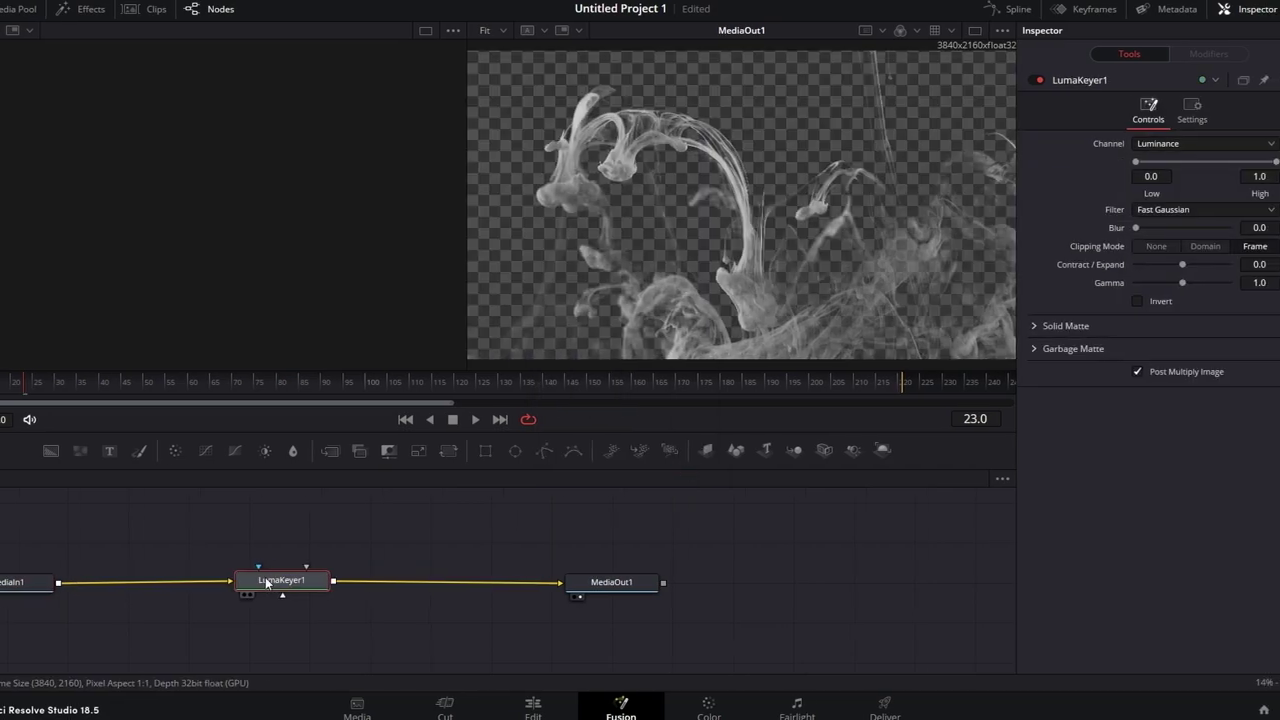
pyautogui.click(1214, 10)
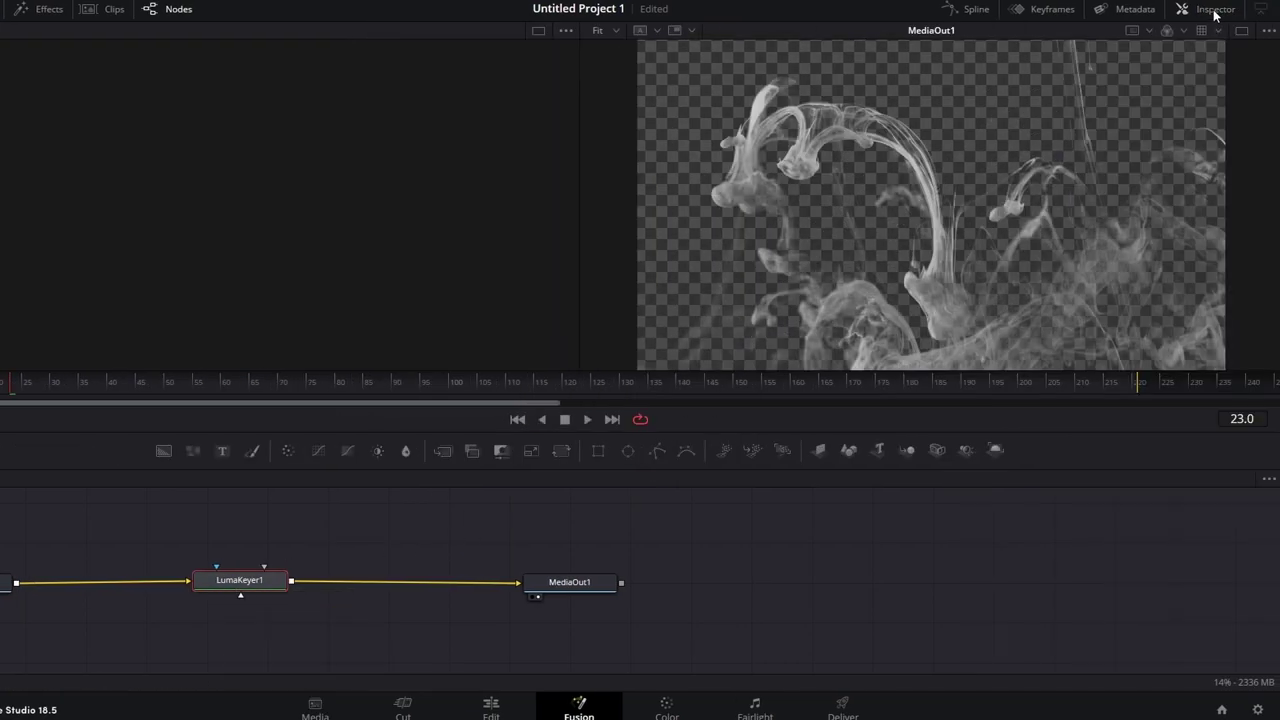
pyautogui.click(1215, 12)
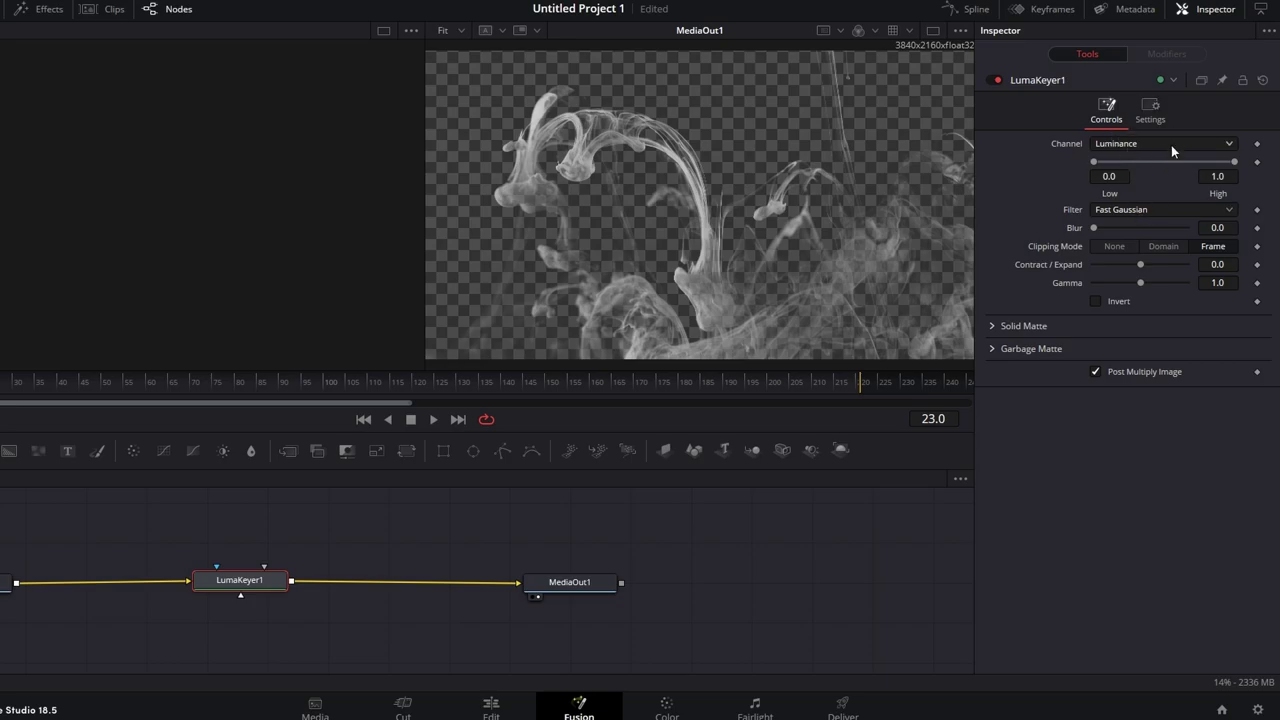
# Step: Return to the Edit page and play back the luma-keyed smoke overlay over the car clip
pyautogui.moveTo(1234, 162)
pyautogui.mouseDown()
pyautogui.moveTo(1055, 166)
pyautogui.moveTo(1252, 163)
pyautogui.mouseUp()
pyautogui.click(473, 711)
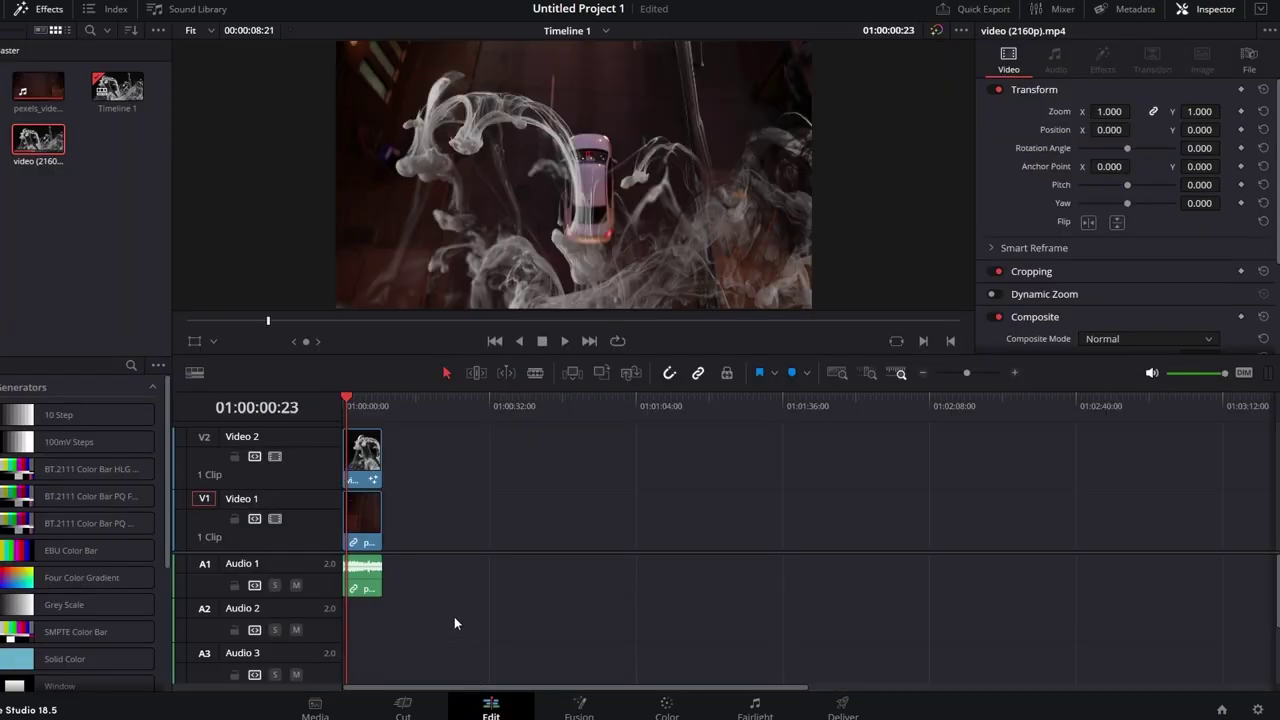
pyautogui.press('space')
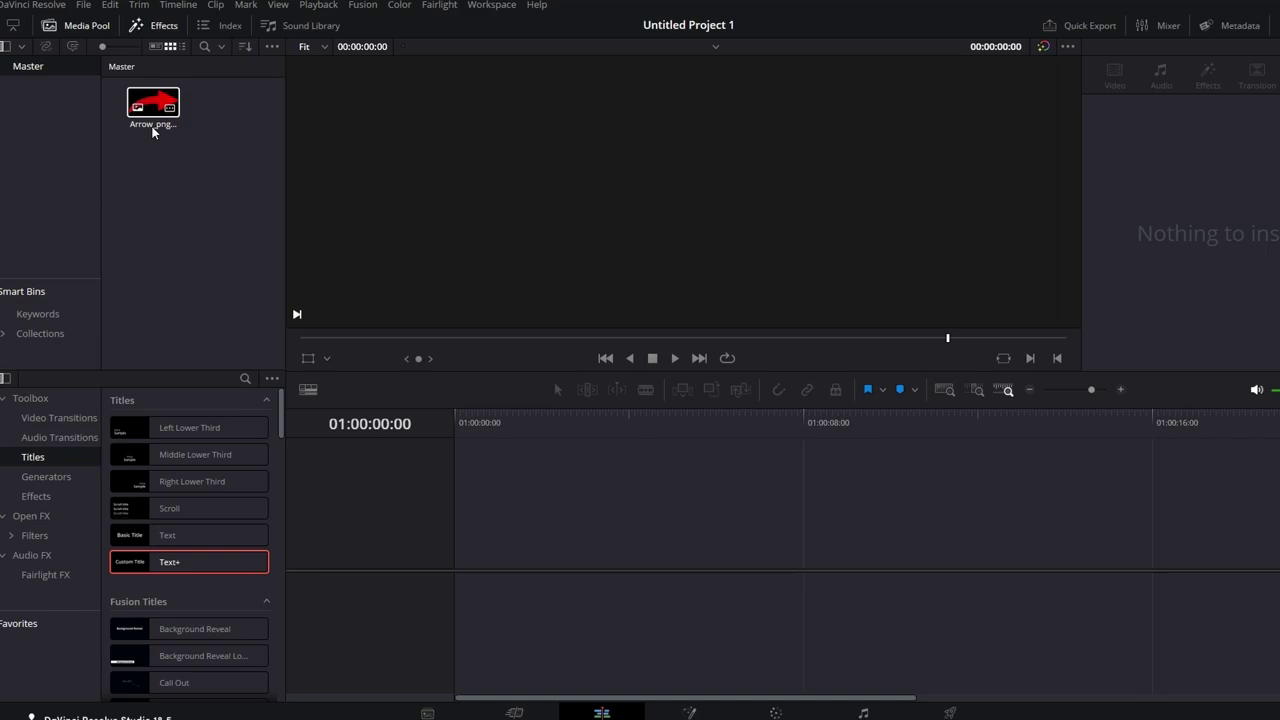
# Step: Place the arrow image at the start of a new timeline, apply the Camera Shake effect to it and preview it
pyautogui.moveTo(152, 105); pyautogui.dragTo(458, 550)
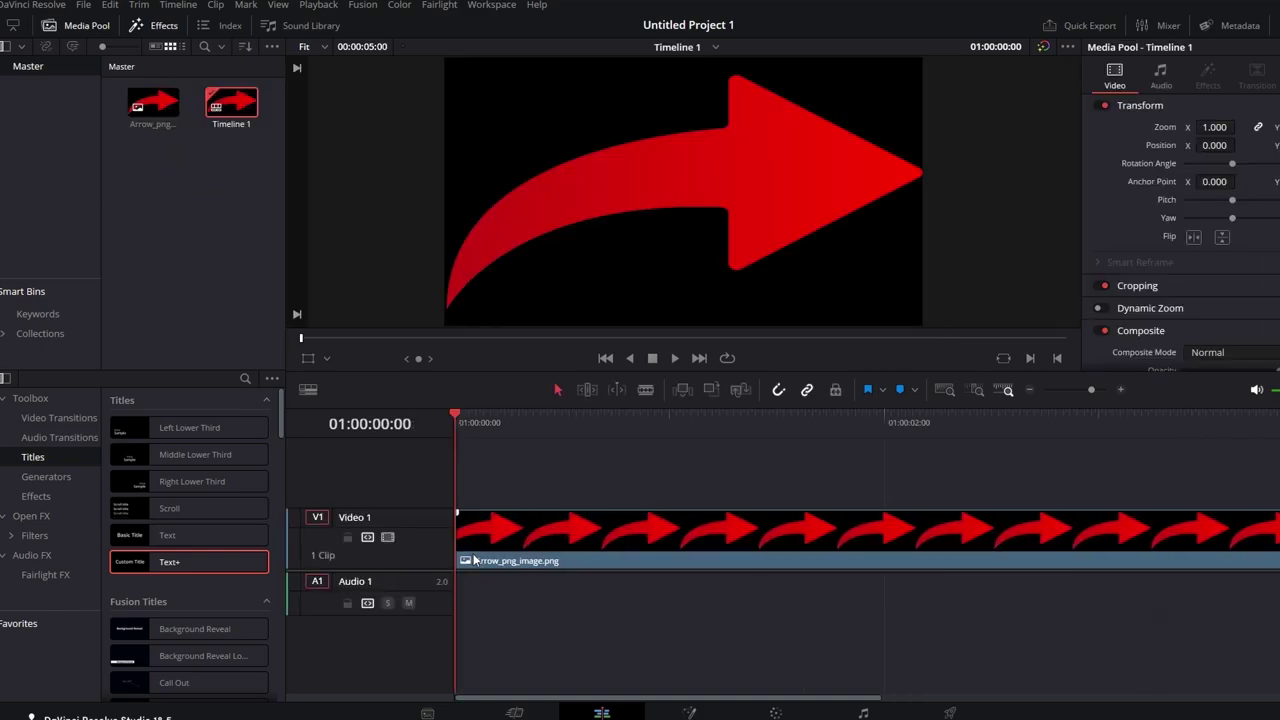
pyautogui.click(246, 379)
pyautogui.write('cam')
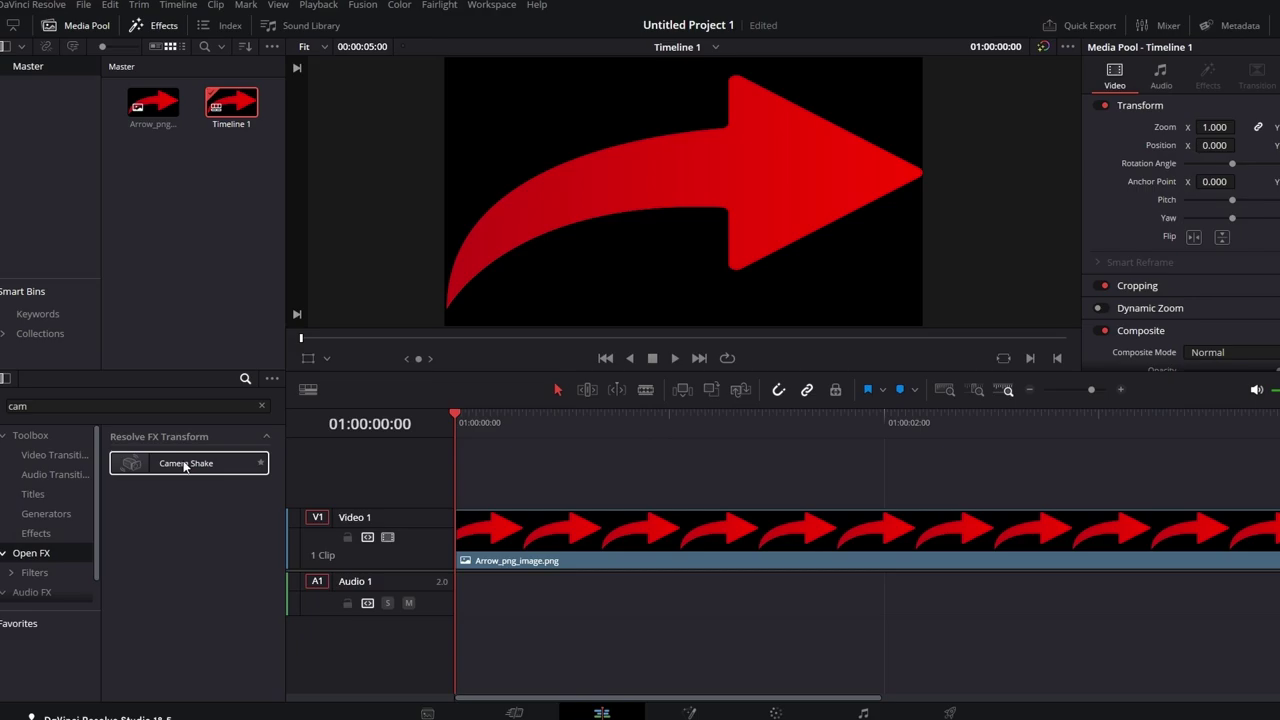
pyautogui.moveTo(184, 466); pyautogui.dragTo(540, 542)
pyautogui.press('space')
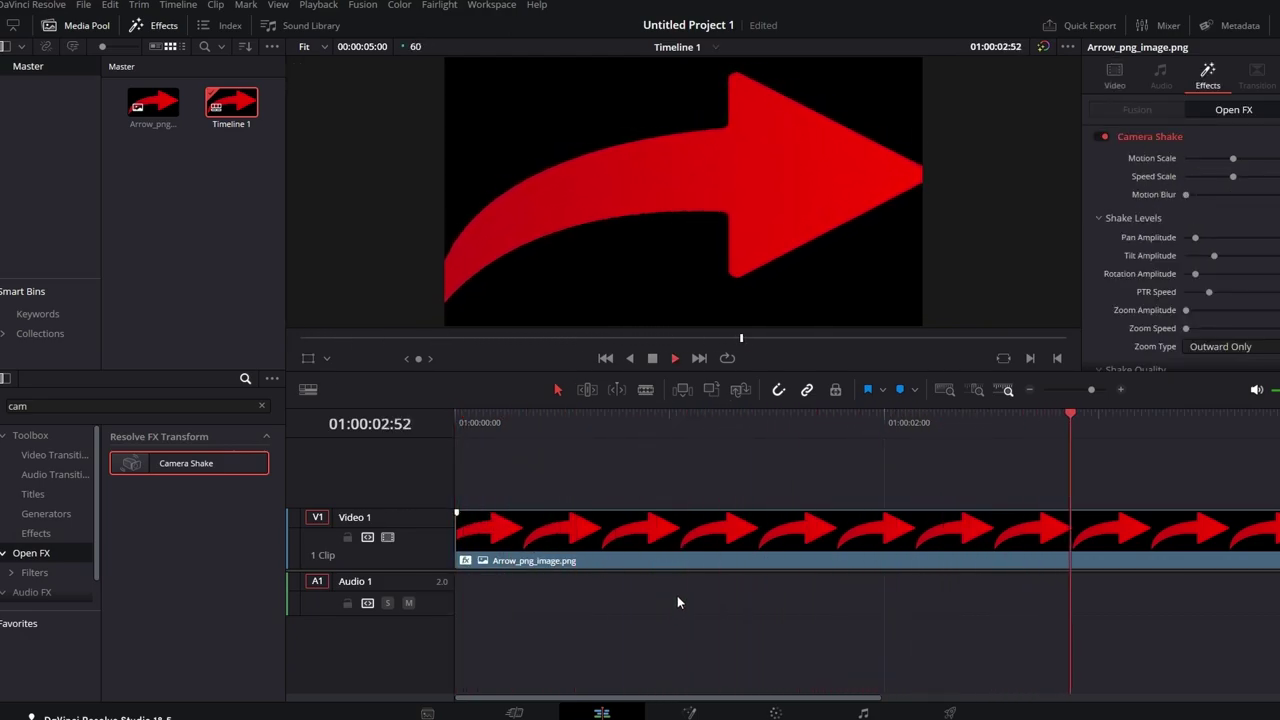
pyautogui.press('space')
# Step: Reduce the arrow clip's zoom to 0.580 on both axes
pyautogui.click(757, 543)
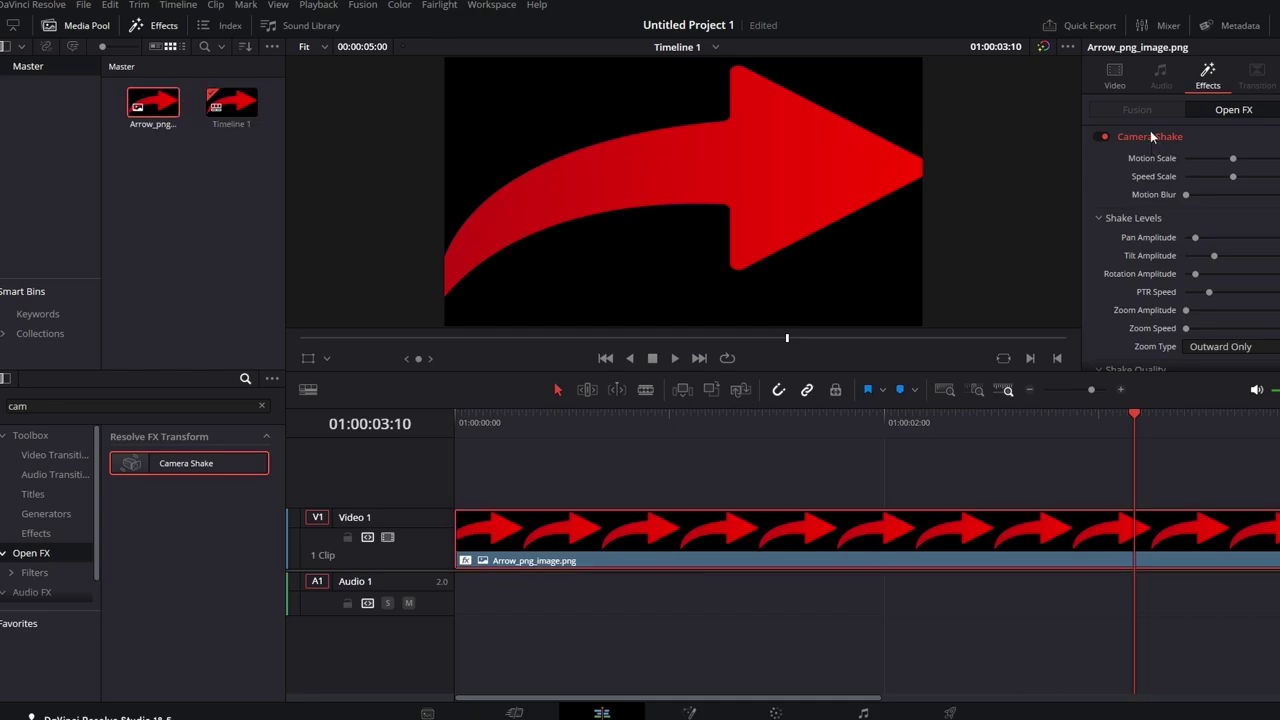
pyautogui.click(1116, 78)
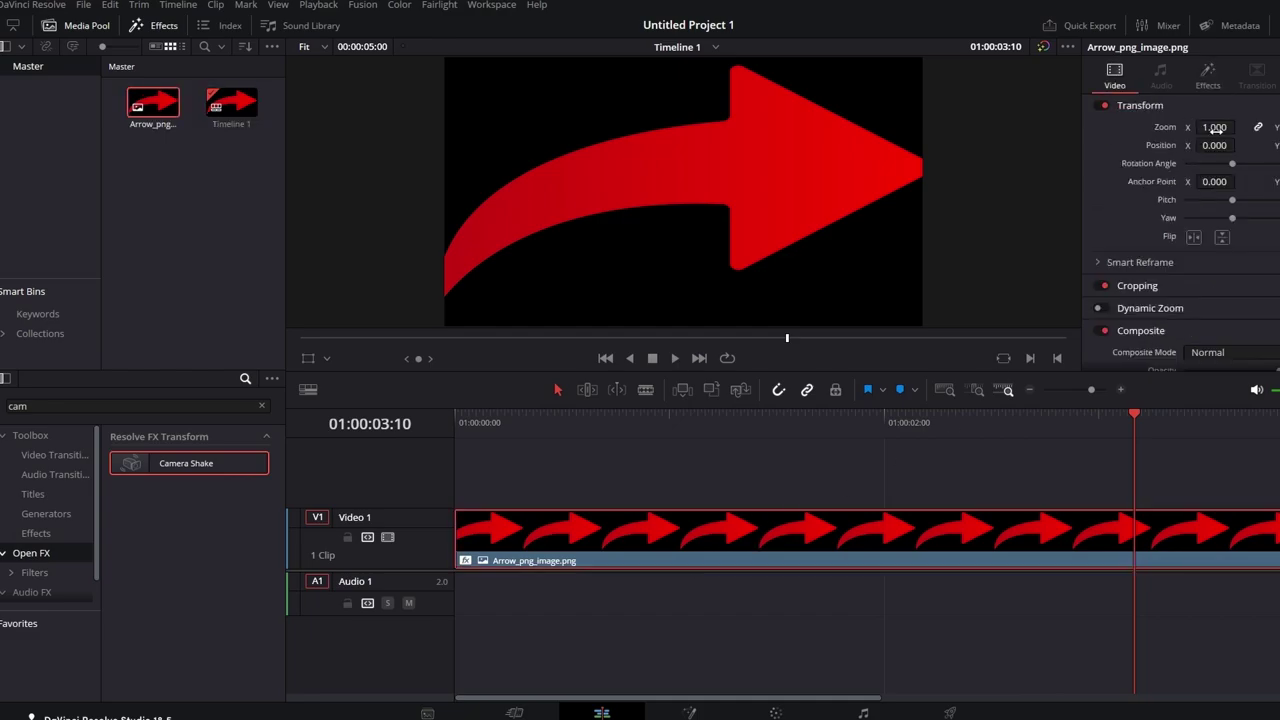
pyautogui.moveTo(1216, 127); pyautogui.dragTo(1190, 127)
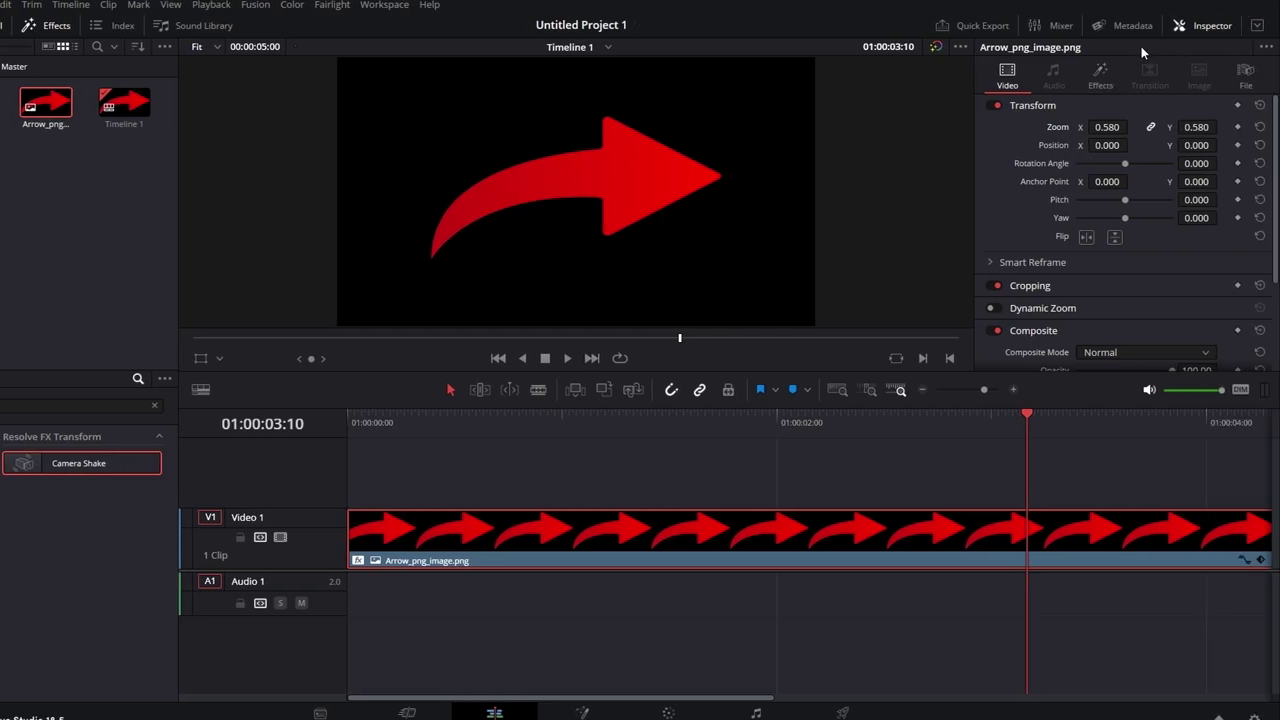
# Step: Lower the arrow clip's Camera Shake PTR Speed to 0.124 and play the timeline from the start
pyautogui.click(1100, 76)
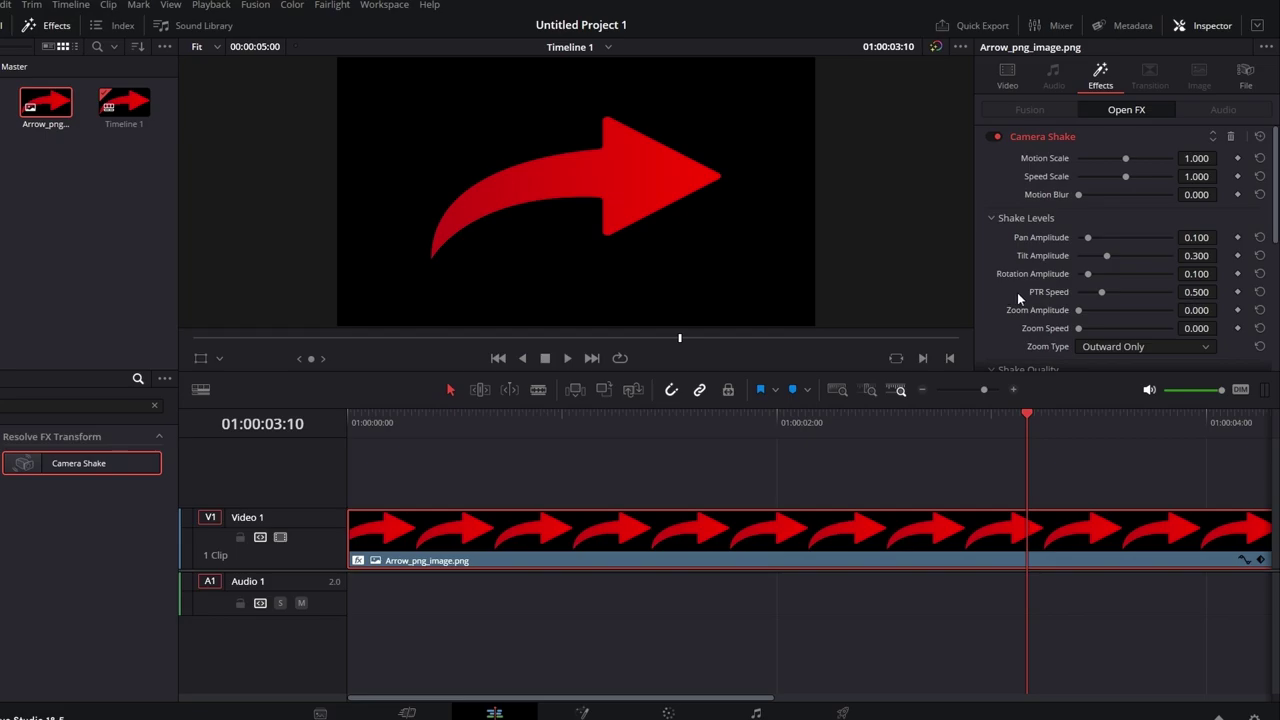
pyautogui.click(1101, 293)
pyautogui.moveTo(1101, 293); pyautogui.dragTo(1084, 298)
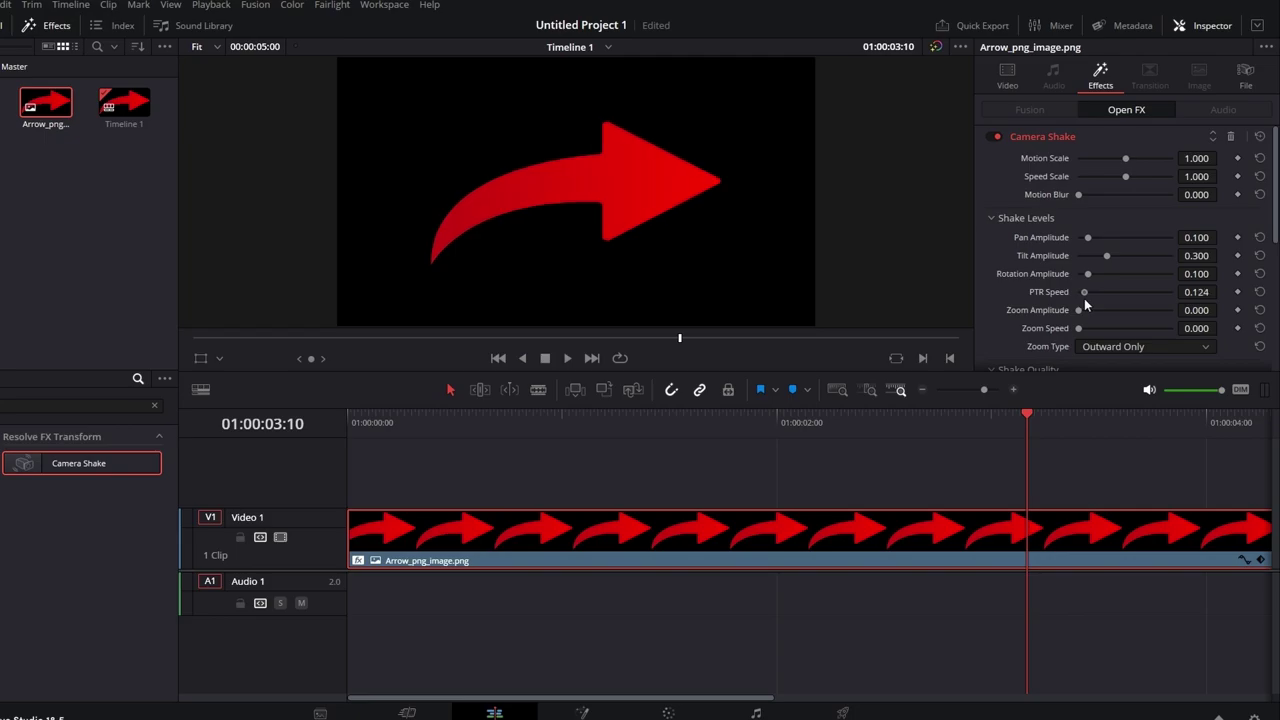
pyautogui.moveTo(1027, 412); pyautogui.dragTo(348, 415)
pyautogui.press('space')
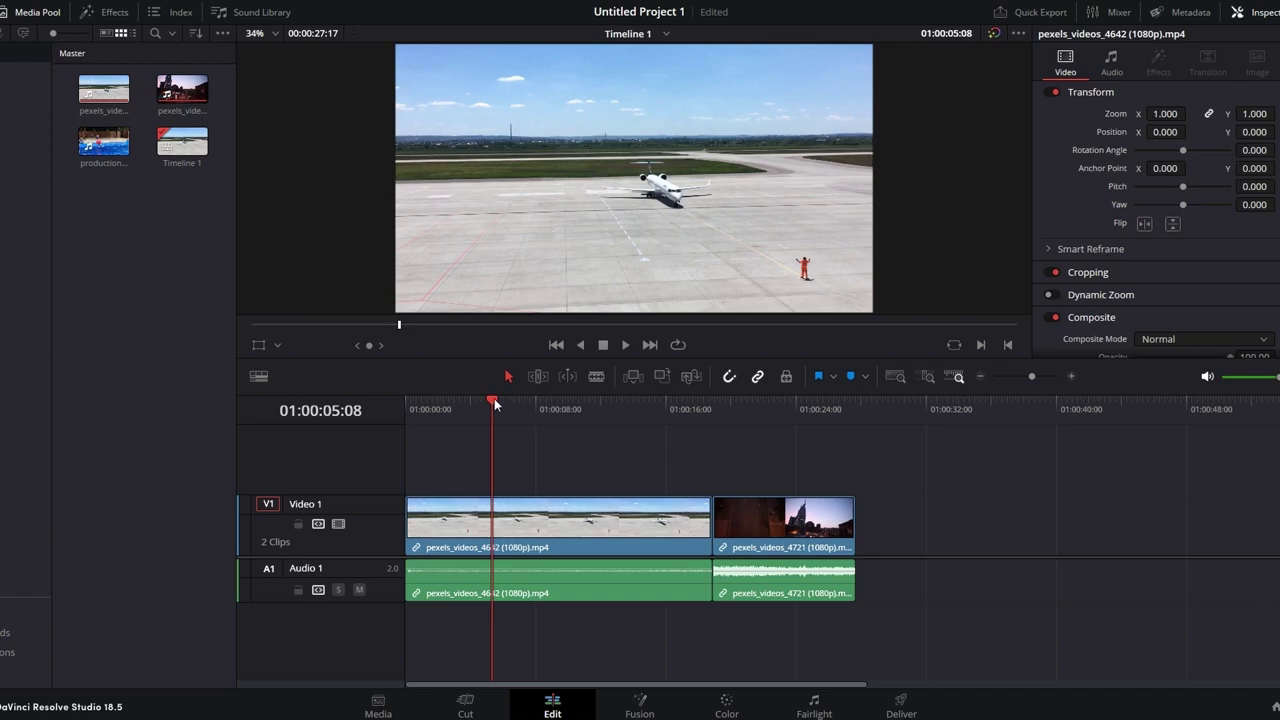
pyautogui.moveTo(510, 425); pyautogui.dragTo(713, 483)
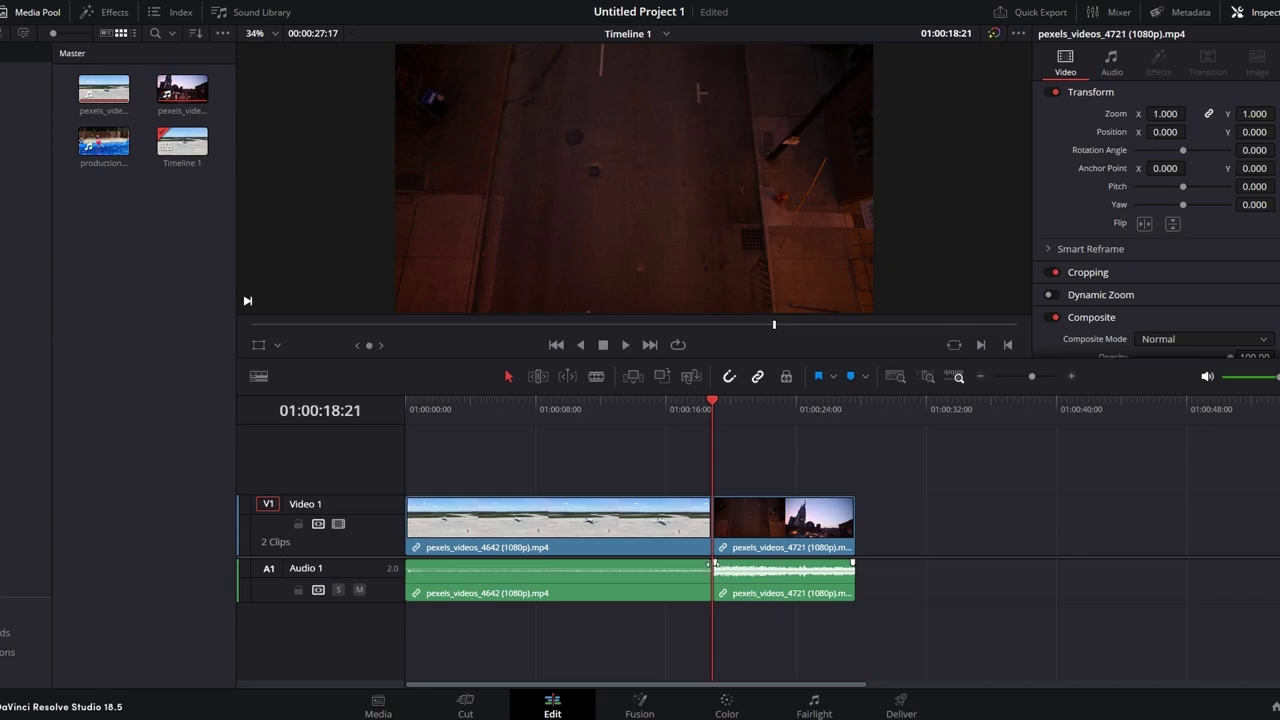
pyautogui.click(104, 145)
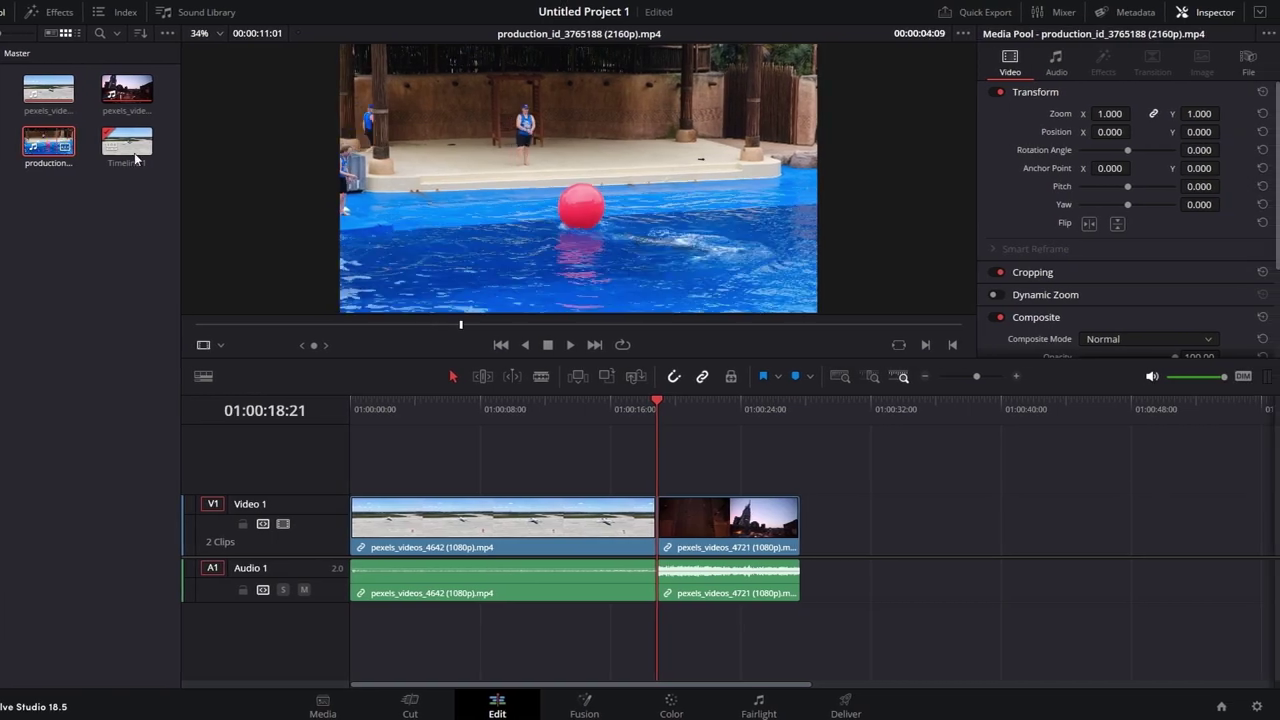
pyautogui.click(1205, 12)
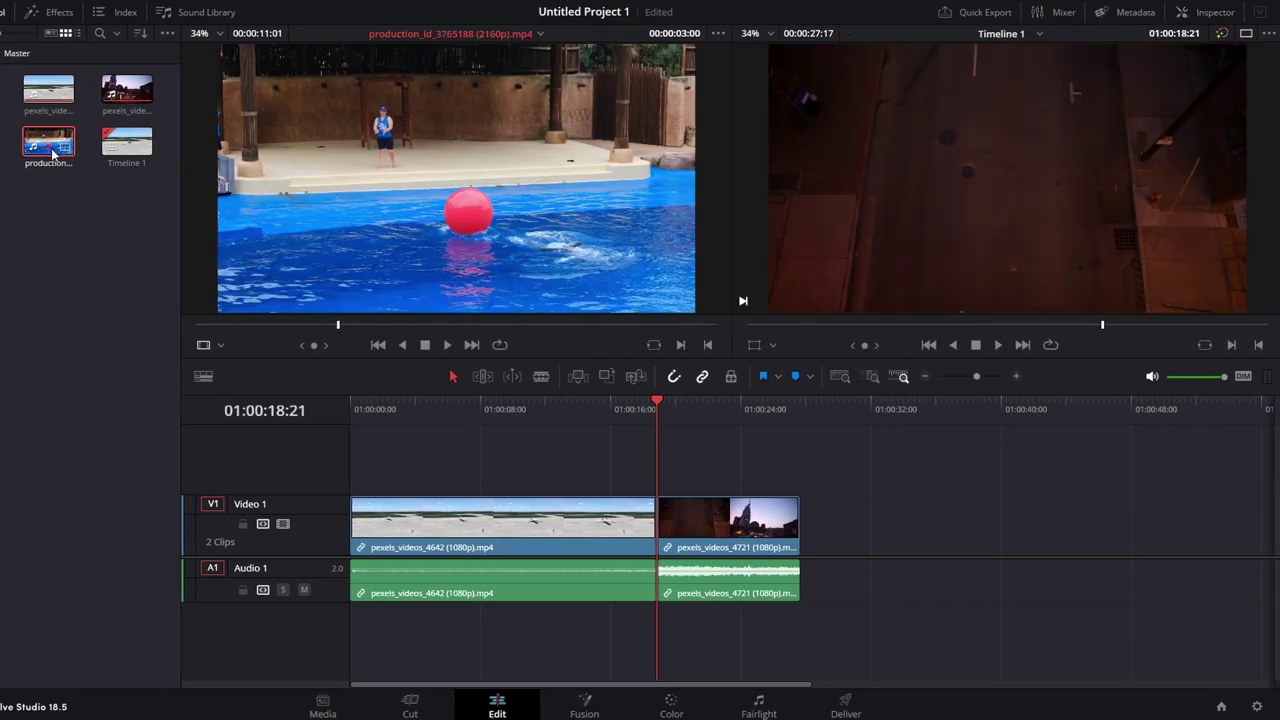
pyautogui.moveTo(52, 152); pyautogui.dragTo(1099, 117)
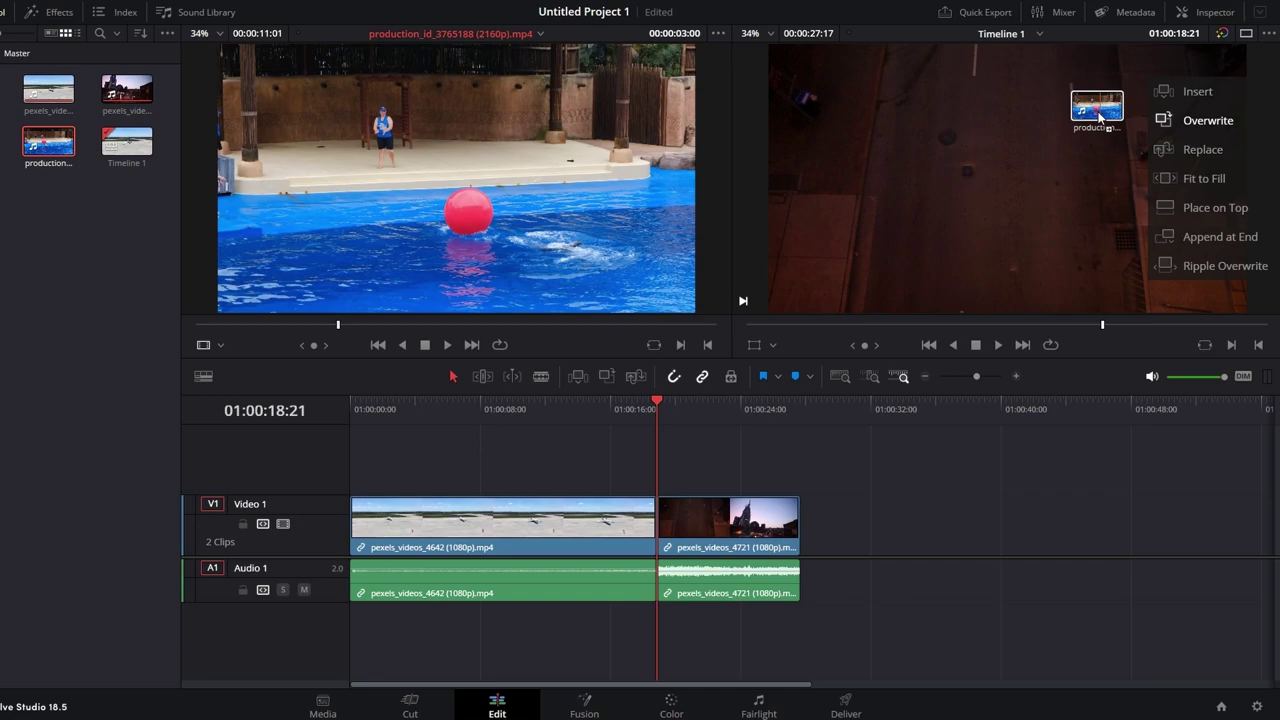
pyautogui.moveTo(1099, 117); pyautogui.dragTo(1196, 84)
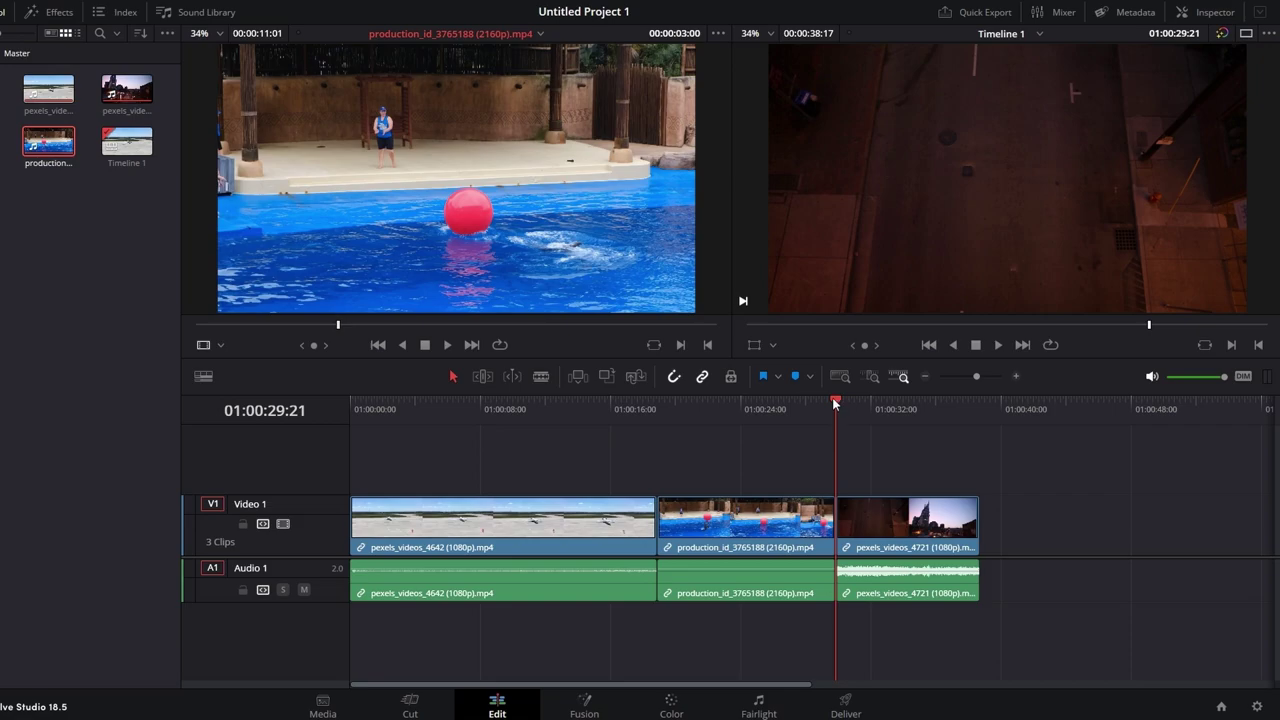
pyautogui.moveTo(835, 403); pyautogui.dragTo(603, 403)
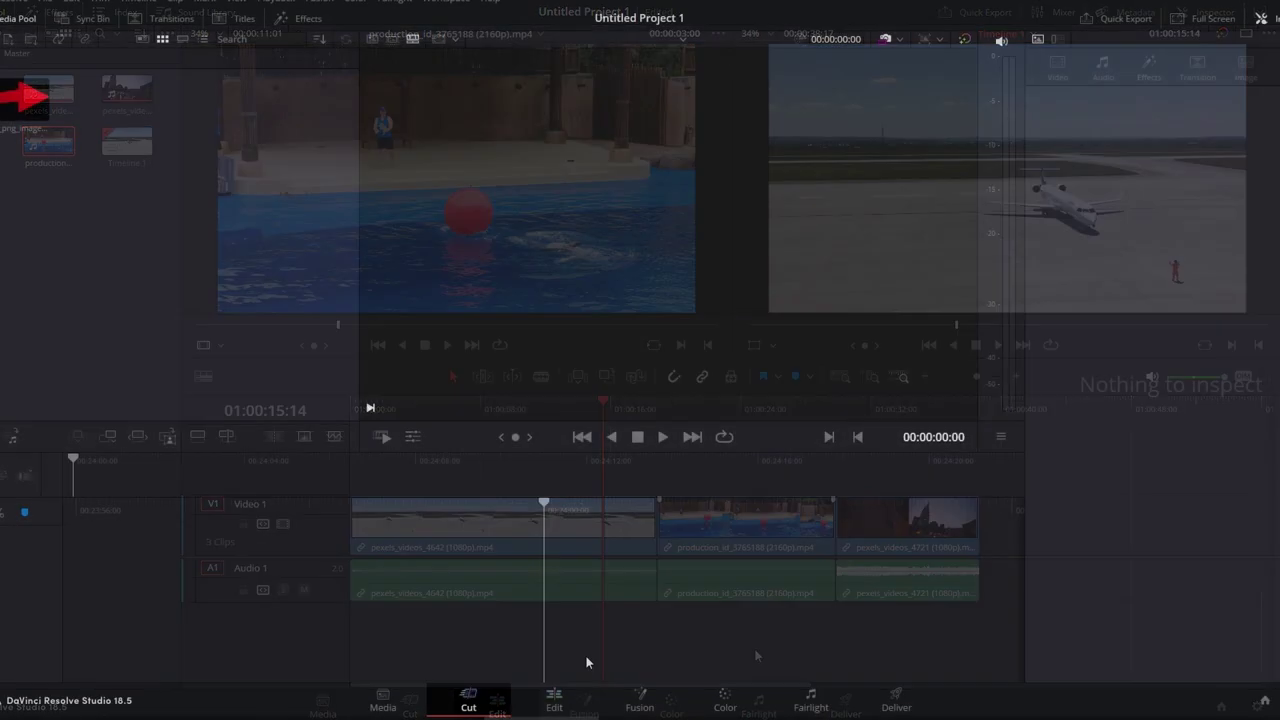
# Step: Open the Edit page and place the arrow image at the start of a new timeline
pyautogui.click(555, 697)
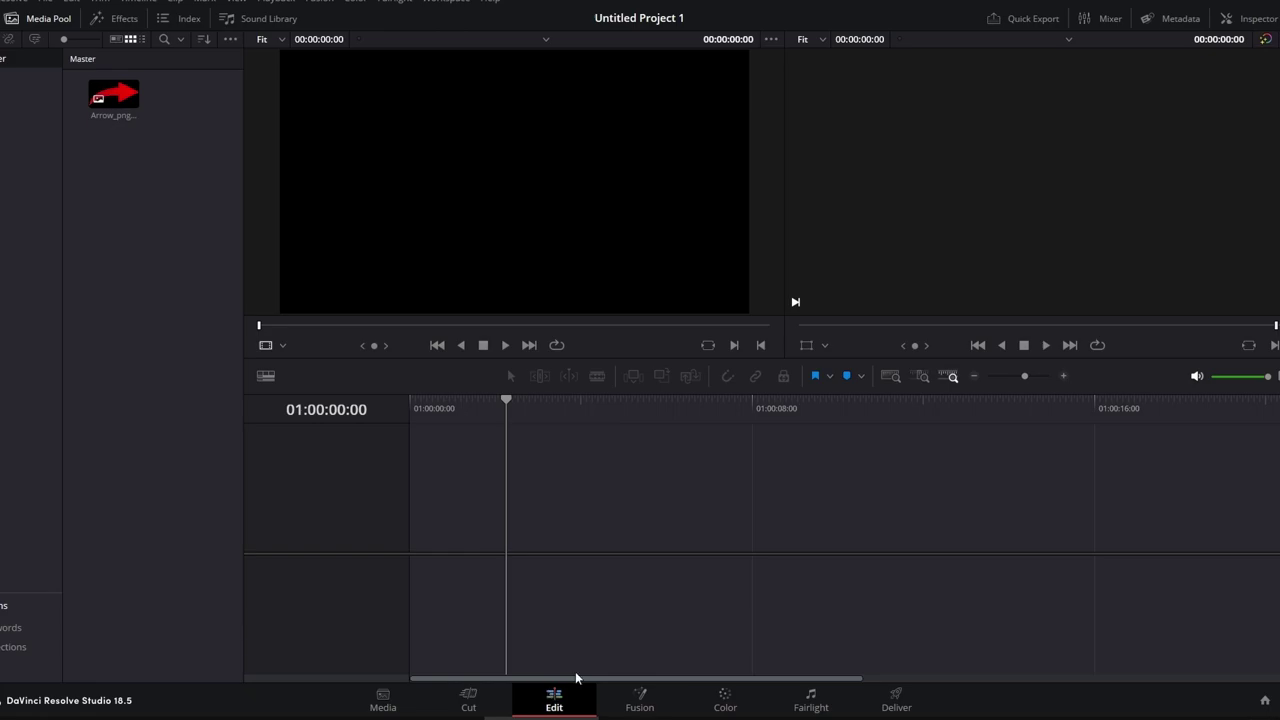
pyautogui.click(29, 16)
pyautogui.click(29, 16)
pyautogui.click(104, 95)
pyautogui.moveTo(104, 95); pyautogui.dragTo(432, 521)
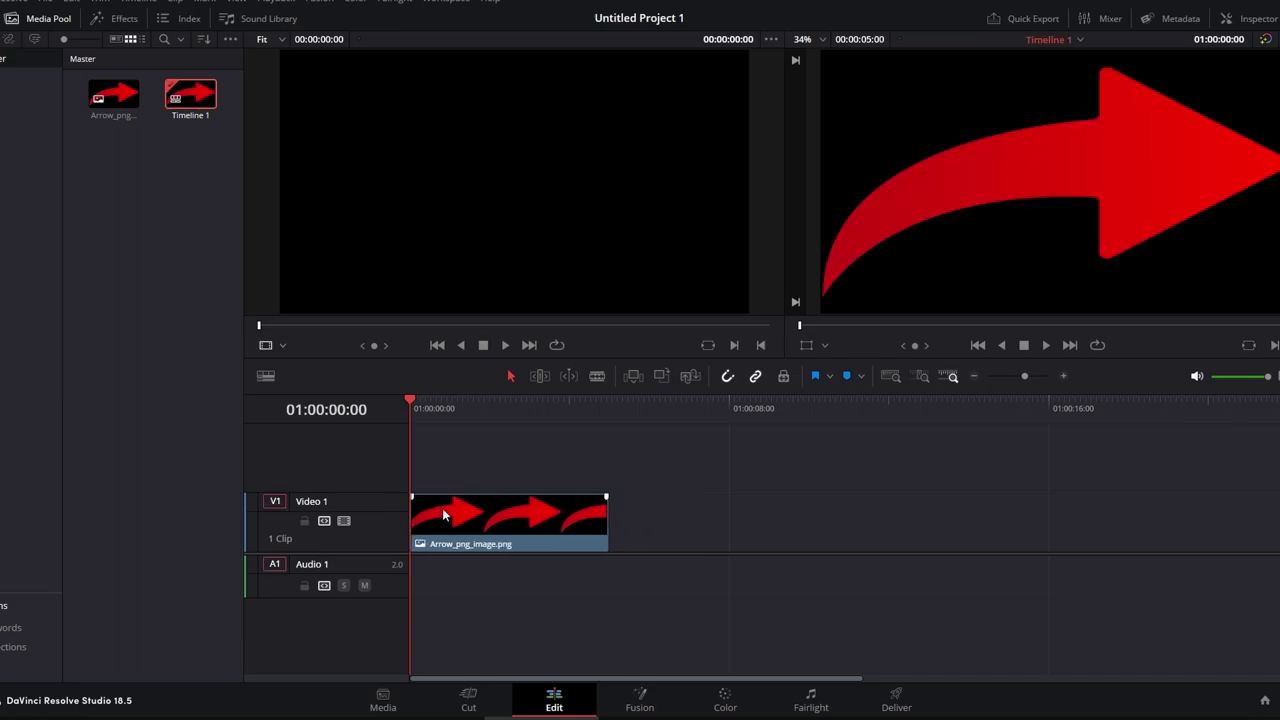
# Step: Add a Solid Color generator to the timeline beneath the arrow clip, with both clips starting together and equally long
pyautogui.click(120, 18)
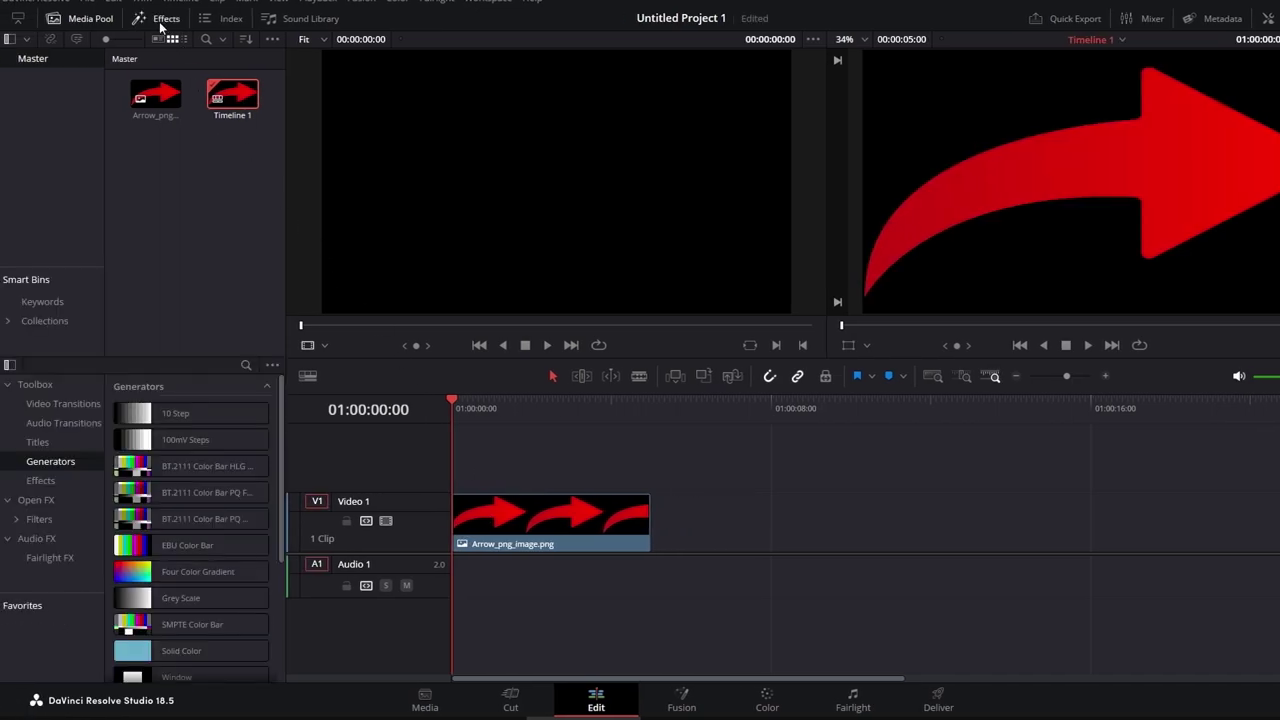
pyautogui.click(119, 243)
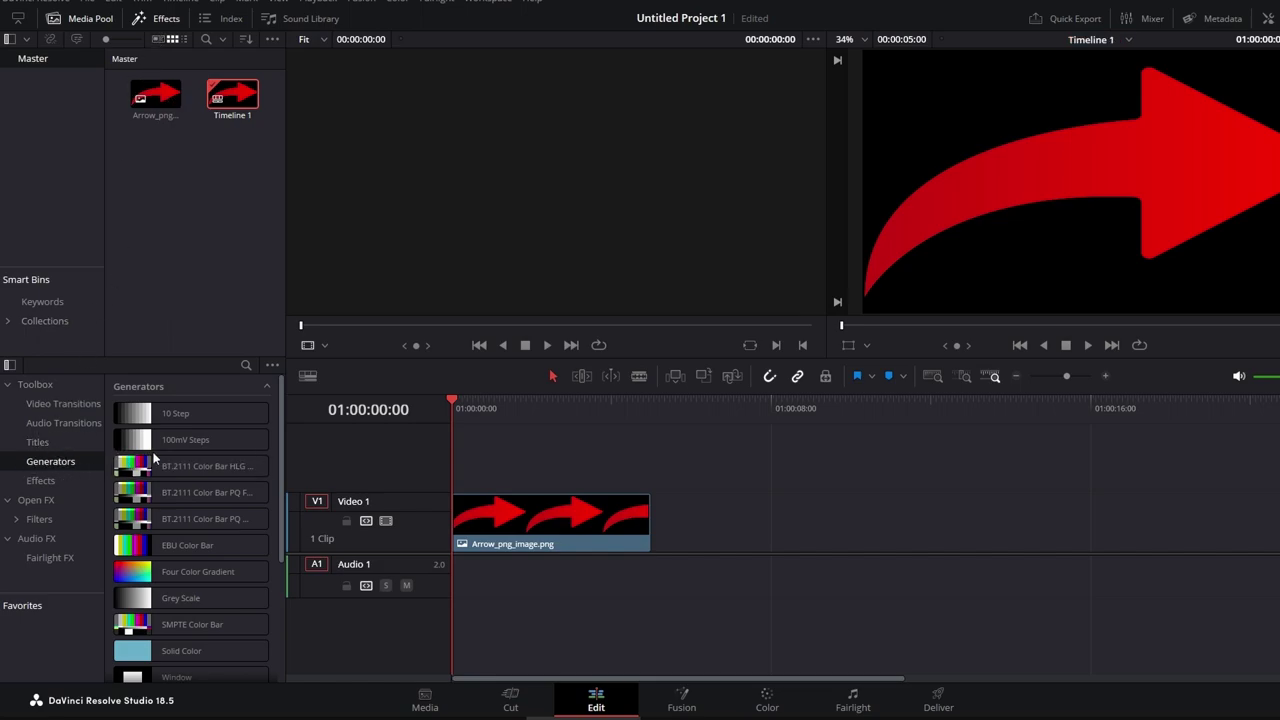
pyautogui.scroll(-3, 152, 458)
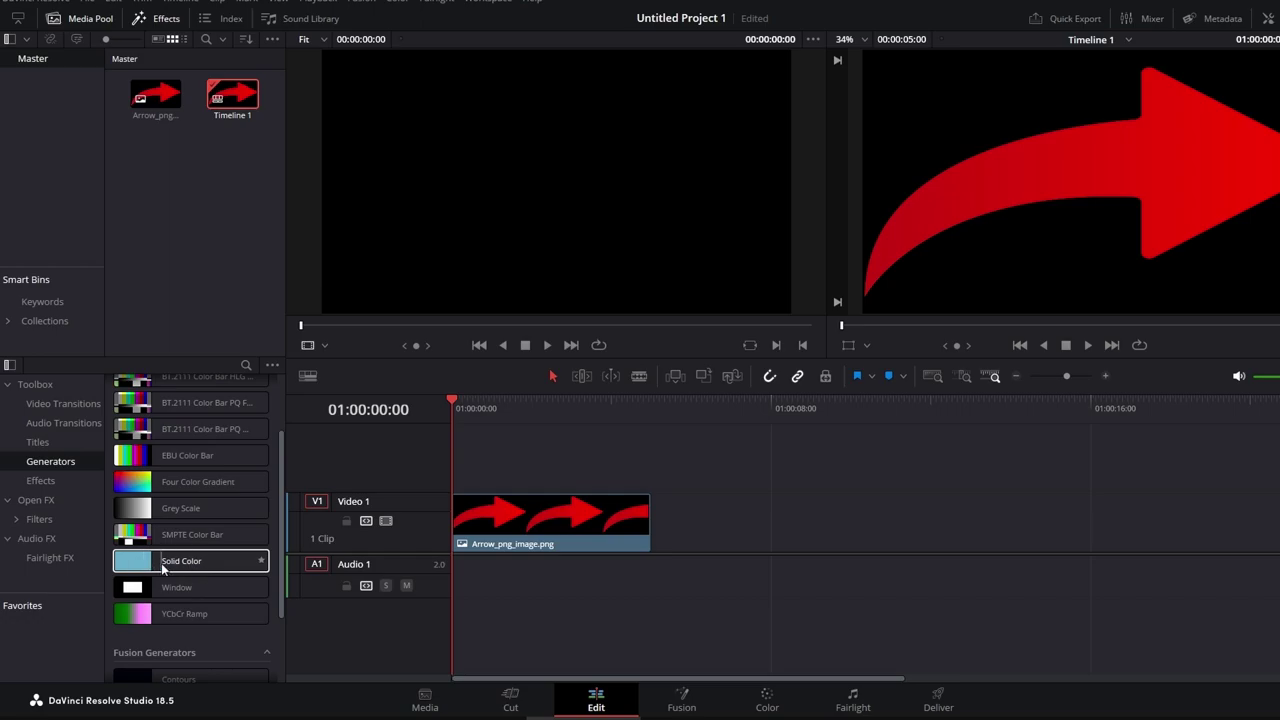
pyautogui.moveTo(161, 563); pyautogui.dragTo(778, 461)
pyautogui.moveTo(918, 545); pyautogui.dragTo(780, 480)
pyautogui.moveTo(739, 468); pyautogui.dragTo(541, 468)
pyautogui.click(578, 530)
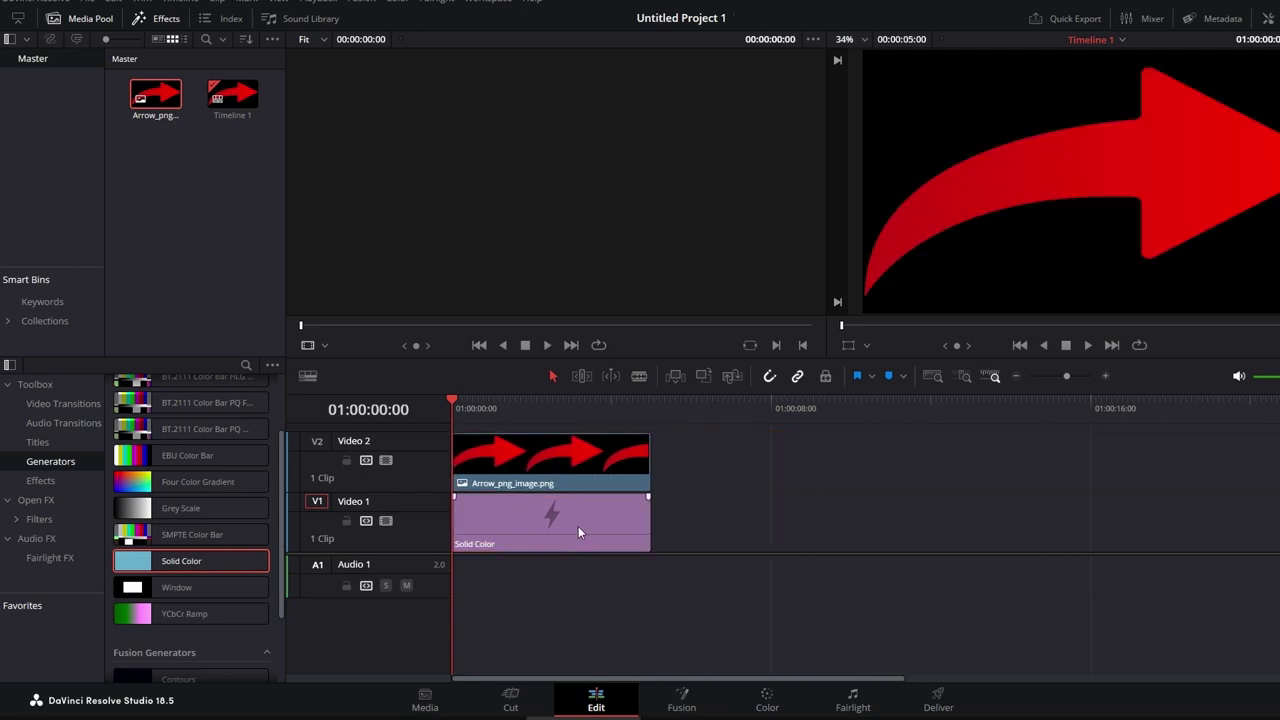
# Step: Change the Solid Color generator's colour to the bright violet-blue #5b3eff
pyautogui.click(556, 536)
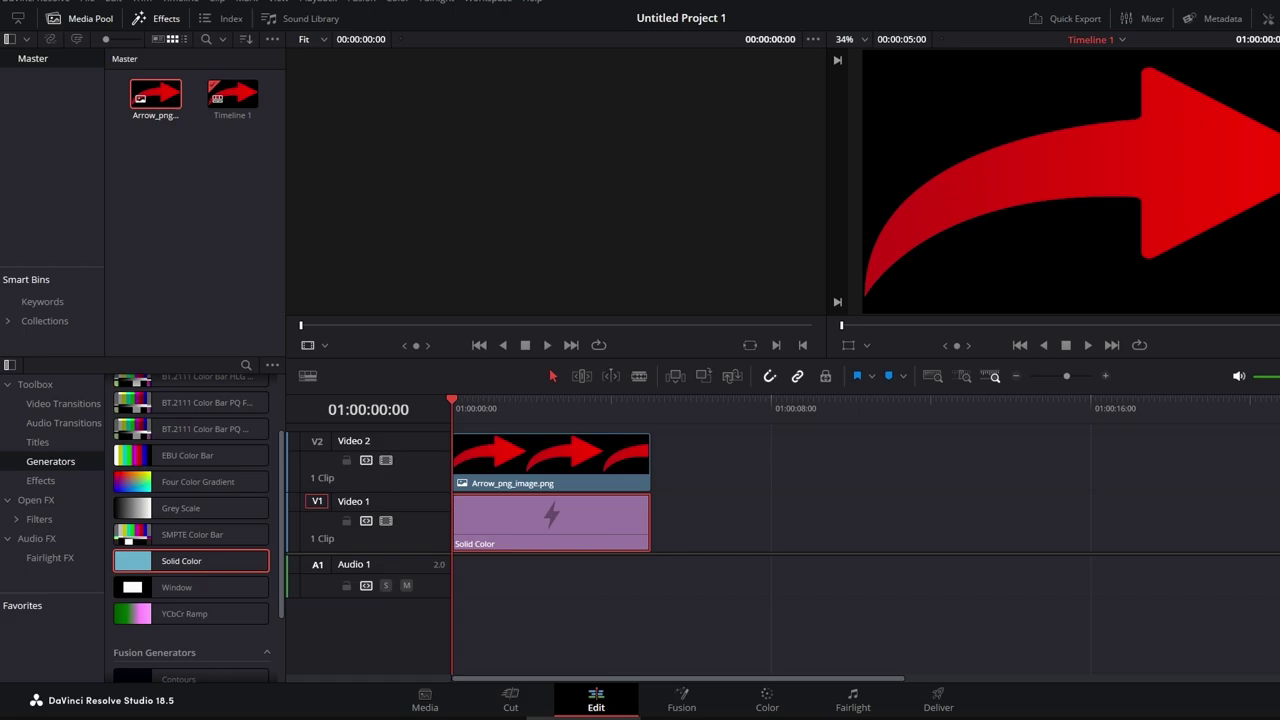
pyautogui.click(1268, 18)
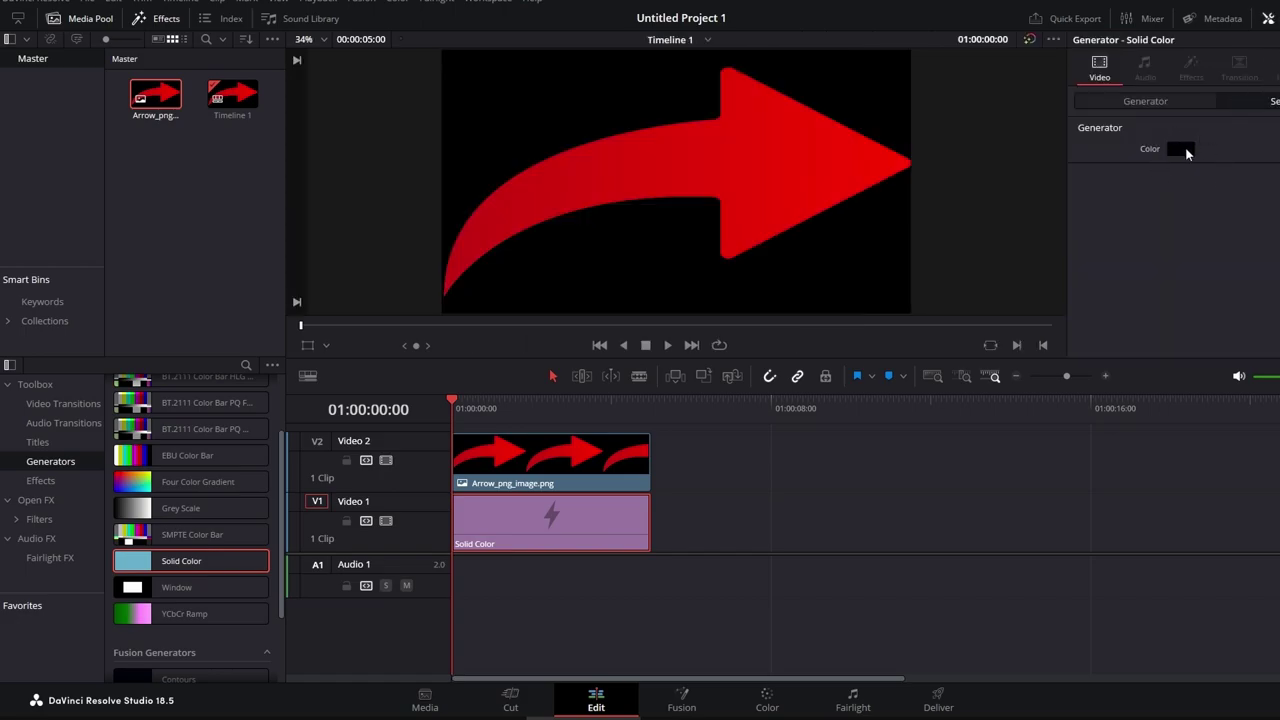
pyautogui.click(1179, 149)
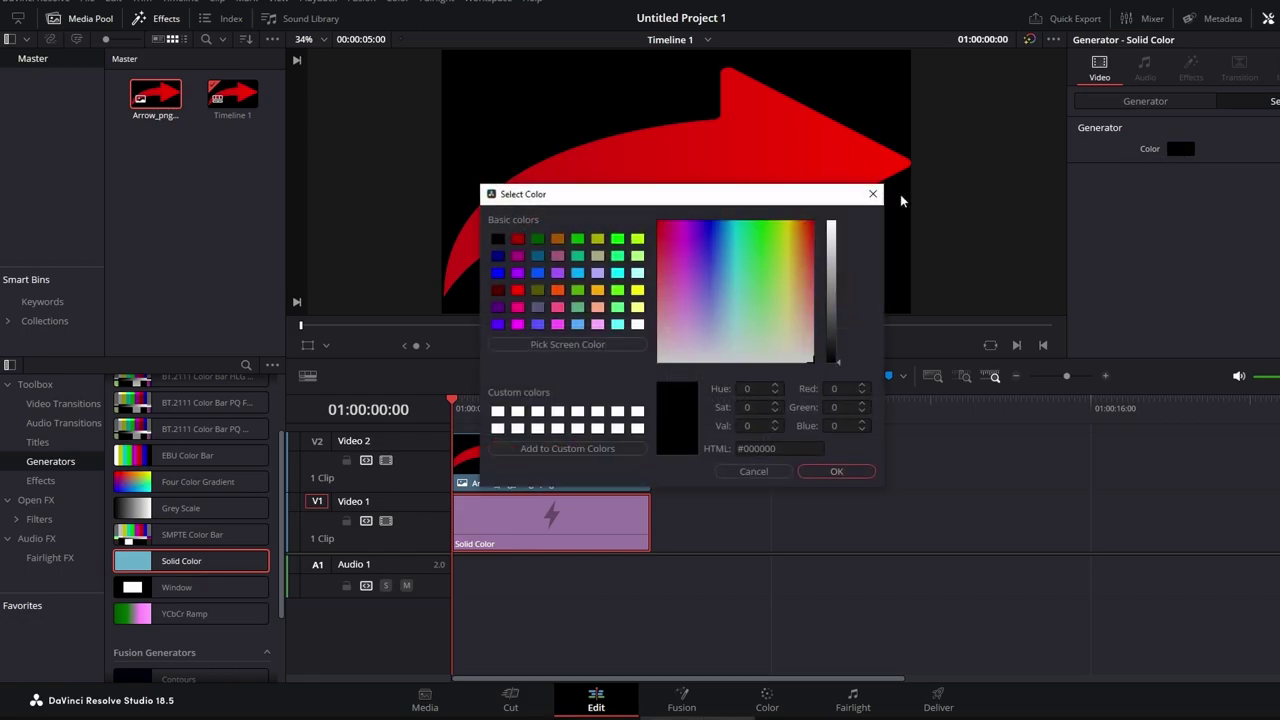
pyautogui.moveTo(714, 201); pyautogui.dragTo(942, 361)
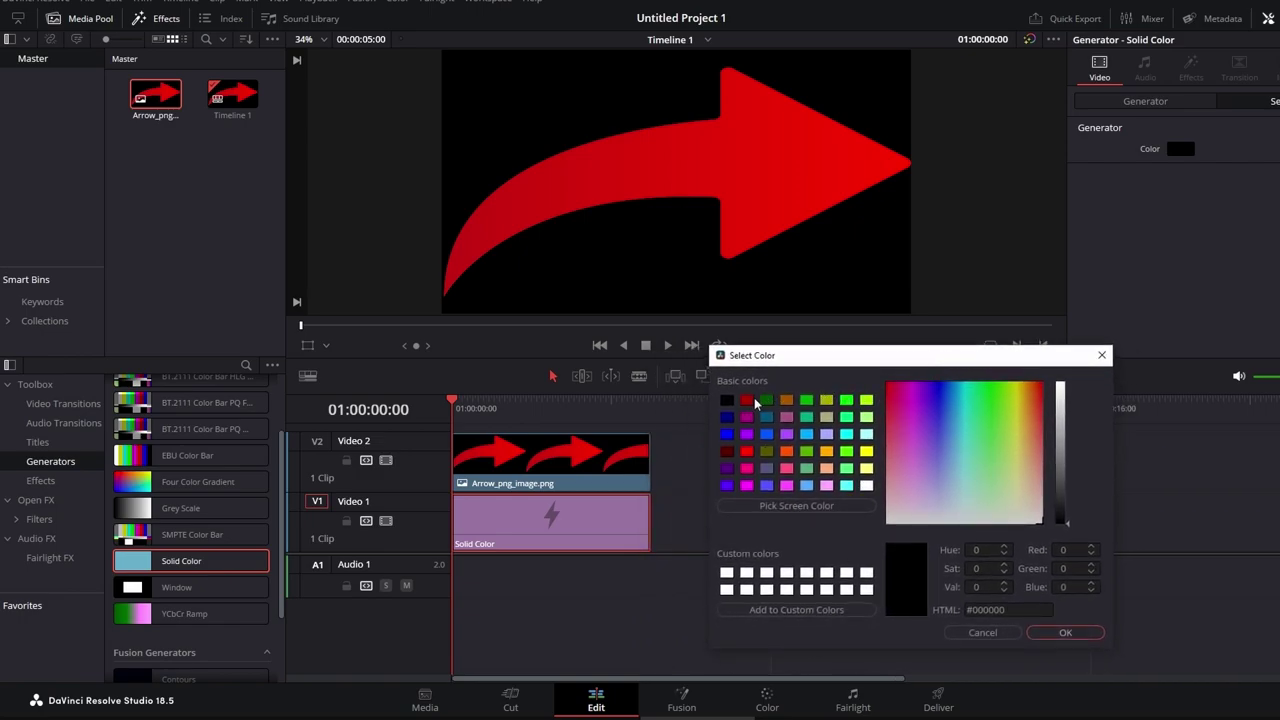
pyautogui.click(944, 409)
pyautogui.moveTo(932, 410); pyautogui.dragTo(978, 408)
pyautogui.moveTo(1058, 498); pyautogui.dragTo(1082, 322)
pyautogui.moveTo(971, 407); pyautogui.dragTo(934, 416)
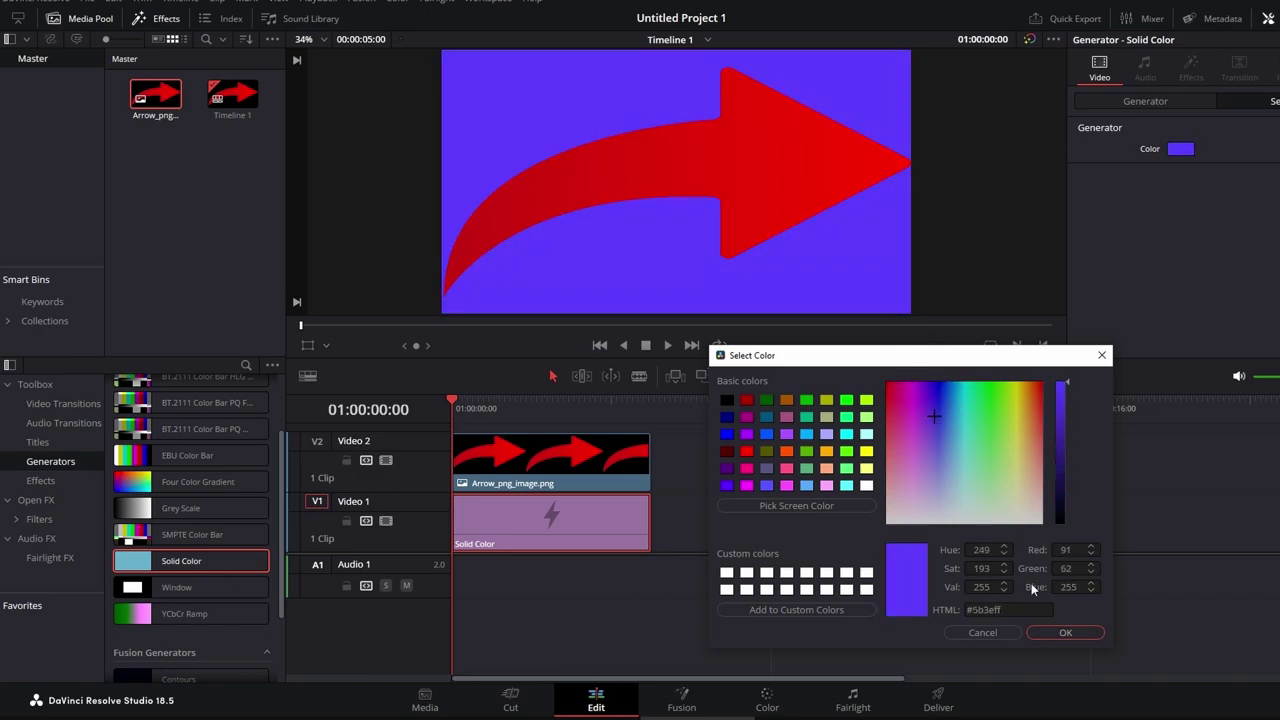
pyautogui.click(1066, 634)
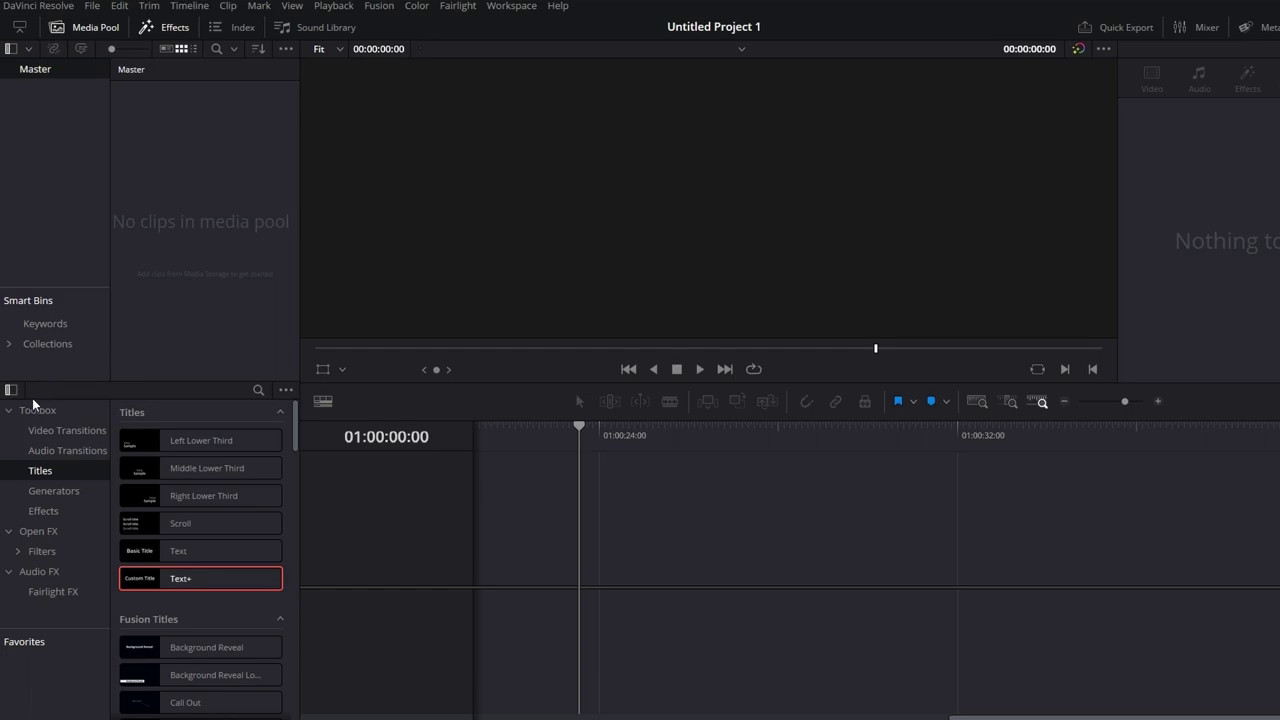
# Step: Place a Text+ title at the start of a new timeline
pyautogui.click(36, 412)
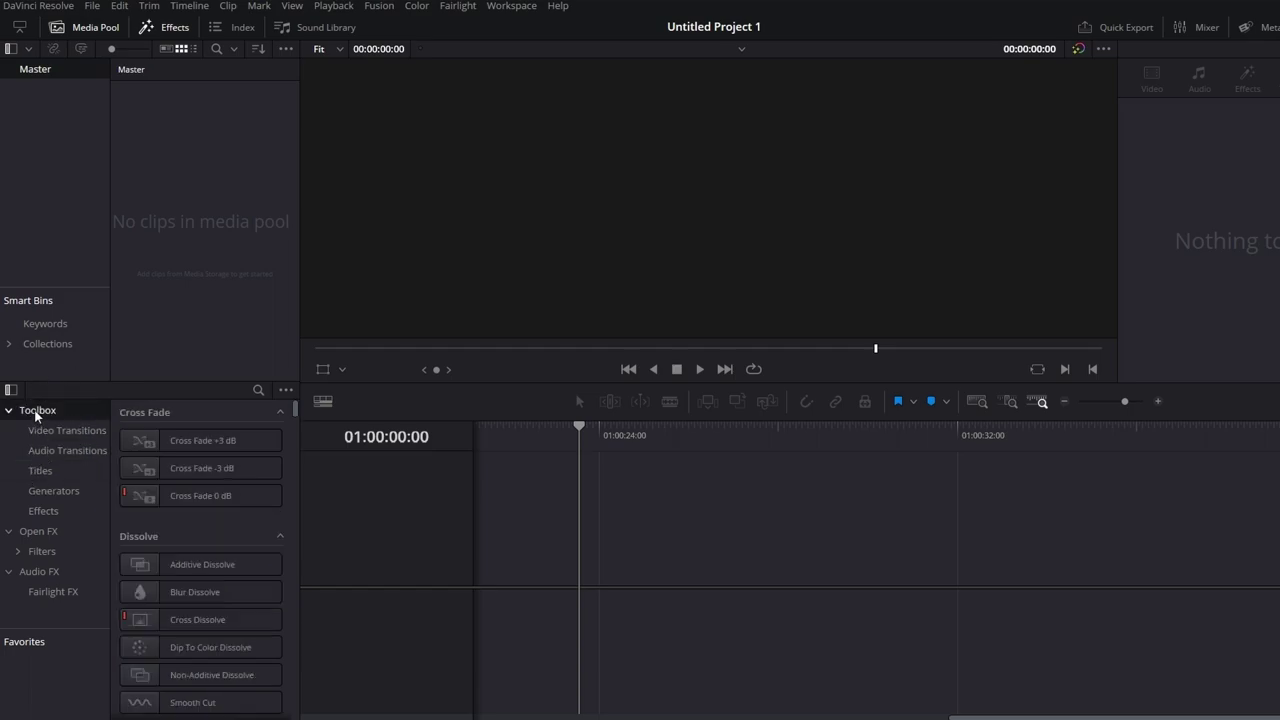
pyautogui.click(38, 472)
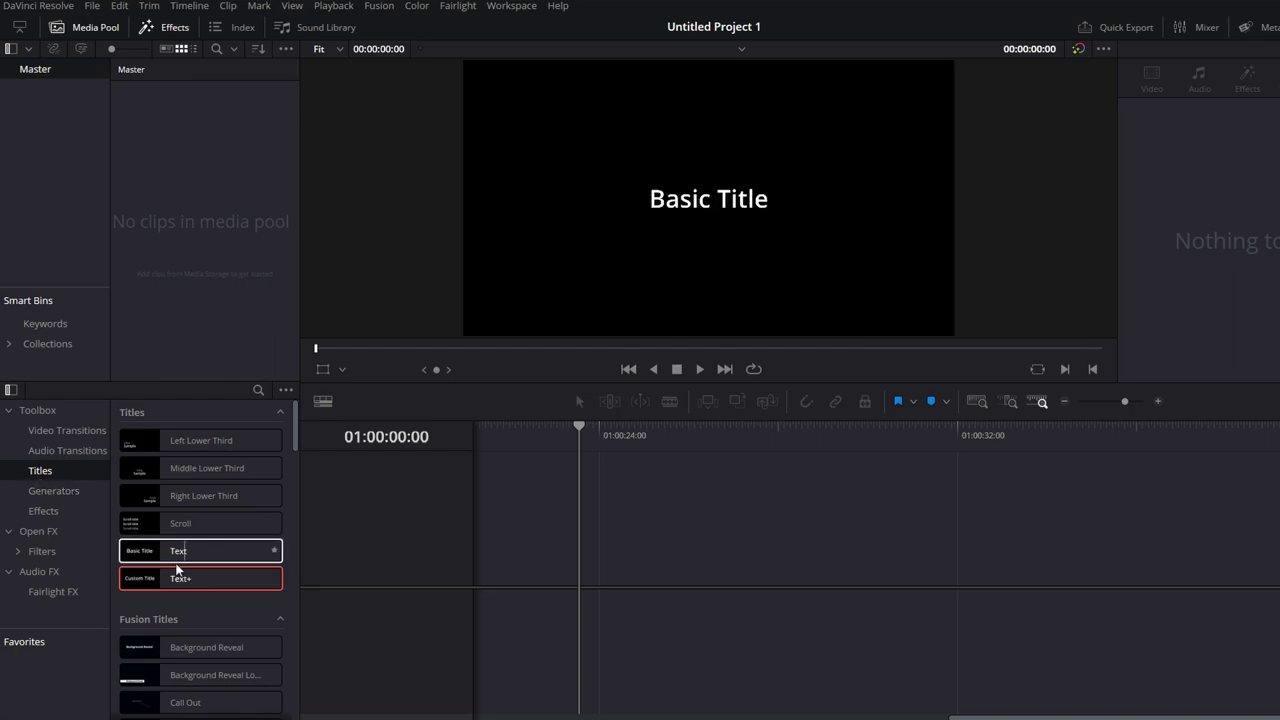
pyautogui.moveTo(137, 583); pyautogui.dragTo(476, 557)
pyautogui.moveTo(330, 558); pyautogui.dragTo(397, 549)
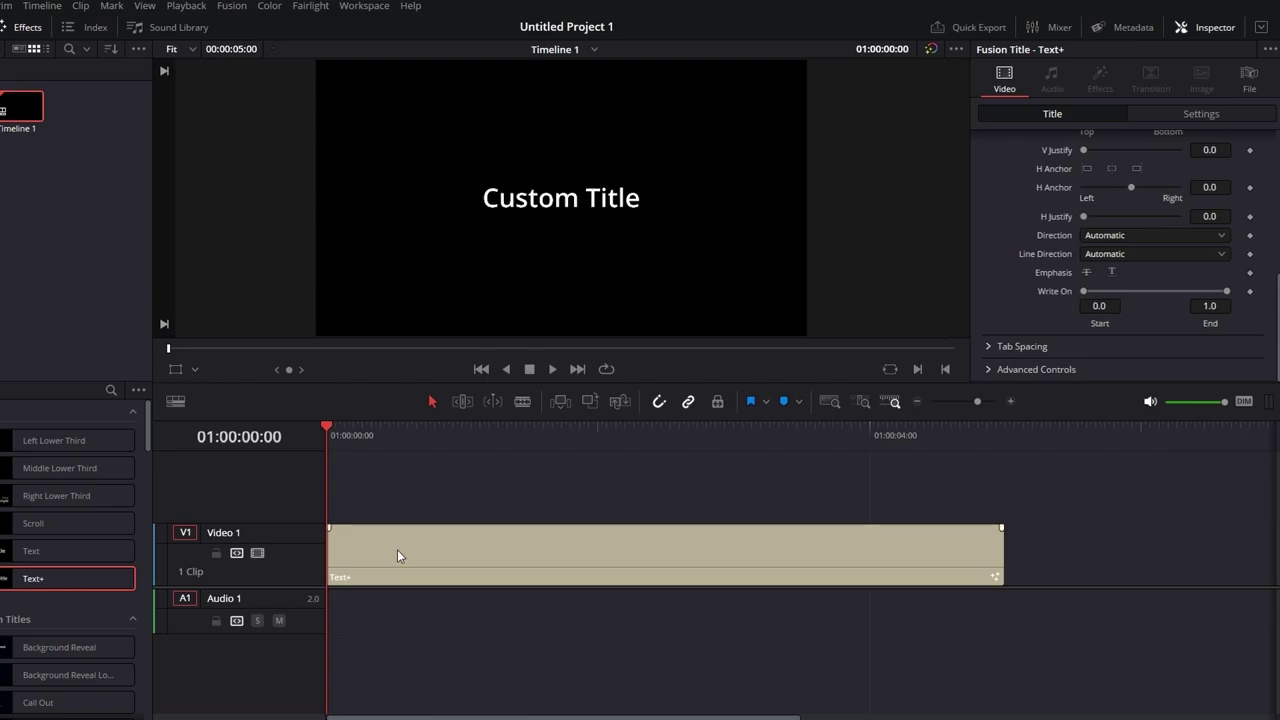
# Step: Set the Text+ title's size to 0.1929 and its font style to Bold, and save the project
pyautogui.click(420, 549)
pyautogui.scroll(10, 1194, 231)
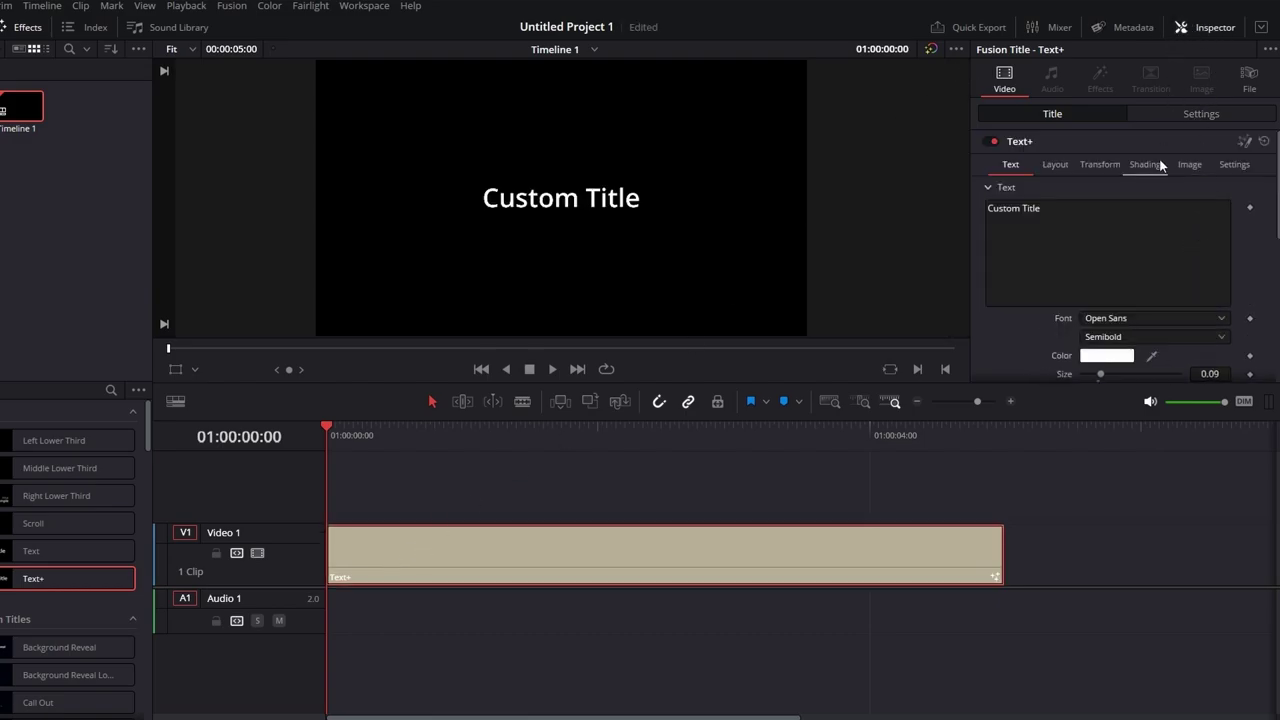
pyautogui.scroll(-1, 1145, 211)
pyautogui.moveTo(1108, 332); pyautogui.dragTo(1129, 327)
pyautogui.click(1126, 292)
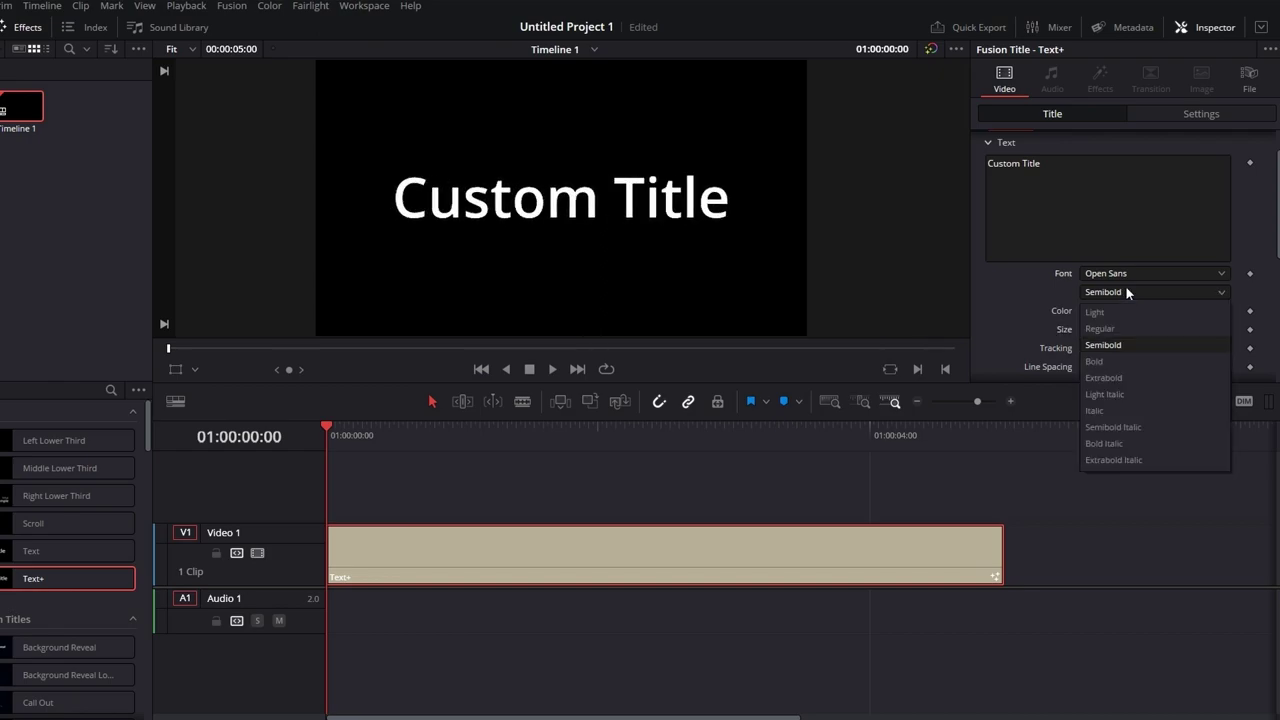
pyautogui.click(1114, 357)
pyautogui.hotkey('ctrl', 's')
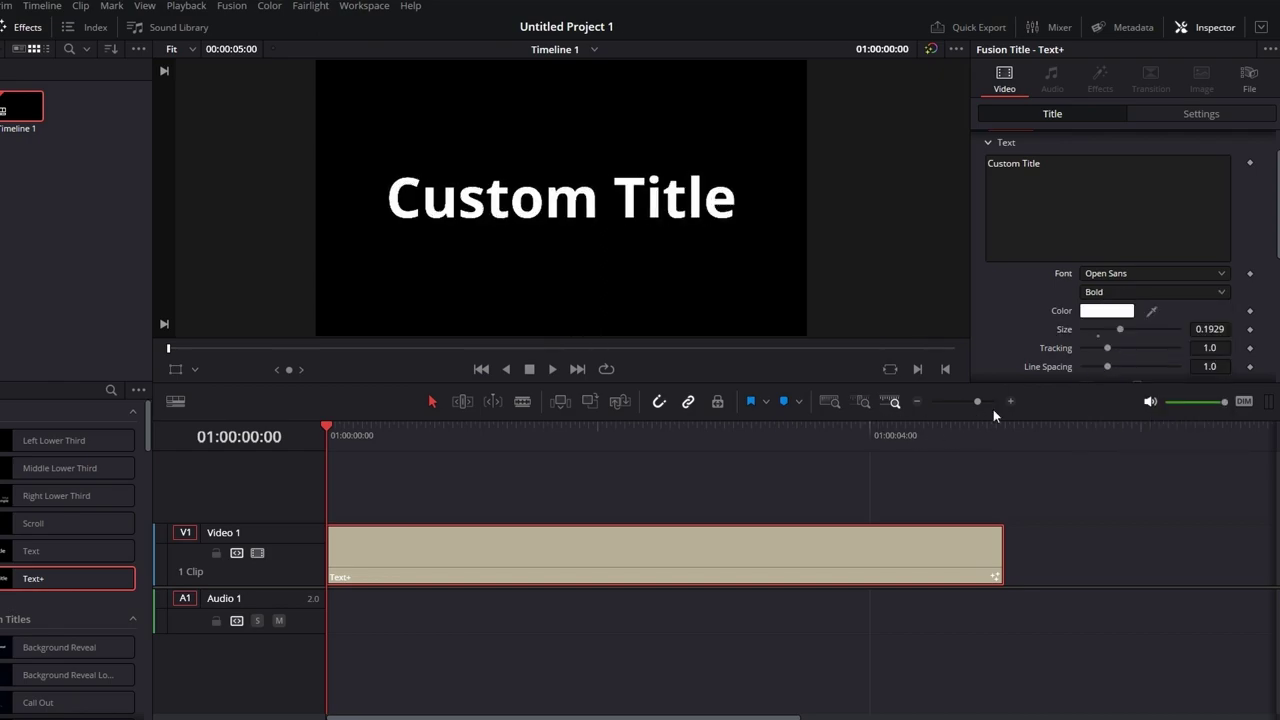
# Step: Keyframe the title's layout Center X from -0.551 at the start to 0.623 at 01:00:00:22 so it slides in
pyautogui.scroll(1, 1071, 177)
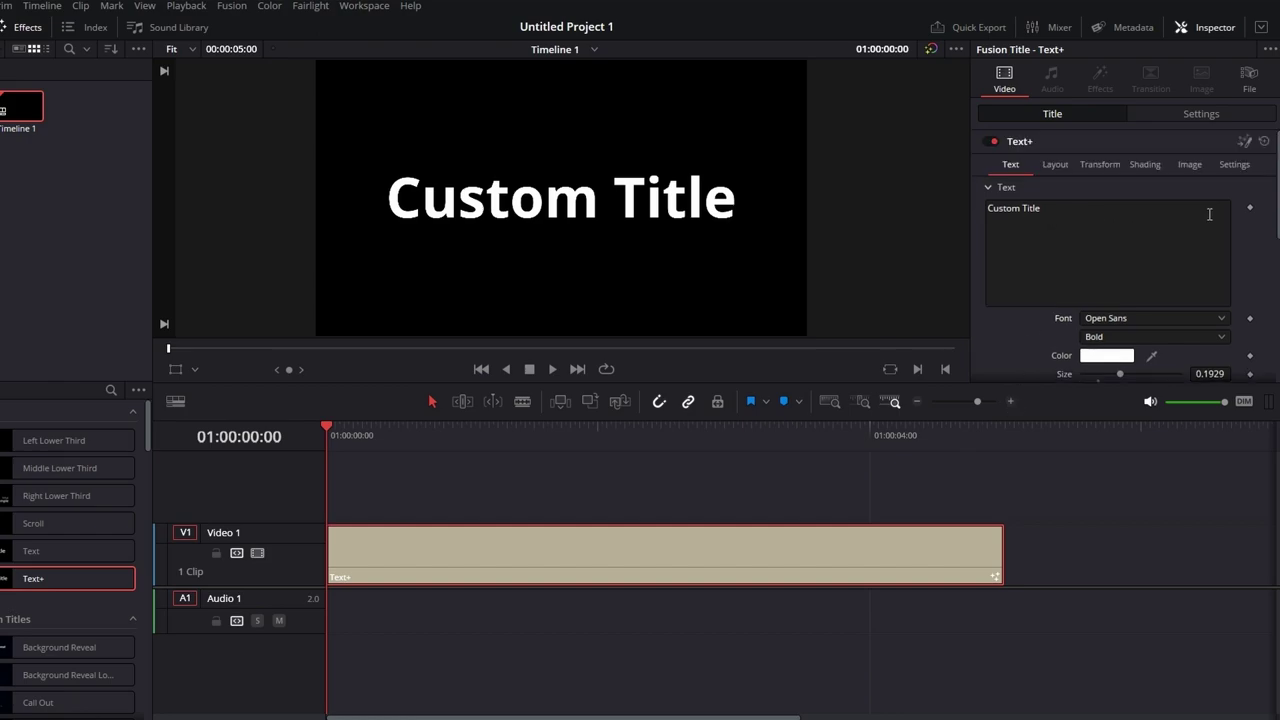
pyautogui.click(1055, 166)
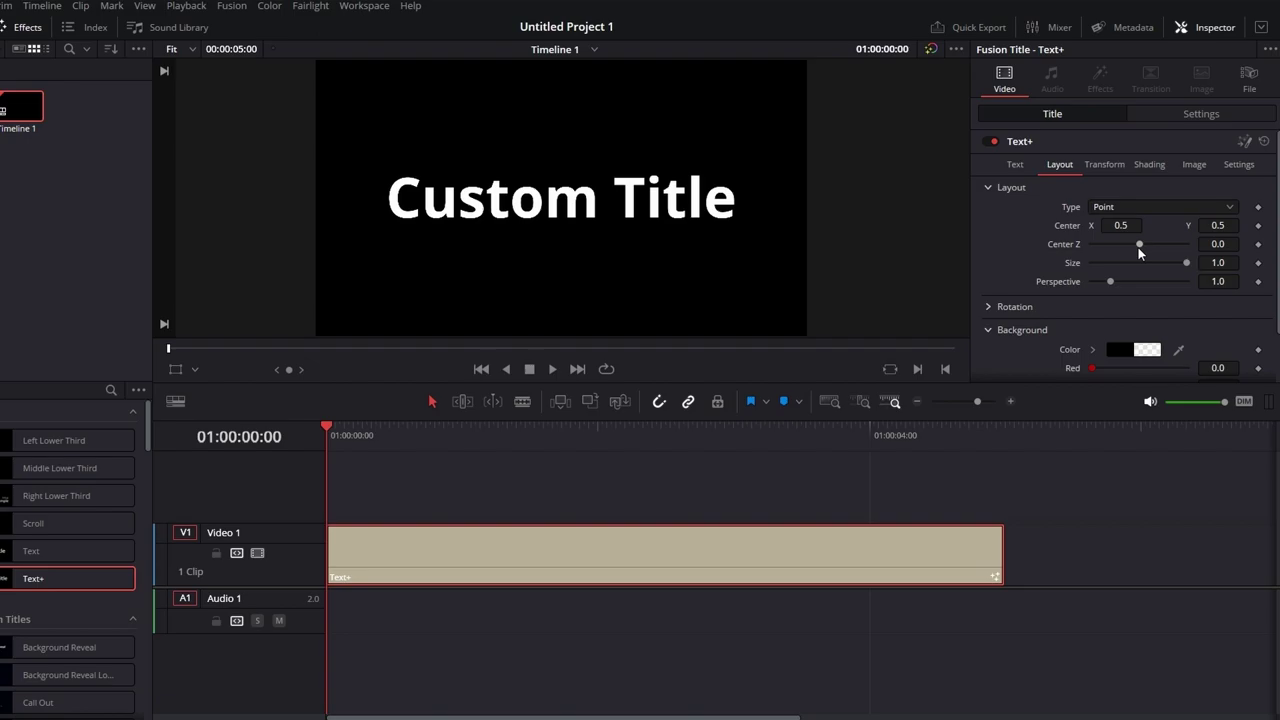
pyautogui.moveTo(1117, 225); pyautogui.dragTo(1016, 225)
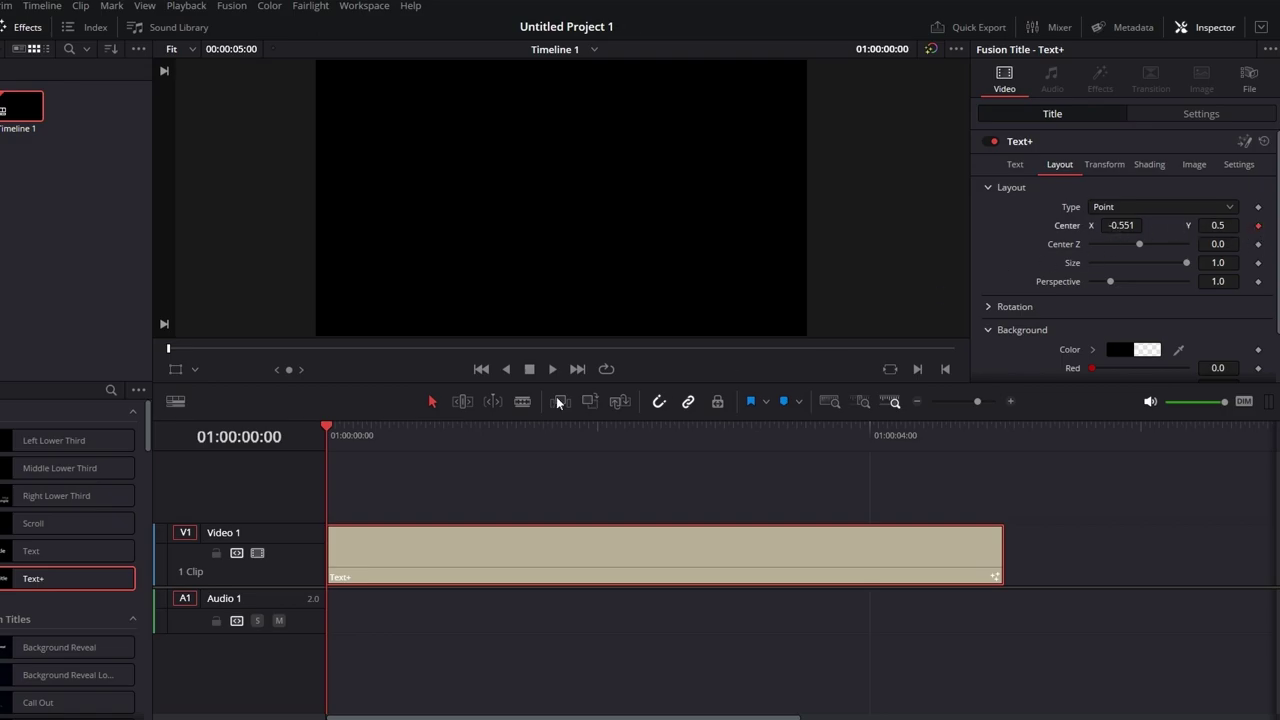
pyautogui.moveTo(368, 432); pyautogui.dragTo(376, 432)
pyautogui.moveTo(1122, 225)
pyautogui.mouseDown()
pyautogui.moveTo(1099, 225)
pyautogui.moveTo(1122, 225)
pyautogui.mouseUp()
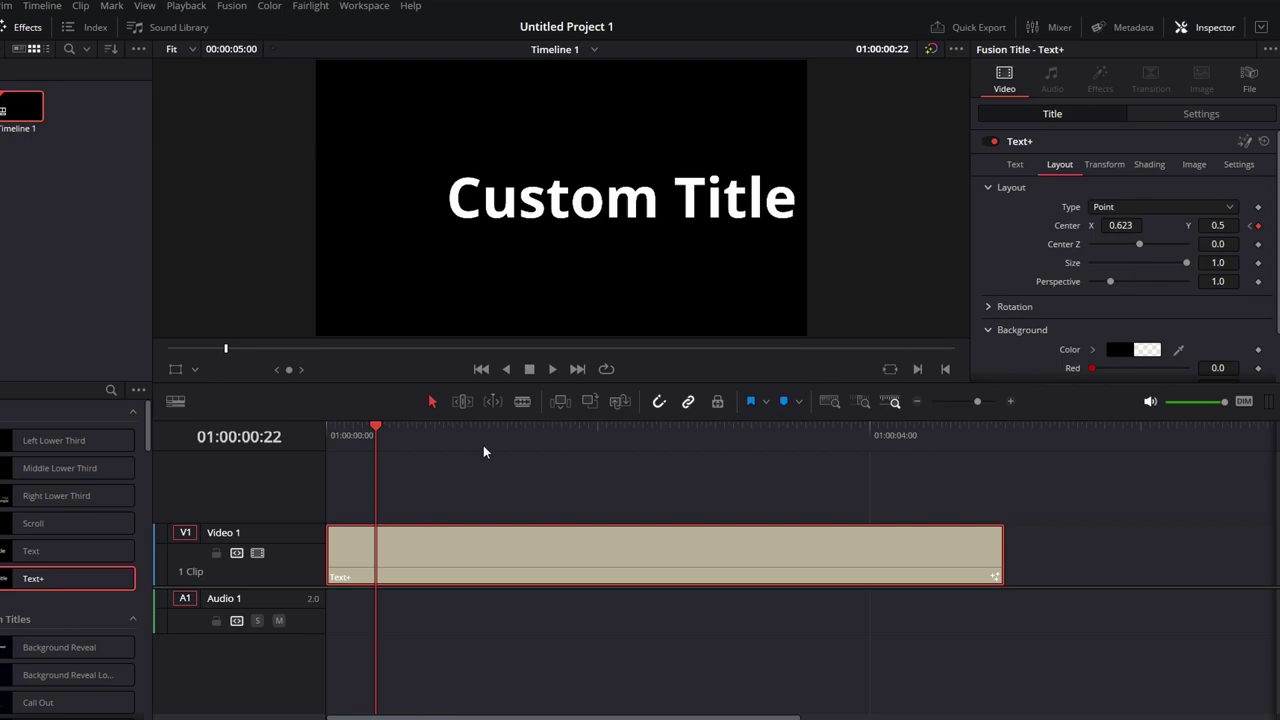
# Step: Enable motion blur on the title with quality 6 and shutter angle 360, and play the animation from the start
pyautogui.click(1246, 168)
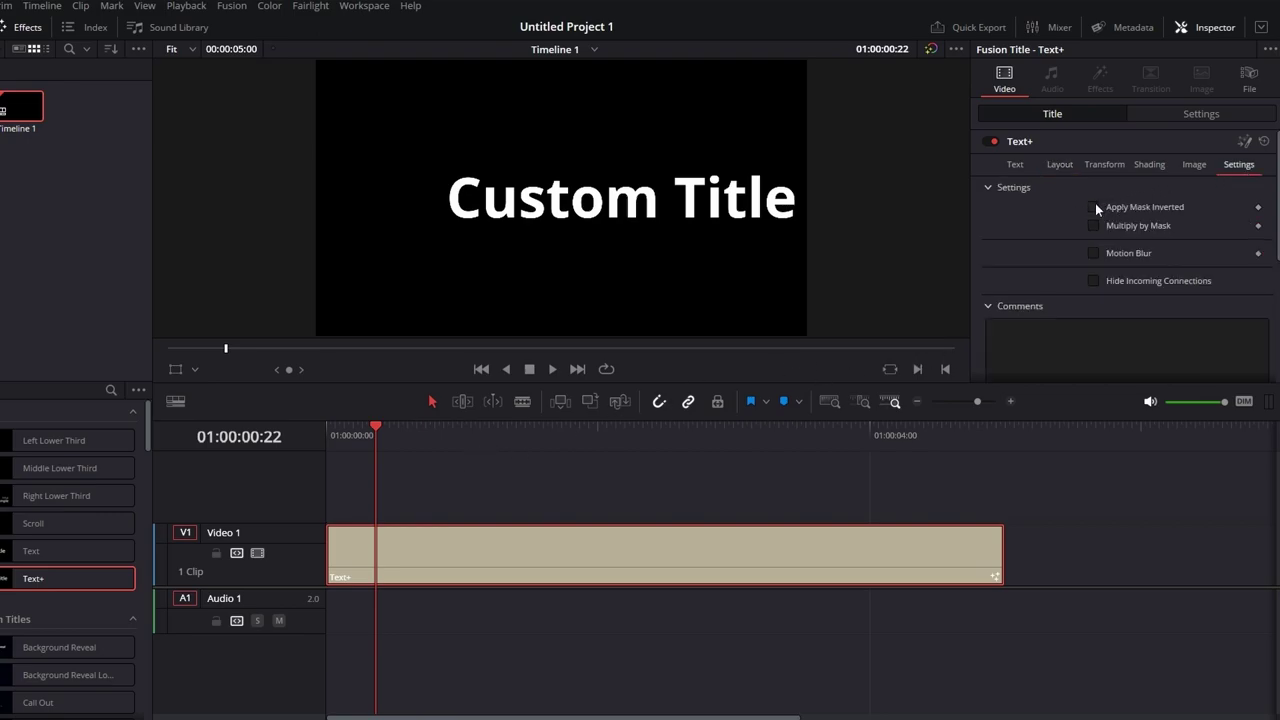
pyautogui.click(1093, 253)
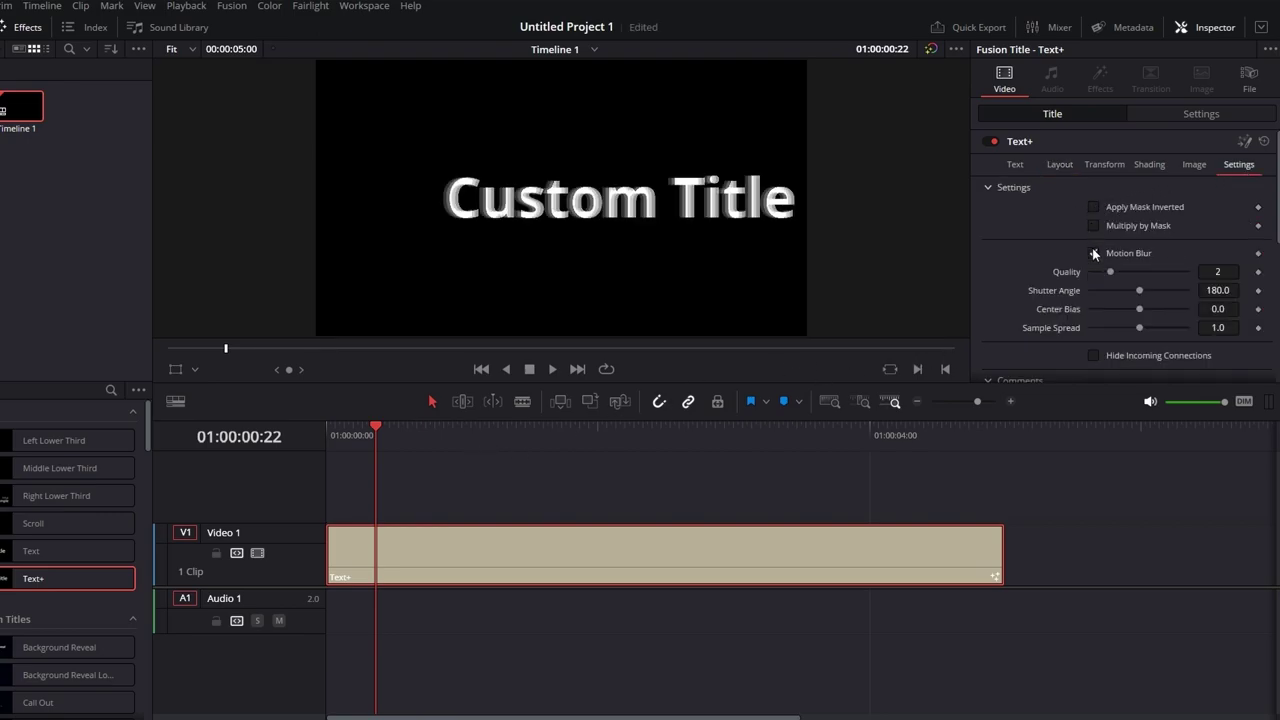
pyautogui.moveTo(1114, 272); pyautogui.dragTo(1143, 274)
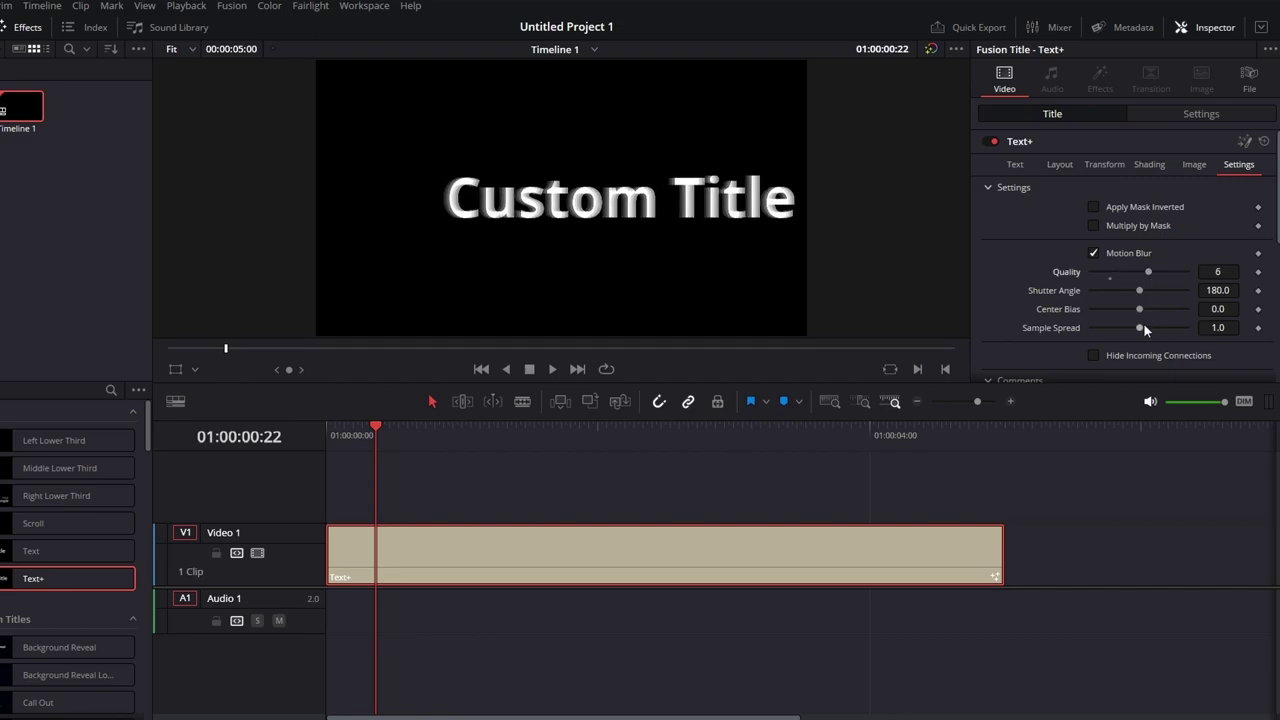
pyautogui.moveTo(1140, 291); pyautogui.dragTo(1232, 292)
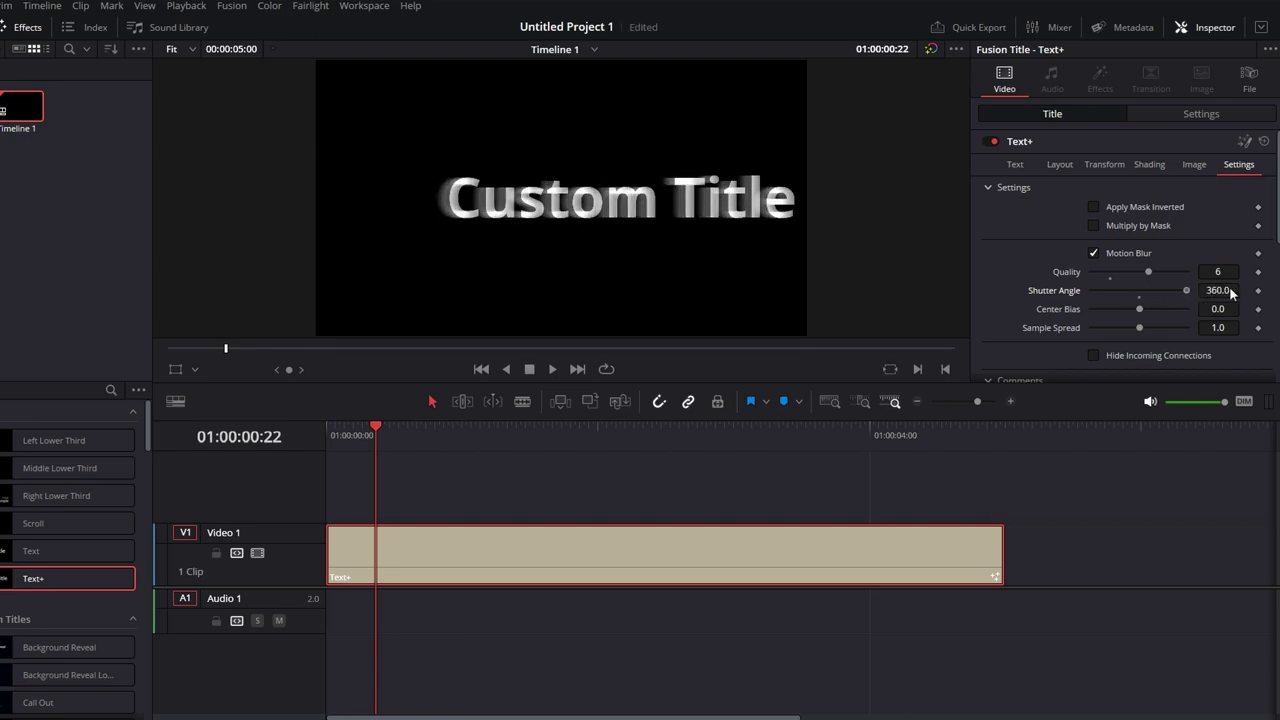
pyautogui.moveTo(379, 432); pyautogui.dragTo(285, 437)
pyautogui.press('space')
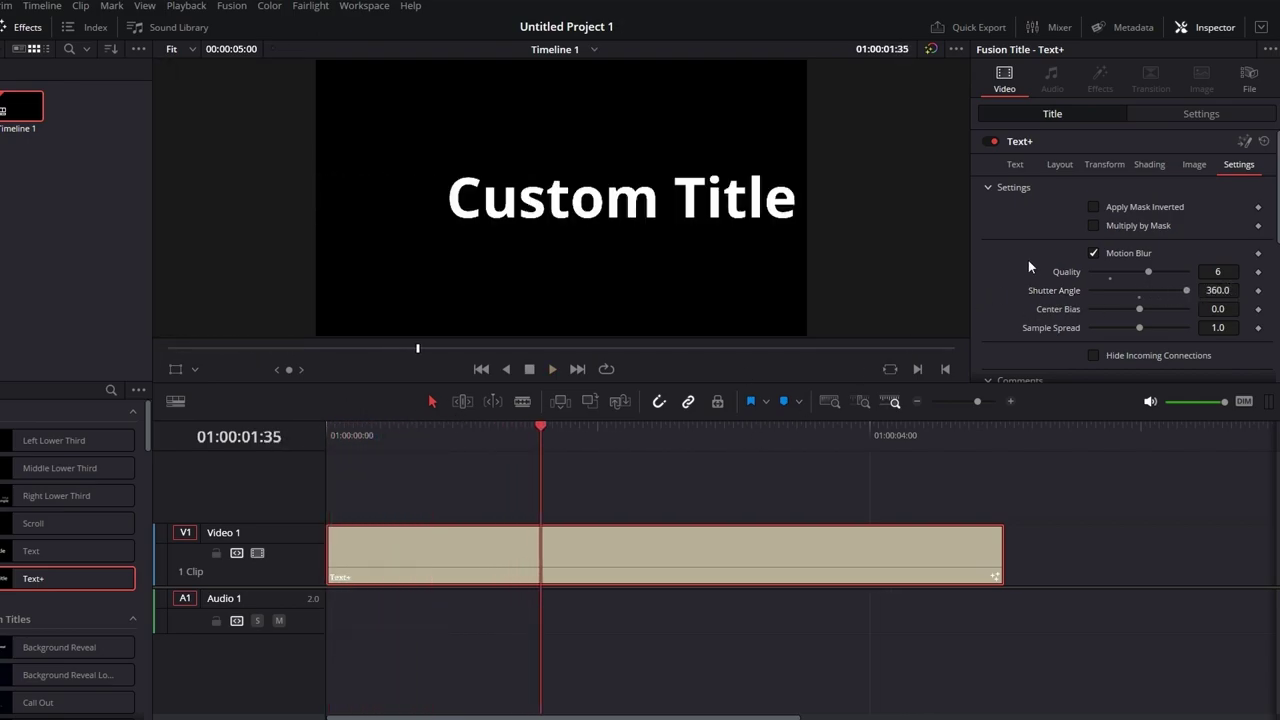
# Step: Set the title's motion blur quality to 10 and replay the animation from the start
pyautogui.moveTo(1156, 270); pyautogui.dragTo(1170, 272)
pyautogui.moveTo(537, 431); pyautogui.dragTo(309, 447)
pyautogui.press('space')
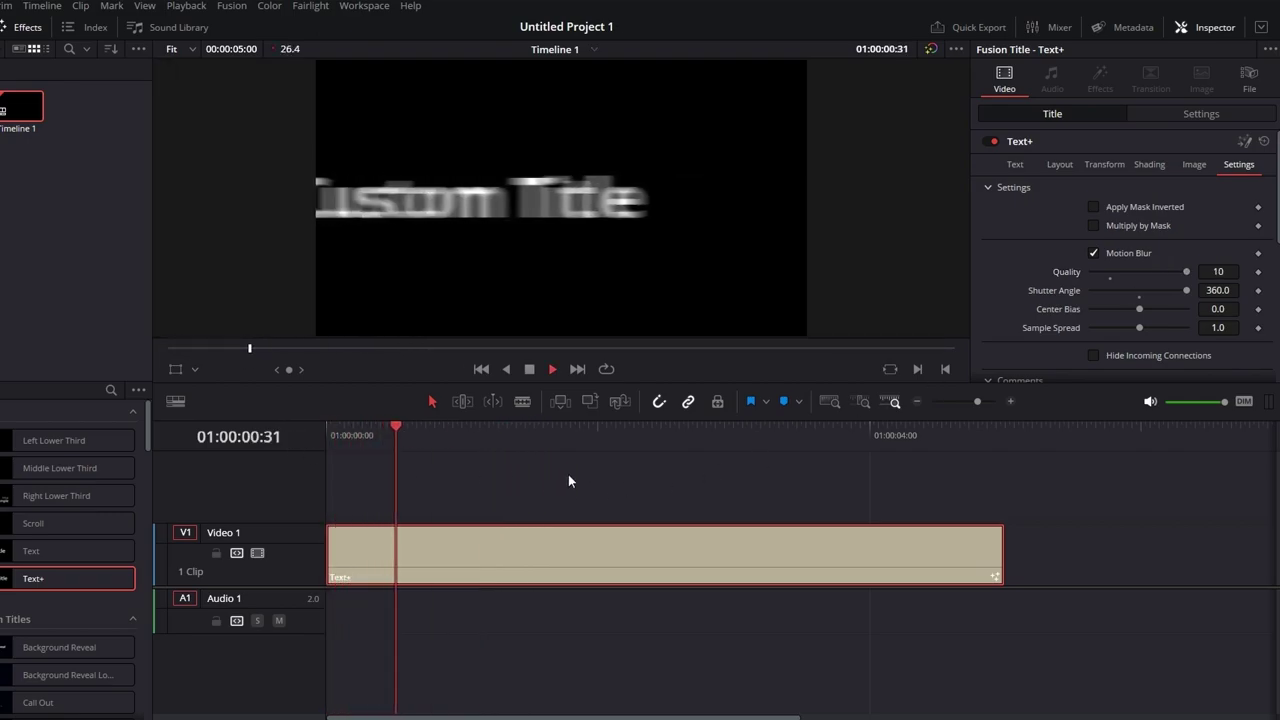
pyautogui.press('space')
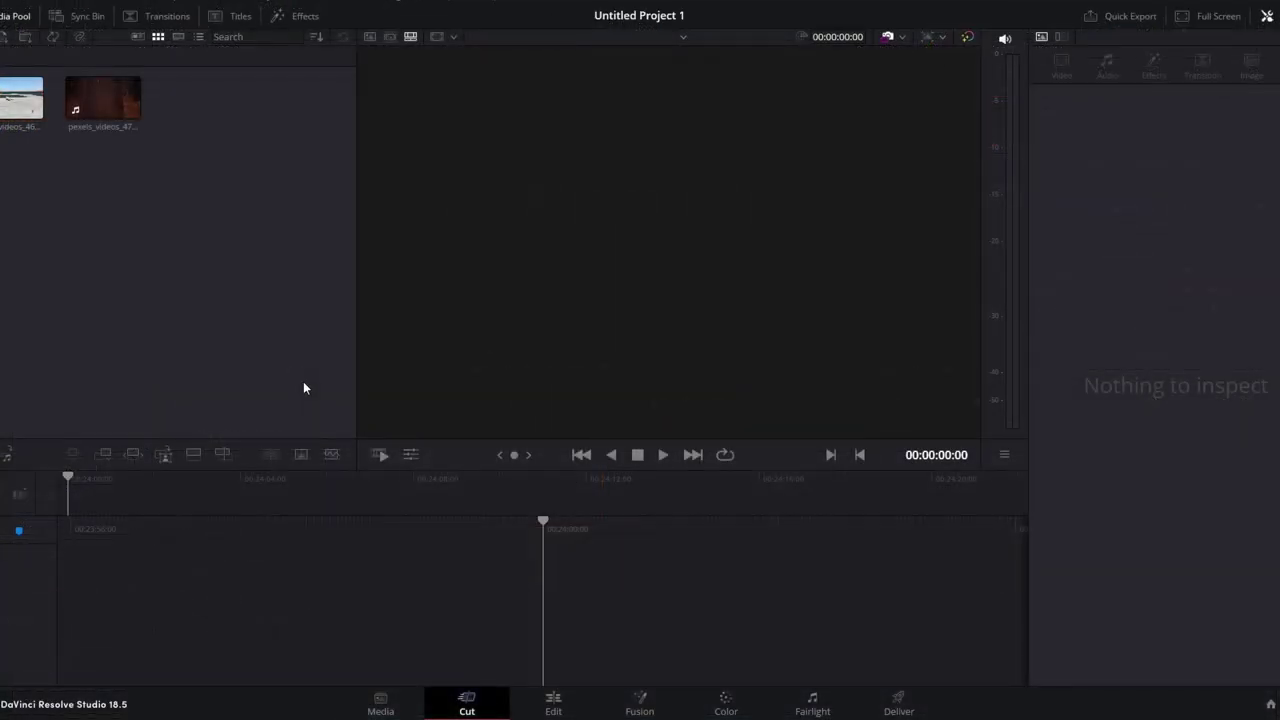
# Step: Place both pexels video clips in a new timeline and show it on the Edit page with both clips fully in view
pyautogui.moveTo(215, 232); pyautogui.dragTo(536, 601)
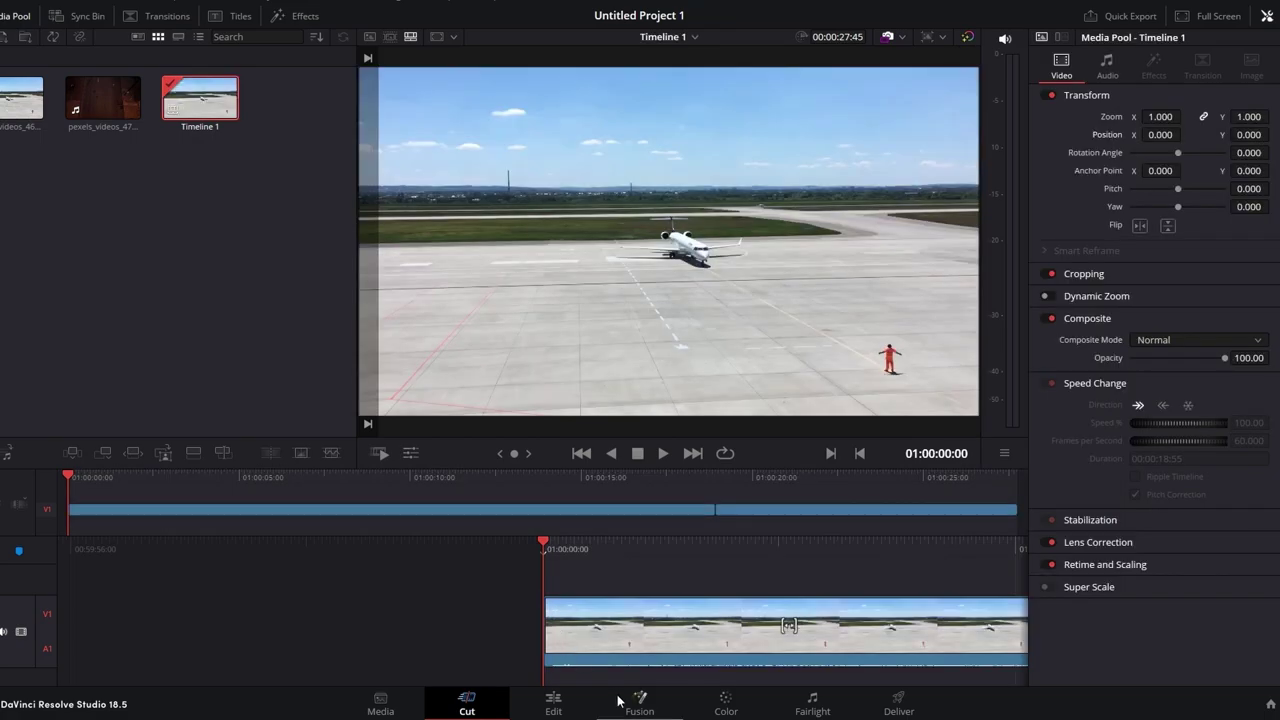
pyautogui.click(553, 702)
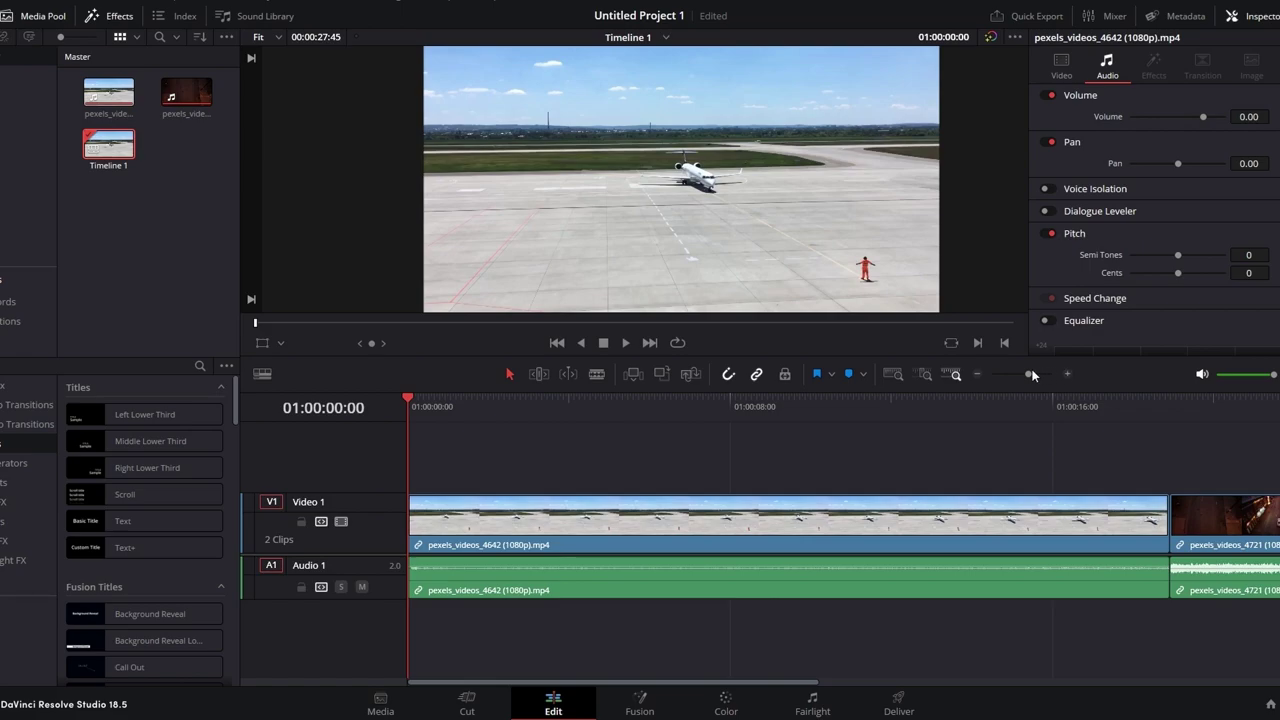
pyautogui.moveTo(1033, 374); pyautogui.dragTo(1026, 374)
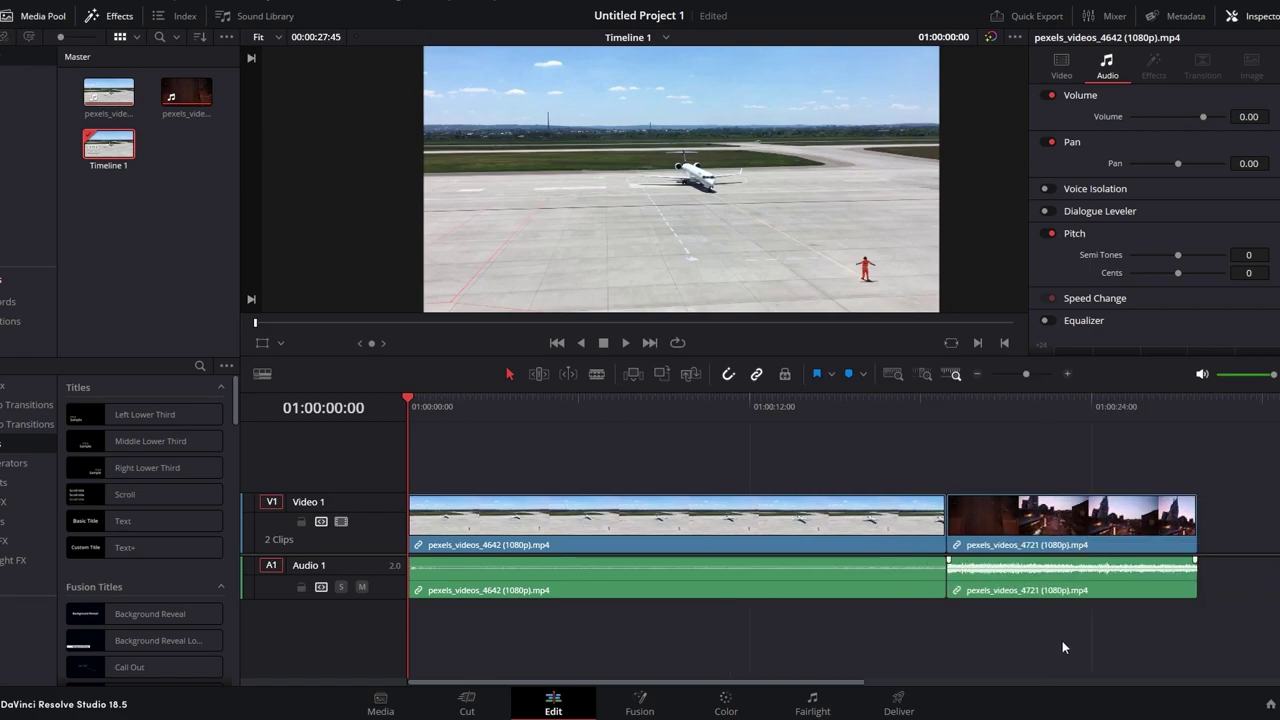
# Step: Combine both timeline clips into one compound clip, keeping the default name
pyautogui.moveTo(1042, 626); pyautogui.dragTo(682, 451)
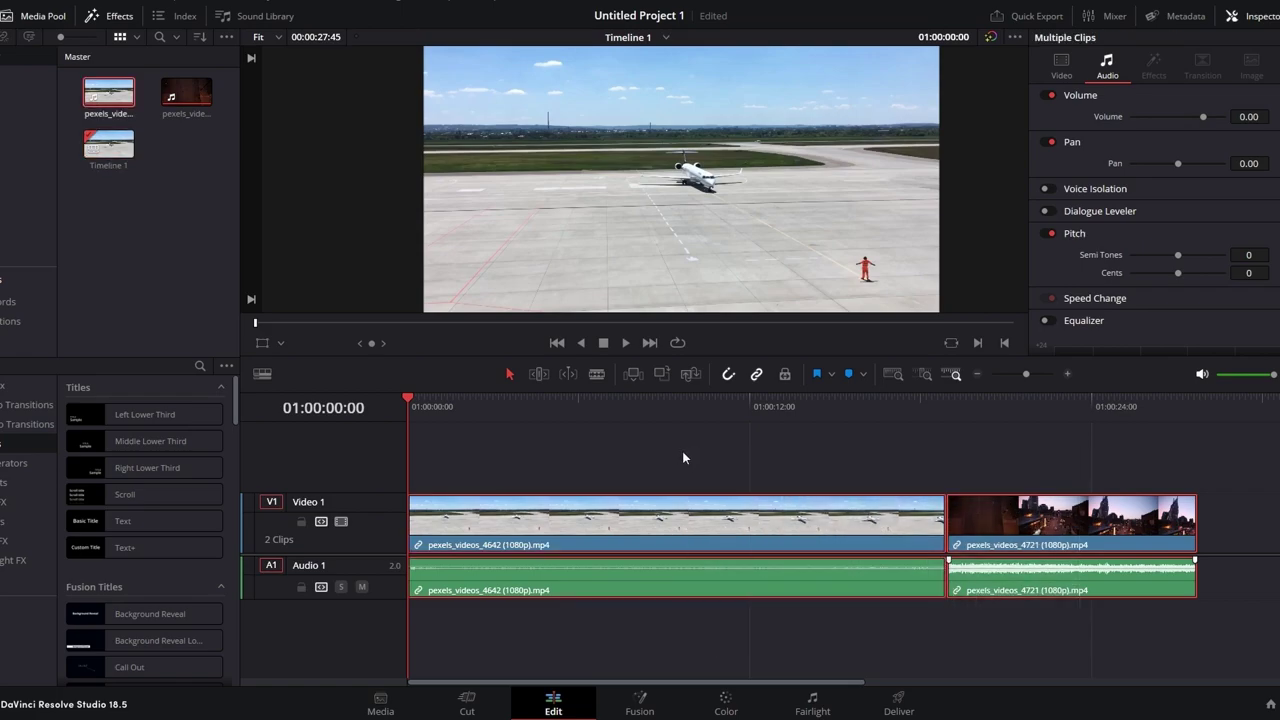
pyautogui.rightClick(688, 518)
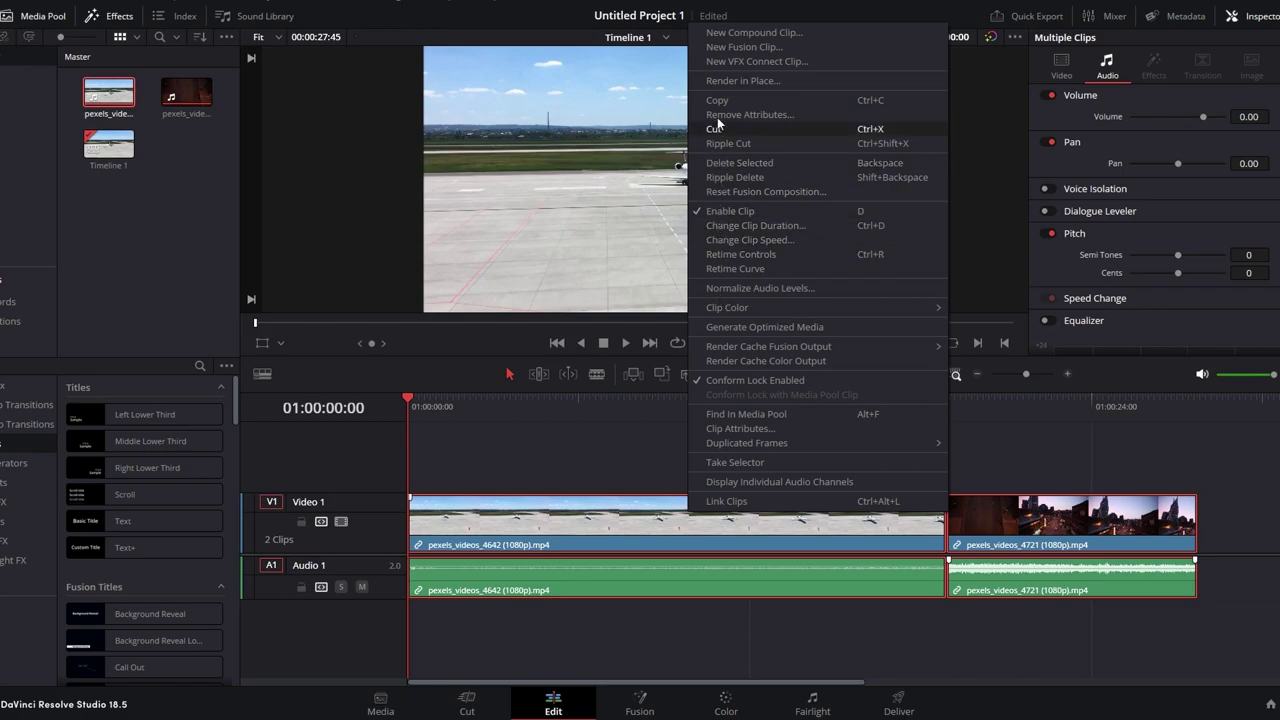
pyautogui.click(752, 33)
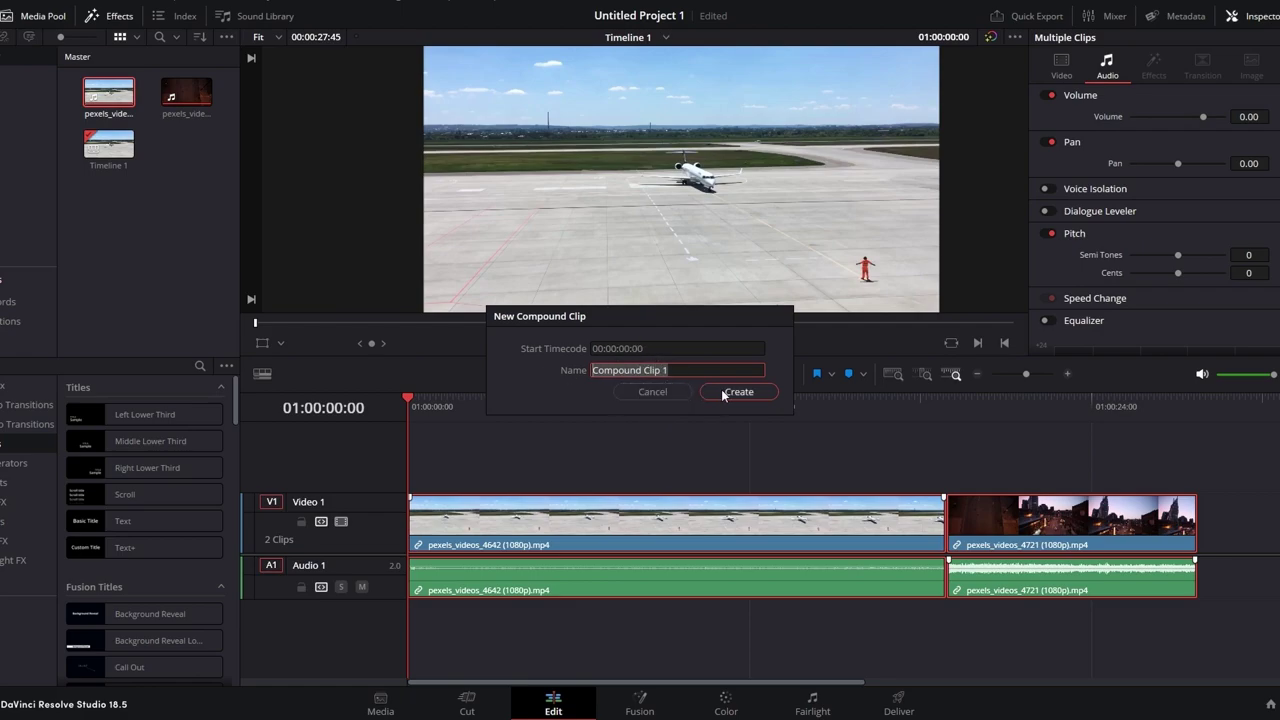
pyautogui.click(754, 391)
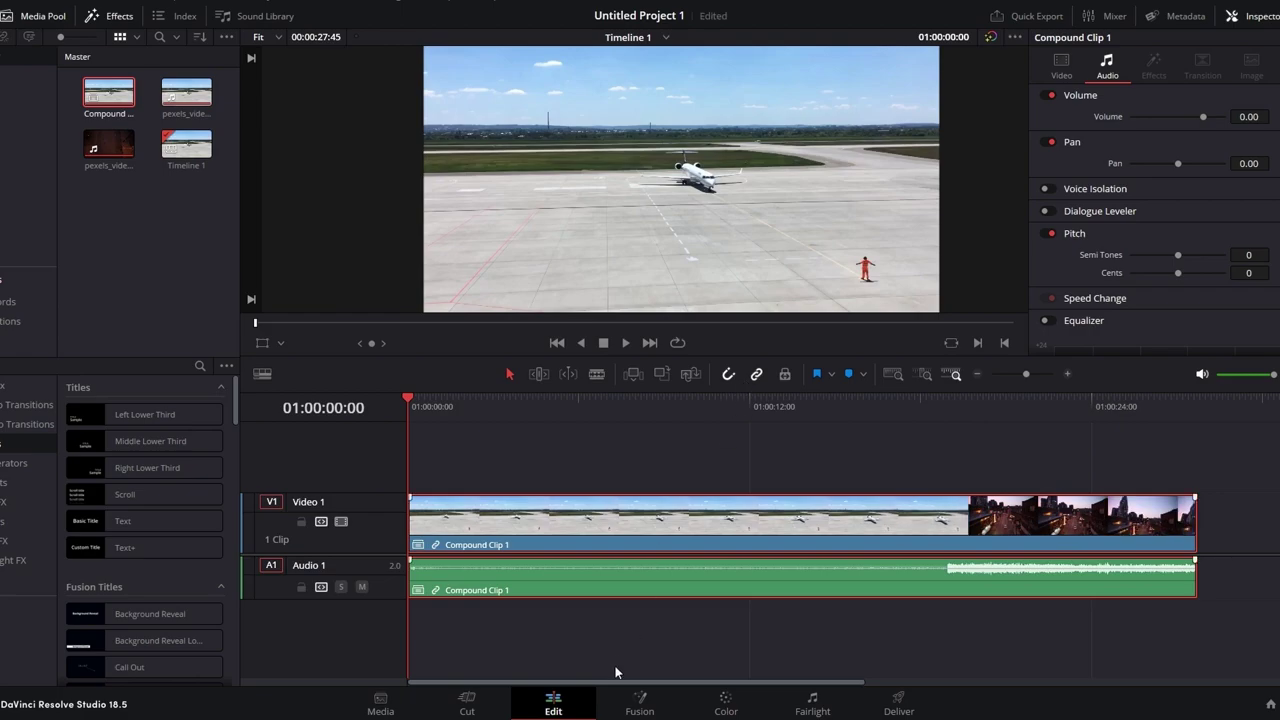
# Step: Inspect the compound clip in the media pool and play it back from the start of the timeline
pyautogui.moveTo(512, 656); pyautogui.dragTo(1177, 462)
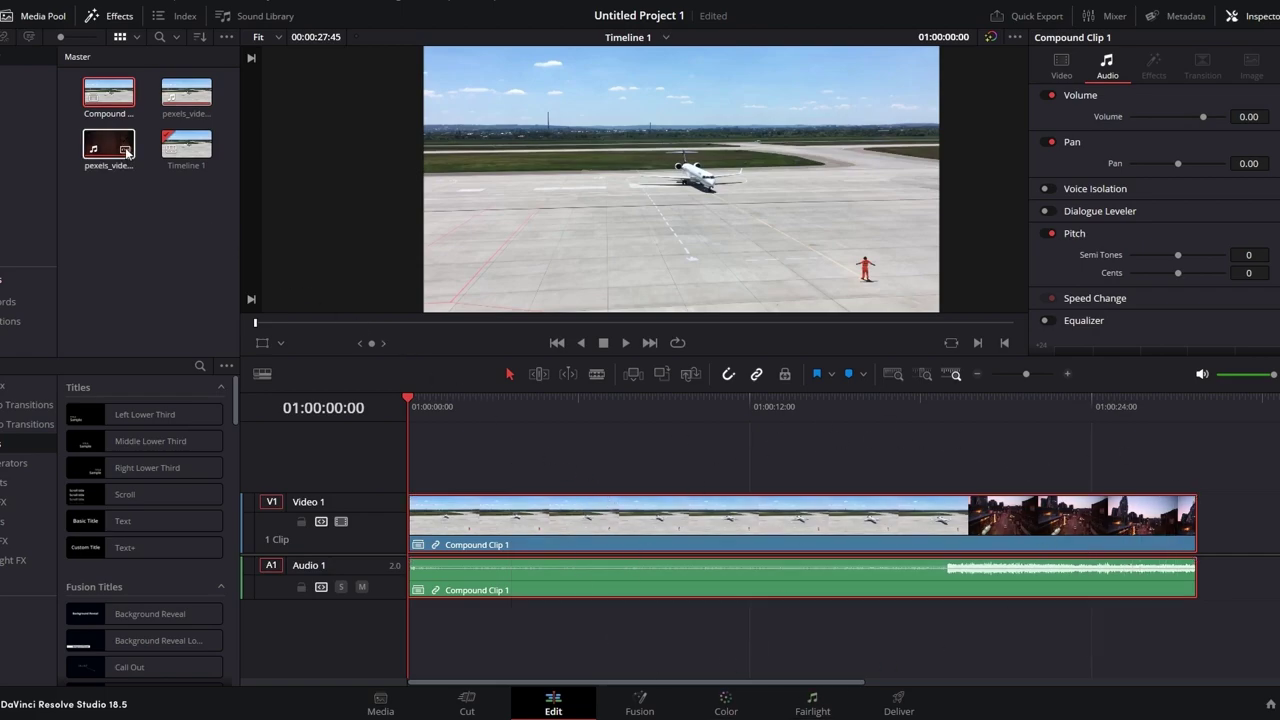
pyautogui.click(113, 116)
pyautogui.click(128, 252)
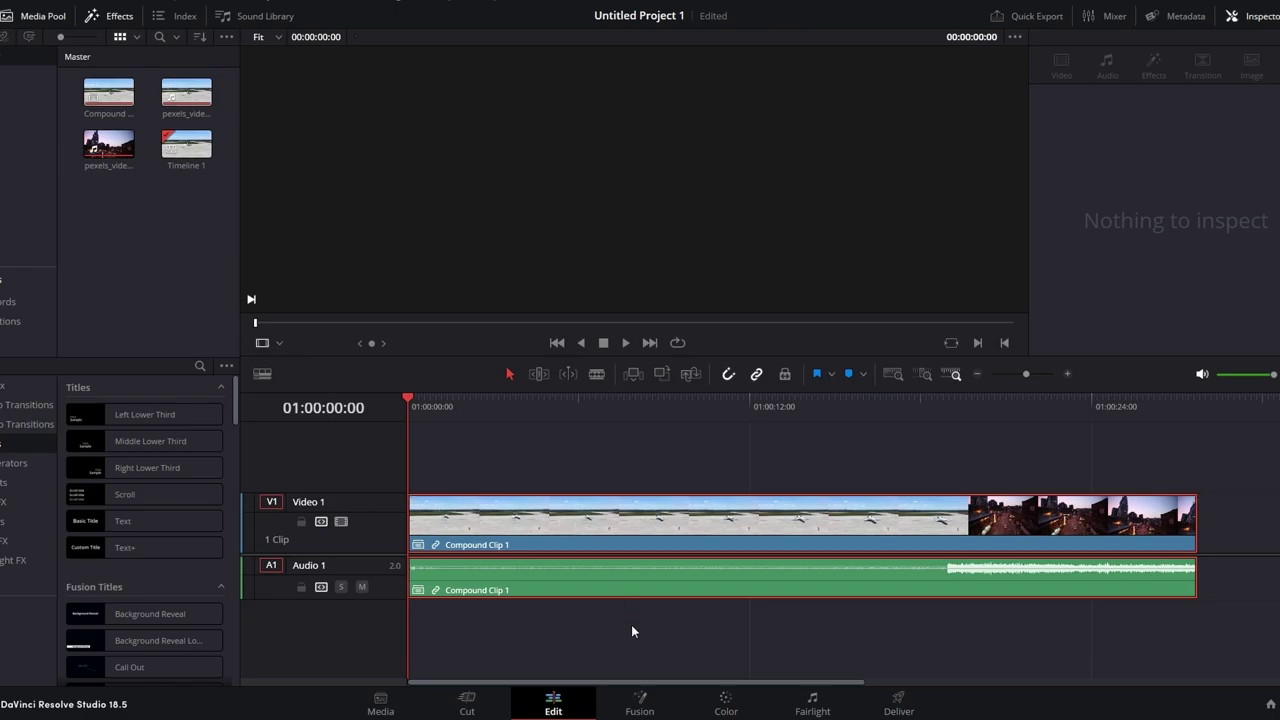
pyautogui.click(600, 635)
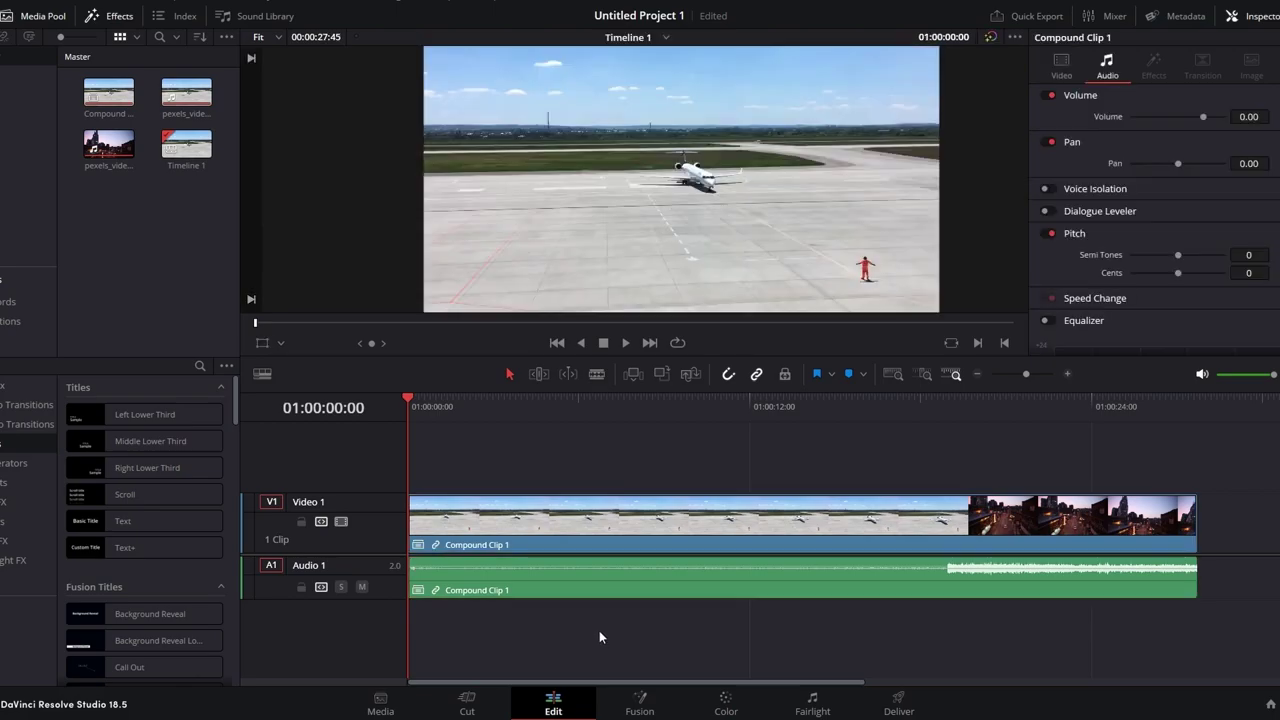
pyautogui.press('space')
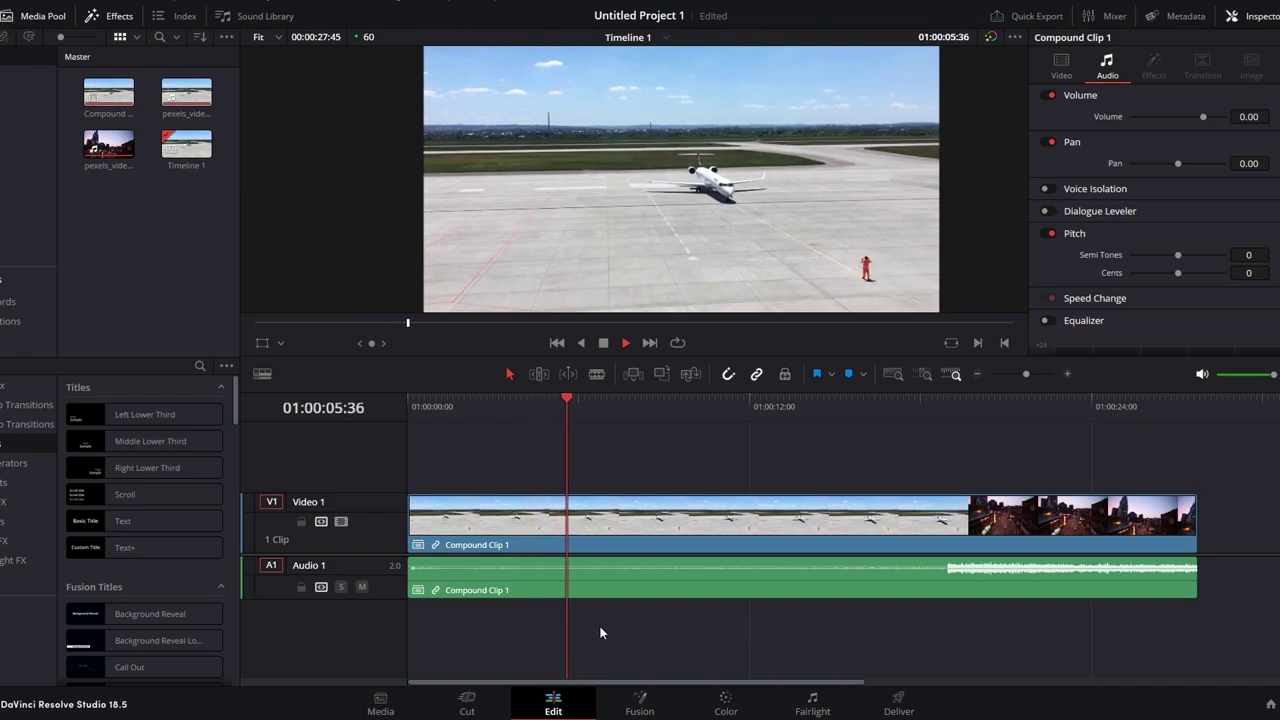
pyautogui.press('space')
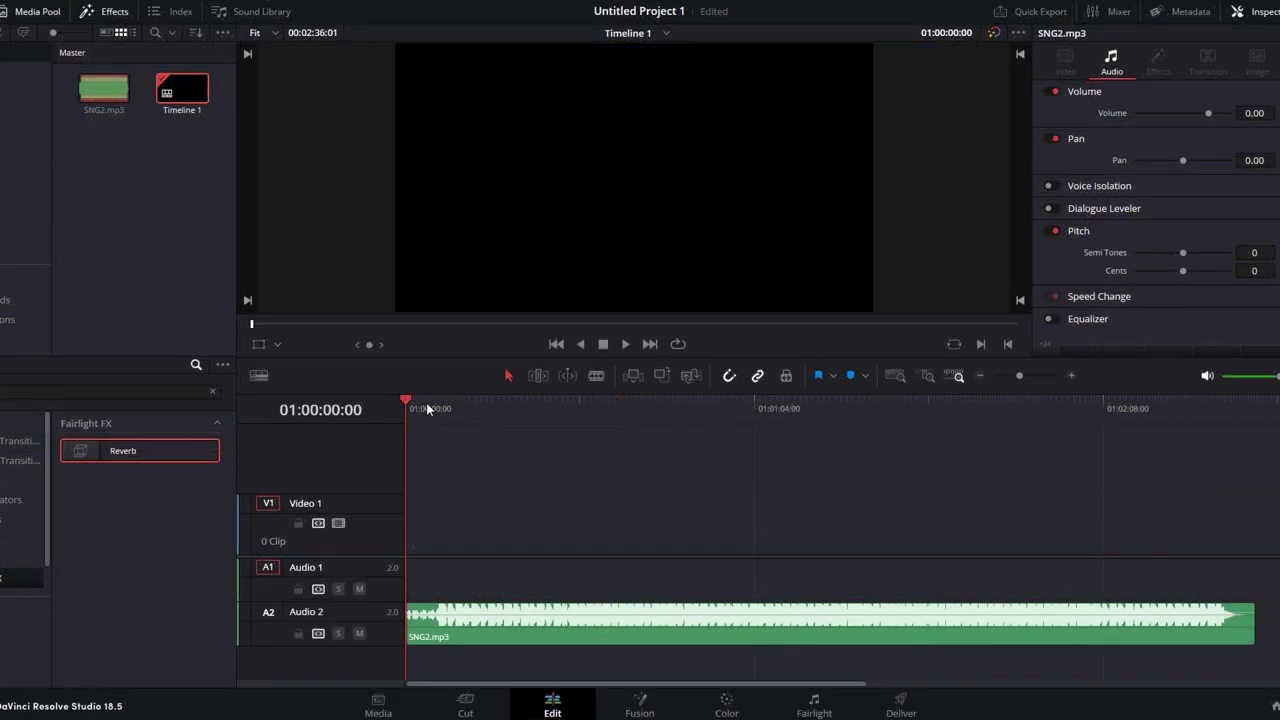
# Step: Cut SNG2.mp3 on Audio 2 at about 01:01:58:56 with the Blade tool and delete the section after the cut
pyautogui.moveTo(943, 405); pyautogui.dragTo(1083, 418)
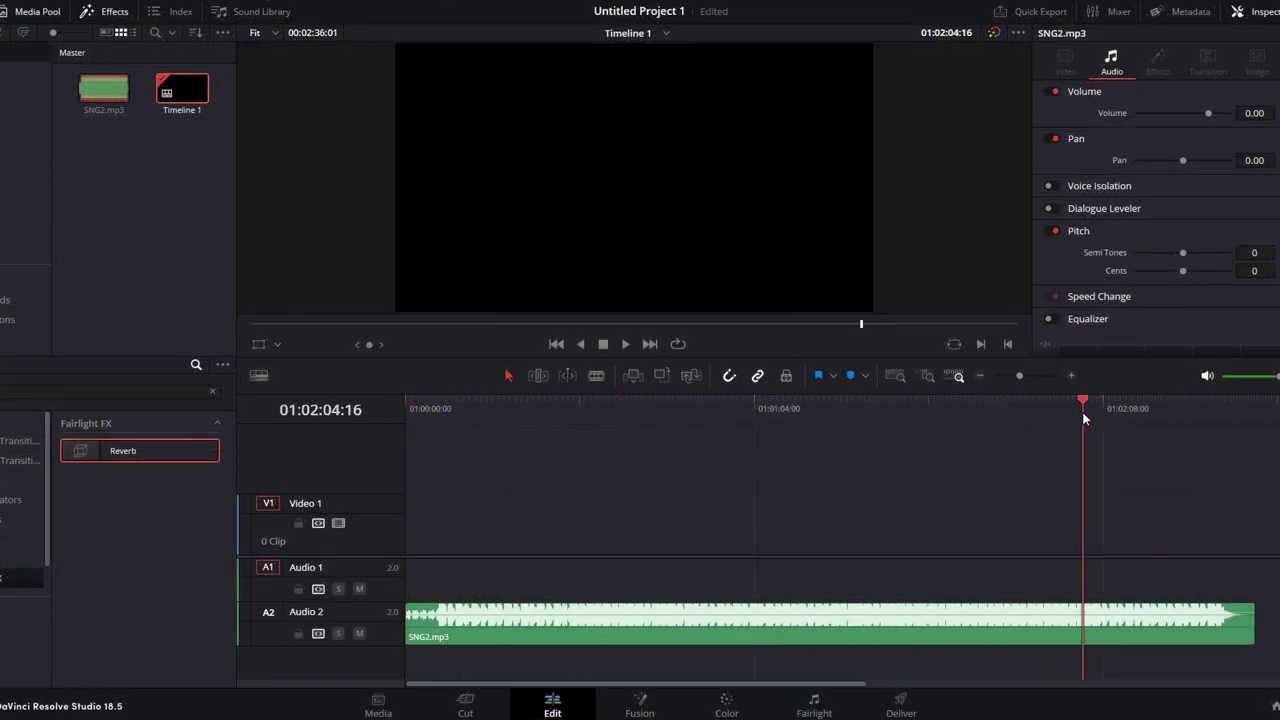
pyautogui.click(598, 375)
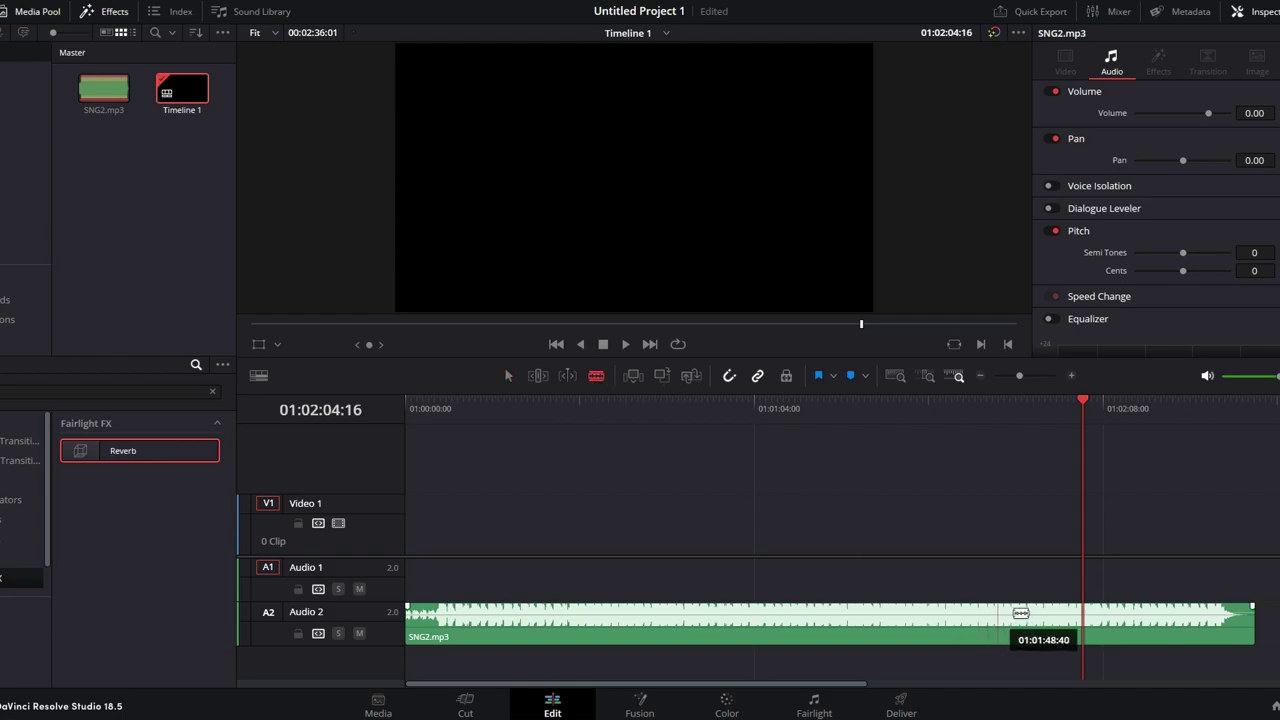
pyautogui.click(1053, 618)
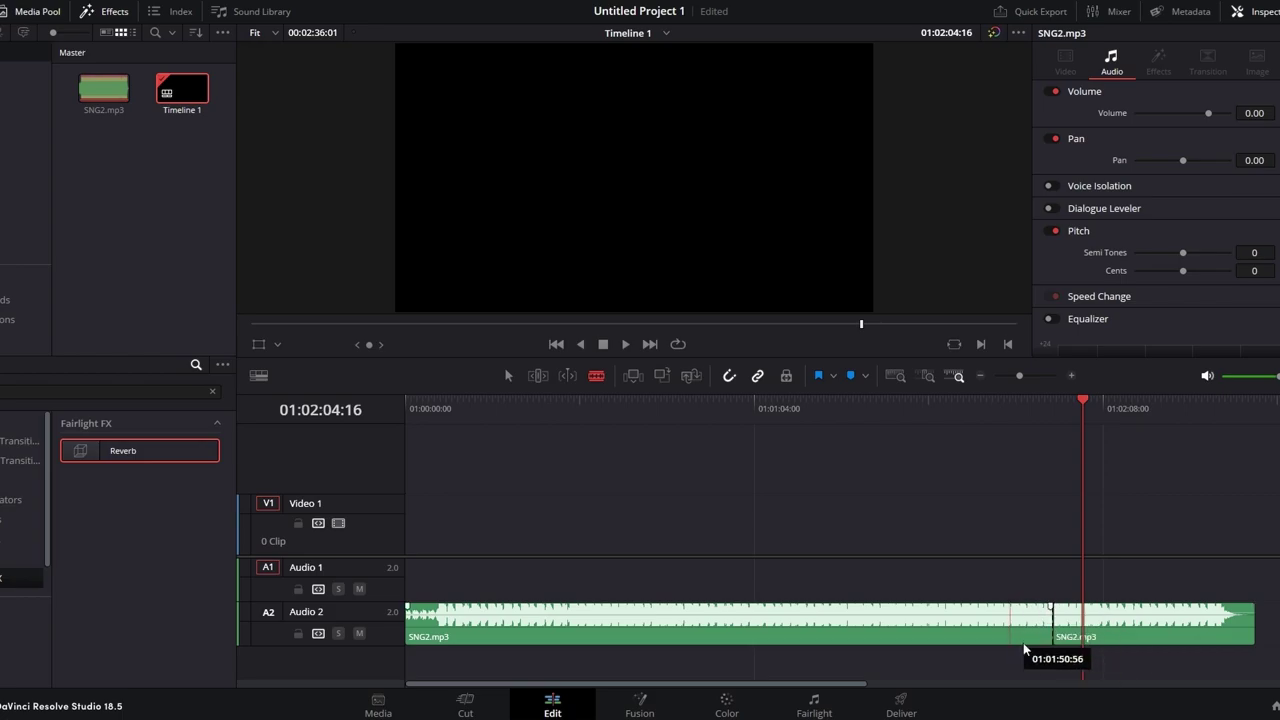
pyautogui.click(1102, 634)
pyautogui.press('Delete')
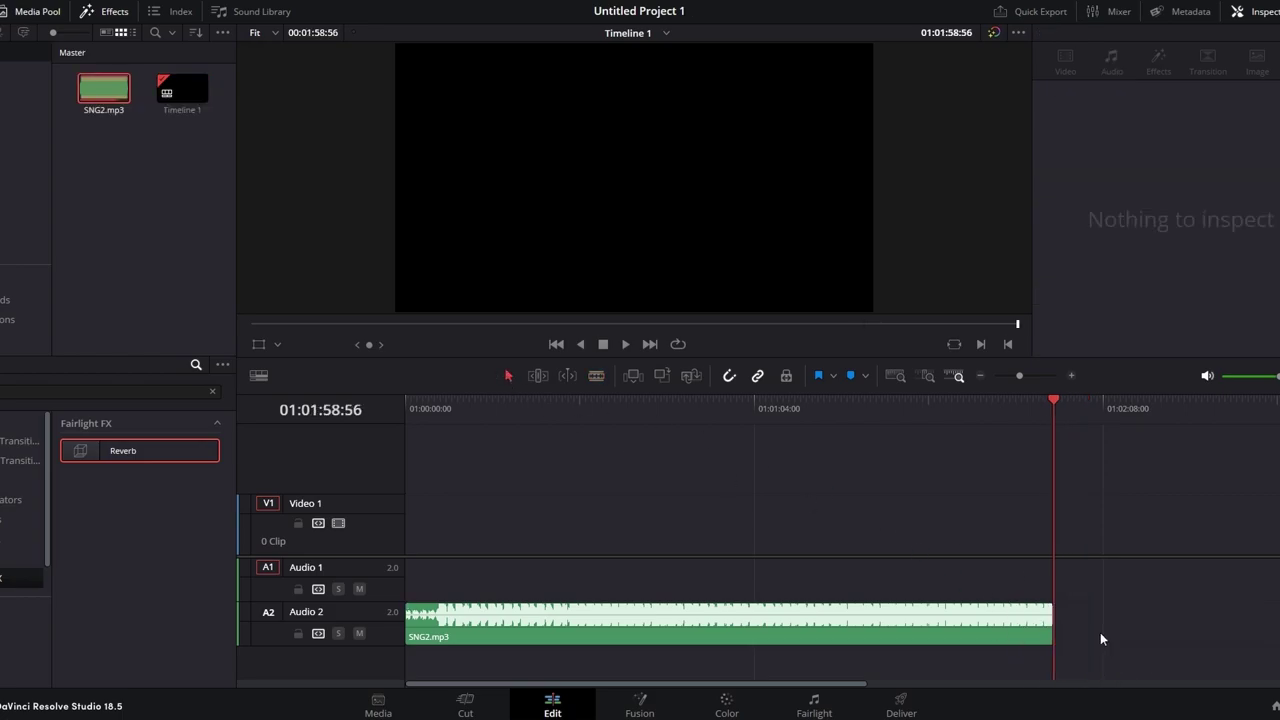
# Step: Split the song at 01:01:50:16 and duplicate its short end piece onto a new audio track directly beneath
pyautogui.click(1007, 401)
pyautogui.hotkey('ctrl', 'b')
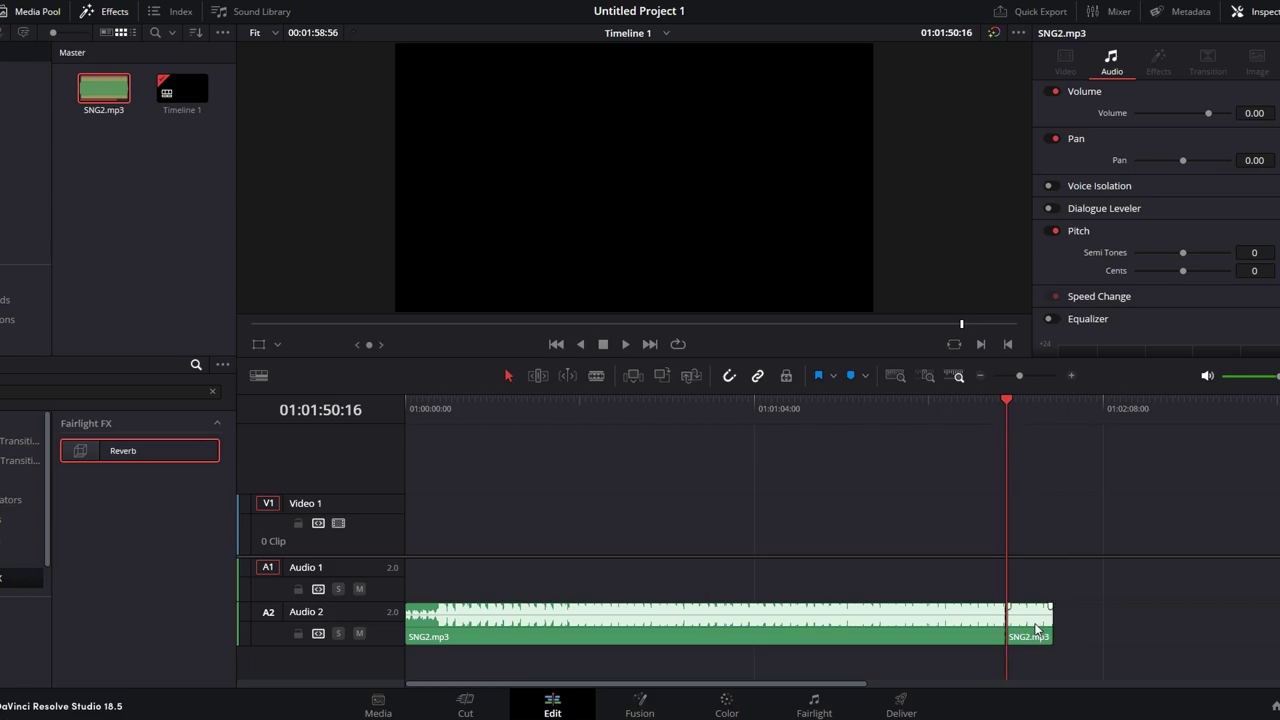
pyautogui.moveTo(1036, 628); pyautogui.dragTo(1038, 665)
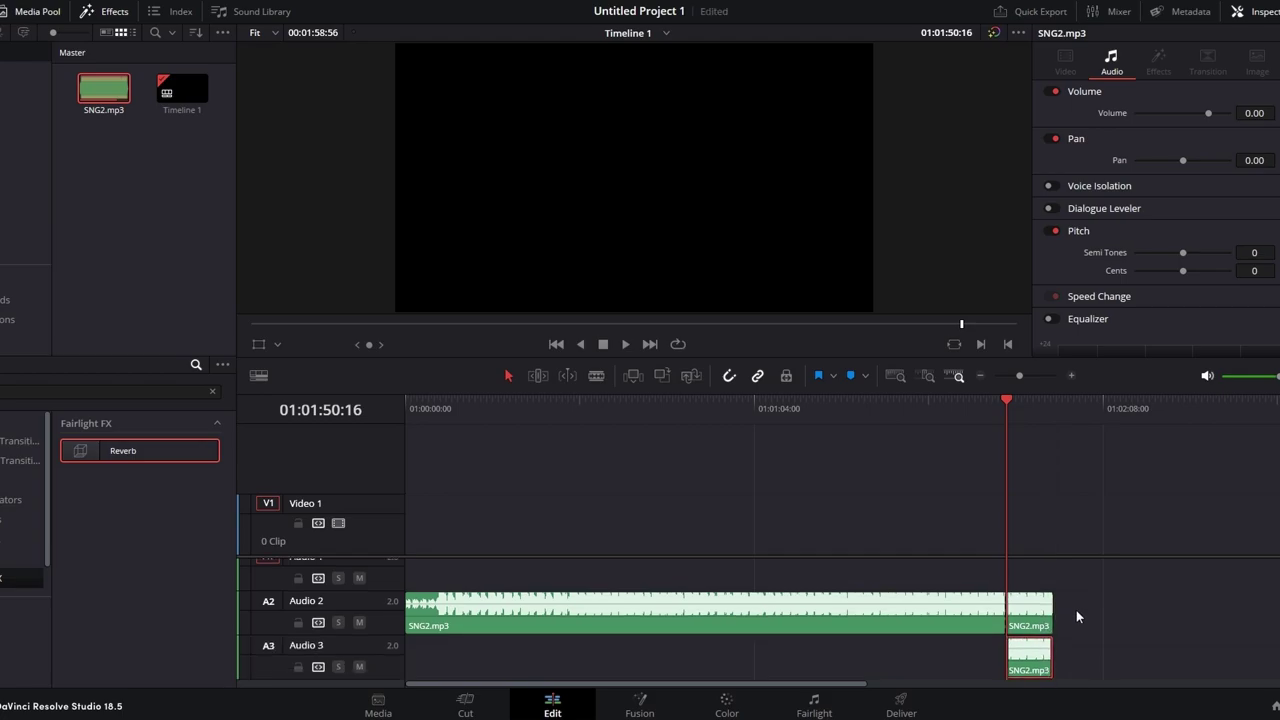
# Step: Extend the duplicated piece on Audio 3 to the end of the song and save the project
pyautogui.moveTo(1051, 655); pyautogui.dragTo(1254, 655)
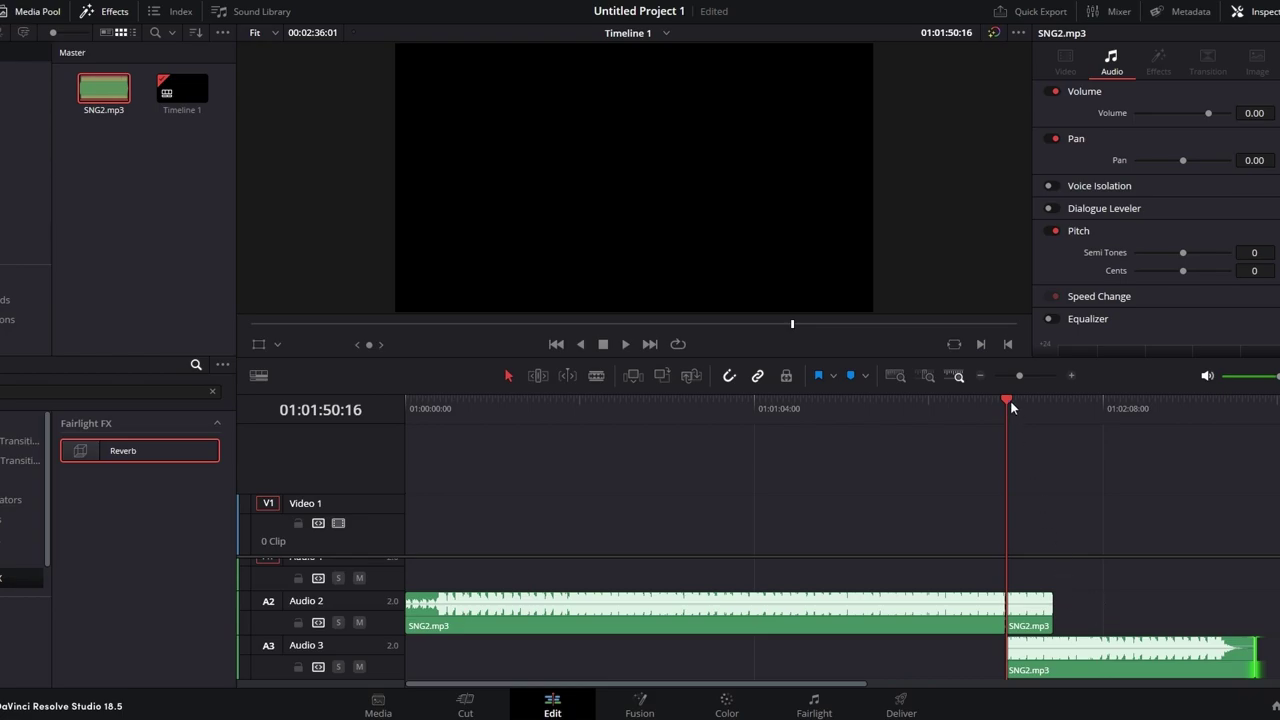
pyautogui.hotkey('ctrl', 's')
# Step: Keyframe the Audio 3 clip's volume at 0.00 at 01:01:58:56 and at -90.08 one frame further on
pyautogui.moveTo(1009, 405); pyautogui.dragTo(1054, 404)
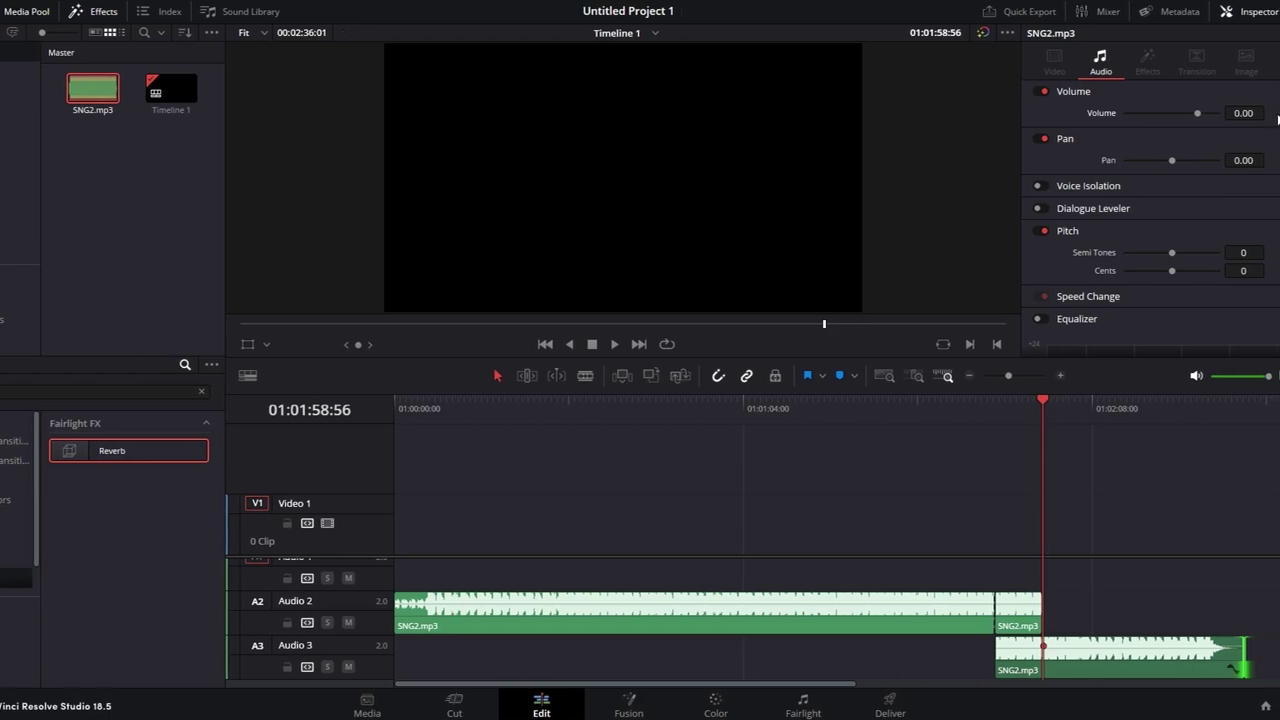
pyautogui.press('space')
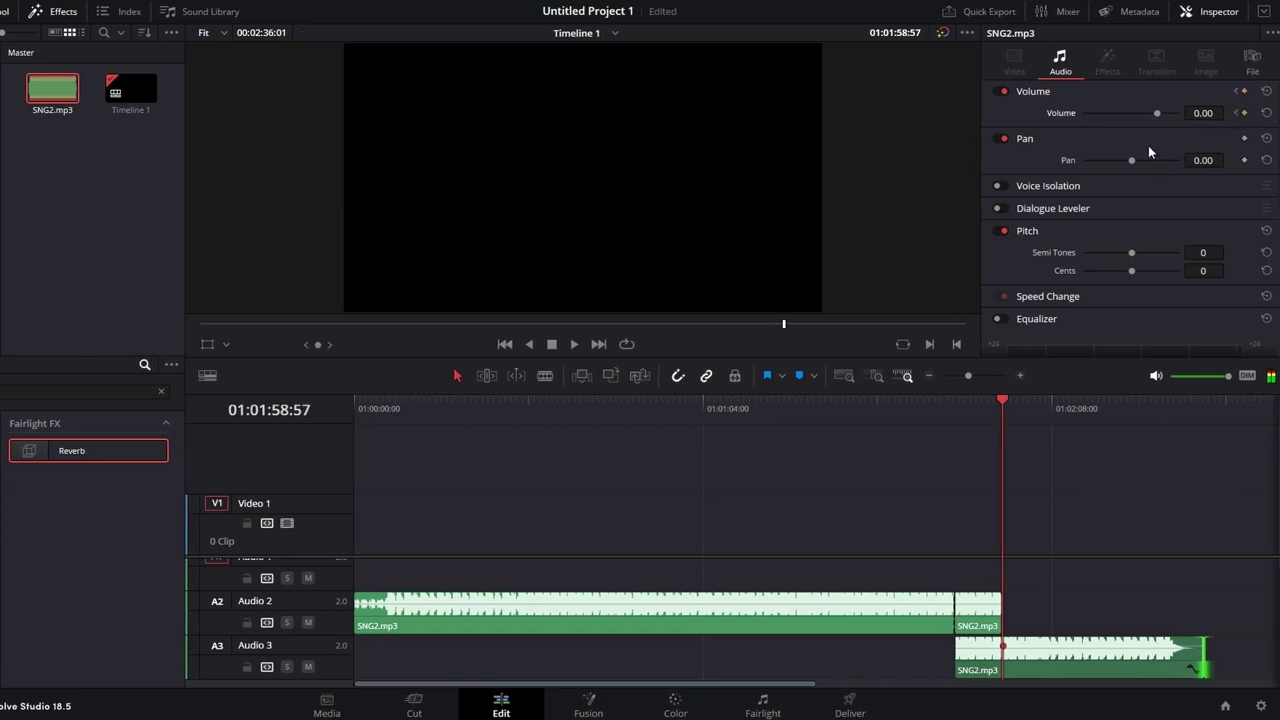
pyautogui.moveTo(1157, 112); pyautogui.dragTo(1091, 114)
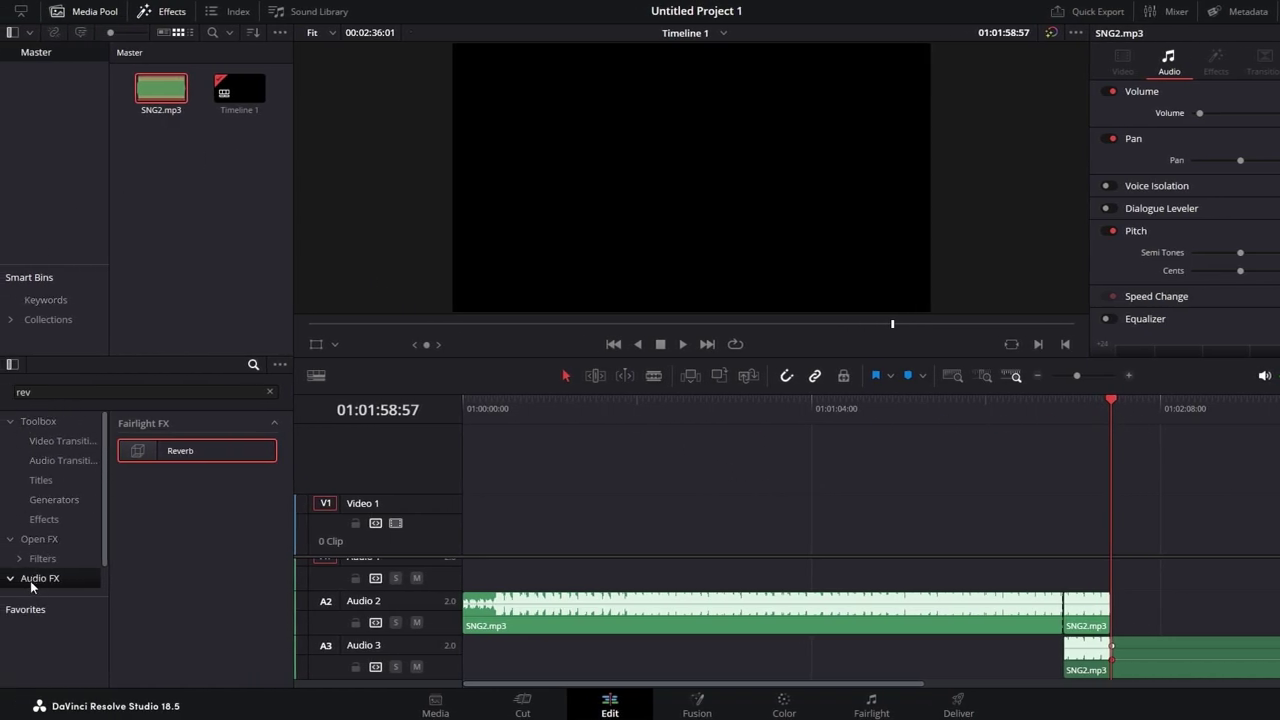
# Step: Apply the Reverb effect to the Audio 3 clip with room length 8.89, width 11.92 and reverb time 4000
pyautogui.moveTo(136, 452); pyautogui.dragTo(1095, 662)
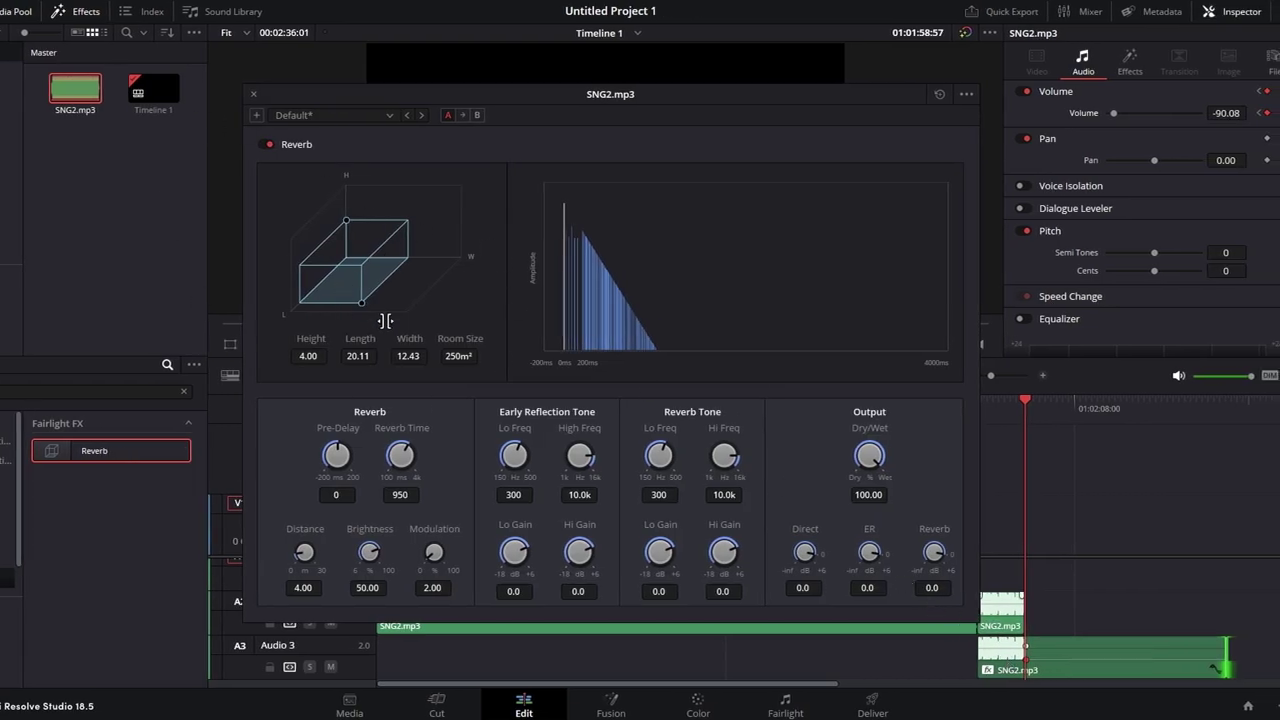
pyautogui.moveTo(403, 320); pyautogui.dragTo(378, 286)
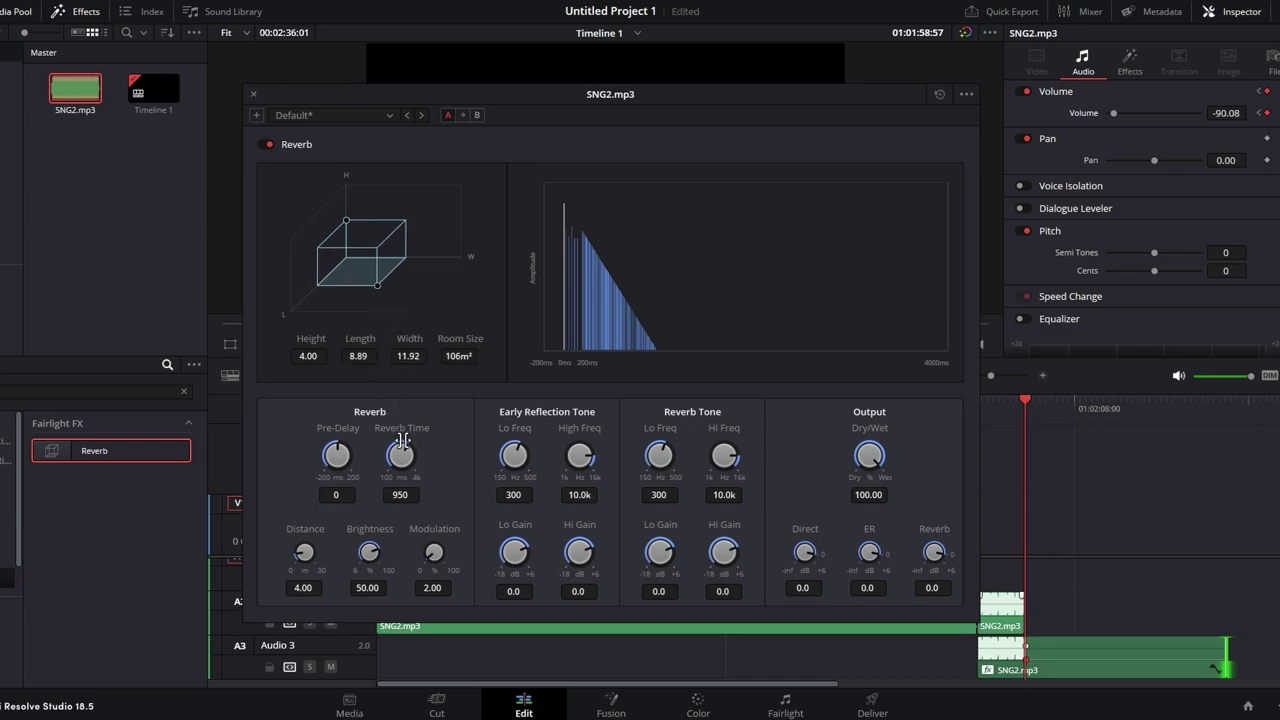
pyautogui.moveTo(401, 440); pyautogui.dragTo(398, 416)
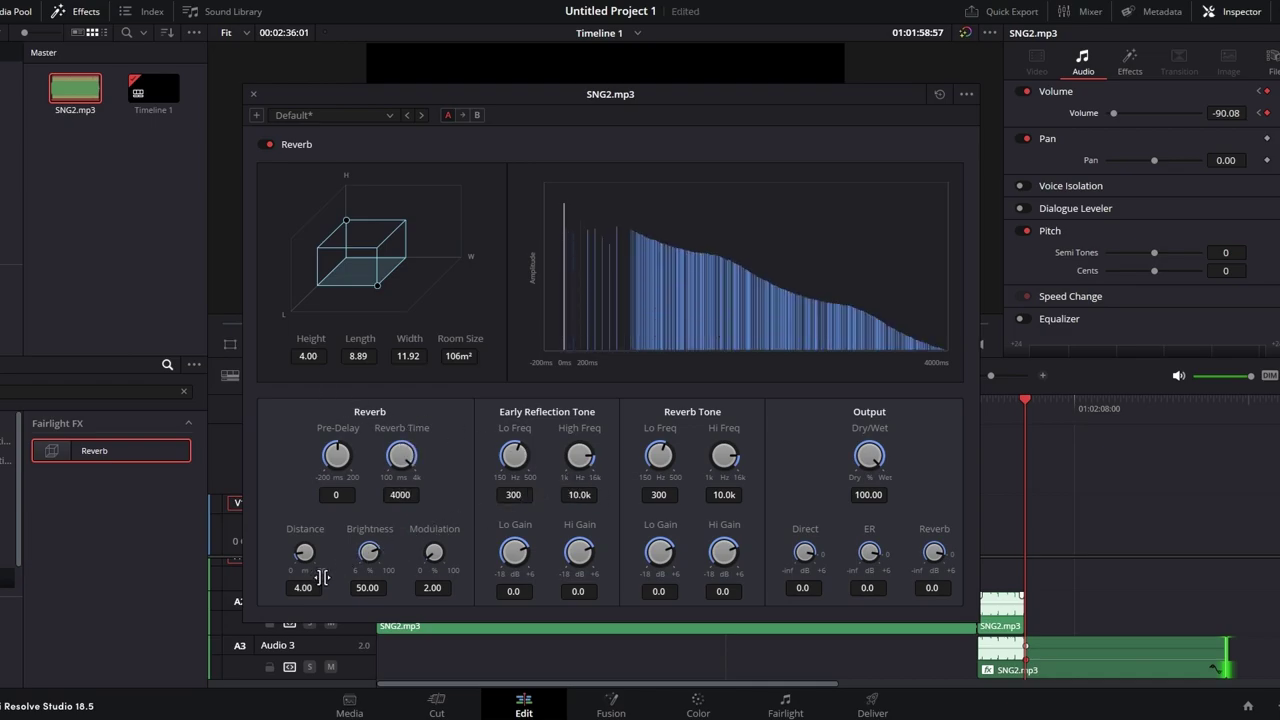
# Step: Set the reverb's distance to 11.10, brightness to 79.87 and reverb output level to -7.9, and close its settings
pyautogui.moveTo(302, 554); pyautogui.dragTo(409, 531)
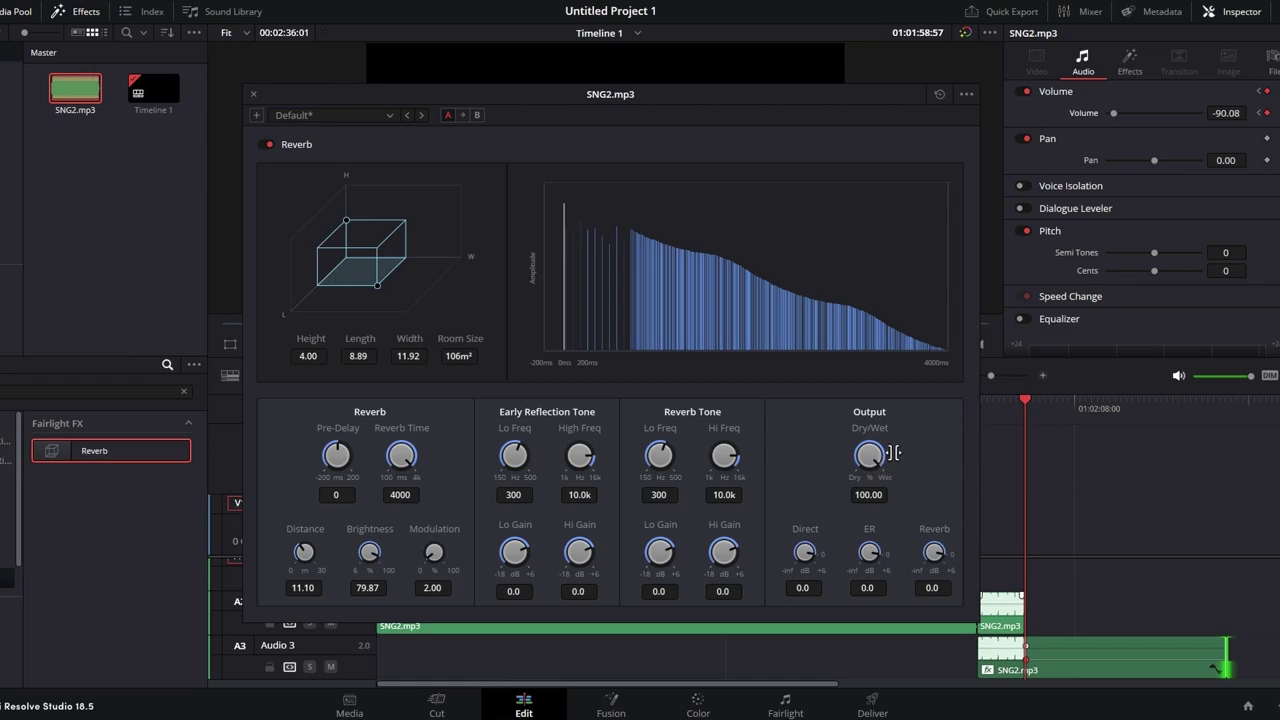
pyautogui.moveTo(945, 557); pyautogui.dragTo(913, 532)
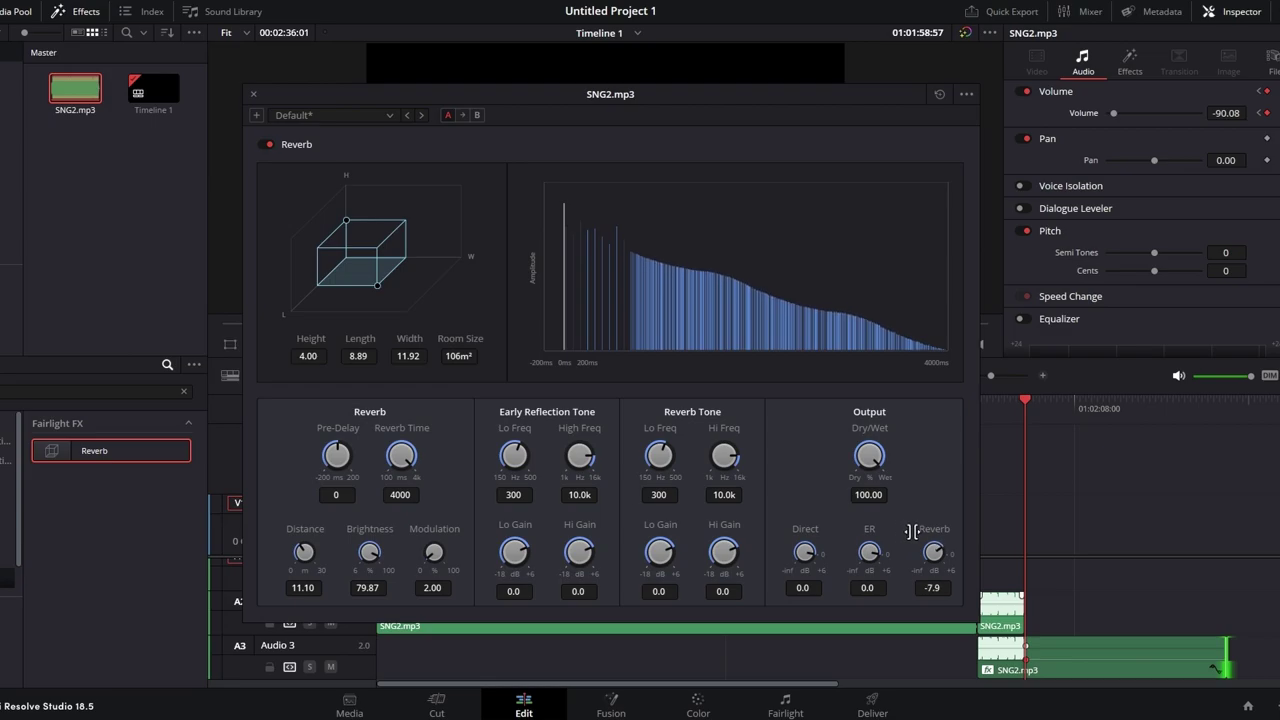
pyautogui.click(253, 94)
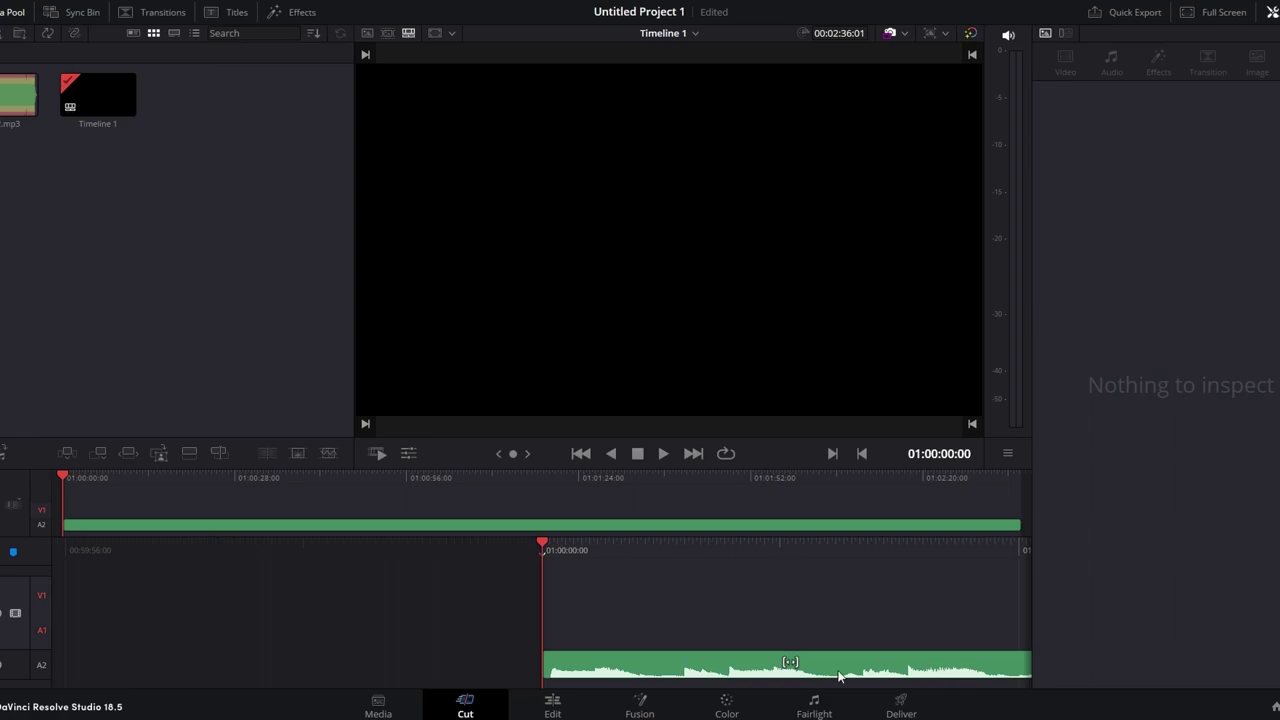
# Step: Switch to the Fairlight page and move the SNG2.mp3 clip from Audio 2 up to Audio 1
pyautogui.click(813, 711)
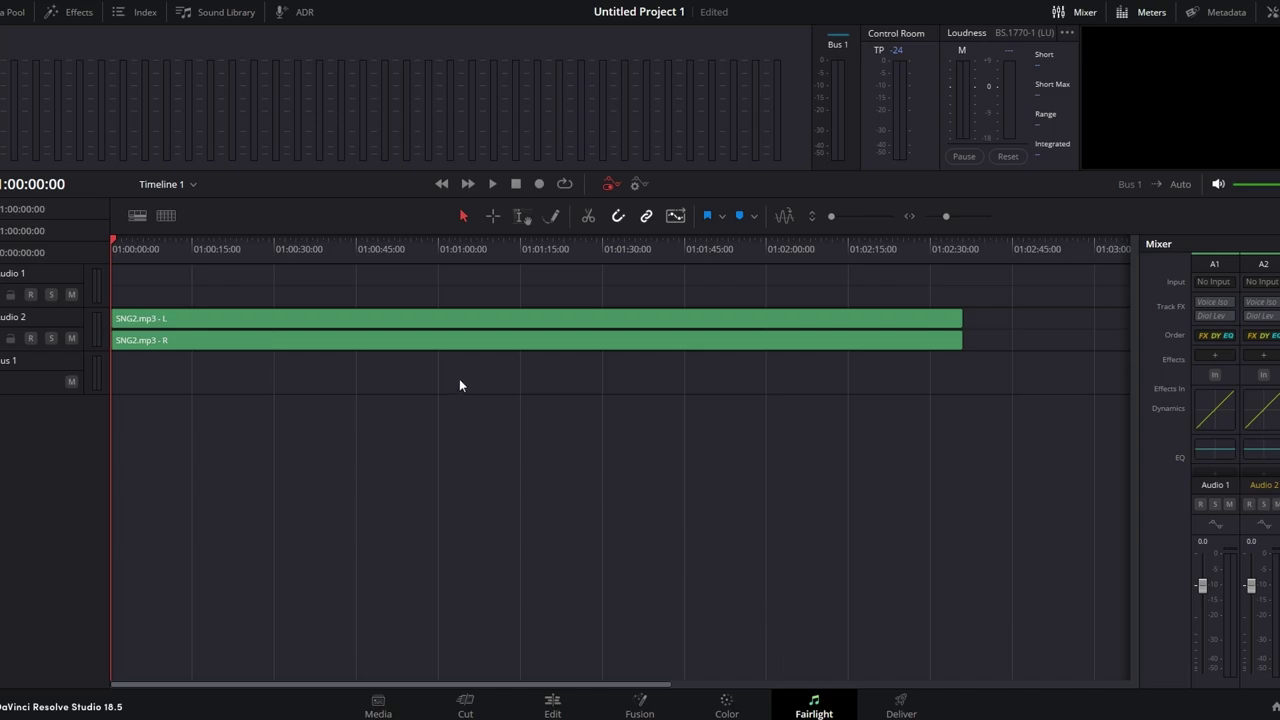
pyautogui.click(196, 320)
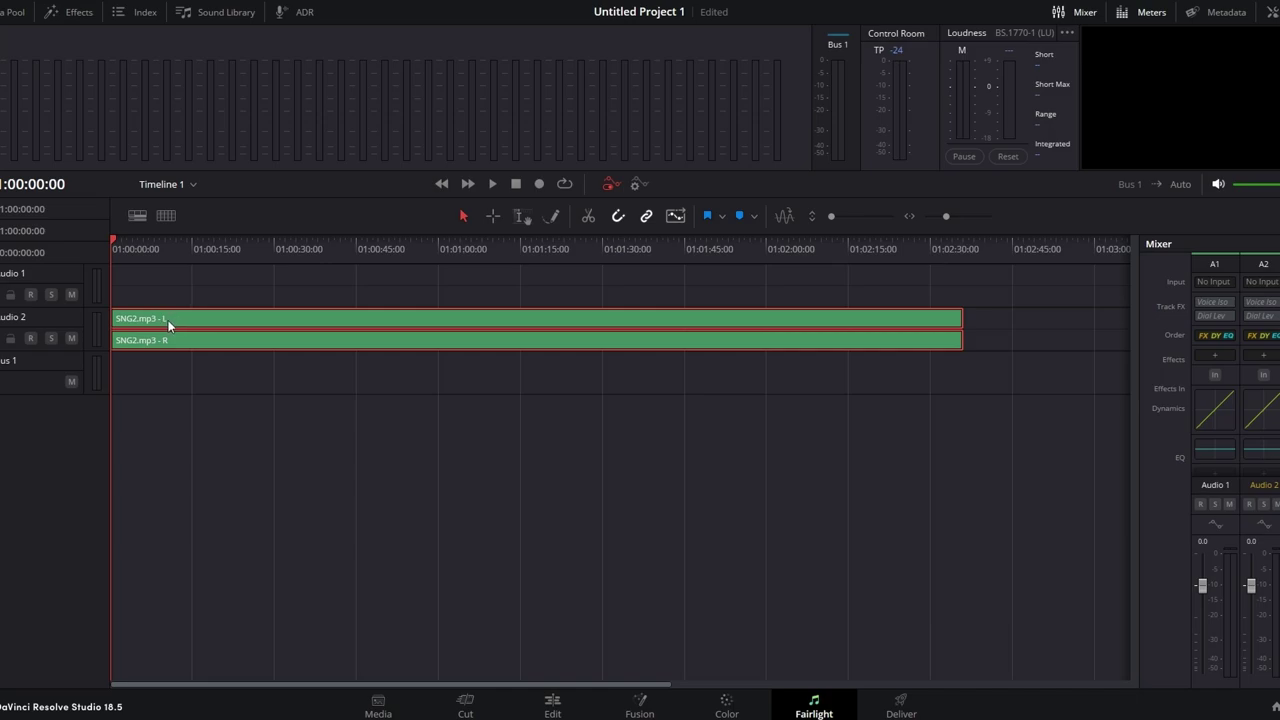
pyautogui.moveTo(168, 320); pyautogui.dragTo(161, 305)
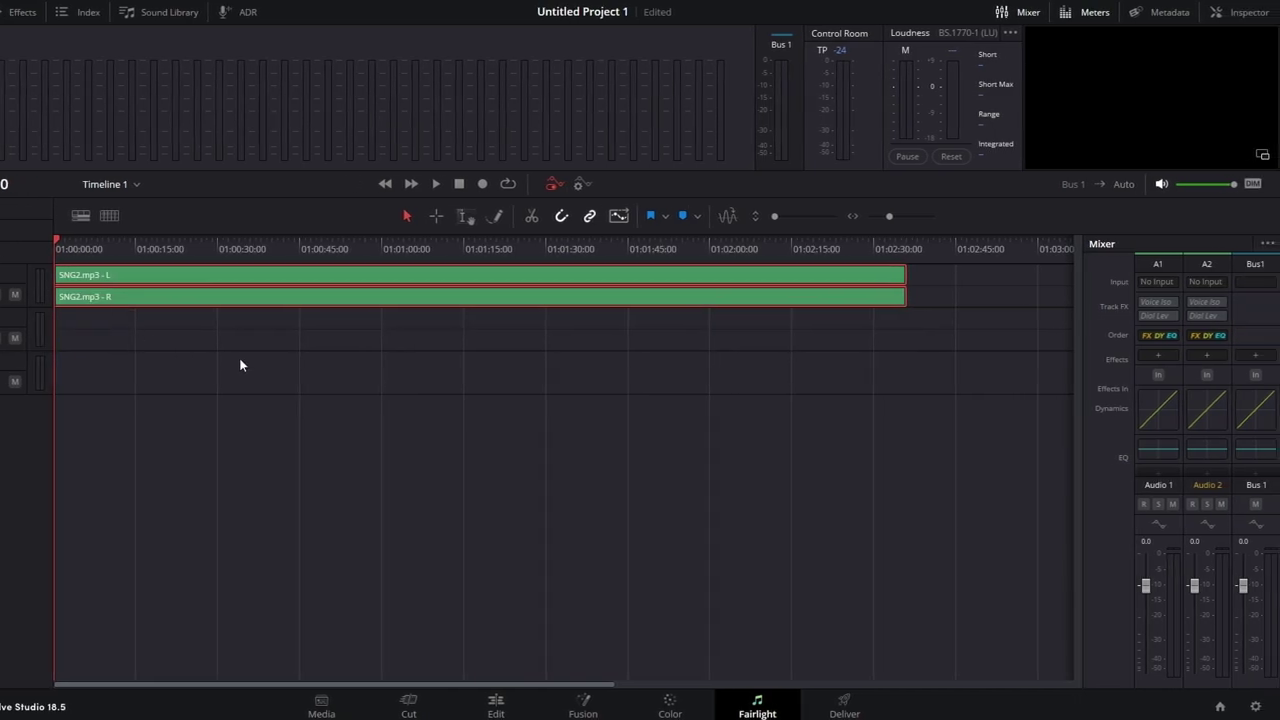
# Step: Add the Noise Reduction restoration effect to the Audio 1 track in Auto Speech Mode and close its settings
pyautogui.click(1158, 354)
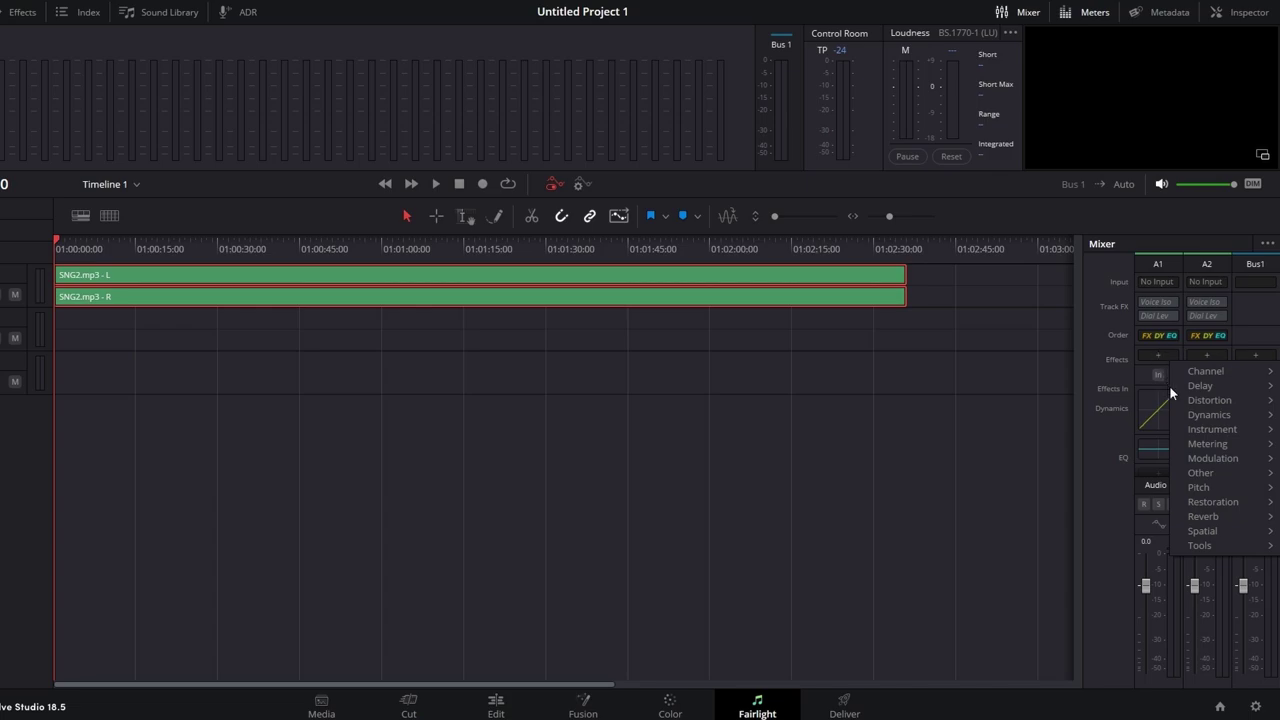
pyautogui.moveTo(1192, 502)
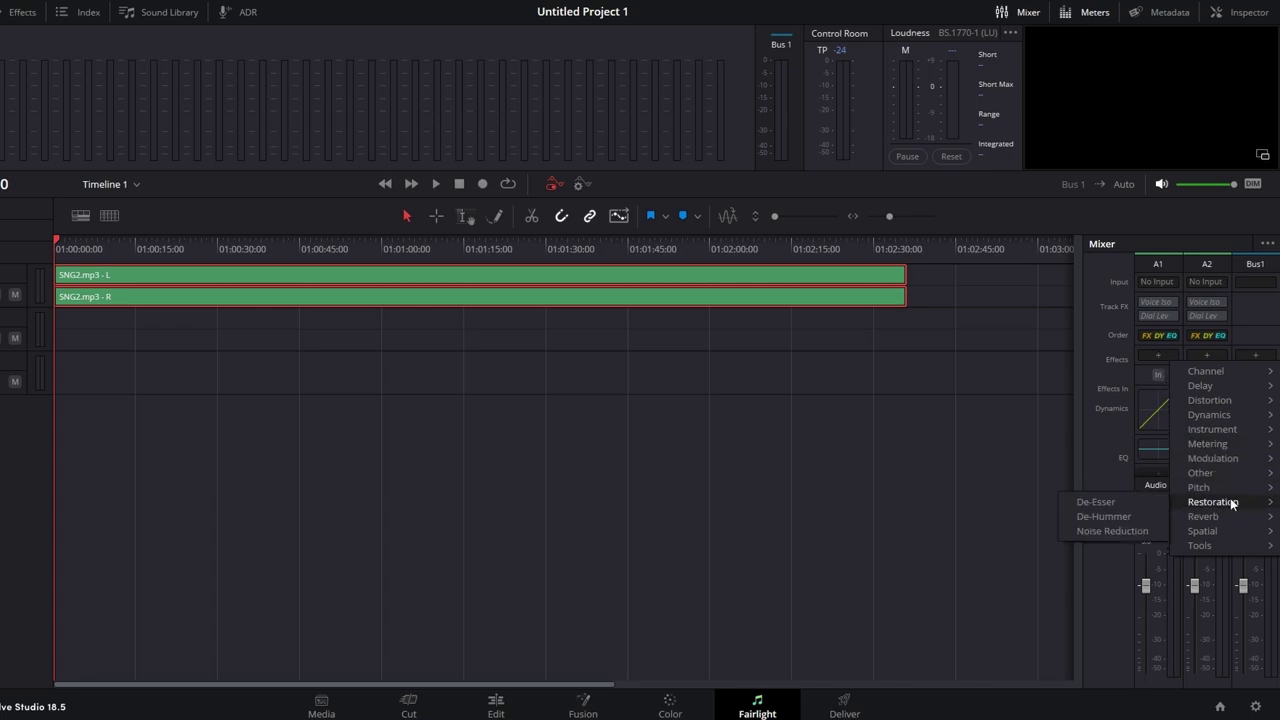
pyautogui.click(1093, 531)
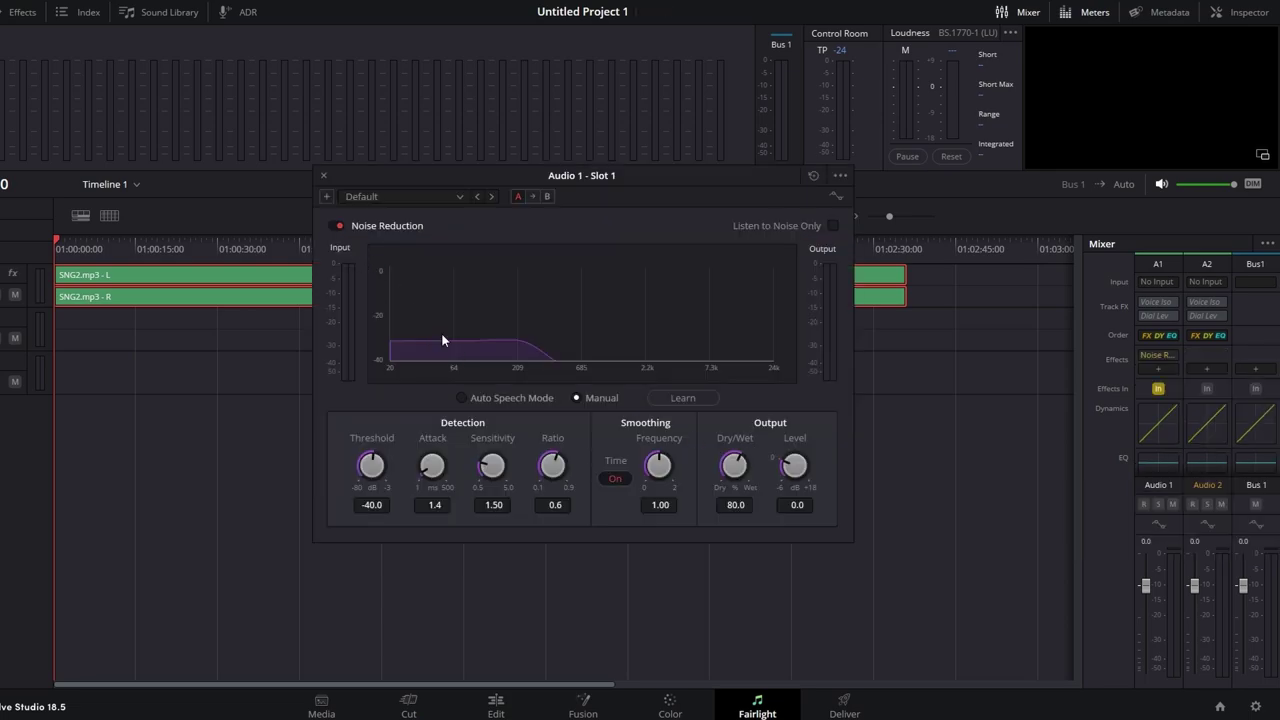
pyautogui.click(458, 398)
pyautogui.click(324, 176)
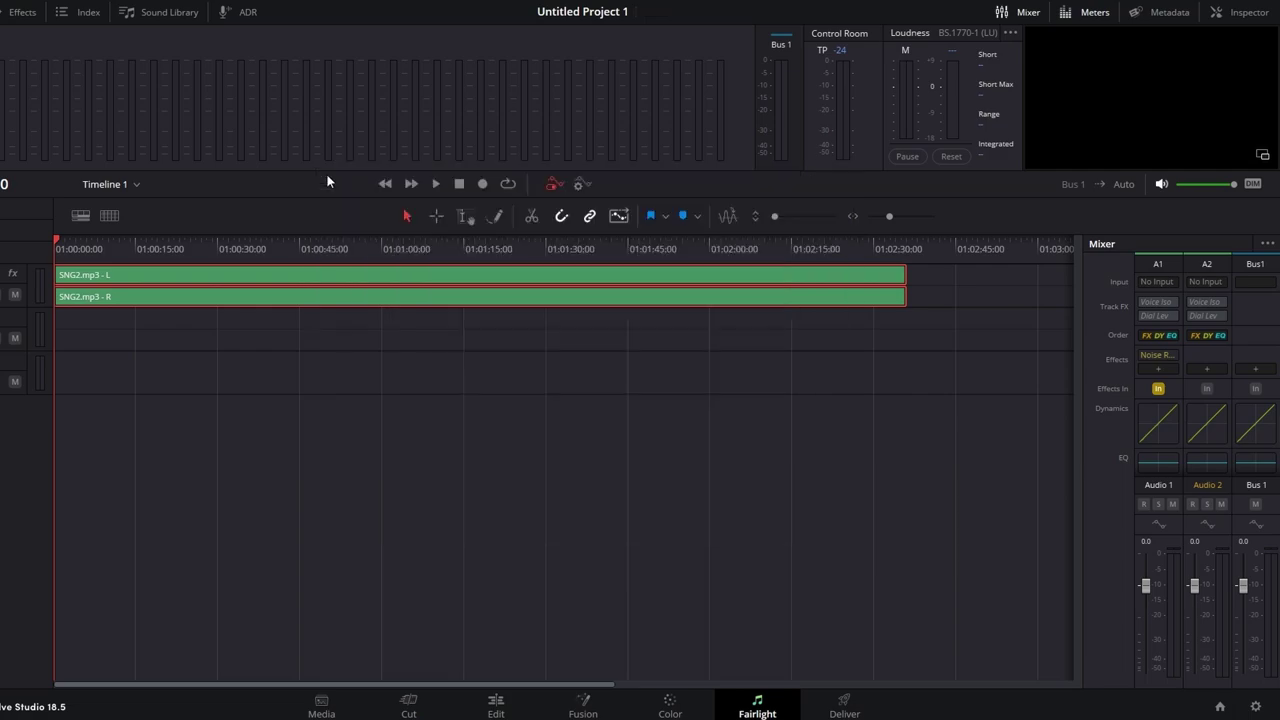
# Step: Play the beginning of the song with noise reduction and turn off the effects on the Audio 1 channel
pyautogui.press('space')
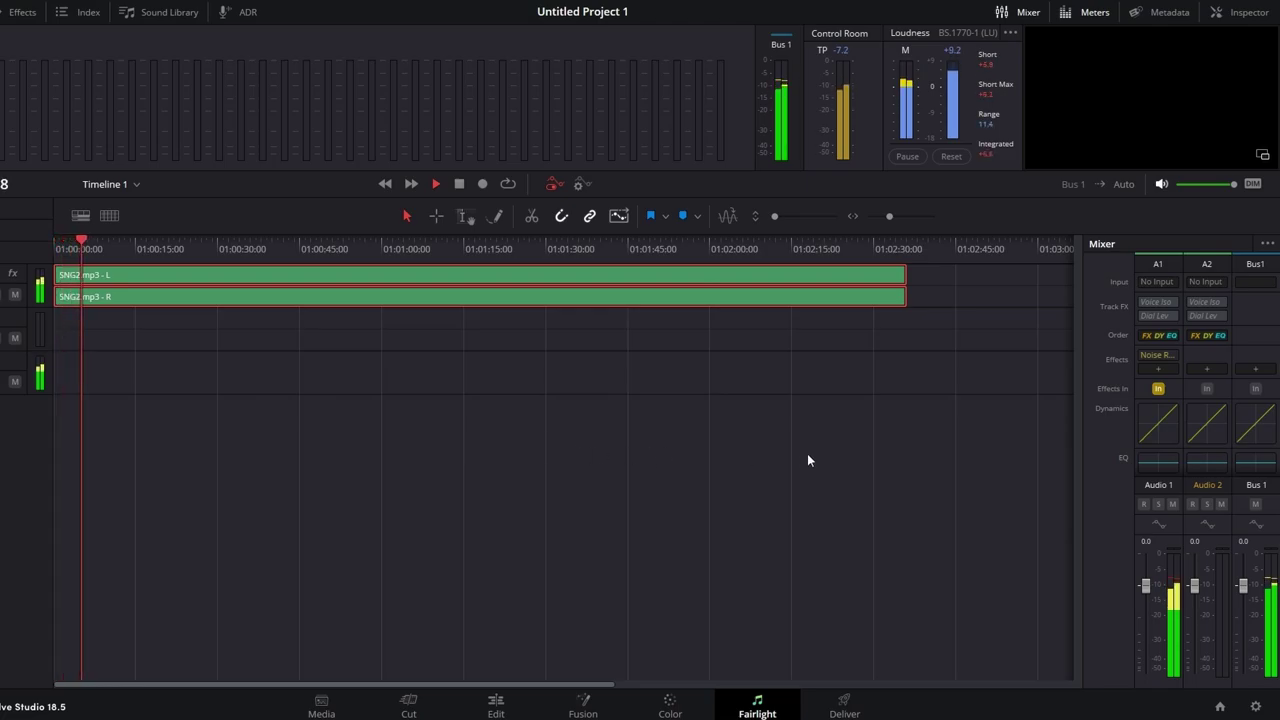
pyautogui.press('space')
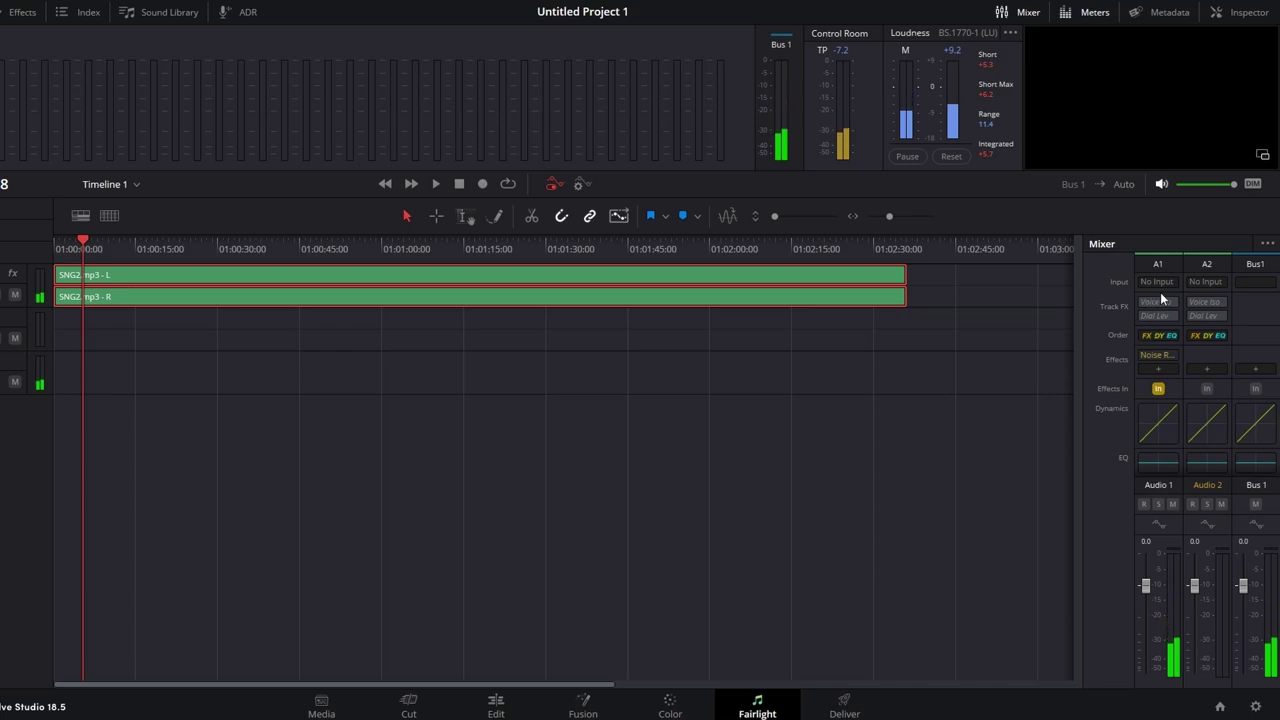
pyautogui.click(1158, 389)
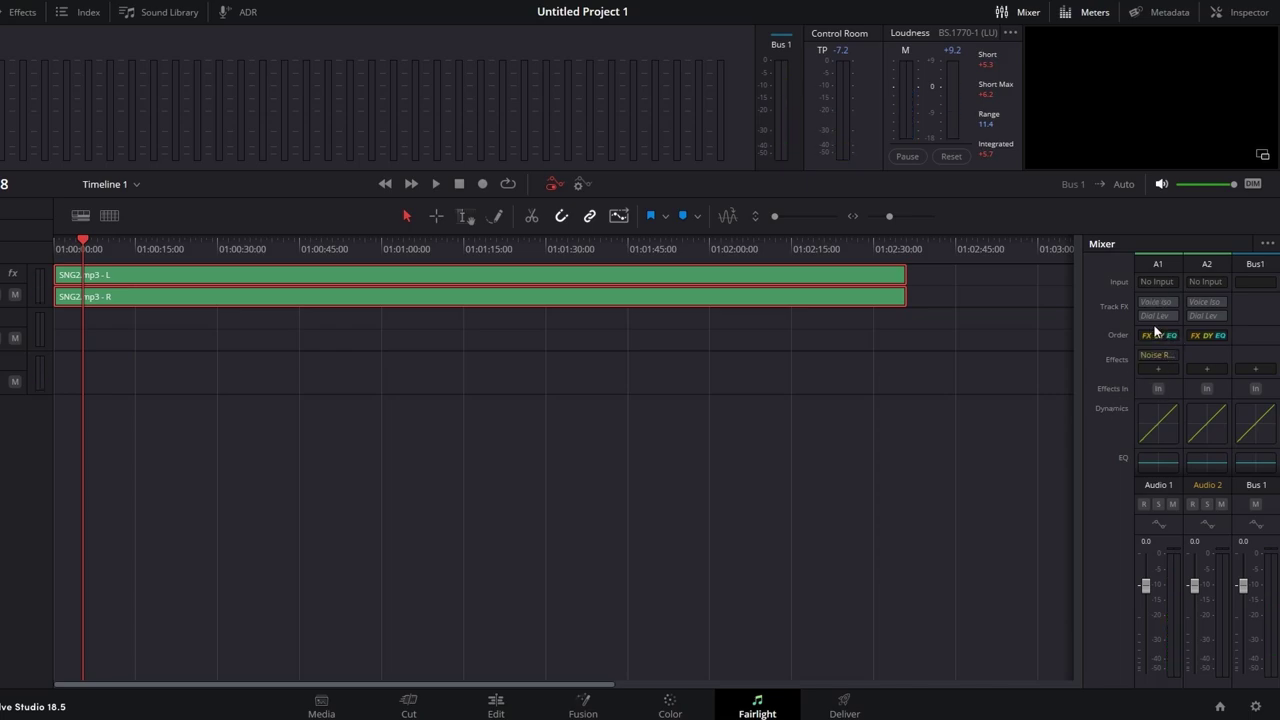
pyautogui.click(1158, 356)
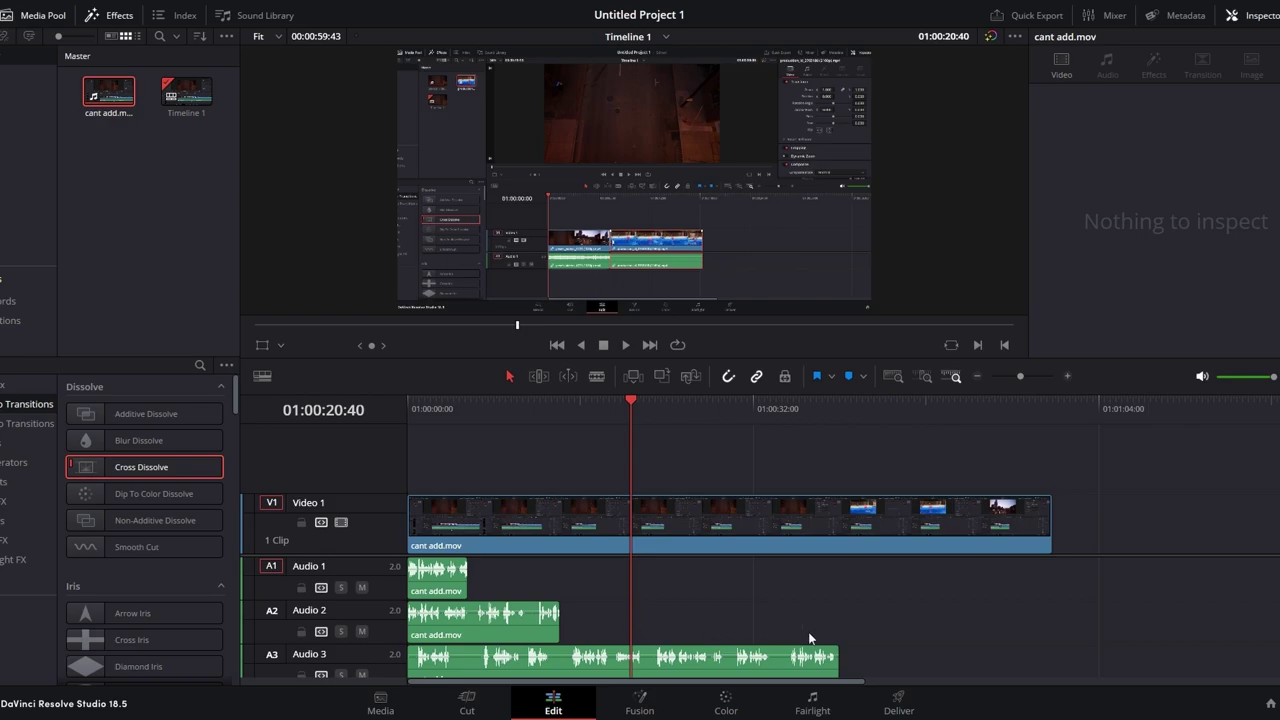
# Step: Select the video clip and all separate cant add.mov audio clips and auto-align them based on waveform
pyautogui.moveTo(977, 664); pyautogui.dragTo(440, 532)
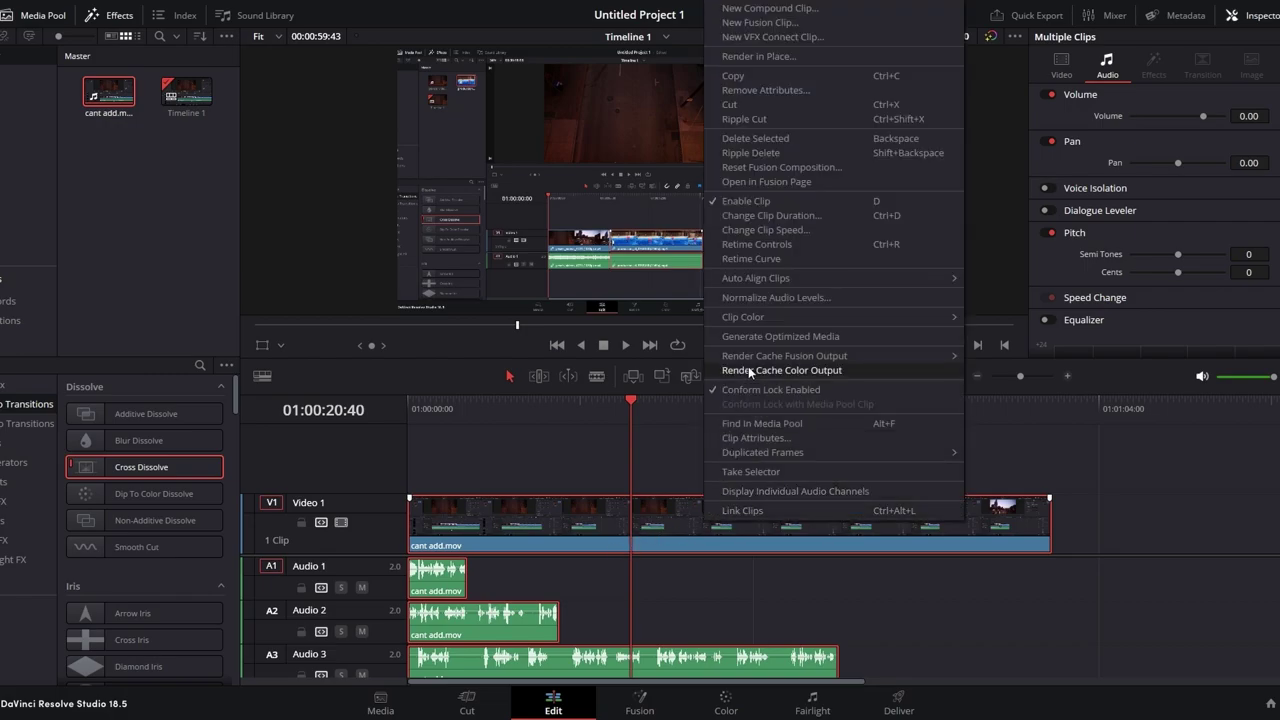
pyautogui.moveTo(773, 281)
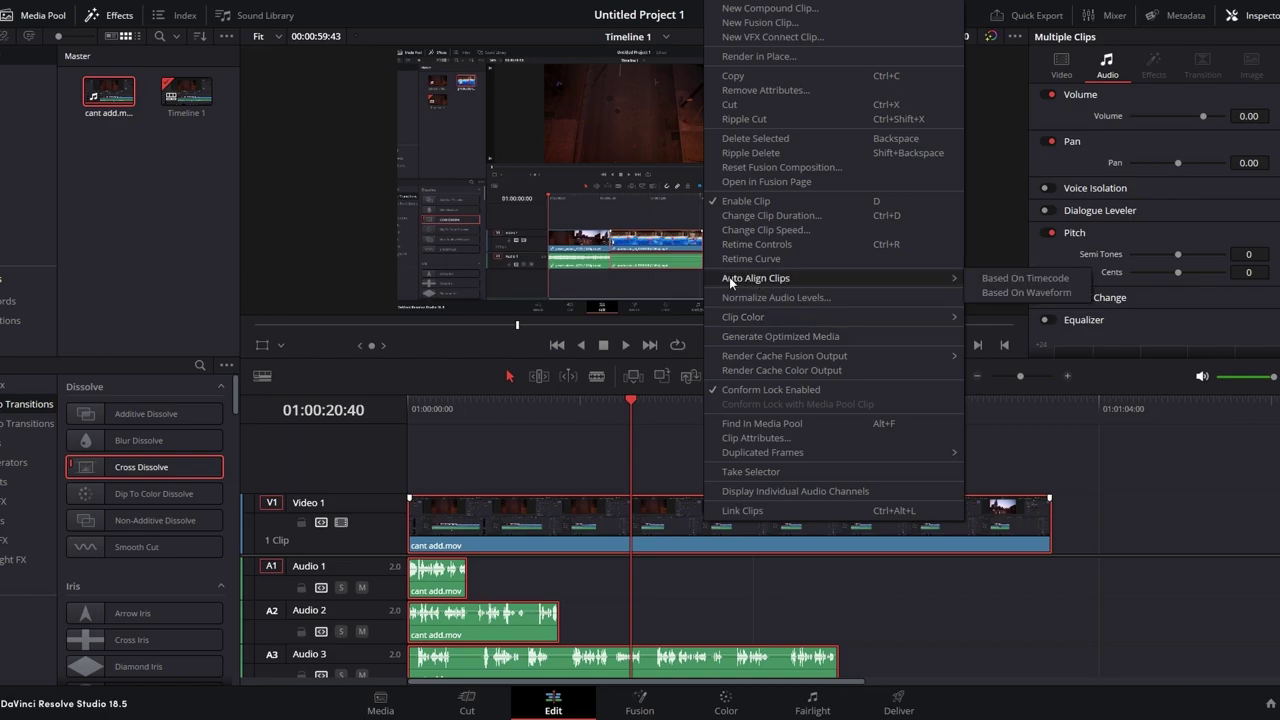
pyautogui.click(995, 292)
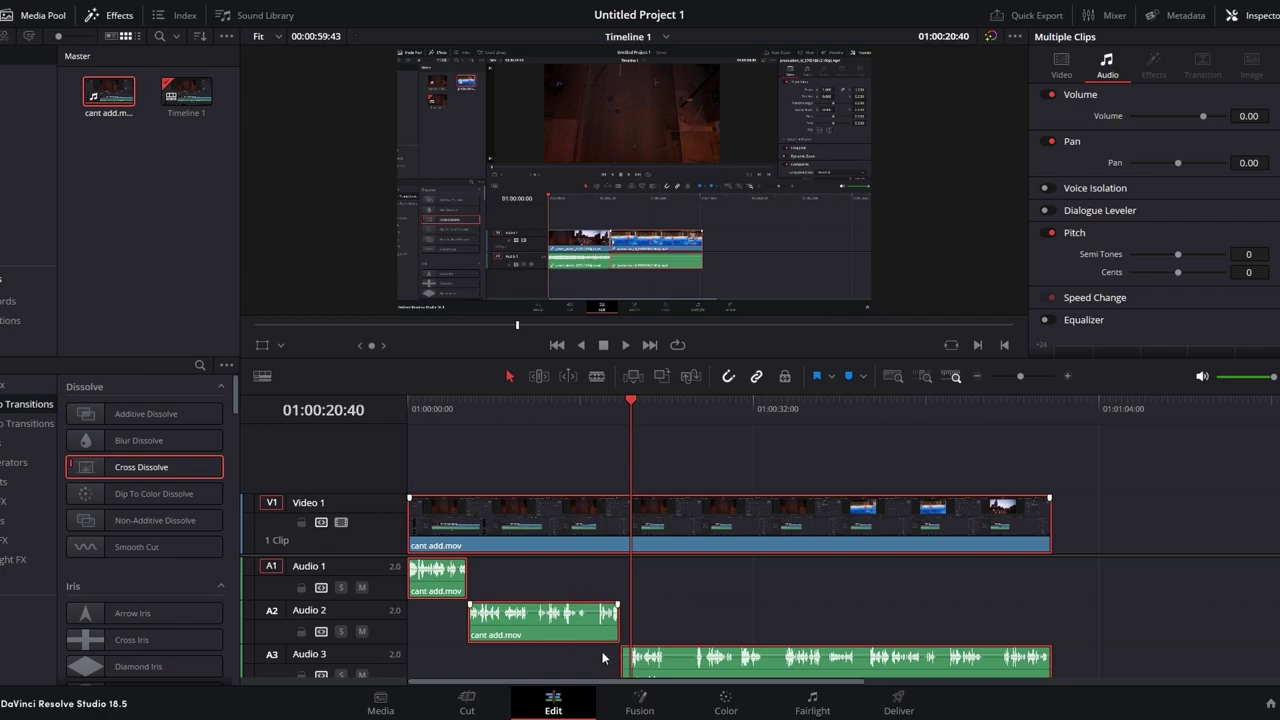
pyautogui.scroll(-1, 788, 597)
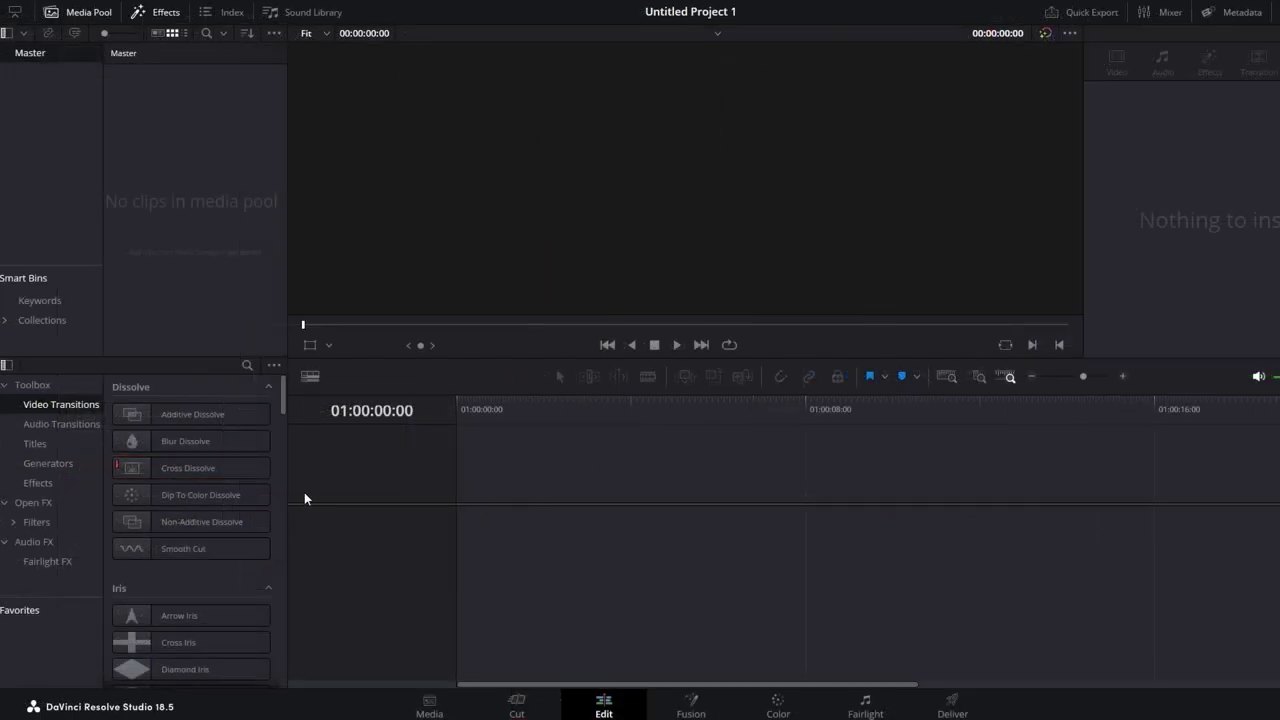
# Step: Place a basic Text title at the start of the empty timeline, set its size to 234 and save the project
pyautogui.click(36, 443)
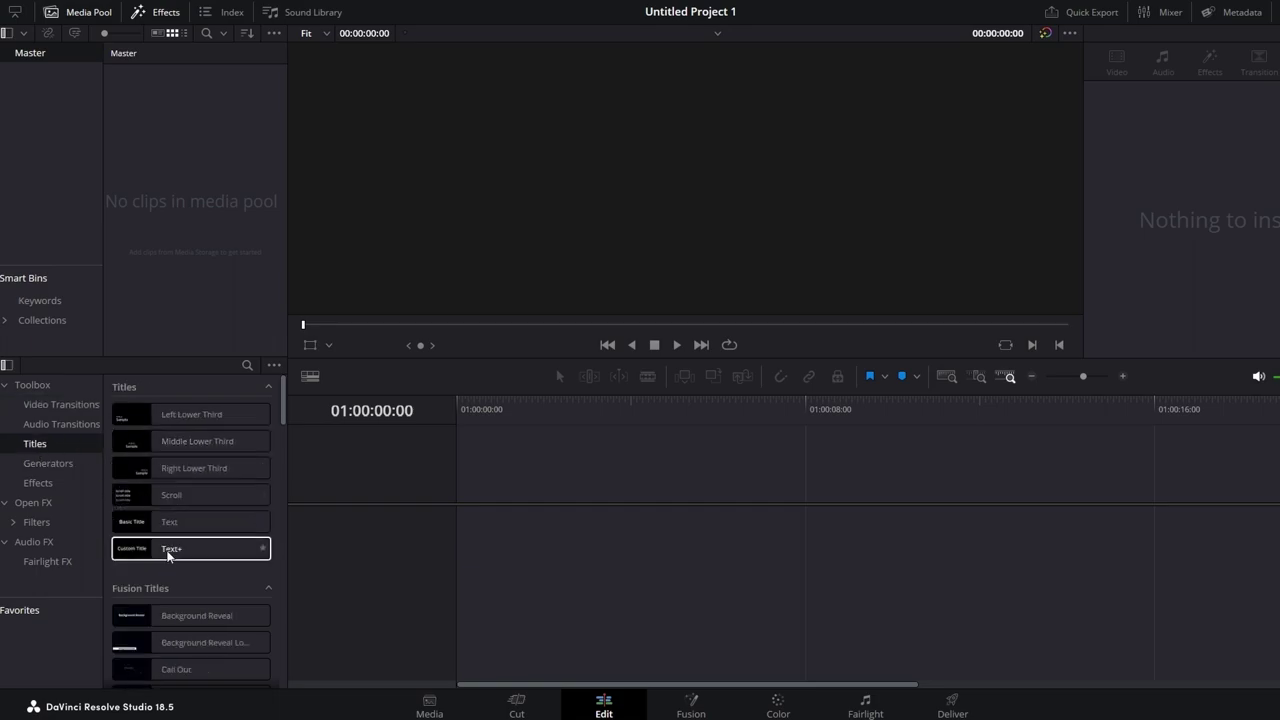
pyautogui.moveTo(140, 521); pyautogui.dragTo(463, 518)
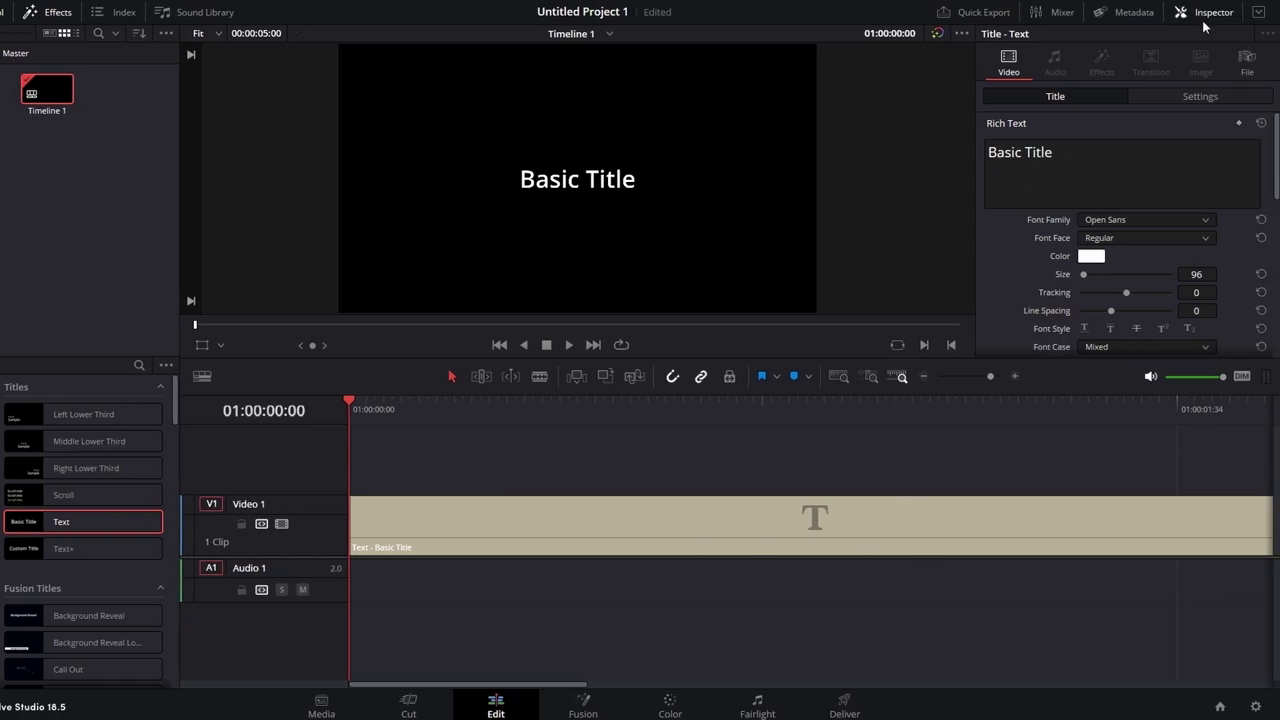
pyautogui.click(631, 514)
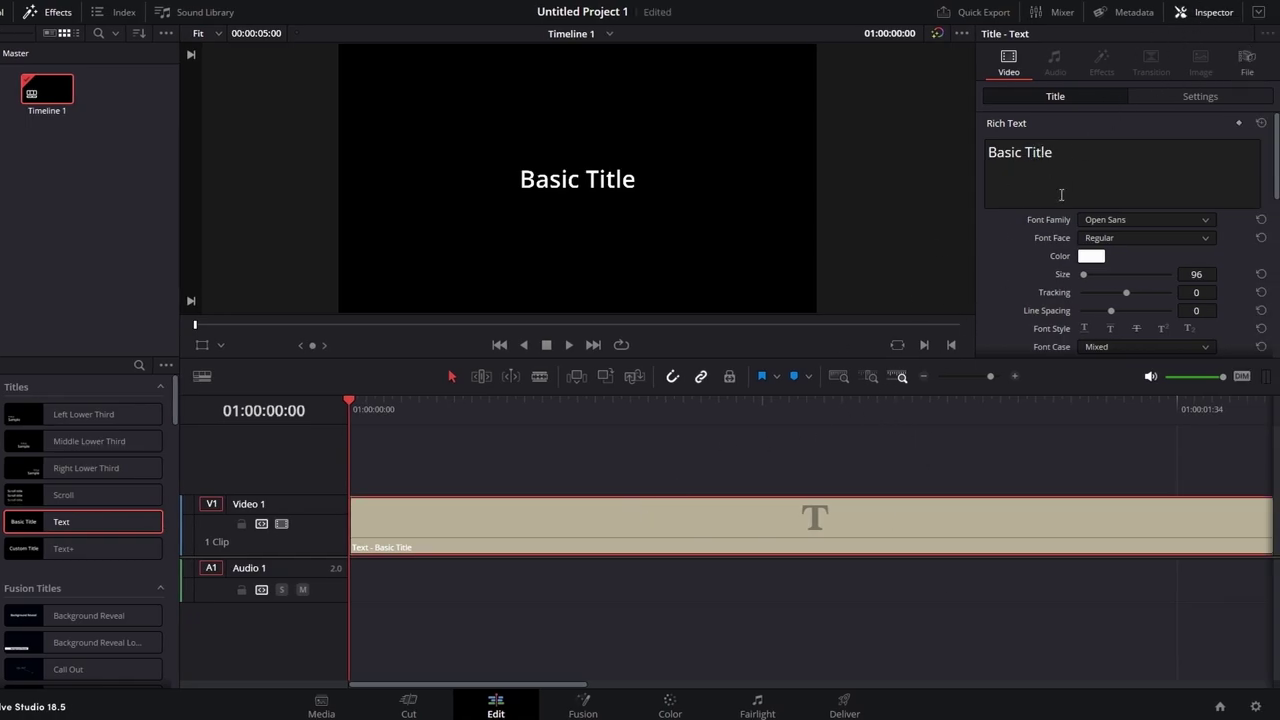
pyautogui.moveTo(1084, 274); pyautogui.dragTo(1086, 272)
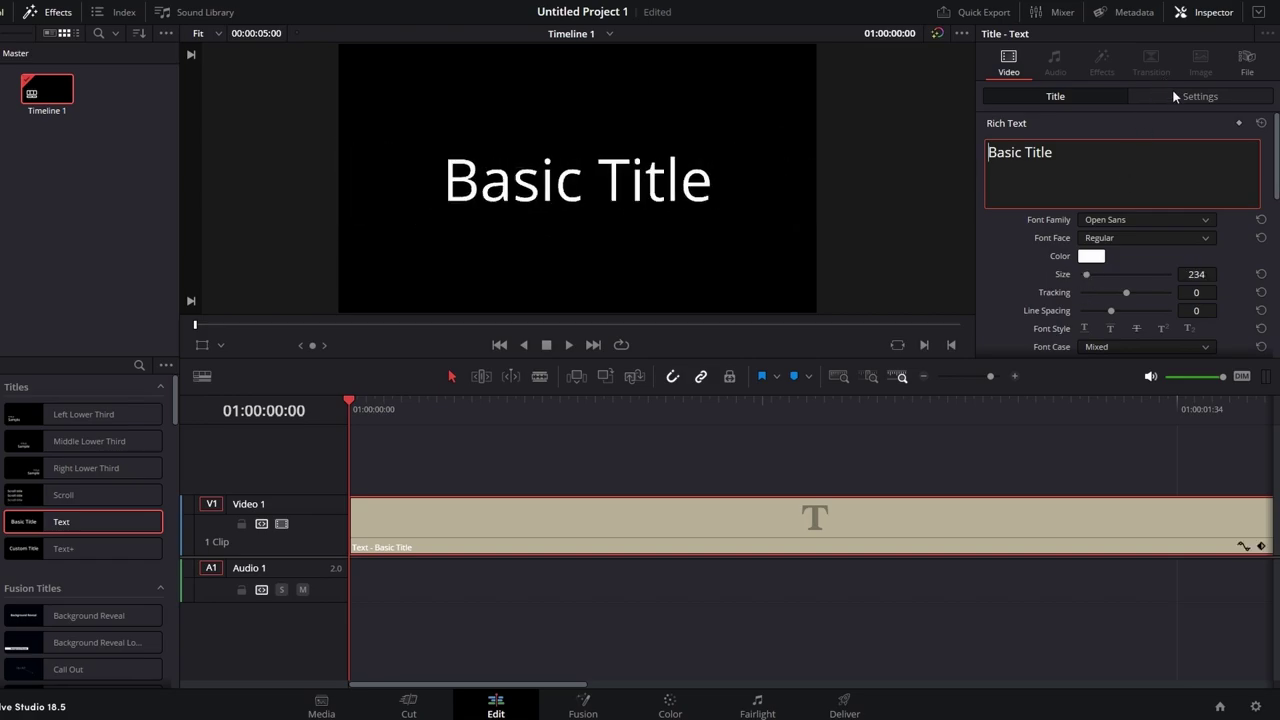
pyautogui.hotkey('ctrl', 's')
# Step: Keyframe the title's zoom at 1.000 on the first frame and at 0.700 at 01:00:00:03
pyautogui.click(1201, 97)
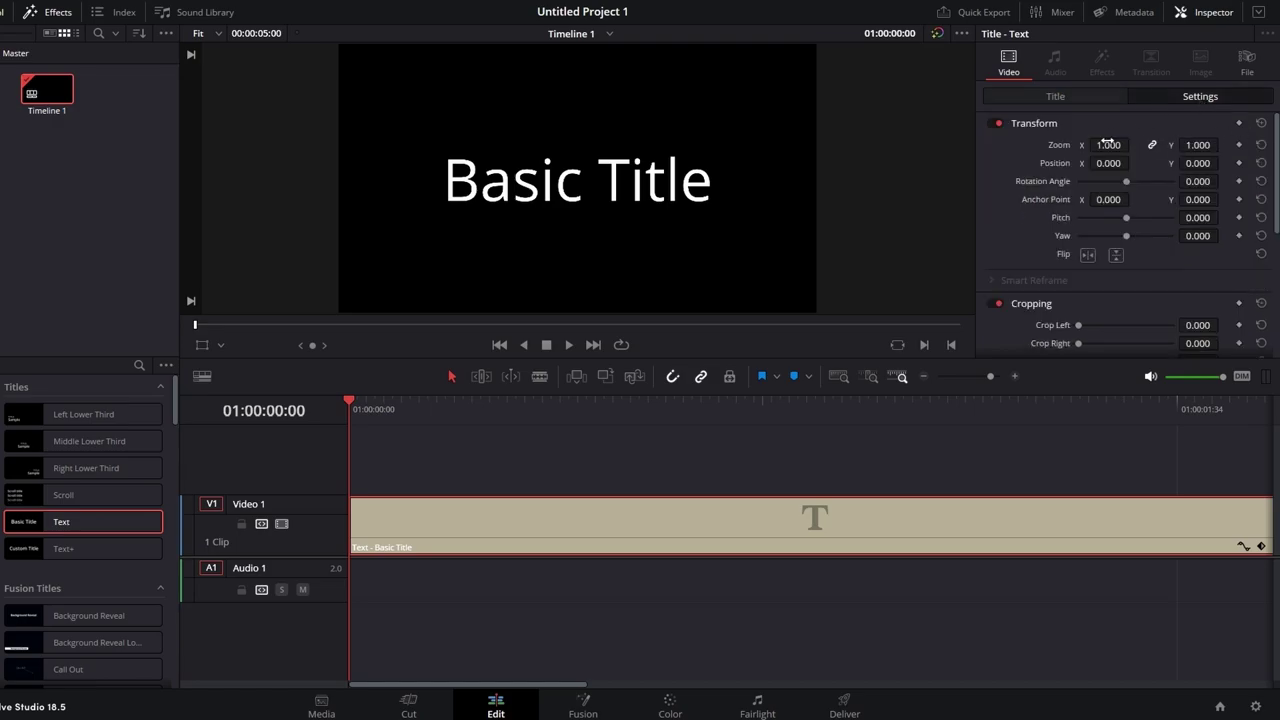
pyautogui.click(1239, 145)
pyautogui.press('Right')
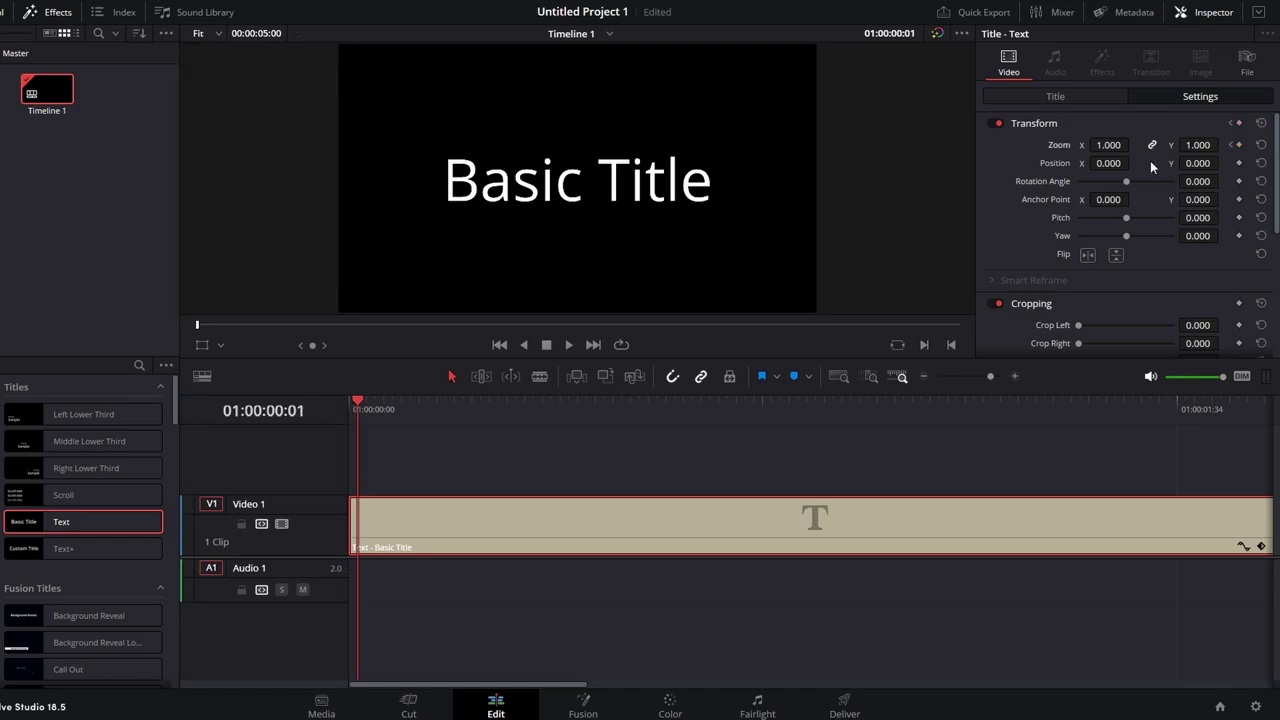
pyautogui.press('Right')
pyautogui.press('Right')
pyautogui.click(1108, 145)
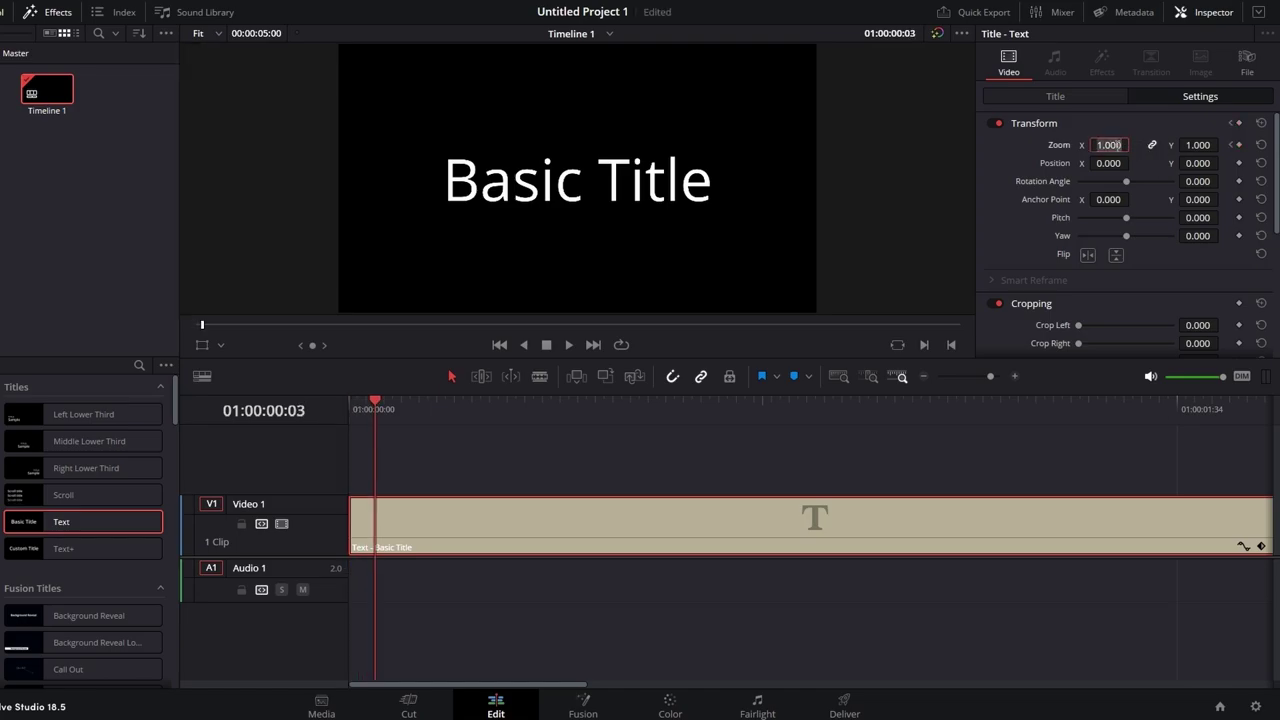
pyautogui.write('0.70')
pyautogui.press('Return')
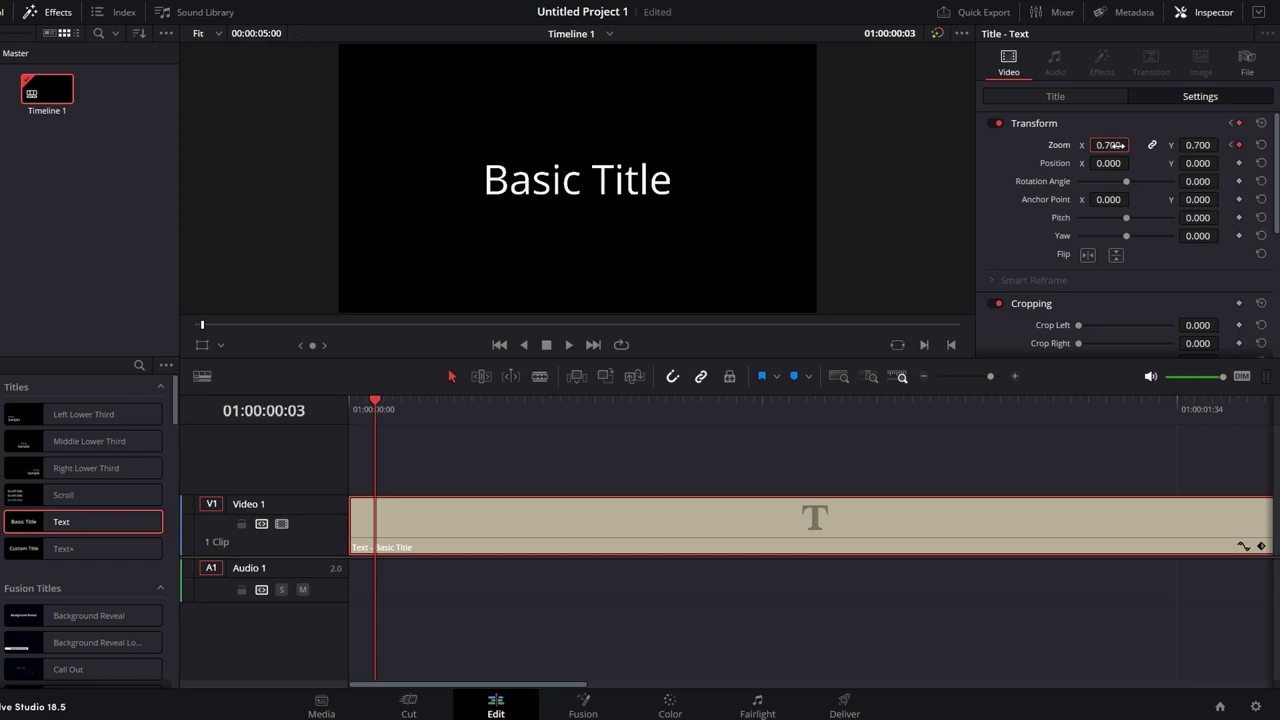
# Step: Keyframe the title's zoom at 1.200 at 01:00:00:06 and save the project
pyautogui.press('Right')
pyautogui.press('Right')
pyautogui.press('Right')
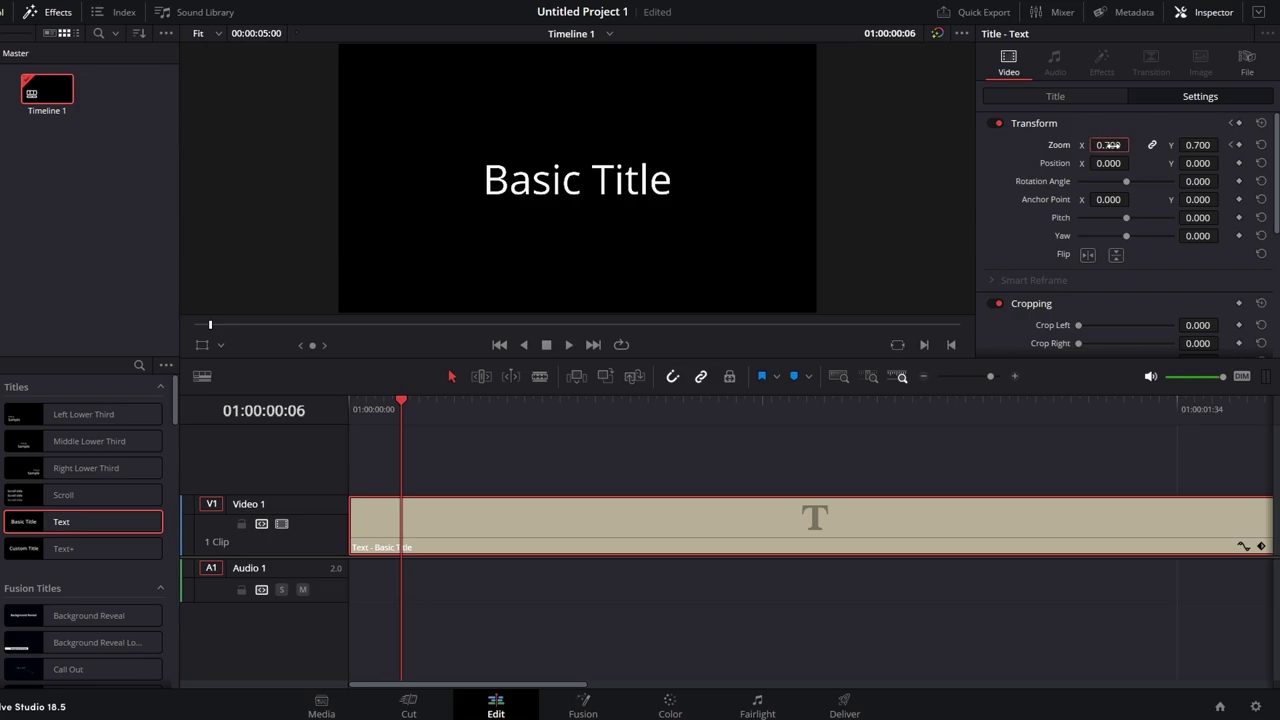
pyautogui.click(1112, 145)
pyautogui.write('1.20')
pyautogui.press('Return')
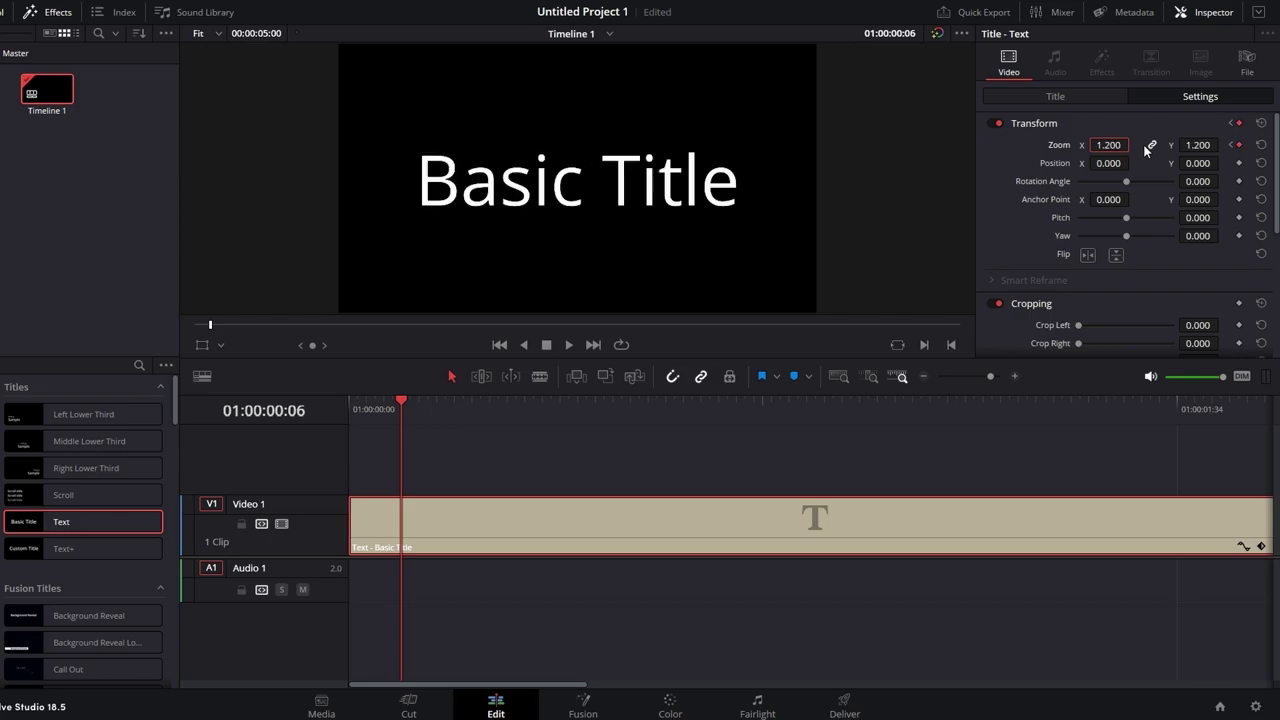
pyautogui.hotkey('ctrl', 's')
# Step: Keyframe the title's zoom at 1.000 at 01:00:00:09 and return to the start of the timeline
pyautogui.press('Right')
pyautogui.press('Right')
pyautogui.press('Right')
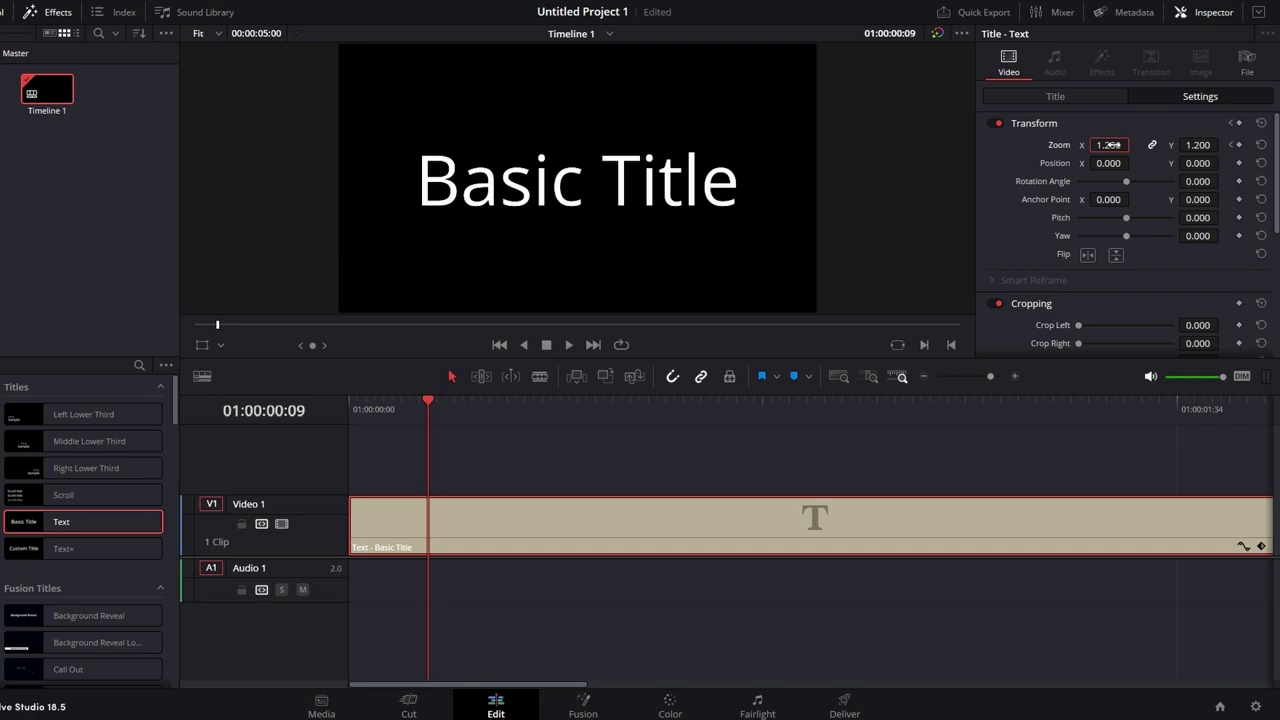
pyautogui.write('10')
pyautogui.press('Return')
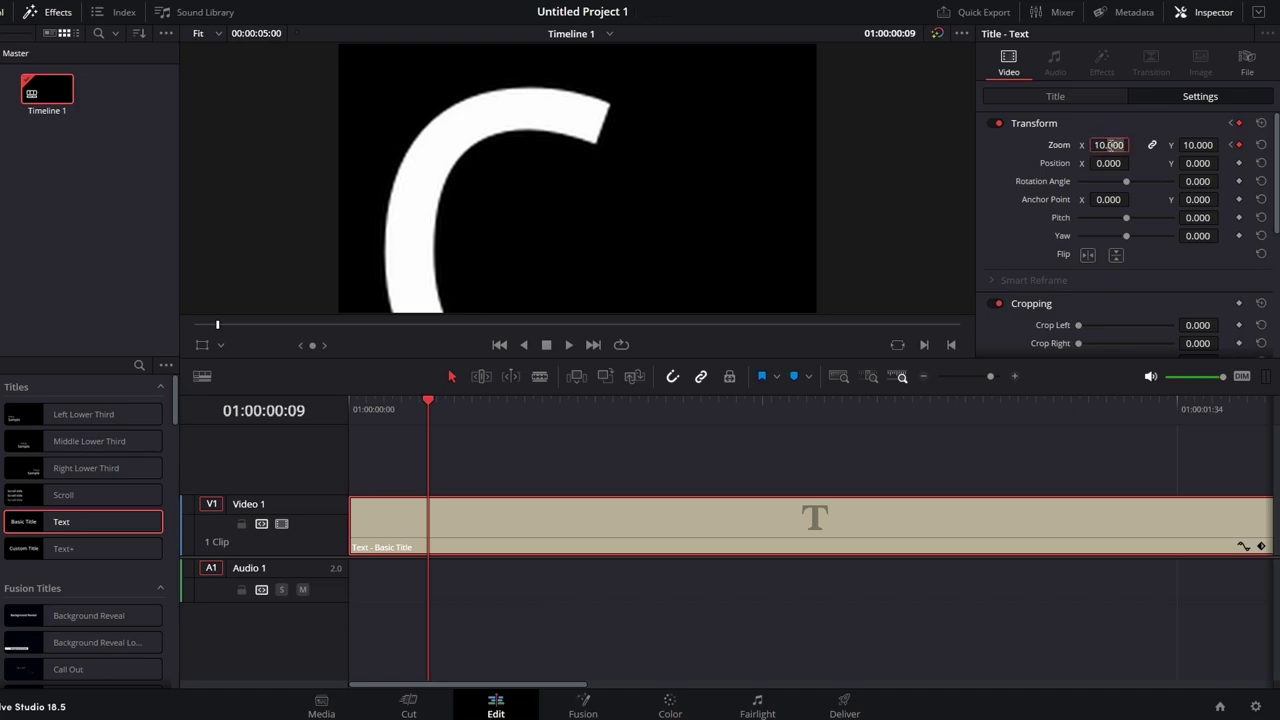
pyautogui.click(1108, 145)
pyautogui.write('1')
pyautogui.press('Return')
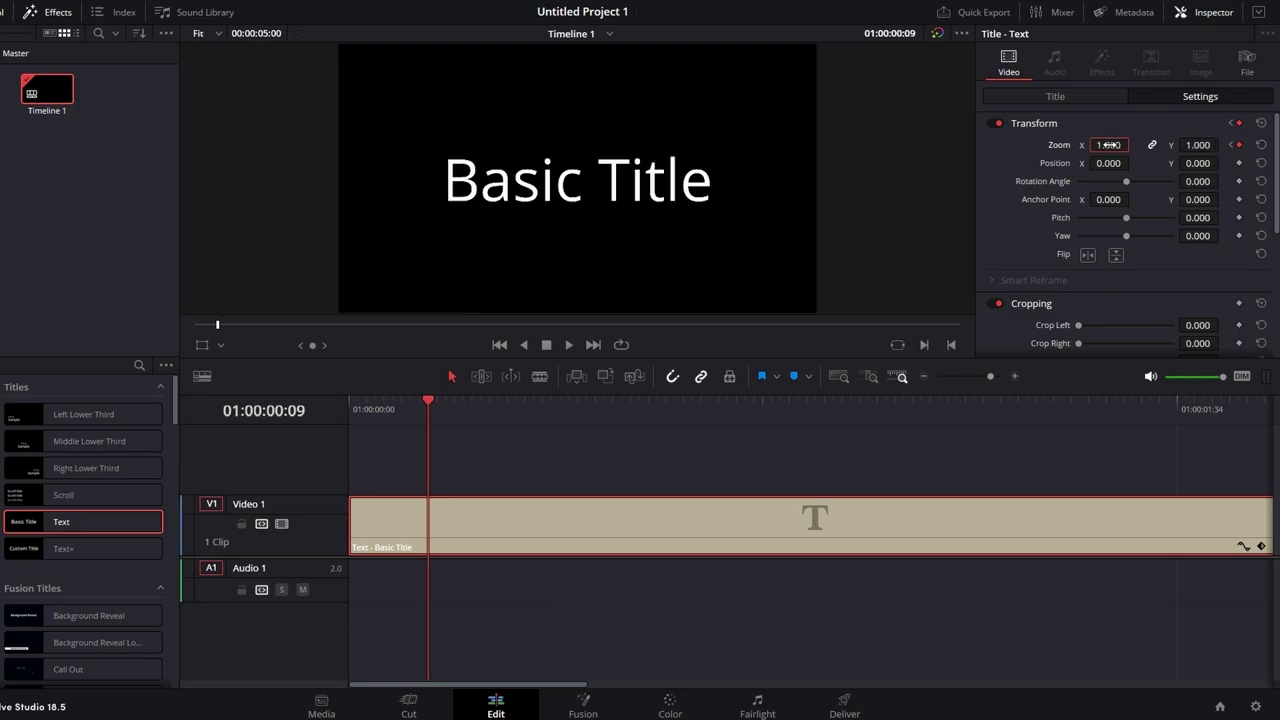
pyautogui.press('Home')
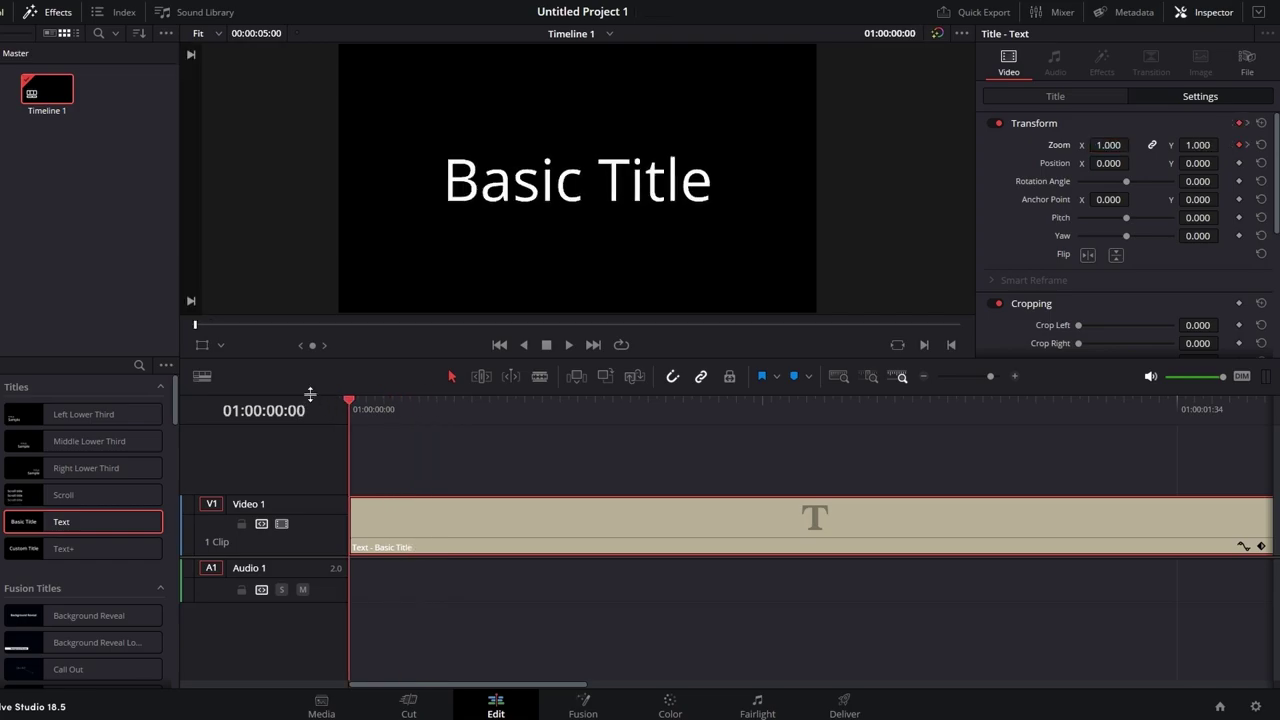
# Step: Play the keyframed title pop from the start of the timeline, twice
pyautogui.press('space')
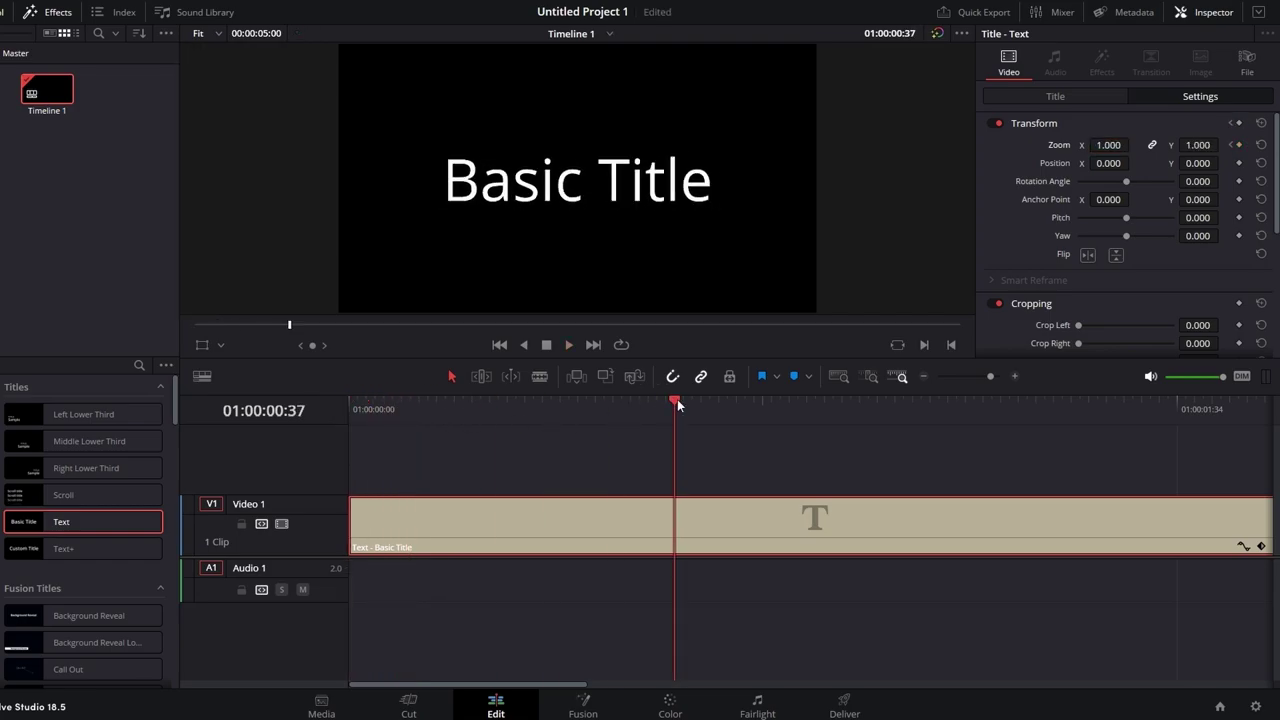
pyautogui.press('Home')
pyautogui.press('space')
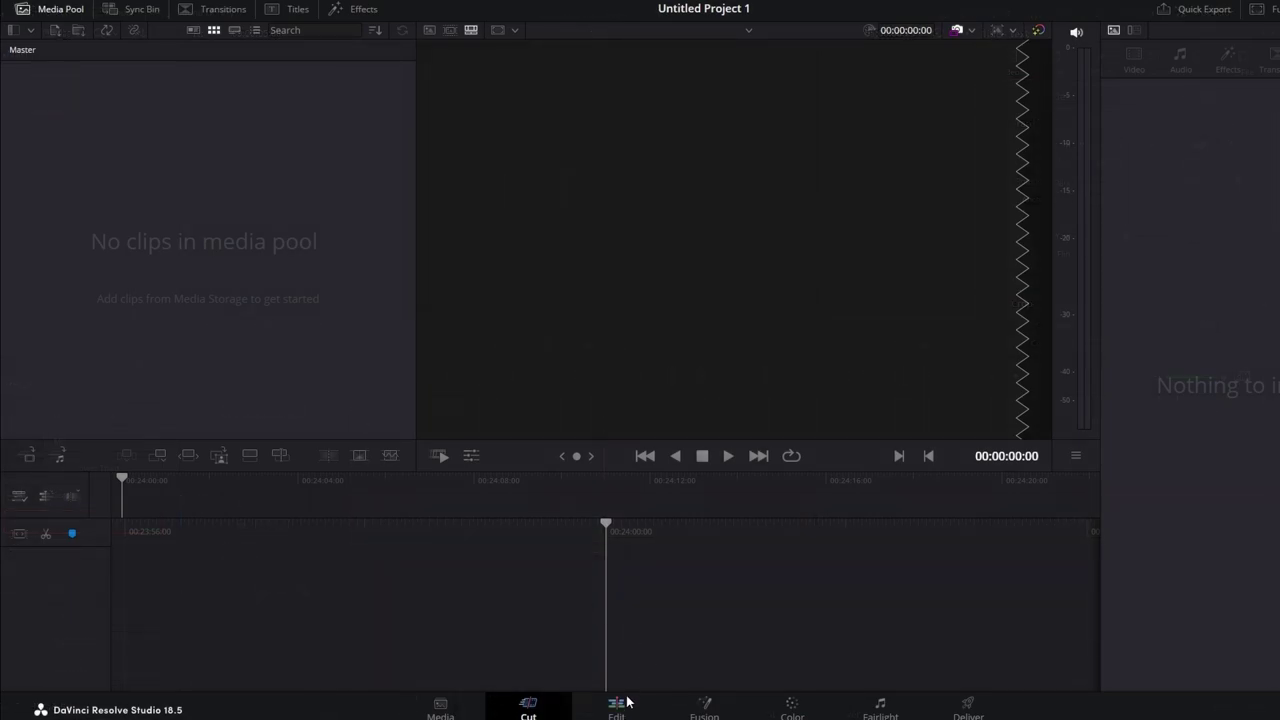
# Step: Place a Text+ title at the start of the empty timeline on the Edit page and set its zoom to about 2.270
pyautogui.click(627, 703)
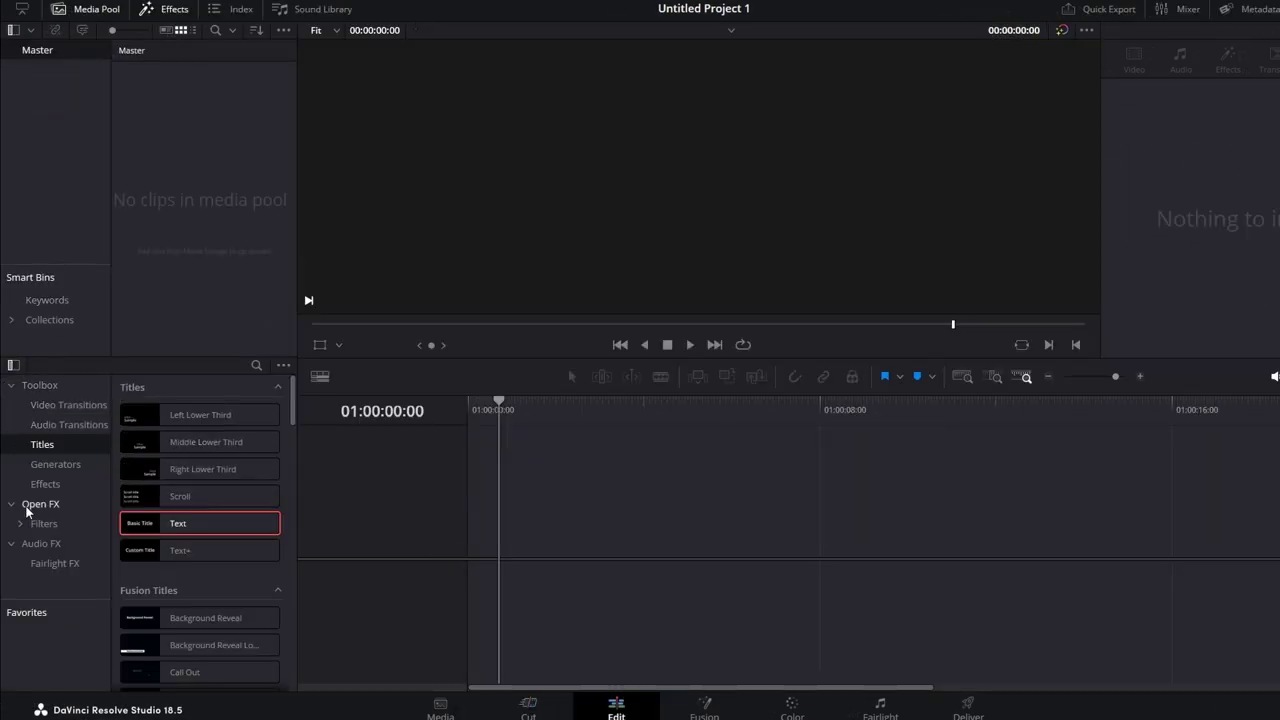
pyautogui.moveTo(162, 549); pyautogui.dragTo(470, 512)
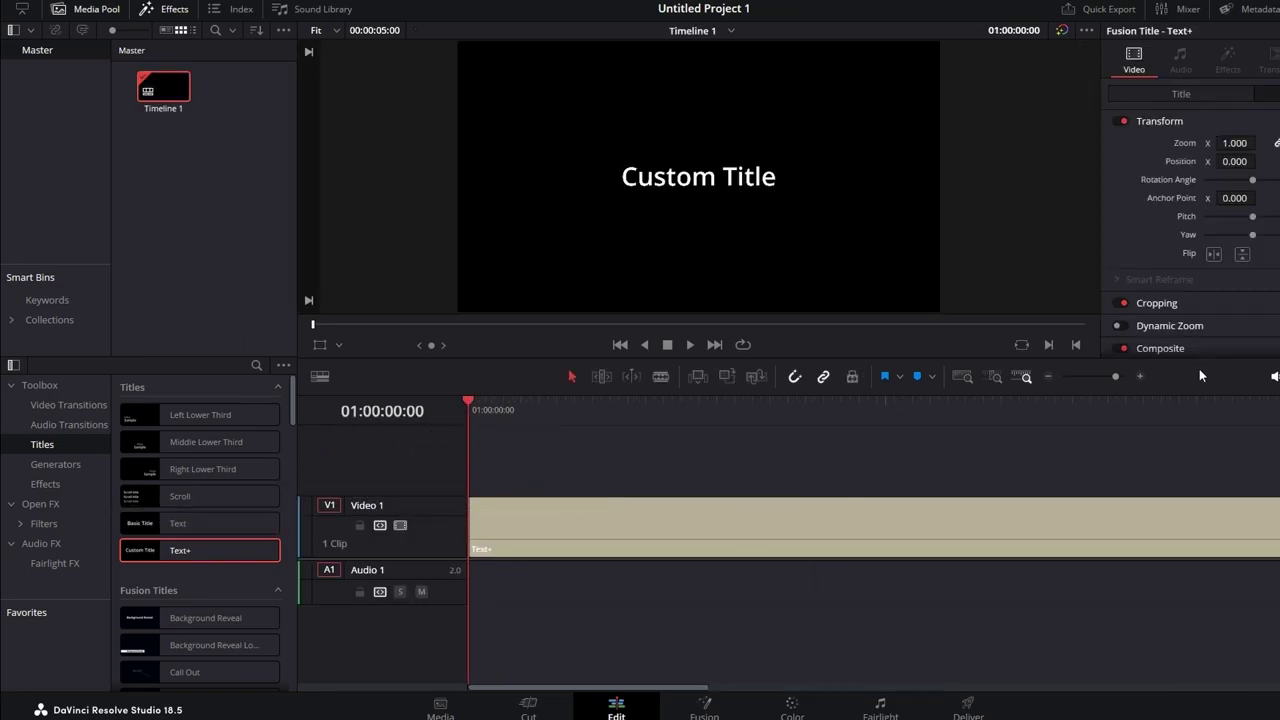
pyautogui.moveTo(1114, 378); pyautogui.dragTo(1107, 378)
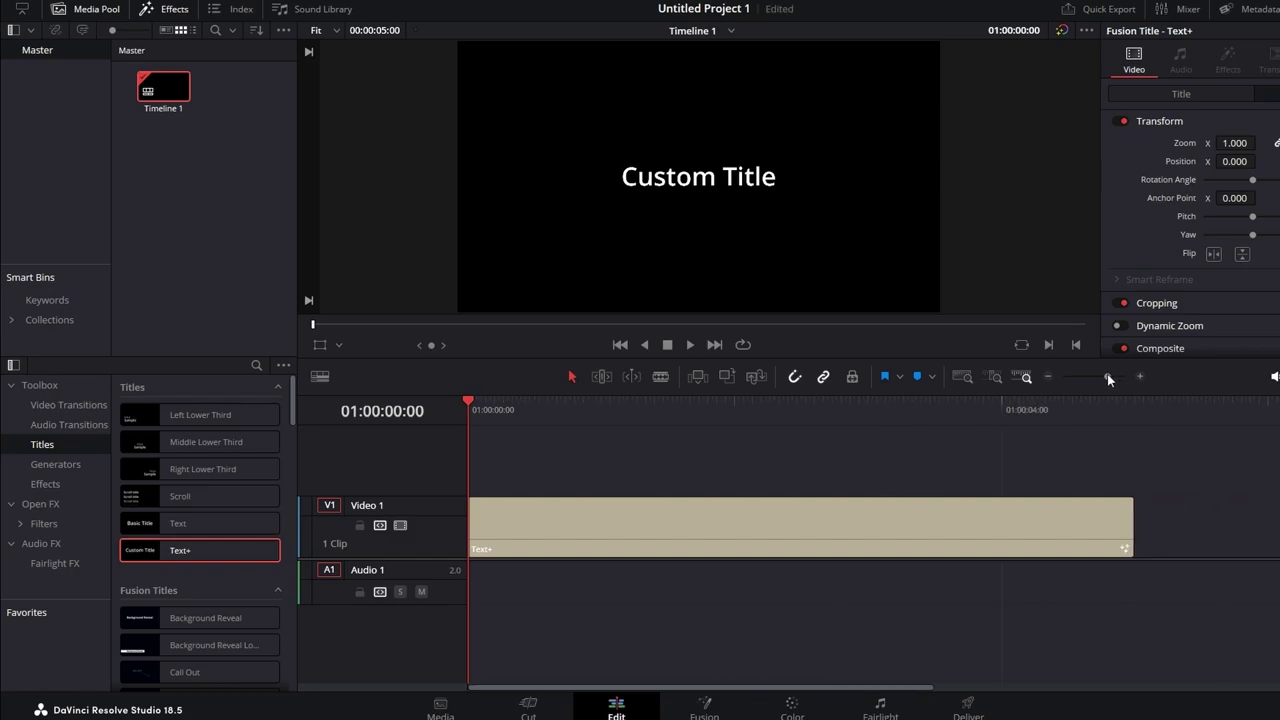
pyautogui.click(675, 524)
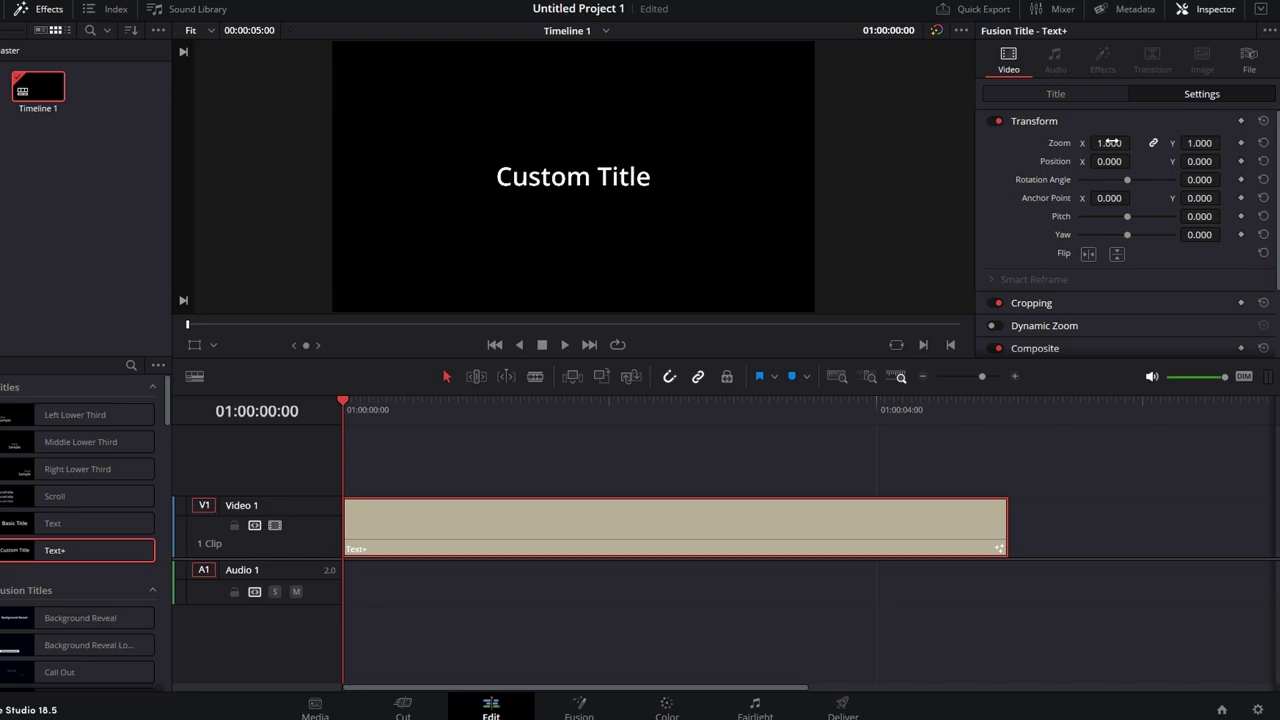
pyautogui.moveTo(1109, 143); pyautogui.dragTo(1138, 143)
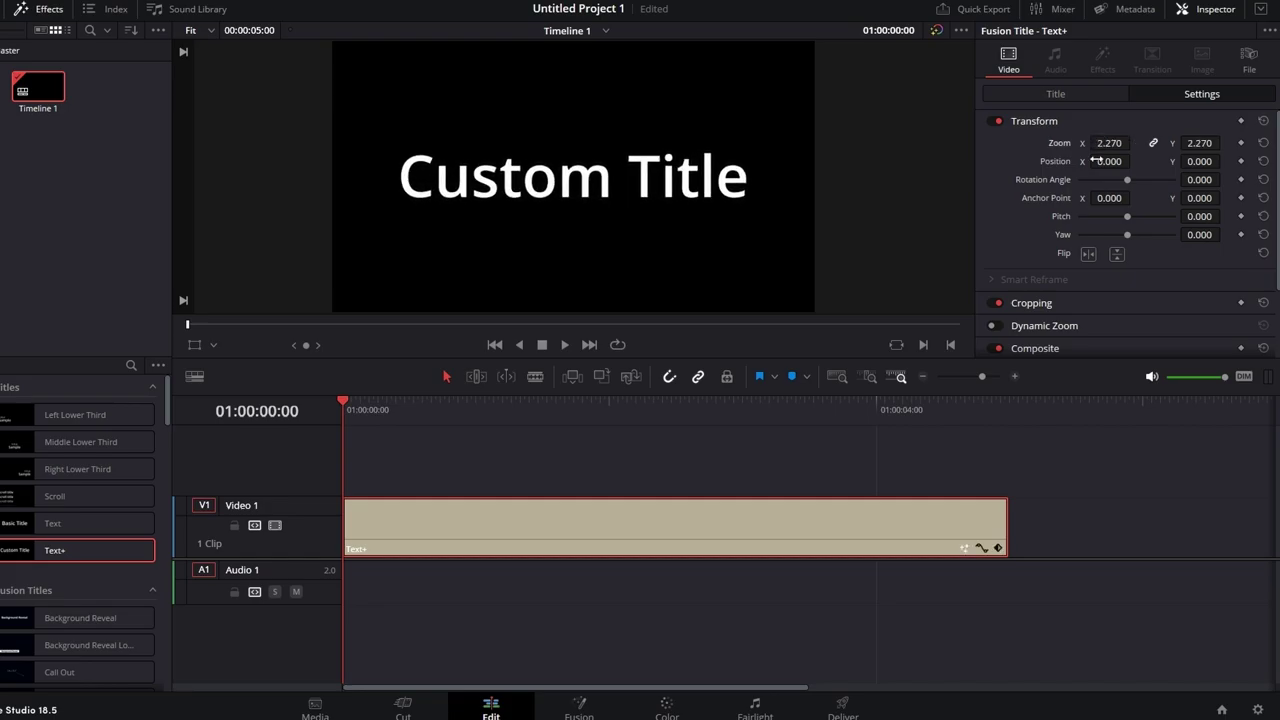
# Step: Set the Text+ title's Write On end to 0.0 and keyframe it on the first frame
pyautogui.click(1058, 93)
pyautogui.scroll(-5, 1090, 227)
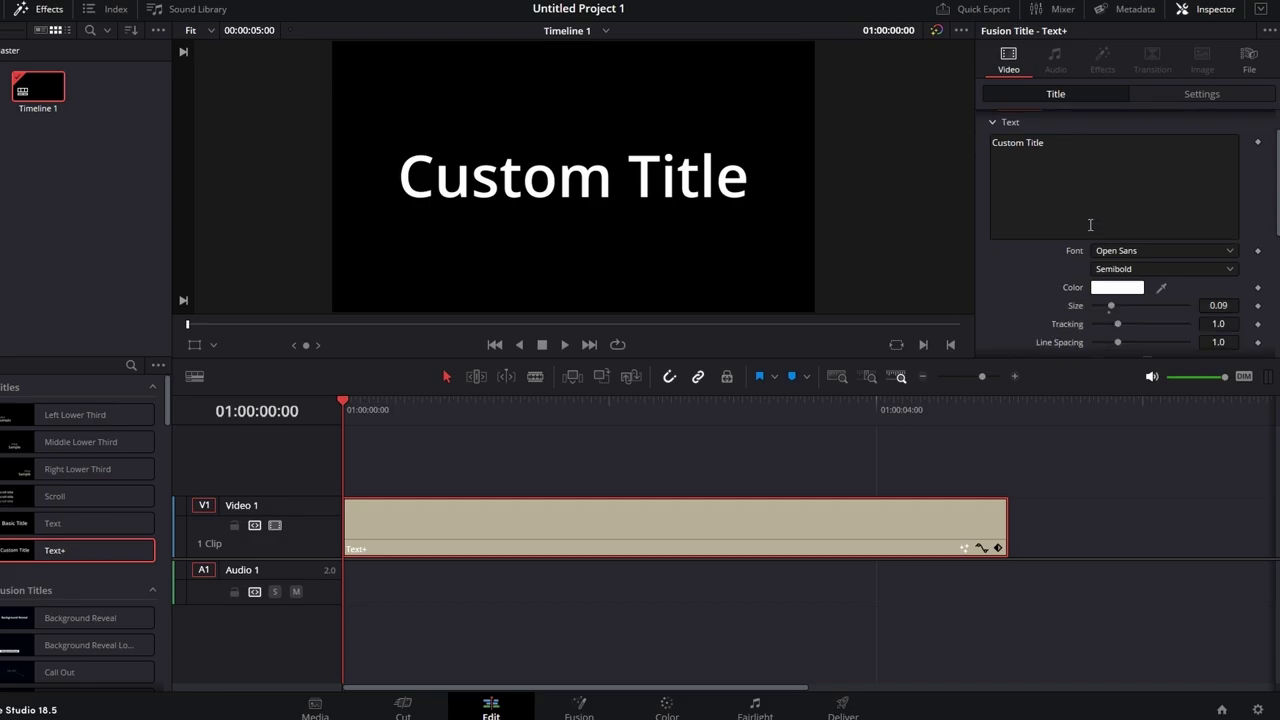
pyautogui.scroll(-1, 1090, 227)
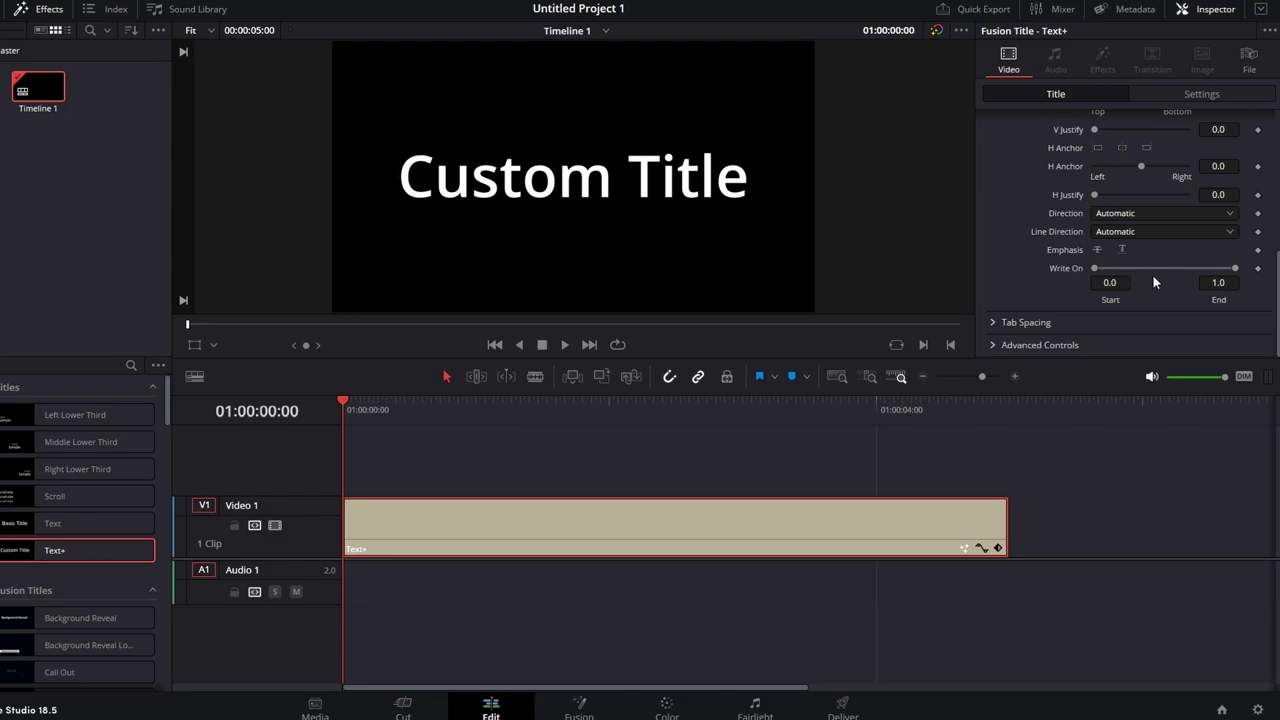
pyautogui.moveTo(1233, 268); pyautogui.dragTo(1079, 279)
pyautogui.click(1258, 268)
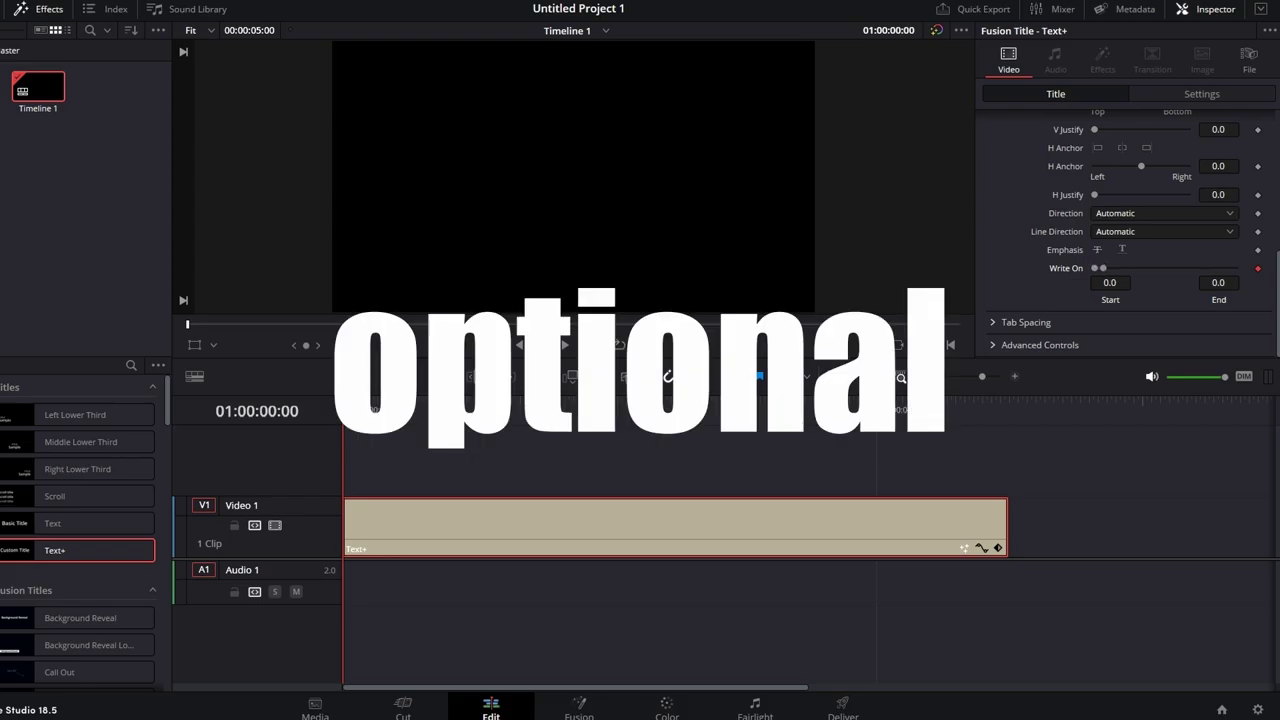
# Step: Keyframe the title's Write On end at 1.0 at 01:00:00:21 and play the animation from the start
pyautogui.moveTo(343, 401); pyautogui.dragTo(389, 405)
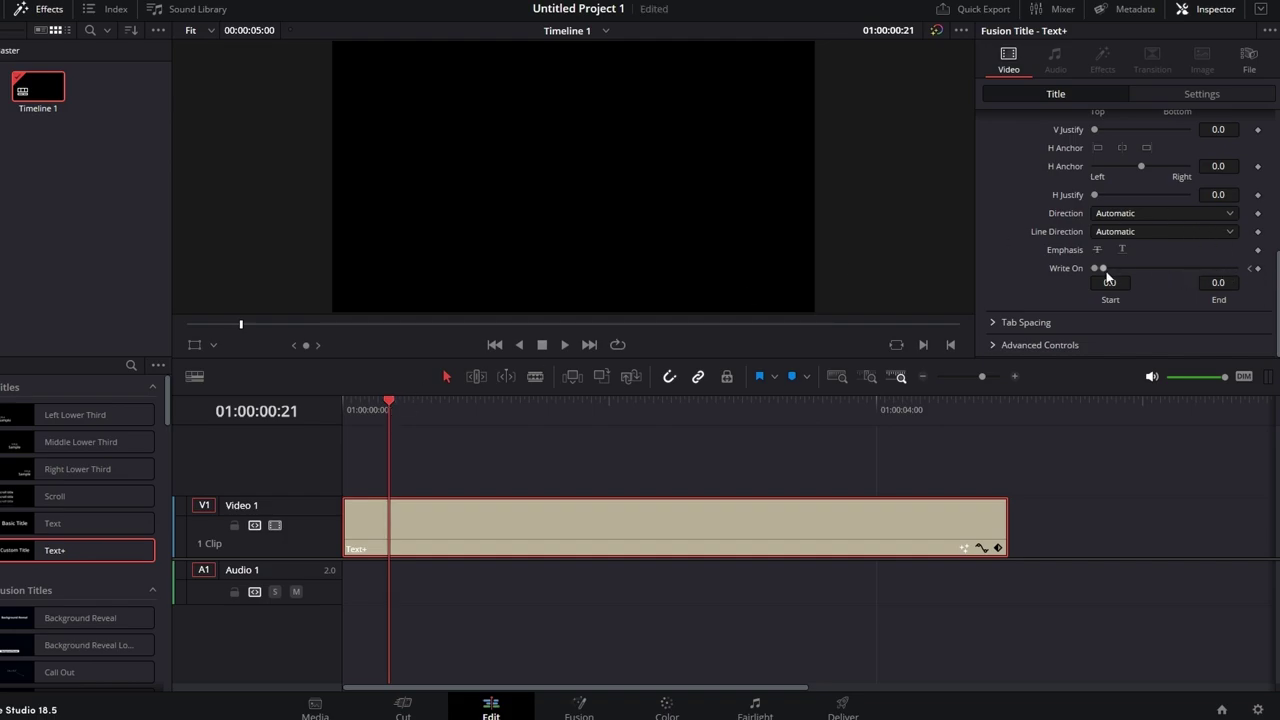
pyautogui.moveTo(1106, 269); pyautogui.dragTo(1235, 268)
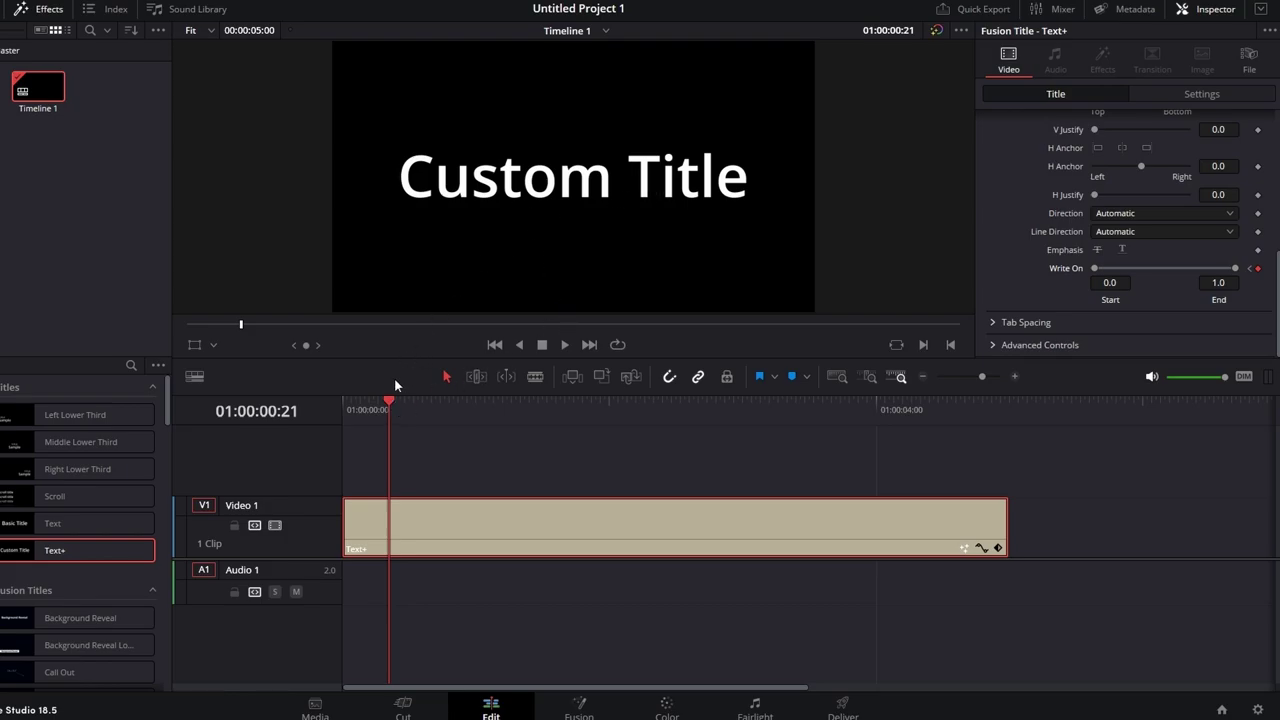
pyautogui.press('Home')
pyautogui.press('space')
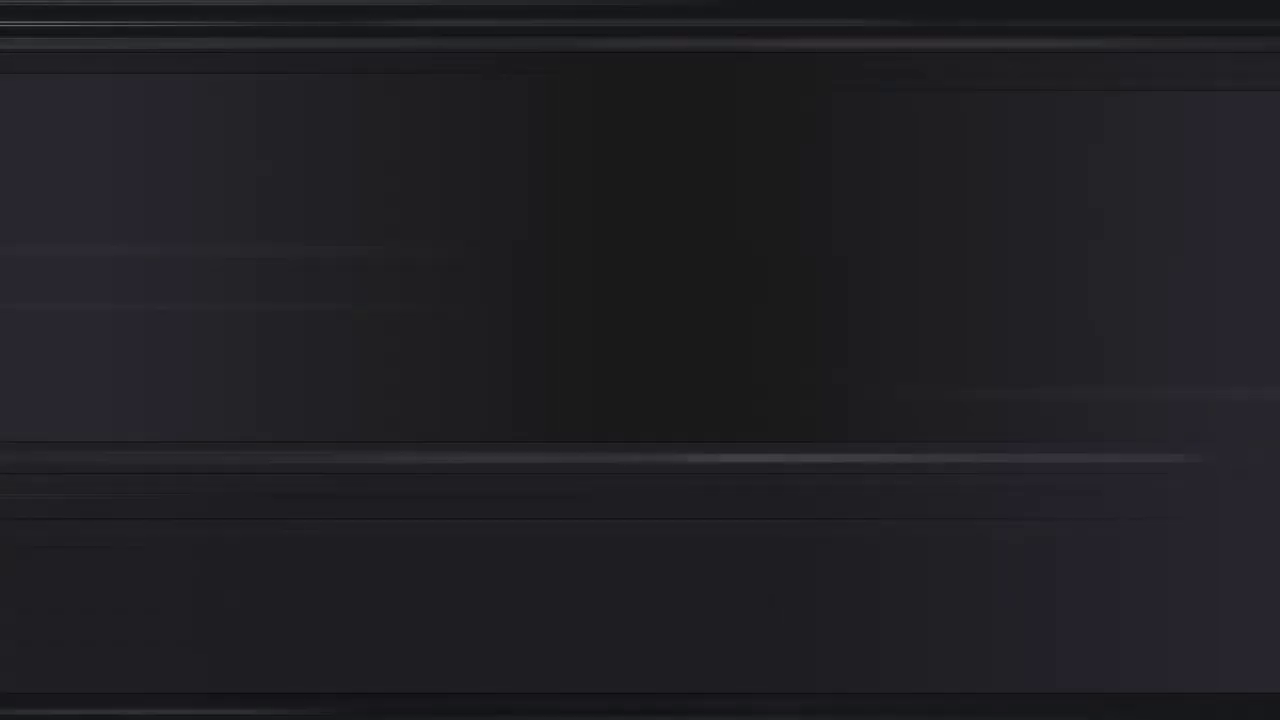
# Step: Switch to File Explorer, add the video pexels_videos_4642 (1080p) to the empty timeline and open the Edit page
pyautogui.click(40, 3)
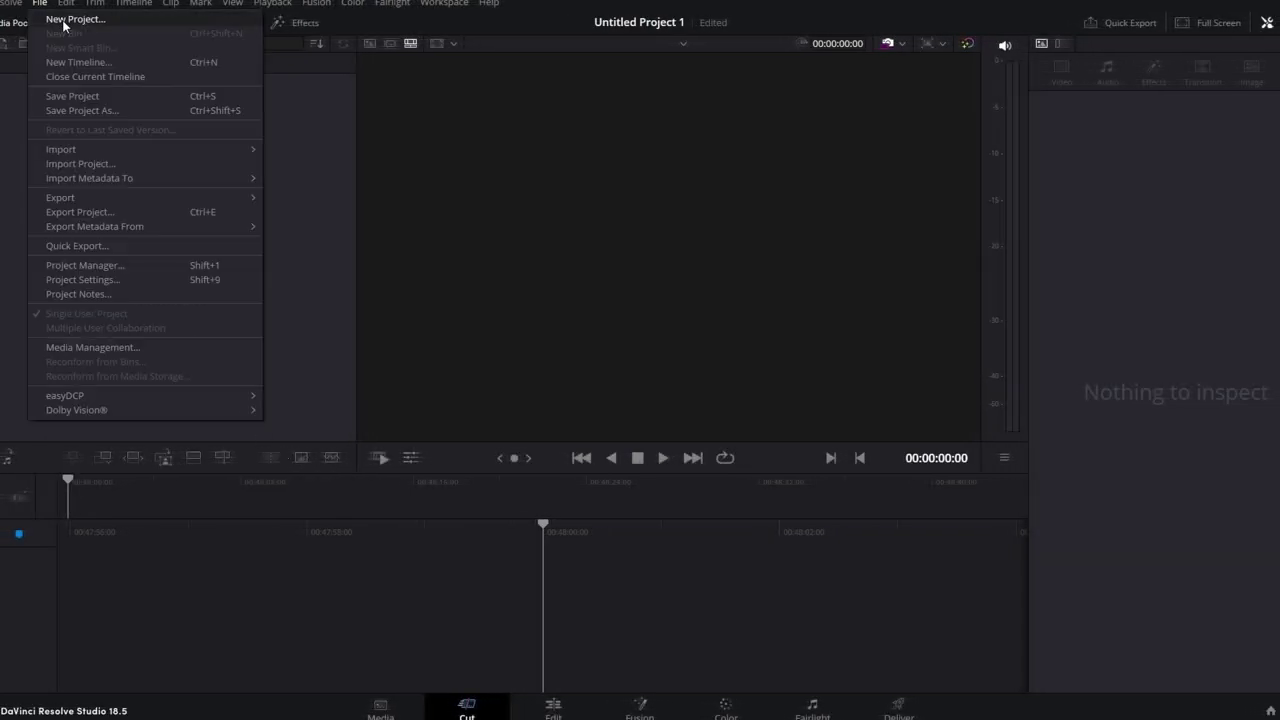
pyautogui.hotkey('alt', 'Tab')
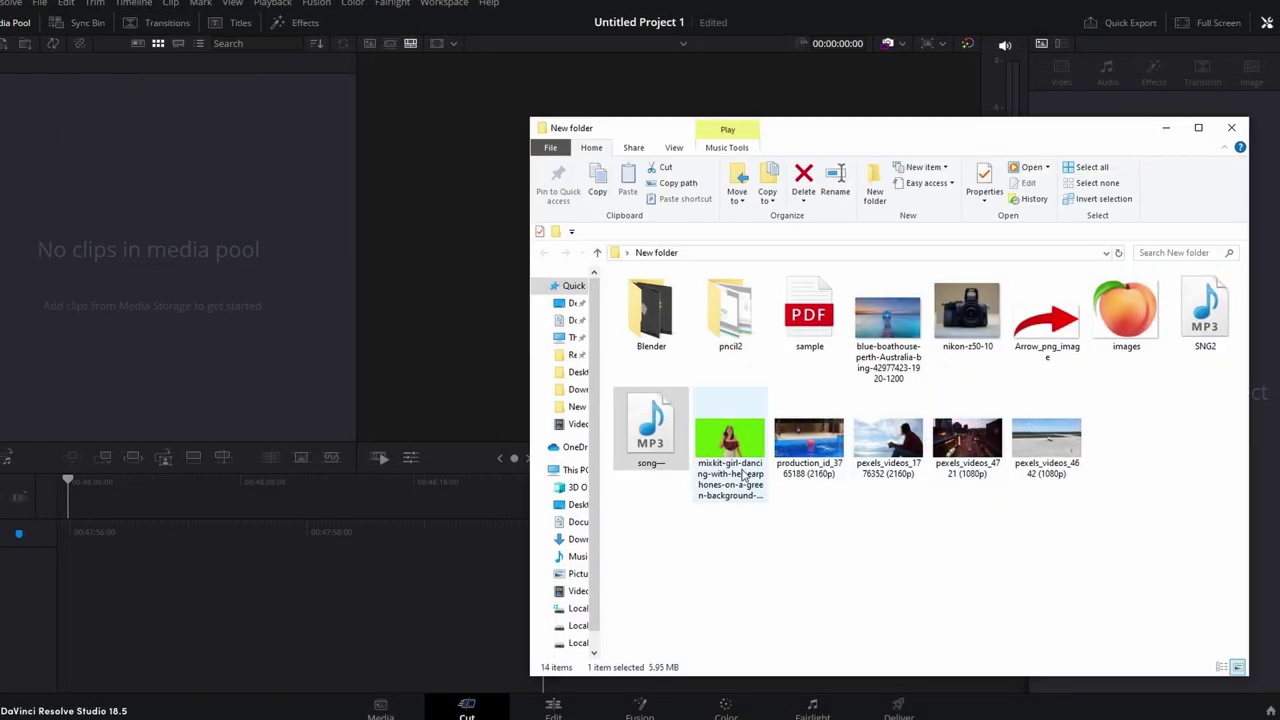
pyautogui.moveTo(1046, 440); pyautogui.dragTo(535, 605)
pyautogui.click(560, 708)
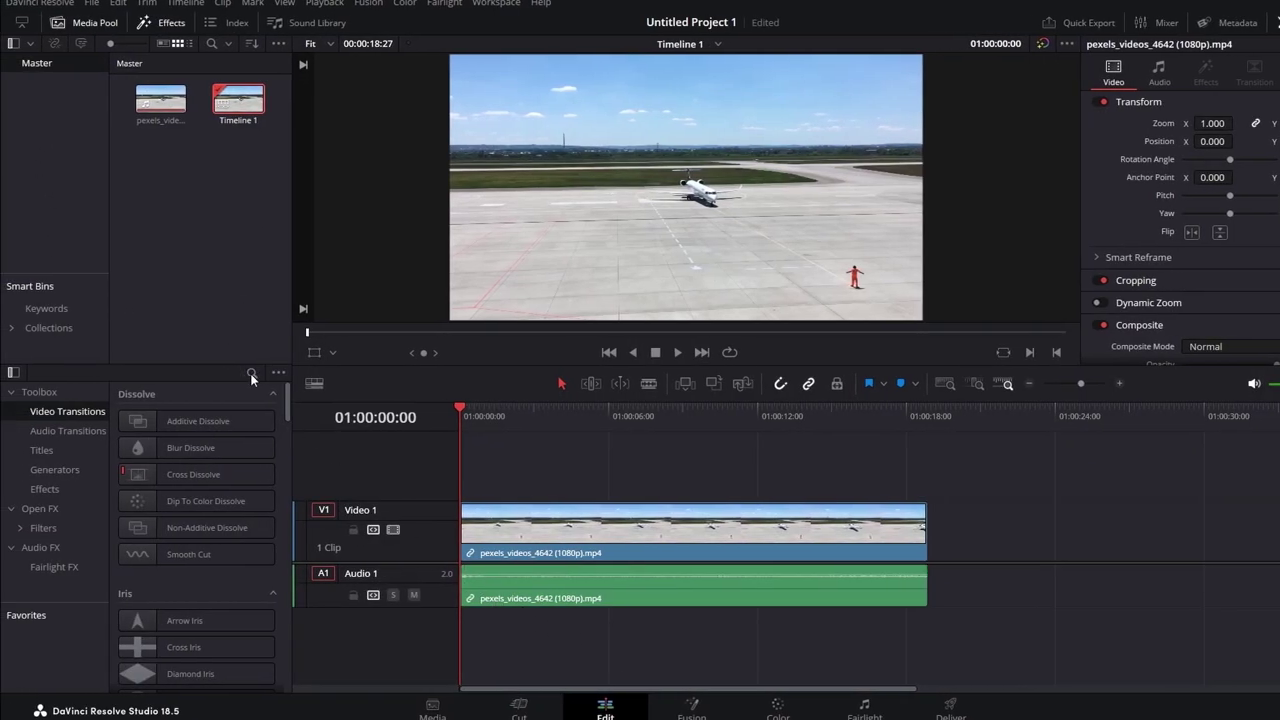
# Step: Search the Open FX library for "vi" and apply the Vignette effect to the airport clip
pyautogui.click(250, 373)
pyautogui.click(44, 546)
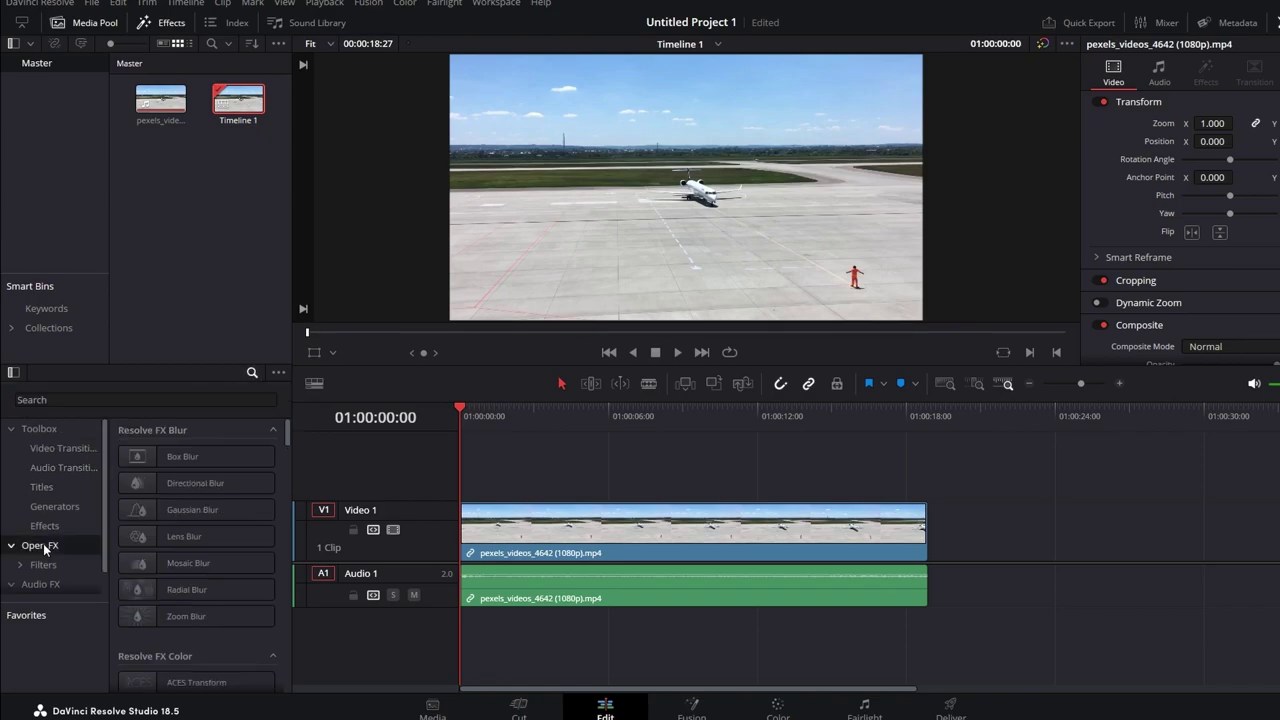
pyautogui.click(80, 400)
pyautogui.write('vi')
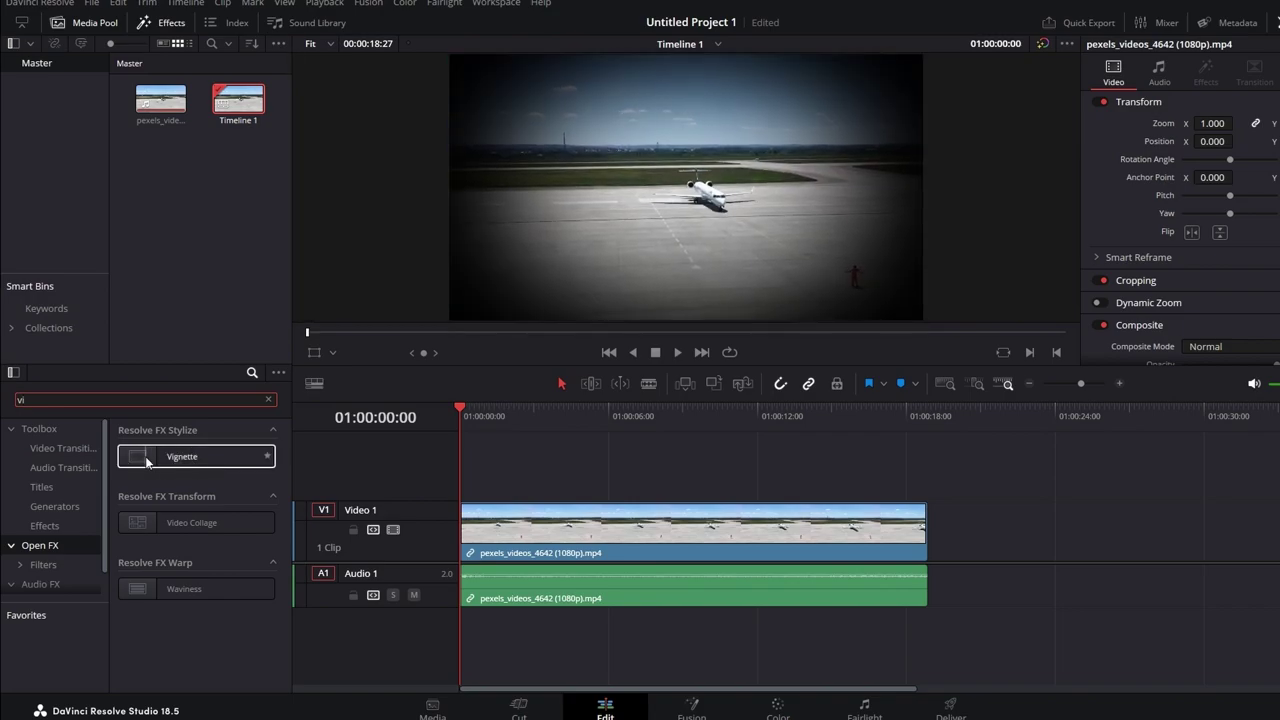
pyautogui.moveTo(146, 461); pyautogui.dragTo(560, 530)
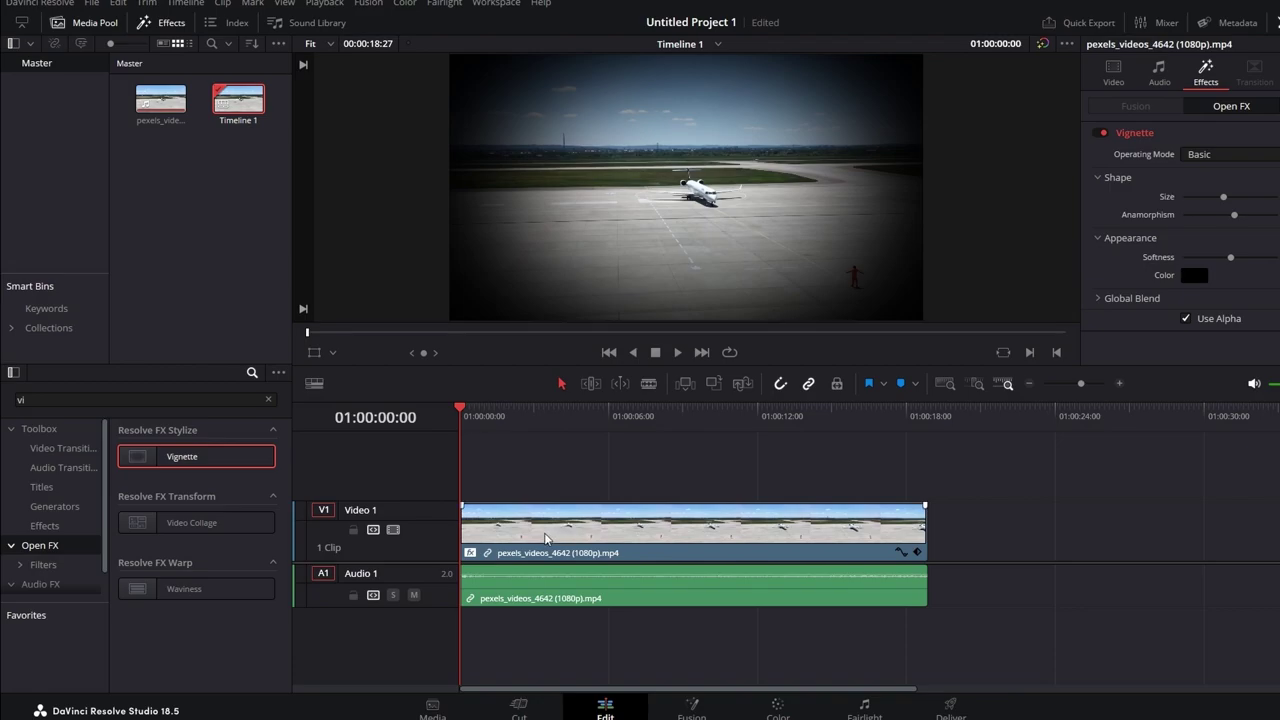
# Step: Select the airport clip and set its vignette's operating mode to Advanced
pyautogui.click(545, 538)
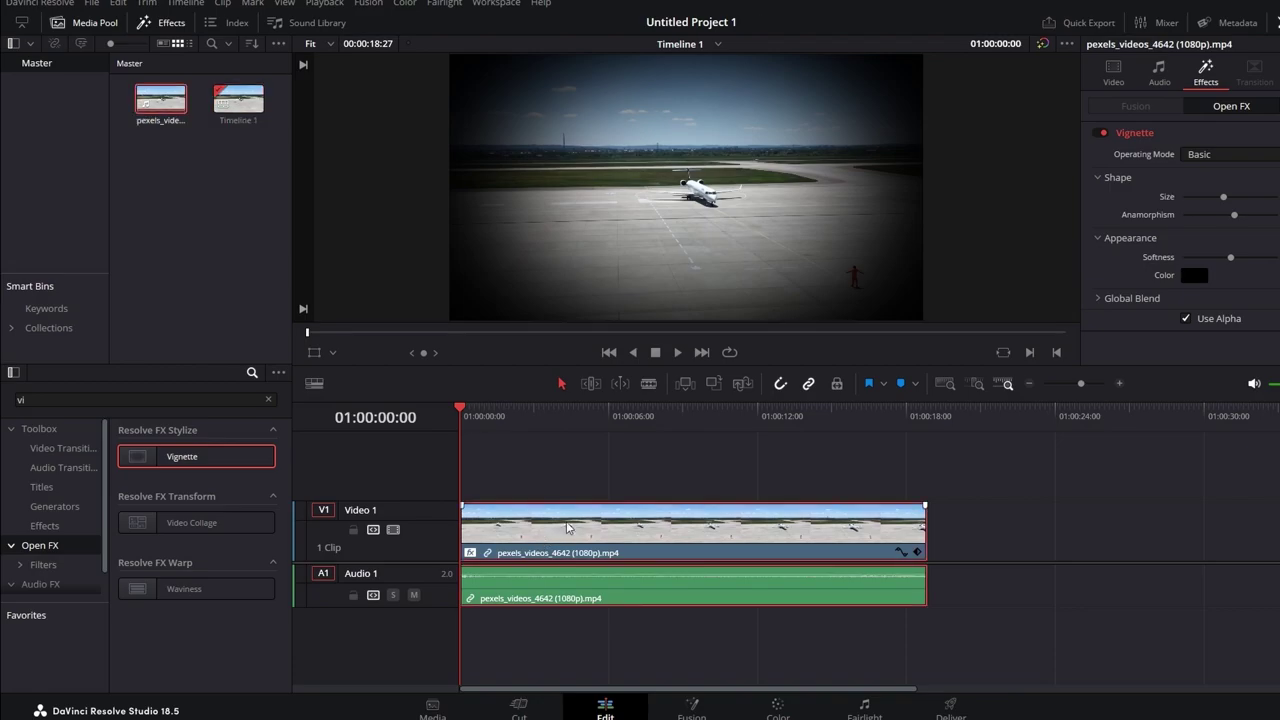
pyautogui.click(1279, 22)
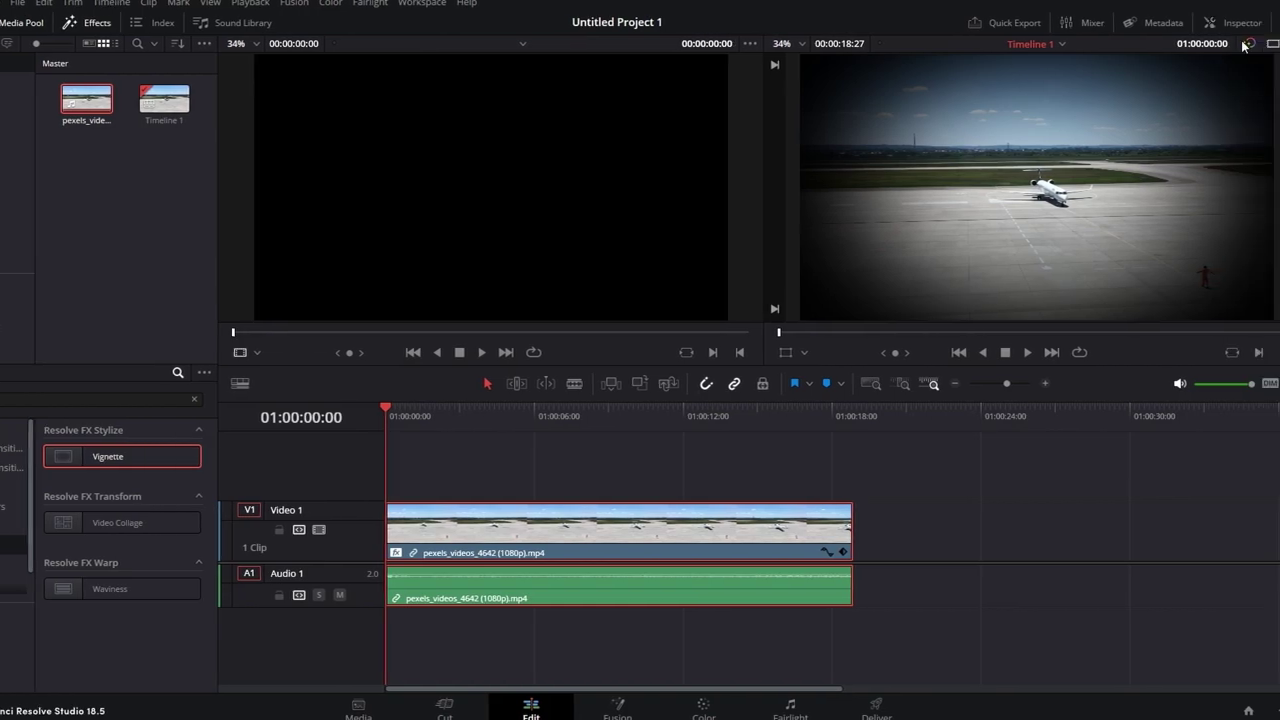
pyautogui.click(1279, 22)
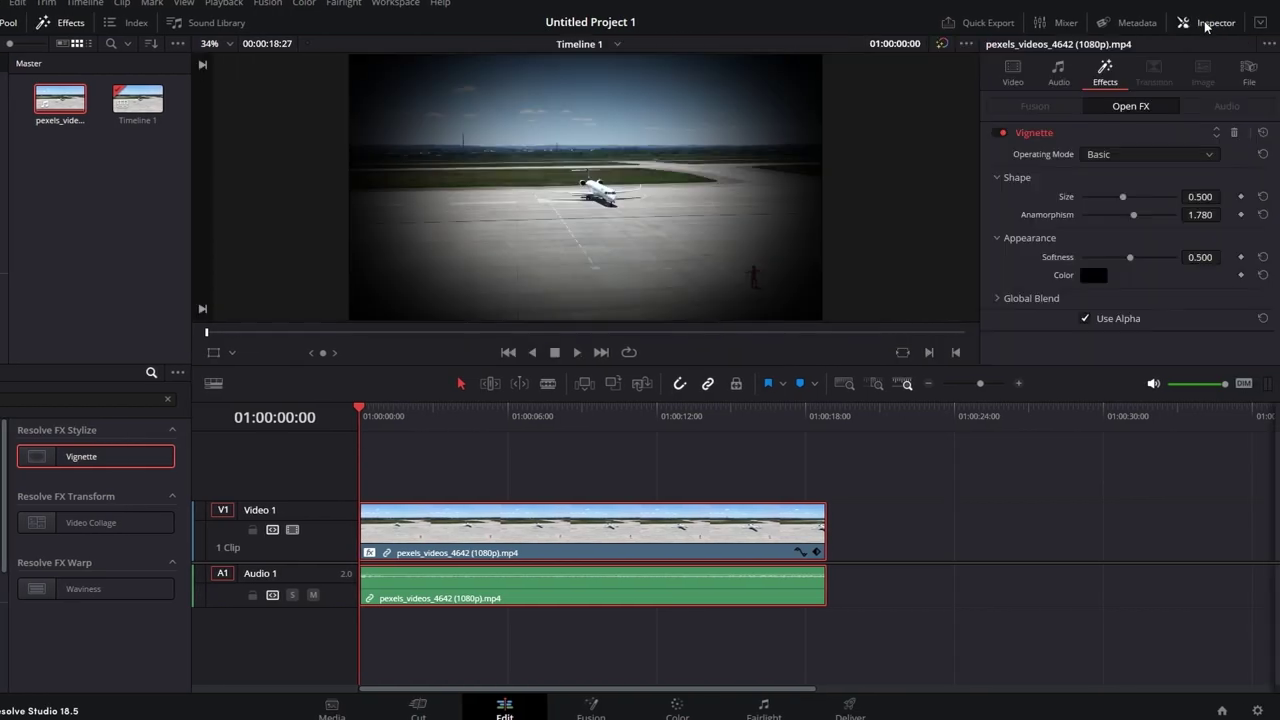
pyautogui.click(1115, 156)
pyautogui.click(1110, 189)
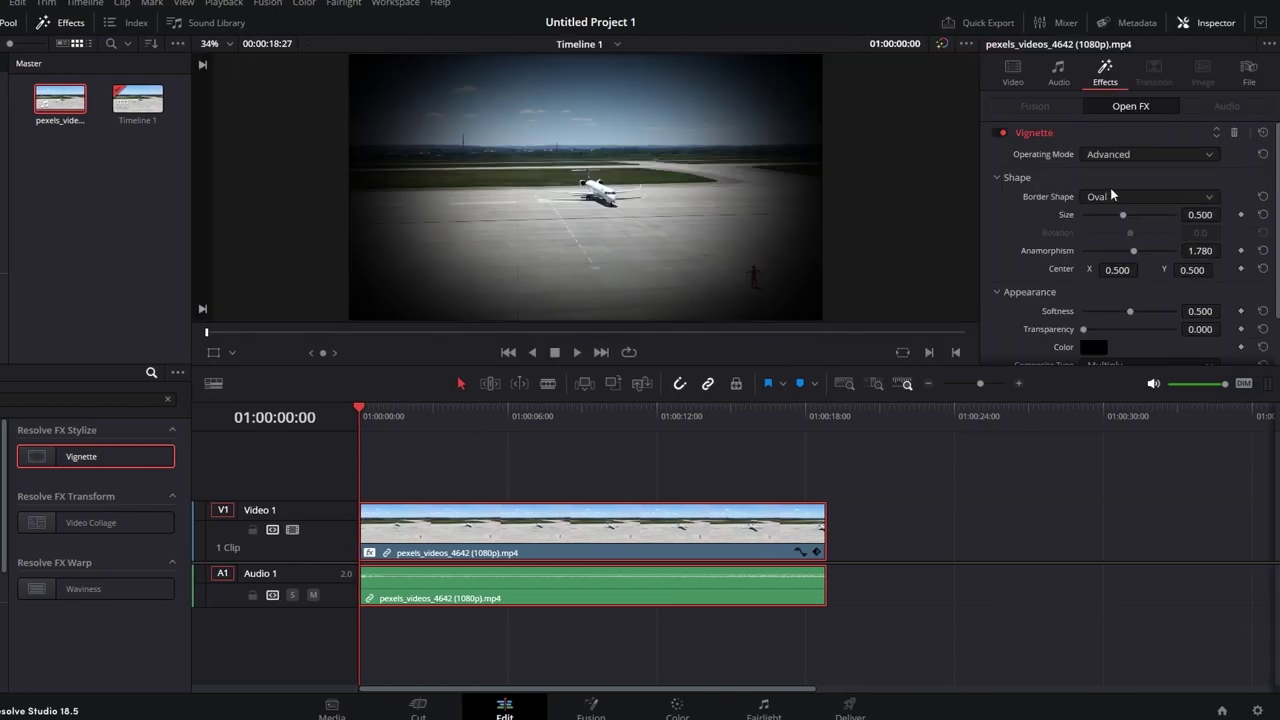
# Step: Try different border shapes for the vignette, including Diamond, and set it to Rectangle
pyautogui.click(1108, 199)
pyautogui.click(1108, 232)
pyautogui.click(1130, 199)
pyautogui.click(1116, 249)
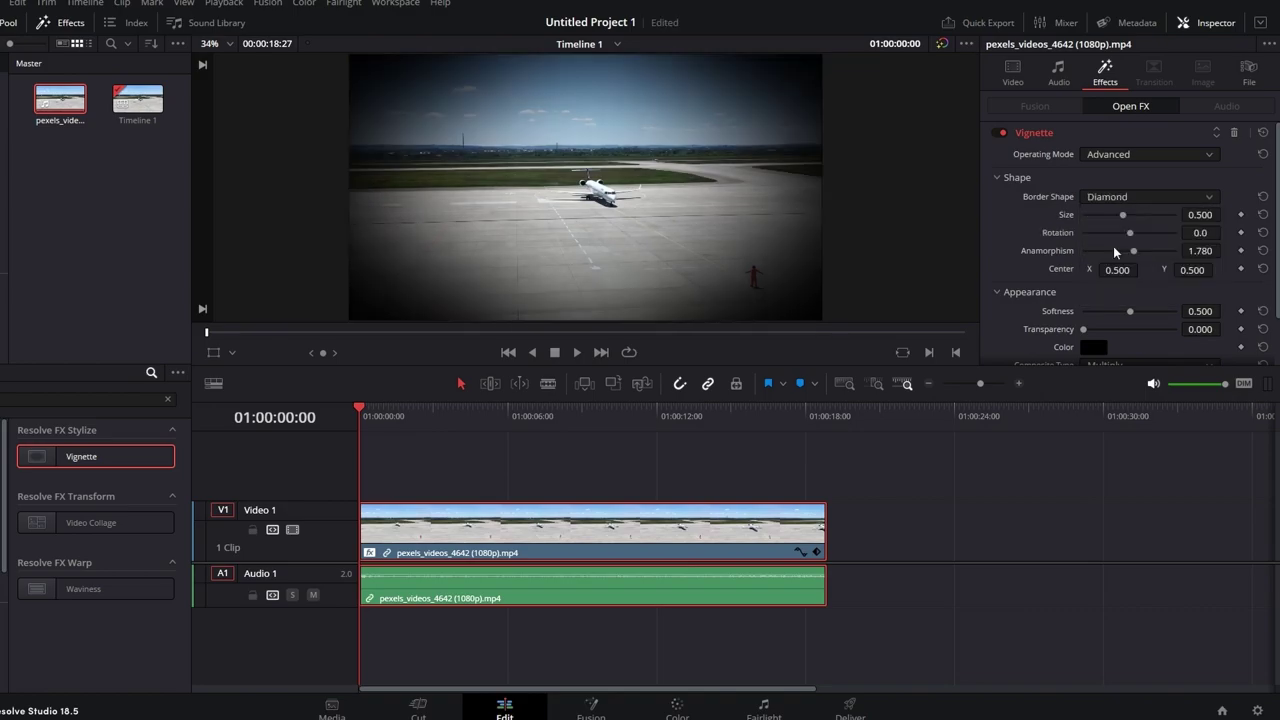
pyautogui.click(1136, 198)
pyautogui.click(1120, 215)
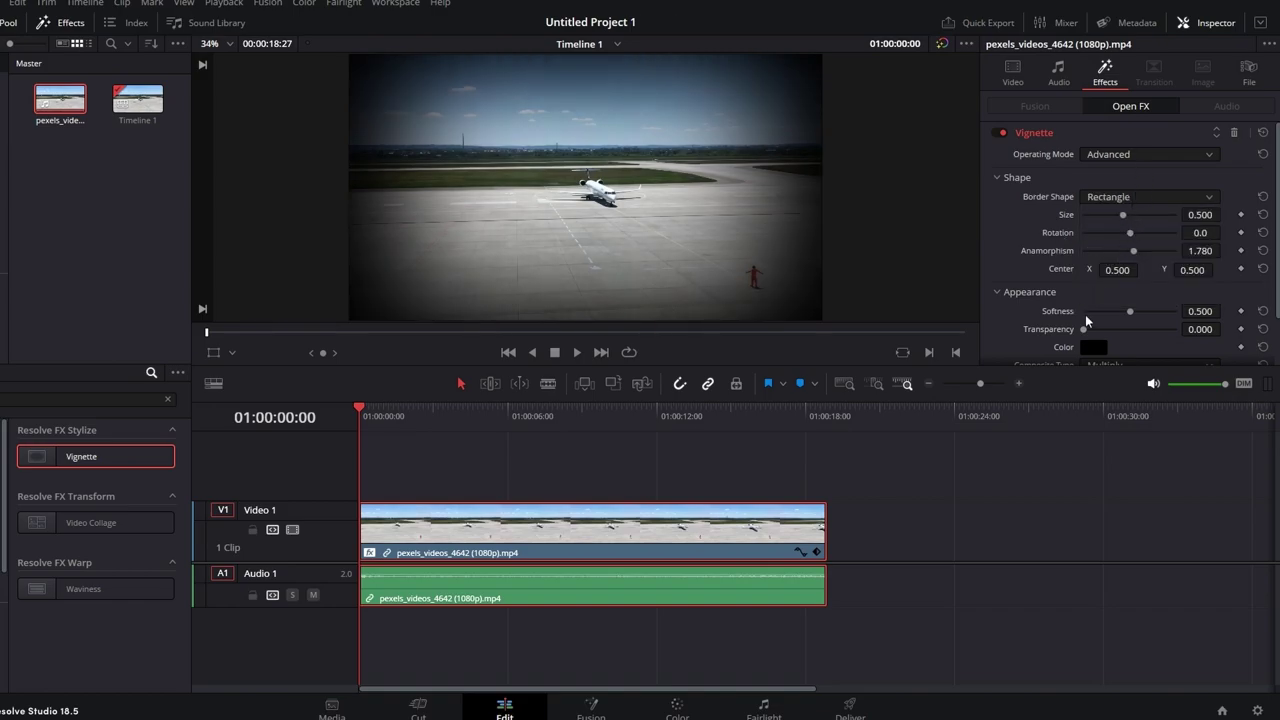
# Step: Set the vignette's softness to about 0.674
pyautogui.scroll(-1, 1122, 312)
pyautogui.moveTo(1128, 268)
pyautogui.mouseDown()
pyautogui.moveTo(1098, 268)
pyautogui.moveTo(1147, 268)
pyautogui.mouseUp()
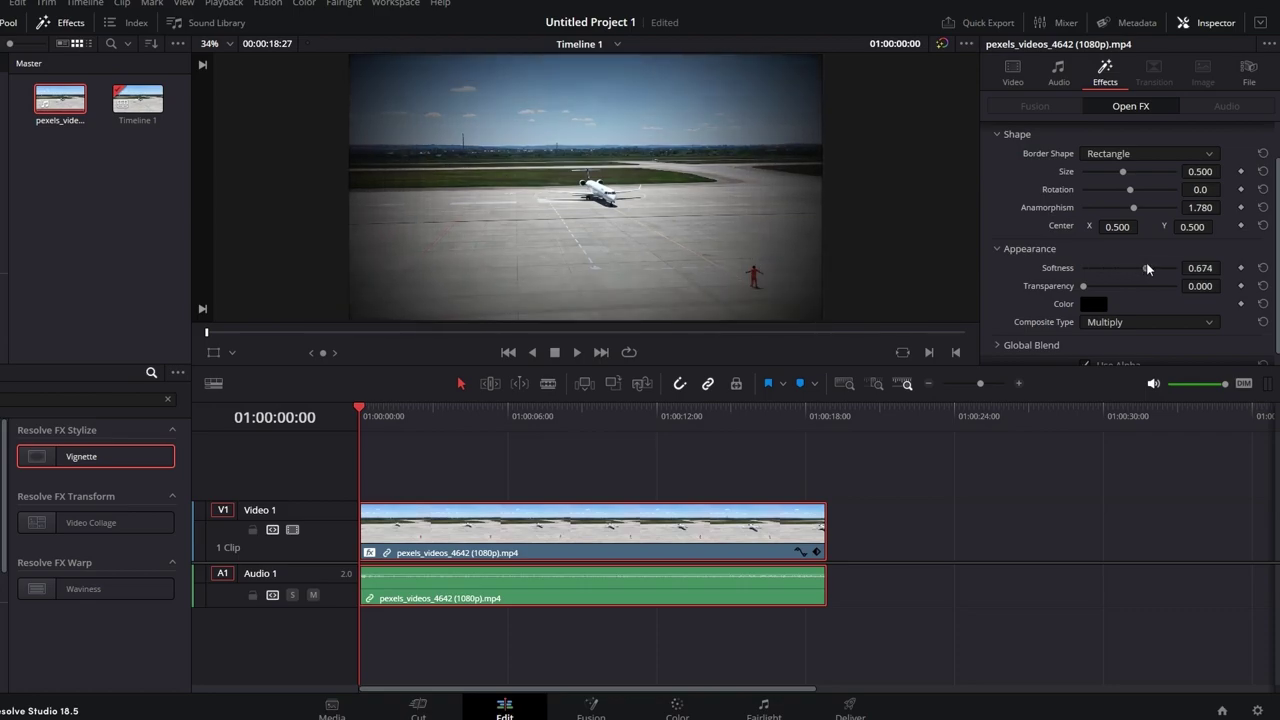
pyautogui.scroll(1, 1127, 171)
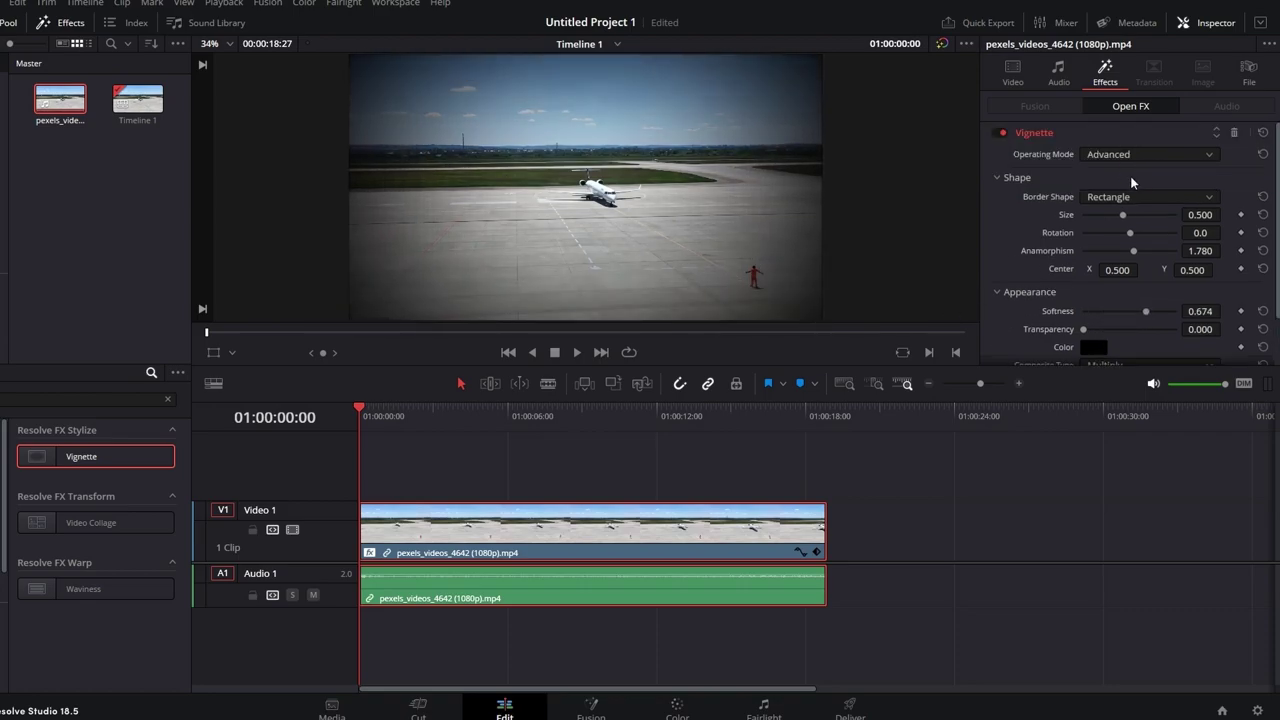
# Step: Set the vignette's operating mode to Basic, set its size to about 0.681 and play the clip
pyautogui.click(1131, 156)
pyautogui.click(1104, 173)
pyautogui.moveTo(1122, 197); pyautogui.dragTo(1143, 202)
pyautogui.press('space')
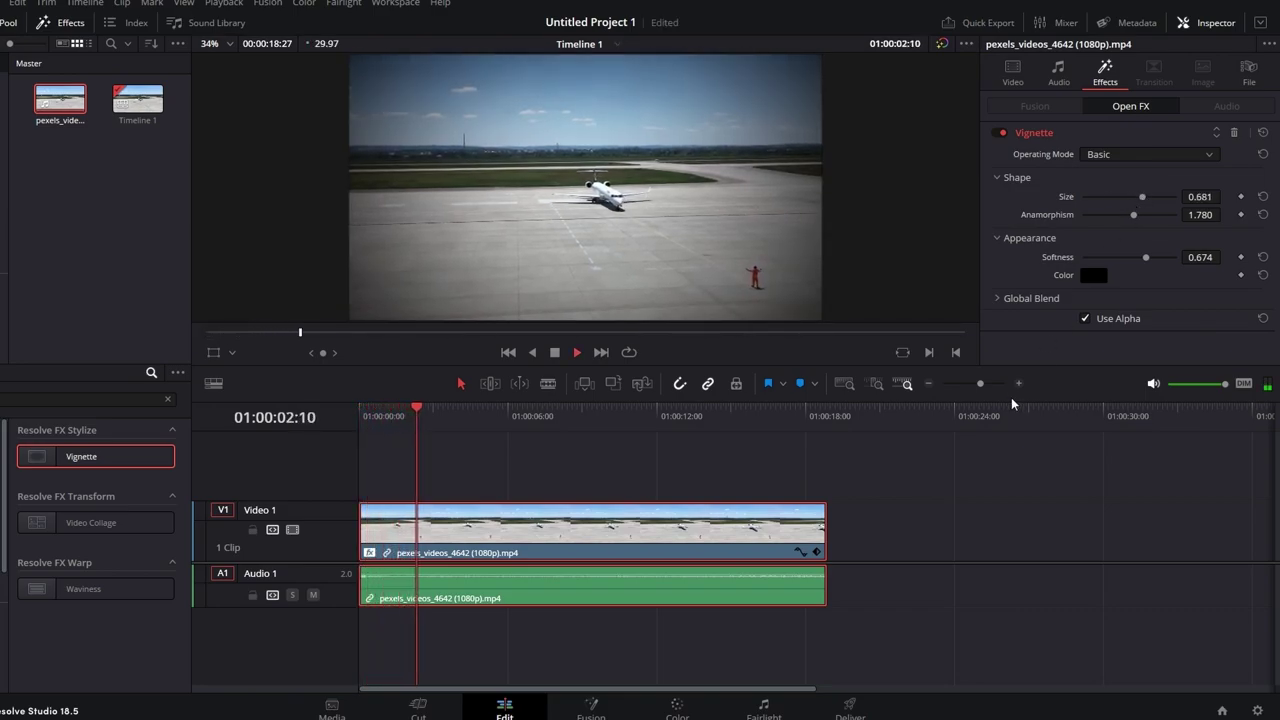
# Step: Change the vignette's color to red #ff2600
pyautogui.click(1093, 275)
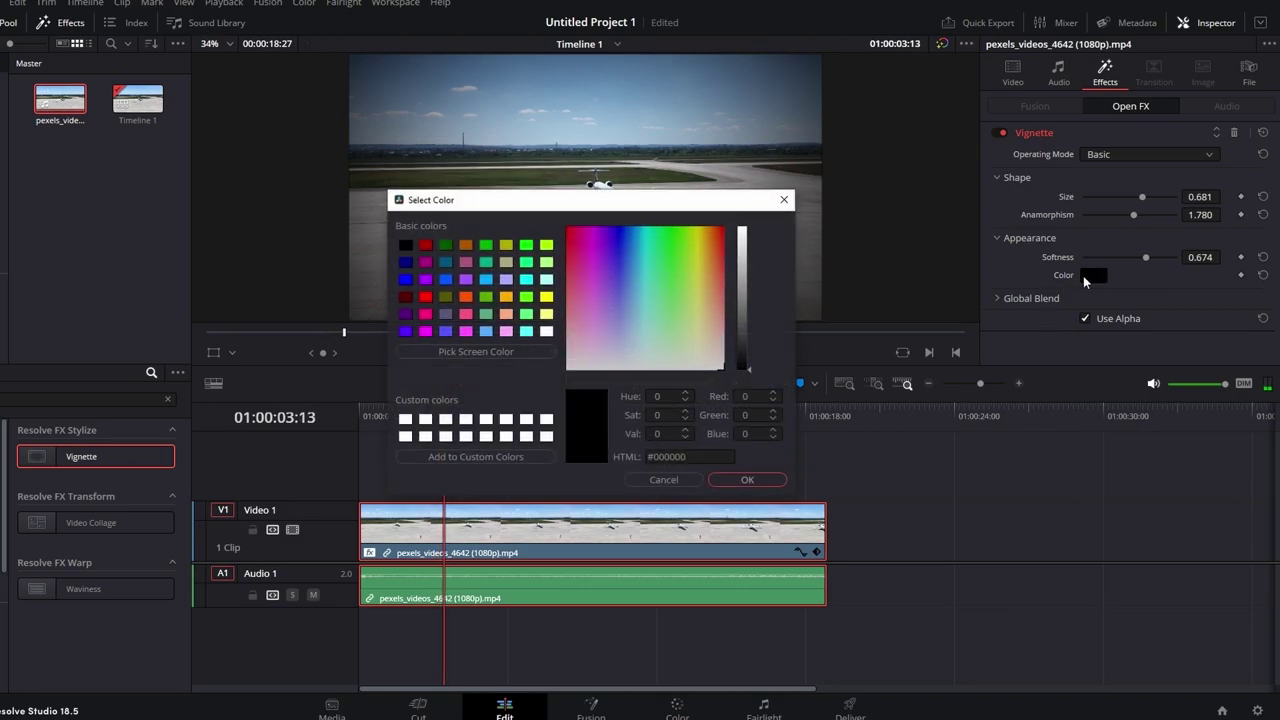
pyautogui.moveTo(712, 278); pyautogui.dragTo(720, 230)
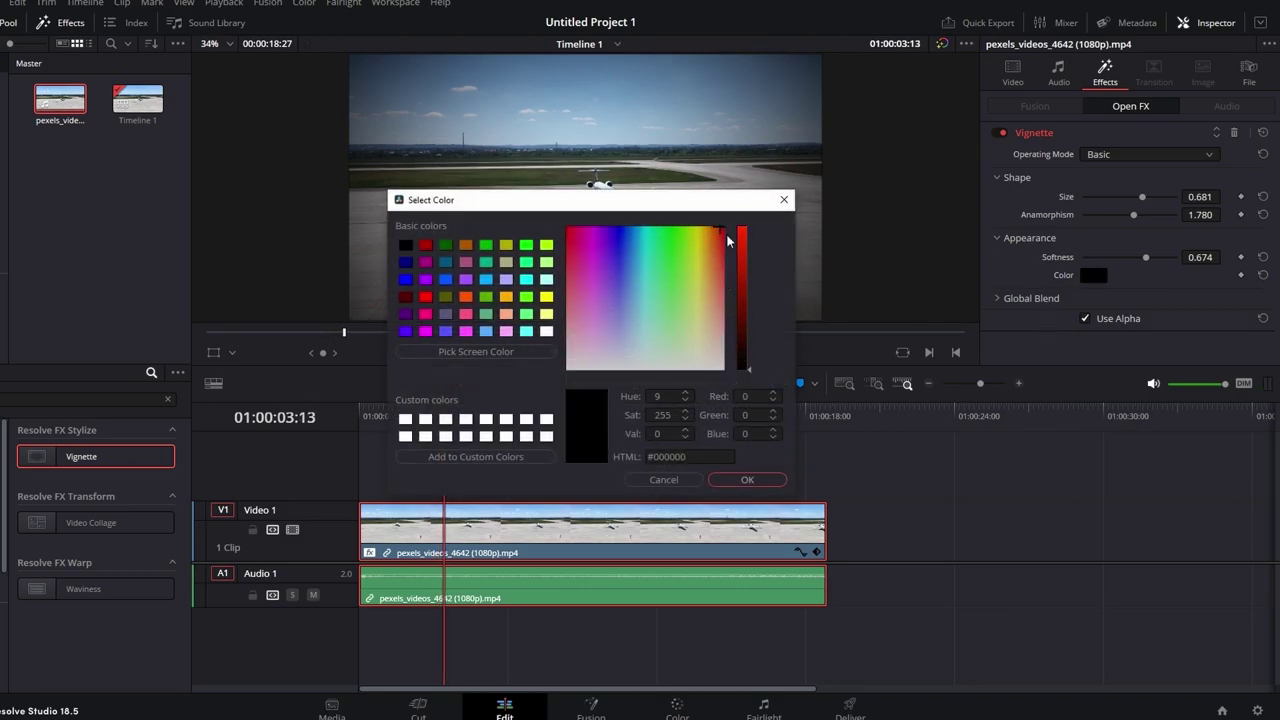
pyautogui.moveTo(750, 304); pyautogui.dragTo(764, 204)
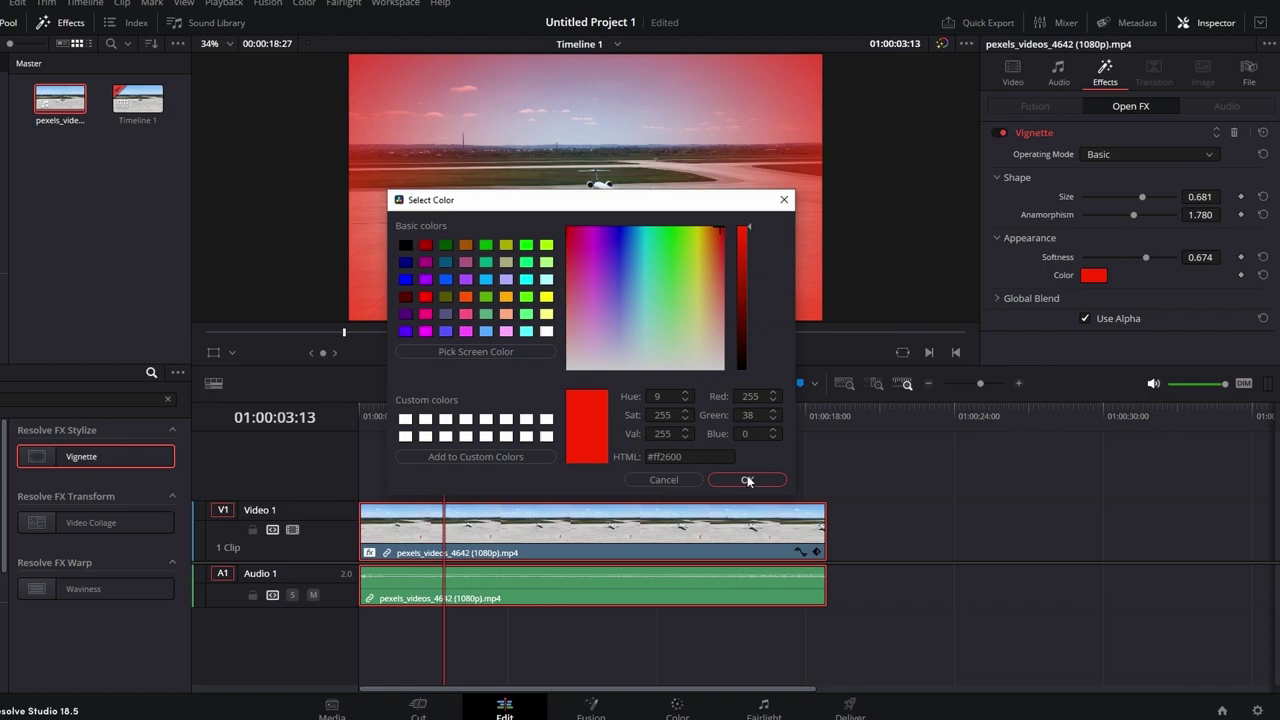
pyautogui.click(747, 480)
# Step: Set the red vignette's softness to about 0.628 and enlarge its size
pyautogui.click(1119, 258)
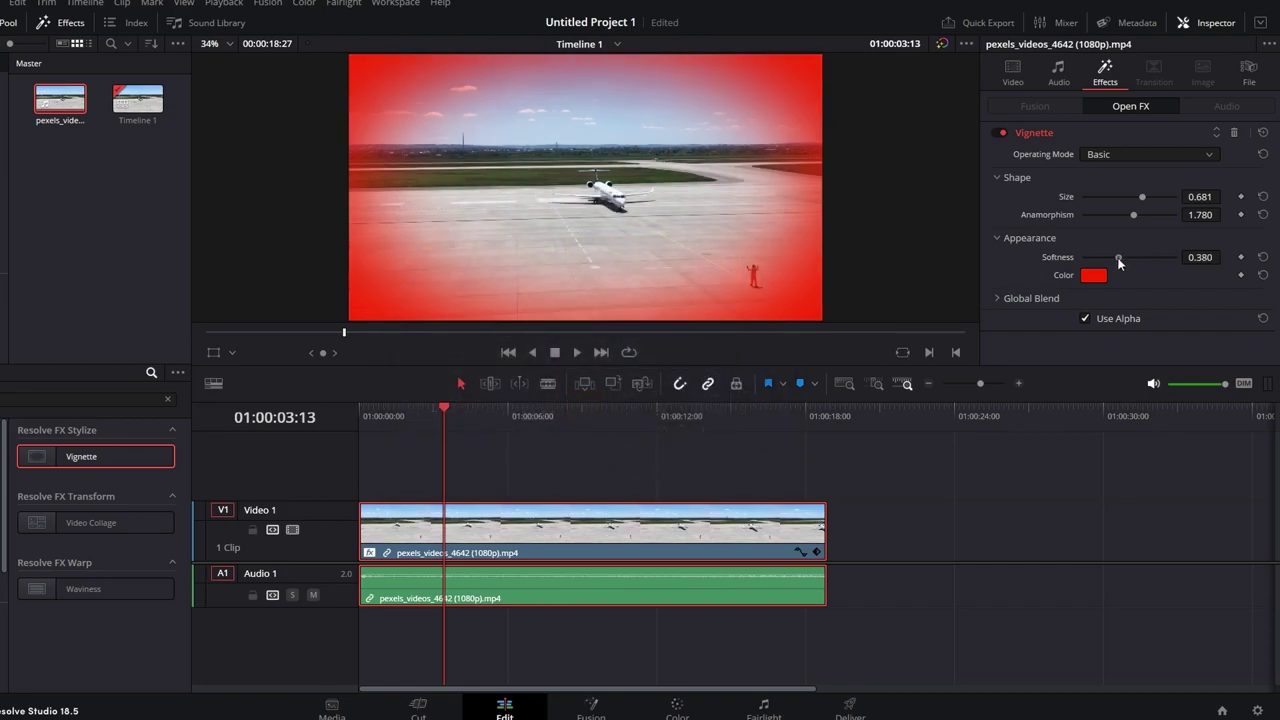
pyautogui.moveTo(1119, 260)
pyautogui.mouseDown()
pyautogui.moveTo(1105, 258)
pyautogui.moveTo(1141, 257)
pyautogui.mouseUp()
pyautogui.click(1124, 197)
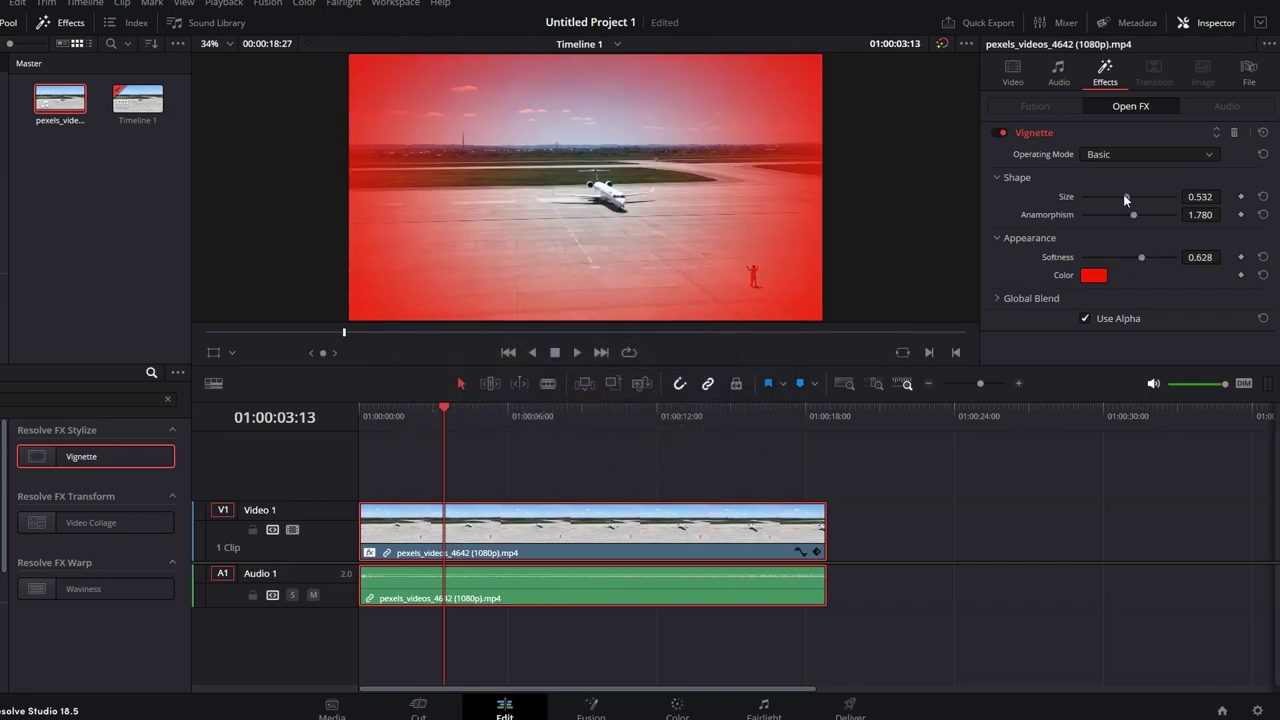
pyautogui.moveTo(1124, 197); pyautogui.dragTo(1167, 197)
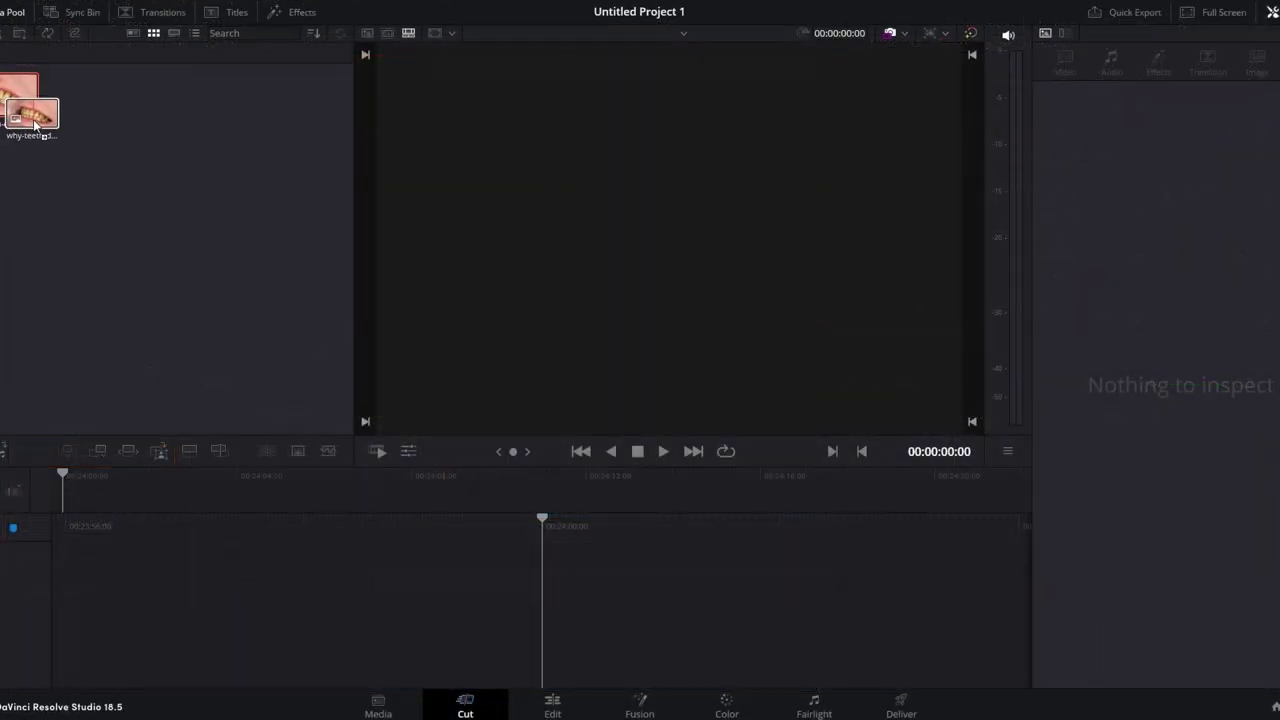
# Step: Place the yellow teeth image from the media pool on the empty timeline
pyautogui.moveTo(18, 95); pyautogui.dragTo(534, 612)
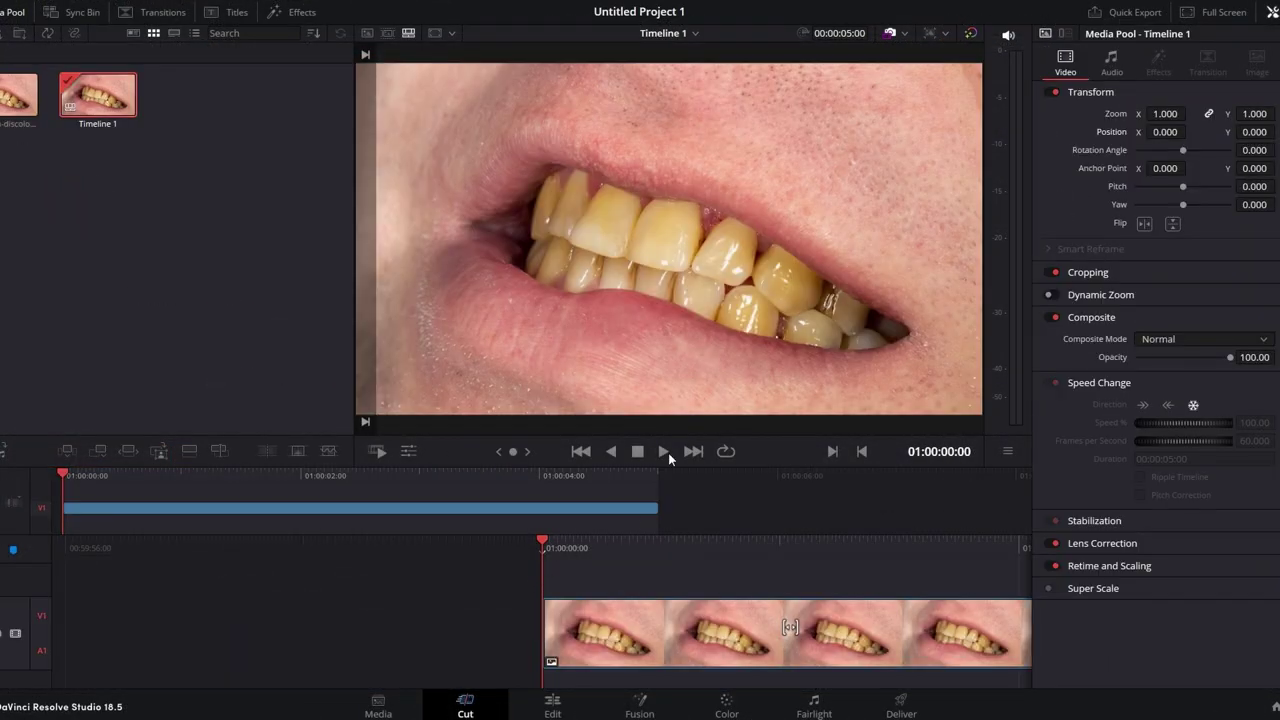
# Step: Add a circular window around the teeth on the Color page, with size about 51.55, aspect about 77.17 and rotation about 17.94
pyautogui.click(712, 635)
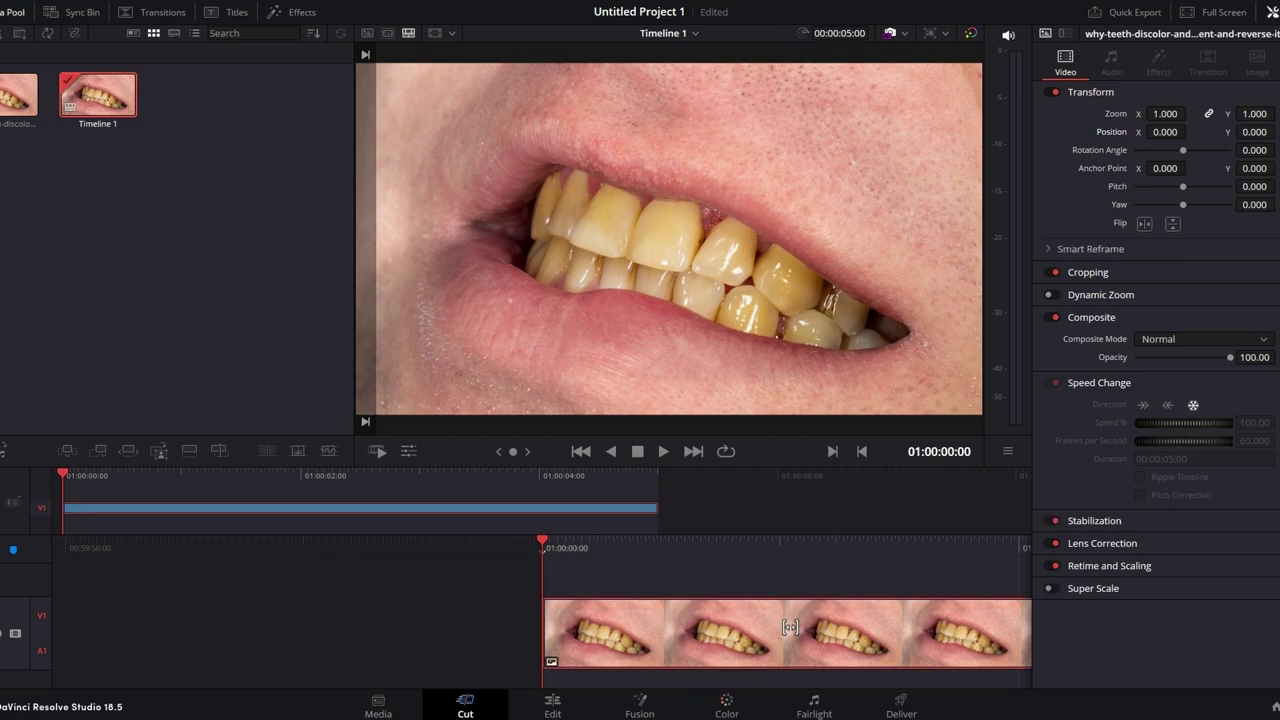
pyautogui.click(727, 710)
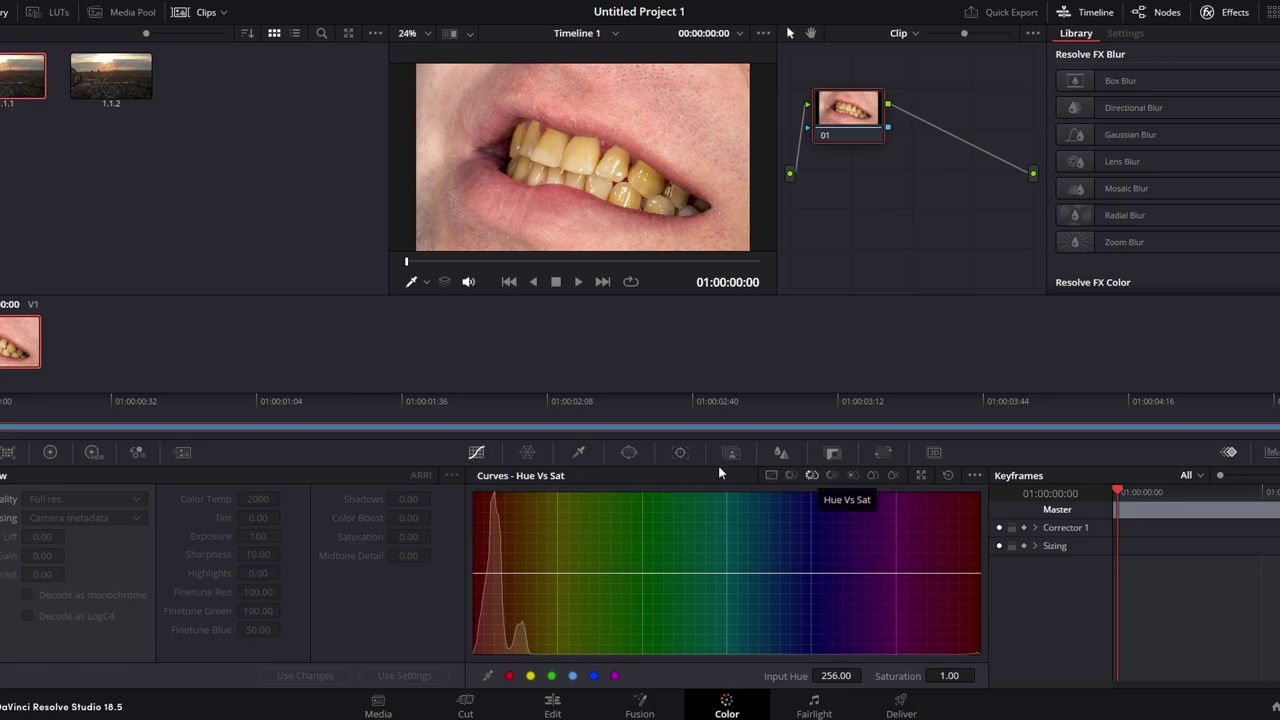
pyautogui.click(634, 452)
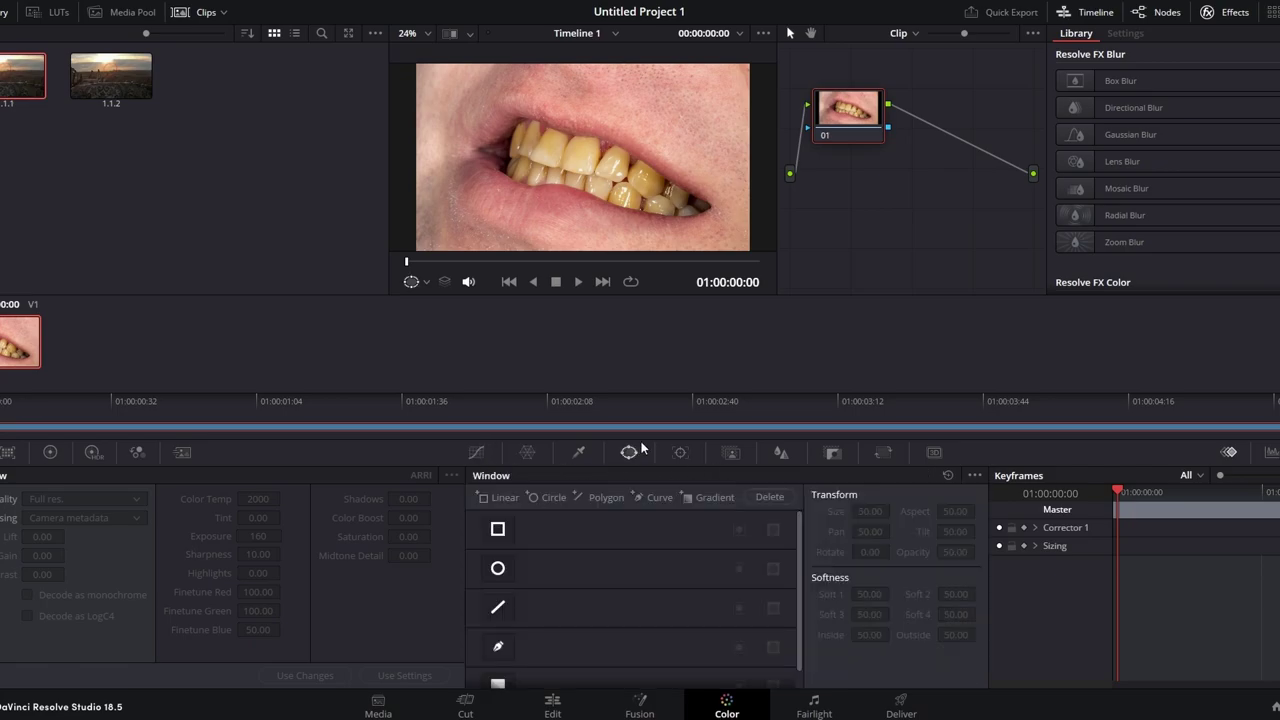
pyautogui.click(498, 568)
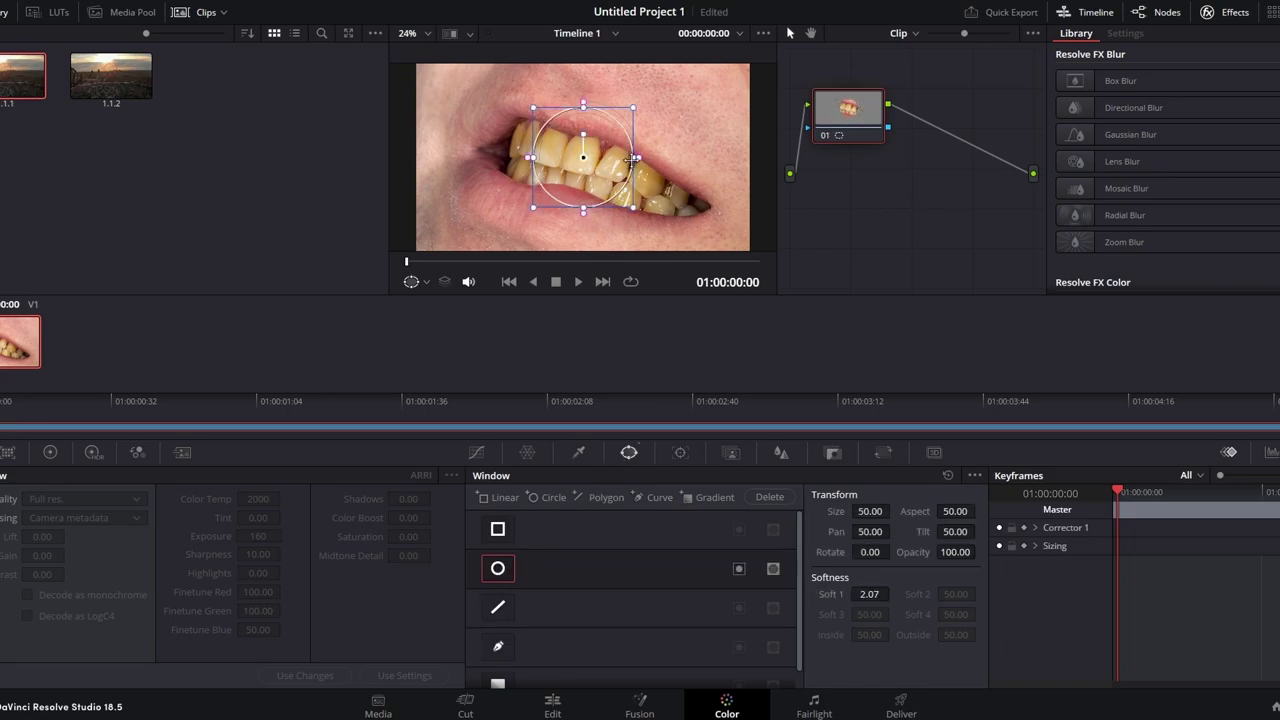
pyautogui.moveTo(633, 158); pyautogui.dragTo(706, 158)
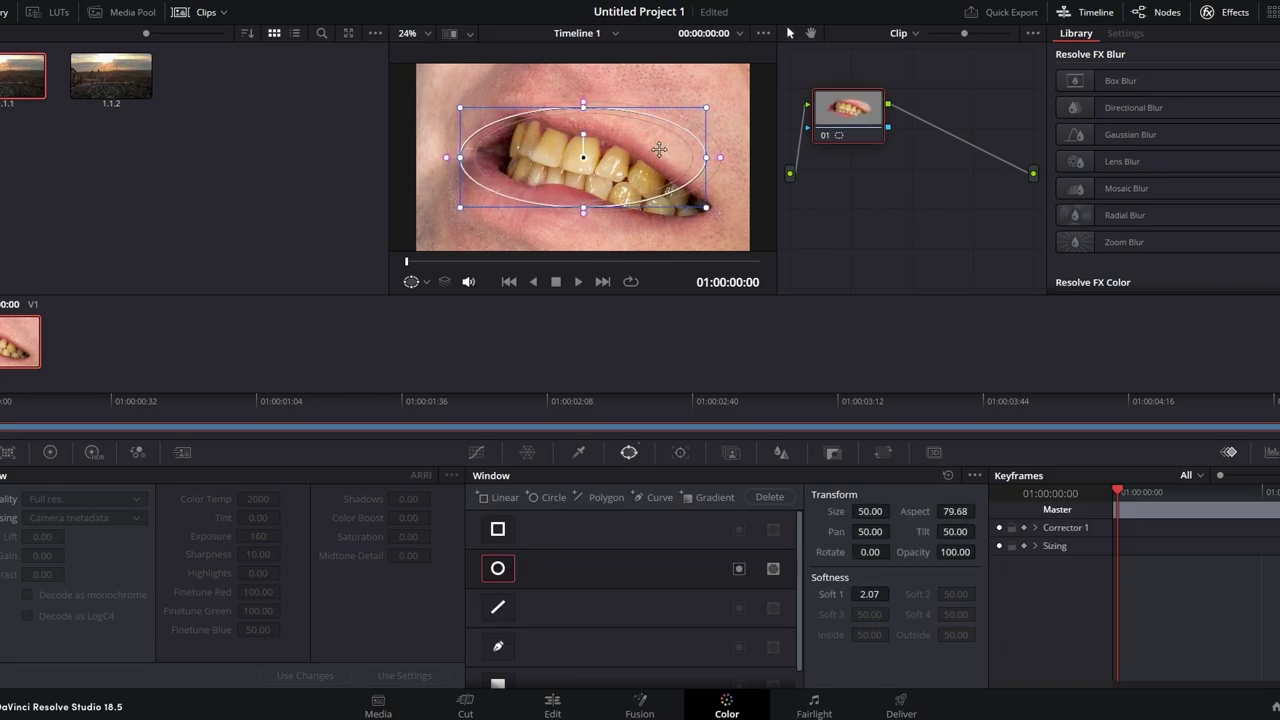
pyautogui.moveTo(583, 134); pyautogui.dragTo(623, 184)
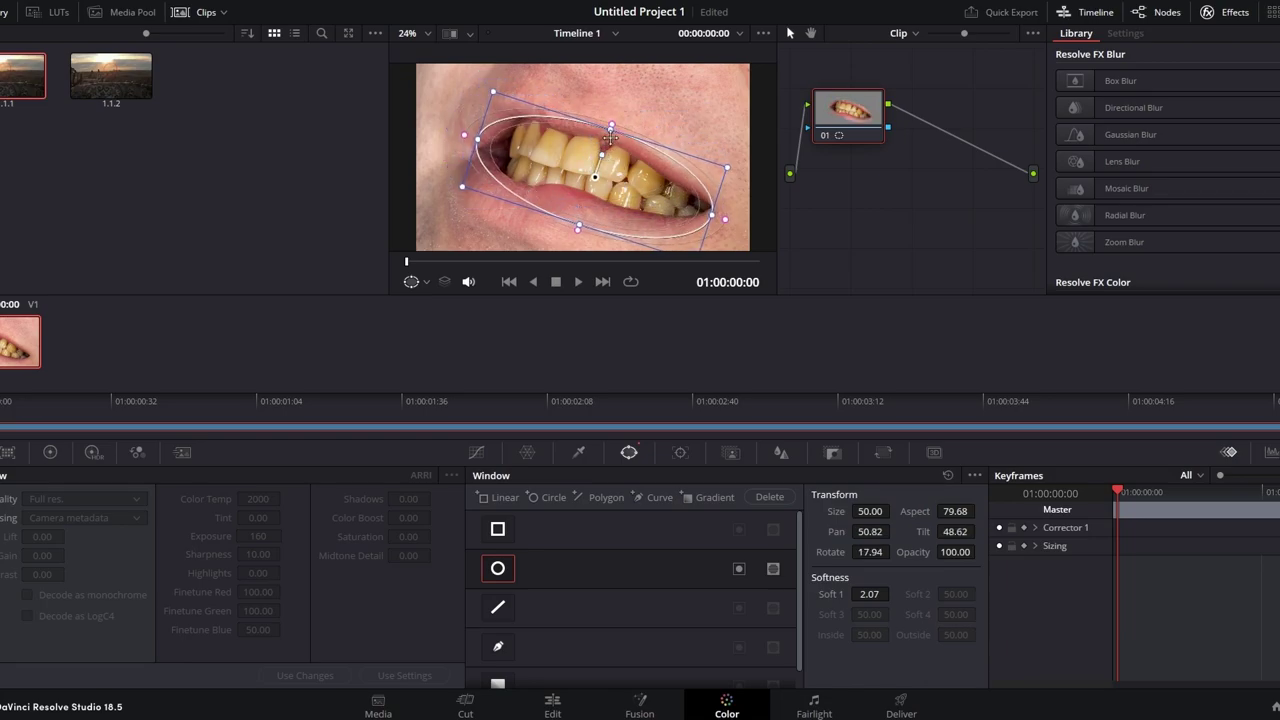
pyautogui.moveTo(611, 132); pyautogui.dragTo(615, 124)
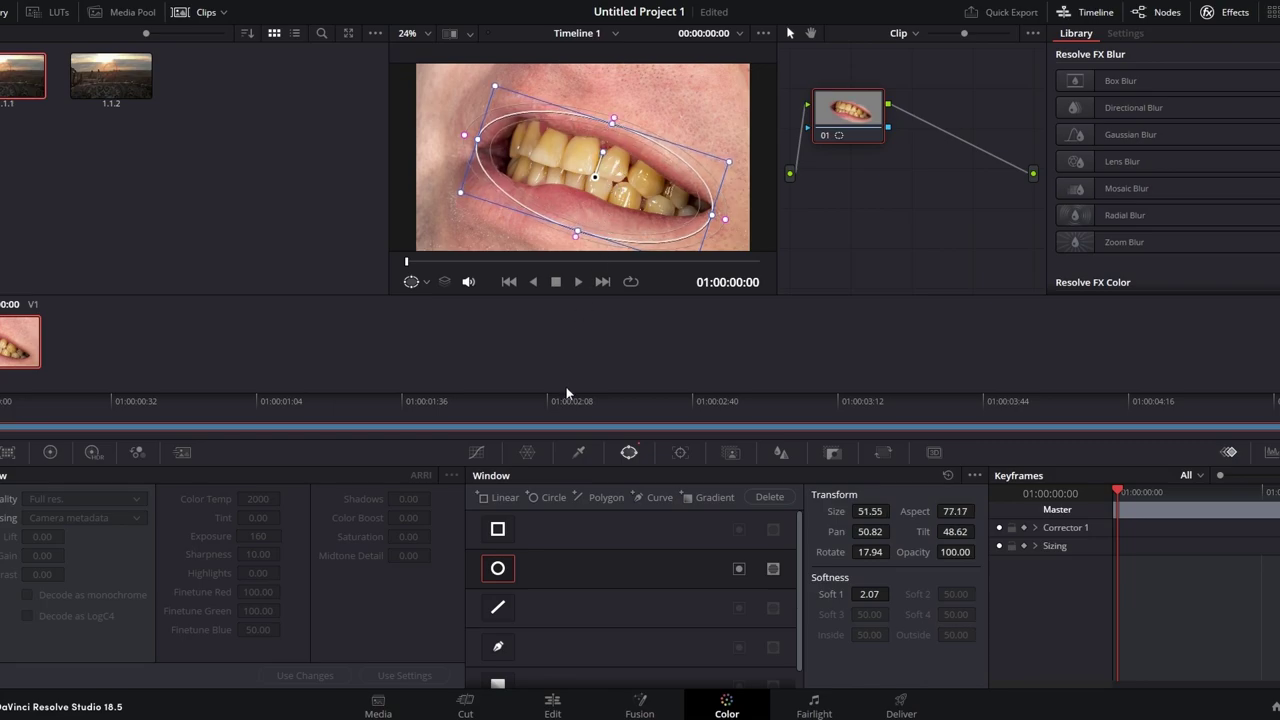
# Step: Sample the yellow of the teeth for the Hue Vs Sat curve and lower the saturation of that hue range
pyautogui.click(477, 450)
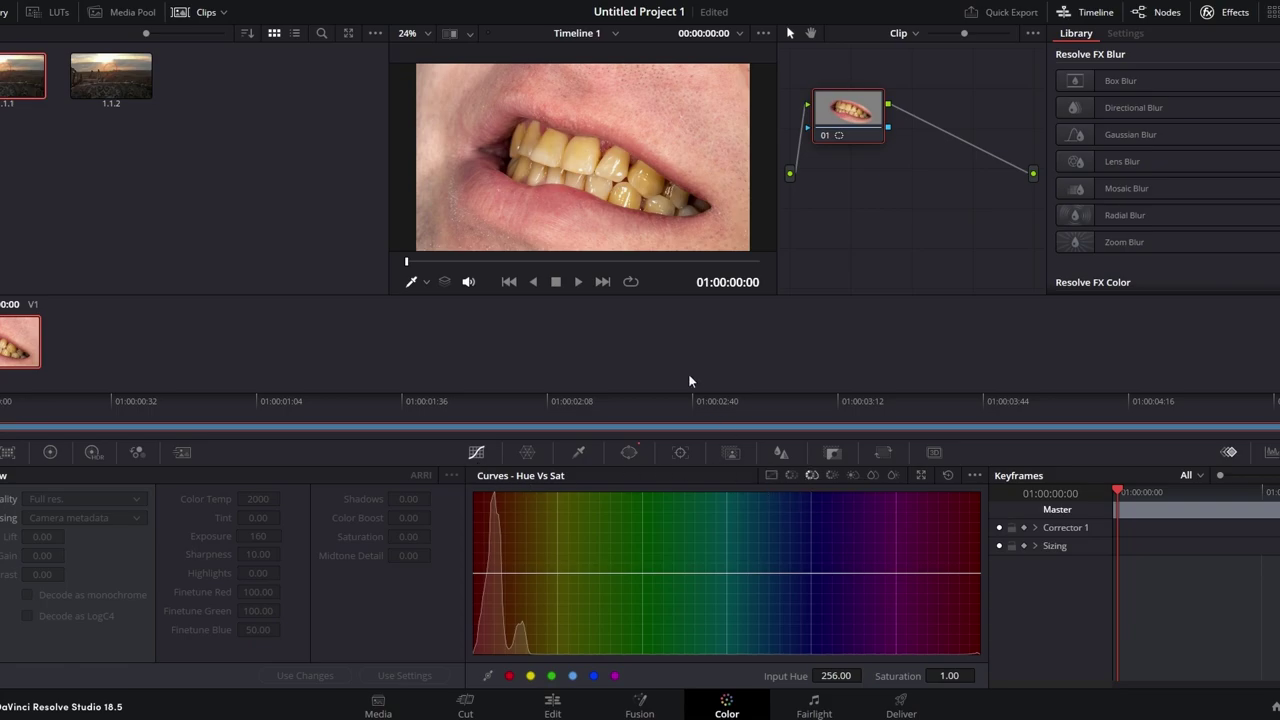
pyautogui.click(592, 149)
pyautogui.moveTo(523, 630); pyautogui.dragTo(516, 684)
pyautogui.moveTo(521, 652); pyautogui.dragTo(524, 690)
# Step: Search the effects for "video" on the Edit page and apply Video Collage to the dolphin clip on Video 3
pyautogui.click(551, 705)
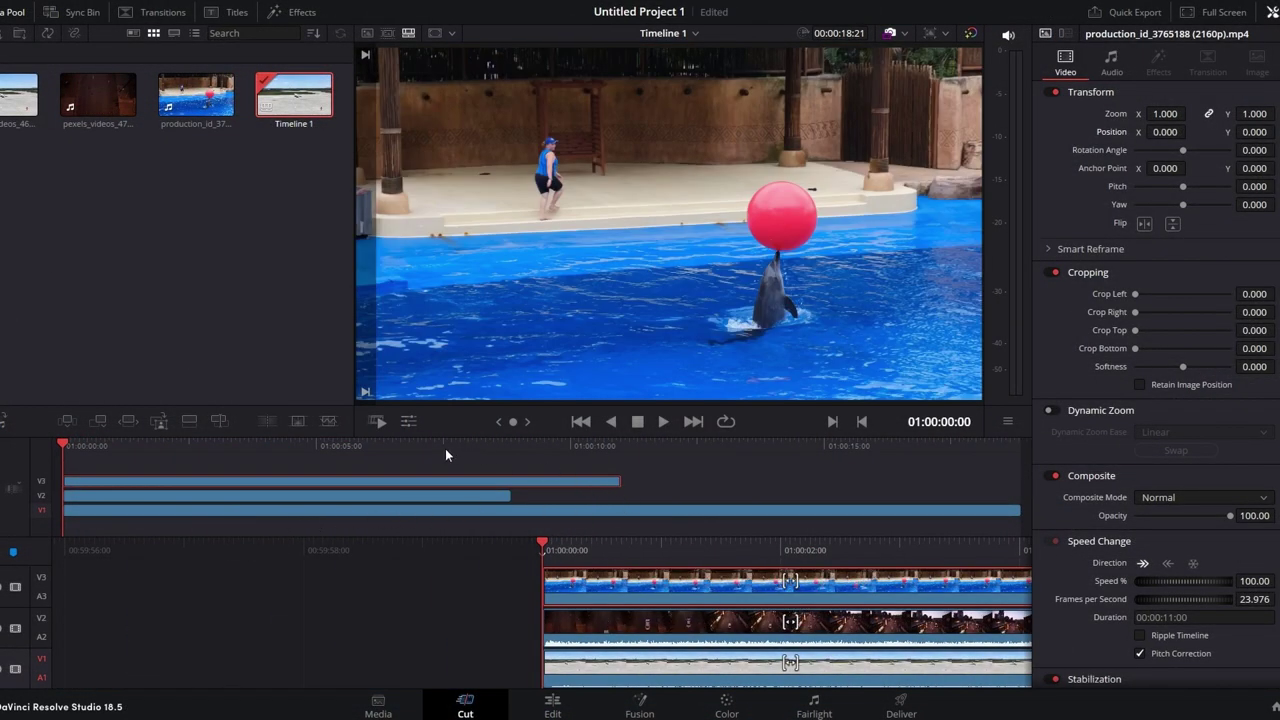
pyautogui.click(444, 448)
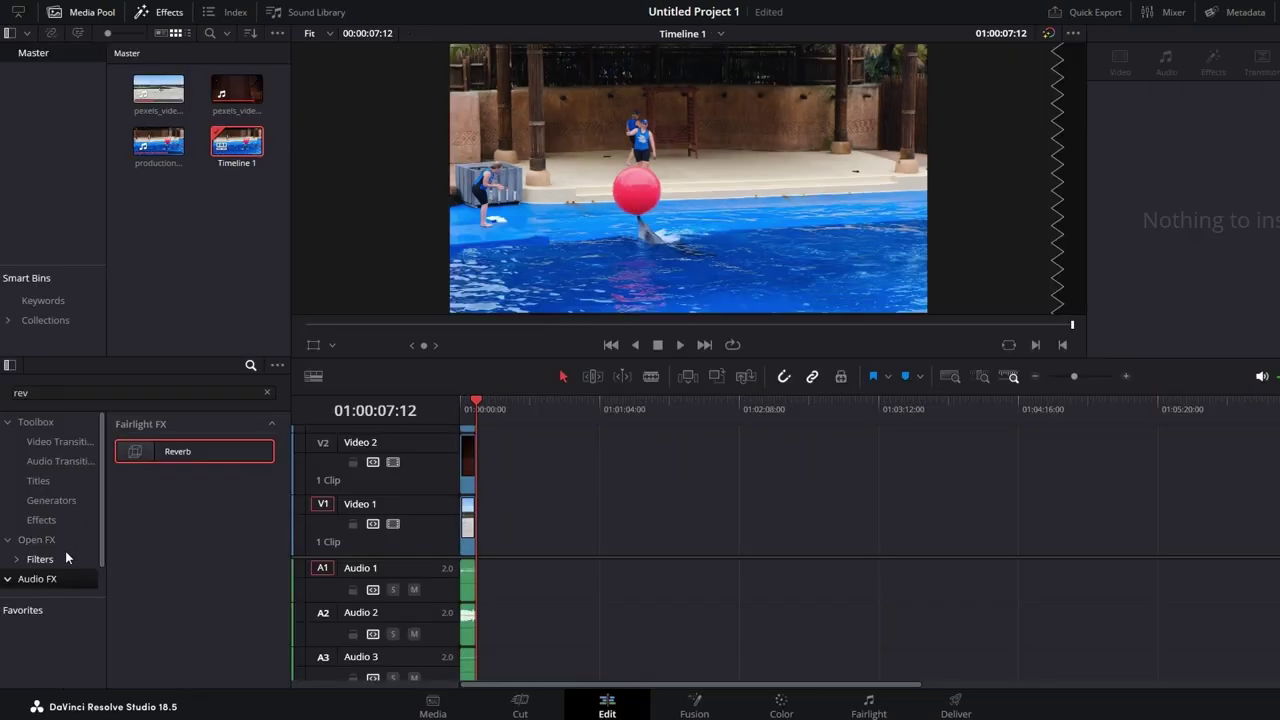
pyautogui.click(37, 540)
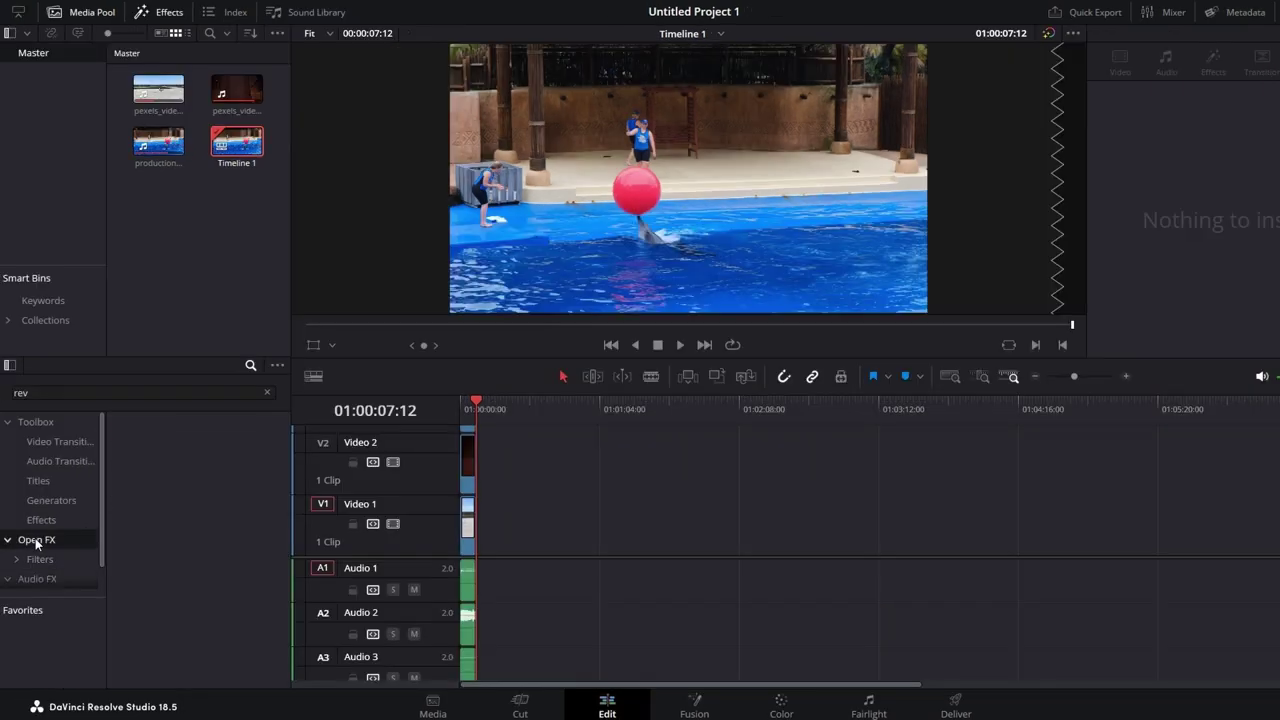
pyautogui.doubleClick(80, 391)
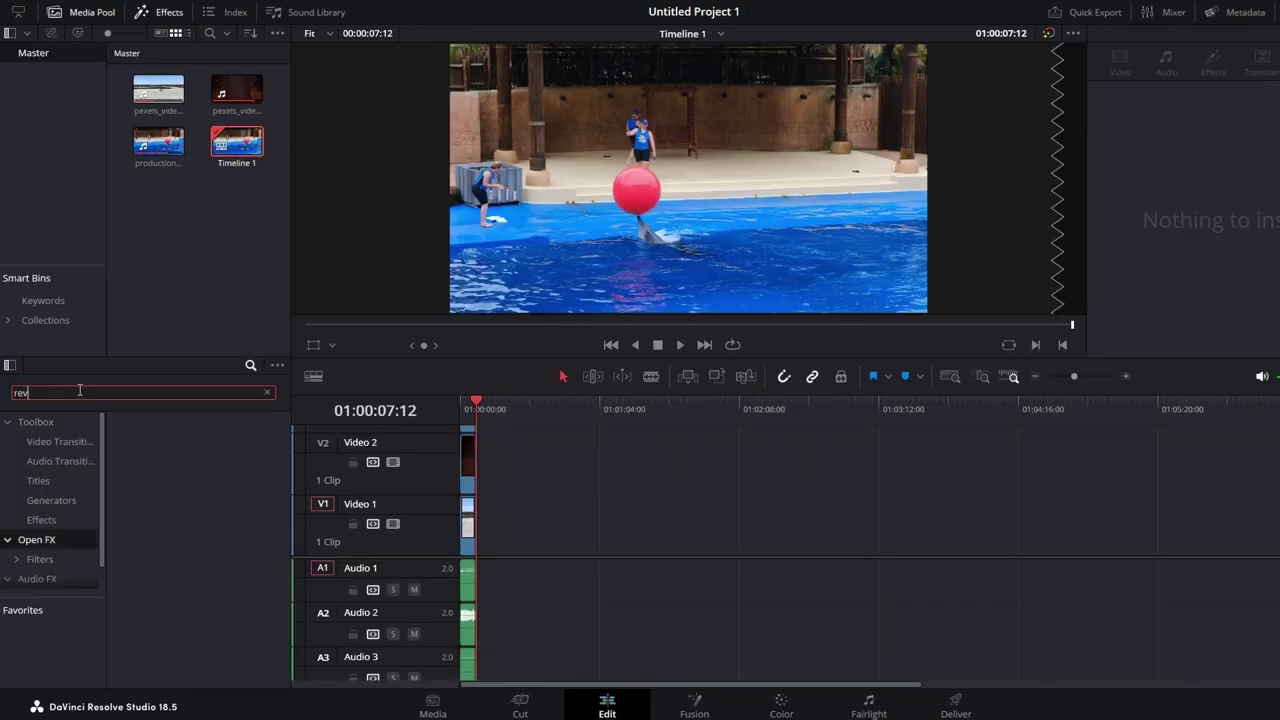
pyautogui.write('video')
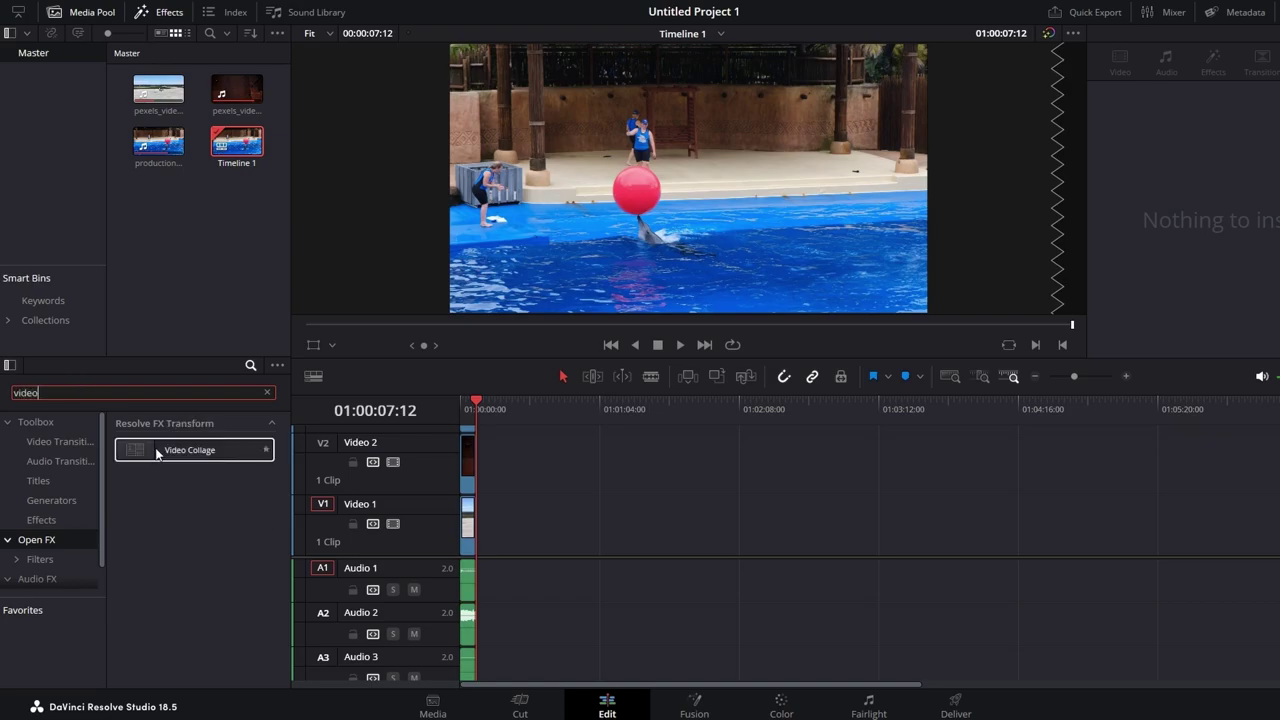
pyautogui.moveTo(171, 449); pyautogui.dragTo(467, 463)
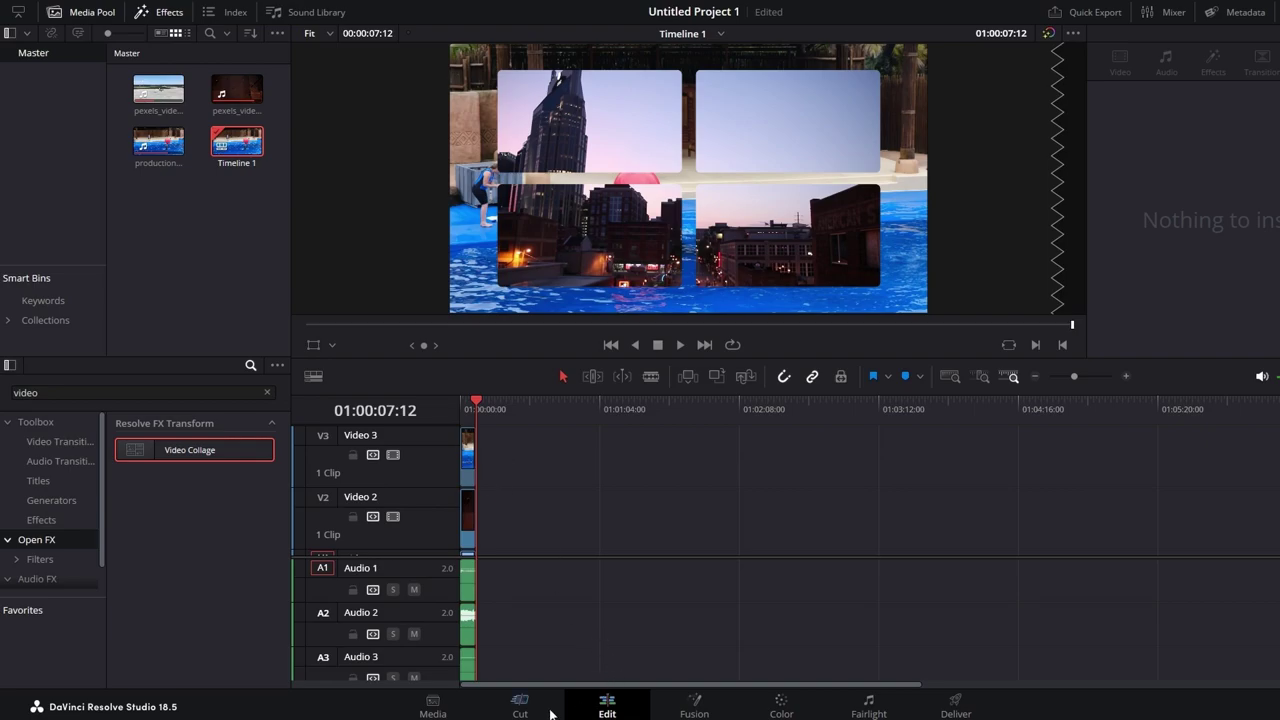
# Step: Set the dolphin clip's Video Collage workflow to Create Tile with 3 columns and 1 row, adjusting margins so its tile fills the left third
pyautogui.click(519, 705)
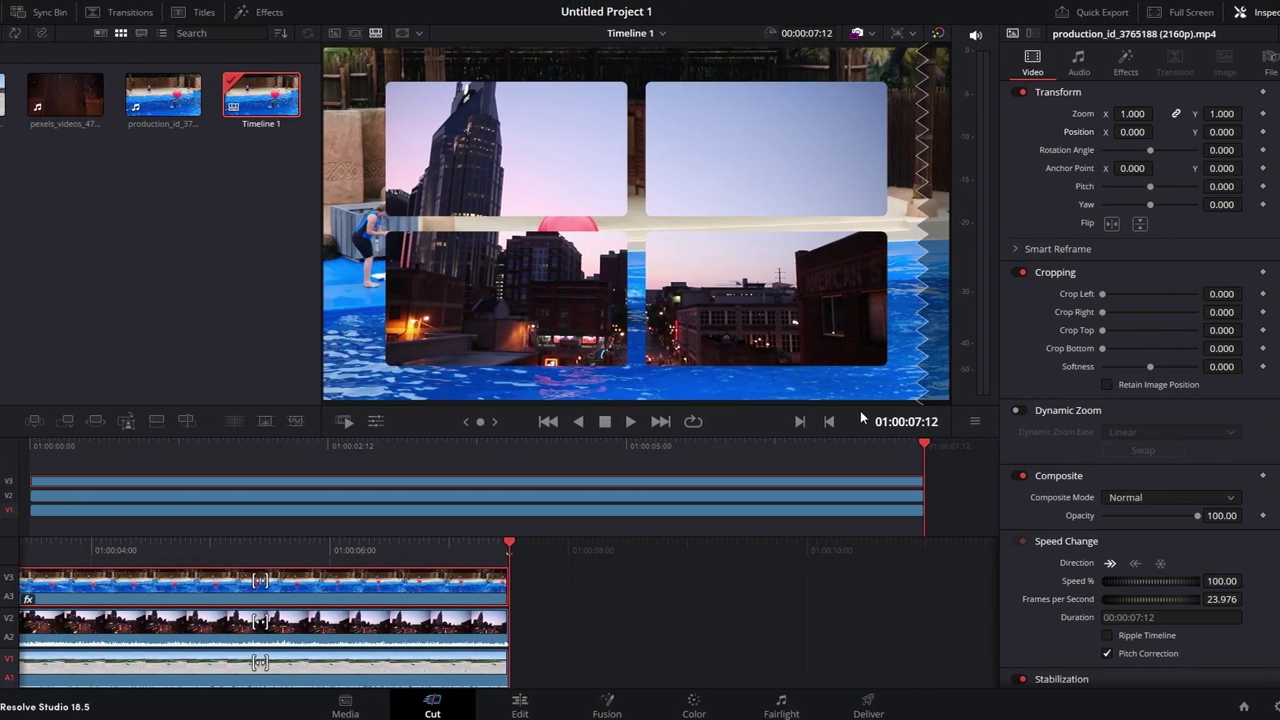
pyautogui.click(1213, 70)
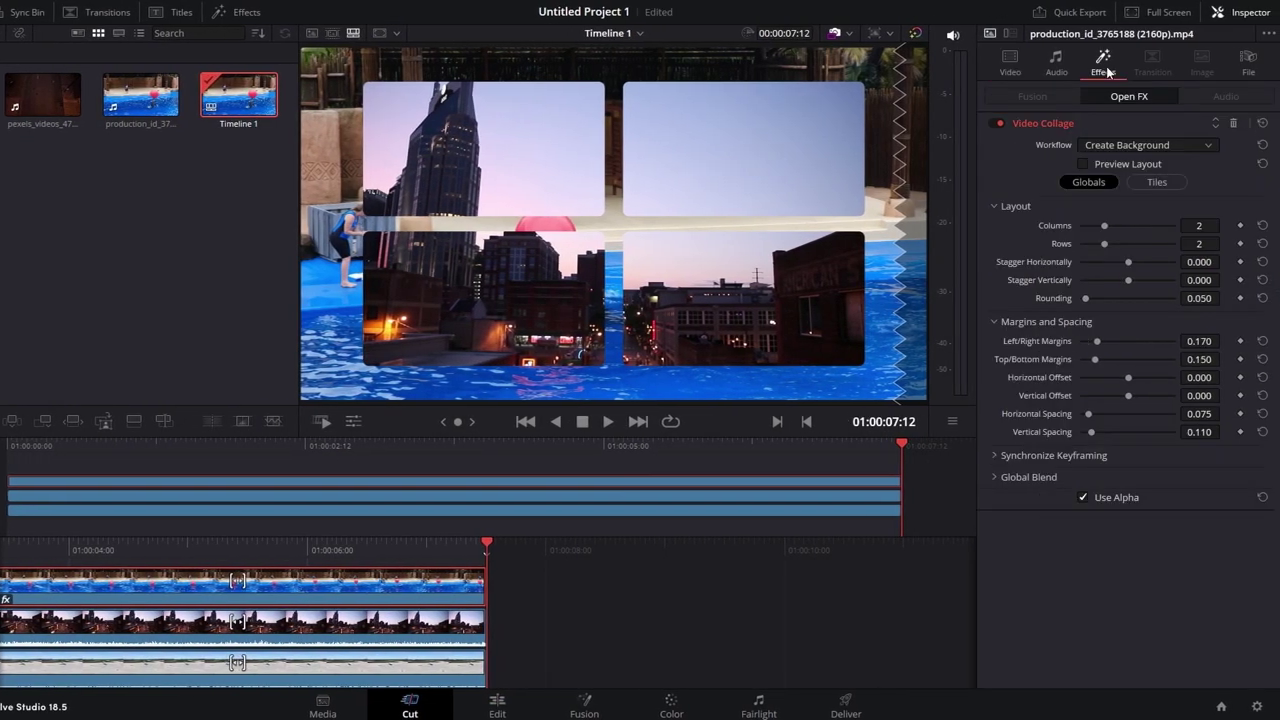
pyautogui.click(1132, 144)
pyautogui.click(1120, 181)
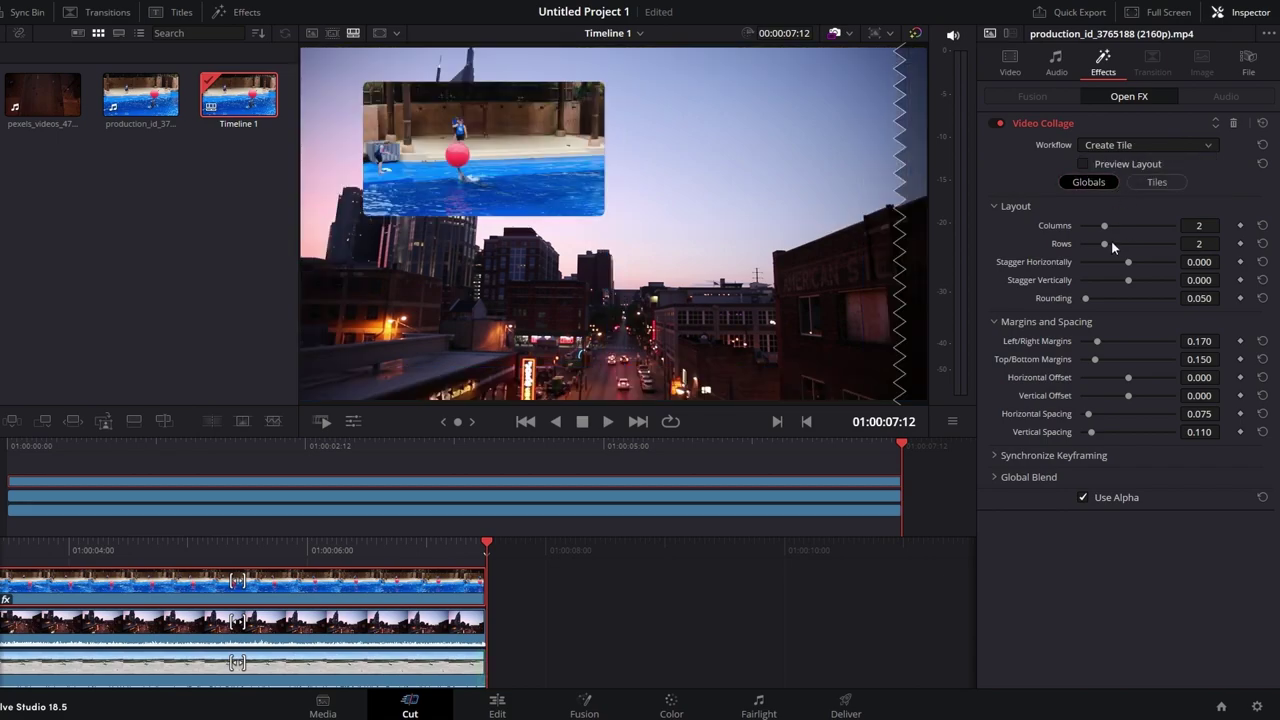
pyautogui.moveTo(1090, 226); pyautogui.dragTo(1105, 262)
pyautogui.moveTo(1092, 360); pyautogui.dragTo(1131, 395)
# Step: Copy the dolphin clip on the Edit page and paste its video attributes onto the city clip on Video 2
pyautogui.hotkey('shift', '4')
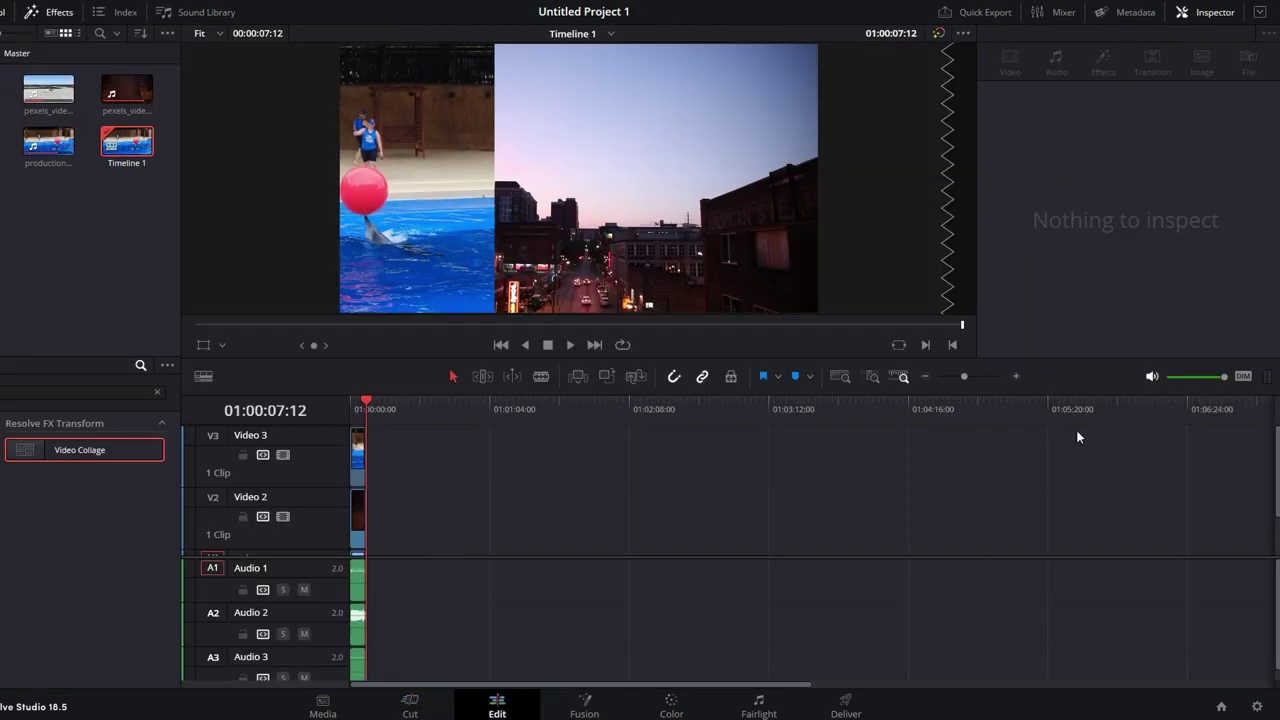
pyautogui.moveTo(971, 377); pyautogui.dragTo(985, 378)
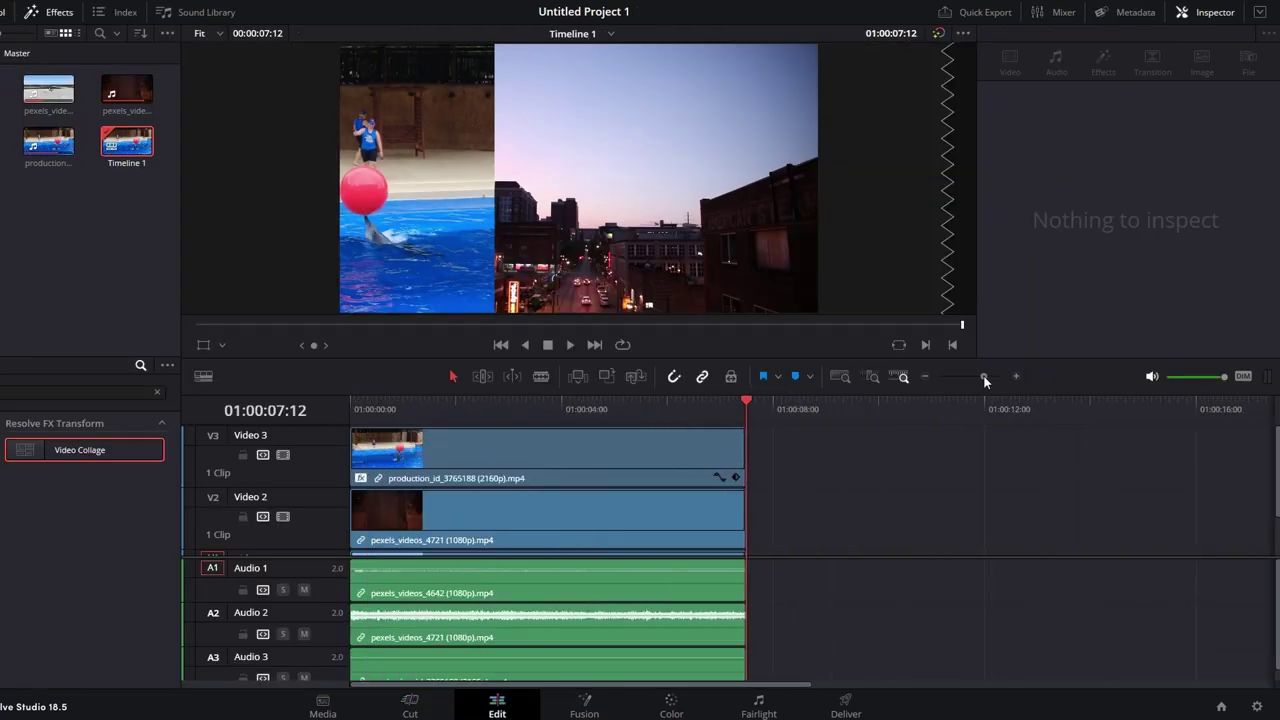
pyautogui.rightClick(525, 456)
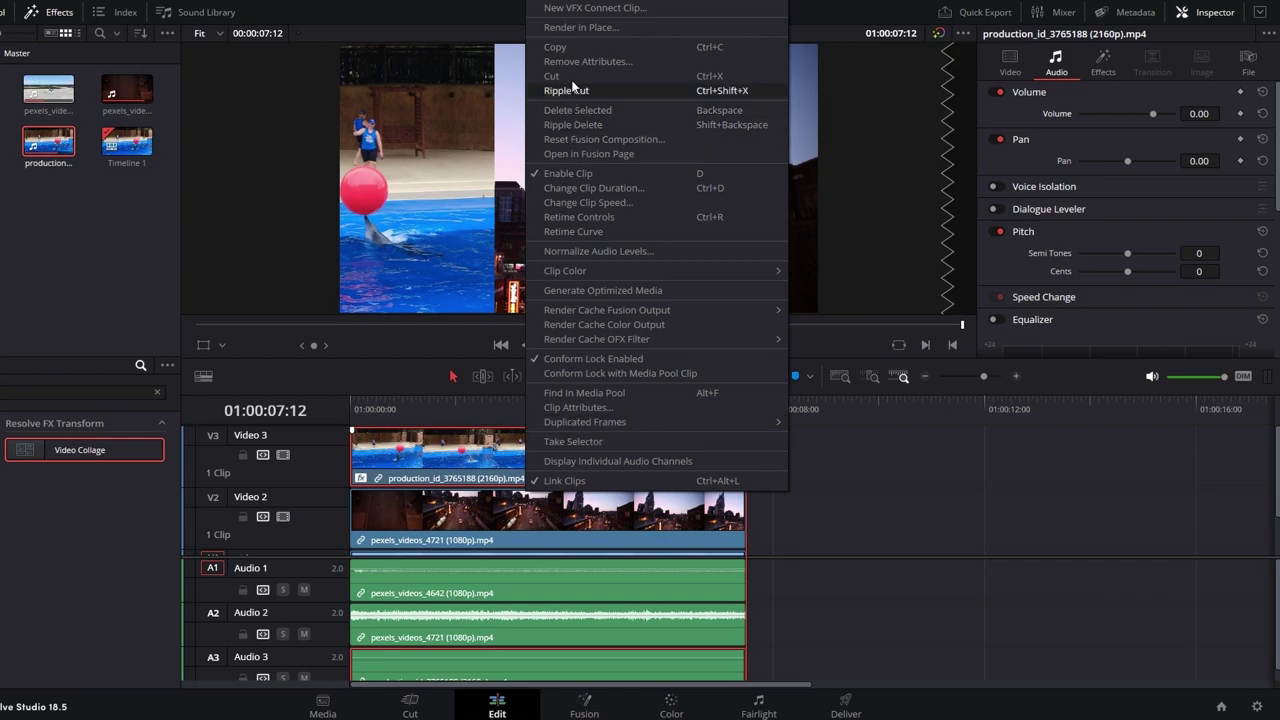
pyautogui.click(577, 48)
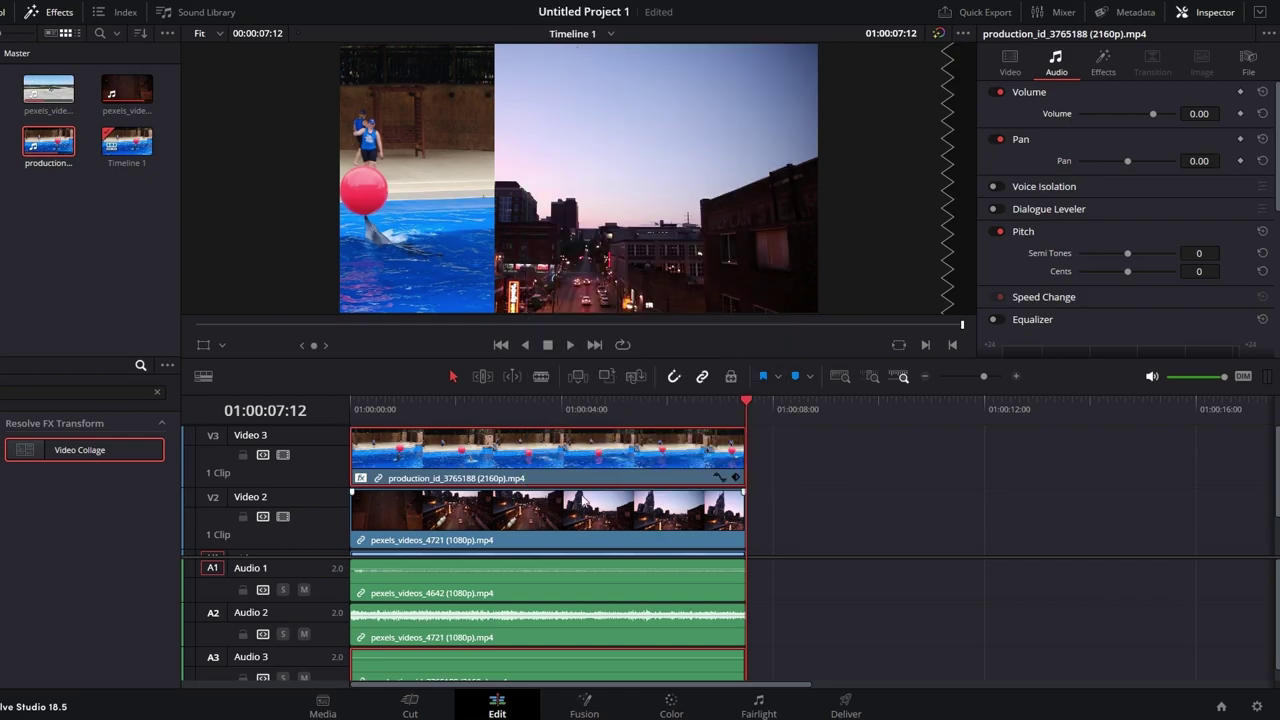
pyautogui.rightClick(570, 514)
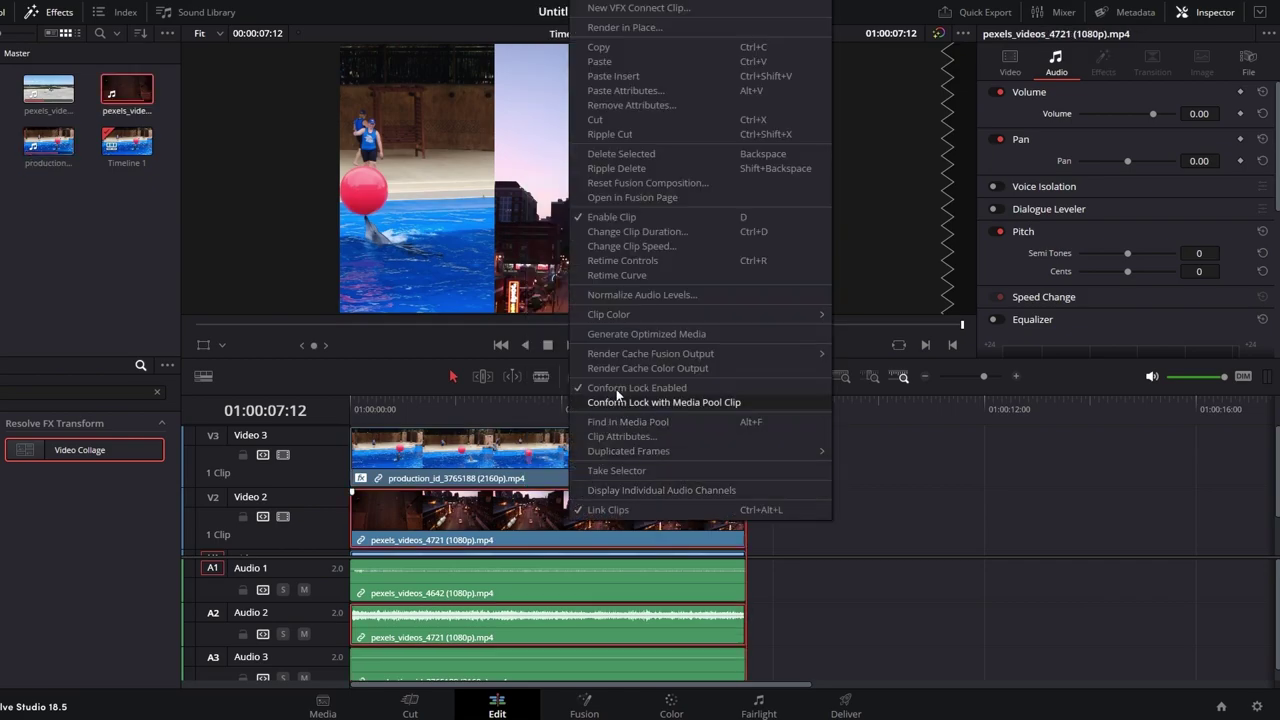
pyautogui.click(640, 91)
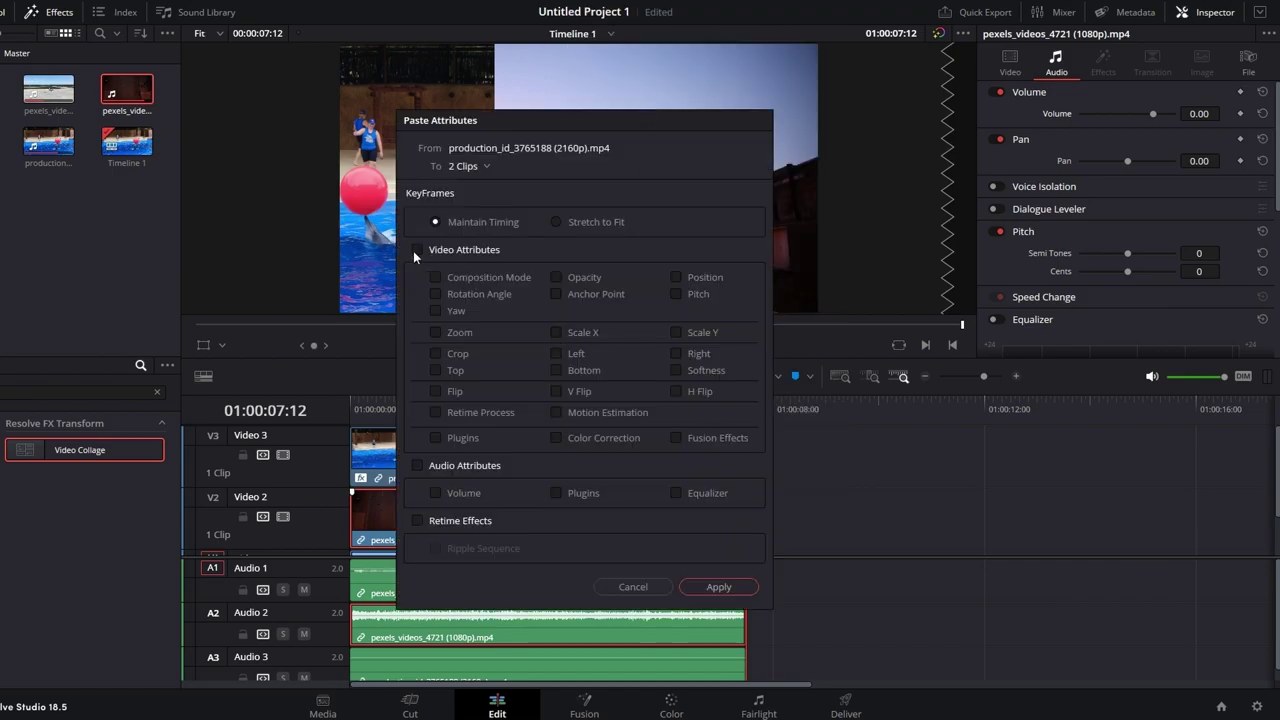
pyautogui.click(722, 585)
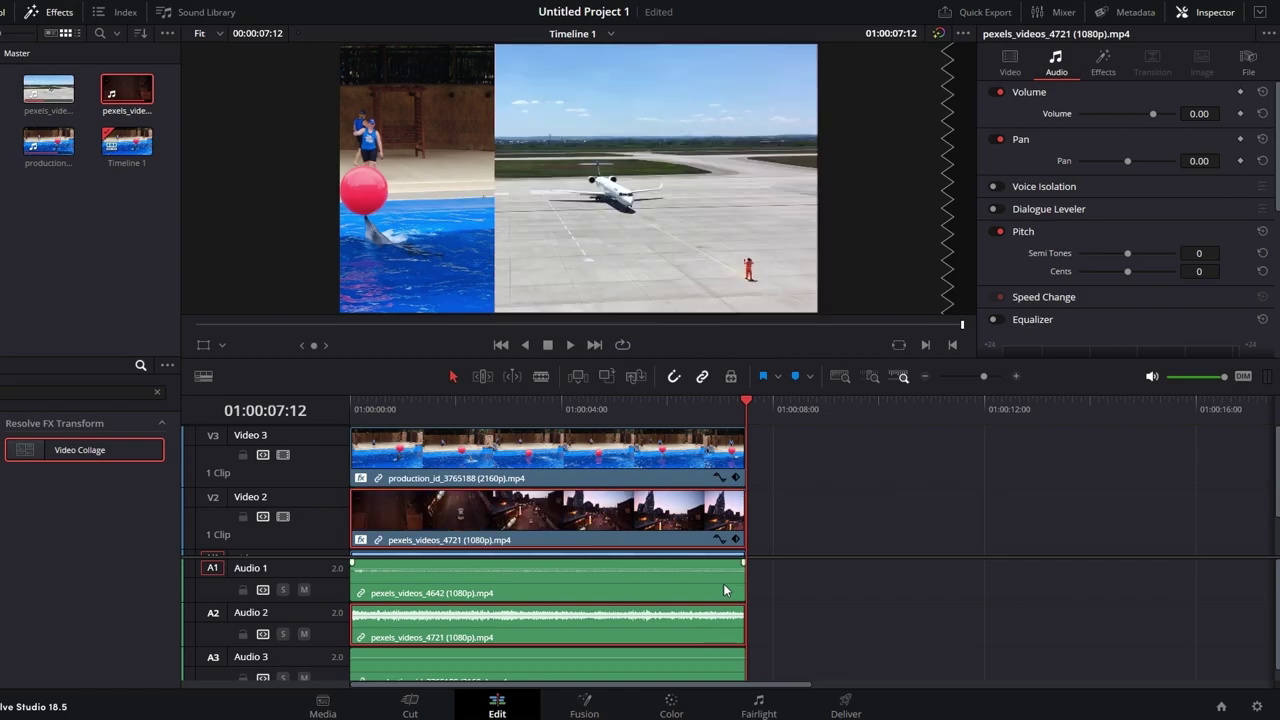
# Step: Paste the dolphin clip's video attributes and retime effects onto the airplane clip on Video 1
pyautogui.press('Left')
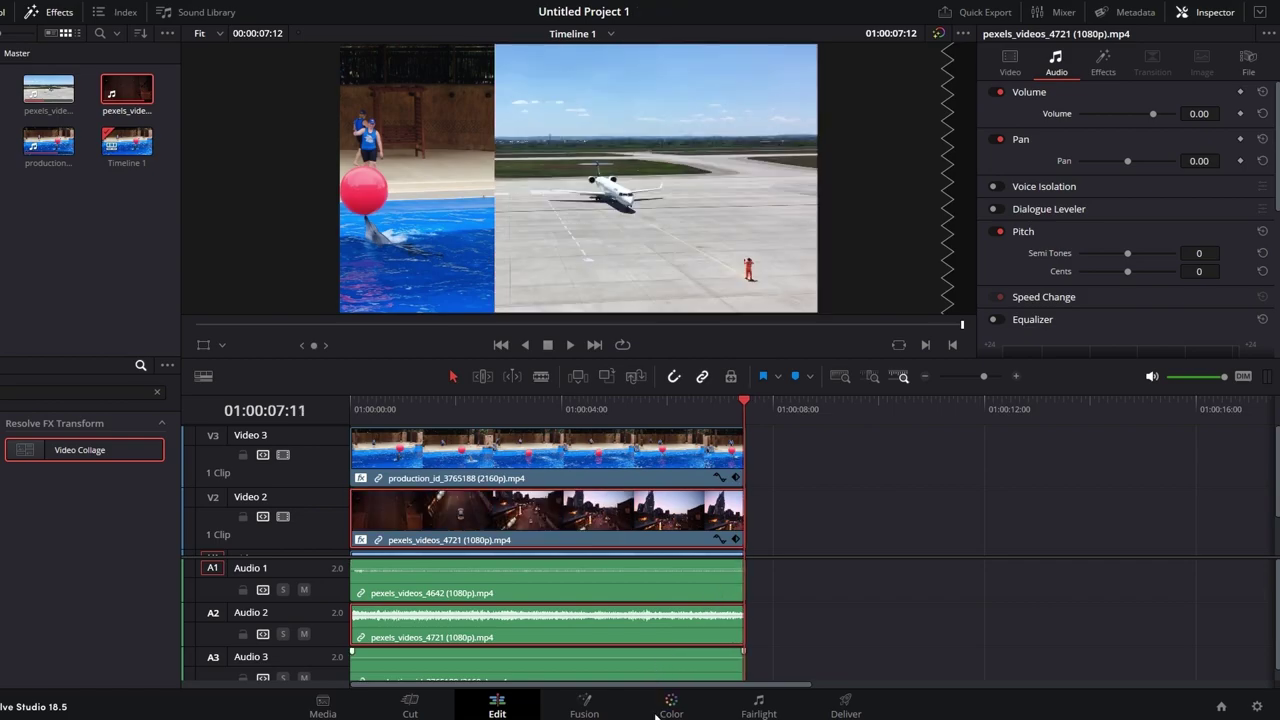
pyautogui.scroll(-1, 596, 527)
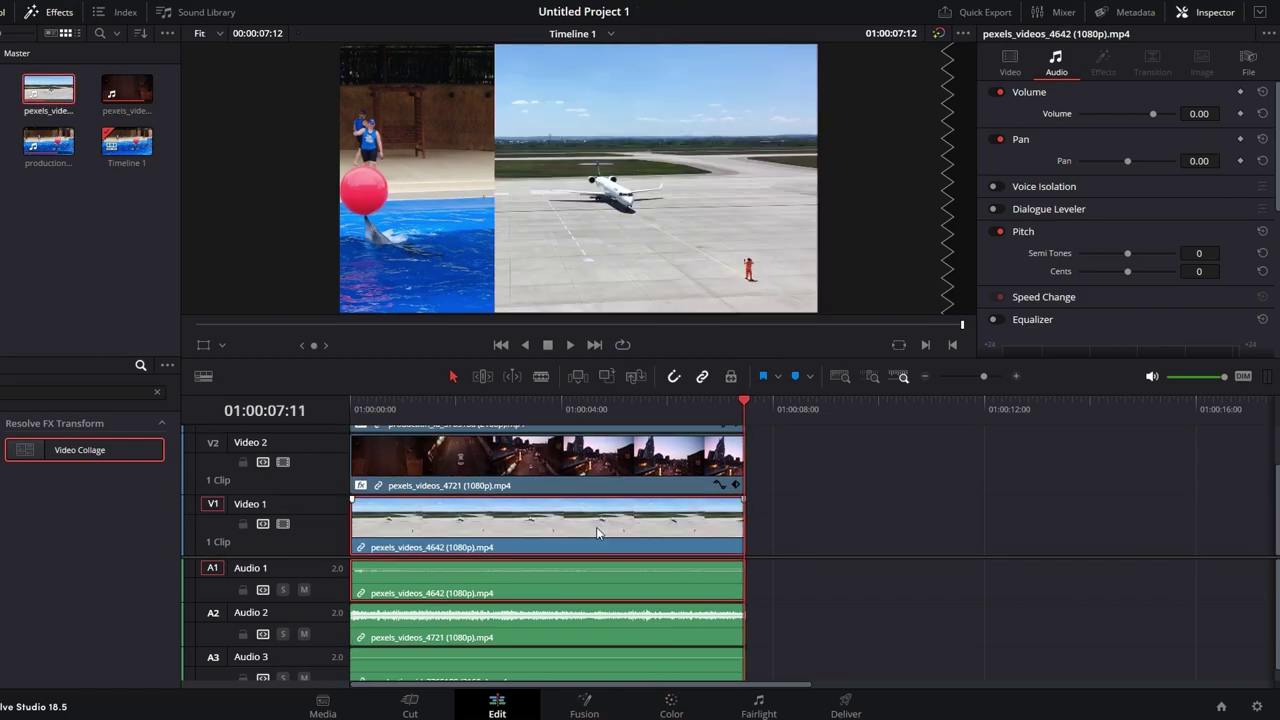
pyautogui.rightClick(596, 527)
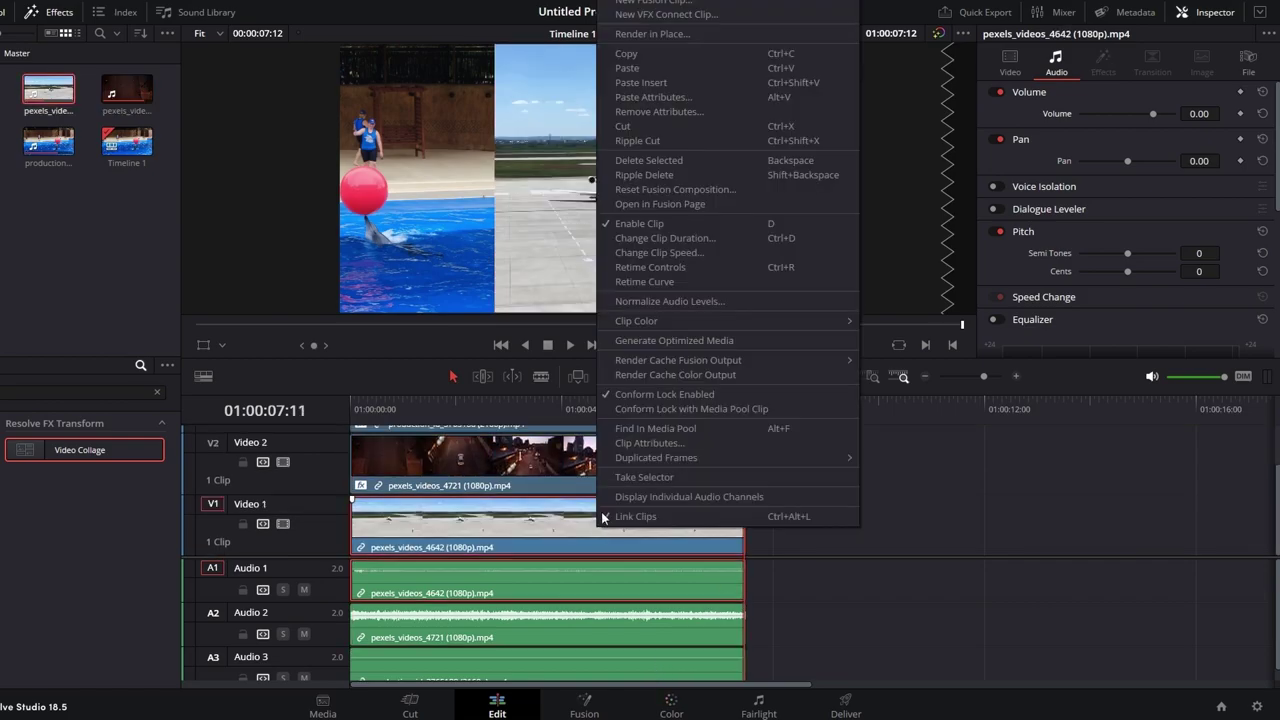
pyautogui.click(666, 97)
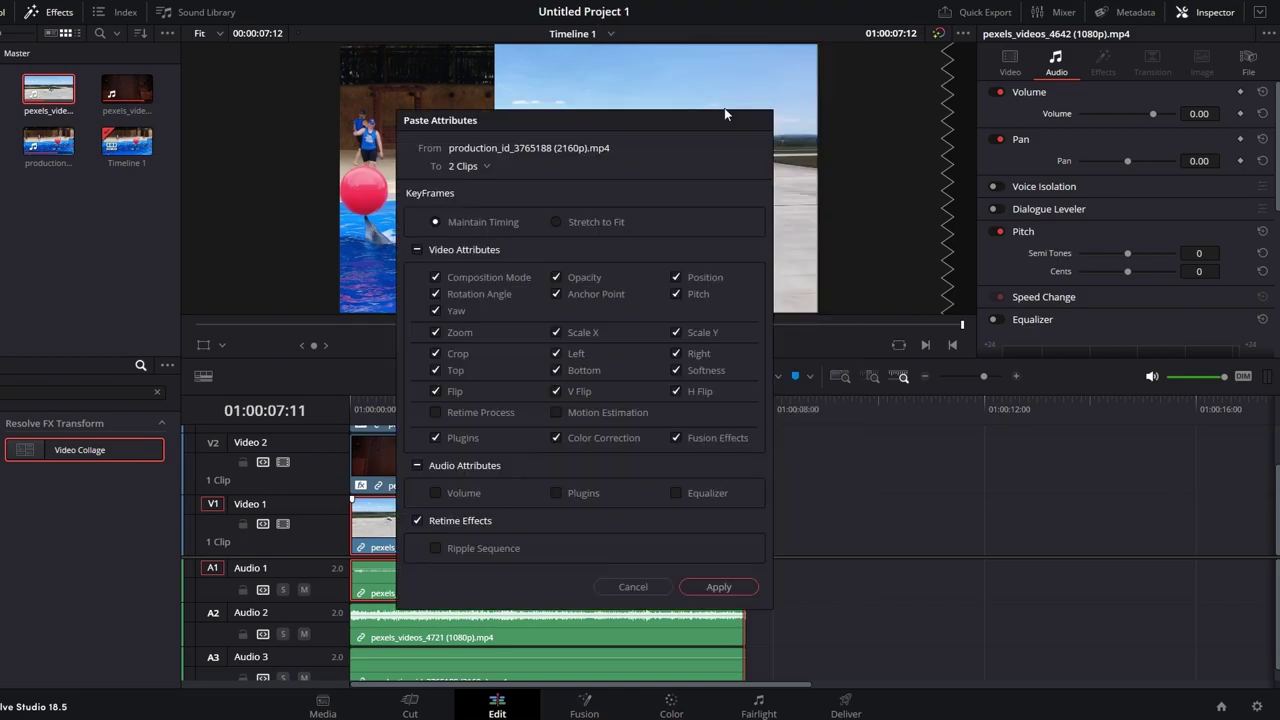
pyautogui.click(716, 587)
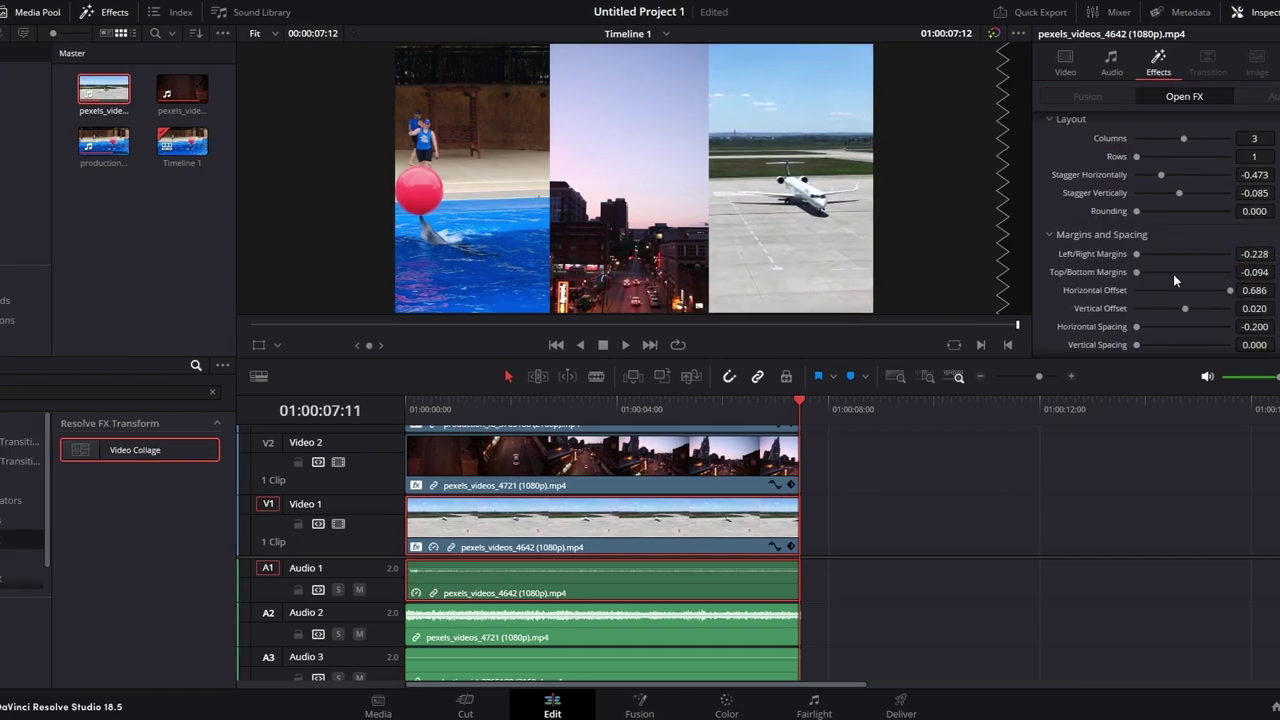
# Step: Reframe the three tiles by setting horizontal position to 4 for the airplane clip, -38 for the city clip and 140 for the dolphin clip
pyautogui.click(1113, 62)
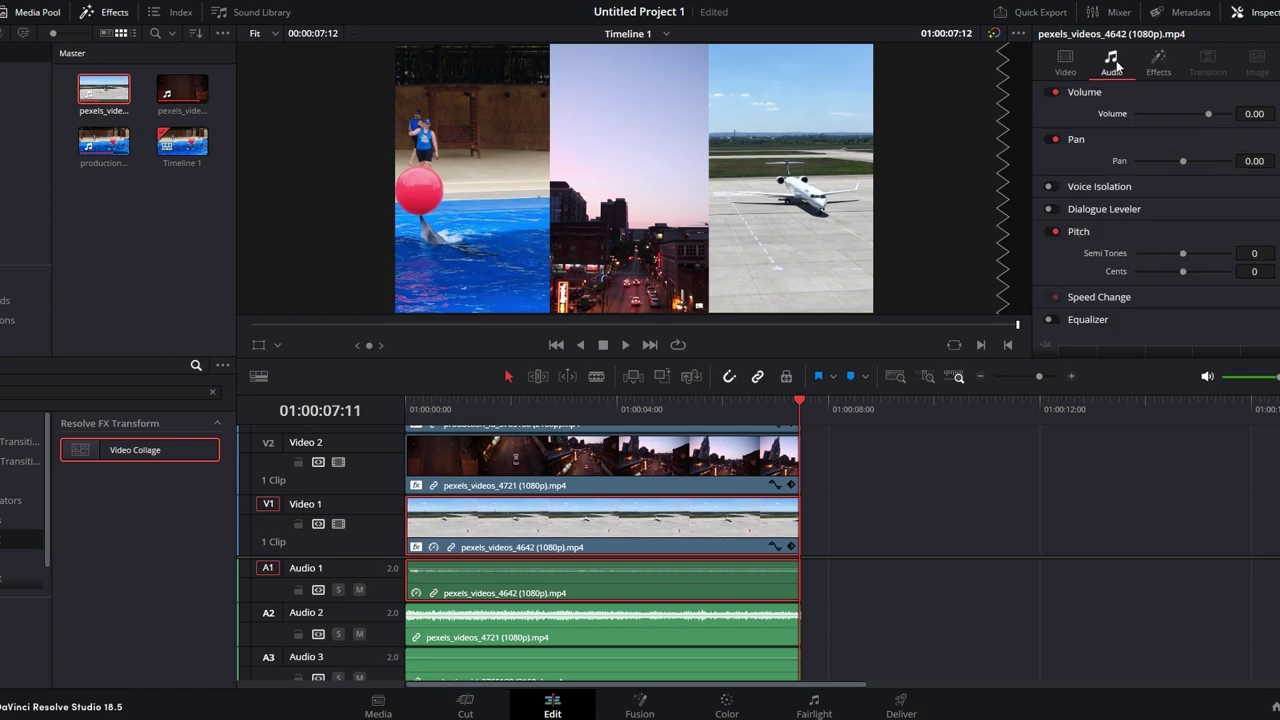
pyautogui.click(1066, 64)
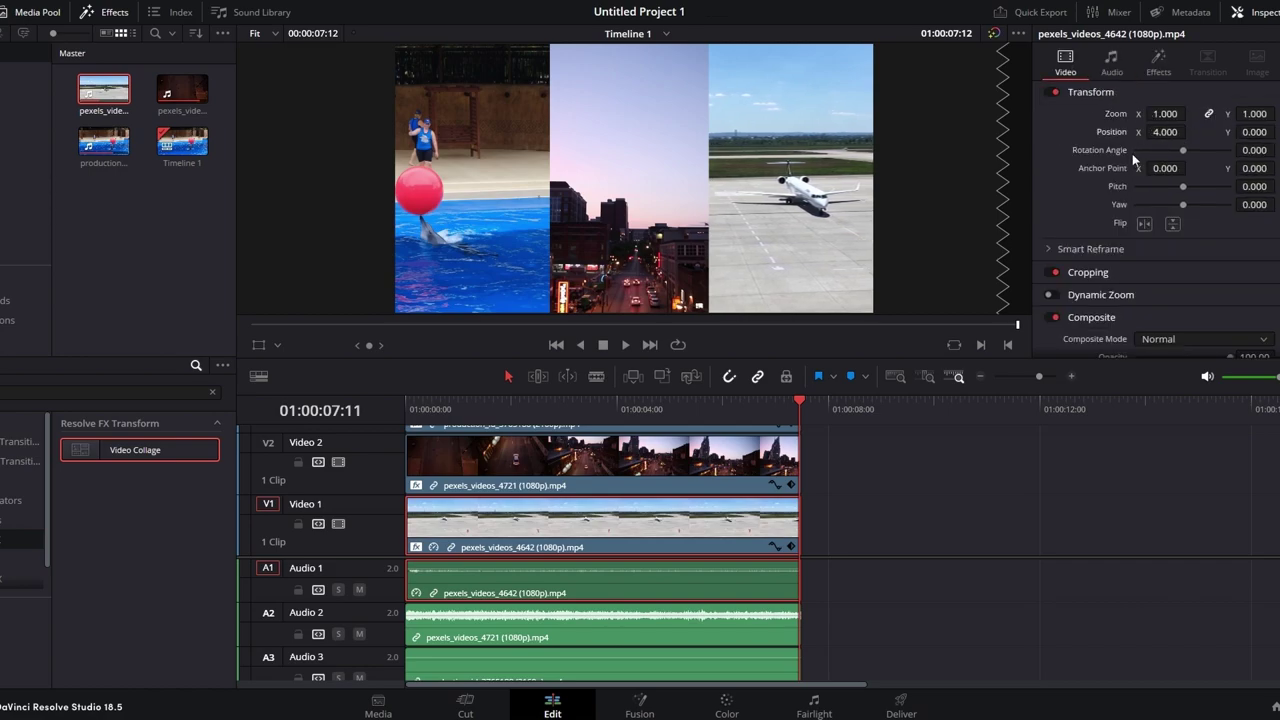
pyautogui.click(646, 468)
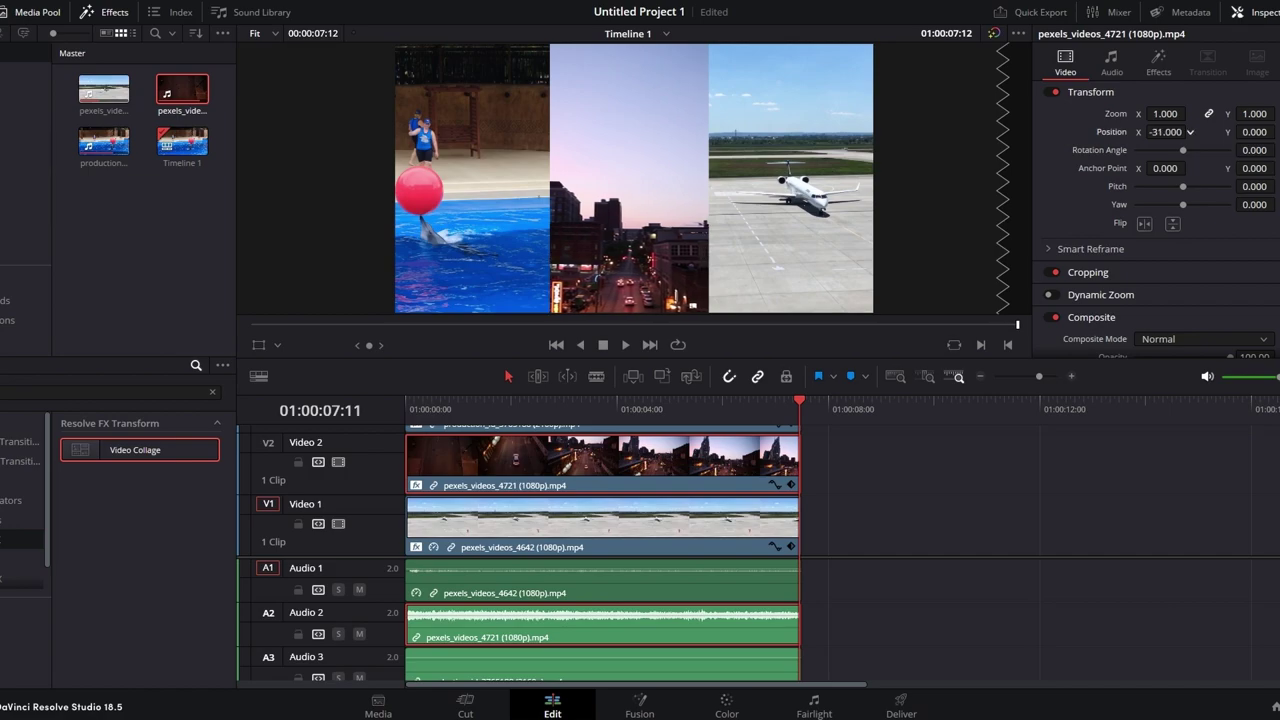
pyautogui.scroll(1, 667, 447)
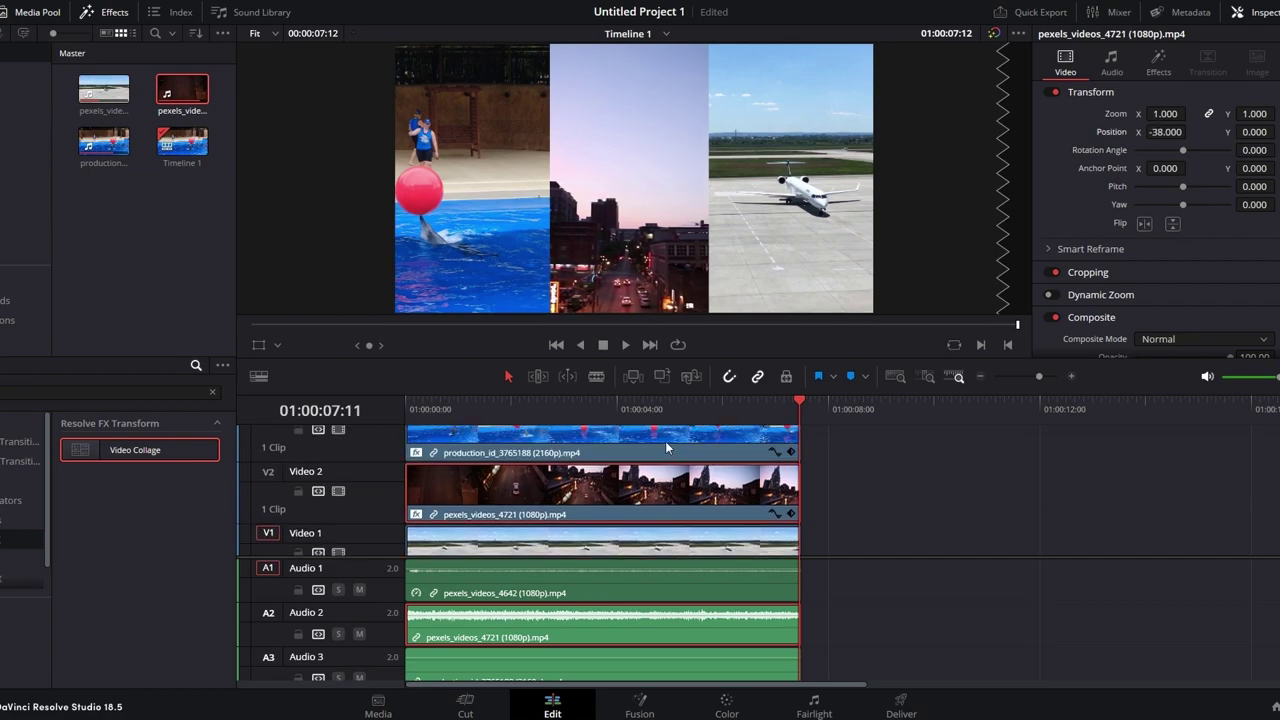
pyautogui.click(667, 447)
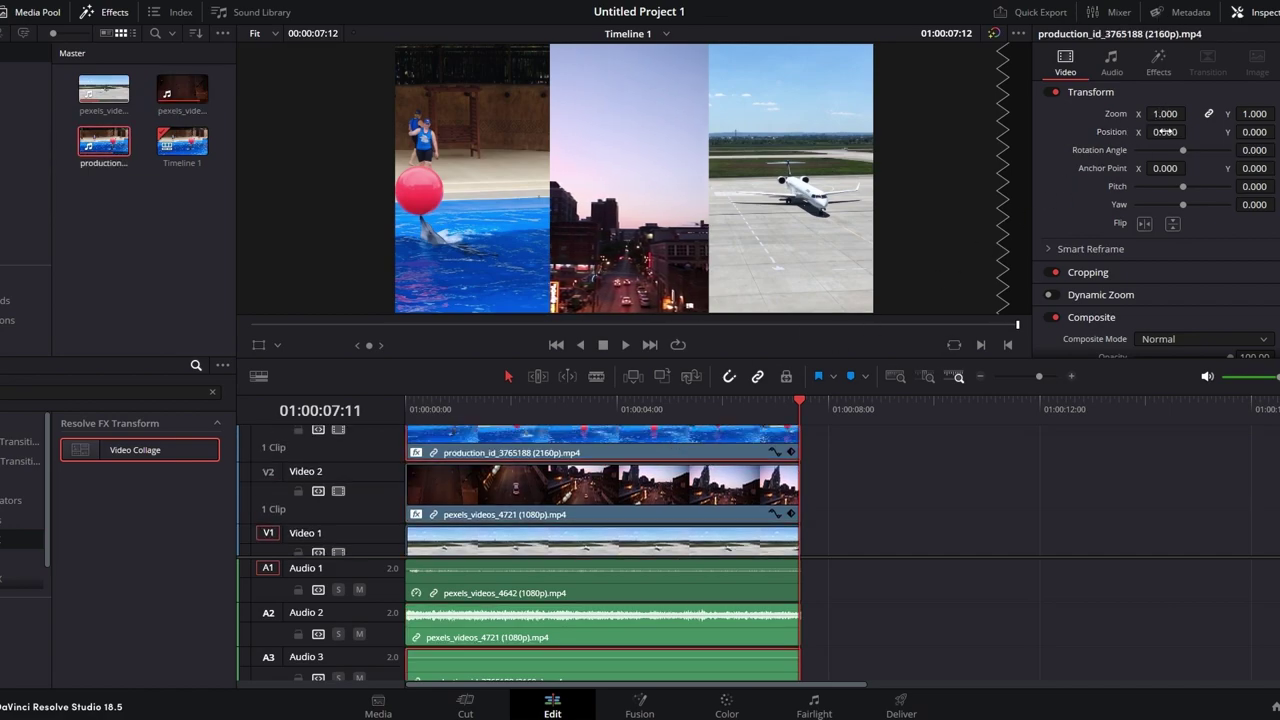
pyautogui.moveTo(1163, 131); pyautogui.dragTo(1243, 131)
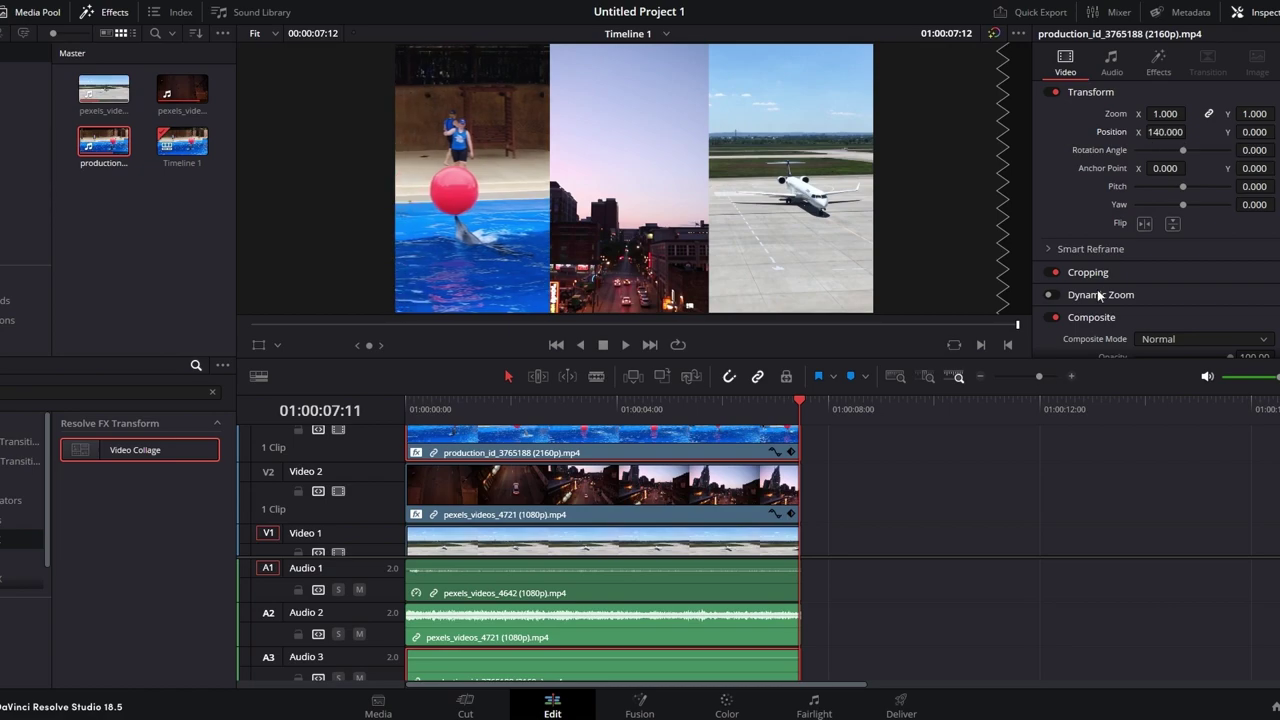
# Step: Play back the finished three-way collage from the timeline's beginning on the Cut page
pyautogui.click(465, 705)
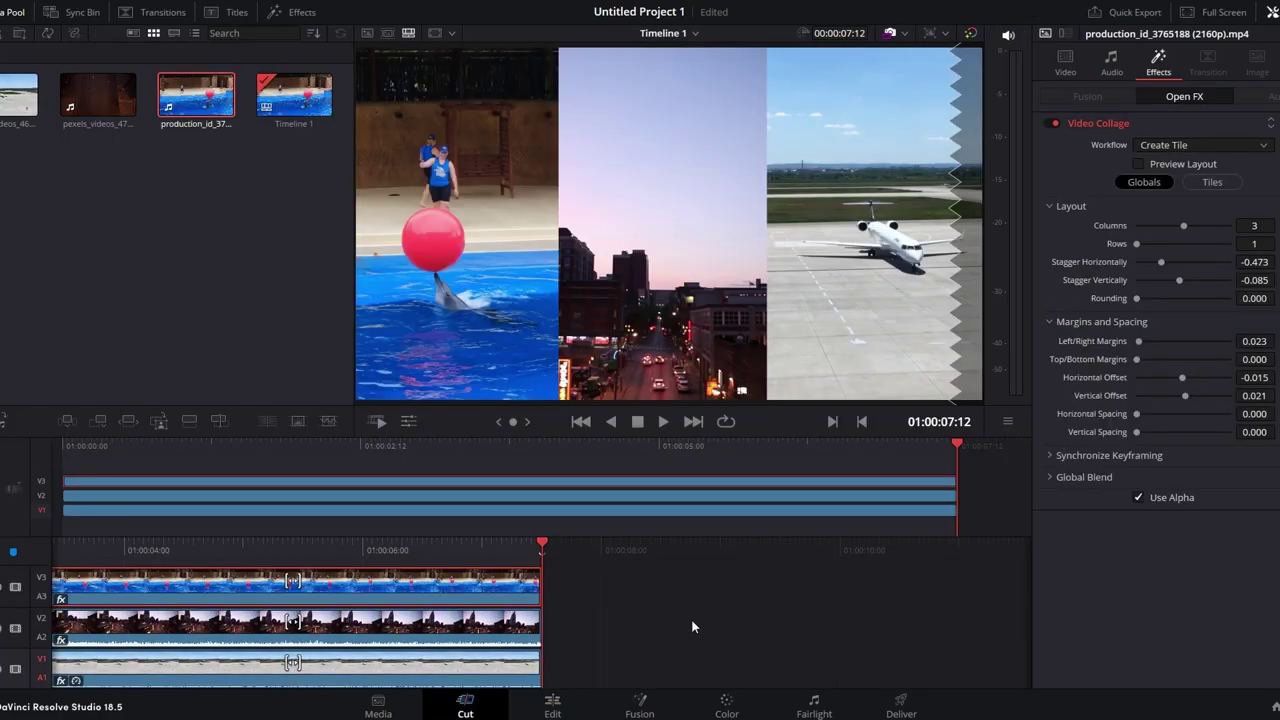
pyautogui.click(62, 445)
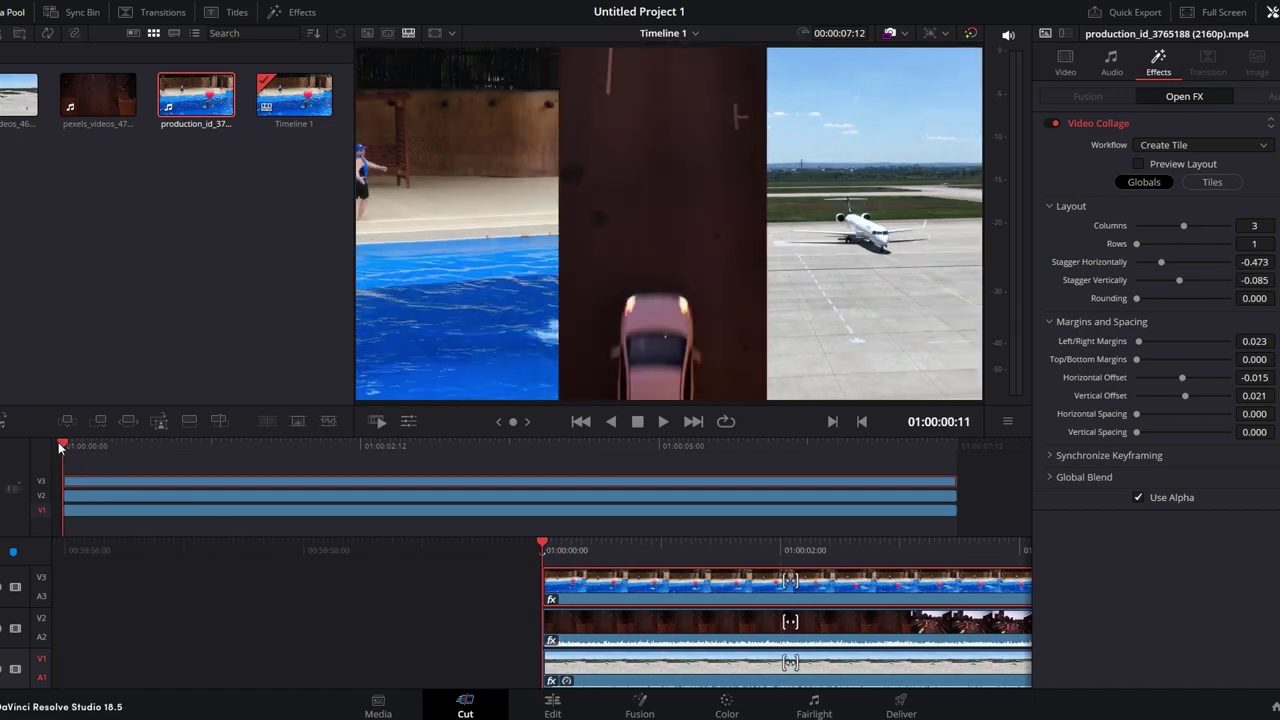
pyautogui.press('space')
pyautogui.press('space')
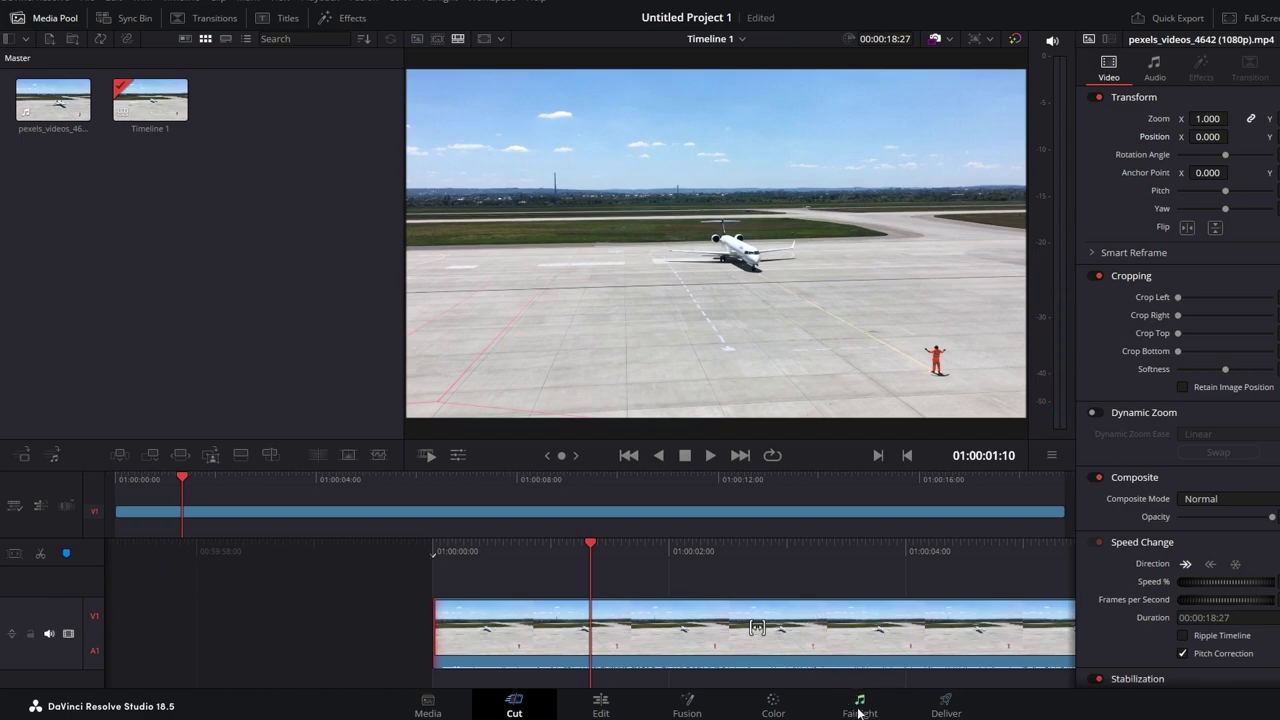
# Step: Add a stereo audio track below Audio 1 on the Fairlight page
pyautogui.click(859, 710)
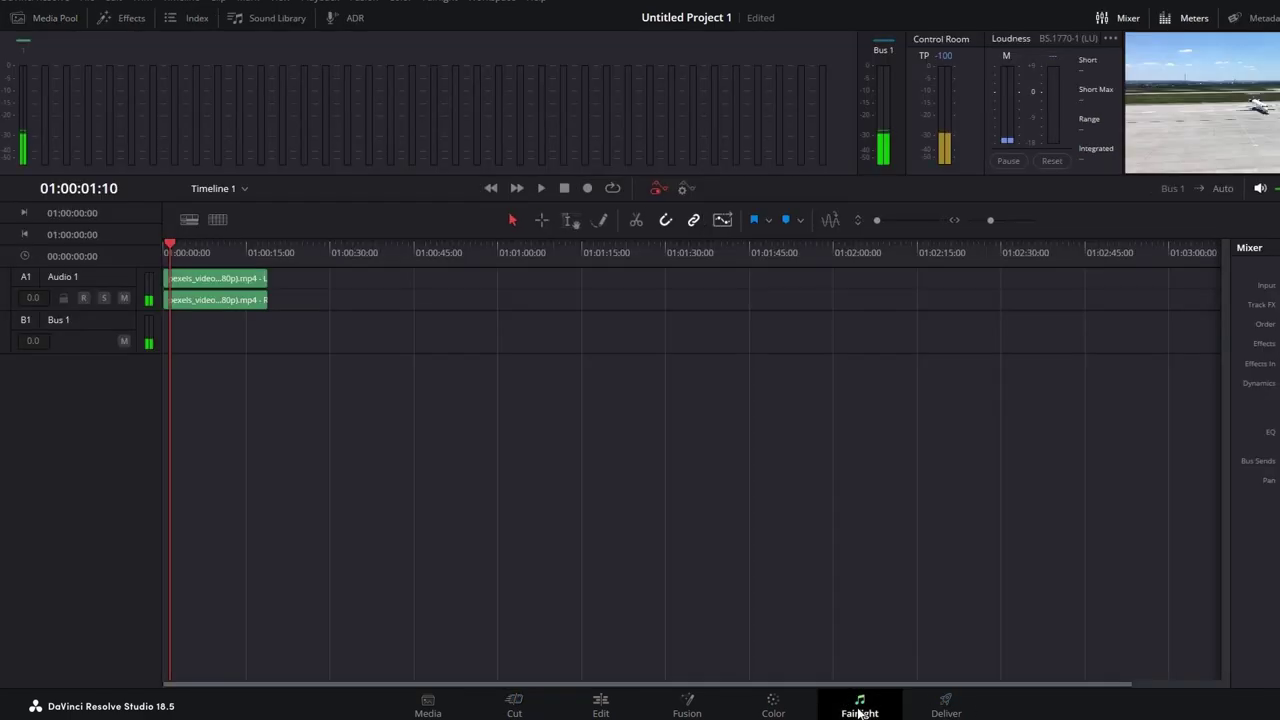
pyautogui.rightClick(90, 393)
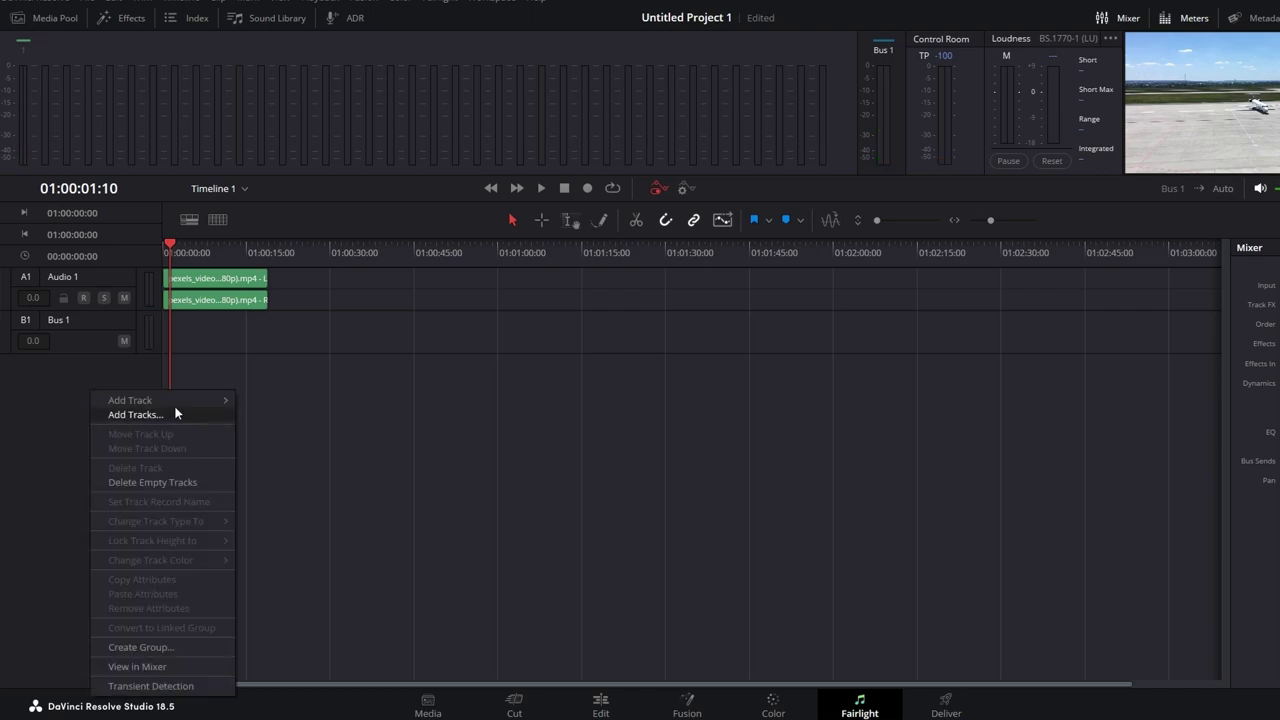
pyautogui.moveTo(188, 399)
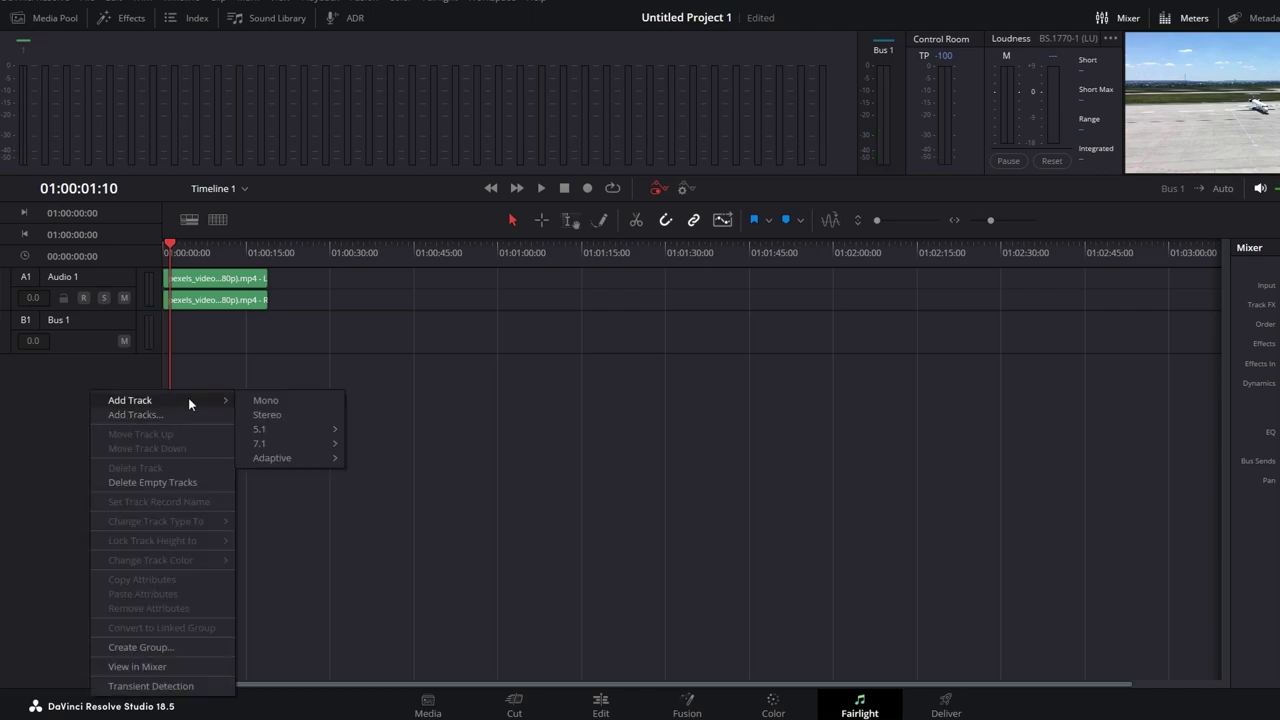
pyautogui.click(272, 402)
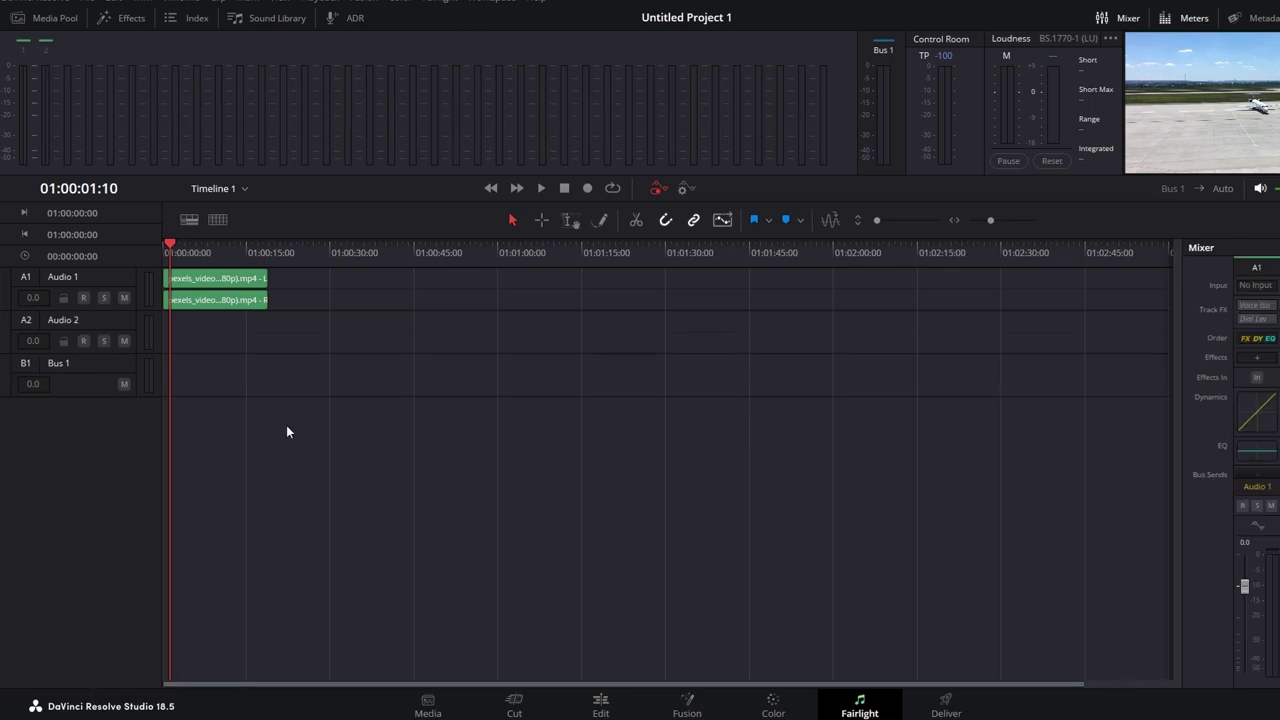
pyautogui.doubleClick(52, 320)
pyautogui.click(24, 482)
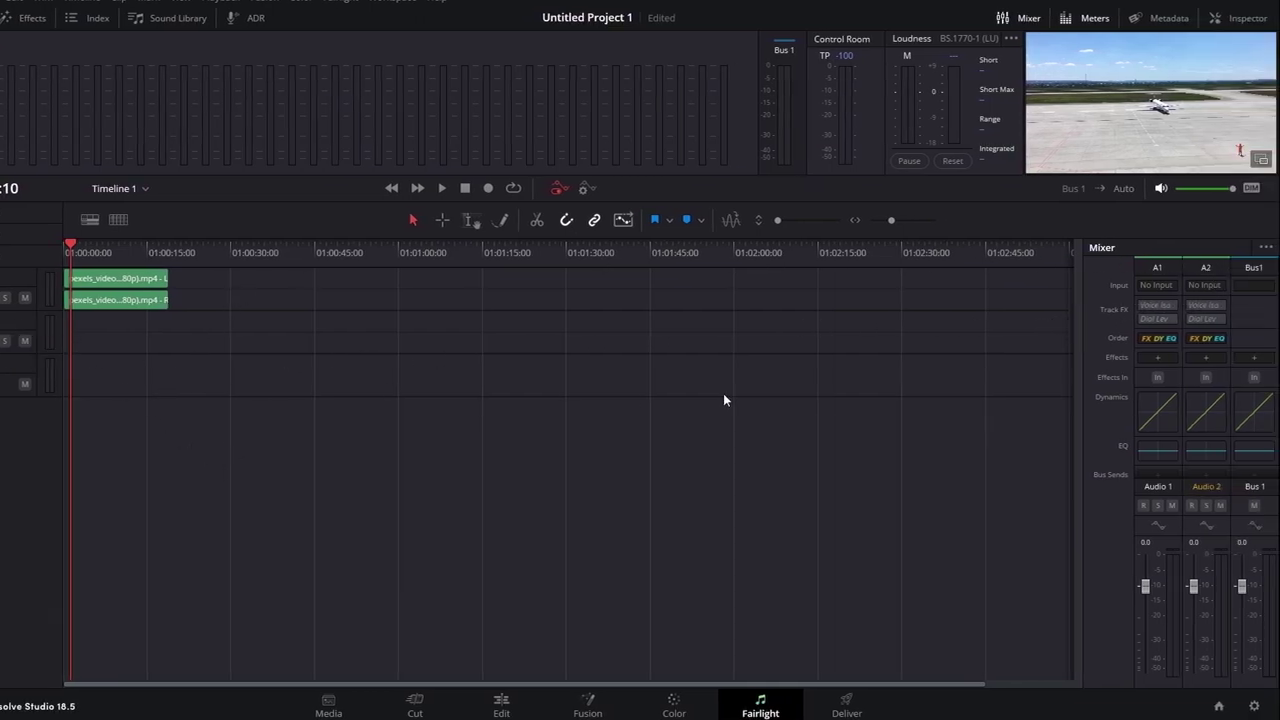
# Step: Patch Microphone (Arctis 5 Chat) input 1 to both channels of the Audio 2 track
pyautogui.click(1206, 285)
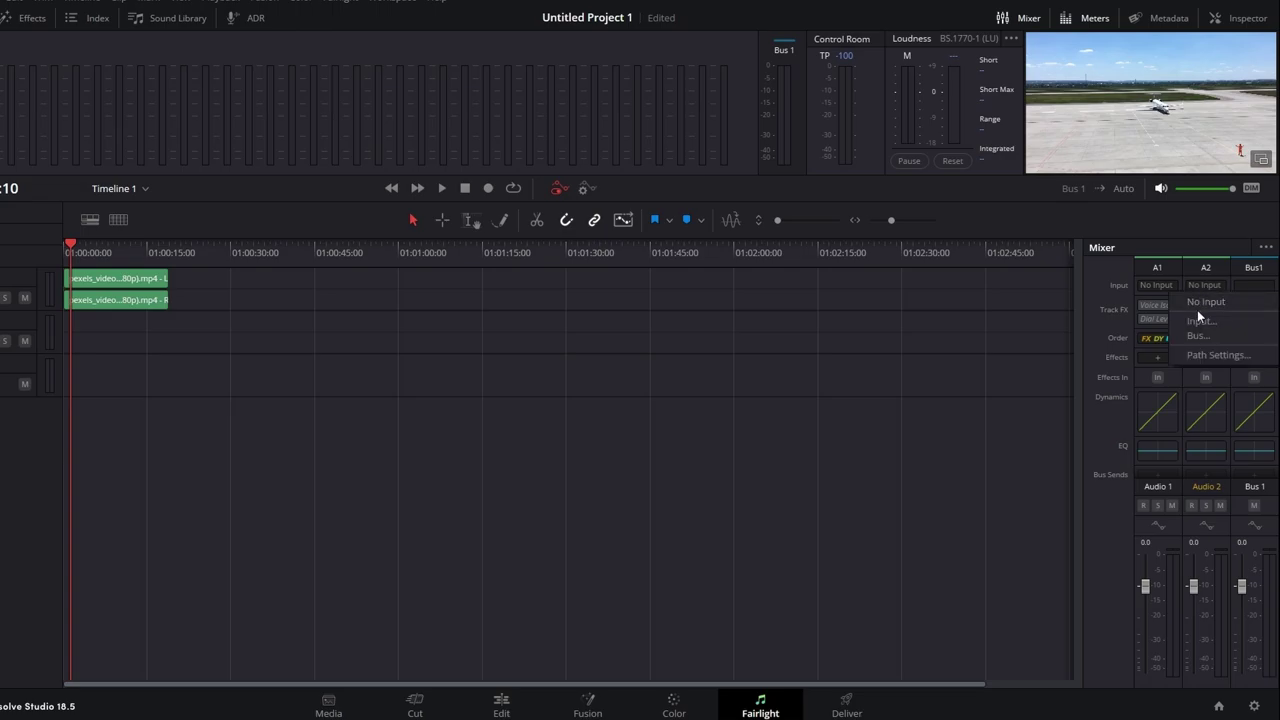
pyautogui.click(1194, 318)
pyautogui.click(255, 131)
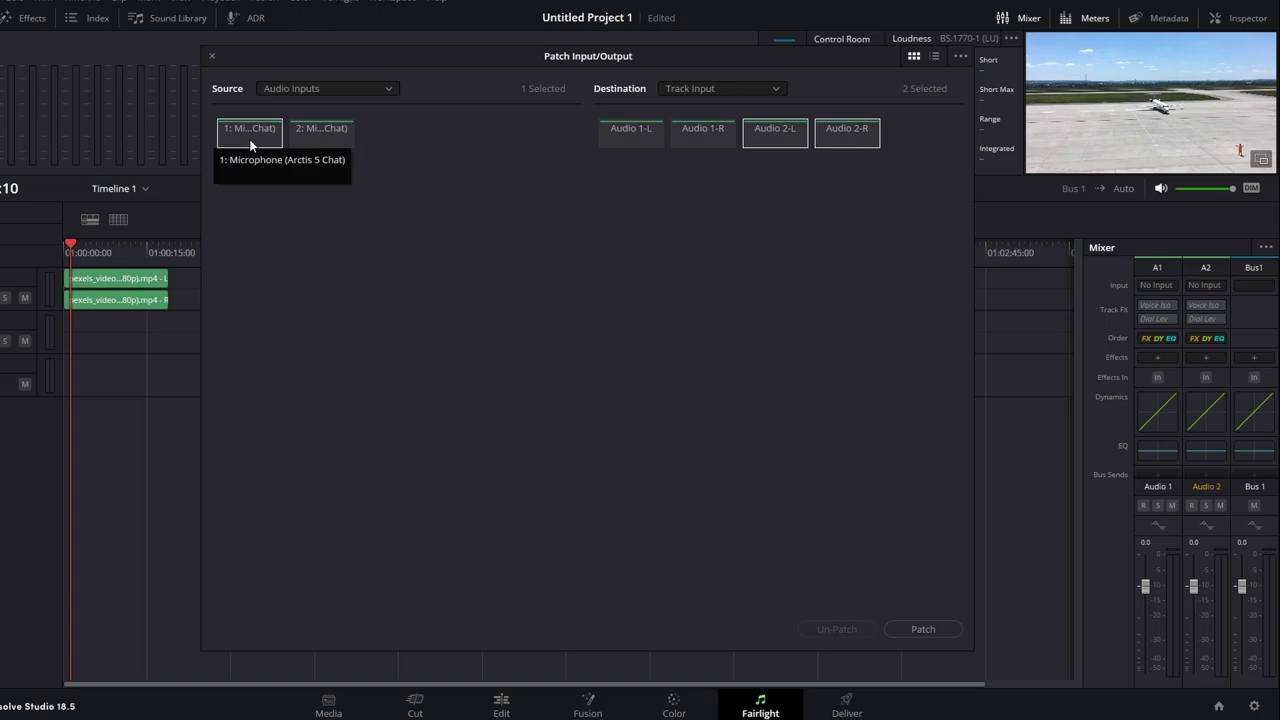
pyautogui.click(924, 629)
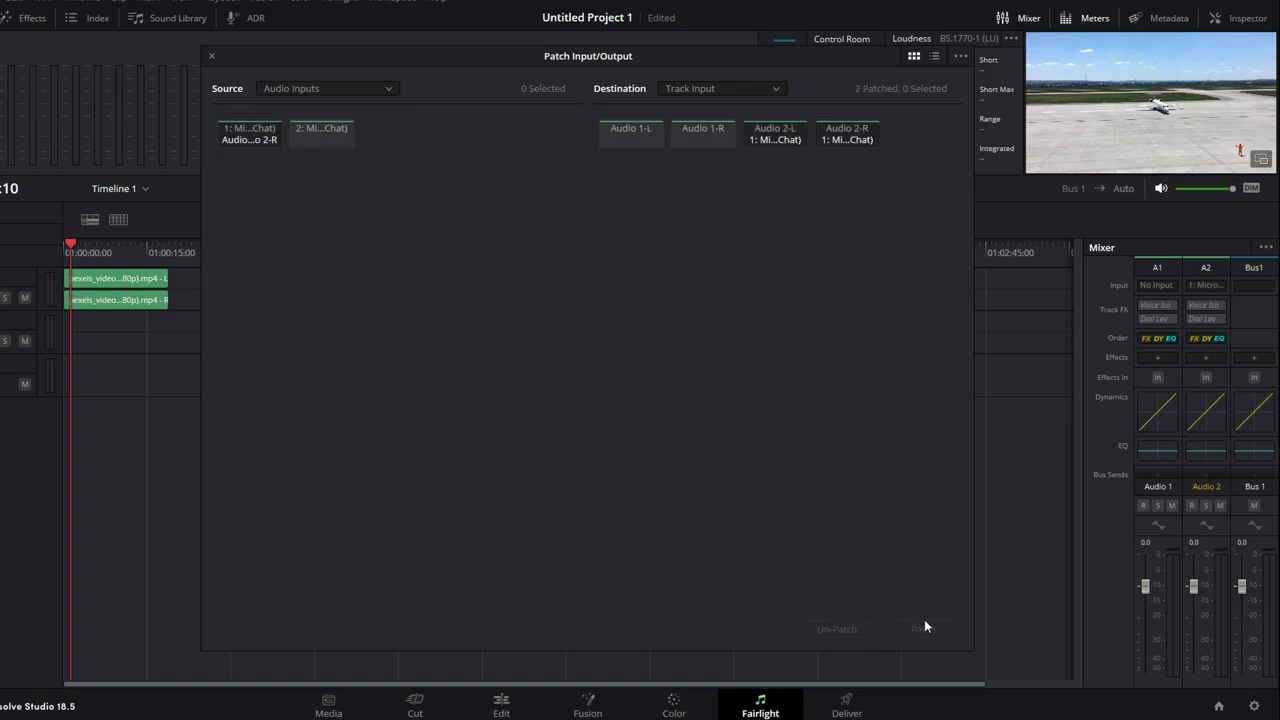
pyautogui.click(212, 56)
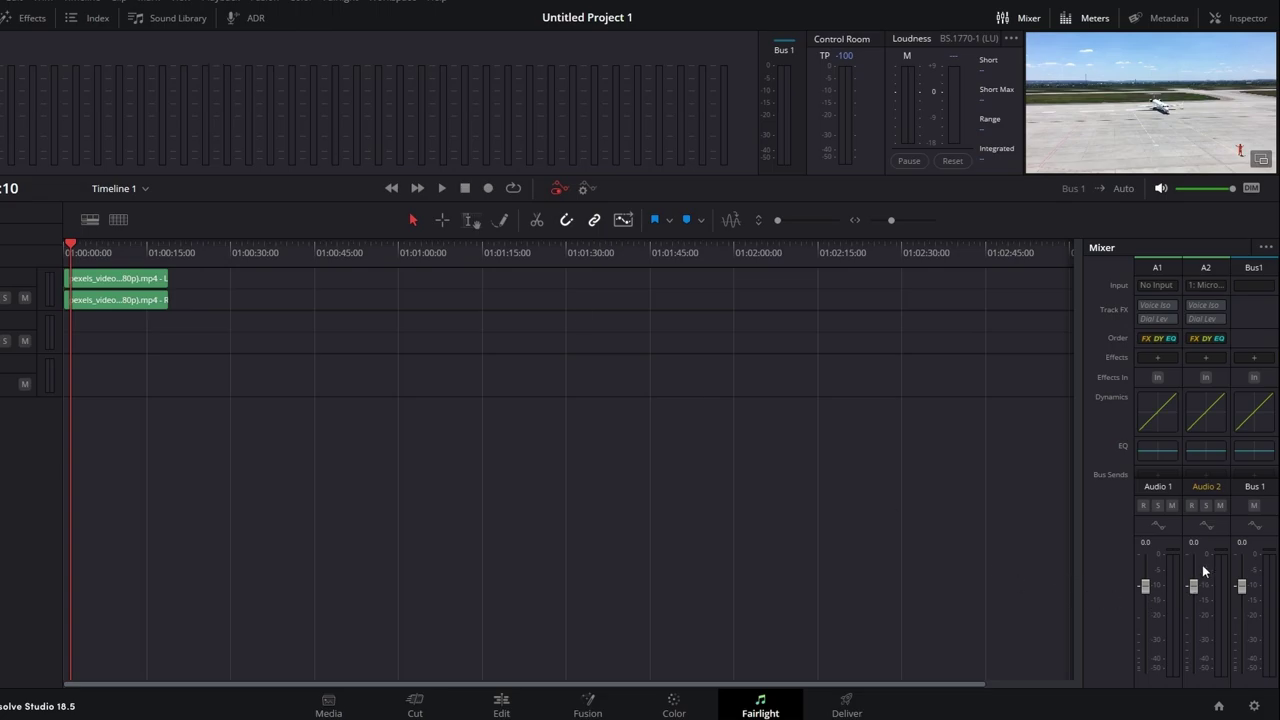
# Step: Arm Audio 2 for recording and record a short voice-over from the playhead position
pyautogui.click(1192, 504)
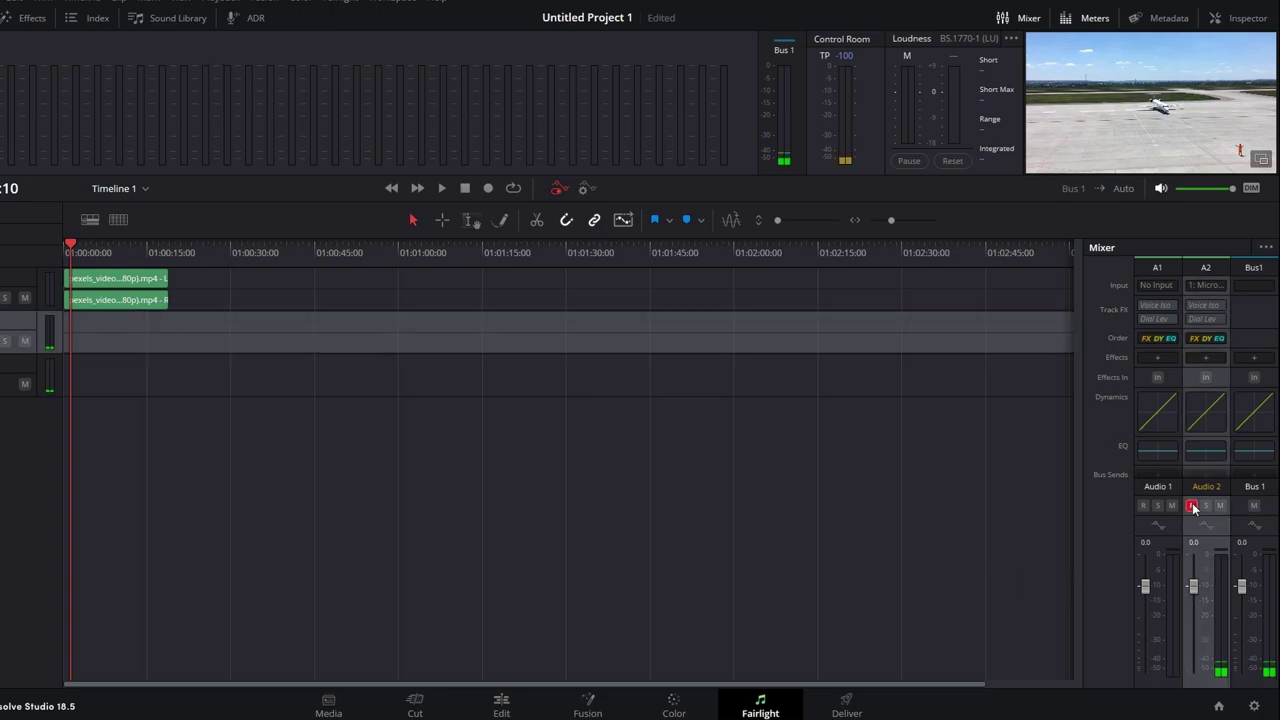
pyautogui.click(1192, 505)
pyautogui.click(1191, 505)
pyautogui.click(487, 190)
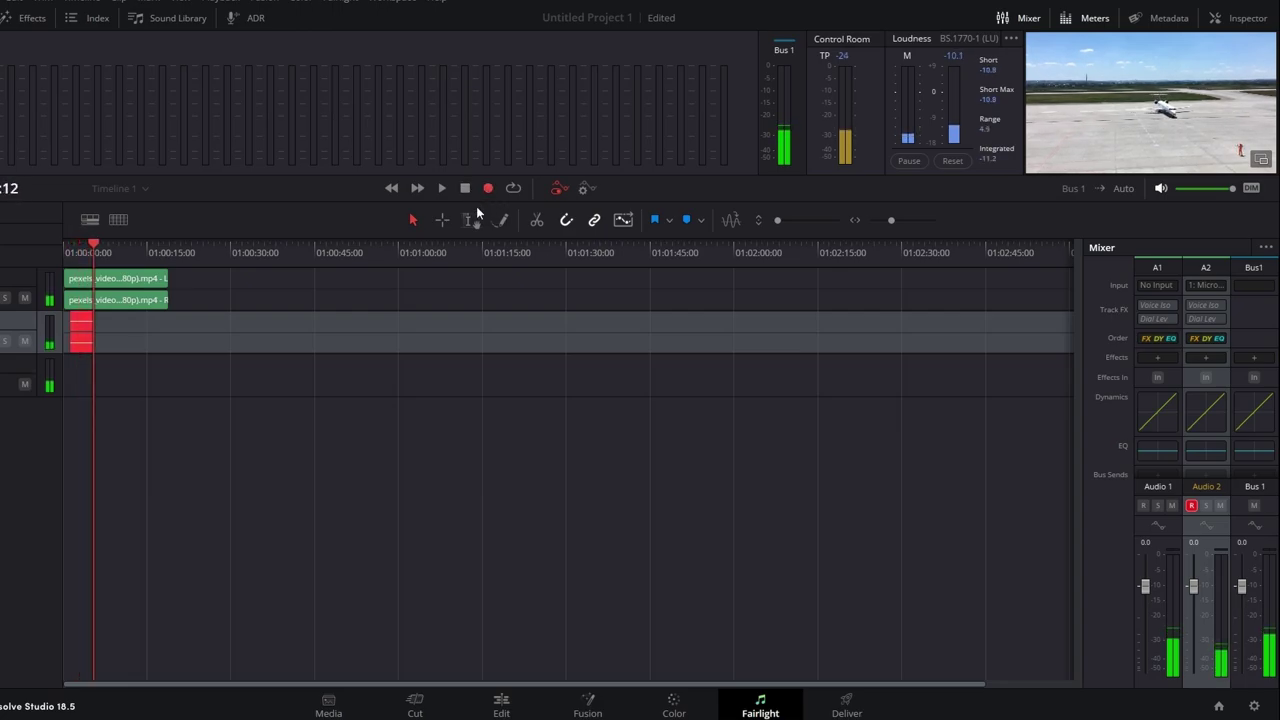
pyautogui.click(470, 188)
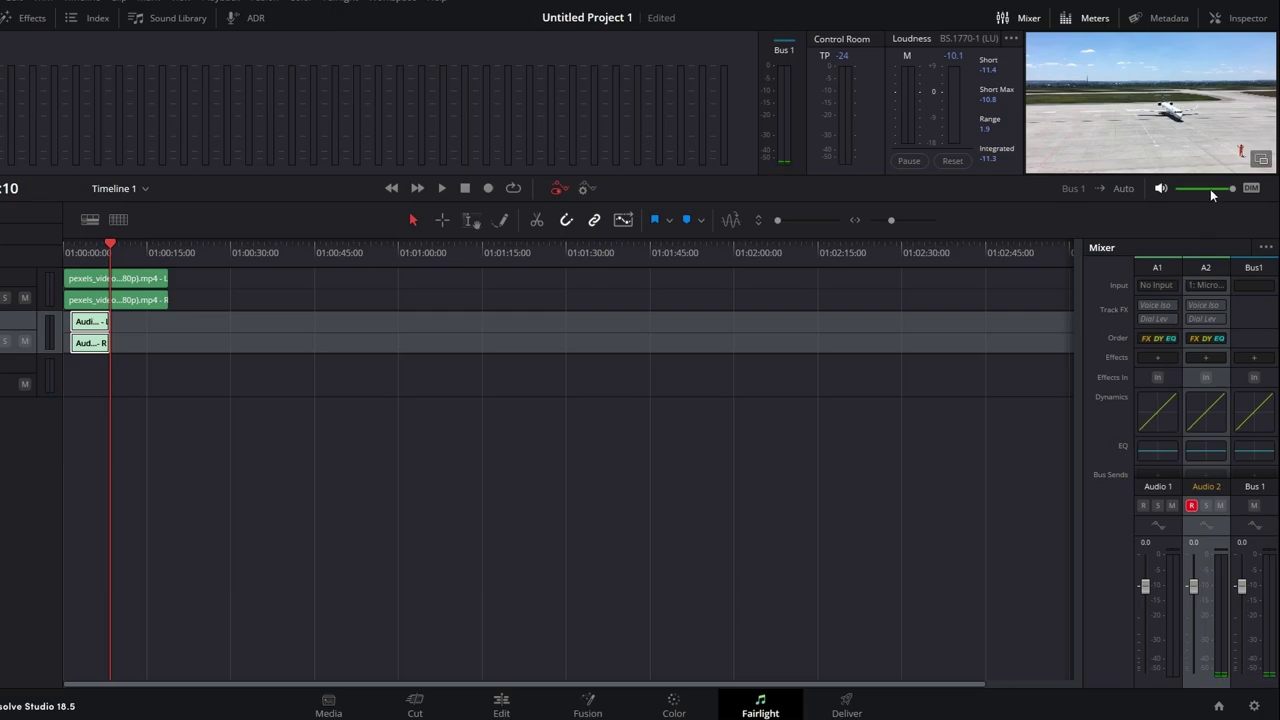
# Step: Lower the monitoring volume to minimum and add the Noise Reduction effect to Audio 2, leaving it switched off
pyautogui.moveTo(1210, 189); pyautogui.dragTo(1178, 189)
pyautogui.click(1206, 357)
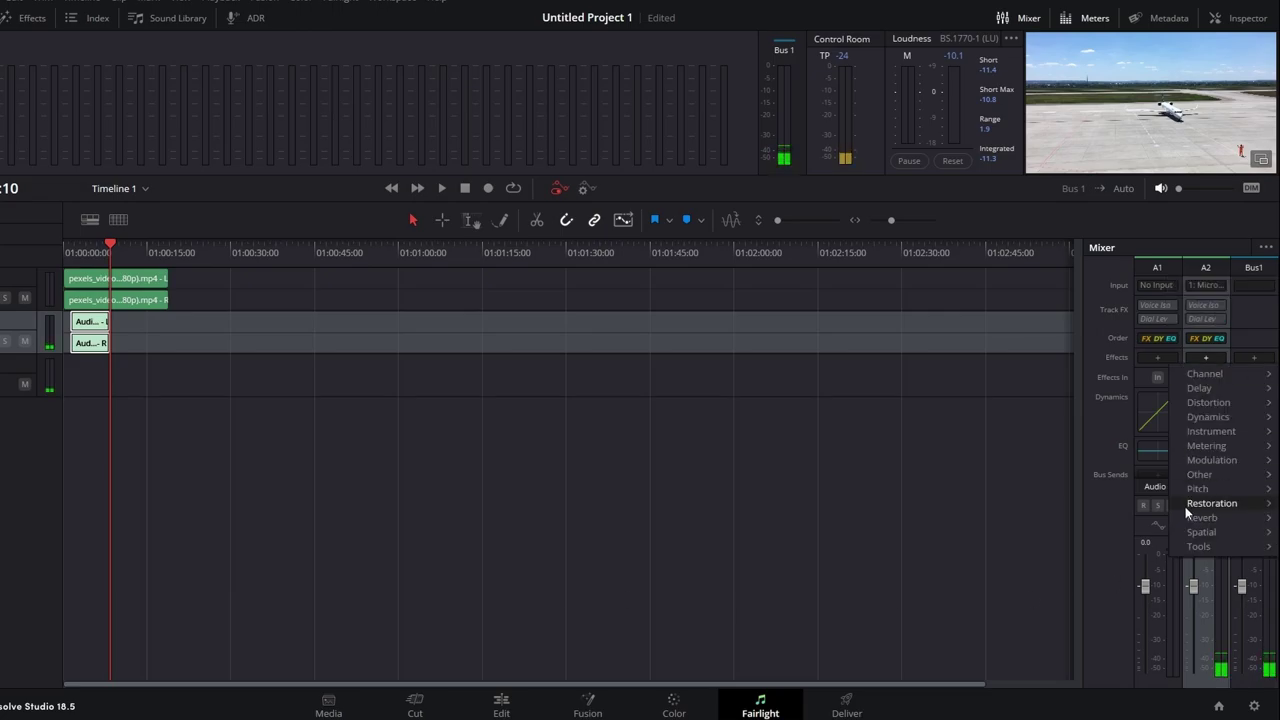
pyautogui.moveTo(1196, 505)
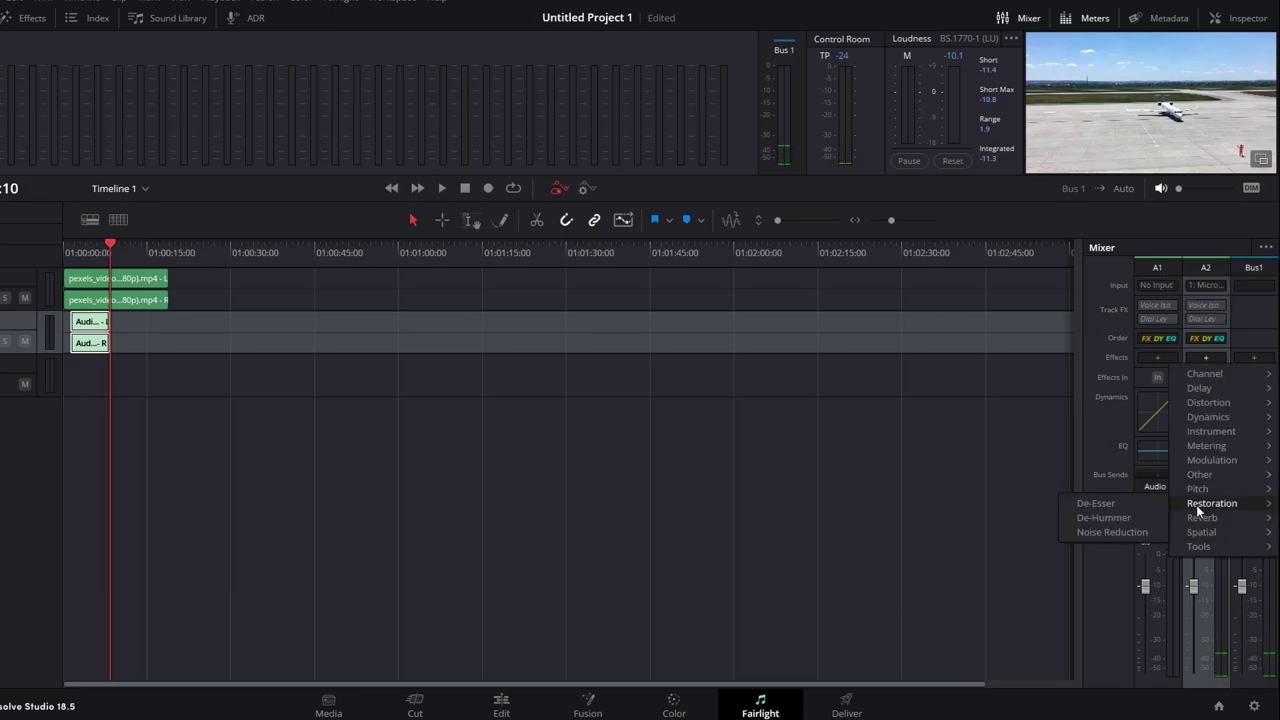
pyautogui.click(1103, 531)
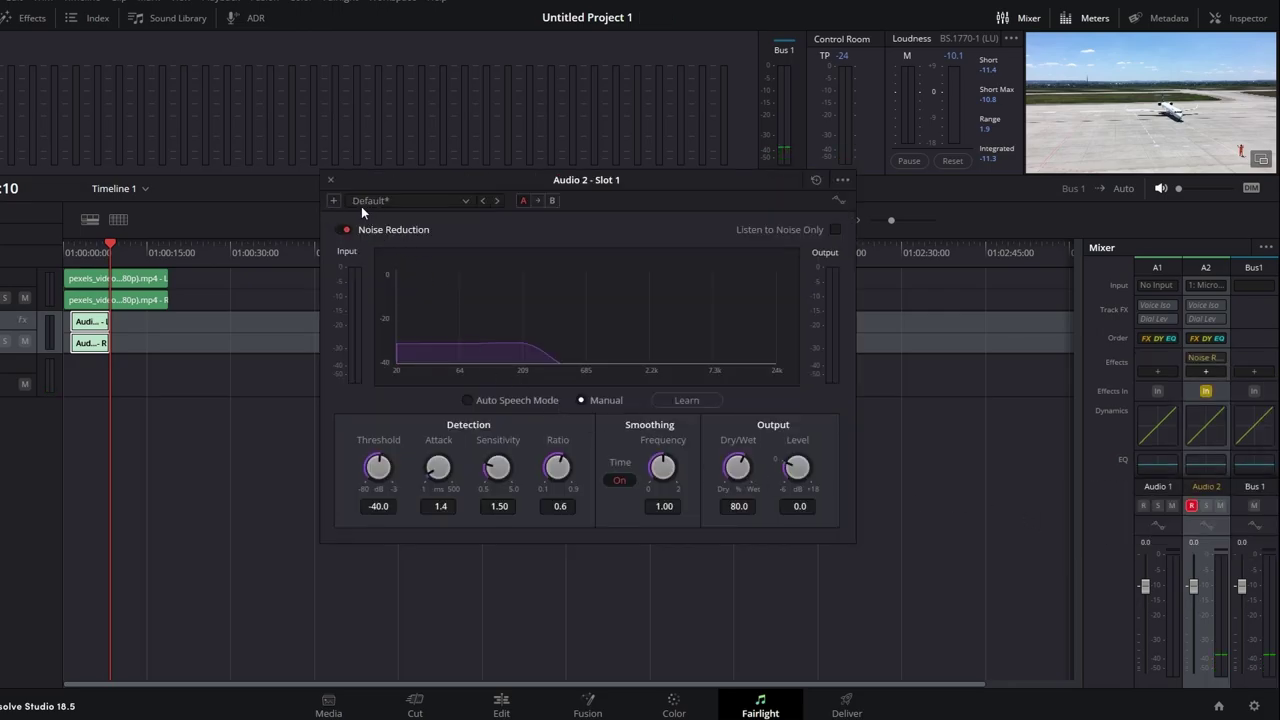
pyautogui.click(348, 232)
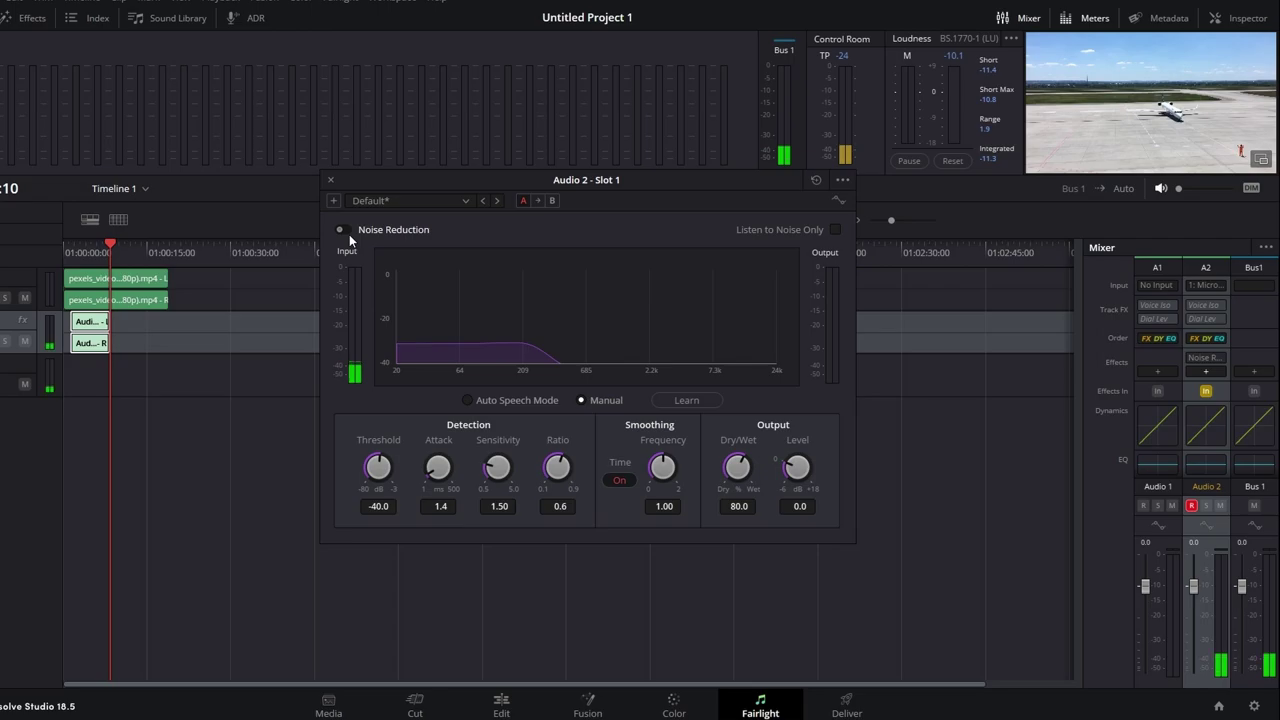
pyautogui.click(330, 180)
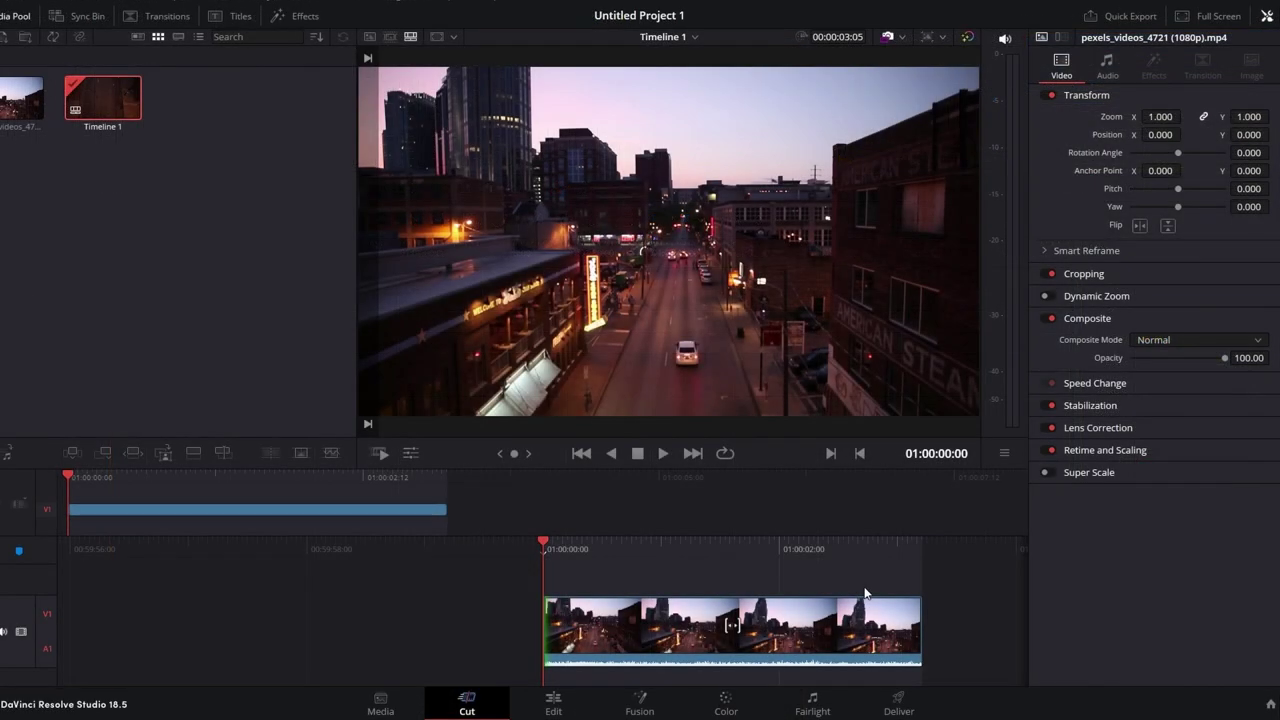
# Step: Open the Deliver page for the city clip's timeline and enlarge the timeline view
pyautogui.click(899, 703)
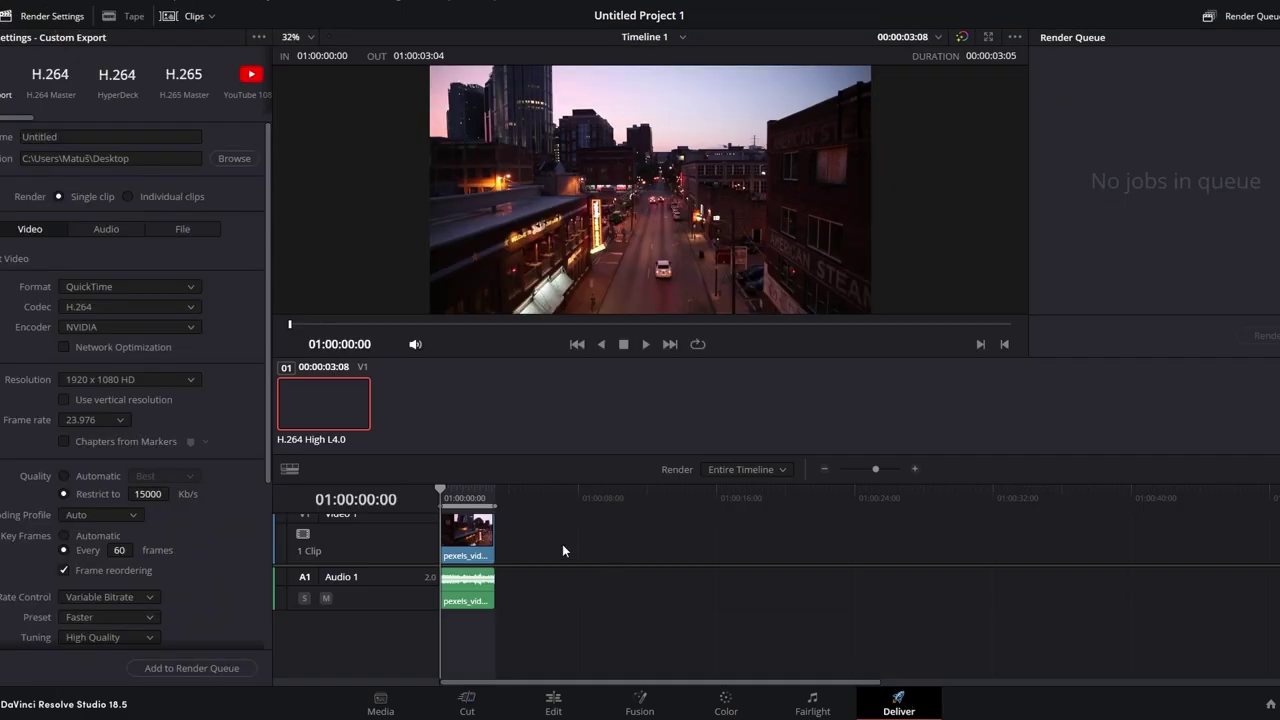
pyautogui.moveTo(875, 469); pyautogui.dragTo(886, 469)
pyautogui.scroll(-1, 752, 469)
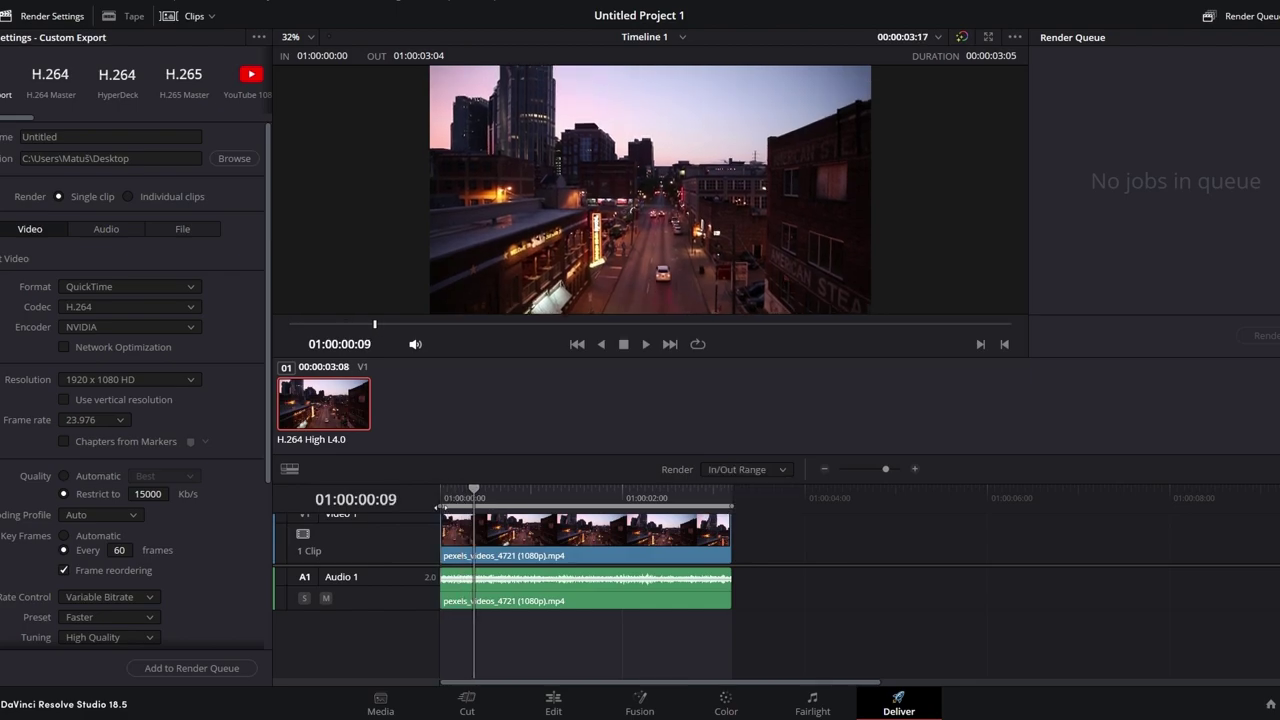
# Step: Try limiting the render range to 01:00:01:18 through 01:00:02:15, and return it to Entire Timeline
pyautogui.click(569, 497)
pyautogui.press('i')
pyautogui.moveTo(569, 505); pyautogui.dragTo(598, 505)
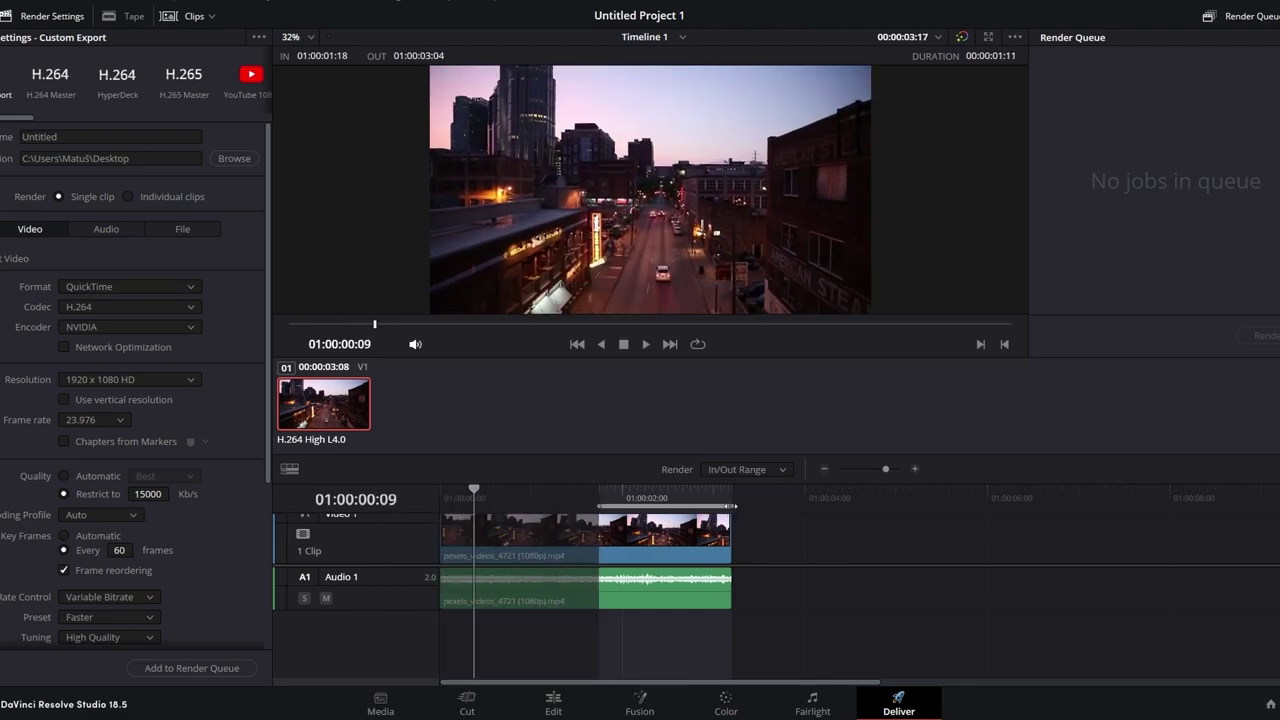
pyautogui.moveTo(729, 505); pyautogui.dragTo(681, 506)
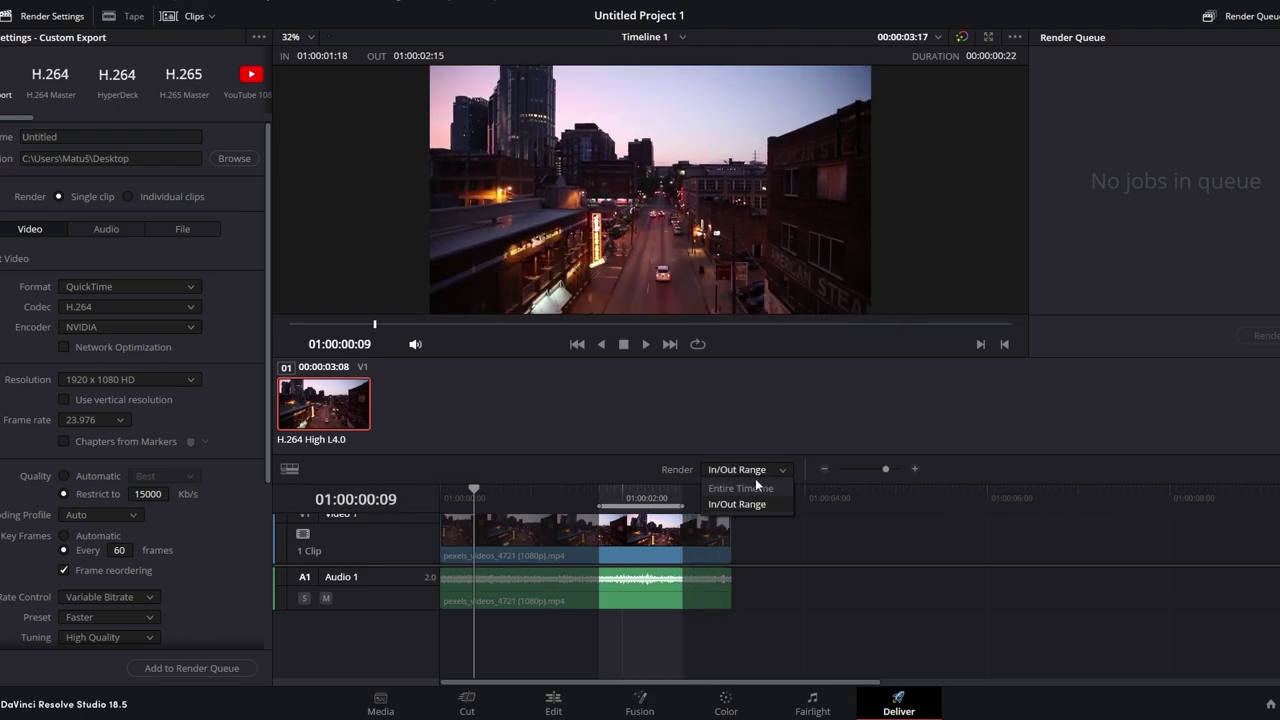
pyautogui.click(740, 488)
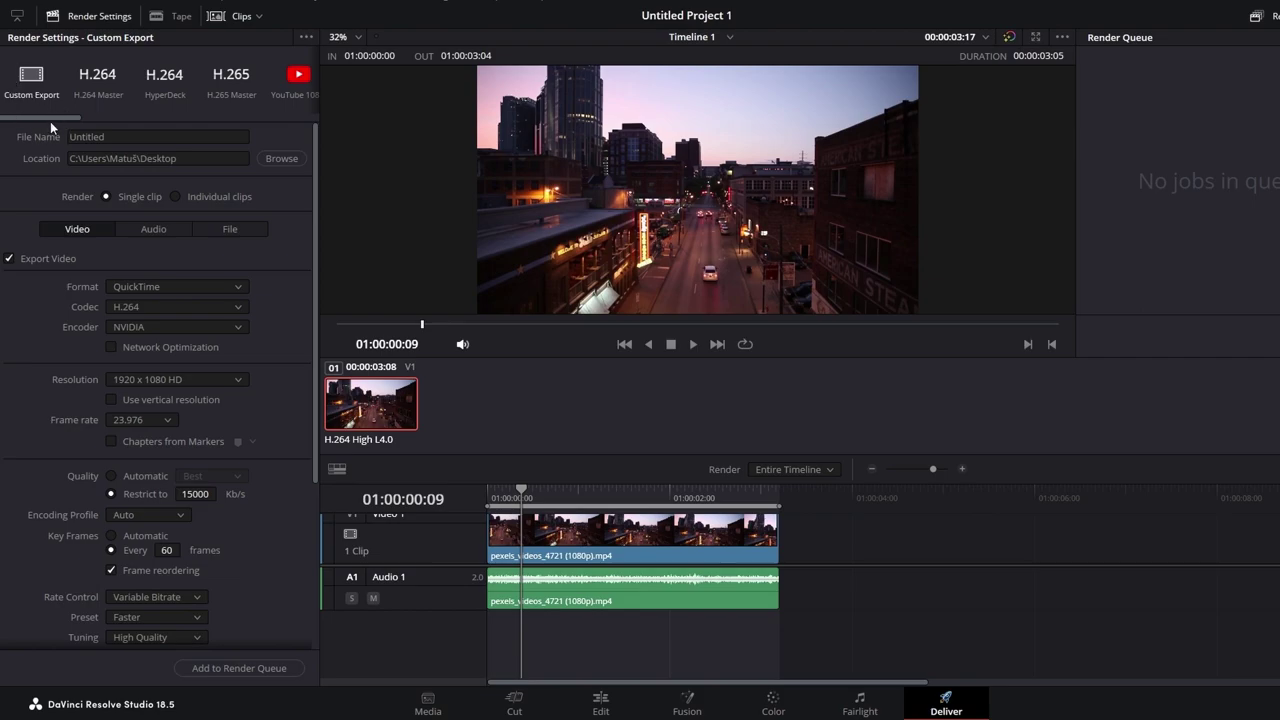
# Step: Name the export file Utlednti and set the Desktop as its destination
pyautogui.moveTo(70, 137); pyautogui.dragTo(119, 139)
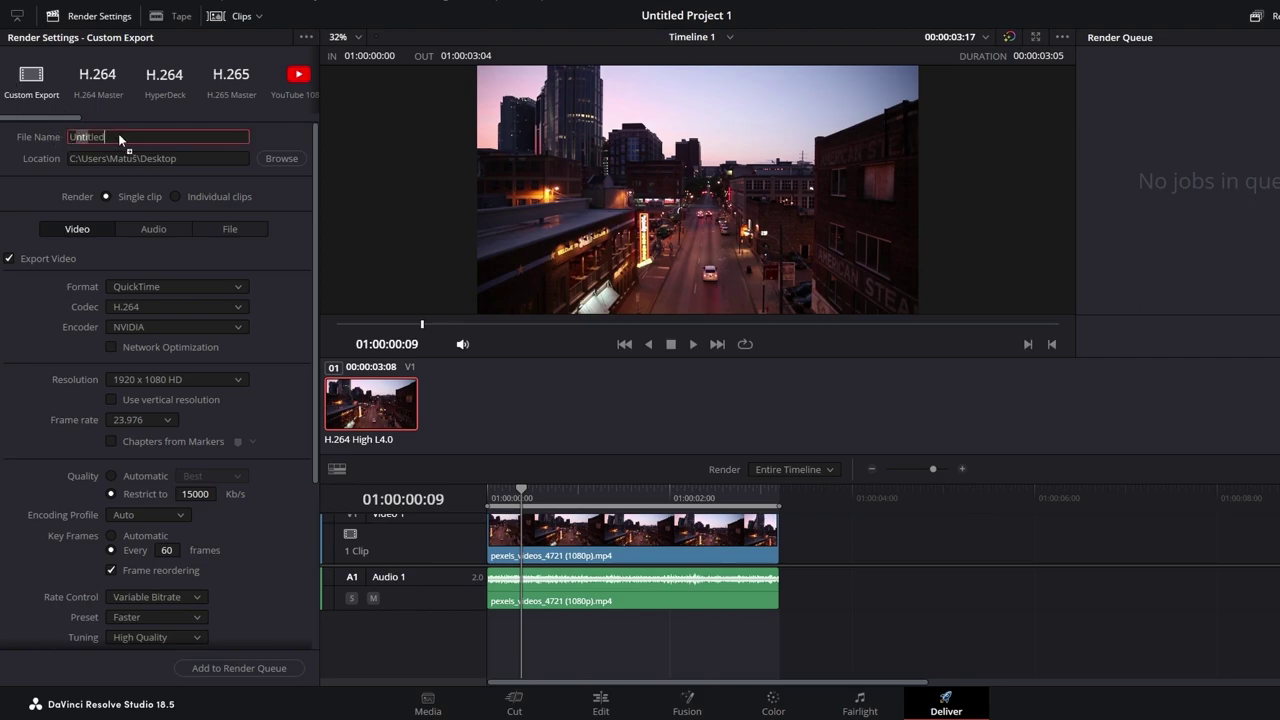
pyautogui.write('Utlednti')
pyautogui.click(279, 158)
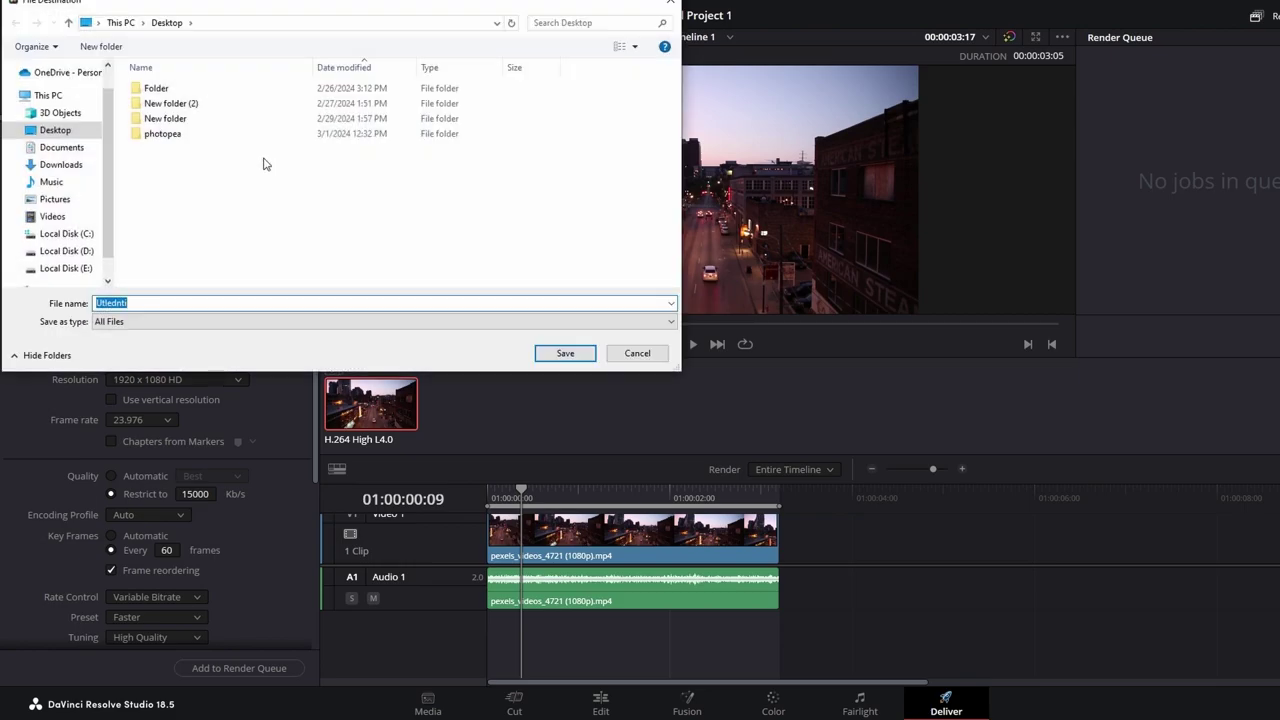
pyautogui.click(562, 351)
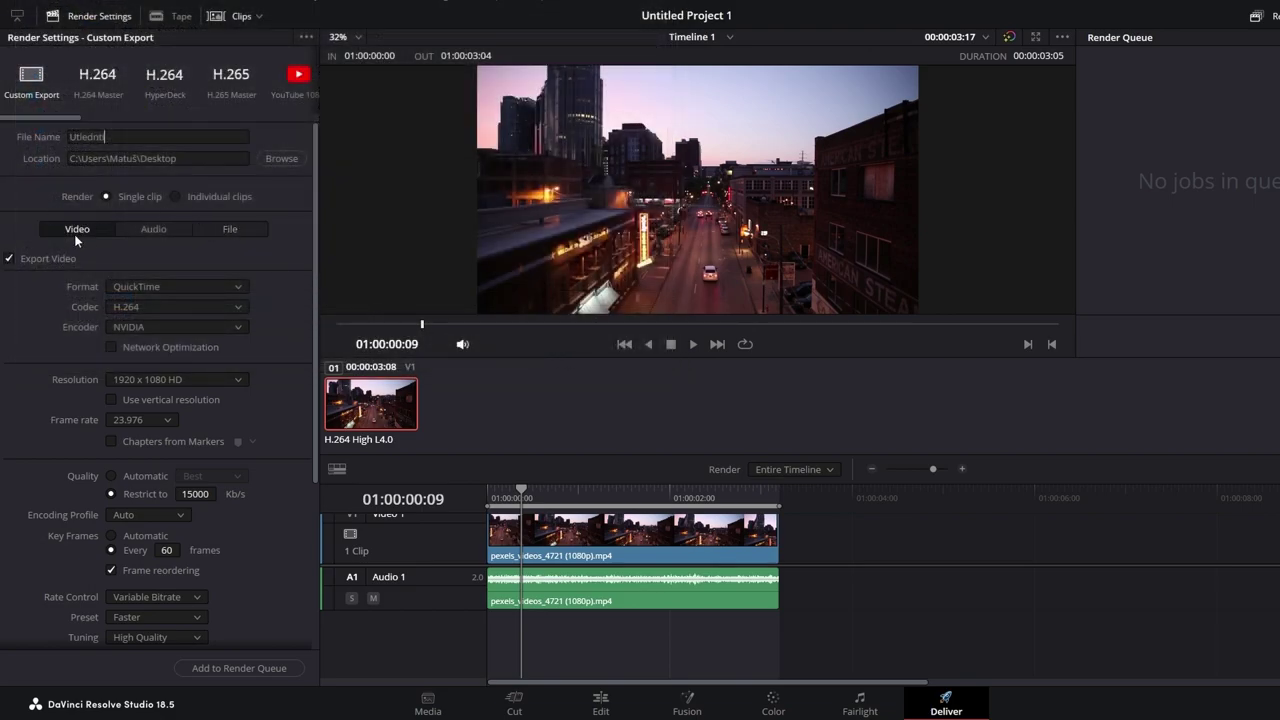
# Step: Examine the export's available formats, resolutions and frame rates, along with the quality and encoding settings
pyautogui.click(167, 285)
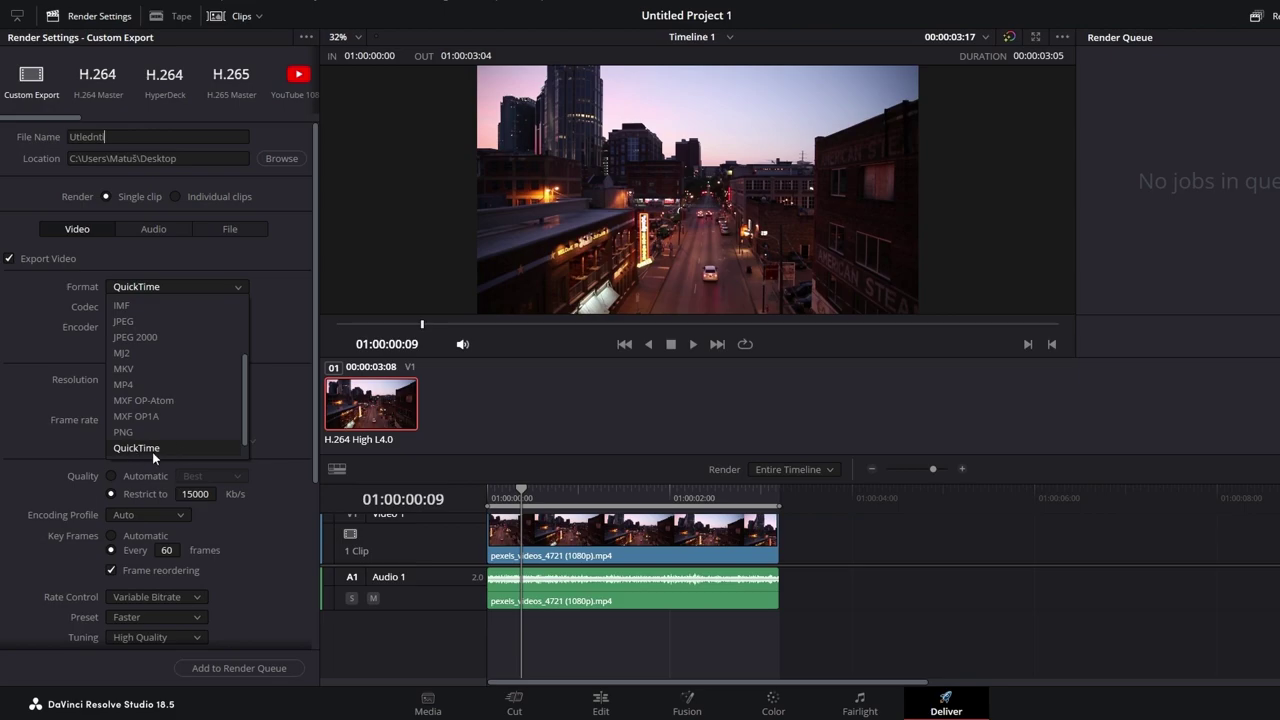
pyautogui.click(264, 430)
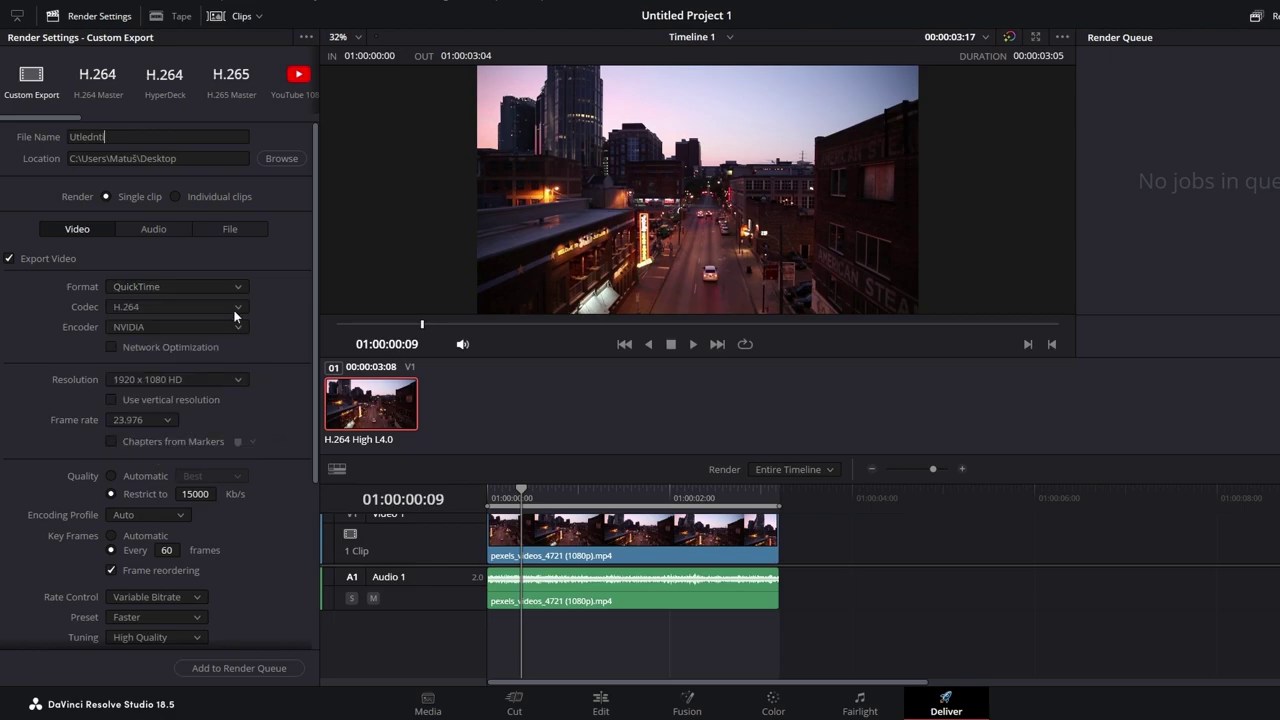
pyautogui.click(166, 382)
pyautogui.scroll(-3, 170, 476)
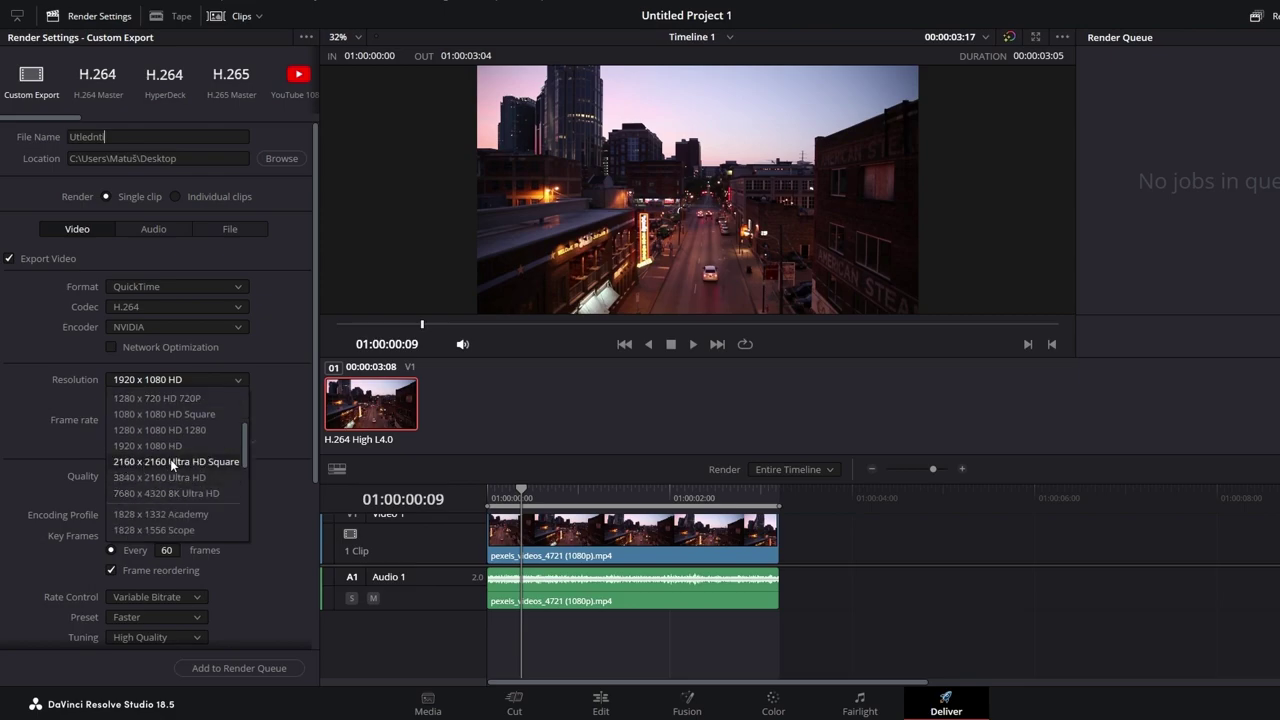
pyautogui.click(266, 372)
pyautogui.click(136, 421)
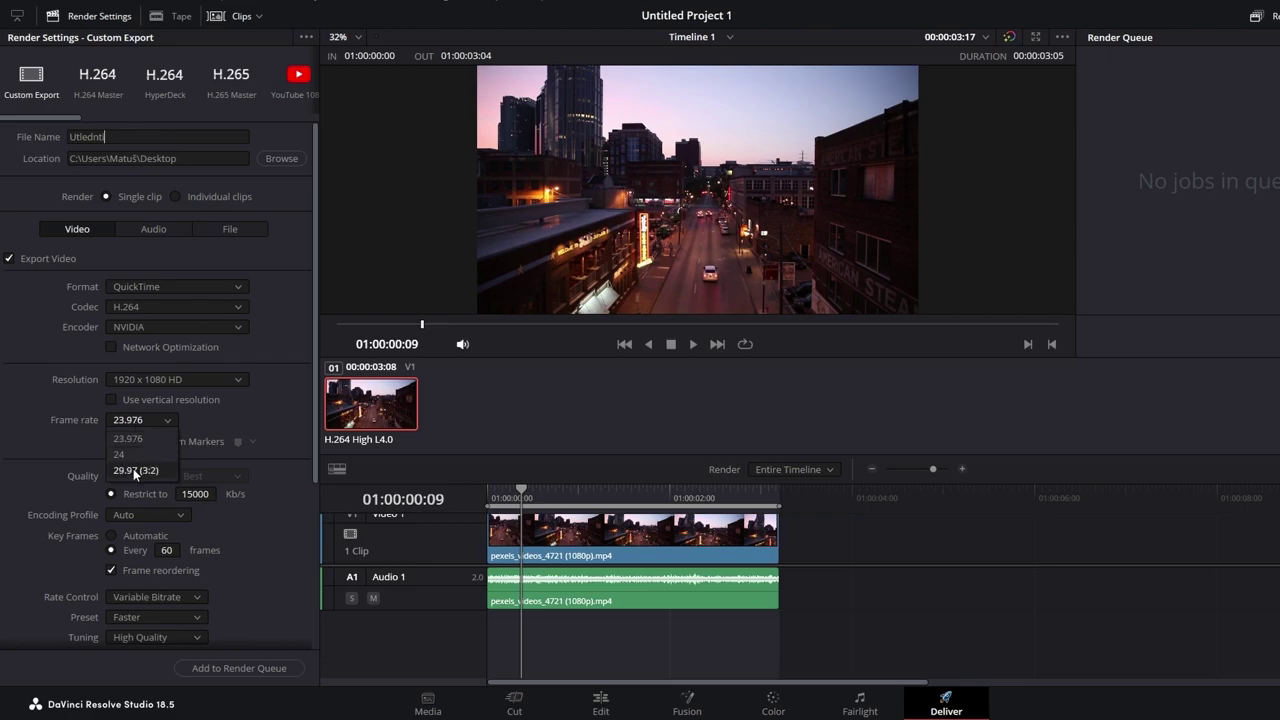
pyautogui.scroll(-1, 250, 399)
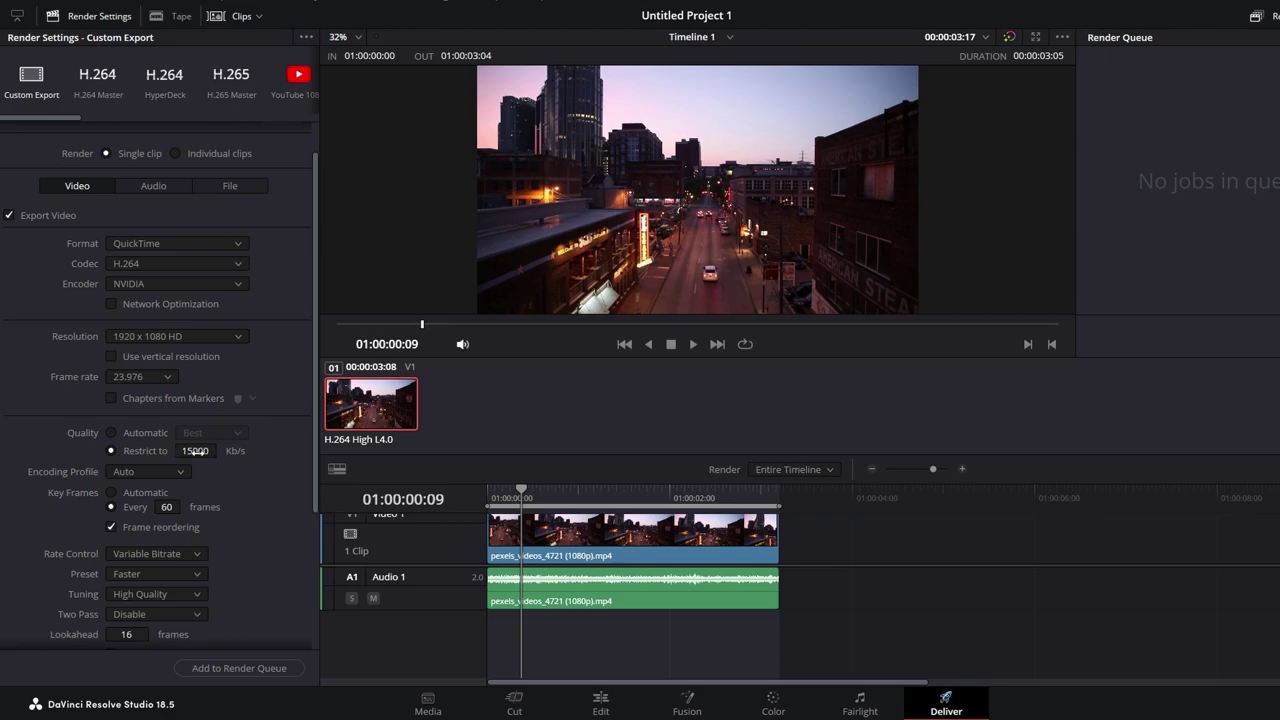
pyautogui.scroll(-2, 218, 494)
pyautogui.scroll(-3, 218, 494)
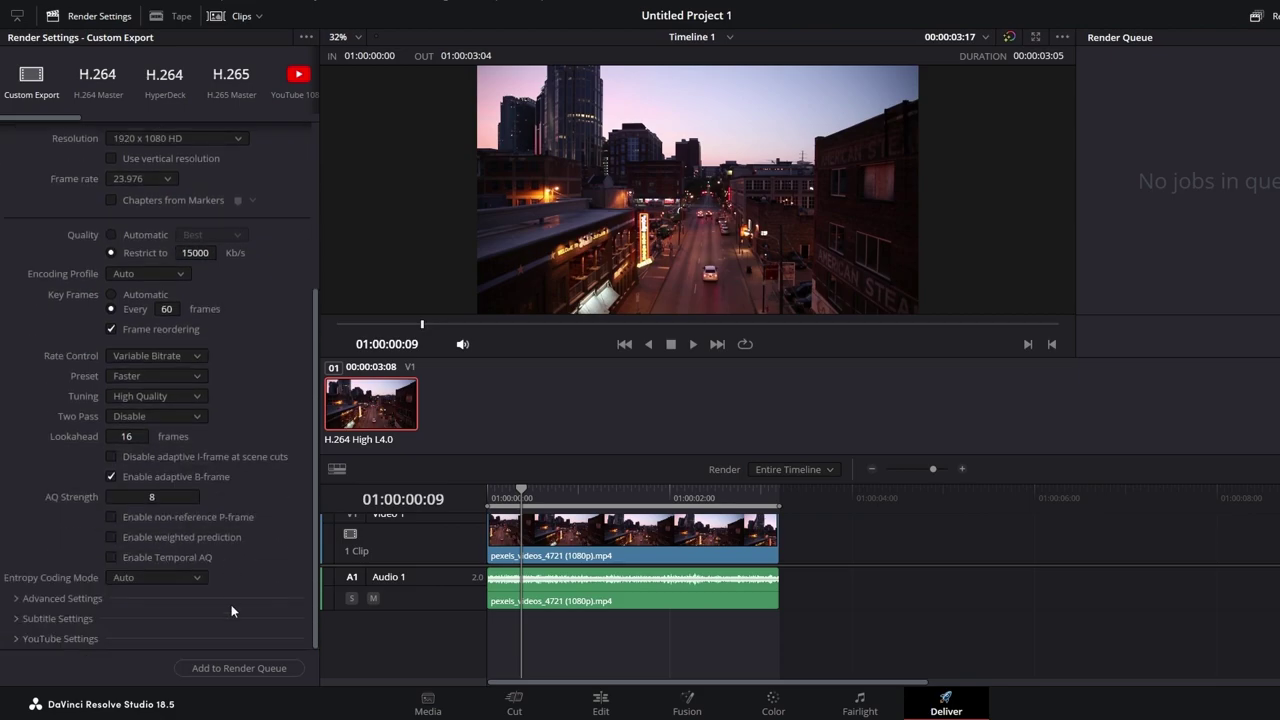
# Step: Add the export to the render queue and render all queued jobs
pyautogui.click(232, 668)
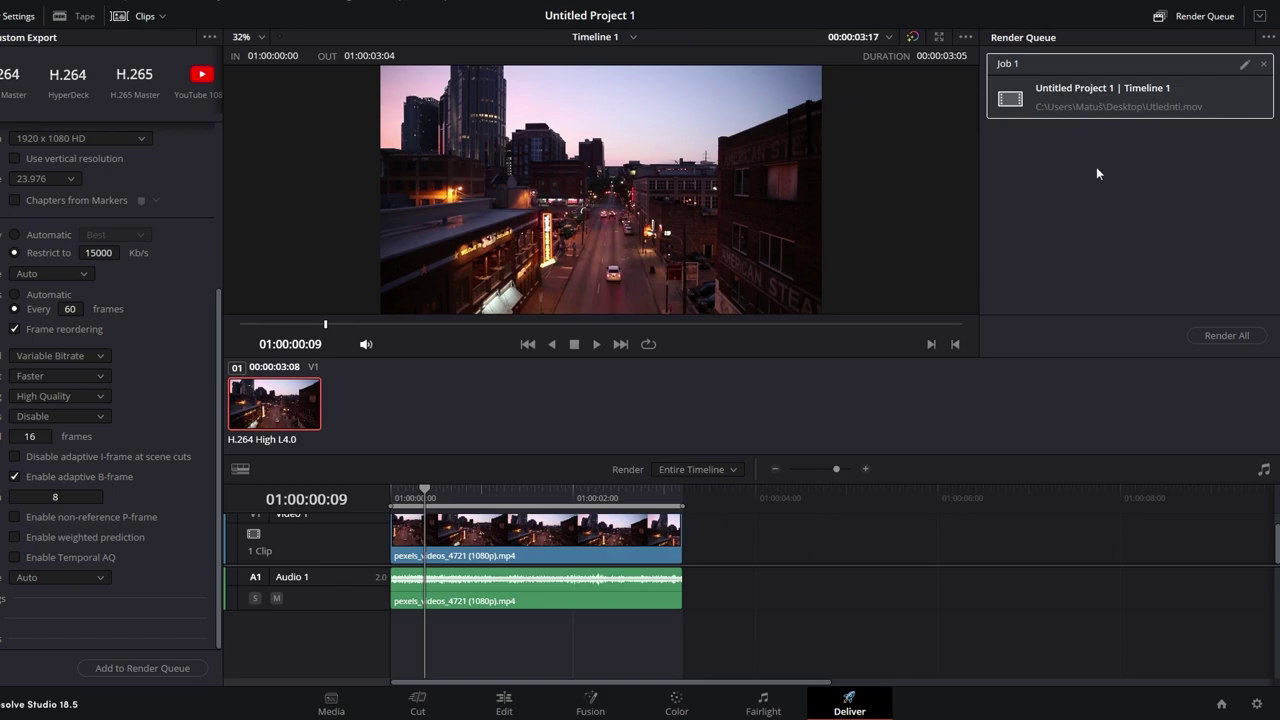
pyautogui.click(1220, 331)
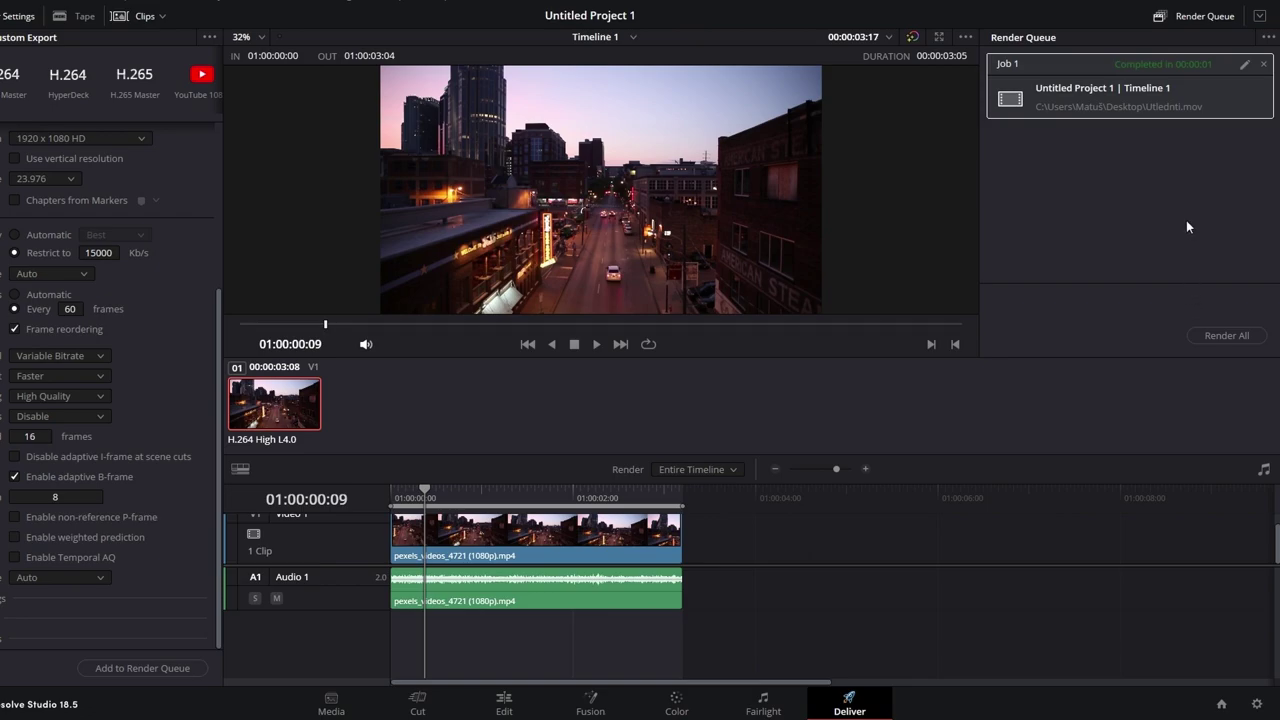
# Step: Open Job 1 for editing and bring up its file location and render status options
pyautogui.click(1245, 66)
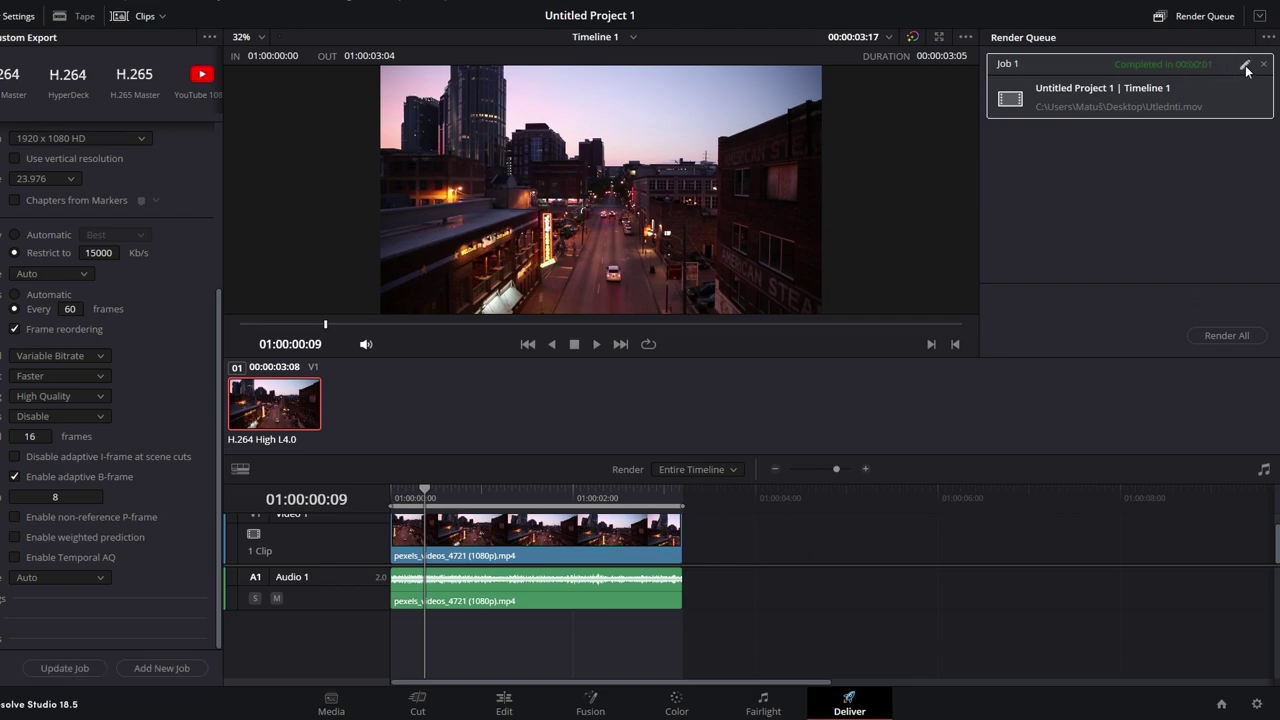
pyautogui.rightClick(1162, 101)
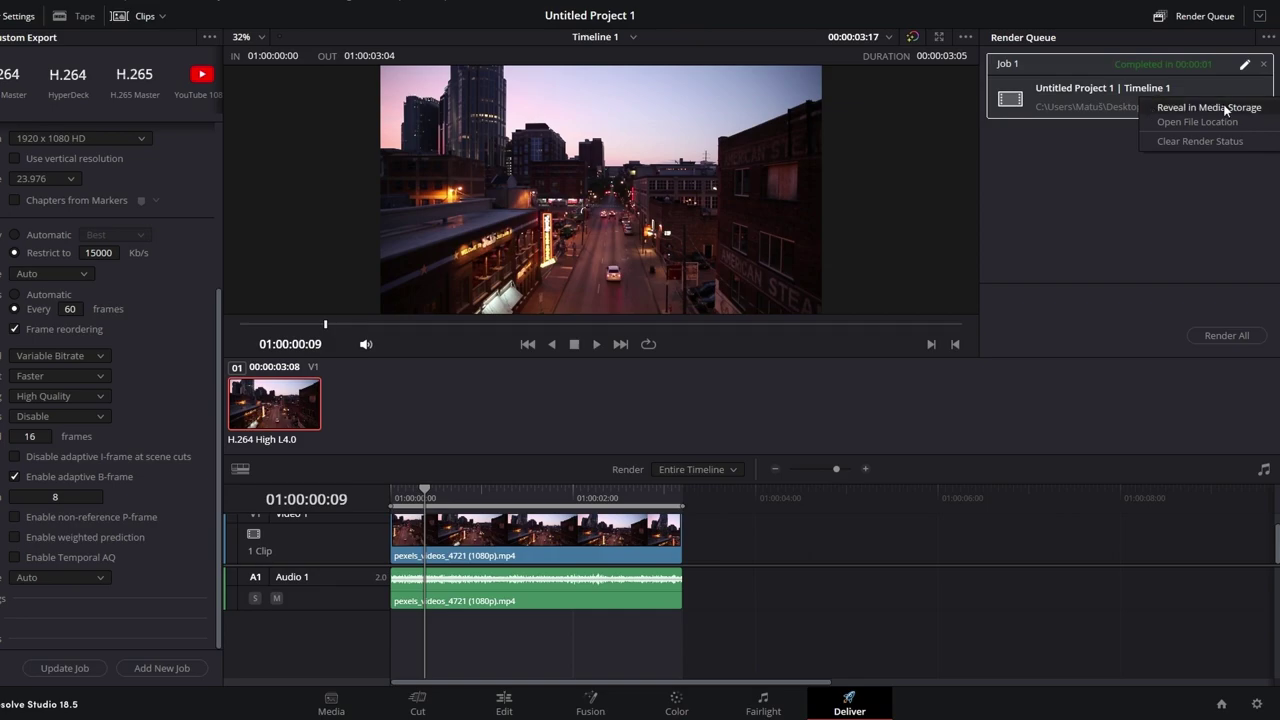